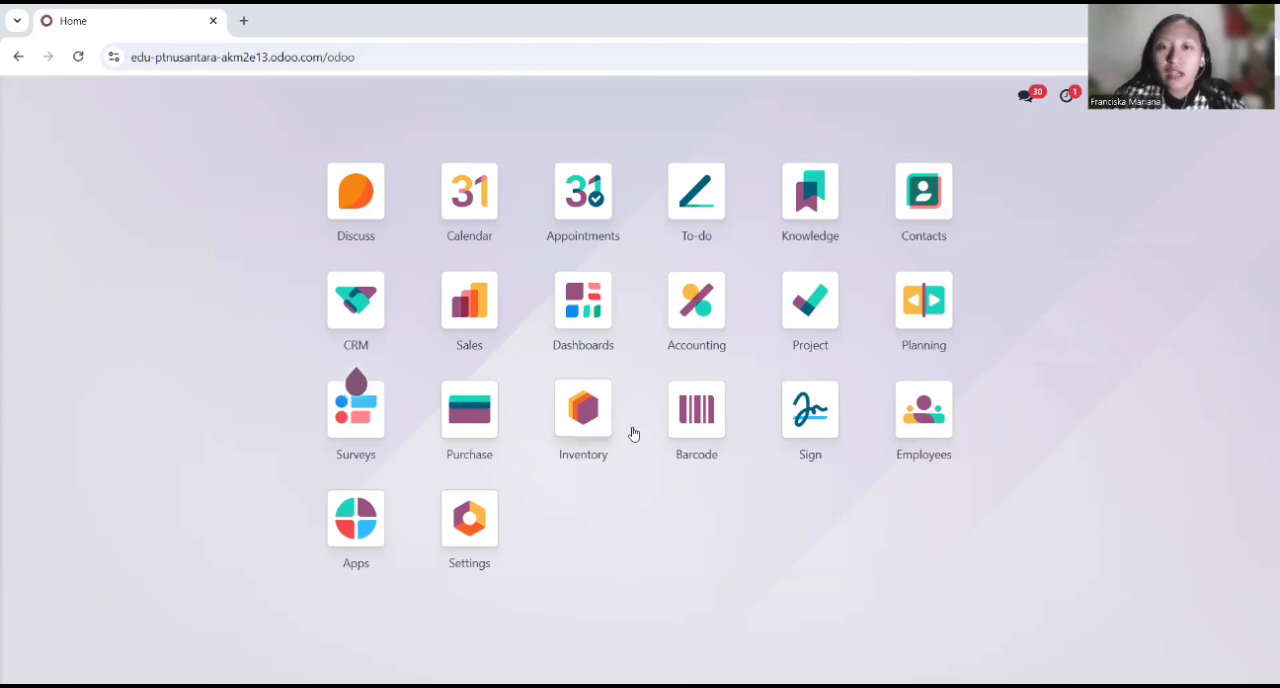
# Step: Install the Manufacturing app from the list of available modules
pyautogui.click(354, 520)
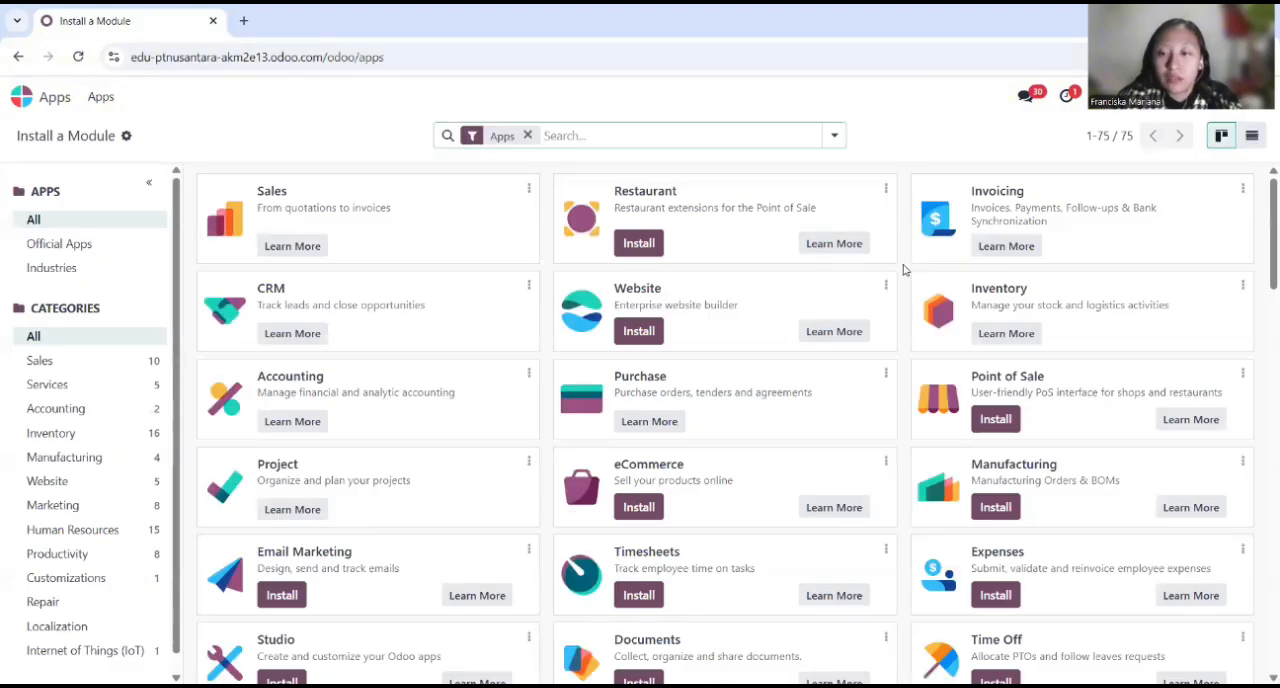
pyautogui.click(998, 507)
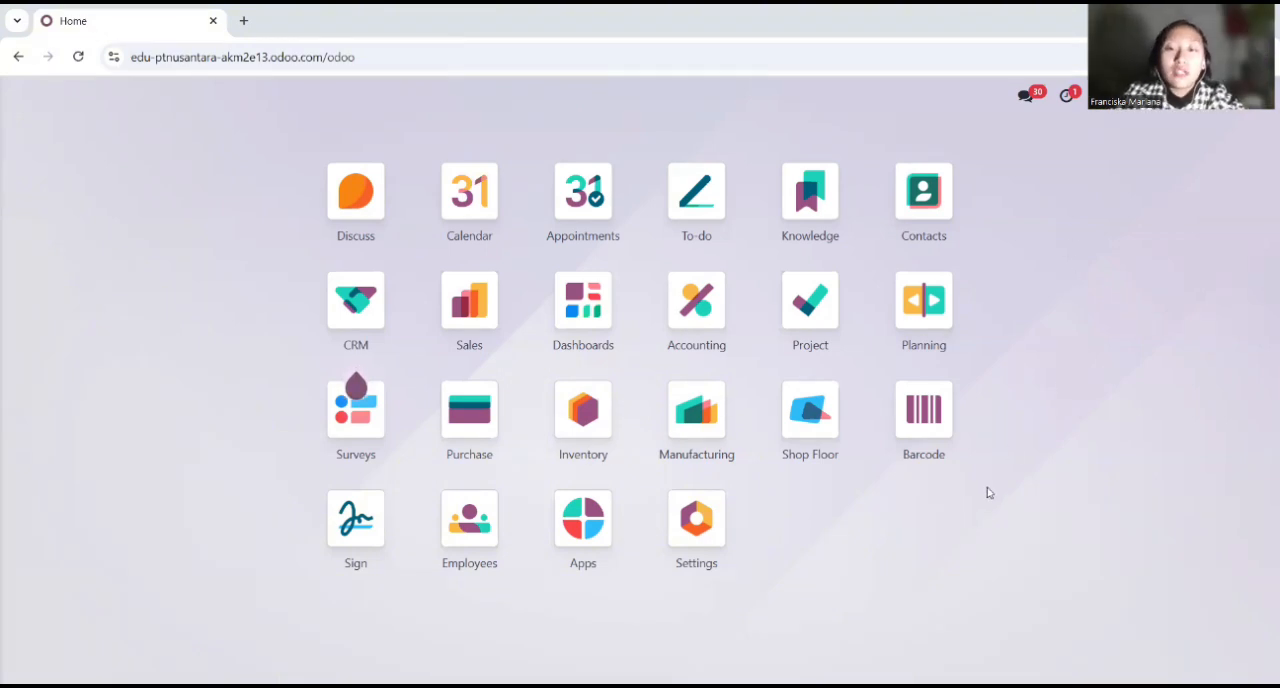
# Step: Open the list of products in the Inventory app
pyautogui.click(585, 414)
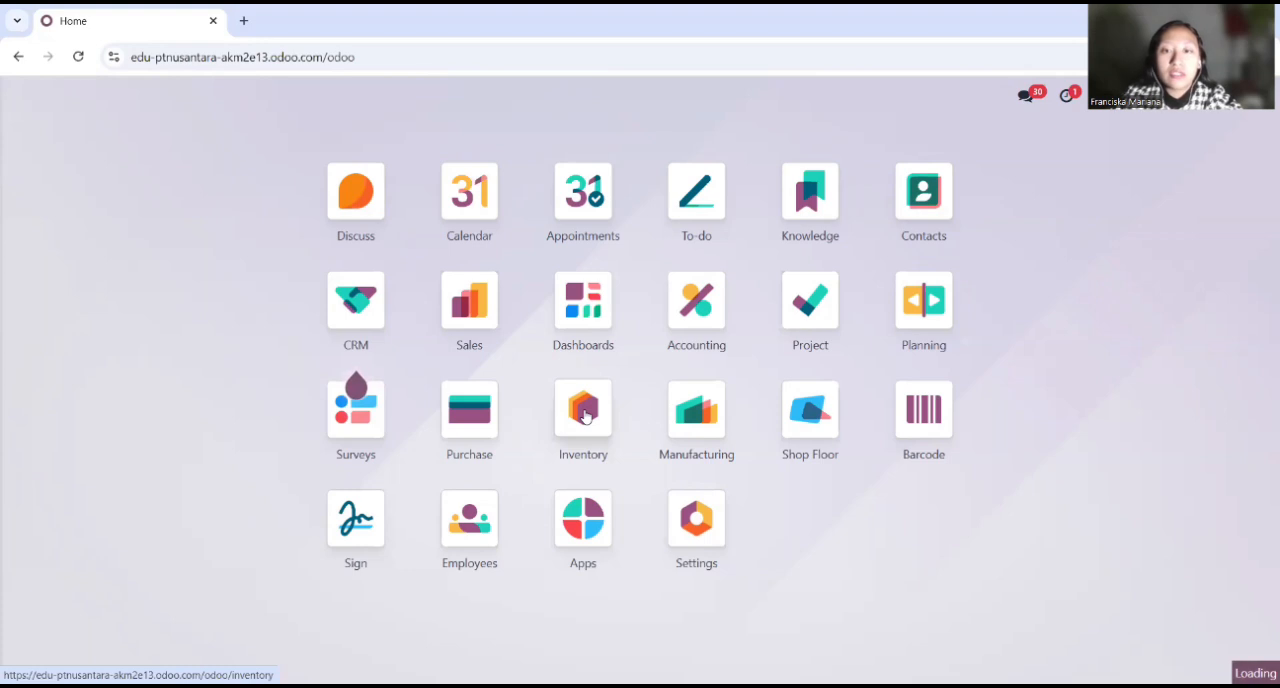
pyautogui.click(279, 100)
pyautogui.click(315, 129)
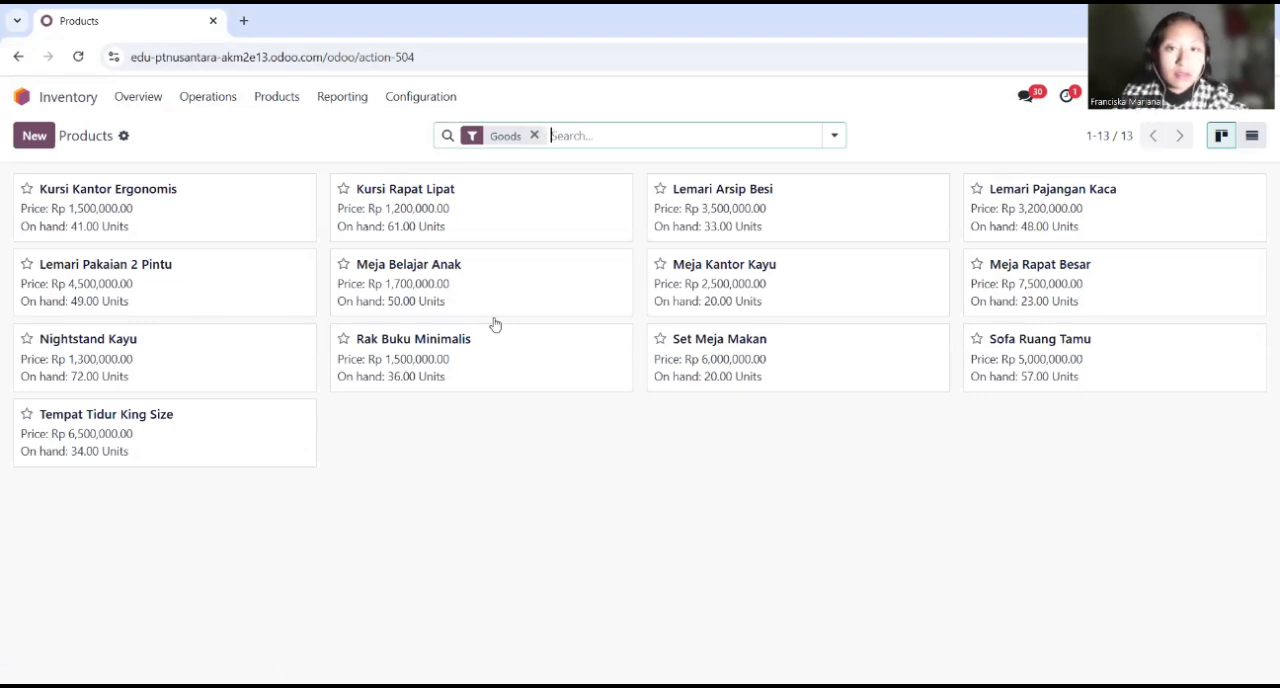
# Step: Create a new product named "Lemari Kantor Kayu" and disable its Purchase option
pyautogui.click(17, 146)
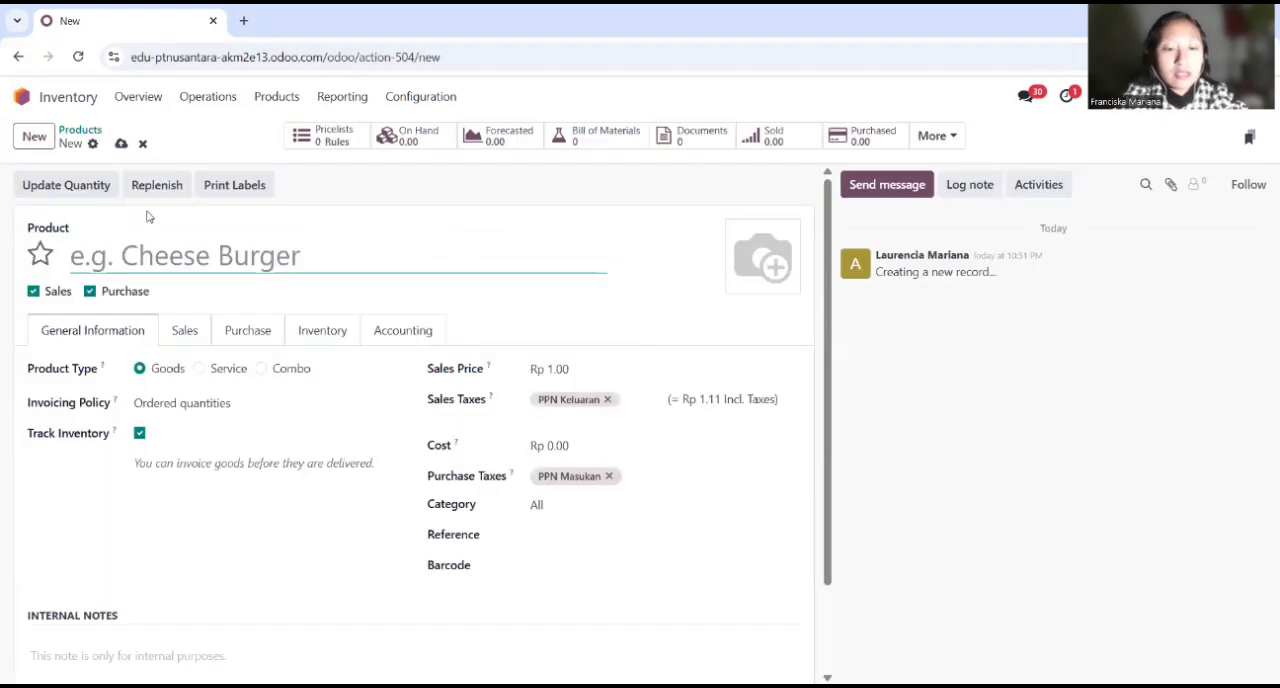
pyautogui.write('Lemari Kantor Kayu')
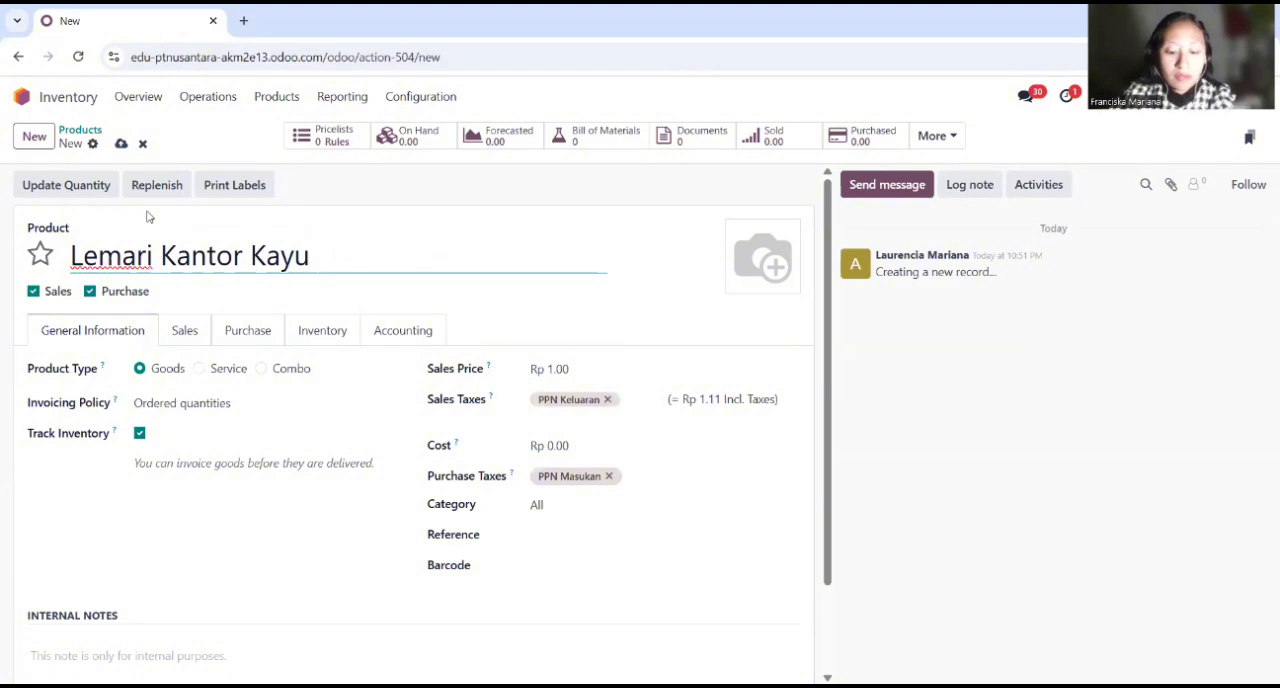
pyautogui.click(770, 223)
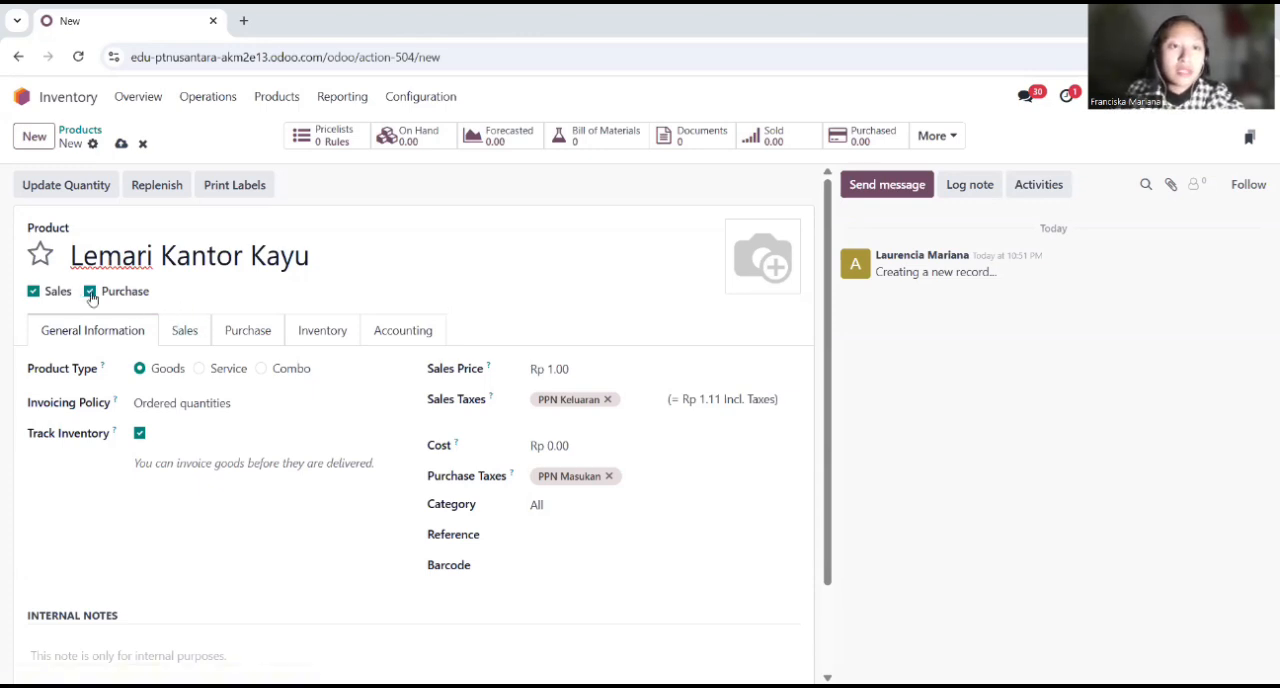
pyautogui.click(90, 292)
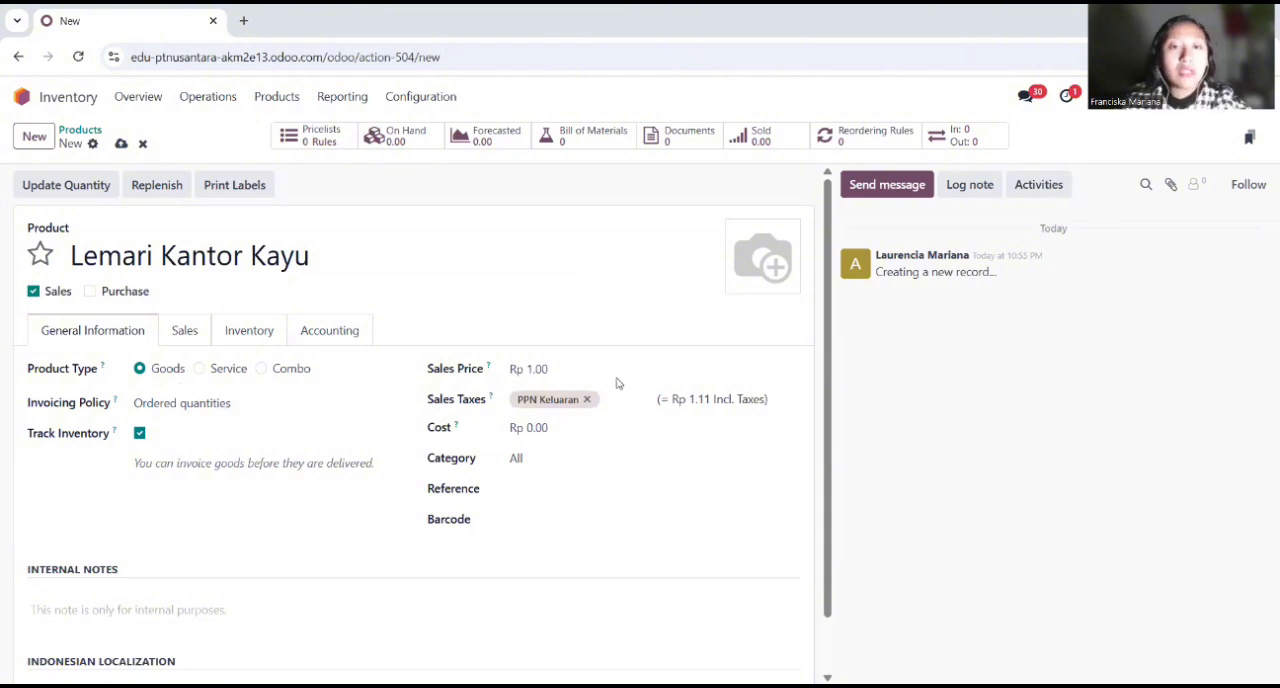
# Step: Set the sales price of Lemari Kantor Kayu to Rp 3,750,000
pyautogui.click(550, 368)
pyautogui.write('3750000')
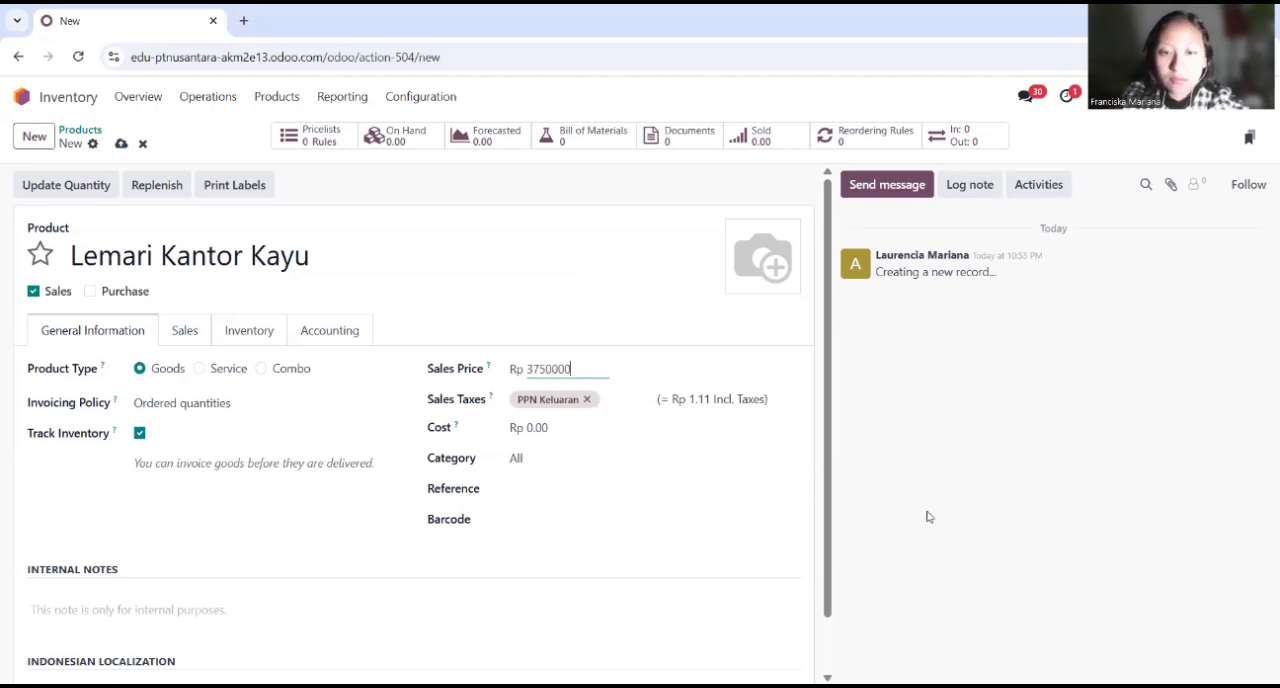
pyautogui.press('Return')
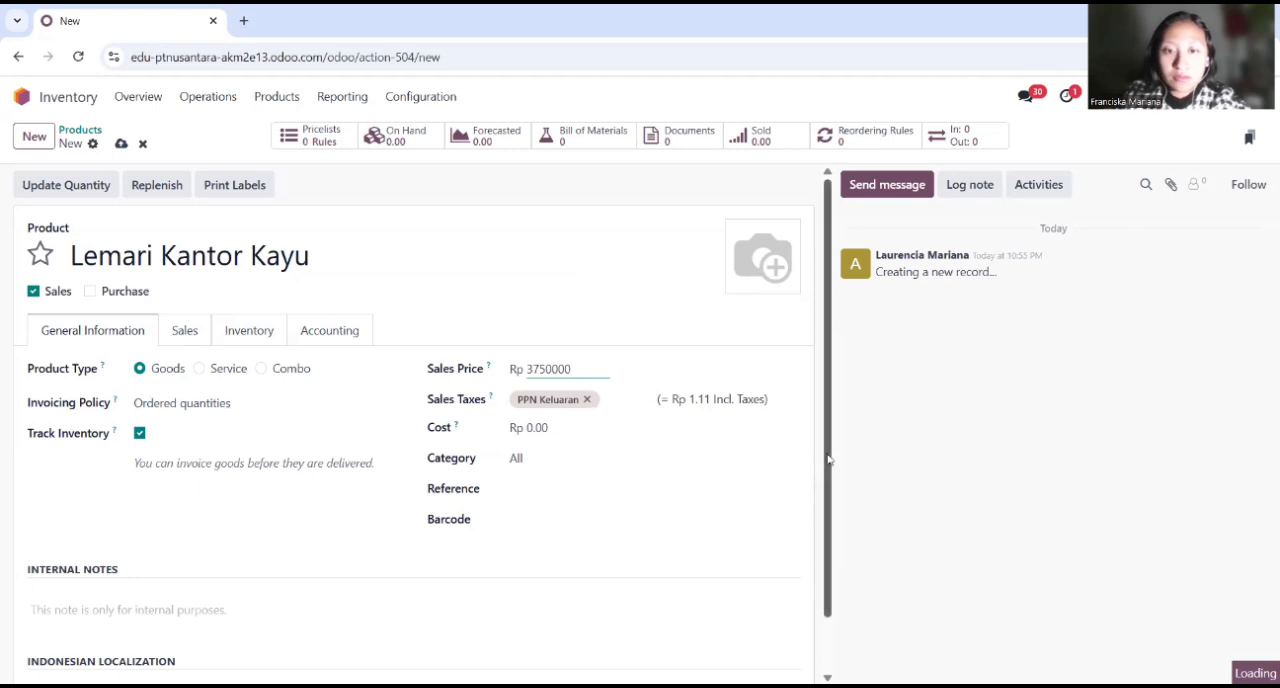
pyautogui.click(680, 372)
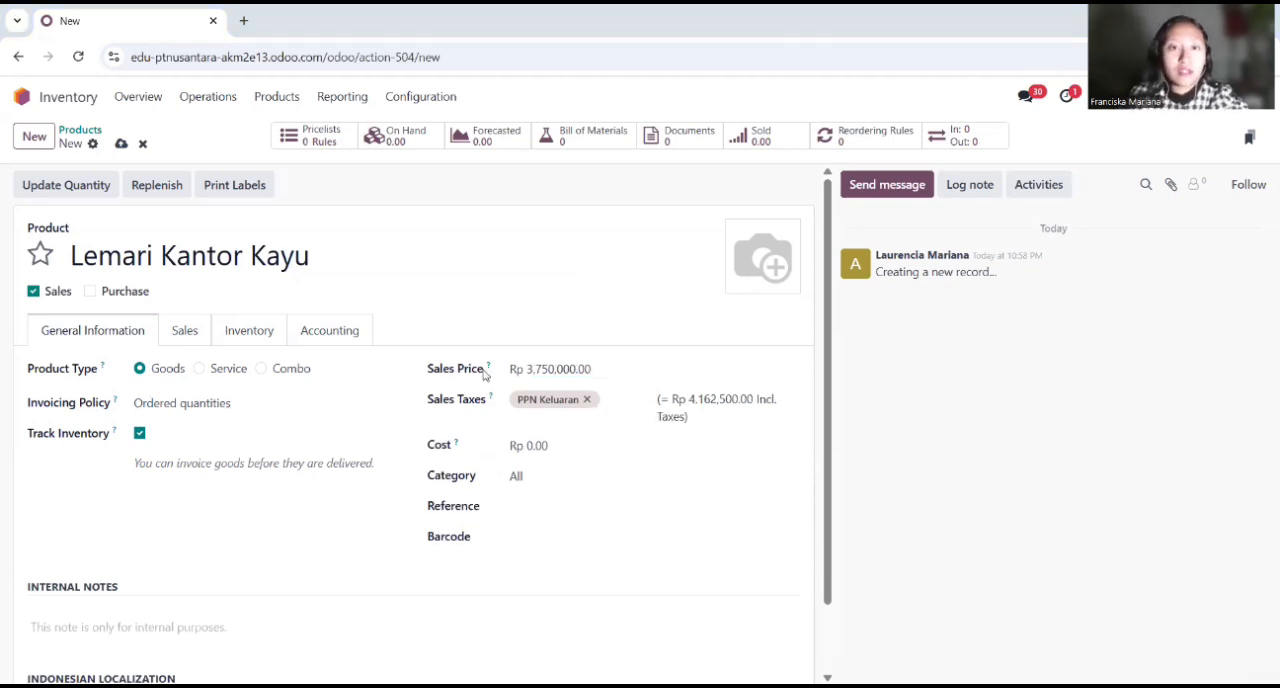
# Step: Enter "Jenis Kayu Multipleks / MDF dengan finishing HPL atau cat duco" as the first line of the product's internal notes
pyautogui.scroll(-1, 590, 430)
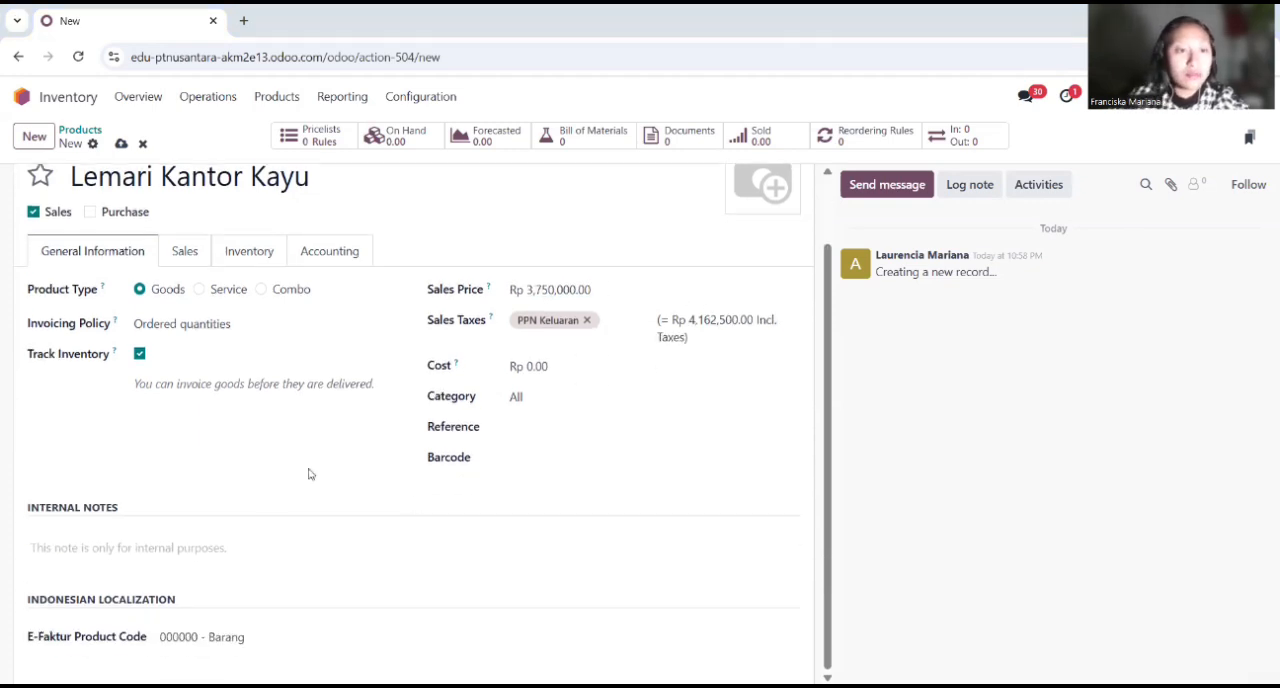
pyautogui.click(212, 545)
pyautogui.write('Jenis Kayu')
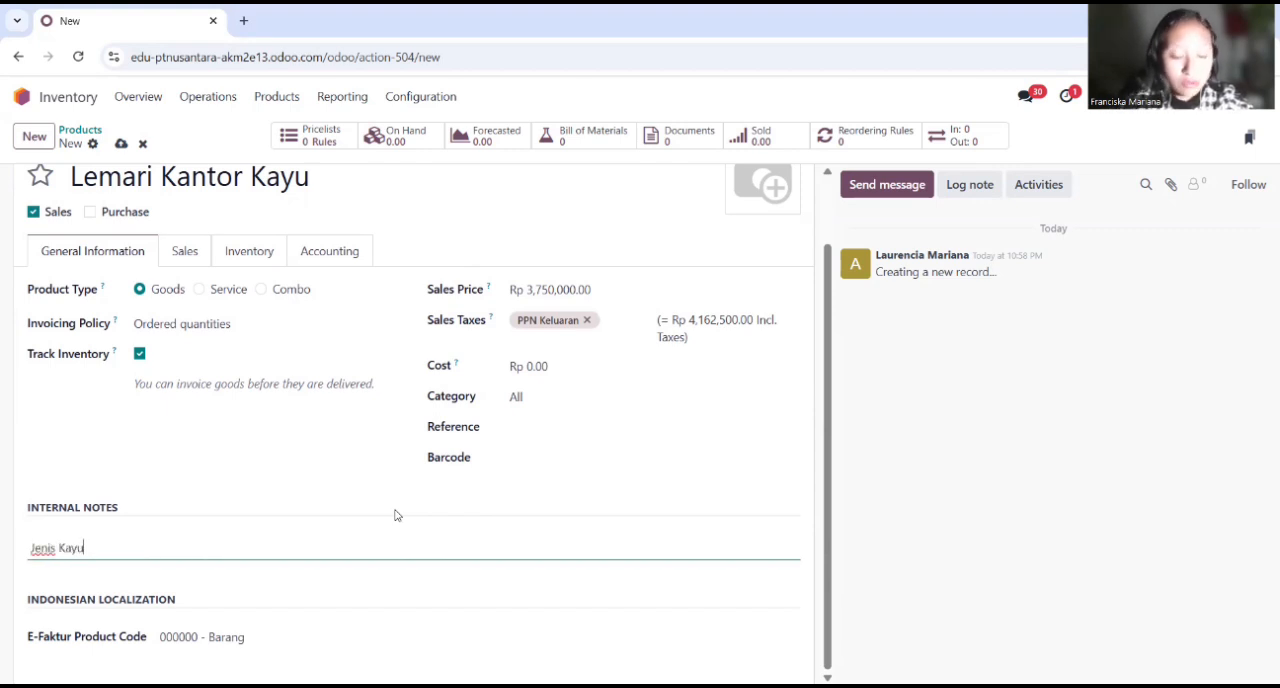
pyautogui.write(' Multipleks')
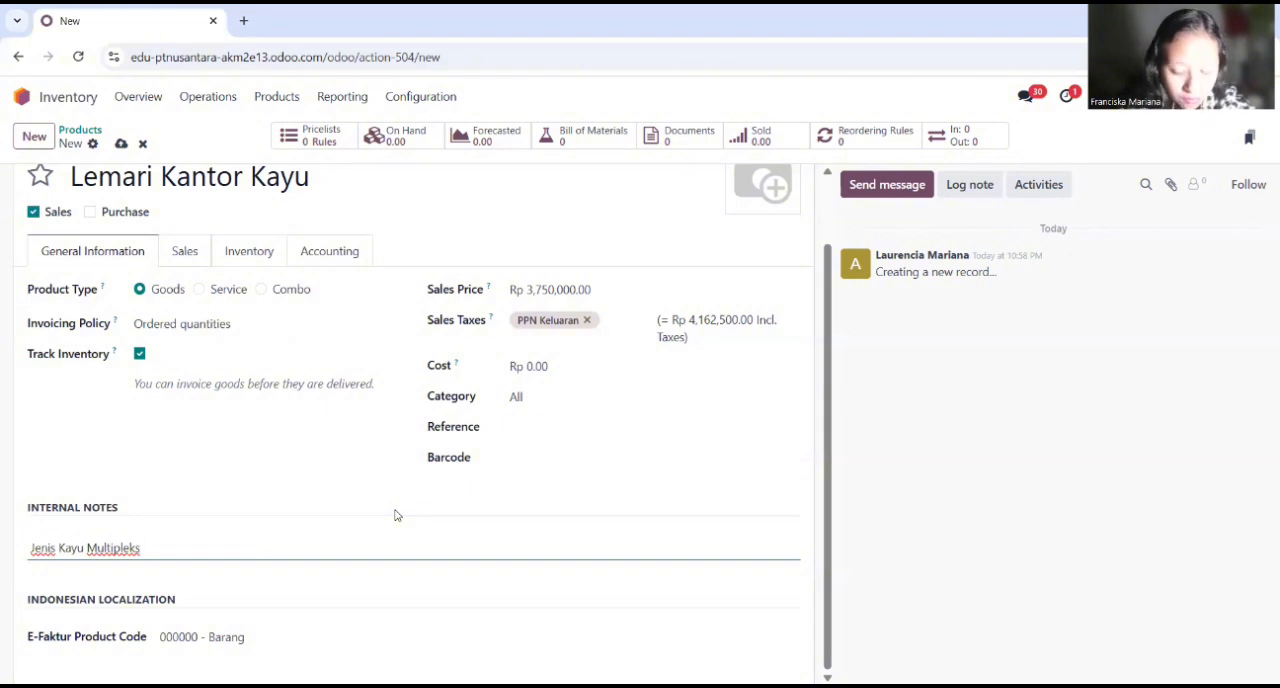
pyautogui.write(' / ')
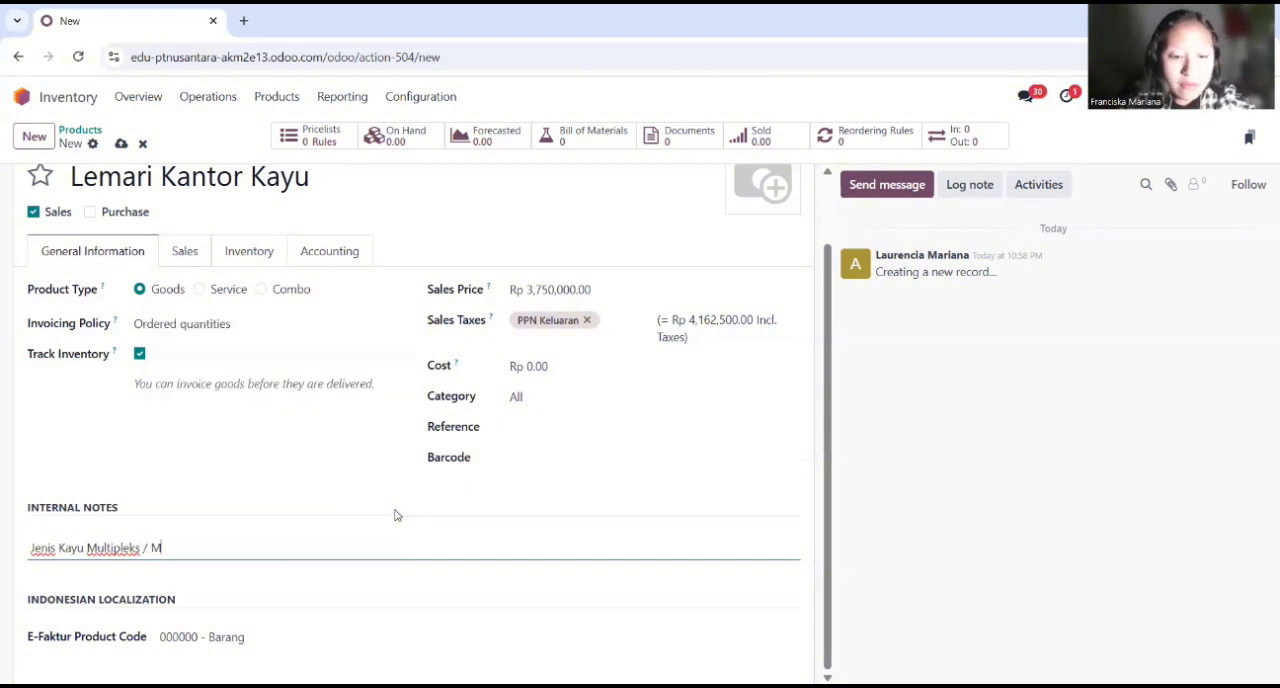
pyautogui.write('MDF den')
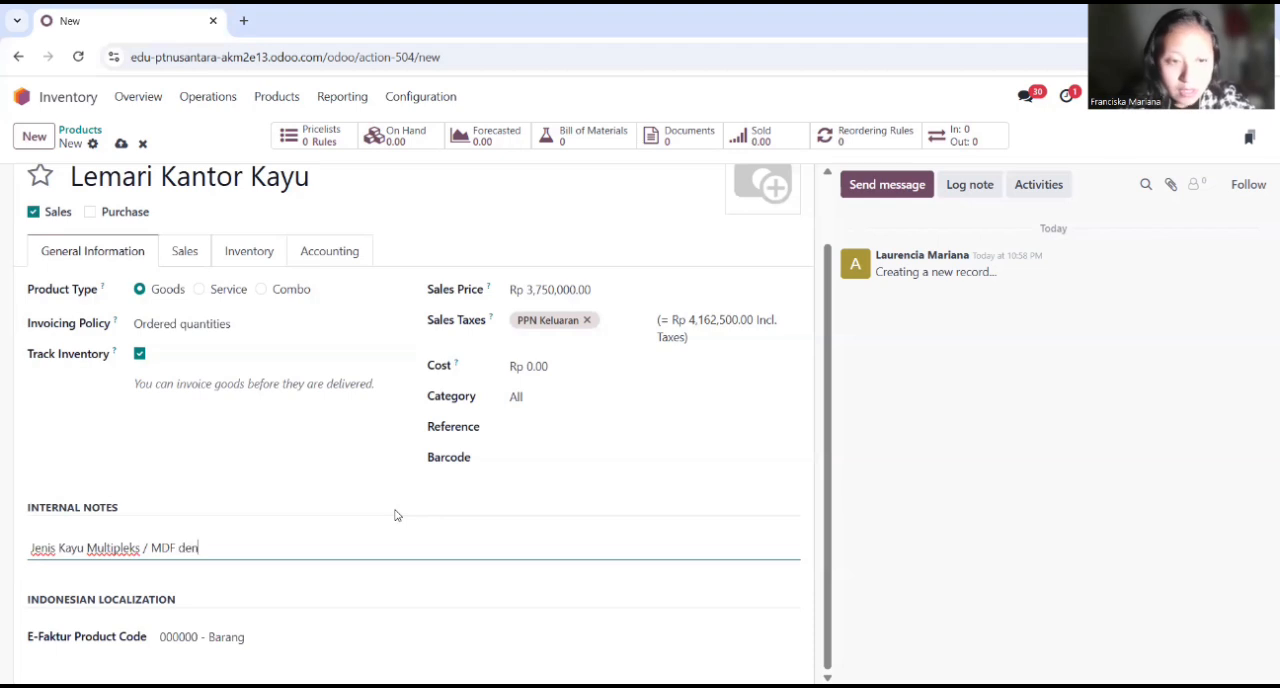
pyautogui.write('gan finishing HPL atau ')
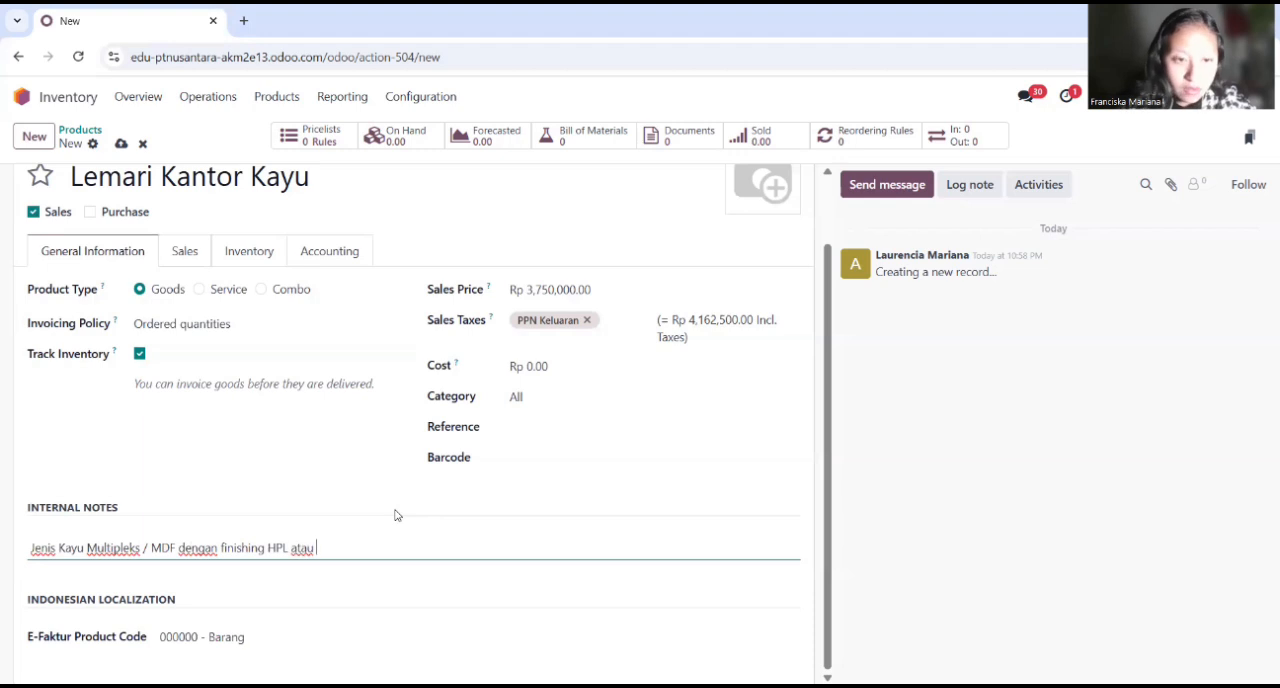
pyautogui.write('cat duco')
pyautogui.press('Return')
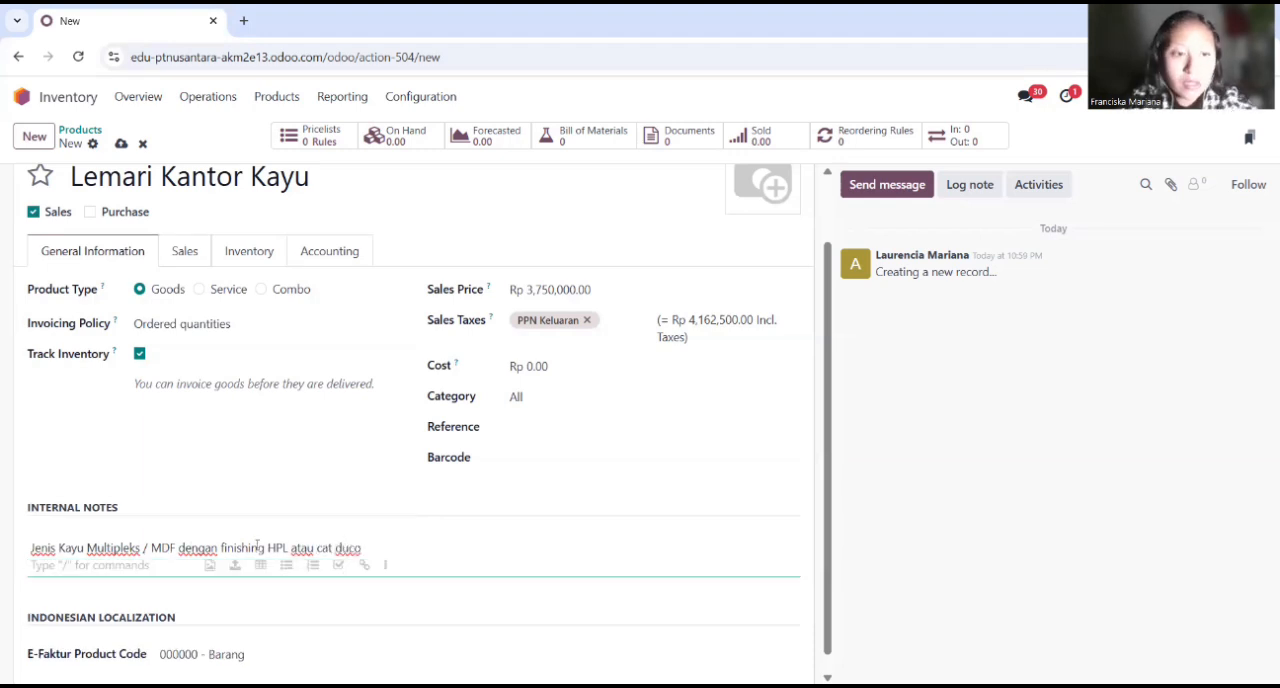
# Step: Add a second internal notes line reading "Ukuran panjang 1,2 cm x tinggi 2 m x lebar 0,5 m"
pyautogui.write('Ukuran panjang')
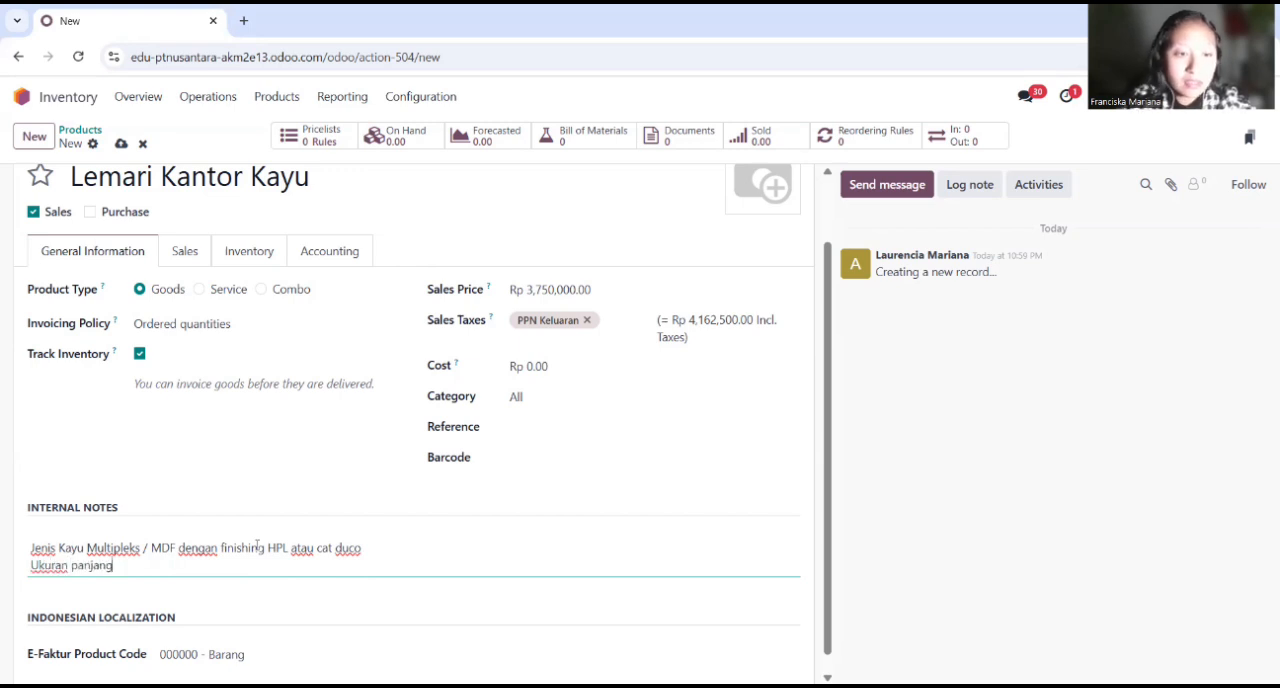
pyautogui.write(' 1,2 cm x t')
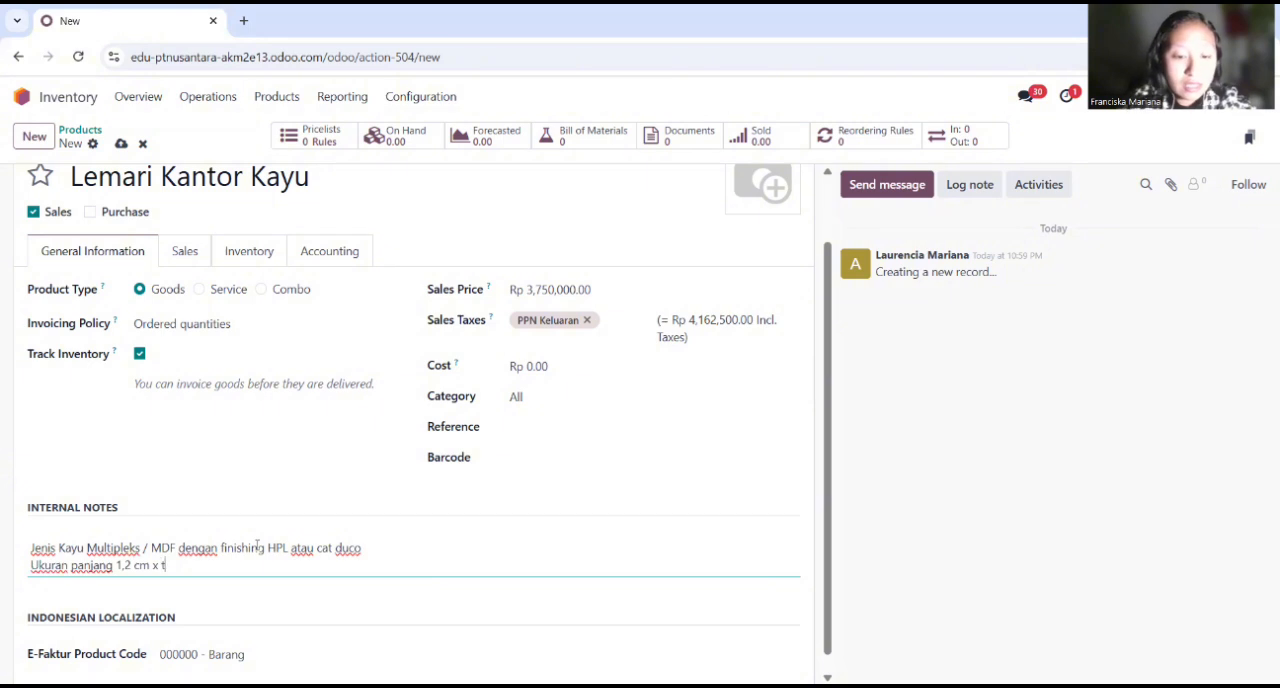
pyautogui.write('inggi')
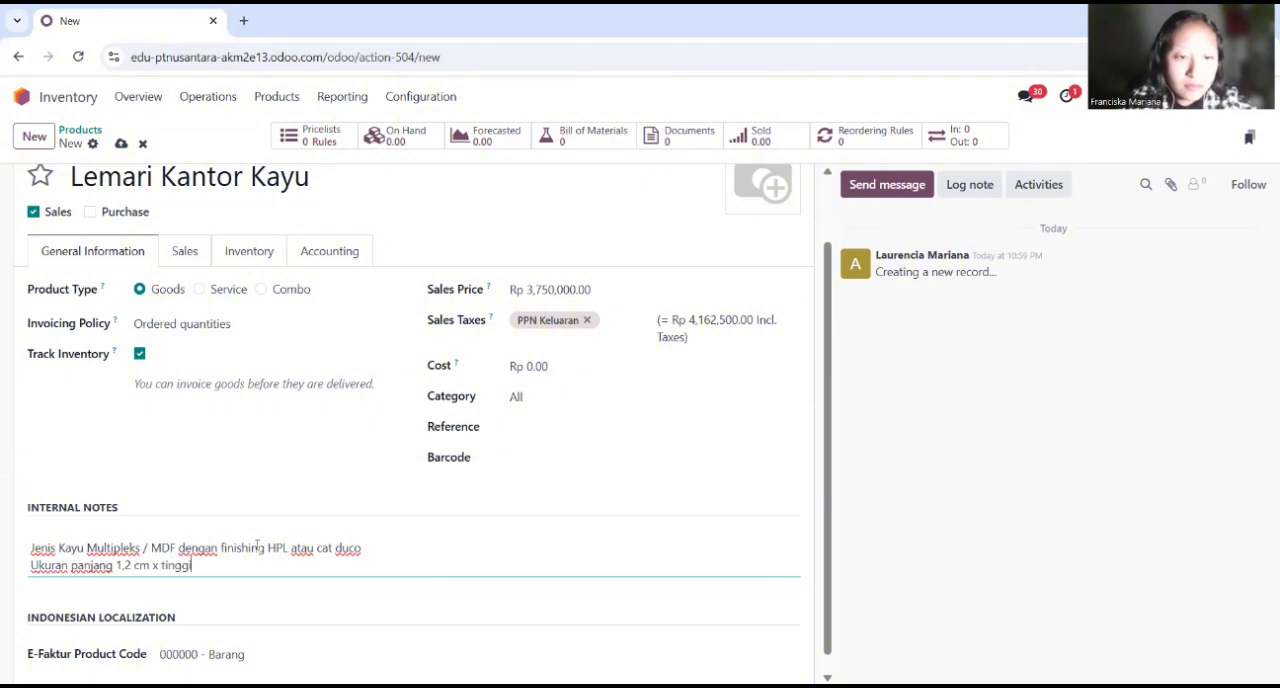
pyautogui.write(' 2 m x lebar 0,5 m')
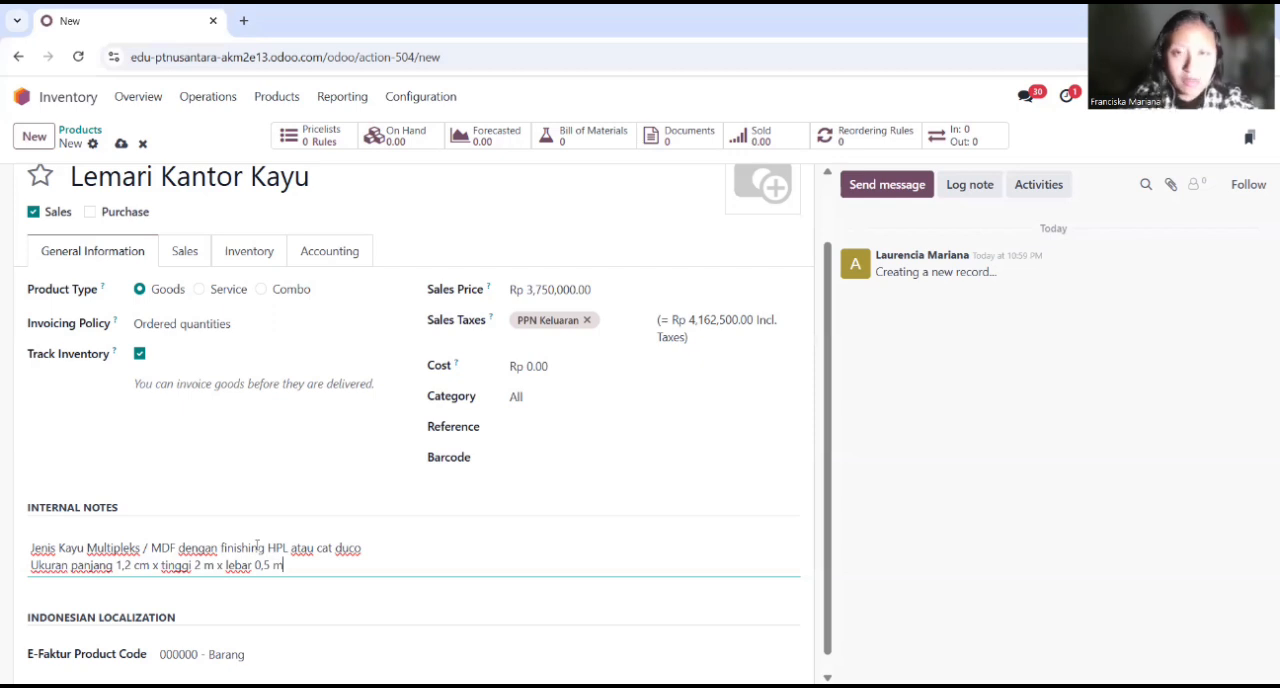
pyautogui.click(471, 78)
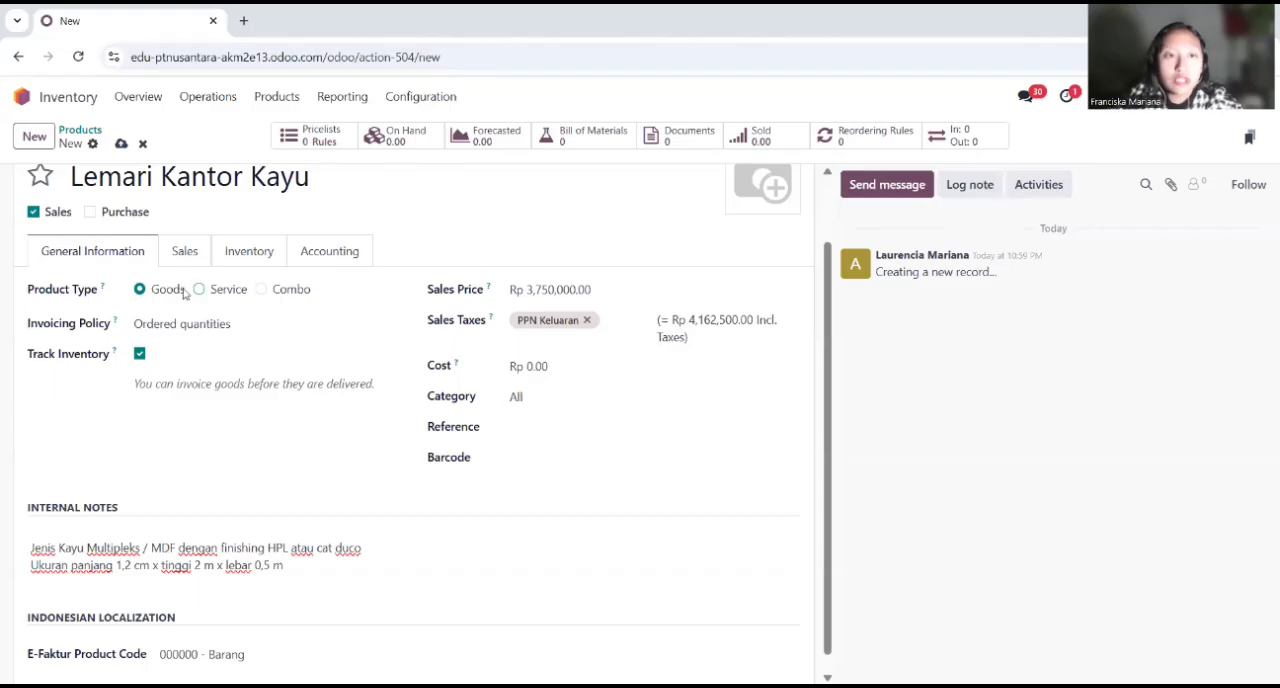
# Step: Enable the Manufacture route in the inventory settings of Lemari Kantor Kayu
pyautogui.click(185, 253)
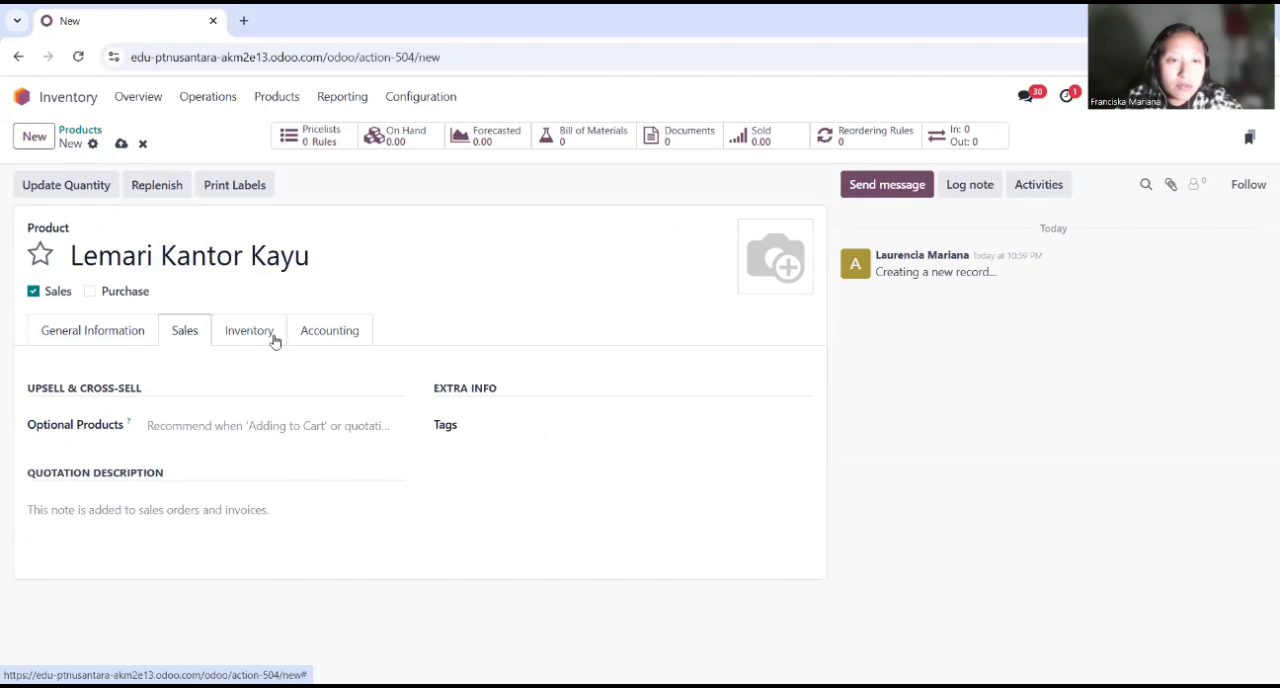
pyautogui.click(244, 335)
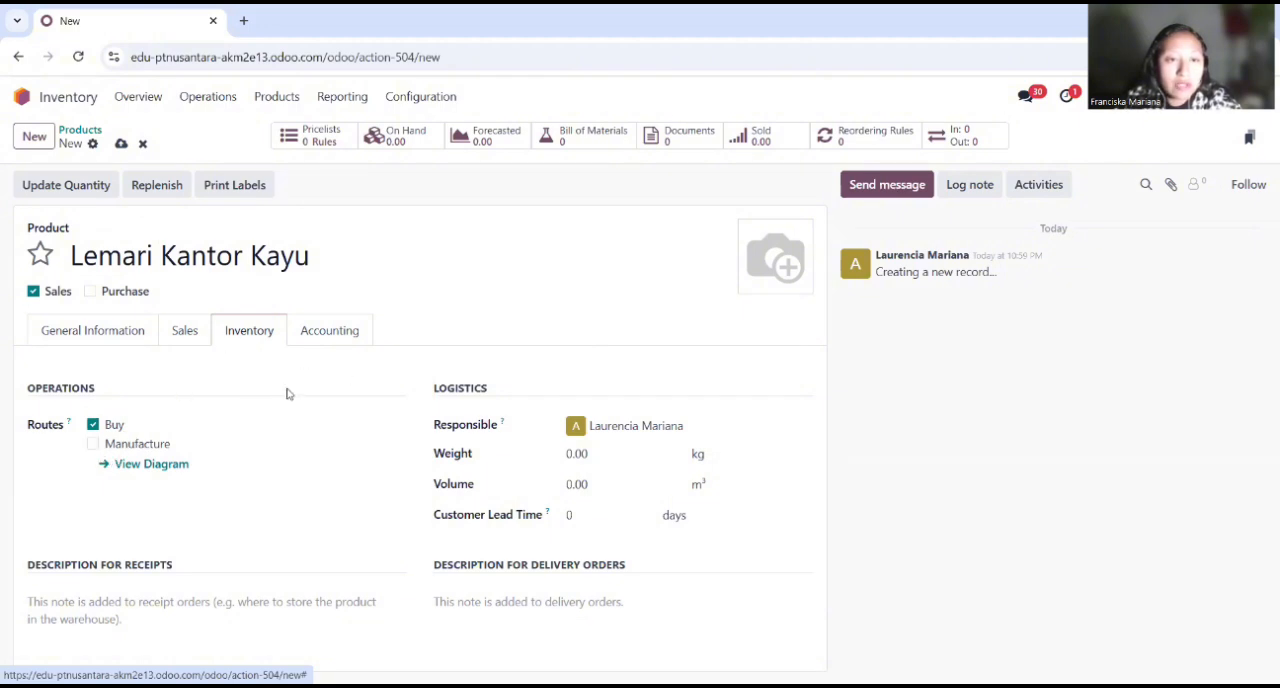
pyautogui.click(93, 445)
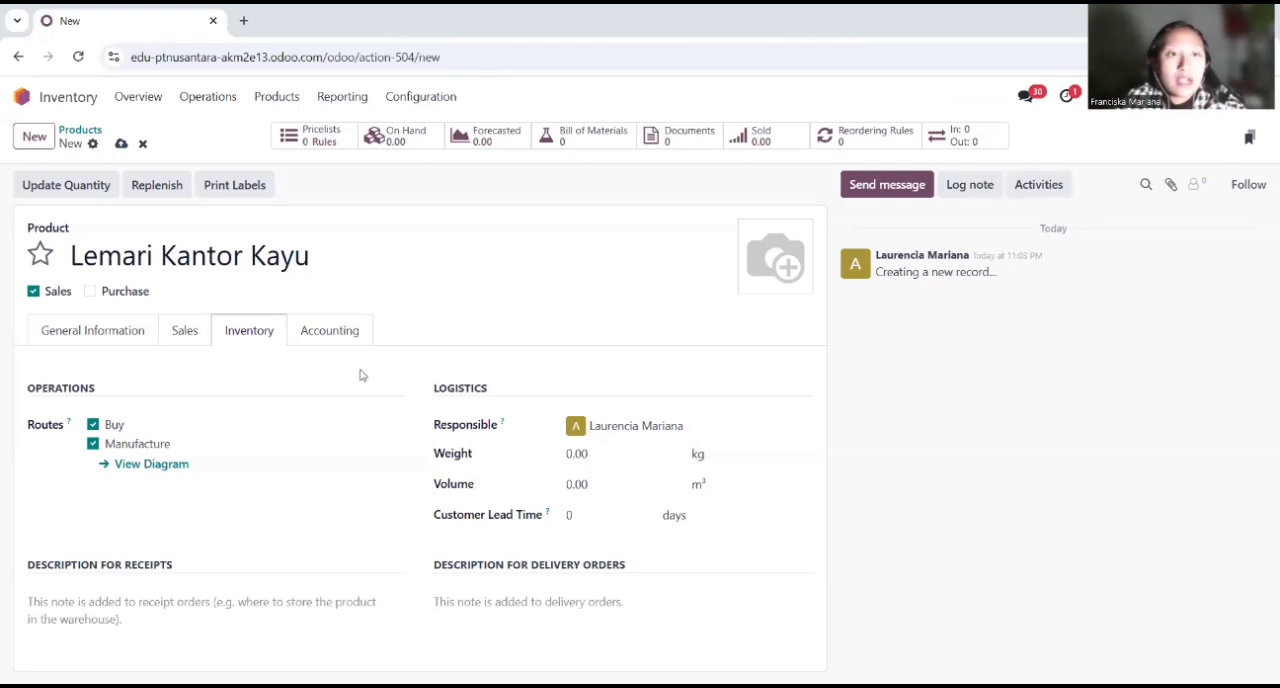
# Step: Create another new product named "Papan (Samping Kiri)" and disable its Sales option
pyautogui.click(34, 145)
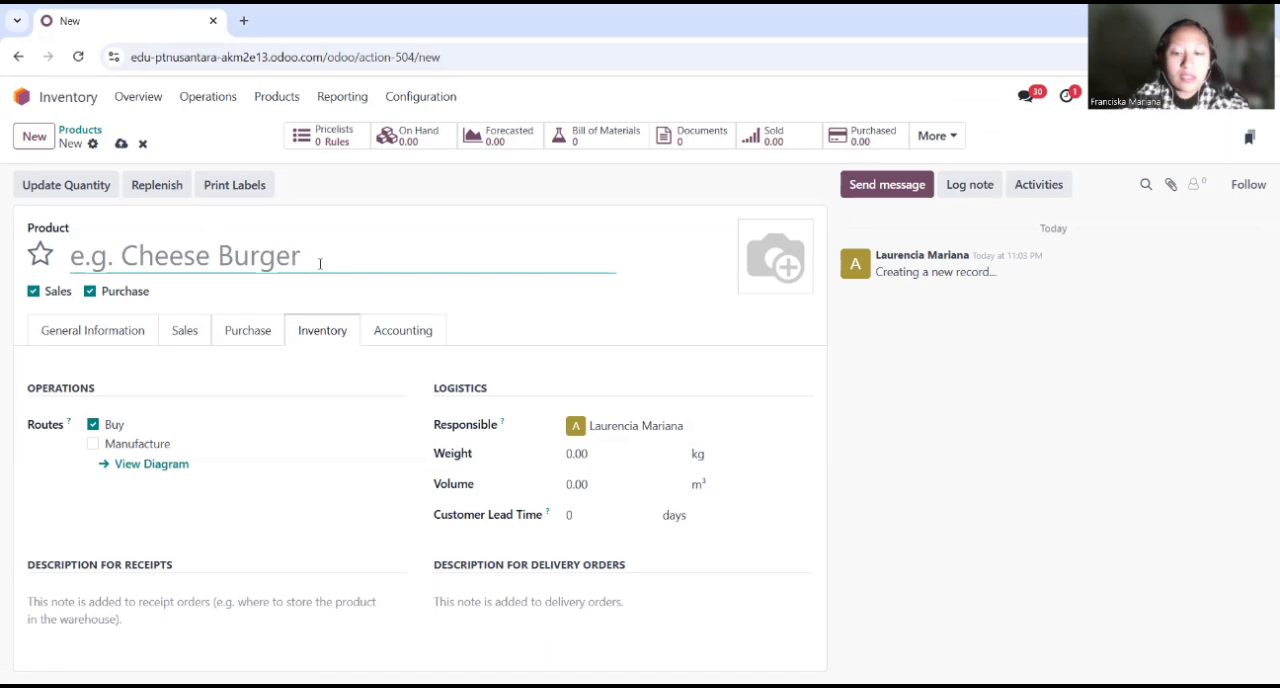
pyautogui.write('Papan (Samping Kiri)')
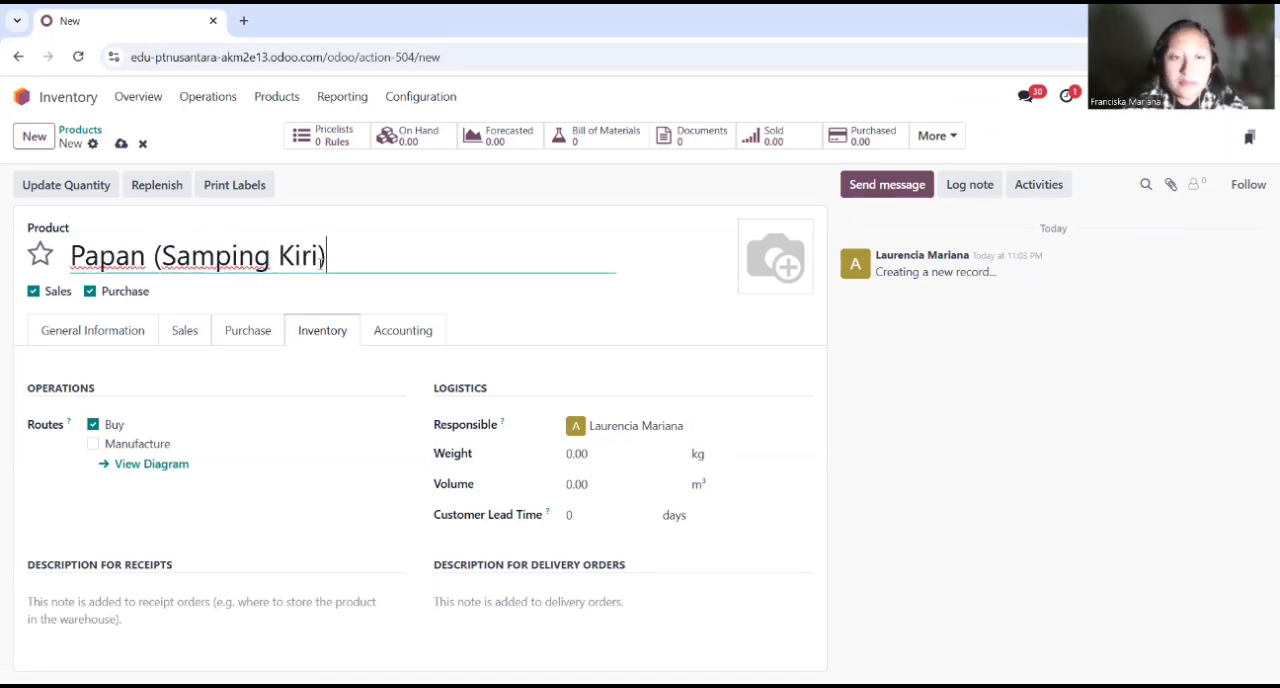
pyautogui.click(794, 359)
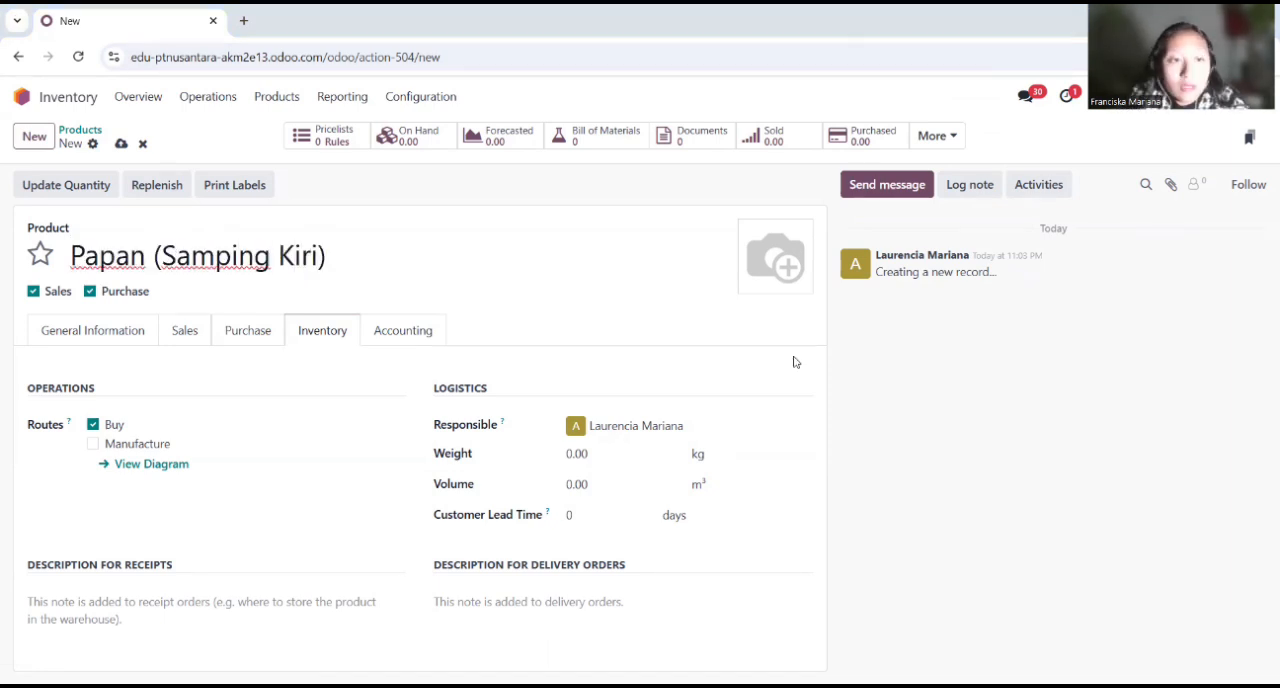
pyautogui.click(33, 292)
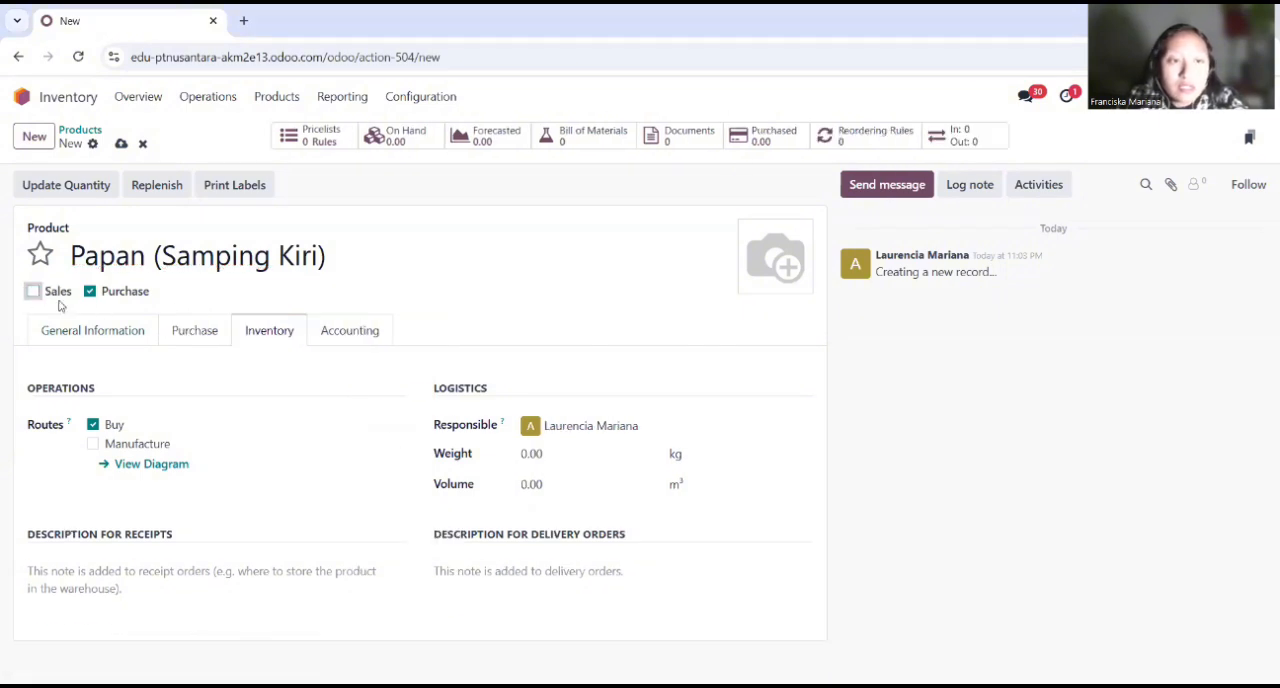
# Step: Set the cost of Papan (Samping Kiri) to Rp 250,000 in its general information
pyautogui.click(108, 335)
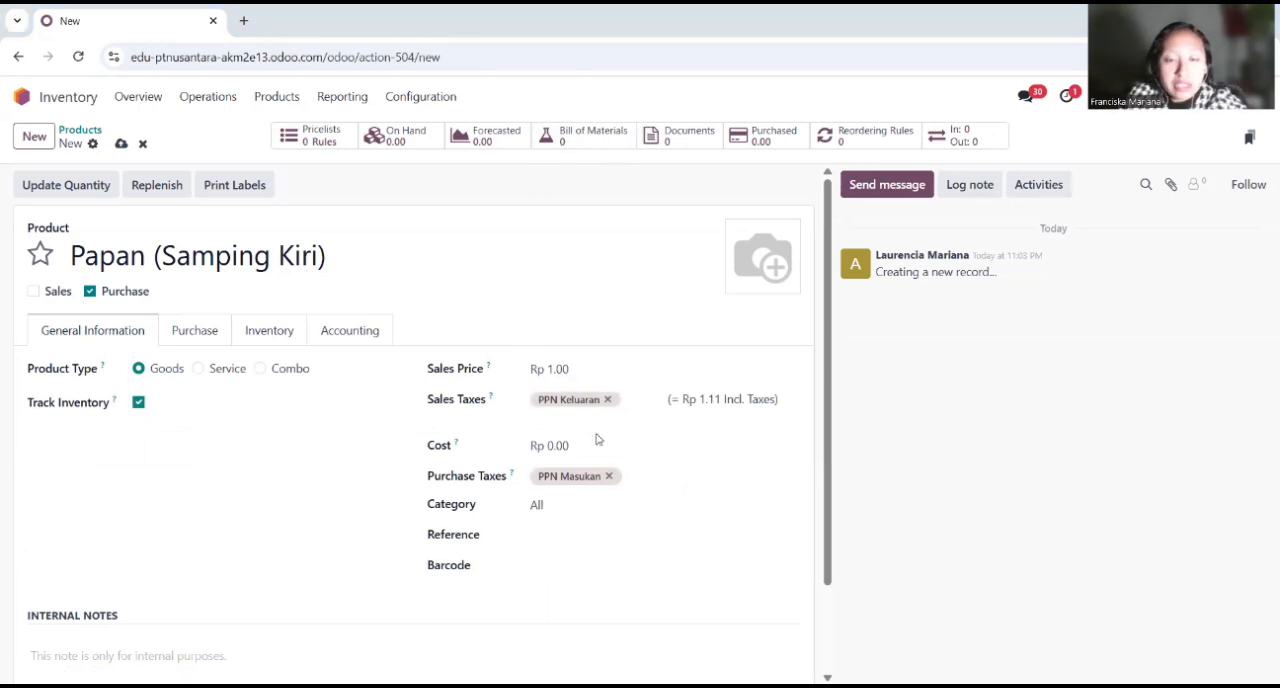
pyautogui.click(577, 447)
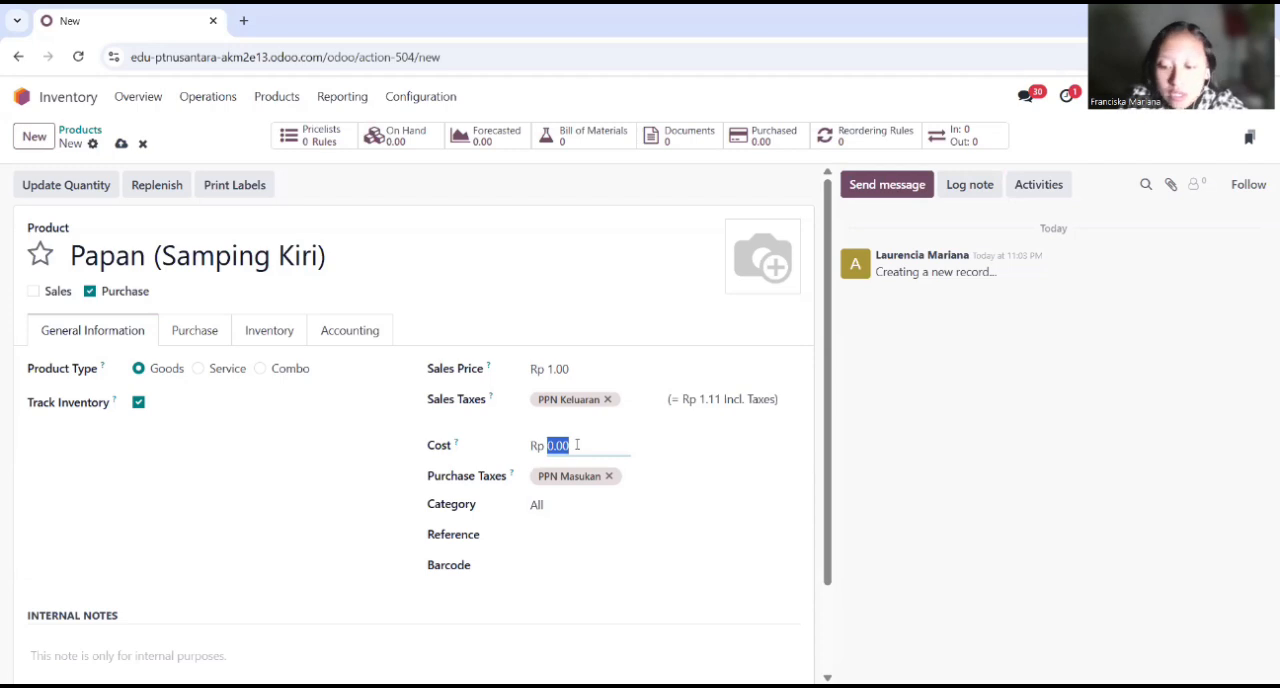
pyautogui.write('250,0')
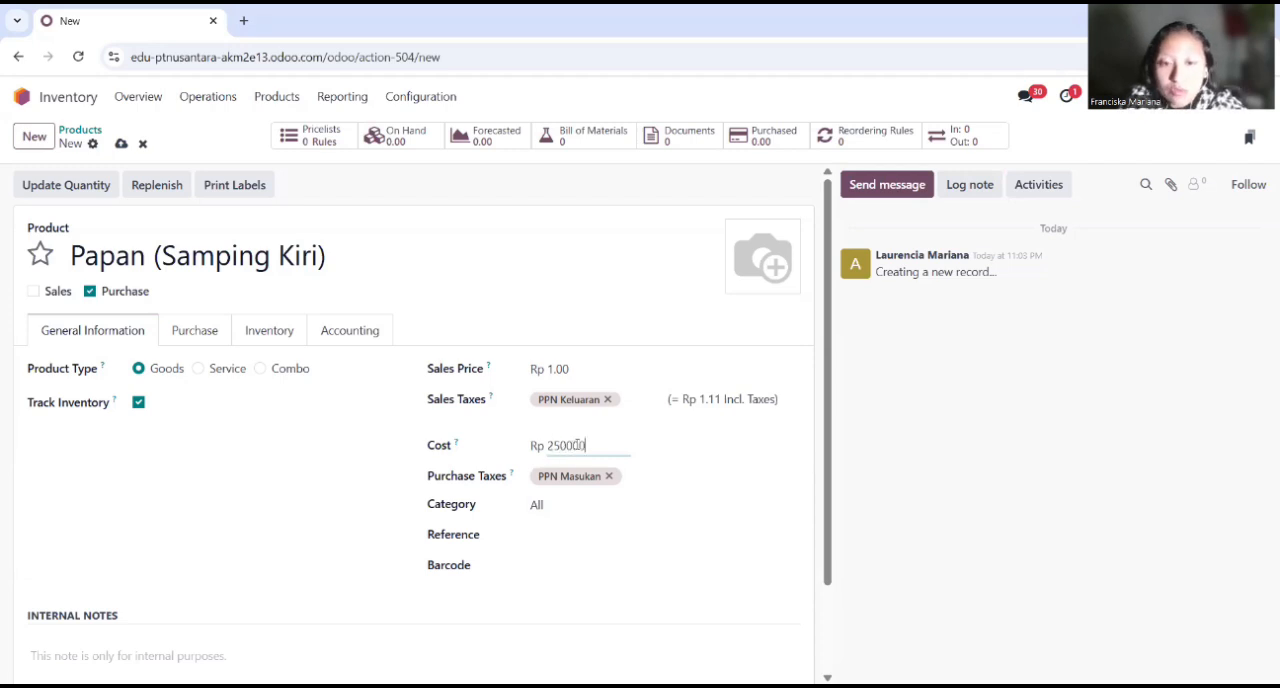
pyautogui.write('00')
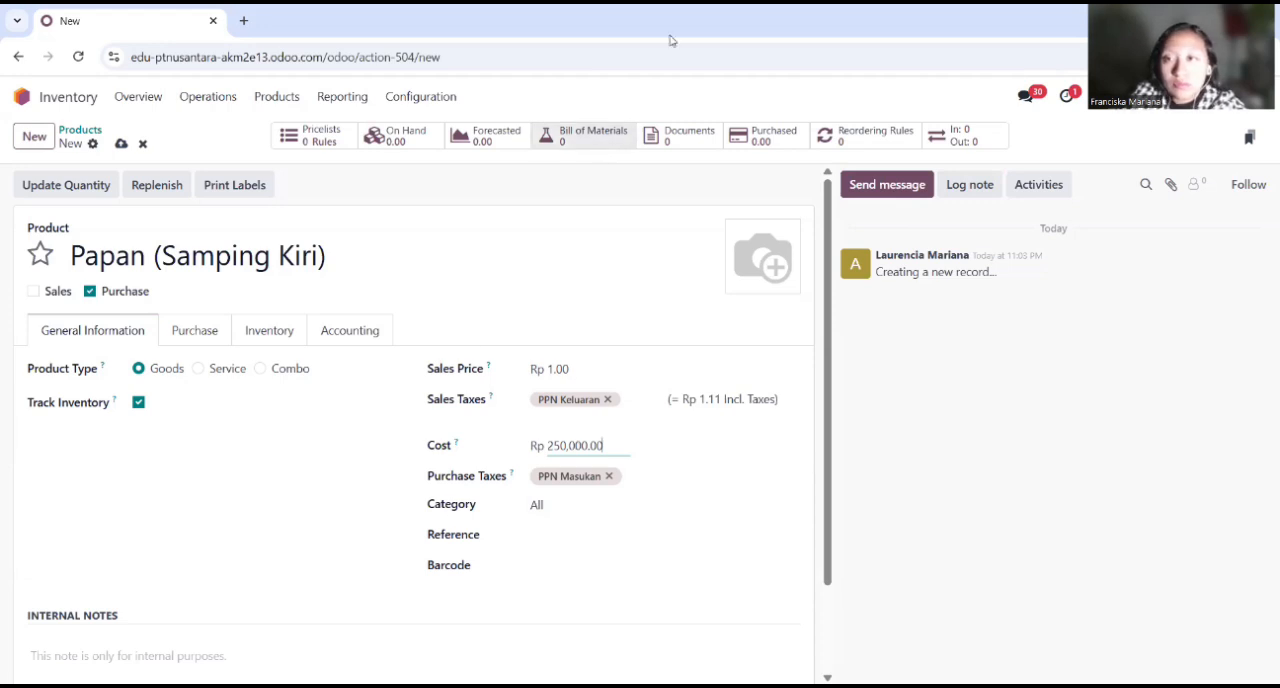
pyautogui.hotkey('alt', 'Tab')
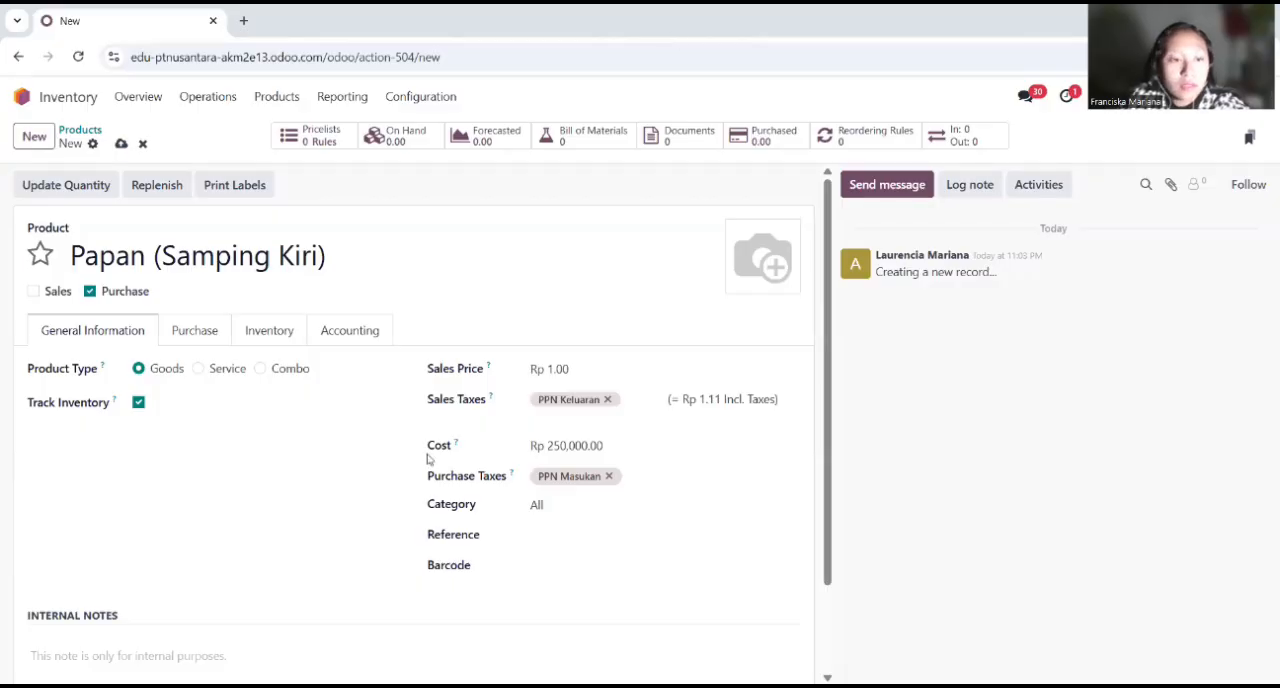
# Step: Add internal notes to Papan (Samping Kiri) reading "Multipleks 18mm, finishing HPL" and "Ukuran 200 cm x 50 cm" on two lines
pyautogui.scroll(-1, 157, 622)
pyautogui.click(209, 555)
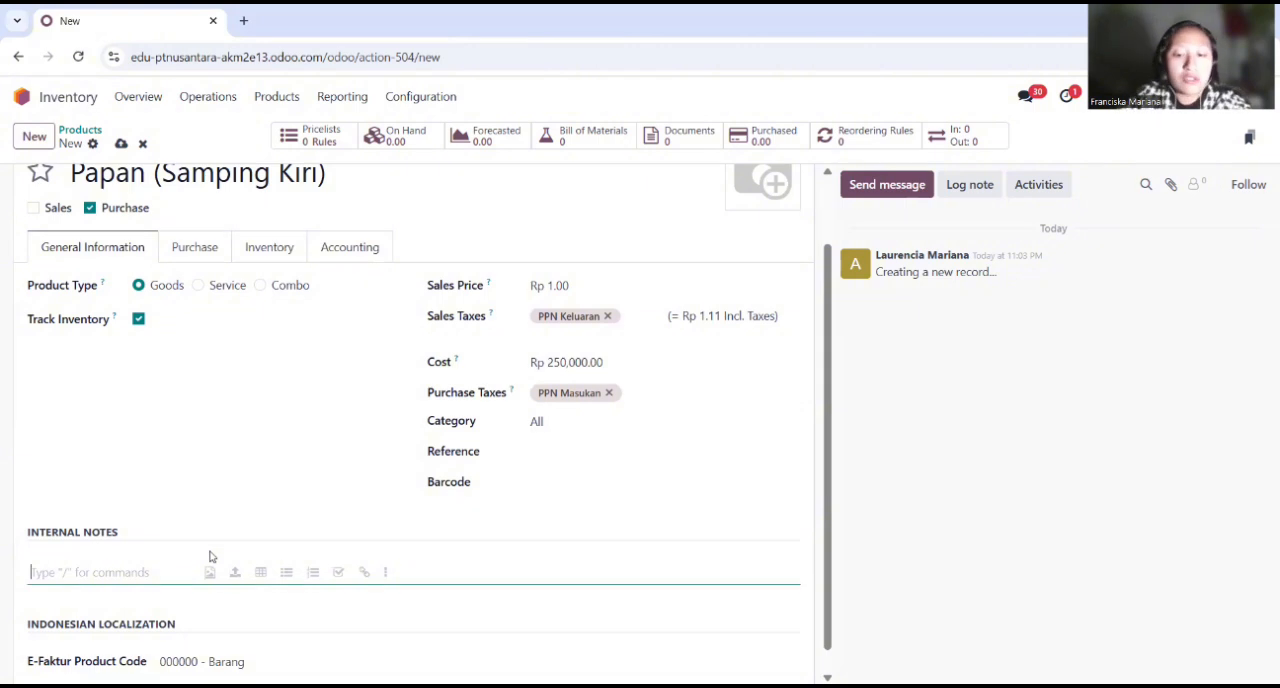
pyautogui.write('Multi')
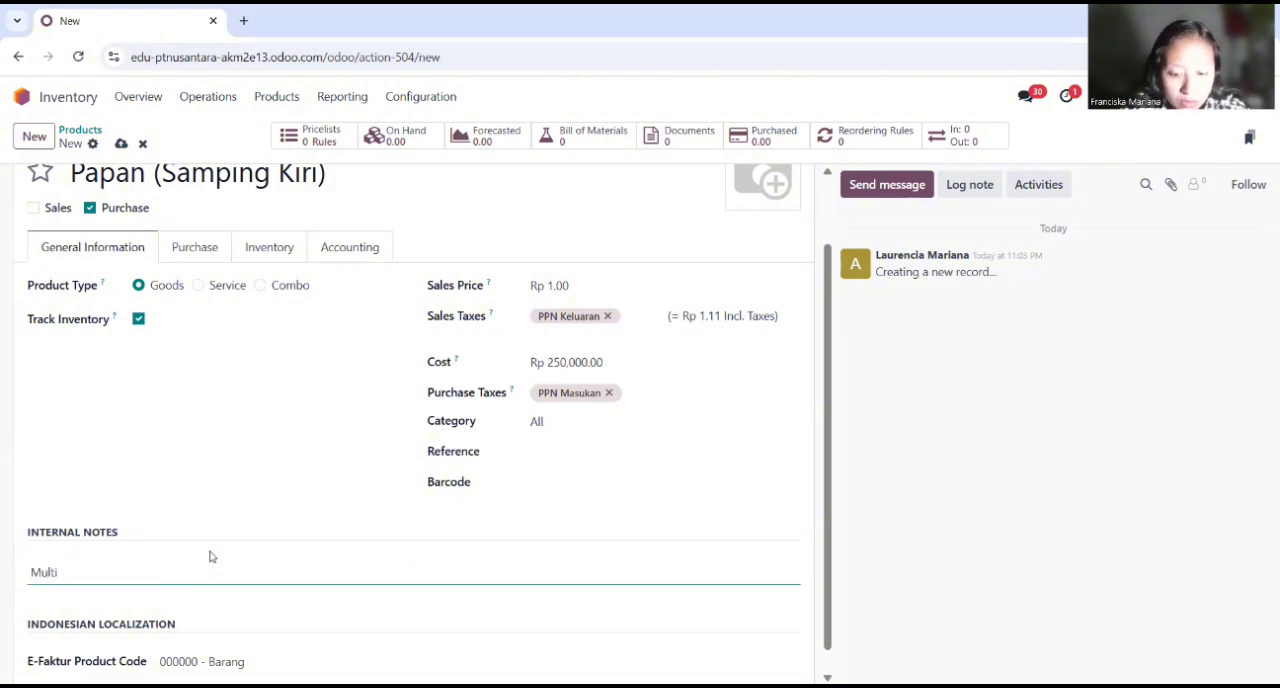
pyautogui.write('pleks 18mm, finishing HPL')
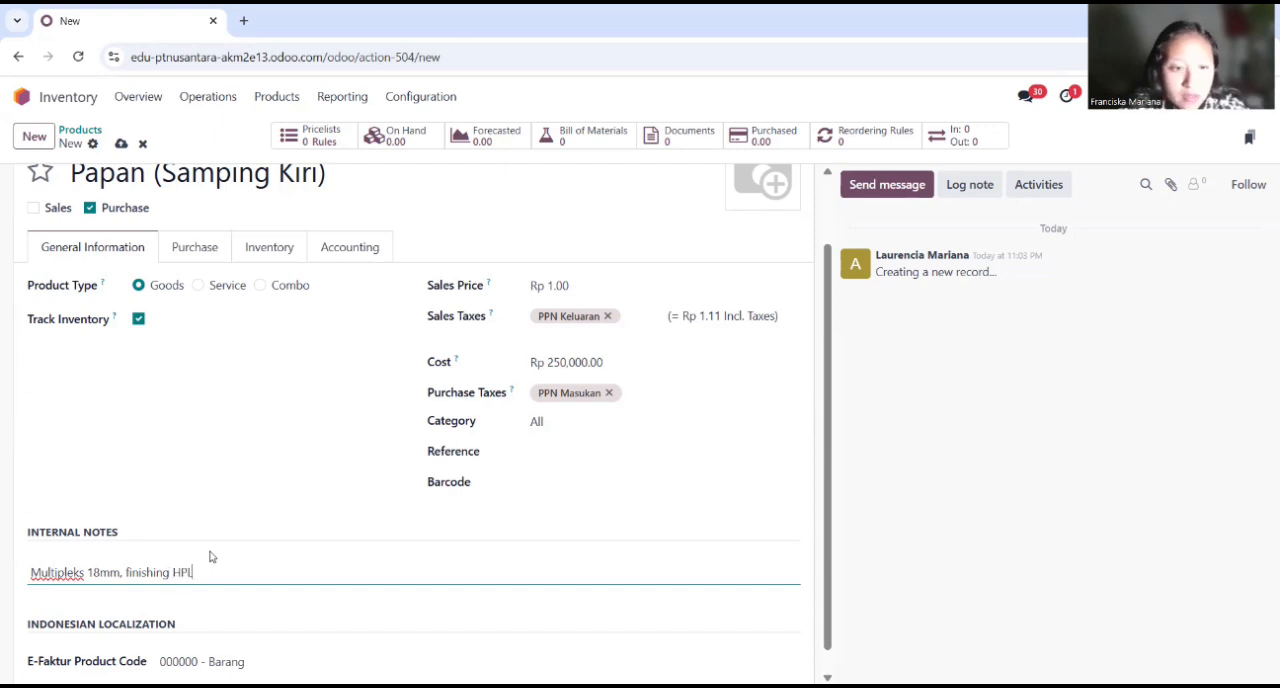
pyautogui.press('Return')
pyautogui.write('Ukur')
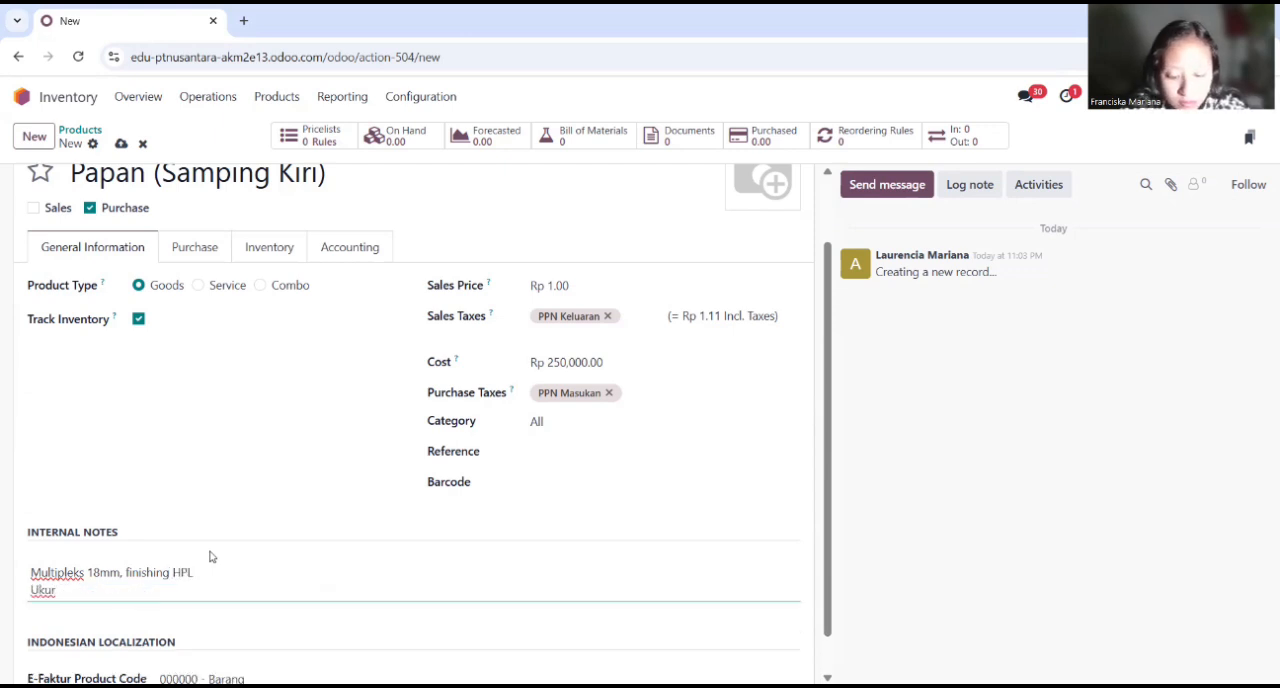
pyautogui.write('an 200 cm x 50 cm')
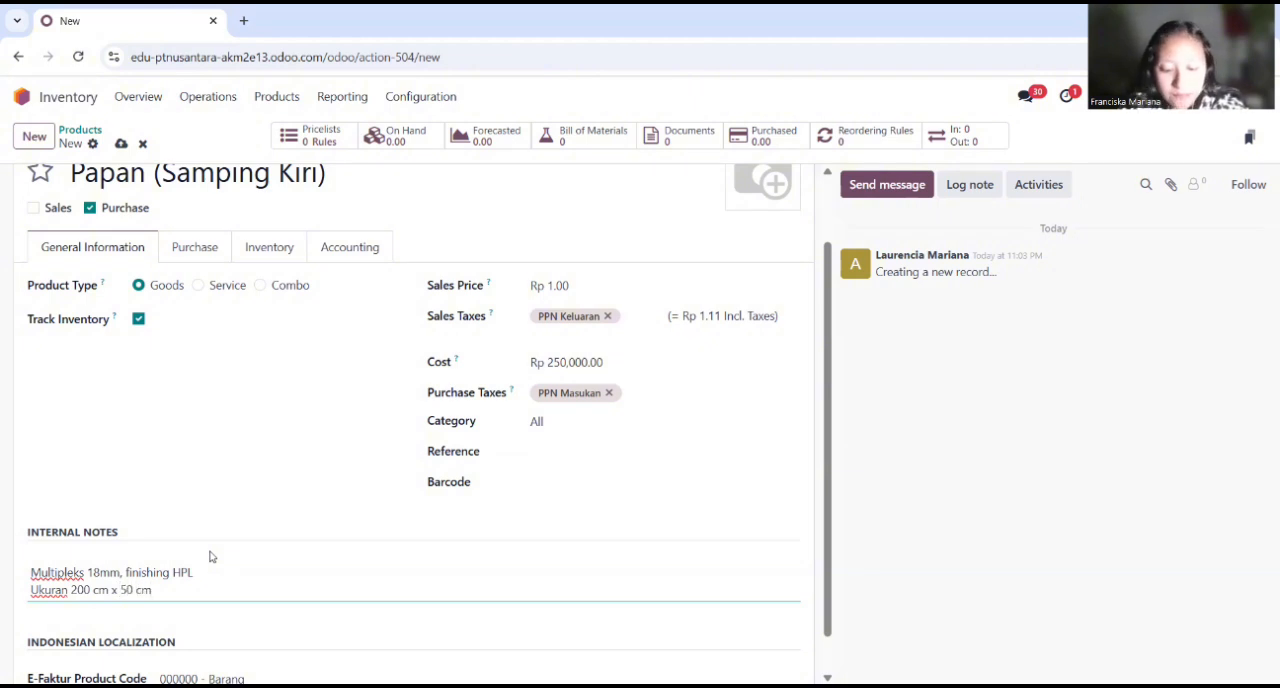
# Step: Enable the Manufacture route in the inventory settings of Papan (Samping Kiri)
pyautogui.click(211, 252)
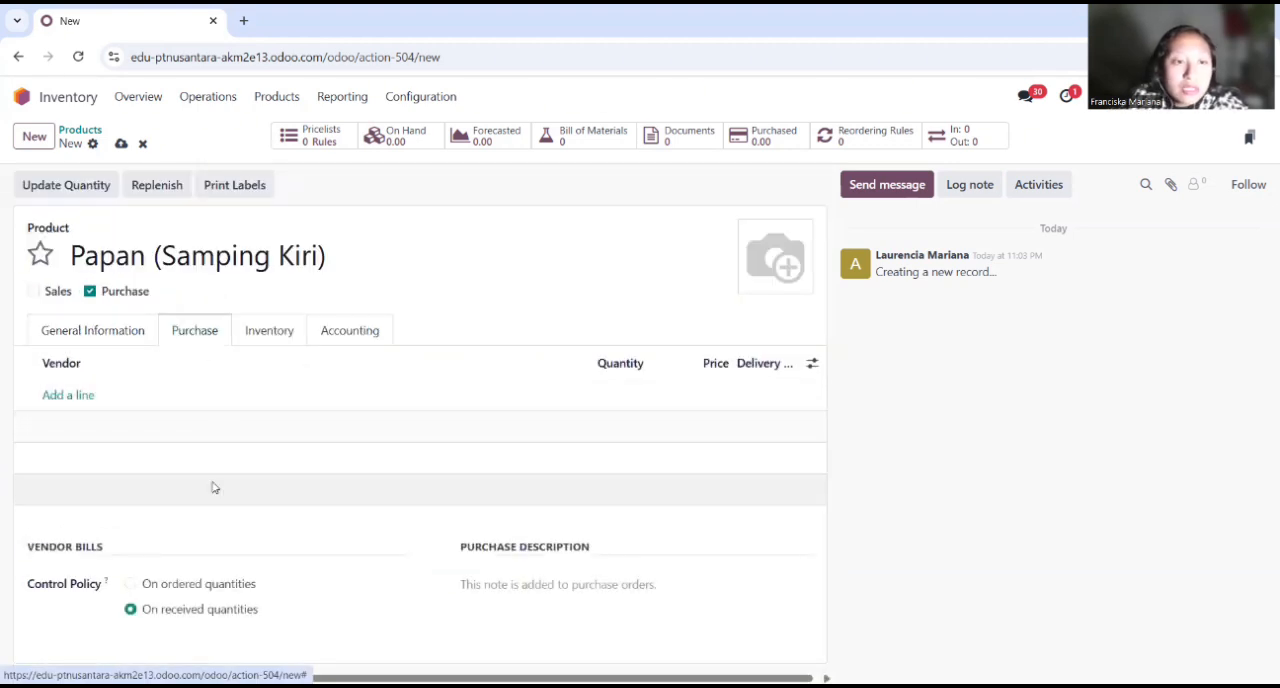
pyautogui.click(274, 338)
pyautogui.click(93, 443)
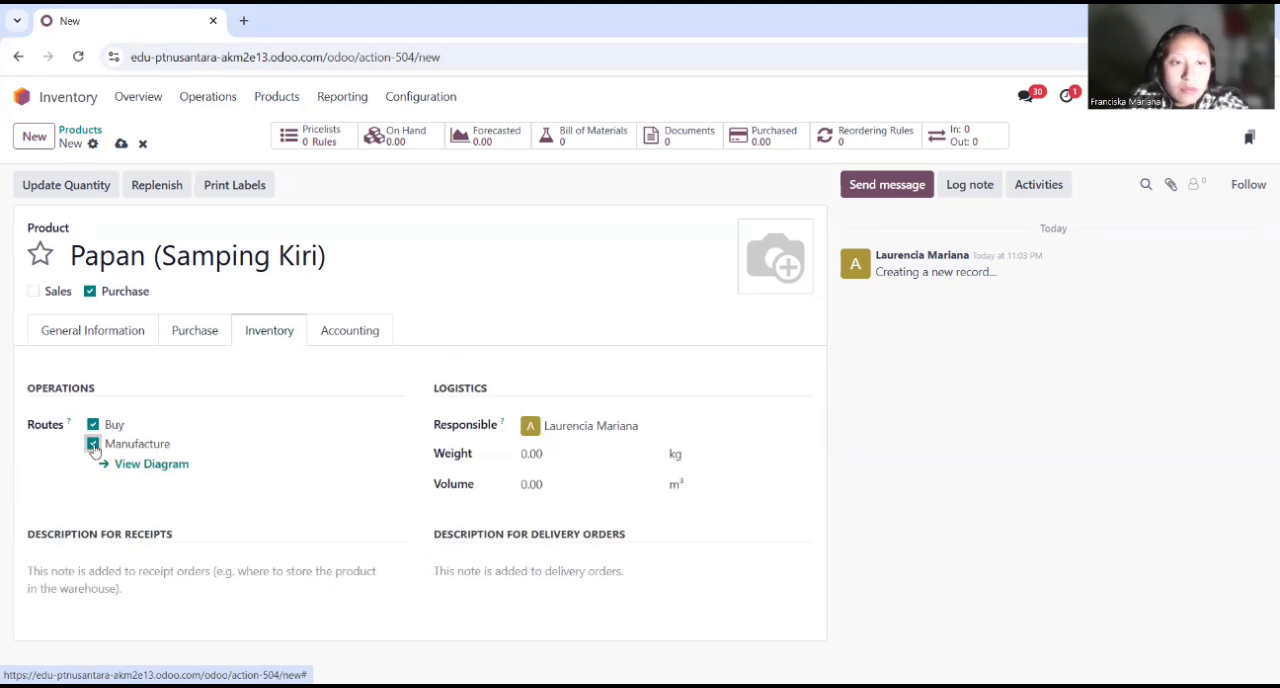
# Step: Set the expense account of Papan (Samping Kiri) to 51000010 Cost of Goods Sold
pyautogui.click(362, 336)
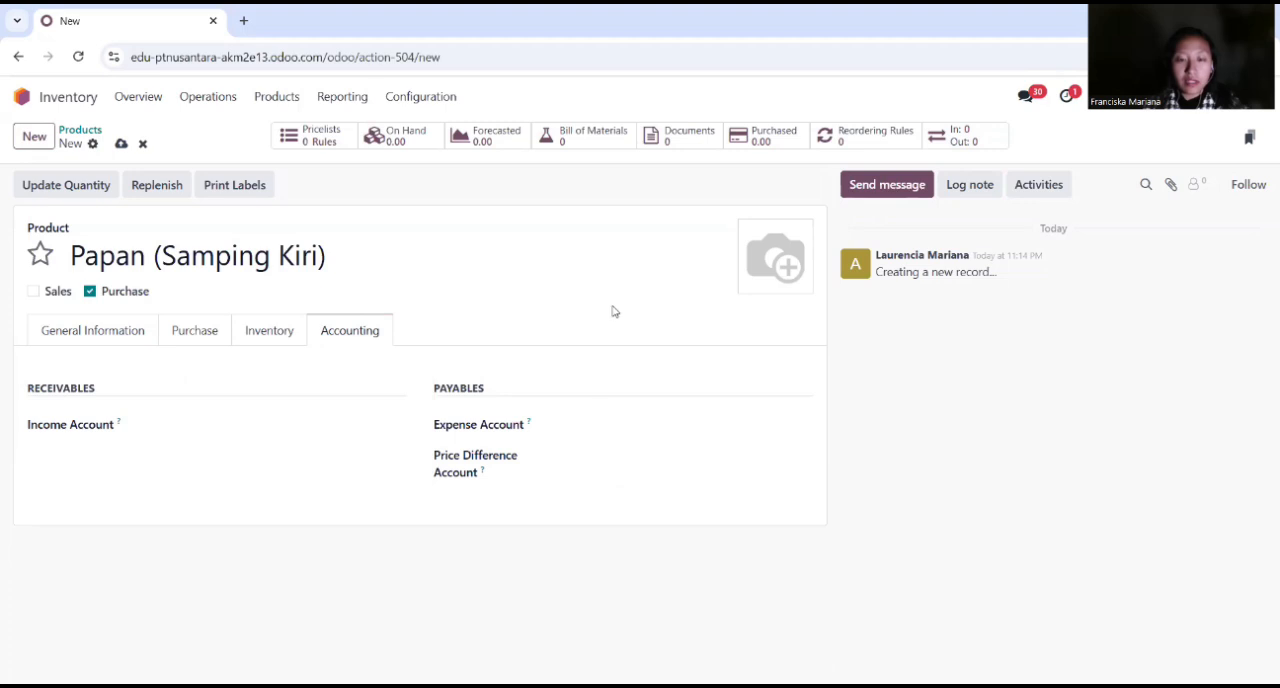
pyautogui.click(576, 430)
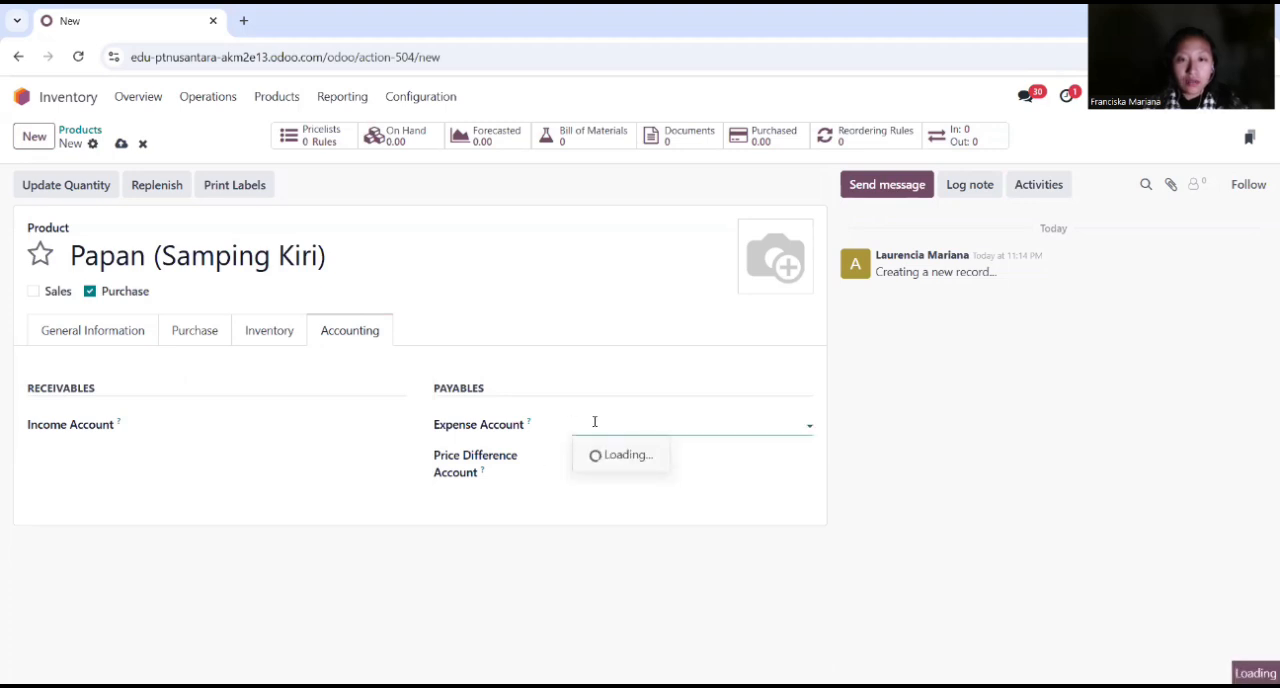
pyautogui.write('cost')
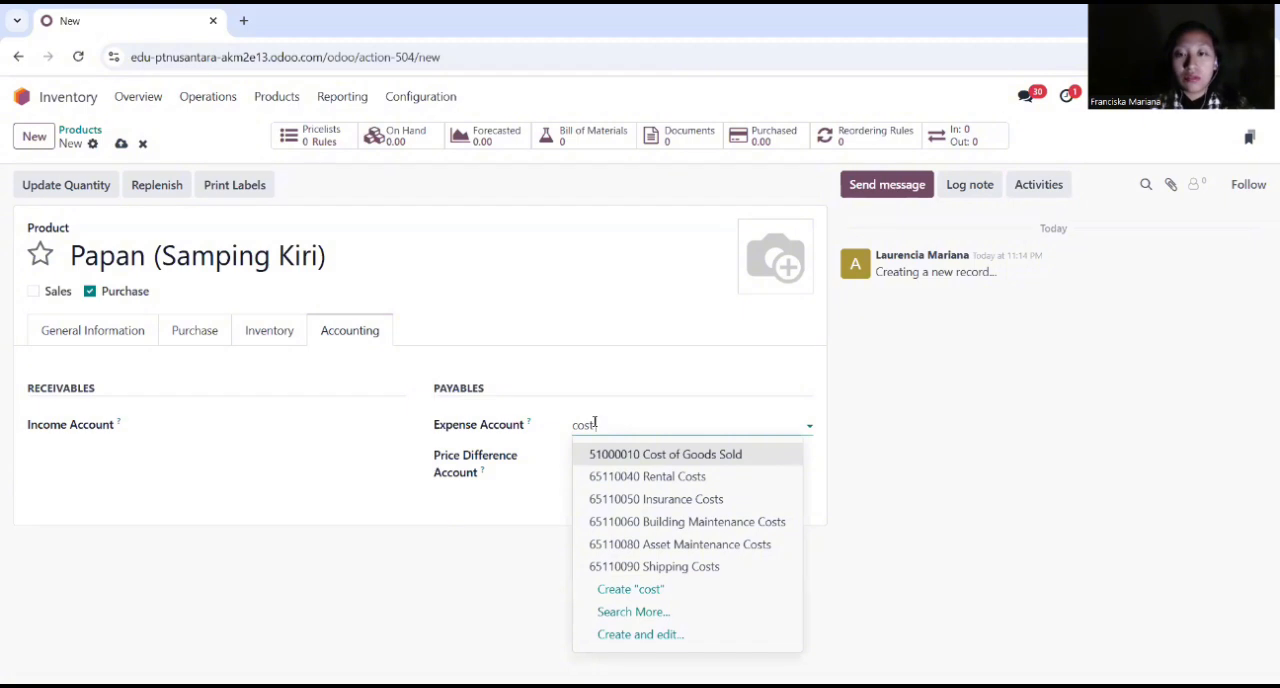
pyautogui.write(' o')
pyautogui.click(677, 456)
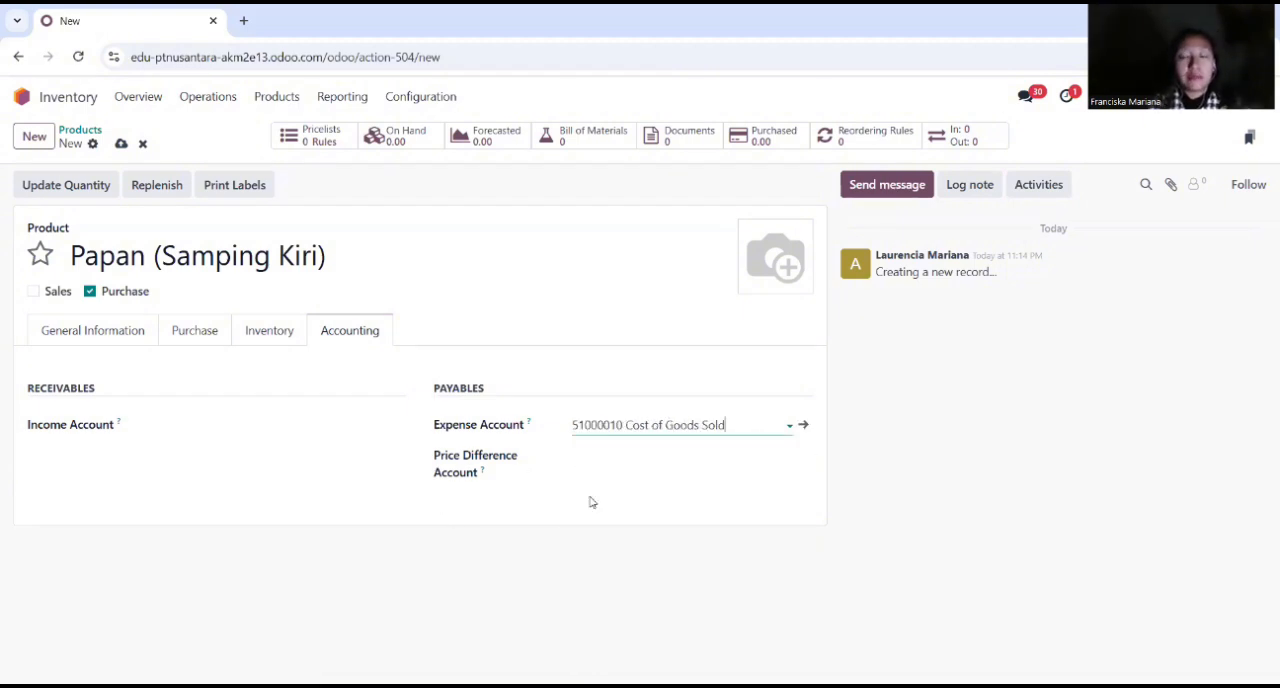
# Step: Create another new product named "Papan Samping Kanan" and disable its Sales option
pyautogui.click(36, 140)
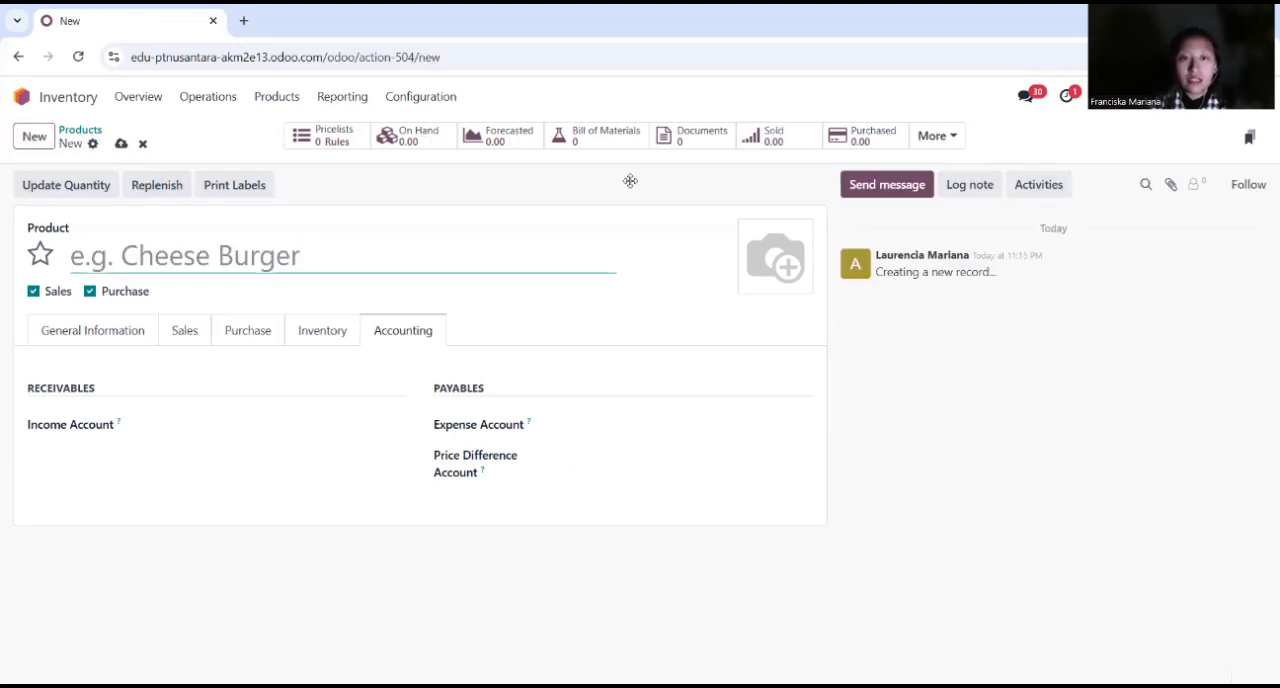
pyautogui.click(240, 257)
pyautogui.write('Papan')
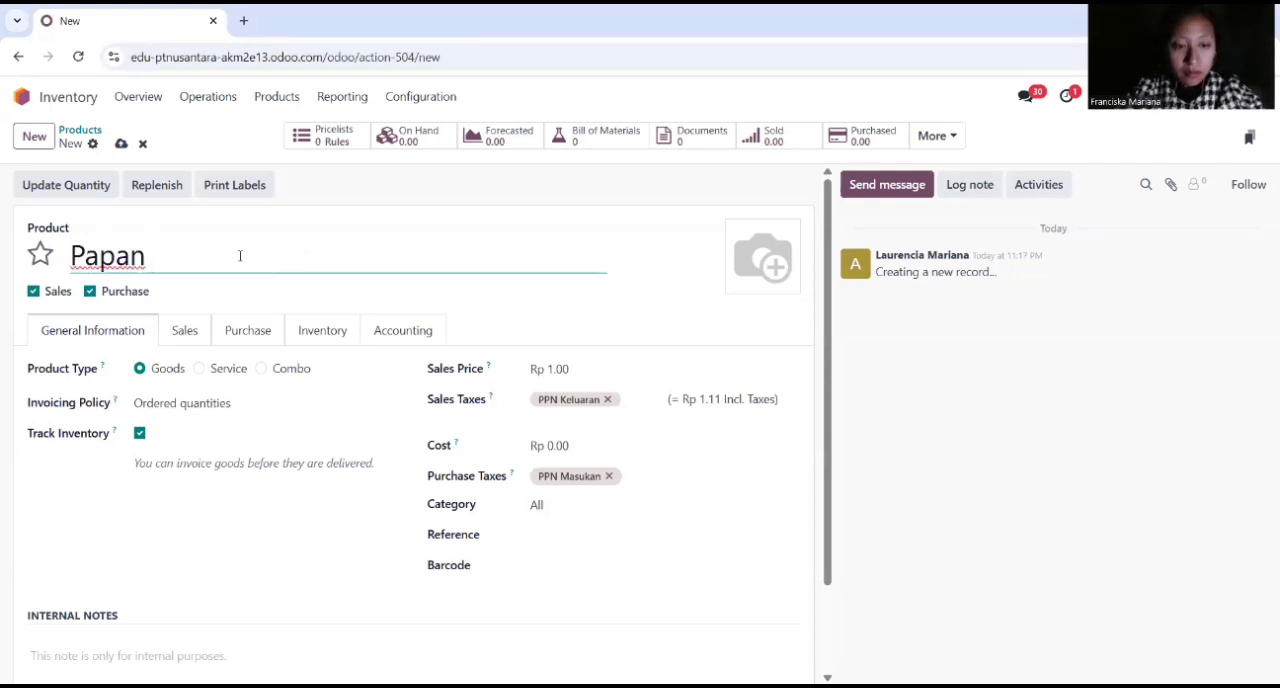
pyautogui.write(' Samping')
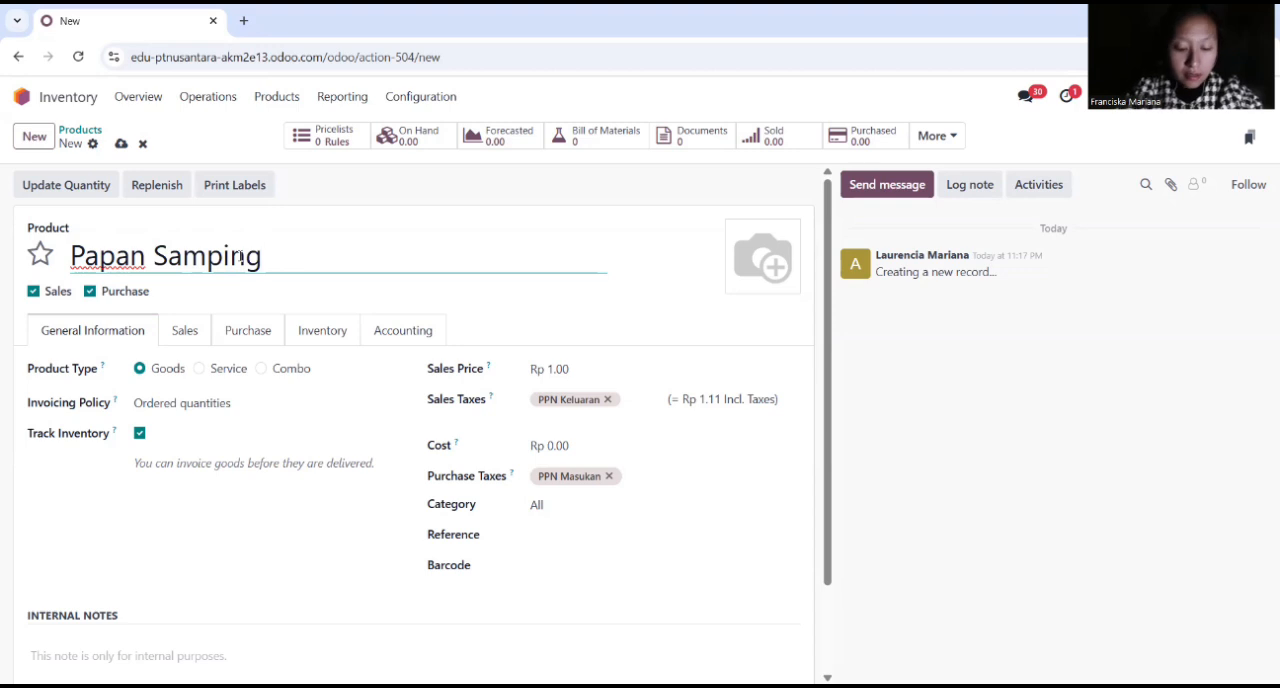
pyautogui.write(' Kanan')
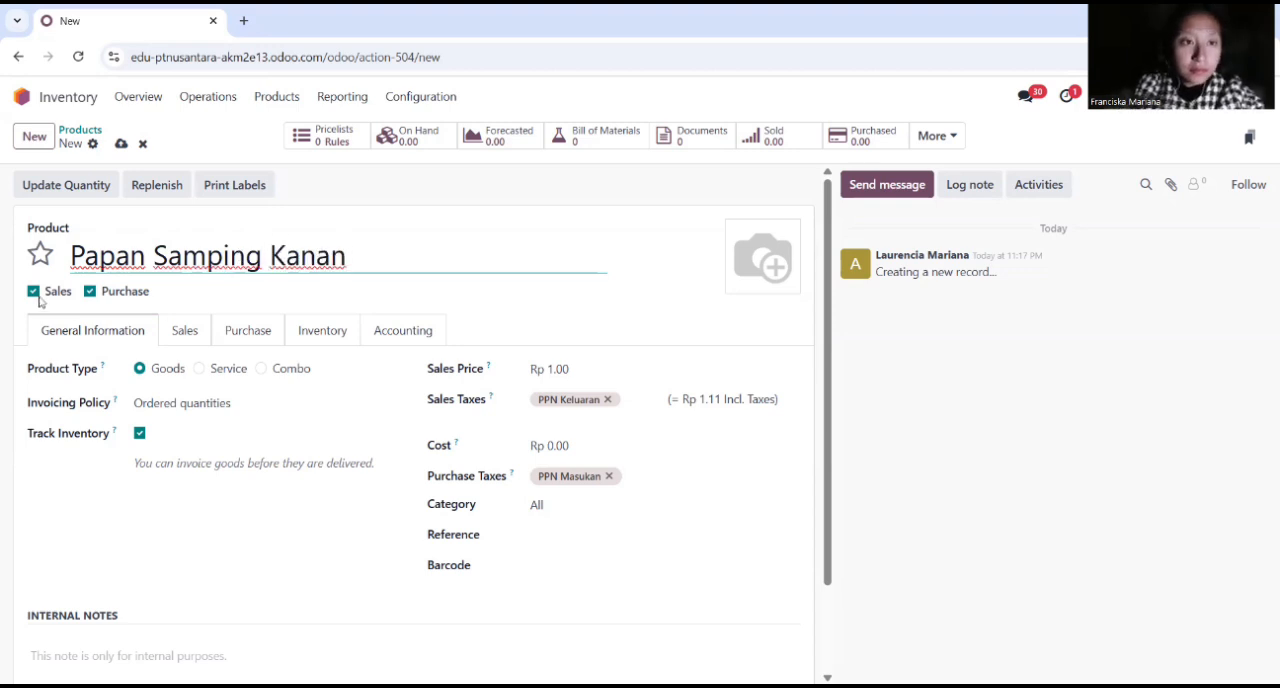
pyautogui.click(33, 291)
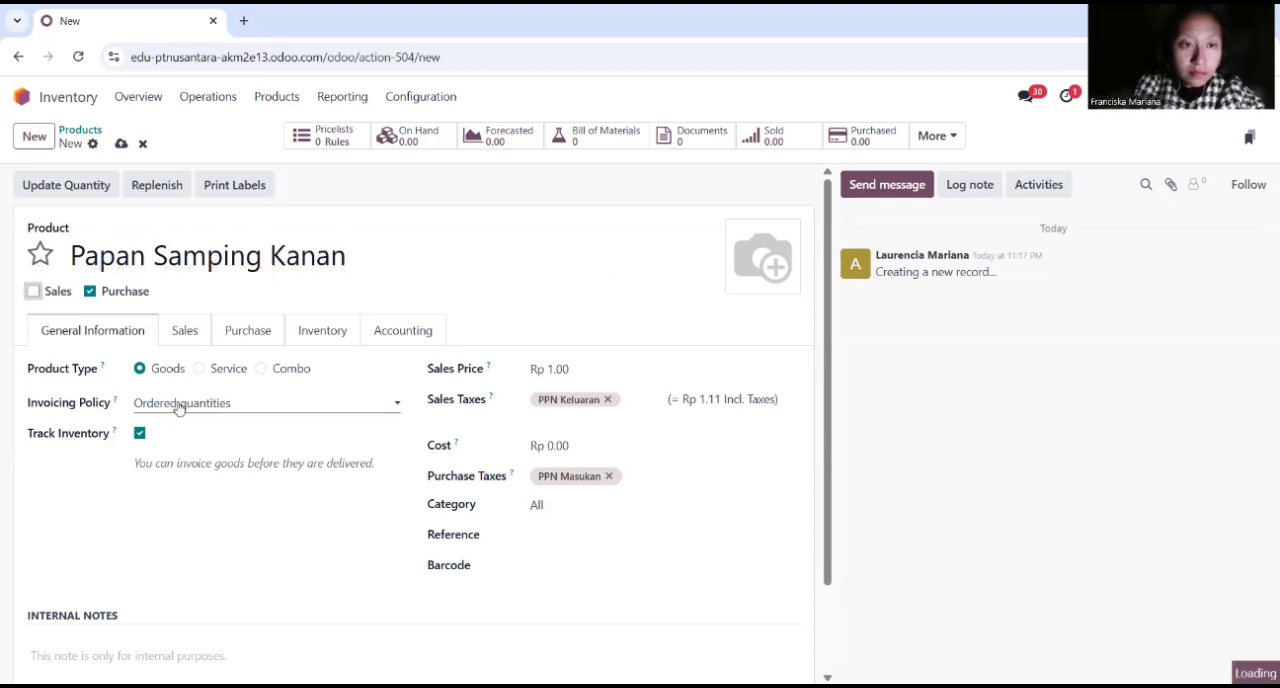
# Step: Set the cost of Papan Samping Kanan to Rp 250,000 and add internal notes "Multipleks 18mm, finishing HPL" and "Uk 200 cm x 60 cm"
pyautogui.click(576, 439)
pyautogui.write('250000')
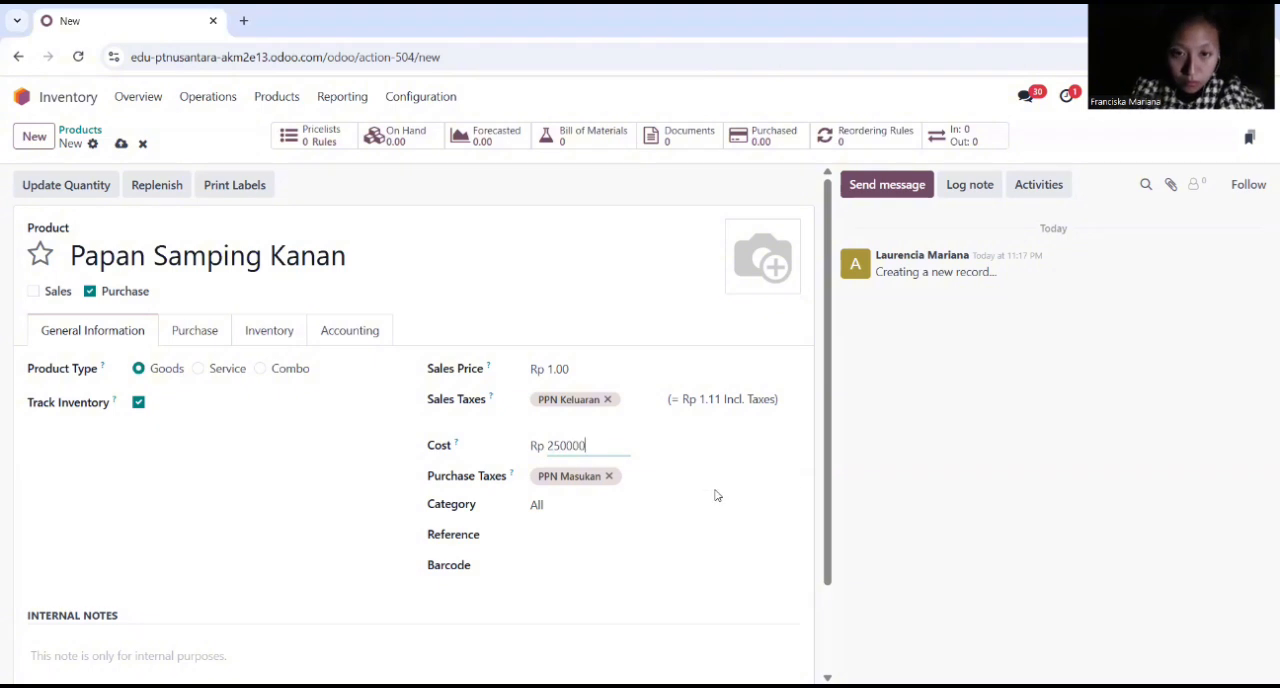
pyautogui.scroll(-1, 300, 600)
pyautogui.click(166, 572)
pyautogui.write('Multipleks 18mm, finishing HPL')
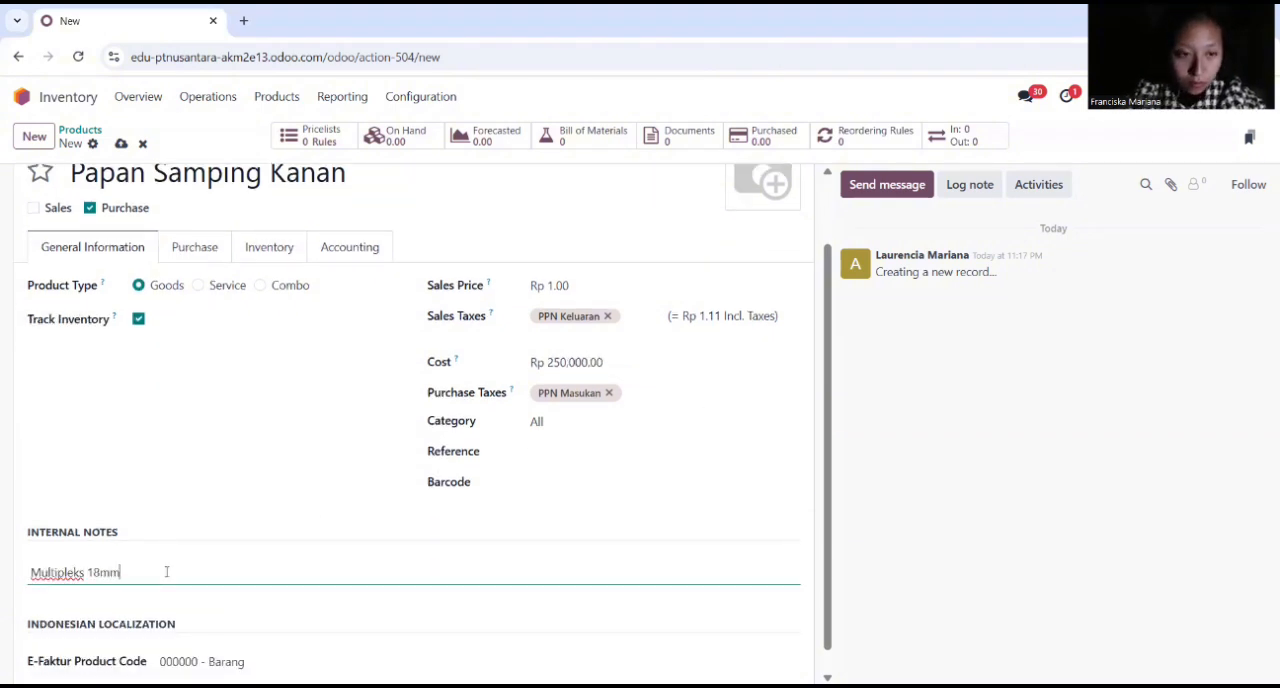
pyautogui.press('Return')
pyautogui.write('Uk 200 cm x 60 cm')
# Step: Enable the Manufacture route in the inventory settings of Papan Samping Kanan
pyautogui.scroll(1, 186, 640)
pyautogui.click(190, 331)
pyautogui.click(269, 331)
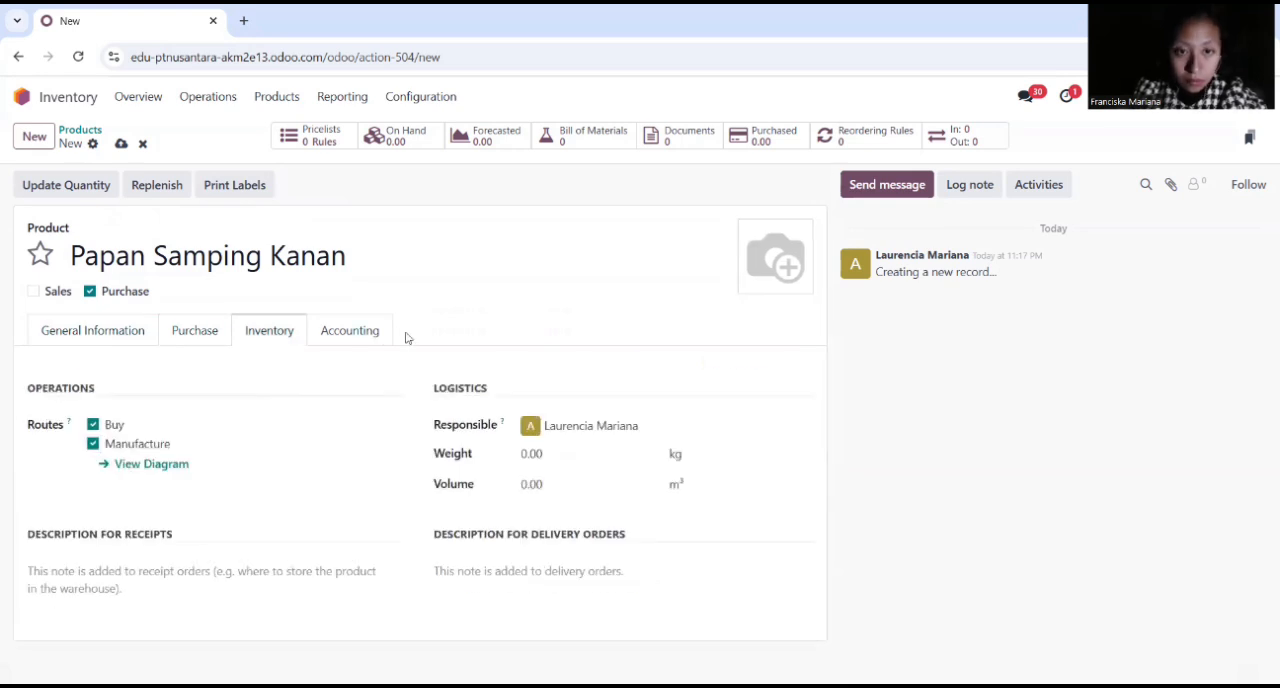
# Step: Set the expense account of Papan Samping Kanan to 51000010 Cost of Goods Sold
pyautogui.click(350, 331)
pyautogui.click(641, 426)
pyautogui.write('cost')
pyautogui.click(641, 454)
# Step: Create a new product named "Papan Atas" and disable its Sales option
pyautogui.click(34, 136)
pyautogui.write('Papan Atas')
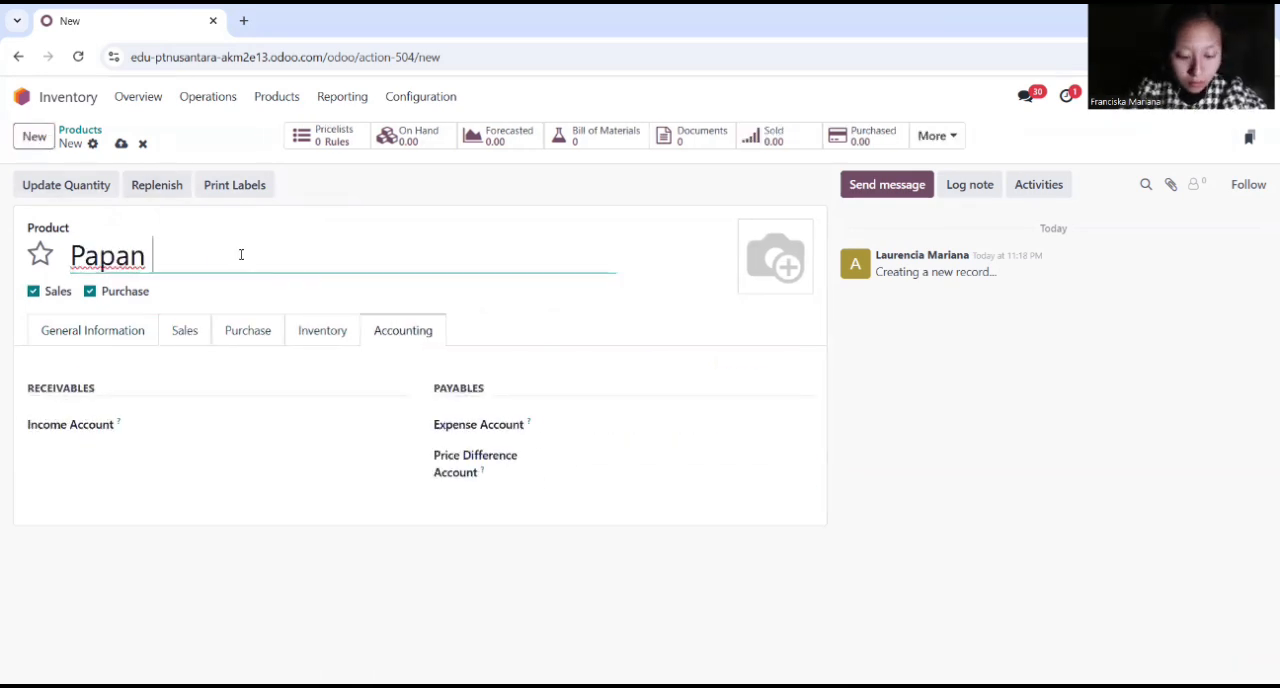
pyautogui.click(33, 291)
# Step: Set the cost of Papan Atas to Rp 180,000 and add internal notes "Multipleks 18mm, finishing HPL" and "Uk 120 cm x 60 cm"
pyautogui.click(586, 445)
pyautogui.write('180000')
pyautogui.click(549, 551)
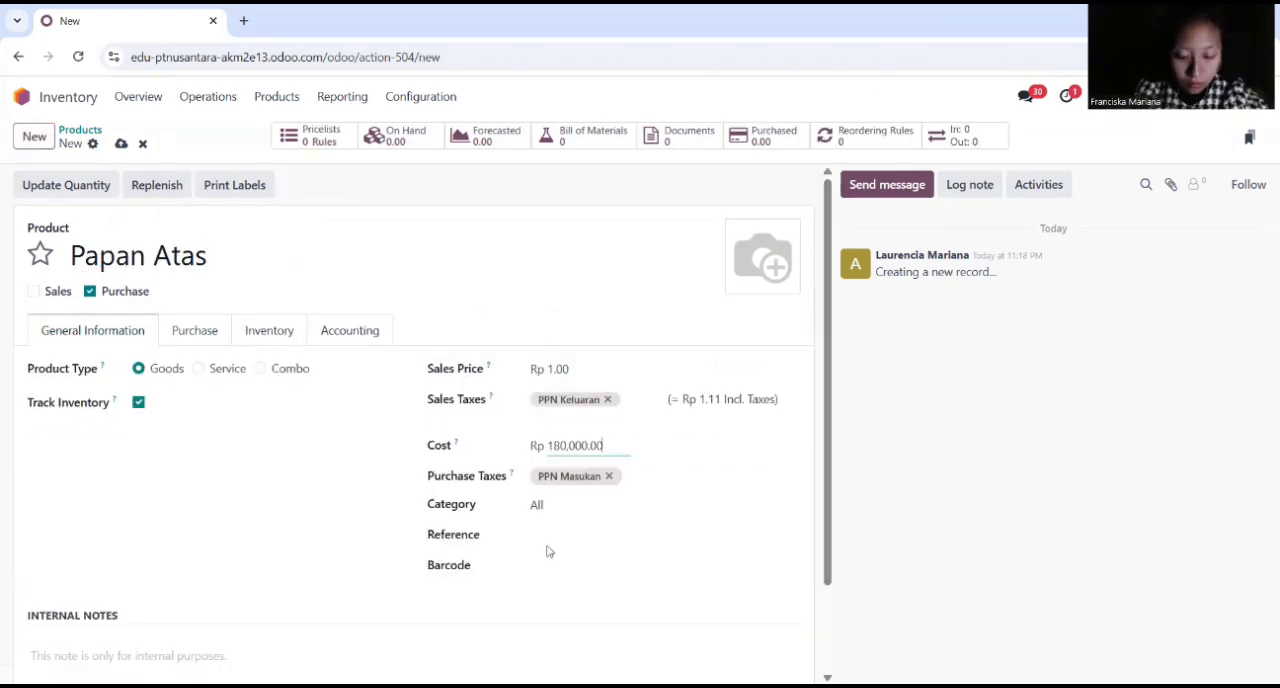
pyautogui.scroll(-1, 549, 551)
pyautogui.click(225, 527)
pyautogui.write('Multipleks 18mm, finishing HPL')
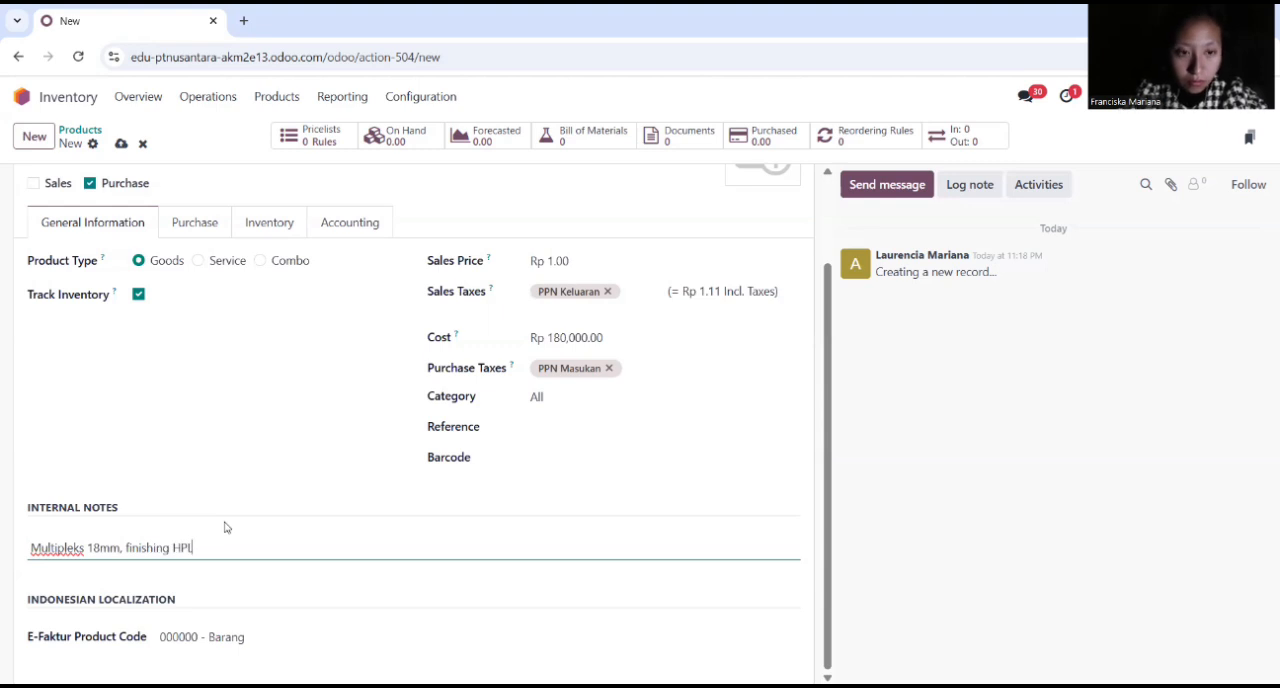
pyautogui.press('Return')
pyautogui.write('Uk 120 cm x 60 cm')
# Step: Enable the Manufacture route for Papan Atas and set its expense account to Cost of Goods Sold
pyautogui.click(269, 222)
pyautogui.click(92, 443)
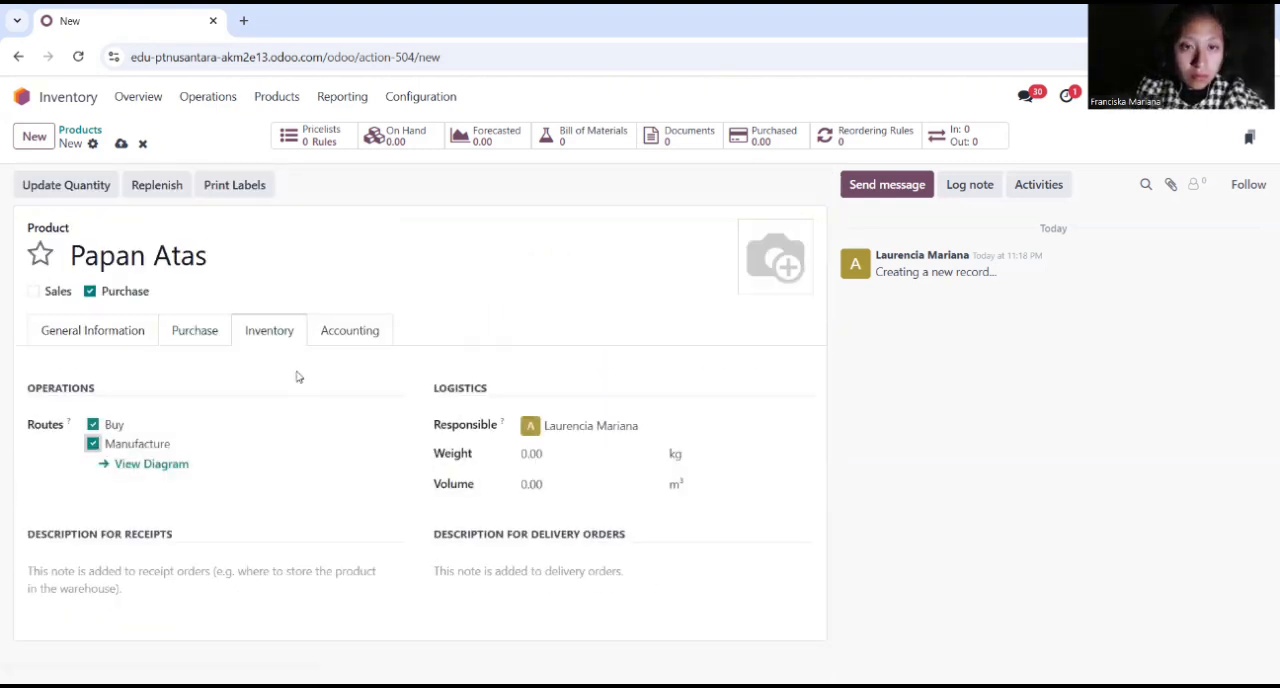
pyautogui.click(350, 330)
pyautogui.click(626, 427)
pyautogui.write('cost of')
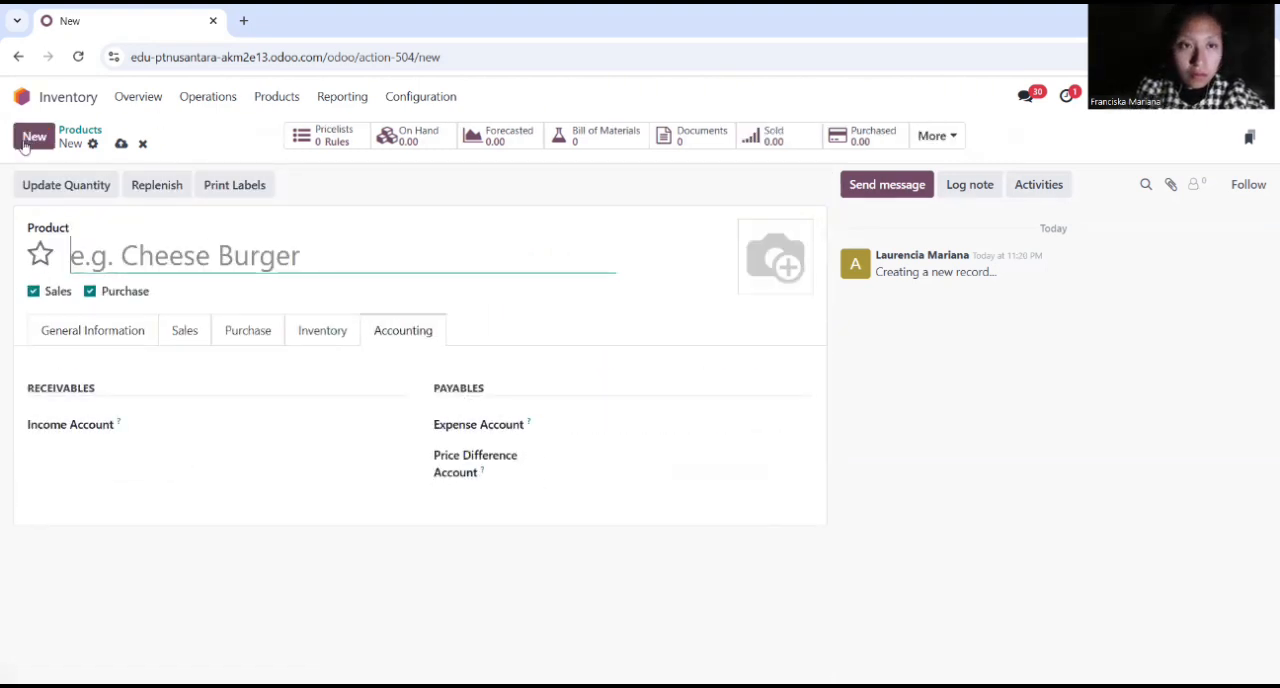
# Step: Create a new product named "Papan Bawah" with Sales disabled and a cost of Rp 180,000
pyautogui.write('Papan Bawah')
pyautogui.click(92, 330)
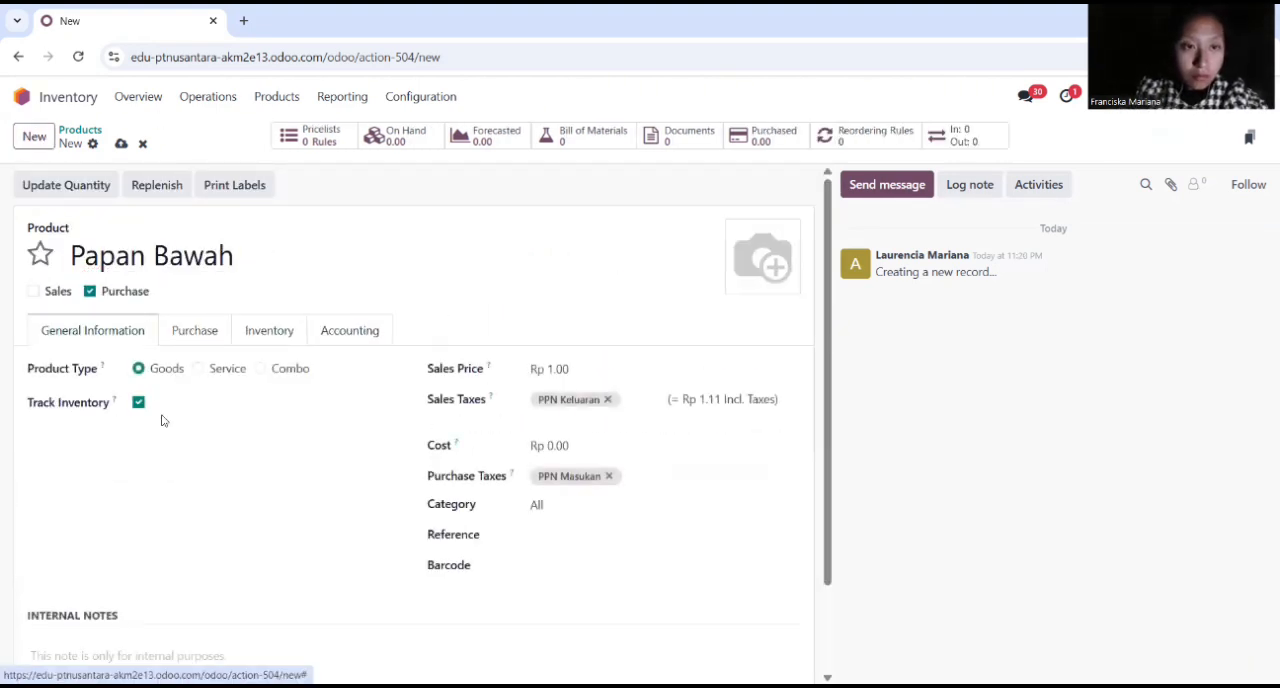
pyautogui.click(552, 445)
pyautogui.write('180000')
# Step: Add internal notes to Papan Bawah reading "Multipleks 18 mm, finishing HPL" and "Uk 120 cm x 50 cm" on two lines
pyautogui.scroll(-1, 300, 520)
pyautogui.click(142, 570)
pyautogui.write('Multipleks 18 mm, finishing HPL')
pyautogui.press('Return')
pyautogui.write('120 cm x 50 cm')
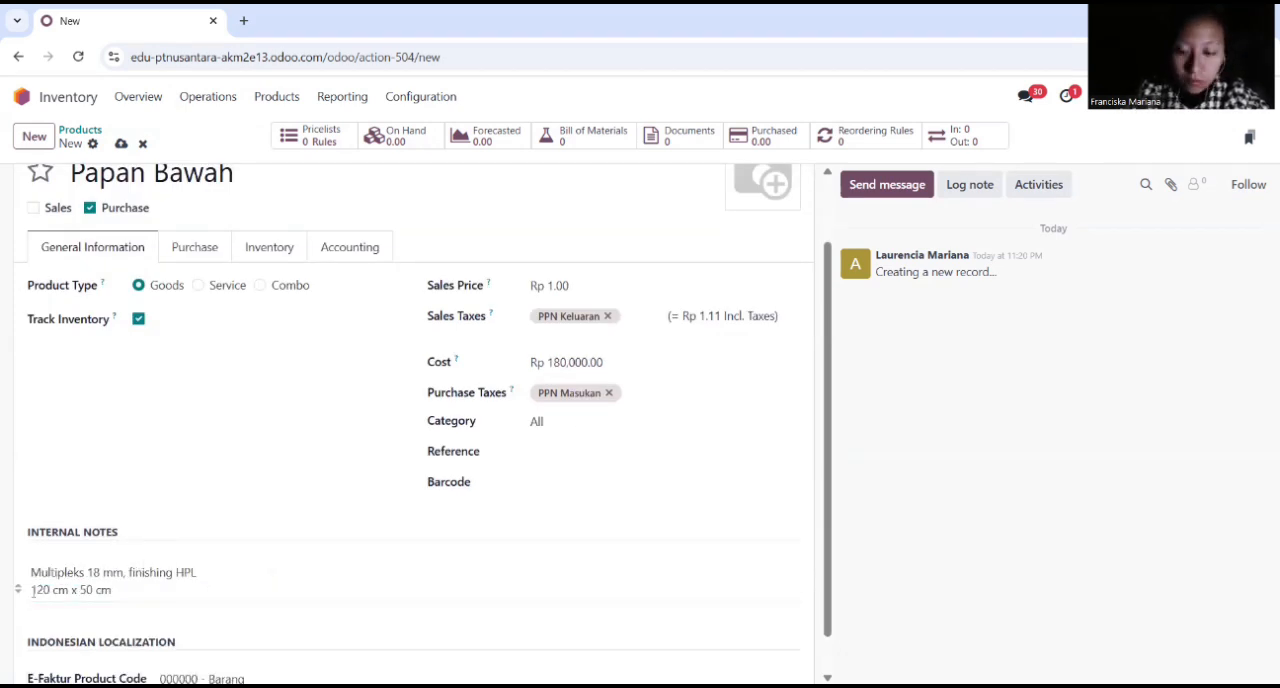
pyautogui.scroll(-1, 18, 571)
pyautogui.click(31, 547)
pyautogui.write('Uk')
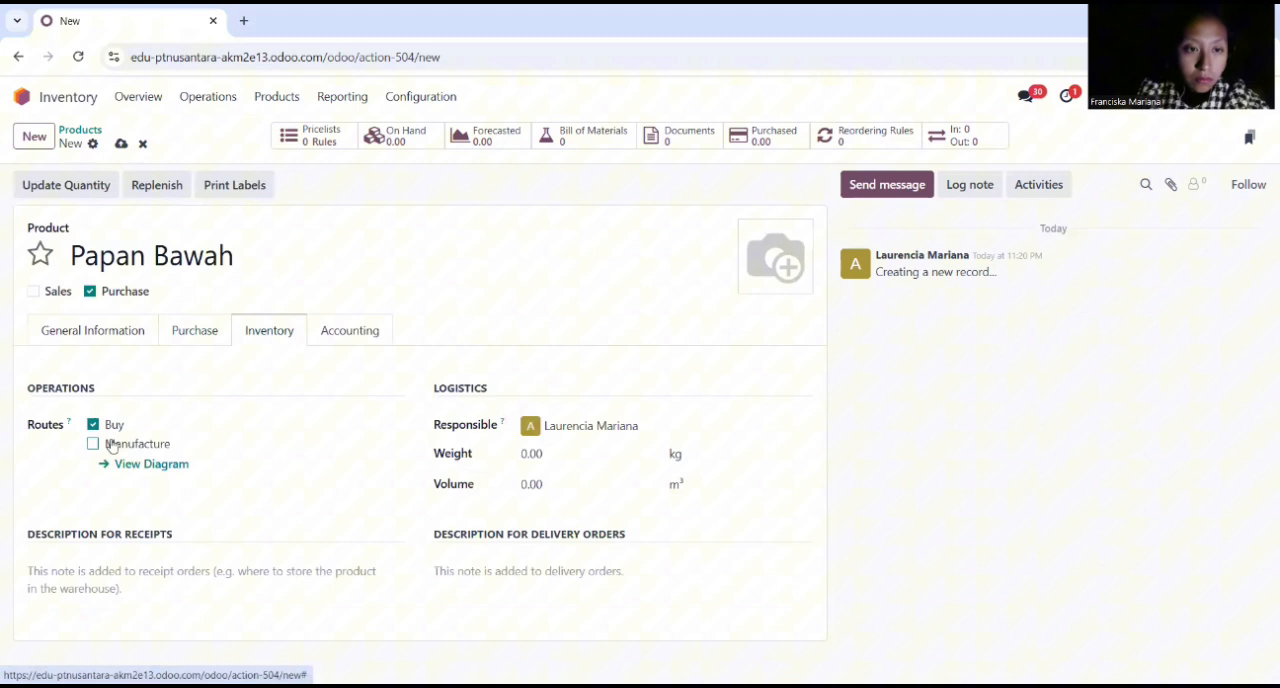
# Step: Set the expense account of Papan Bawah to Cost of Goods Sold
pyautogui.click(350, 330)
pyautogui.click(640, 425)
pyautogui.write('cost of')
pyautogui.press('Return')
# Step: Create a new product named "Papan Belakang" with Sales disabled and a cost of Rp 220,000
pyautogui.click(34, 136)
pyautogui.write('Papan Belakang')
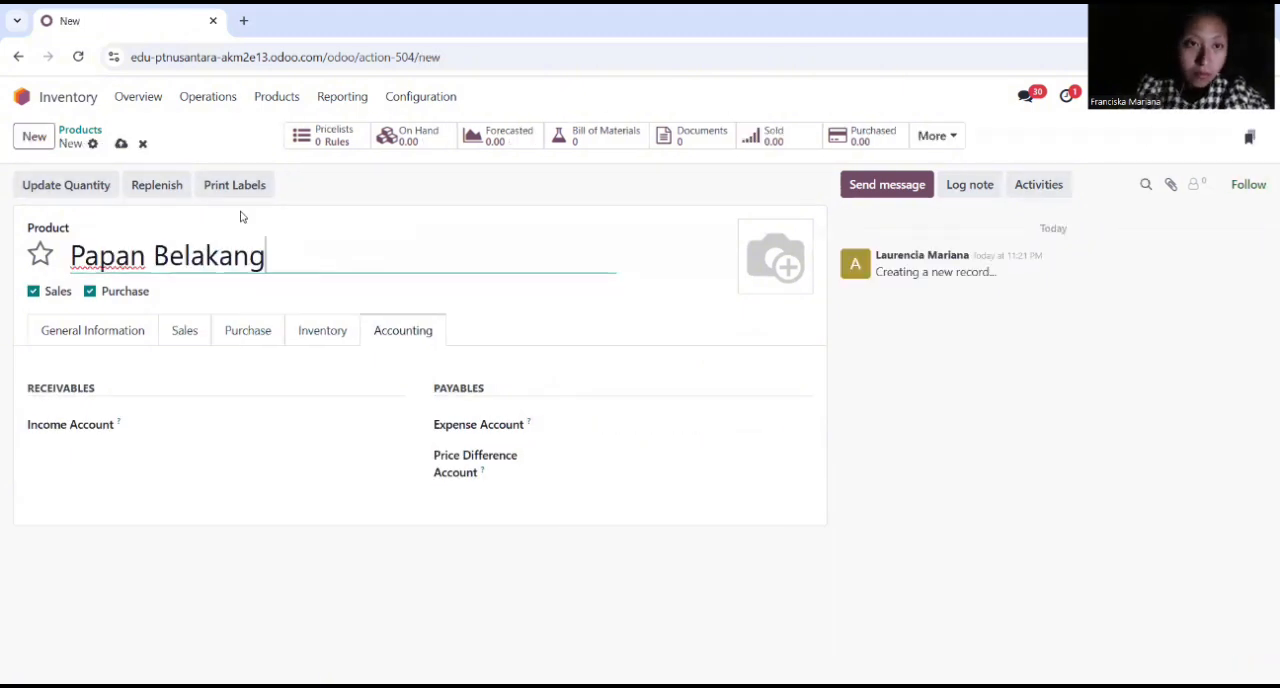
pyautogui.click(92, 330)
pyautogui.click(586, 446)
pyautogui.write('220000')
# Step: Add internal notes to Papan Belakang reading "MDF 9mm, finishing Melamin" and "Uk 120 cm x 200 cm" on two lines
pyautogui.scroll(-1, 586, 446)
pyautogui.click(141, 547)
pyautogui.write('MDF 9mm, finishing Melamin')
pyautogui.press('Return')
pyautogui.write('Uk 120 cm x 200 cm')
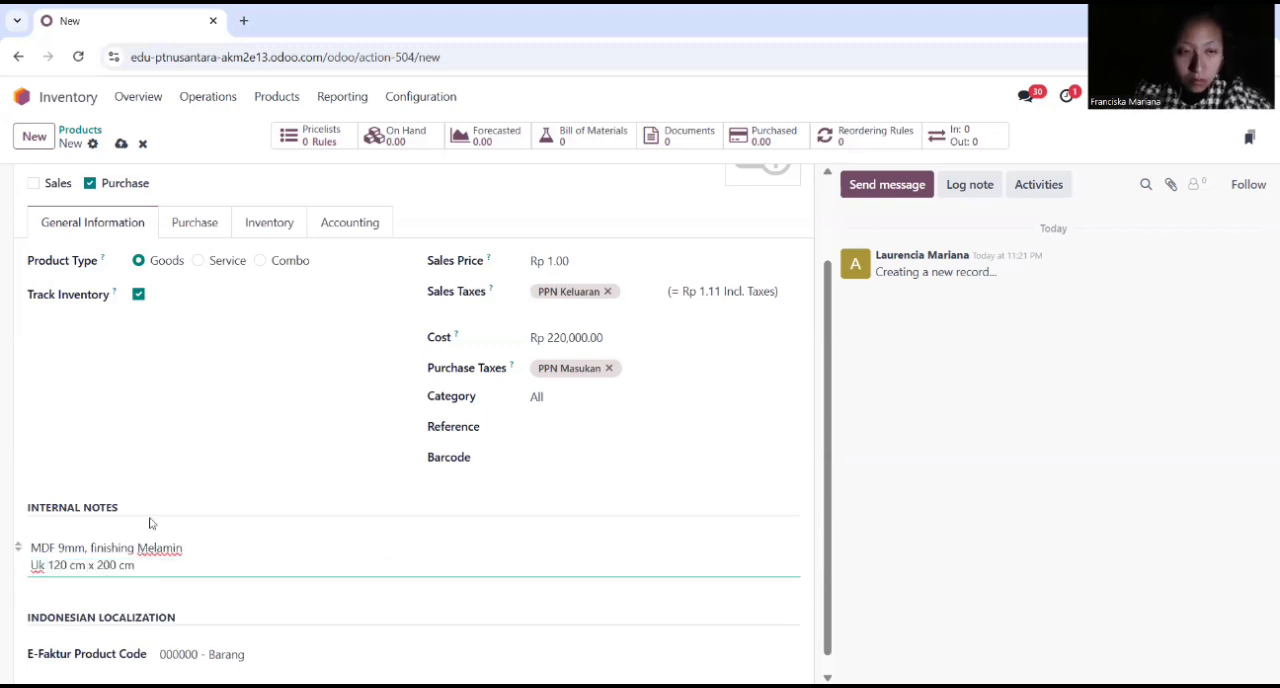
# Step: Set the expense account of Papan Belakang to Cost of Goods Sold
pyautogui.click(349, 222)
pyautogui.click(640, 425)
pyautogui.write('cost of')
pyautogui.click(678, 456)
# Step: Create a new product named "Pintu Kiri" and disable its Sales option
pyautogui.click(37, 138)
pyautogui.write('Pintu ki')
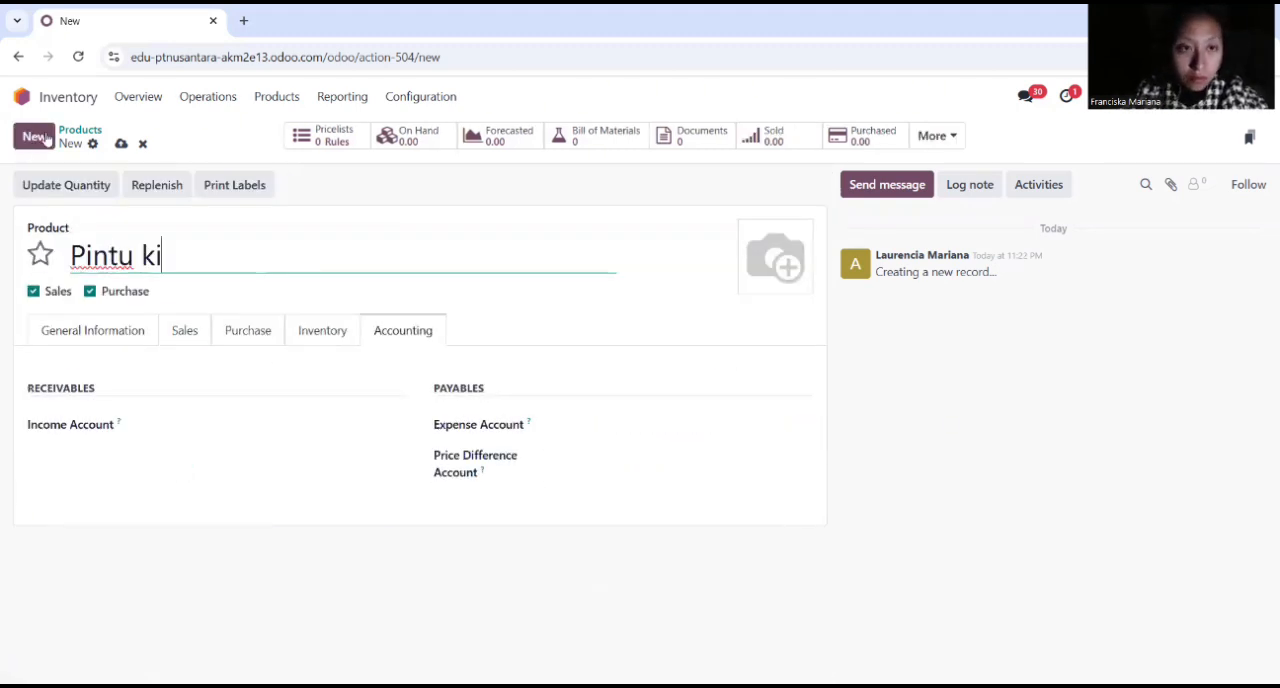
pyautogui.press('BackSpace')
pyautogui.press('BackSpace')
pyautogui.write('Kiri')
pyautogui.click(46, 291)
# Step: Set the cost of Pintu Kiri to Rp 150,000 in its general information
pyautogui.click(92, 331)
pyautogui.click(577, 446)
pyautogui.write('150000')
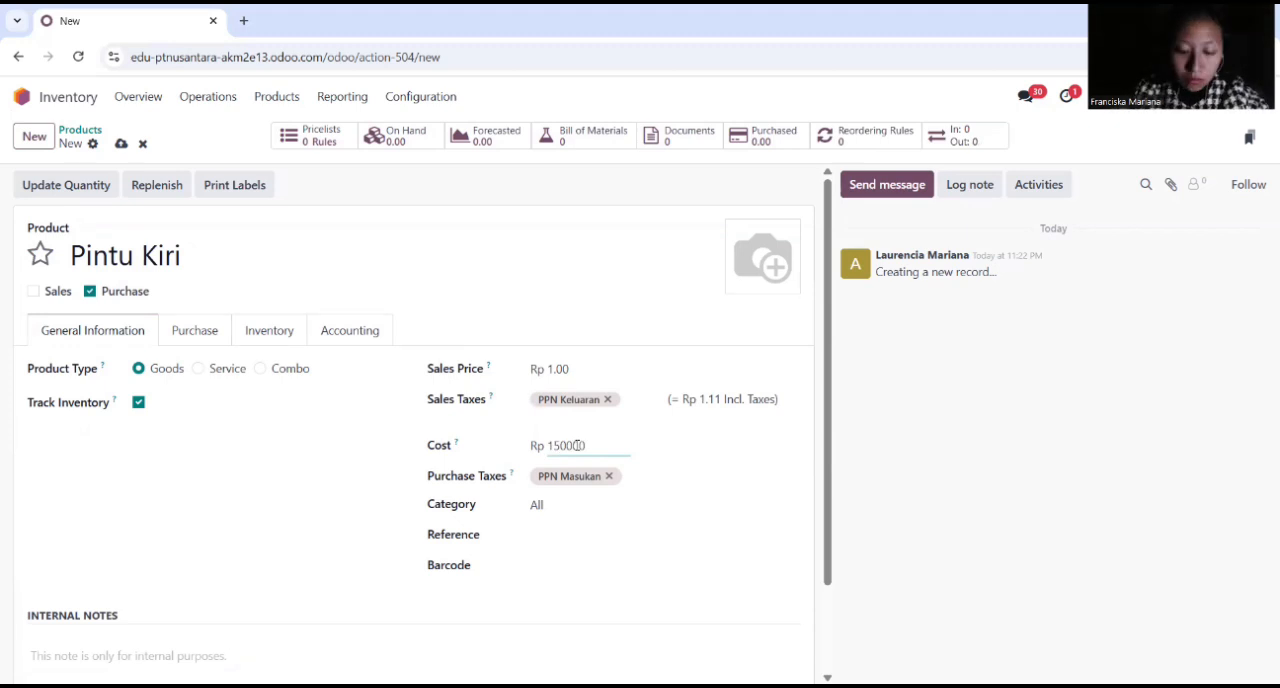
# Step: Add internal notes to Pintu Kiri reading "Multipleks 18mm, finishing HPL" and "Uk 98 cm x 58 cm" on two lines
pyautogui.click(214, 630)
pyautogui.write('Multipleks 18mm, finishing HPL')
pyautogui.scroll(-1, 214, 630)
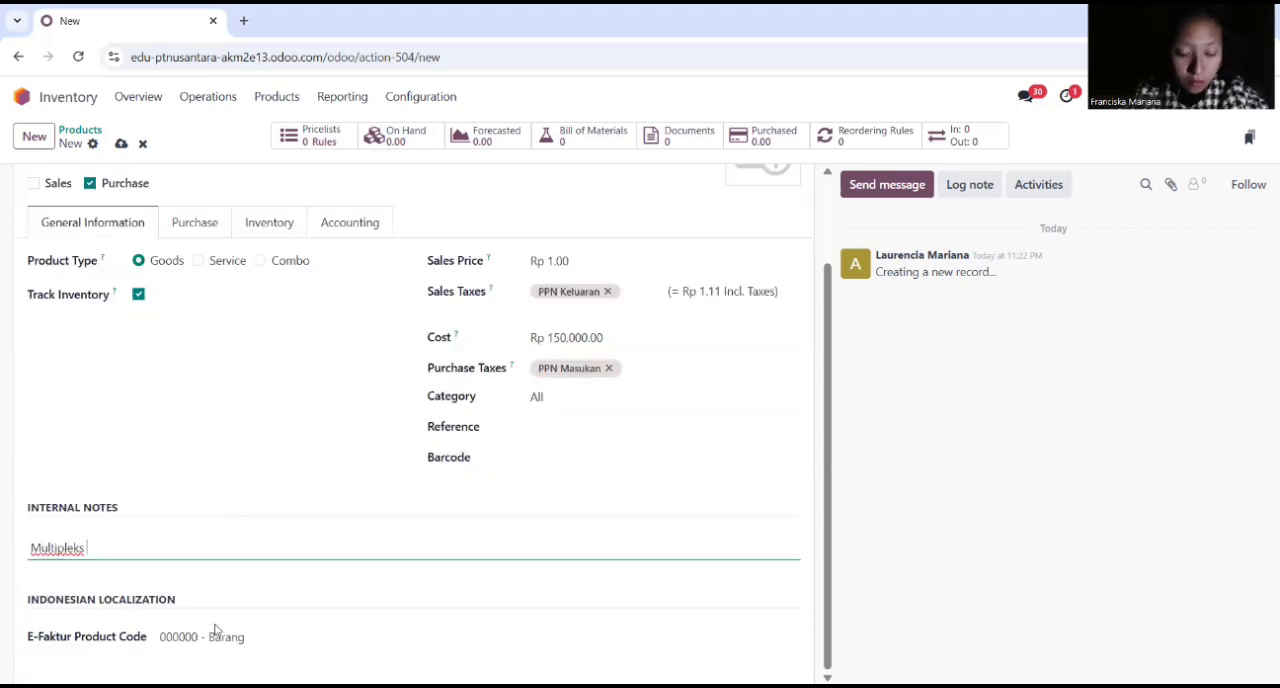
pyautogui.press('Return')
pyautogui.write('Uk 98 cm x 58 cm')
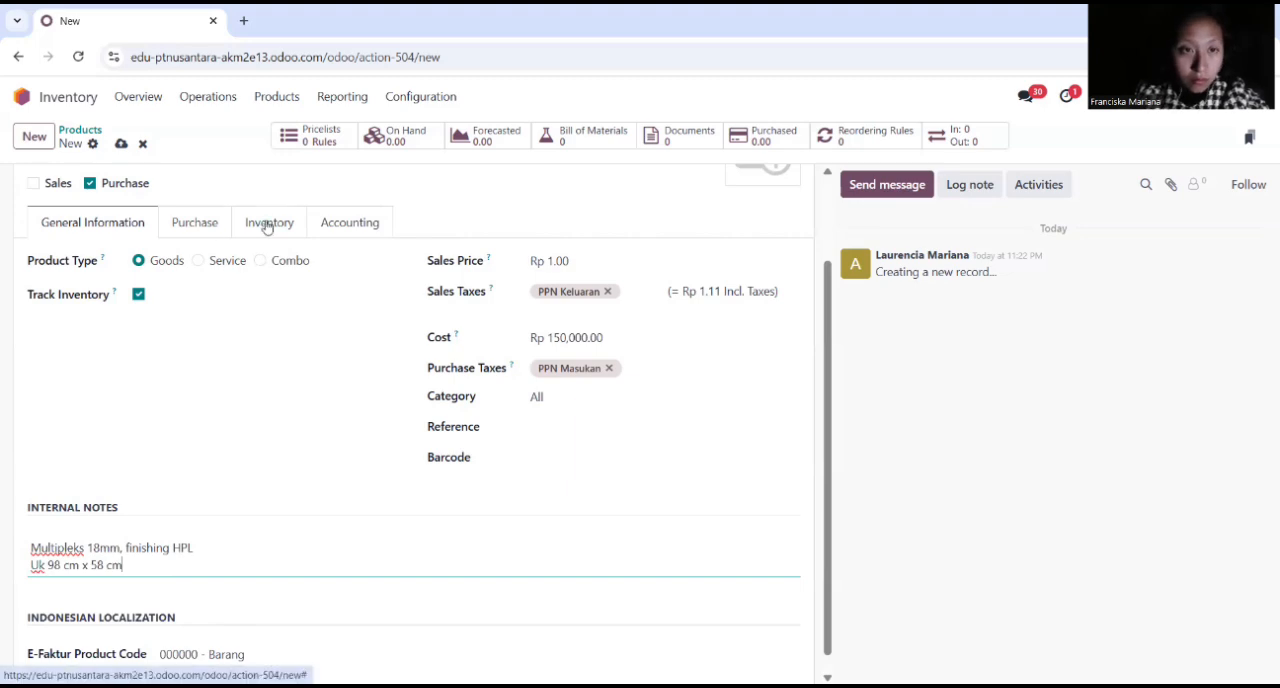
pyautogui.click(340, 223)
pyautogui.click(603, 425)
pyautogui.write('cost')
pyautogui.click(690, 446)
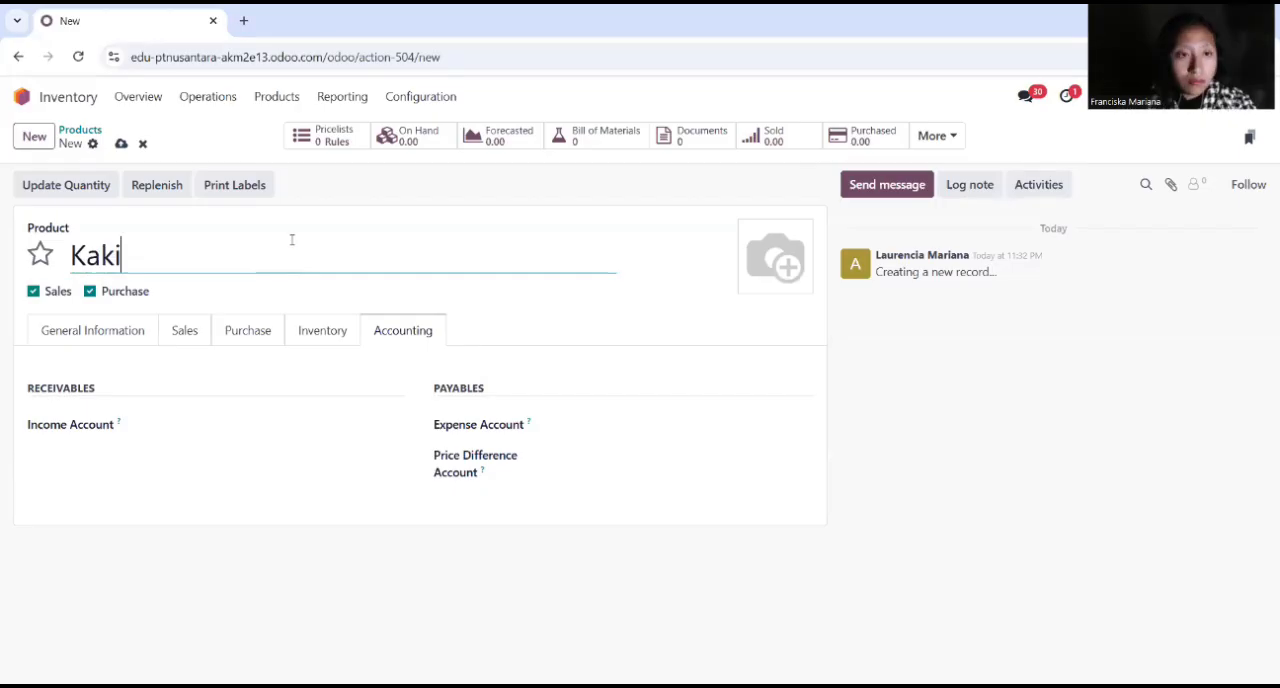
# Step: Complete the new product's name as "Kaki Lemari", with Sales disabled and a cost of Rp 15,000
pyautogui.write('Lemari')
pyautogui.click(92, 330)
pyautogui.click(577, 446)
pyautogui.write('15,000')
# Step: Add internal notes to Kaki Lemari reading "Plastik / Stainless Steel" and "Uk 5 cm tinggi" on two lines
pyautogui.click(173, 614)
pyautogui.write('Plastik / Stainless Steel')
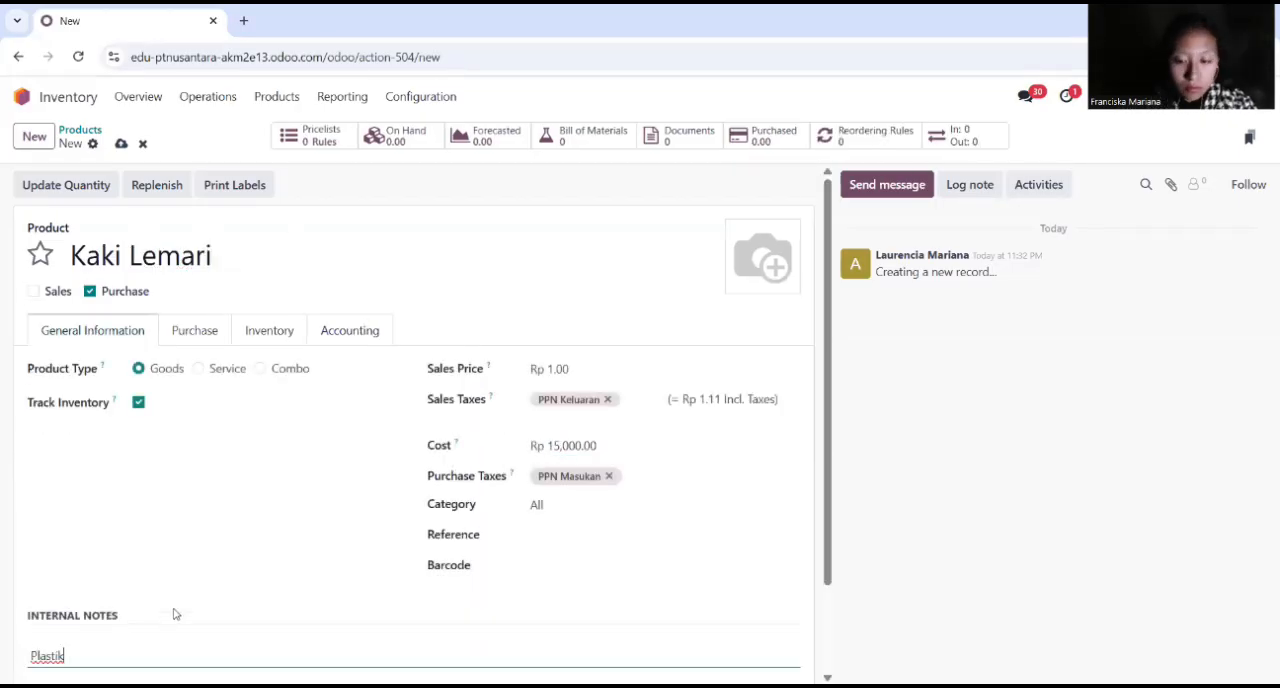
pyautogui.press('Return')
pyautogui.scroll(-2, 251, 603)
pyautogui.write('uk 5 cm tinggi')
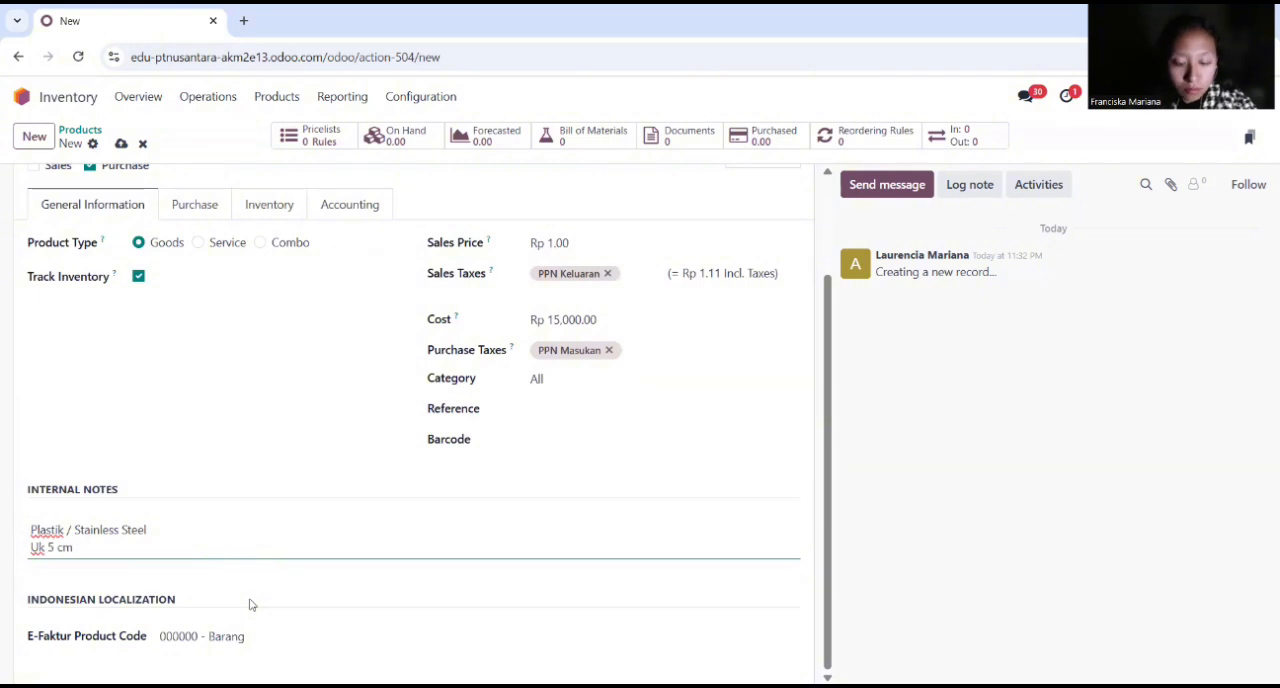
# Step: Set the expense account of Kaki Lemari to Cost of Goods Sold
pyautogui.click(340, 206)
pyautogui.click(572, 425)
pyautogui.write('cos')
pyautogui.click(650, 455)
# Step: Create a new product named "Biaya Tenaga Kerja Langsung"
pyautogui.click(34, 136)
pyautogui.click(227, 260)
pyautogui.write('Biaya Tenaga Kerja Langsung')
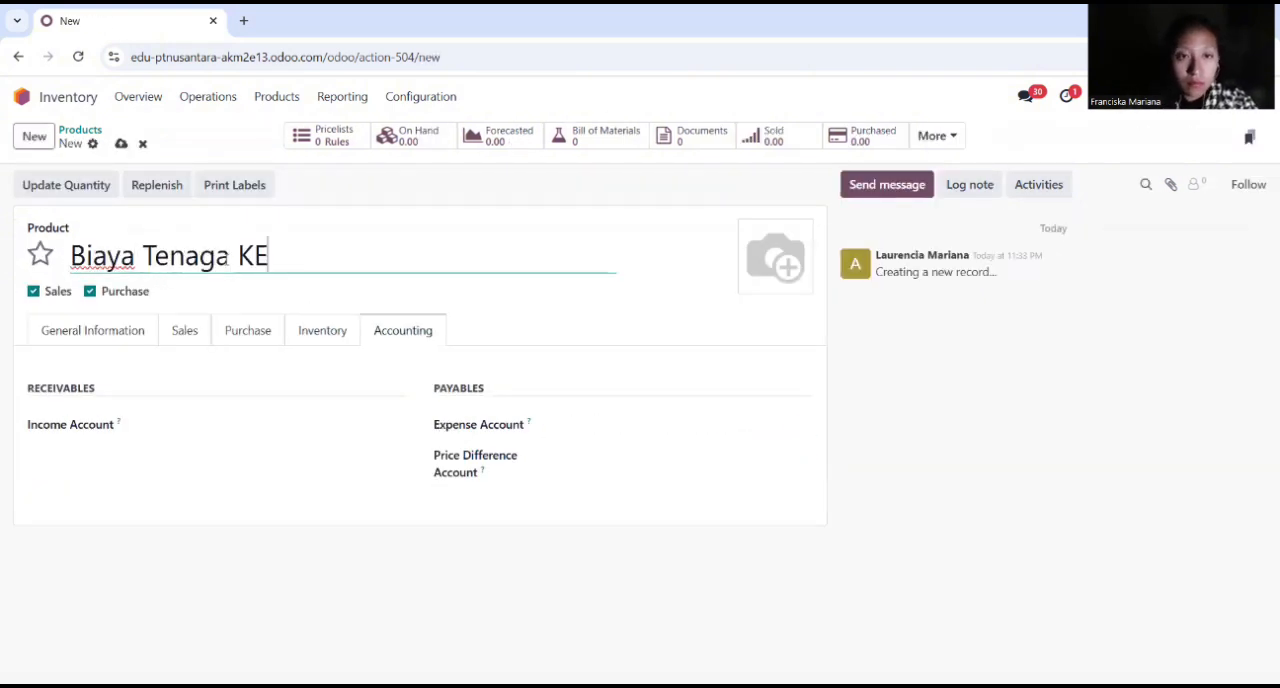
# Step: Disable Sales for the new product, rename it "Finishing Tambahan" and set its cost to Rp 250,000
pyautogui.click(33, 291)
pyautogui.click(112, 338)
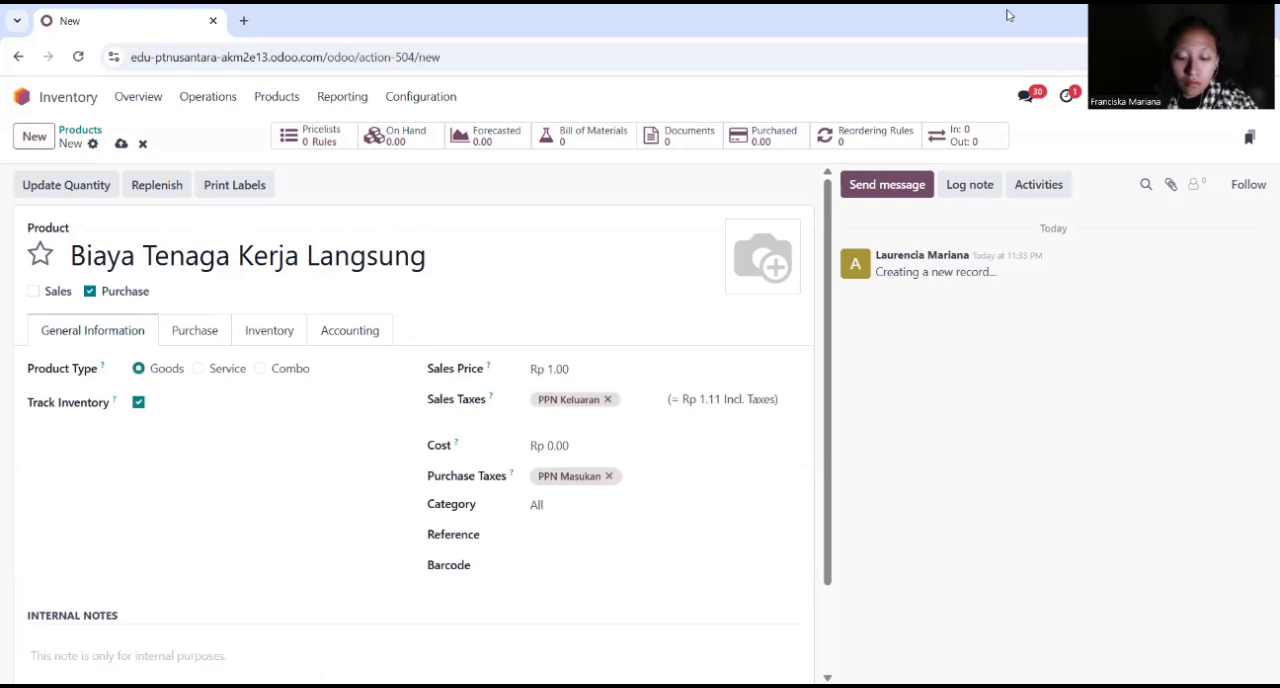
pyautogui.tripleClick(63, 251)
pyautogui.write('Finishing Tambahan')
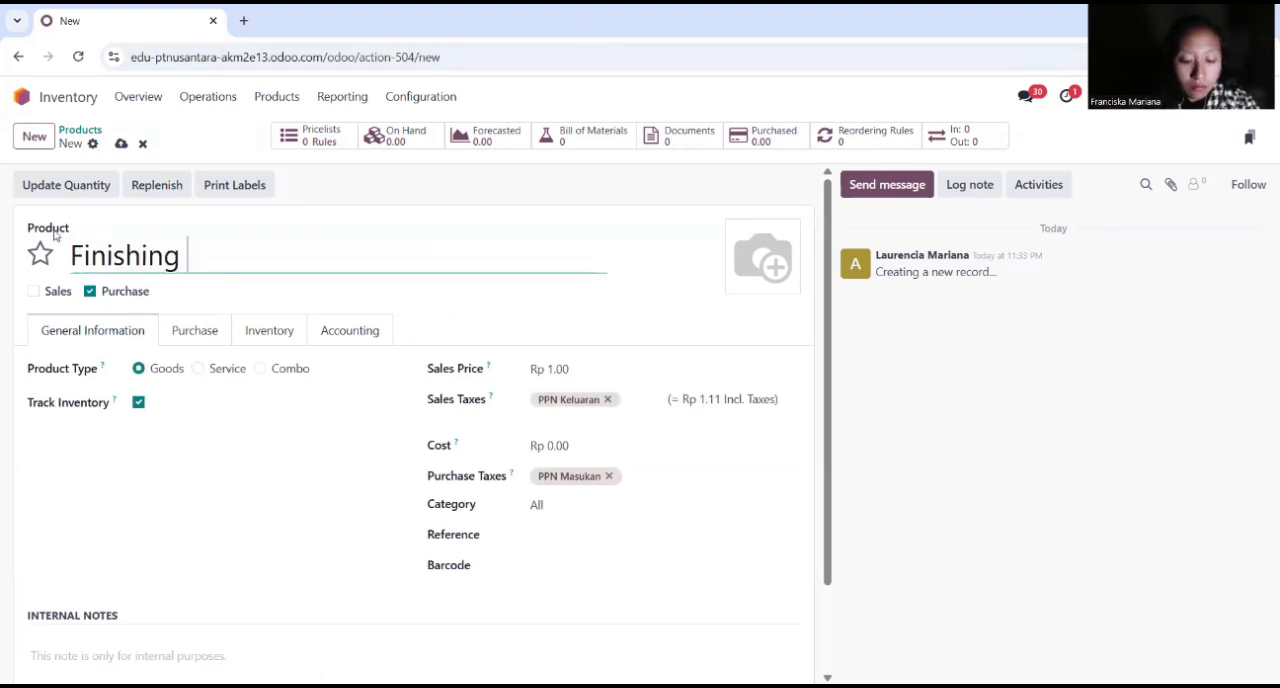
pyautogui.click(594, 444)
pyautogui.write('250000')
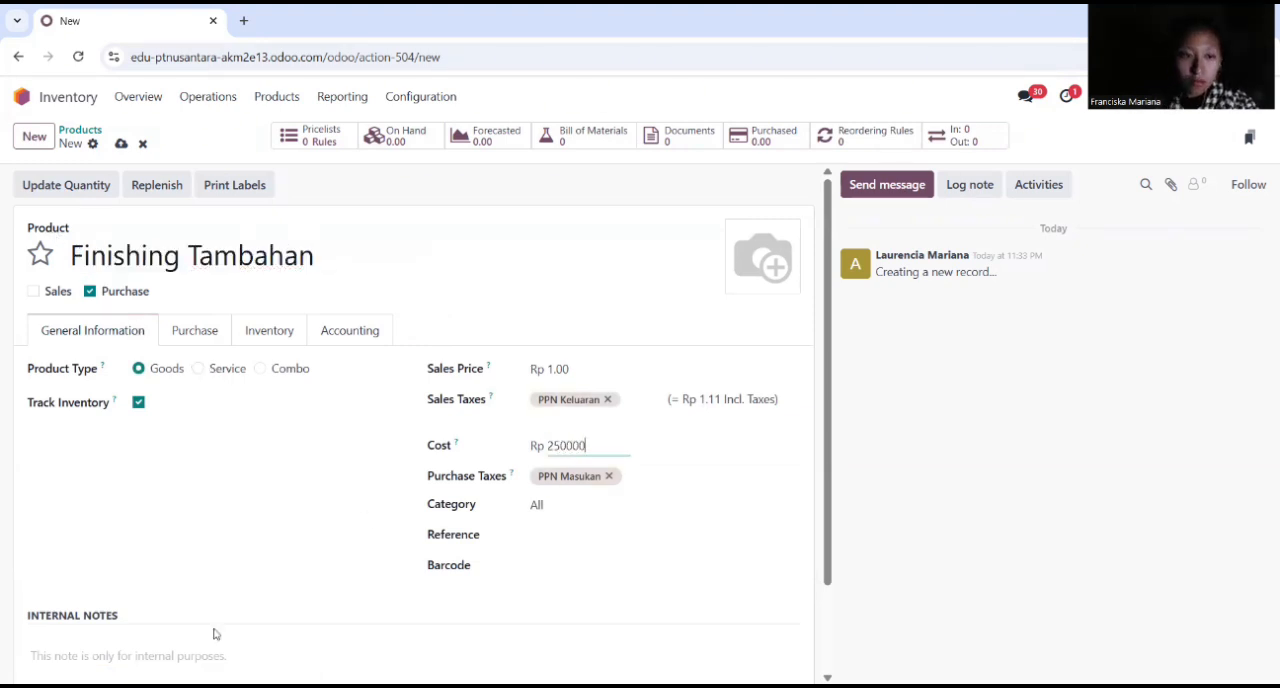
# Step: Add an internal note to Finishing Tambahan reading "Cat Duco / Vernis / HPL ekstra"
pyautogui.scroll(-2, 214, 634)
pyautogui.click(243, 545)
pyautogui.write('Cat Duco / Vernis / HPL /')
pyautogui.press('BackSpace')
pyautogui.write('ekstra')
pyautogui.click(269, 223)
pyautogui.click(92, 443)
# Step: Try to set the expense account of Finishing Tambahan to Cost of Goods Sold, and start another new product
pyautogui.click(376, 334)
pyautogui.click(575, 432)
pyautogui.write('cost of')
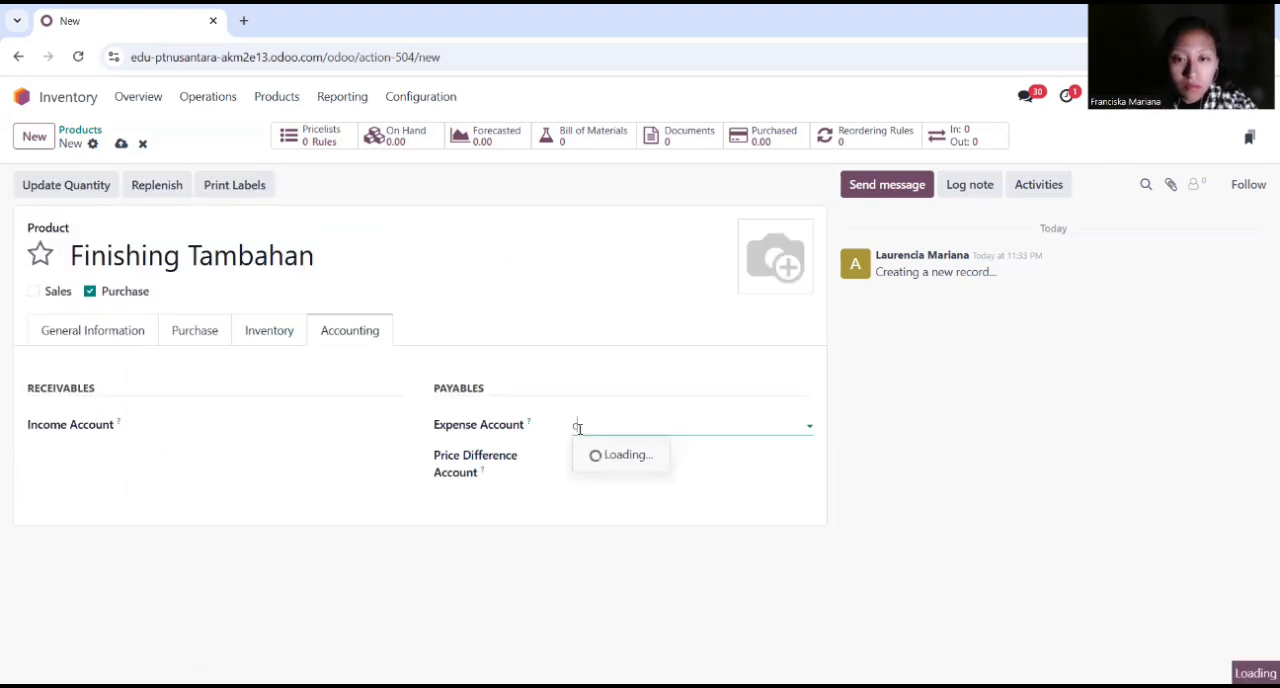
pyautogui.click(632, 456)
pyautogui.click(271, 392)
pyautogui.click(34, 136)
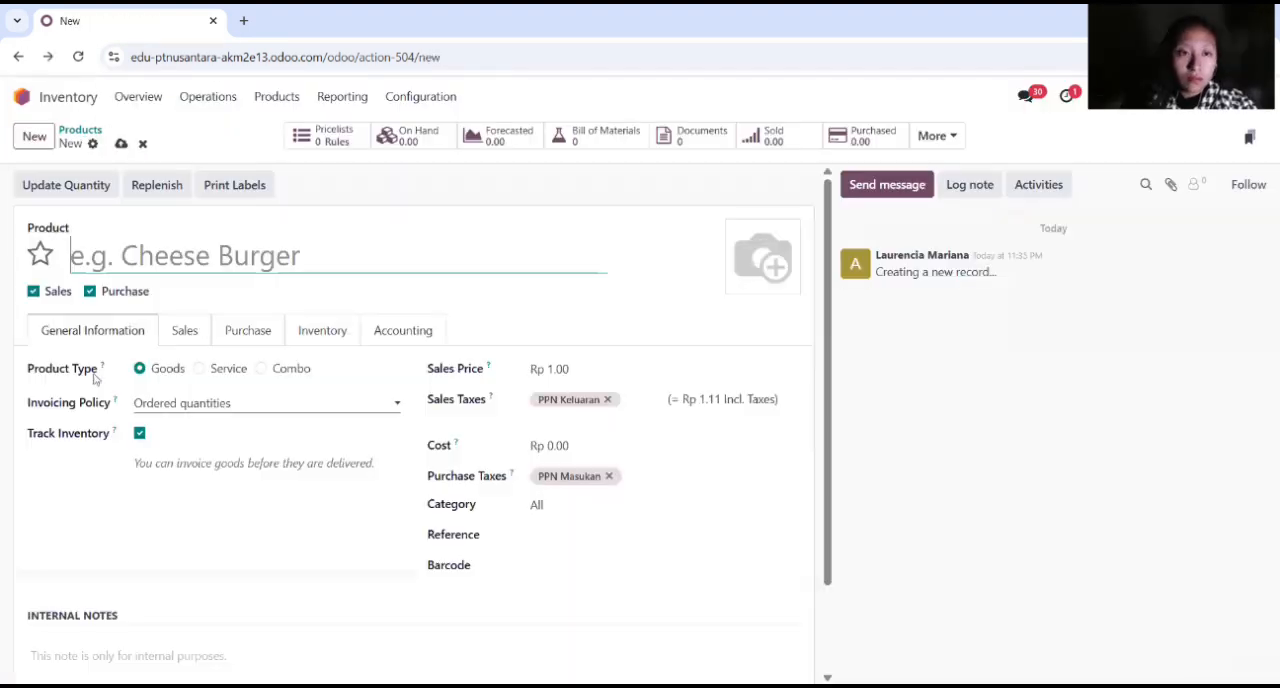
# Step: Reopen Finishing Tambahan from the product list, set its expense account to 51000010 Cost of Goods Sold, and return to the list
pyautogui.click(80, 130)
pyautogui.click(431, 189)
pyautogui.click(271, 334)
pyautogui.click(350, 331)
pyautogui.click(600, 426)
pyautogui.write('cost of')
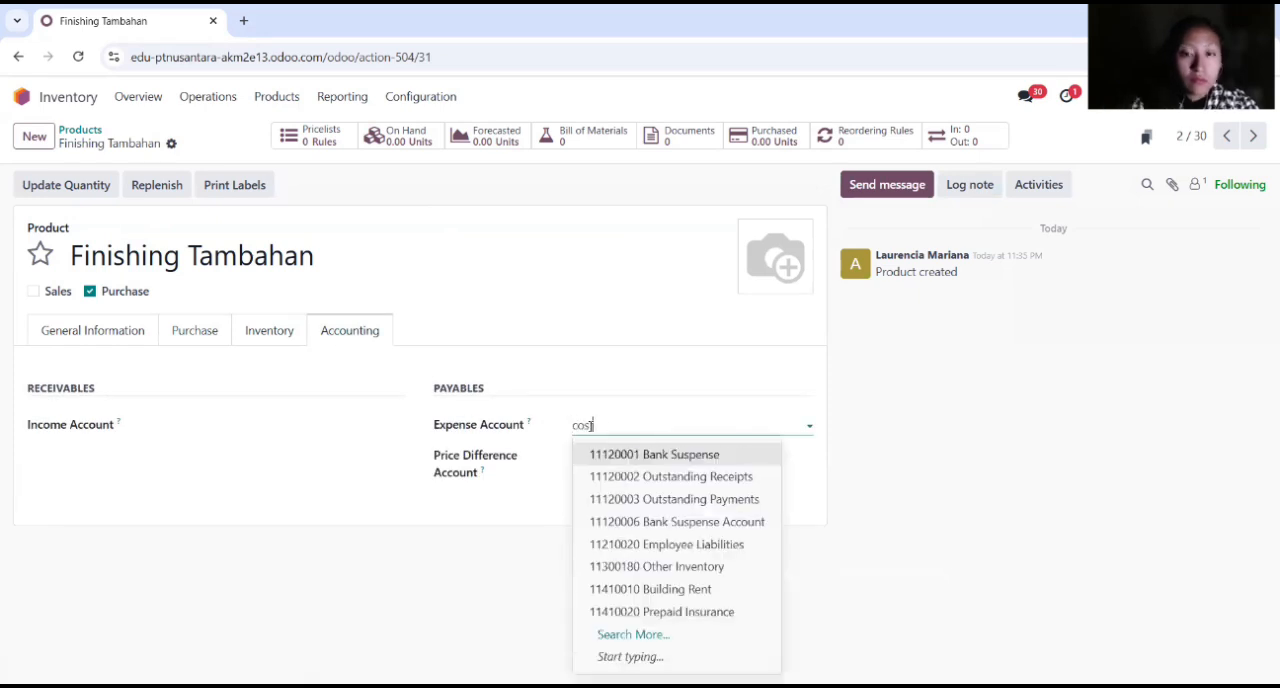
pyautogui.click(640, 456)
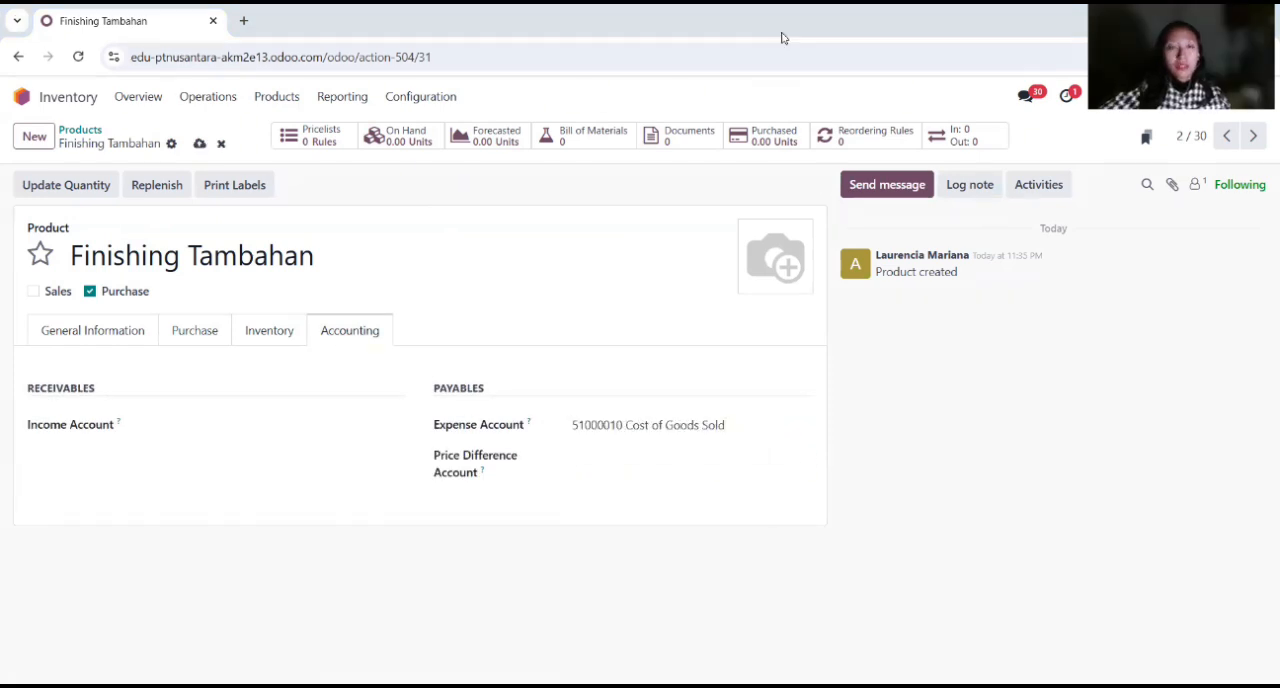
pyautogui.click(80, 131)
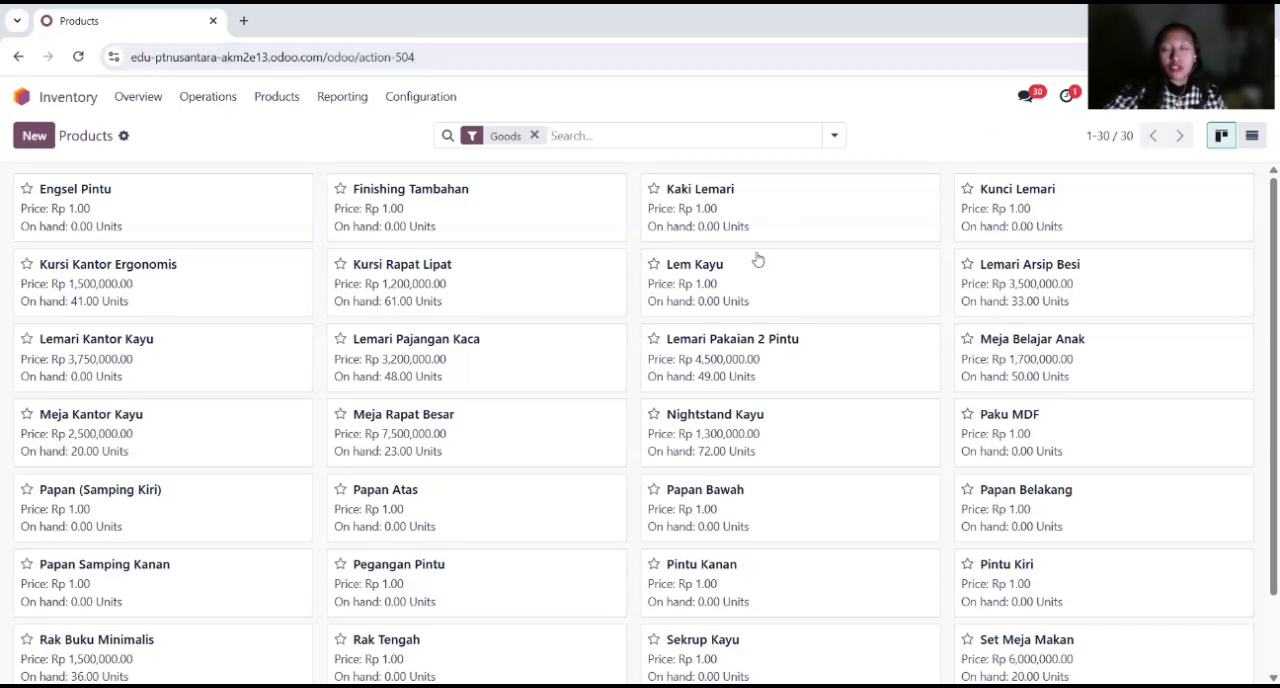
# Step: Switch to the Manufacturing app and create a new bill of materials for the product Lemari Kantor Kayu
pyautogui.click(36, 100)
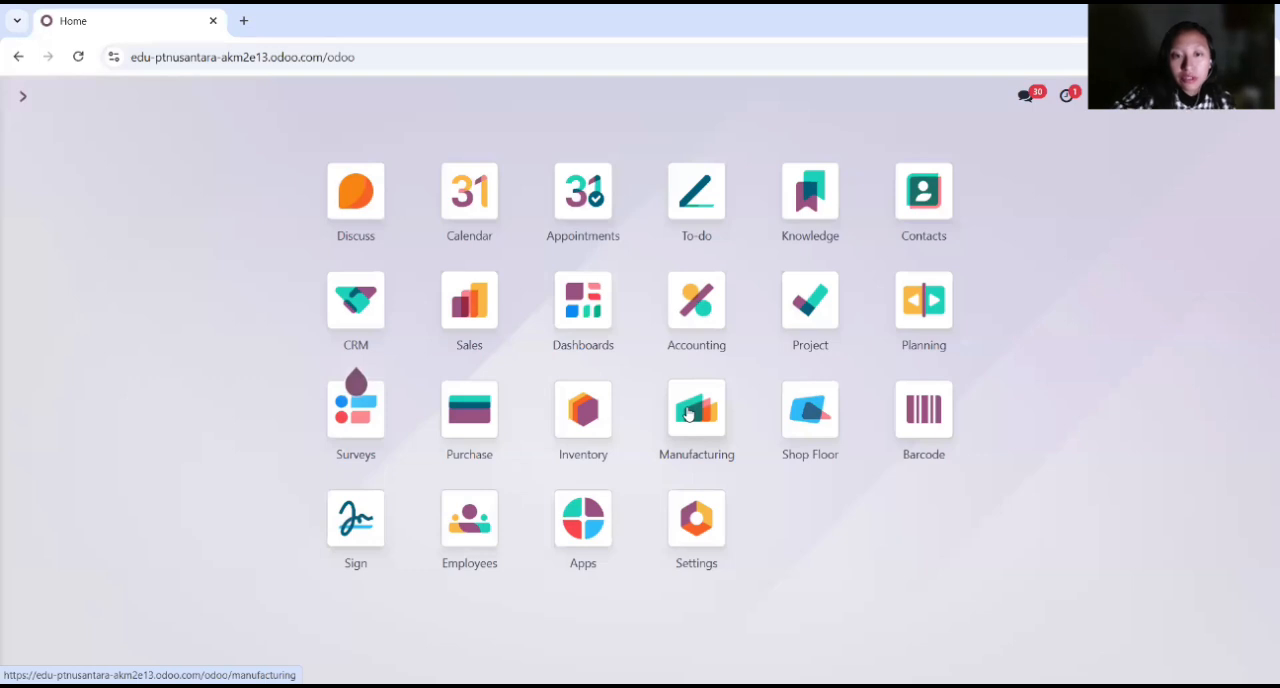
pyautogui.click(687, 414)
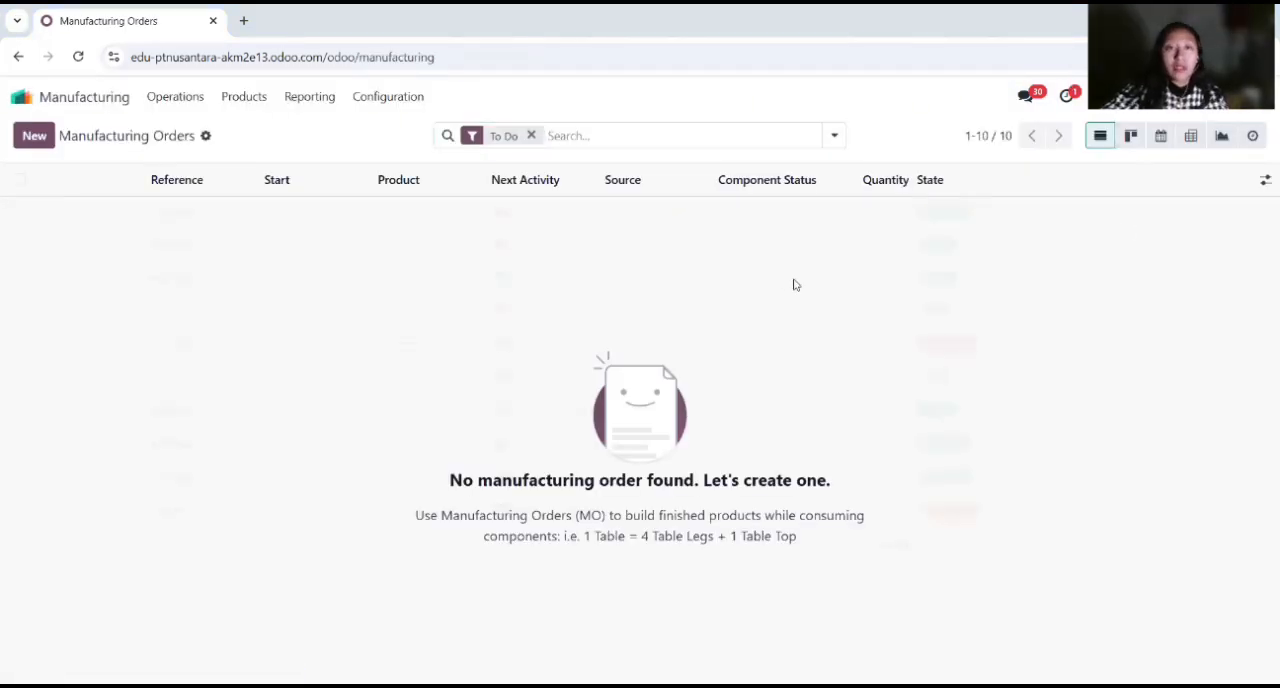
pyautogui.click(248, 100)
pyautogui.click(288, 157)
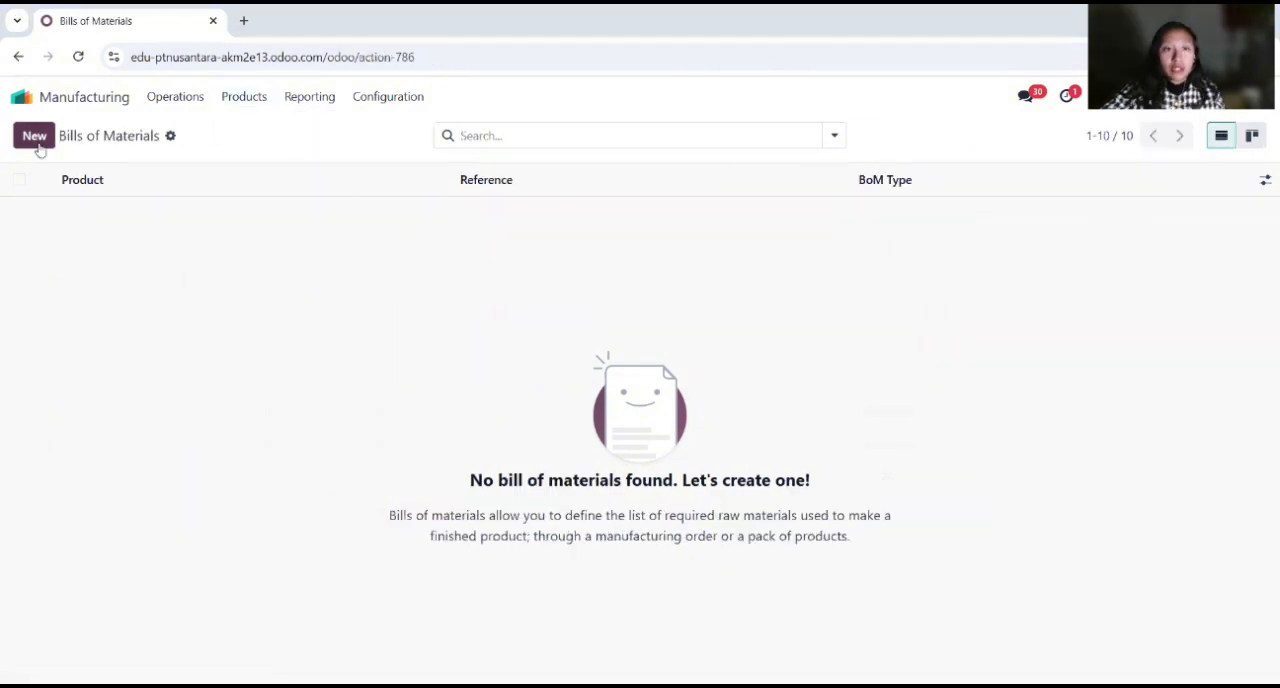
pyautogui.click(36, 140)
pyautogui.write('Lemari Kao')
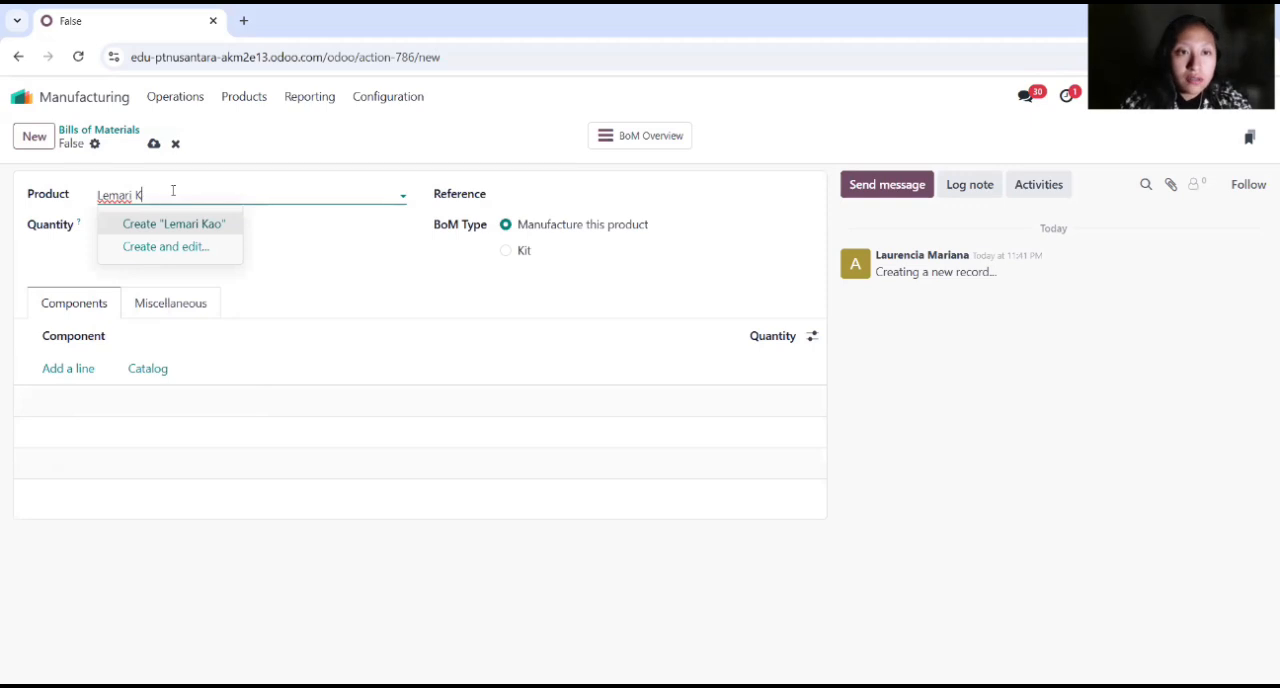
pyautogui.click(191, 221)
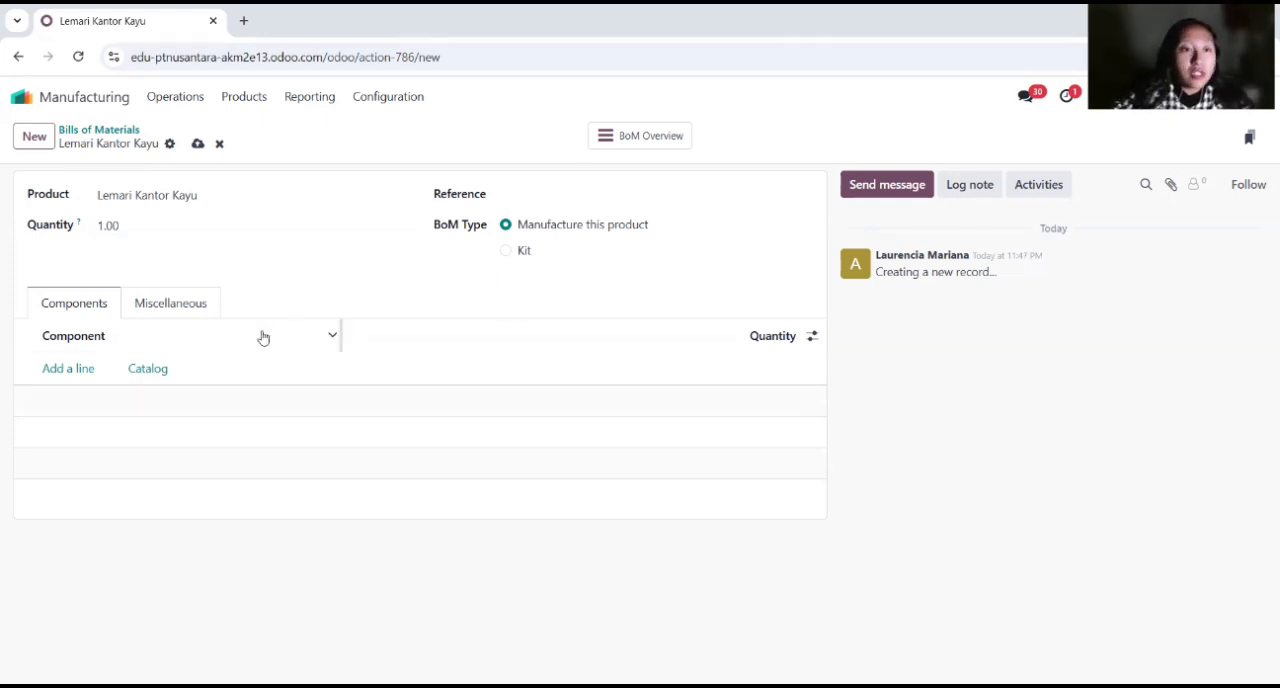
# Step: Add Papan (Samping Kiri) and Papan Samping Kanan as components of the Lemari Kantor Kayu bill of materials
pyautogui.click(72, 370)
pyautogui.write('papa')
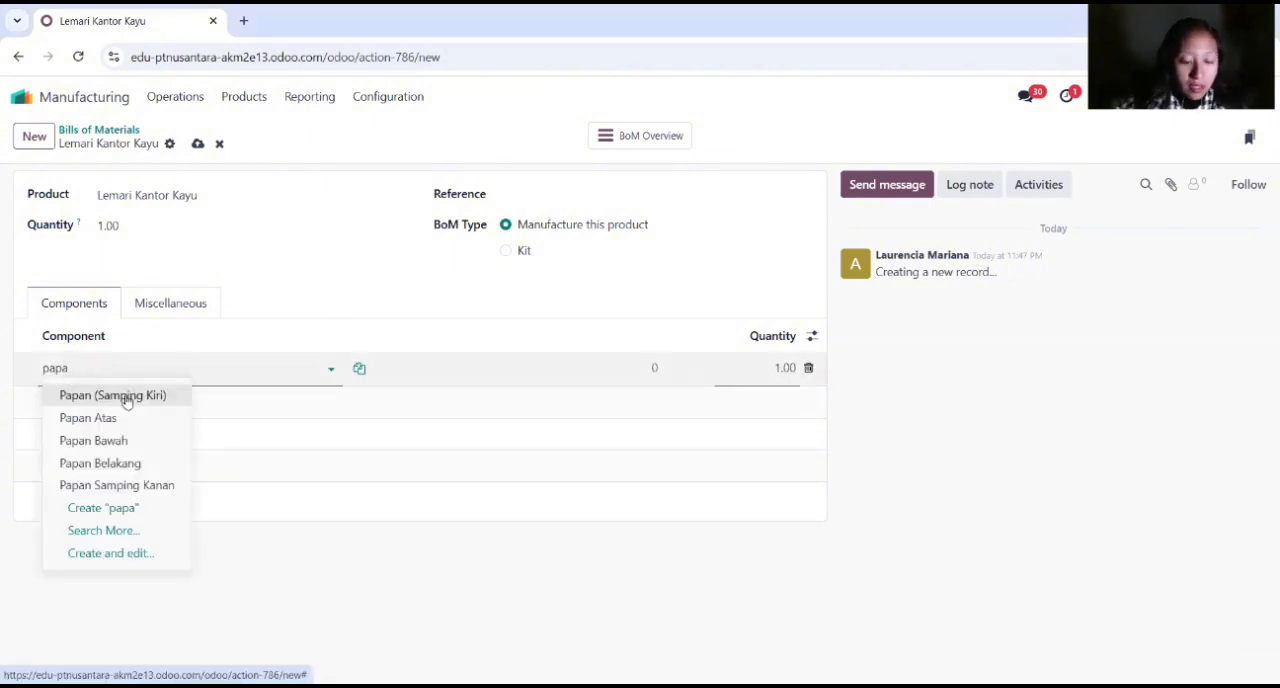
pyautogui.click(126, 397)
pyautogui.click(125, 396)
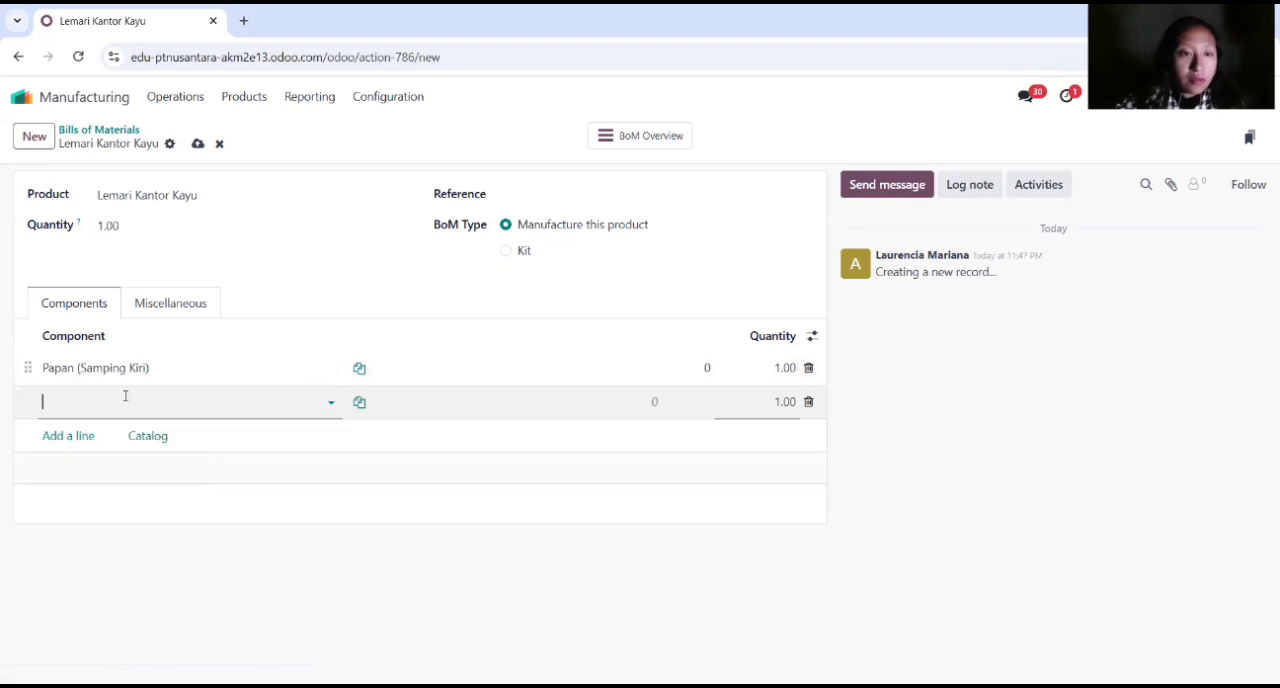
pyautogui.write('papan')
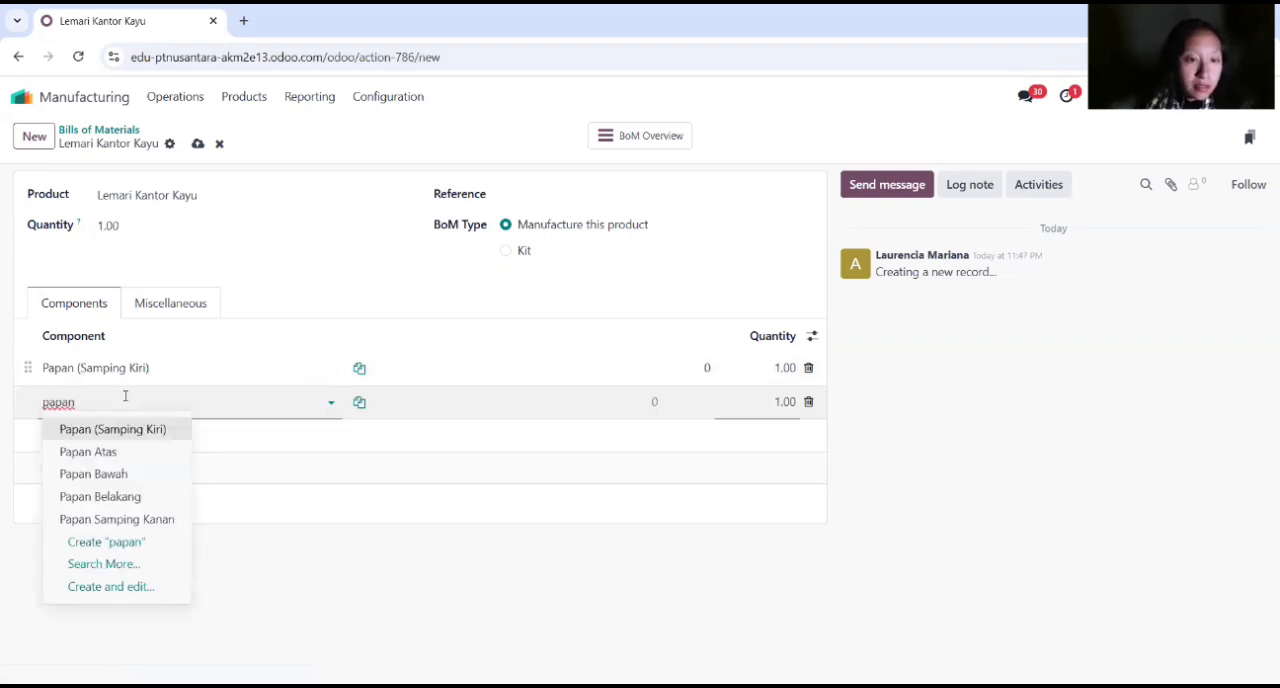
pyautogui.click(152, 518)
pyautogui.click(124, 498)
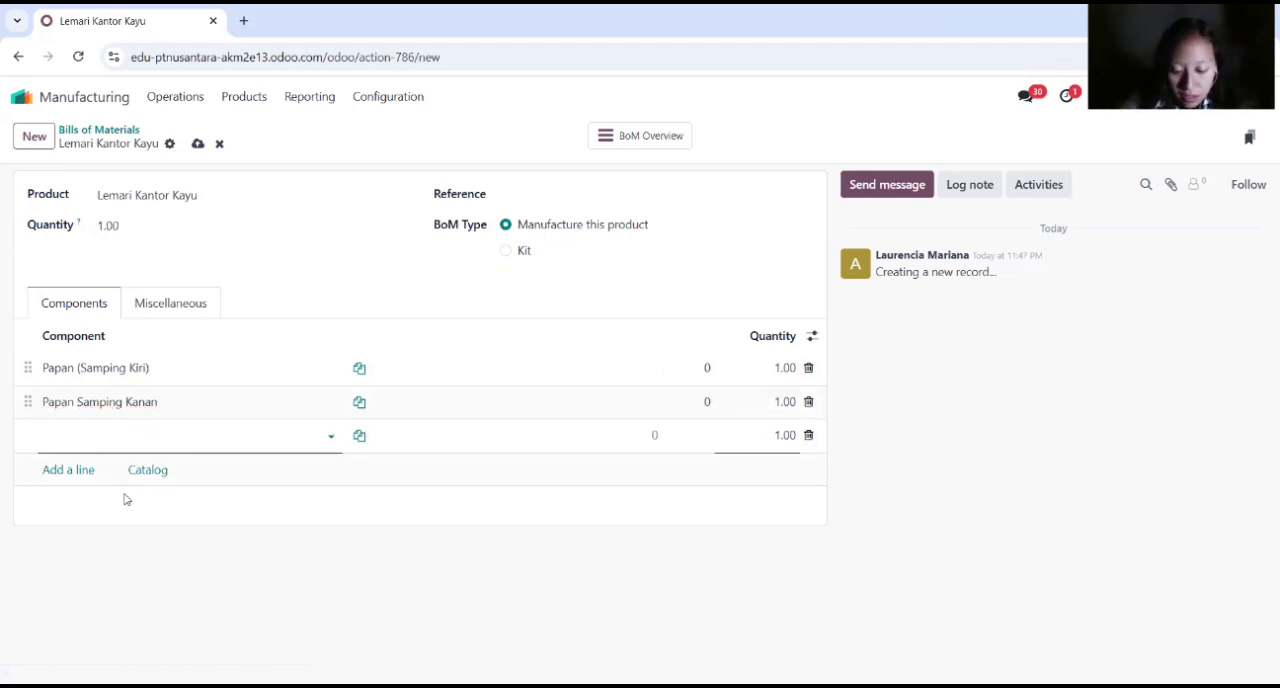
# Step: Add Papan Atas, Papan Bawah and Papan Belakang as further components of the bill of materials
pyautogui.write('Papan Atas')
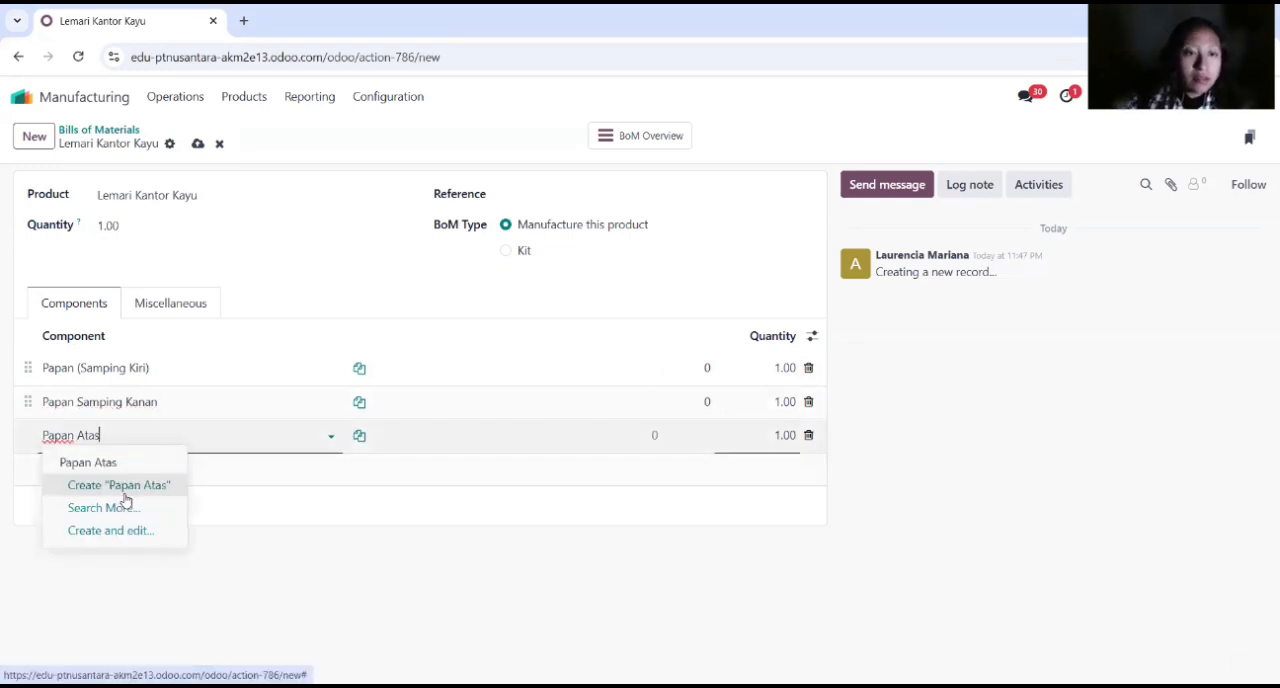
pyautogui.click(124, 494)
pyautogui.click(126, 462)
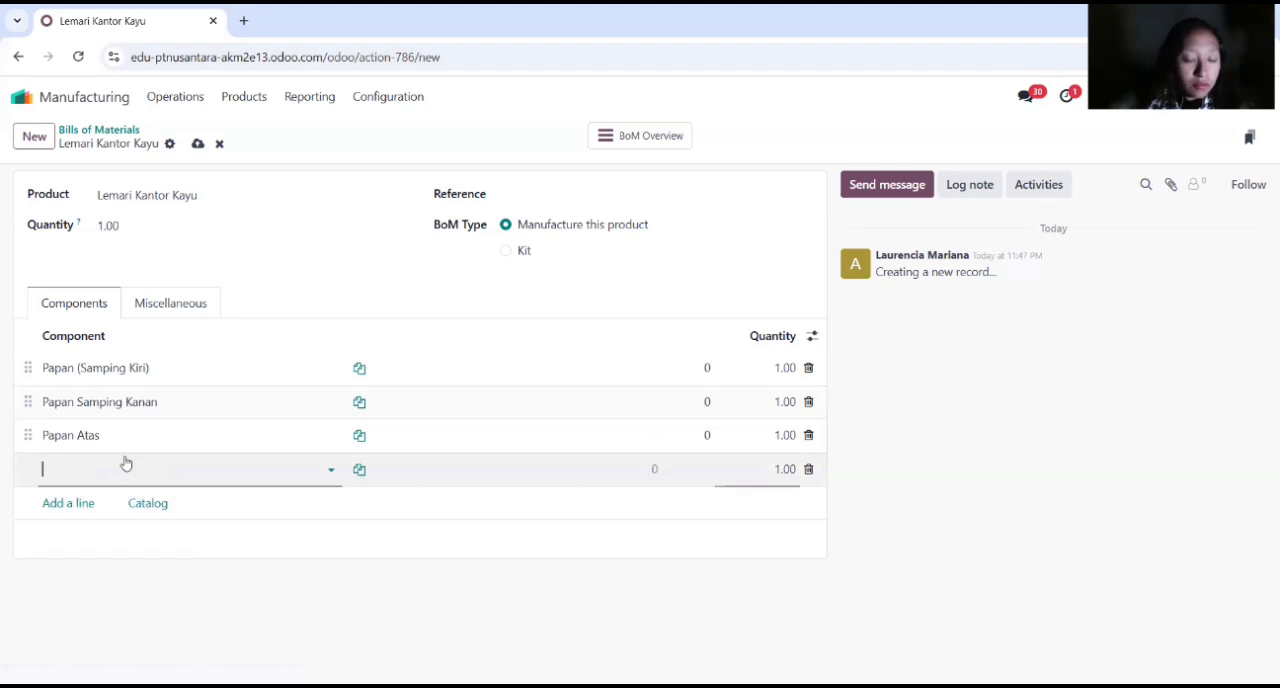
pyautogui.write('Papan b')
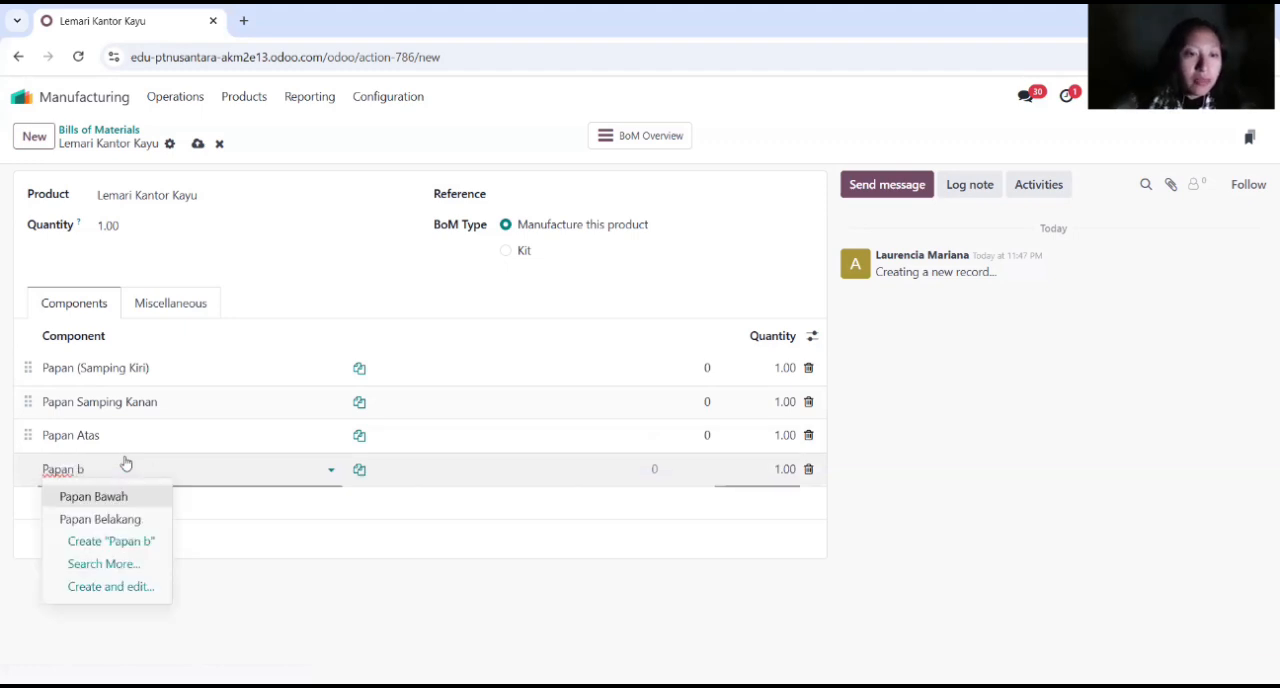
pyautogui.click(122, 495)
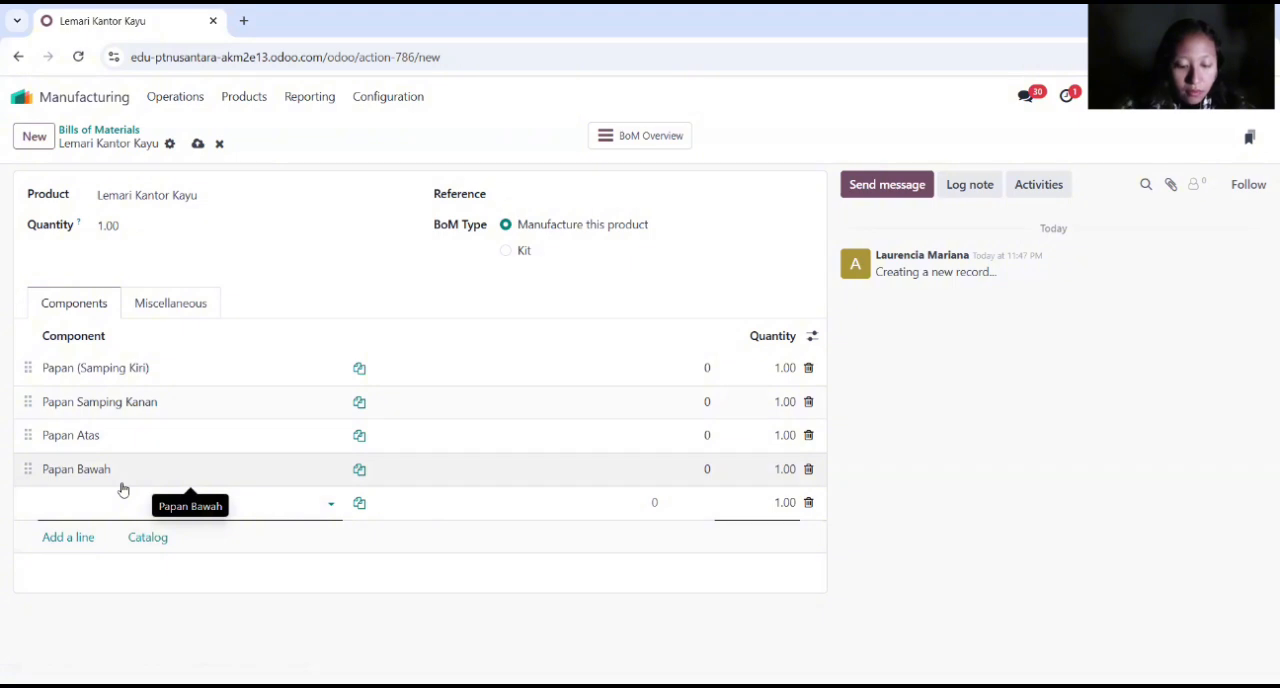
pyautogui.write('papan')
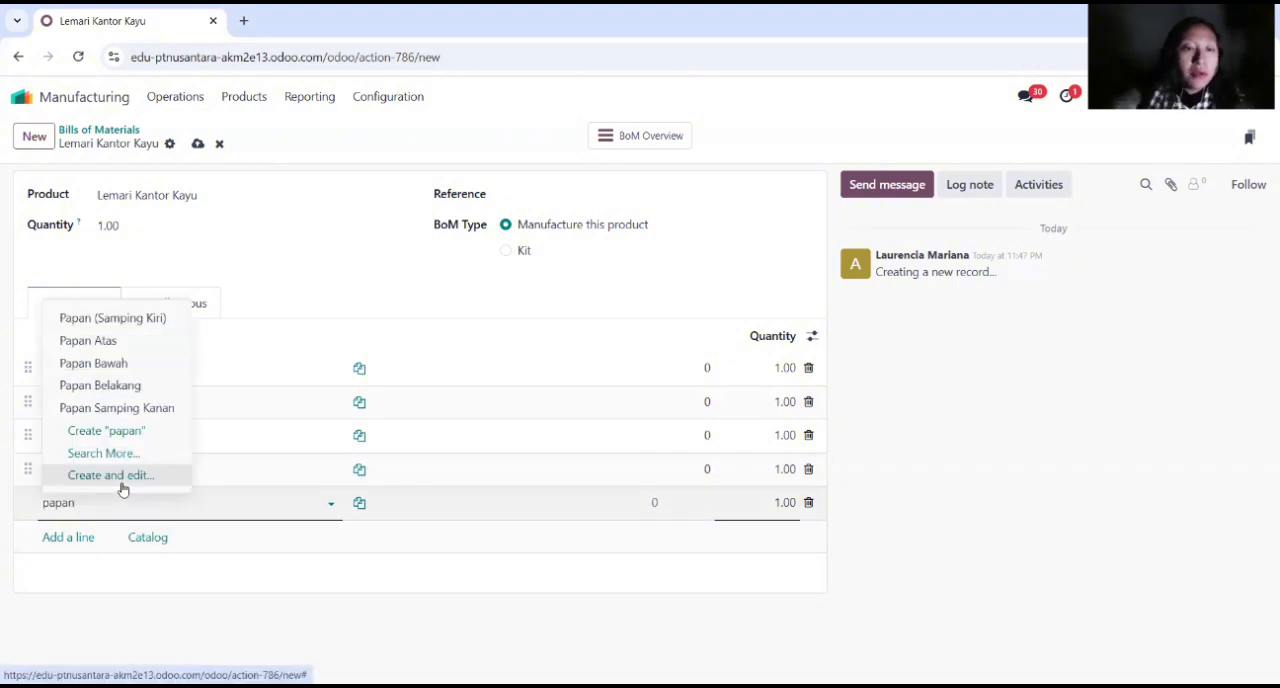
pyautogui.click(140, 384)
pyautogui.press('Return')
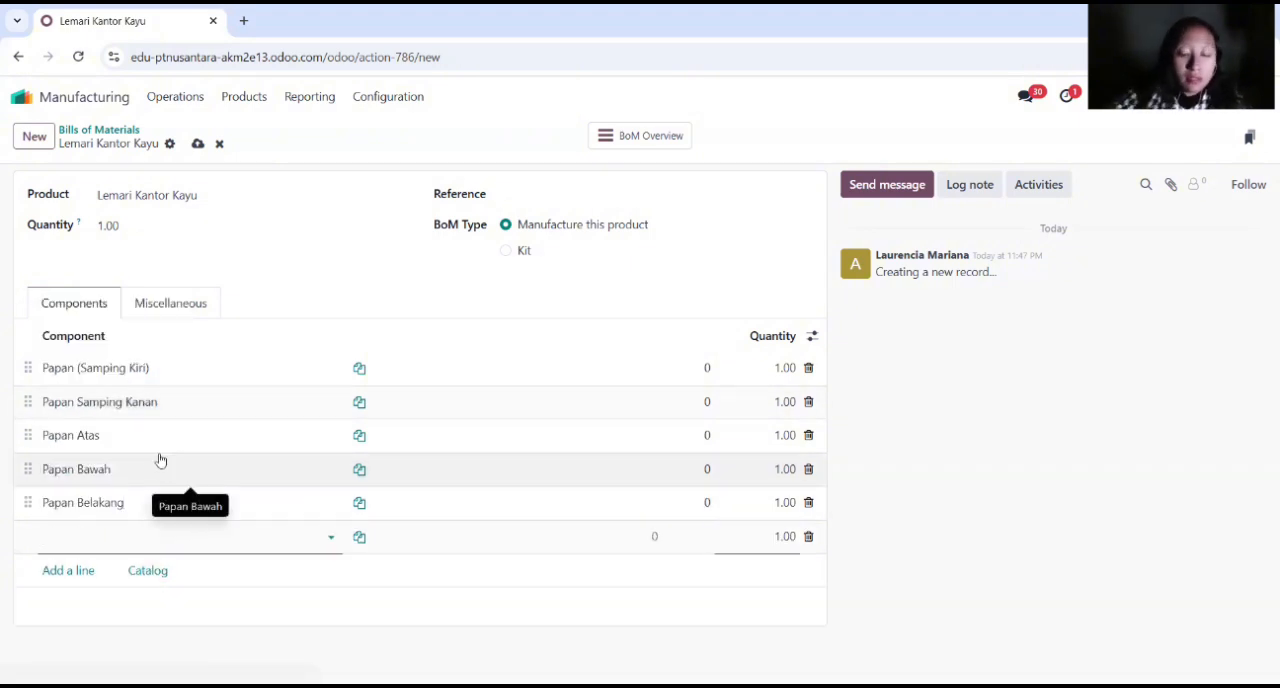
pyautogui.write('Papan Kiri')
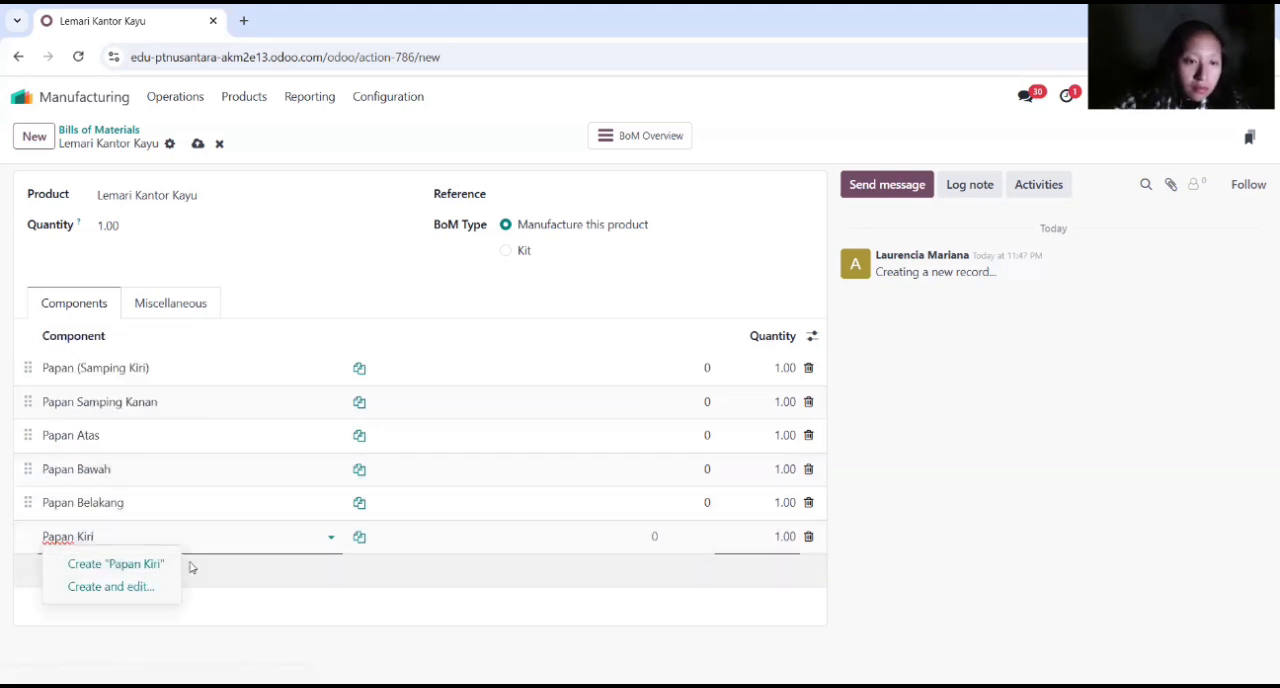
pyautogui.click(141, 566)
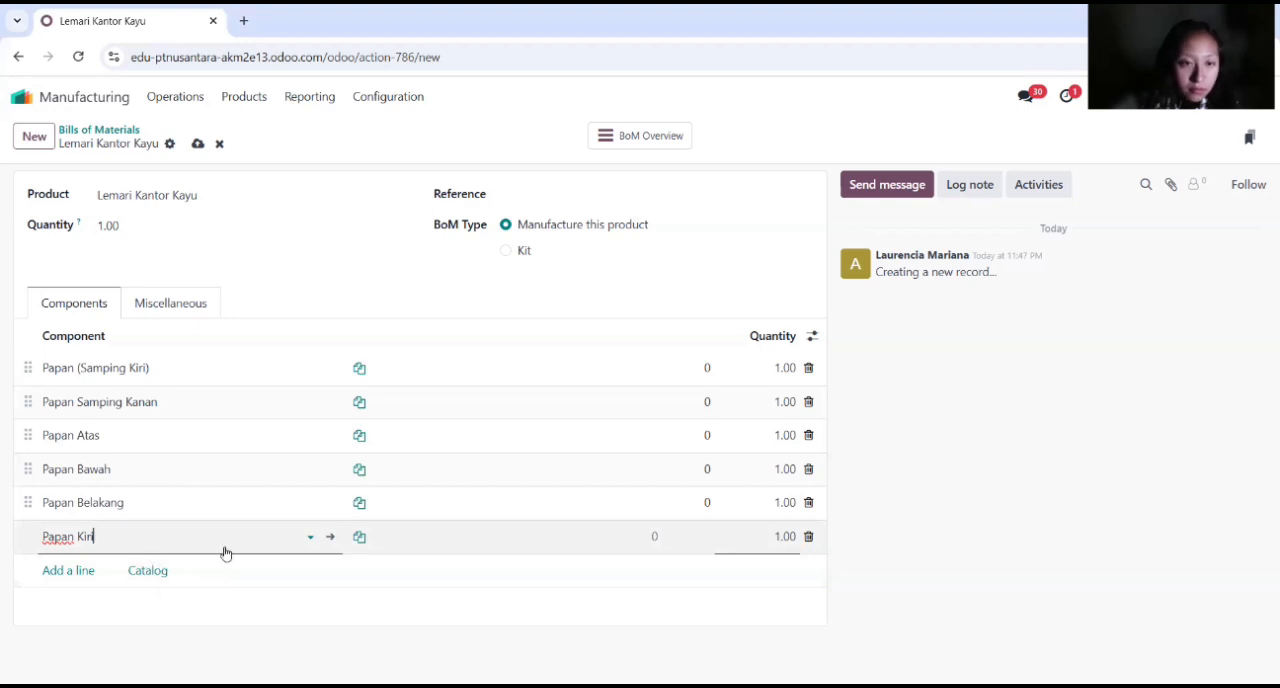
pyautogui.click(808, 537)
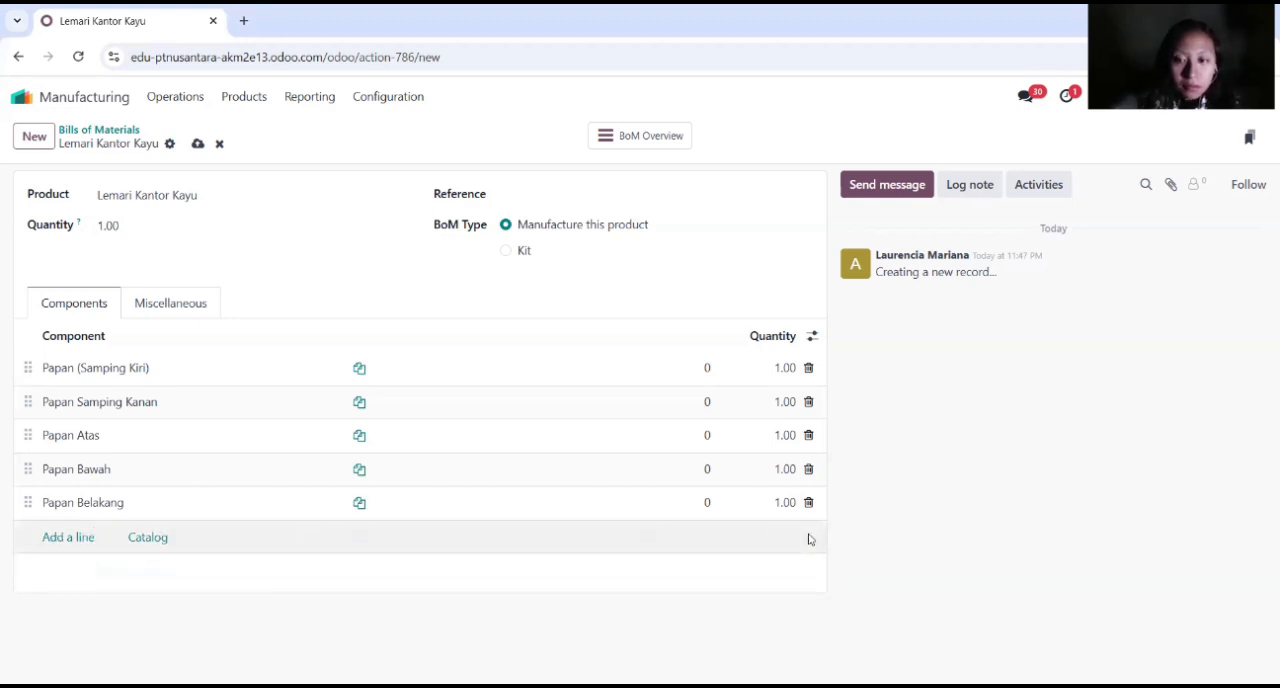
# Step: Add the door components Pintu Kiri and Pintu Kanan to the bill of materials
pyautogui.click(85, 537)
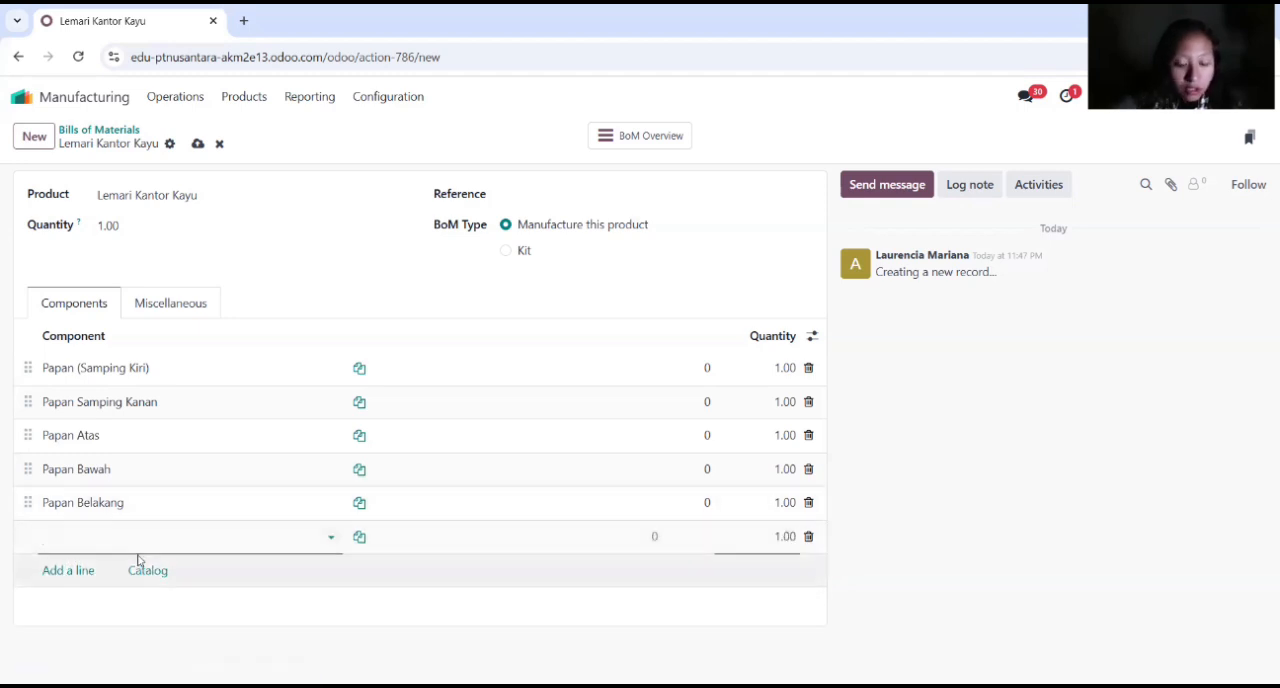
pyautogui.write('pintu')
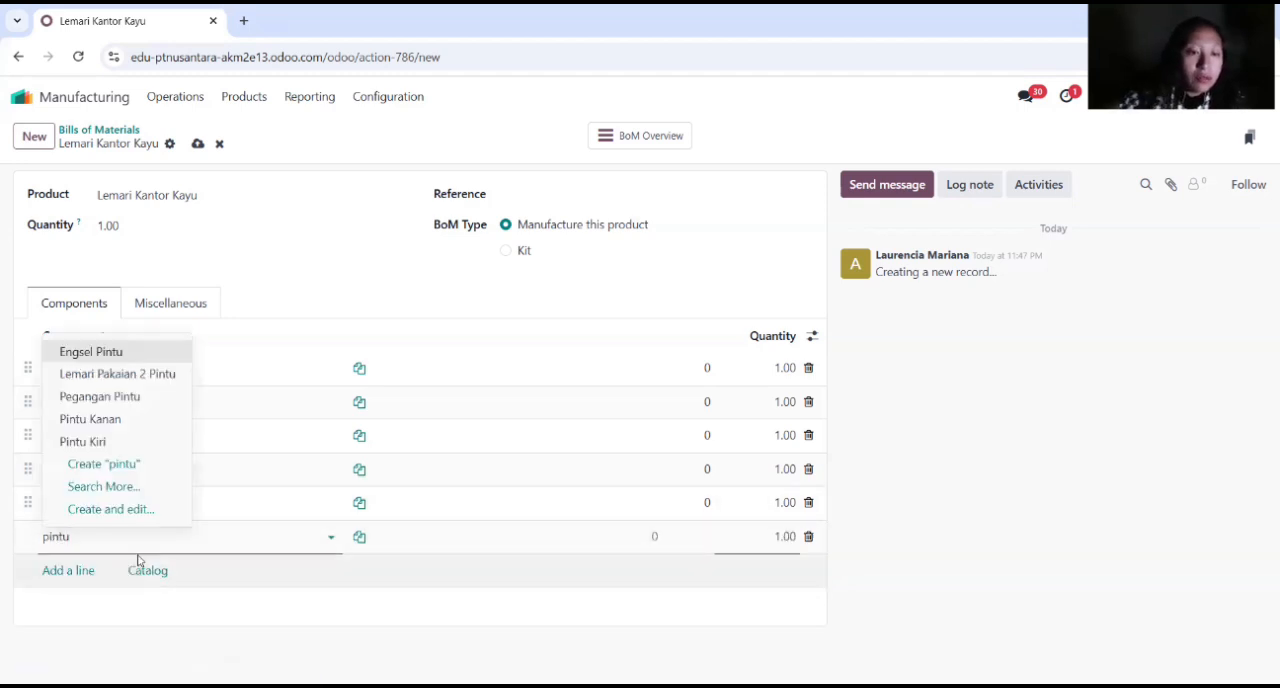
pyautogui.click(100, 442)
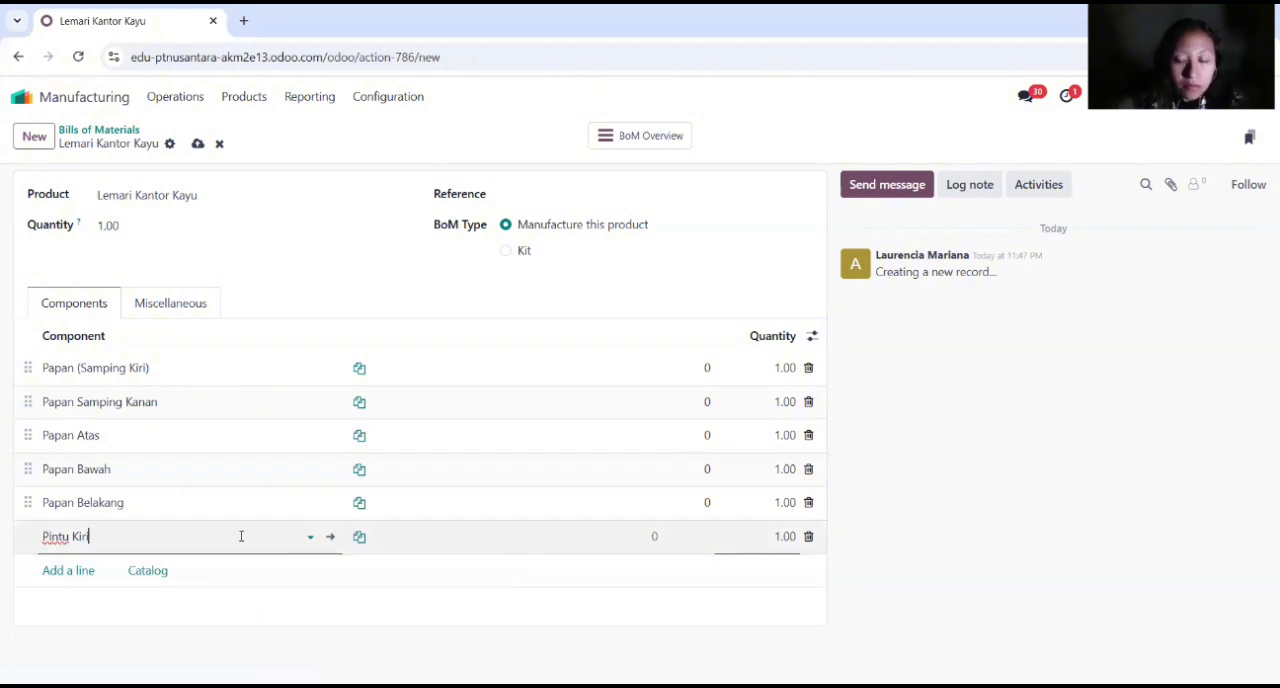
pyautogui.press('Return')
pyautogui.write('pintu ka')
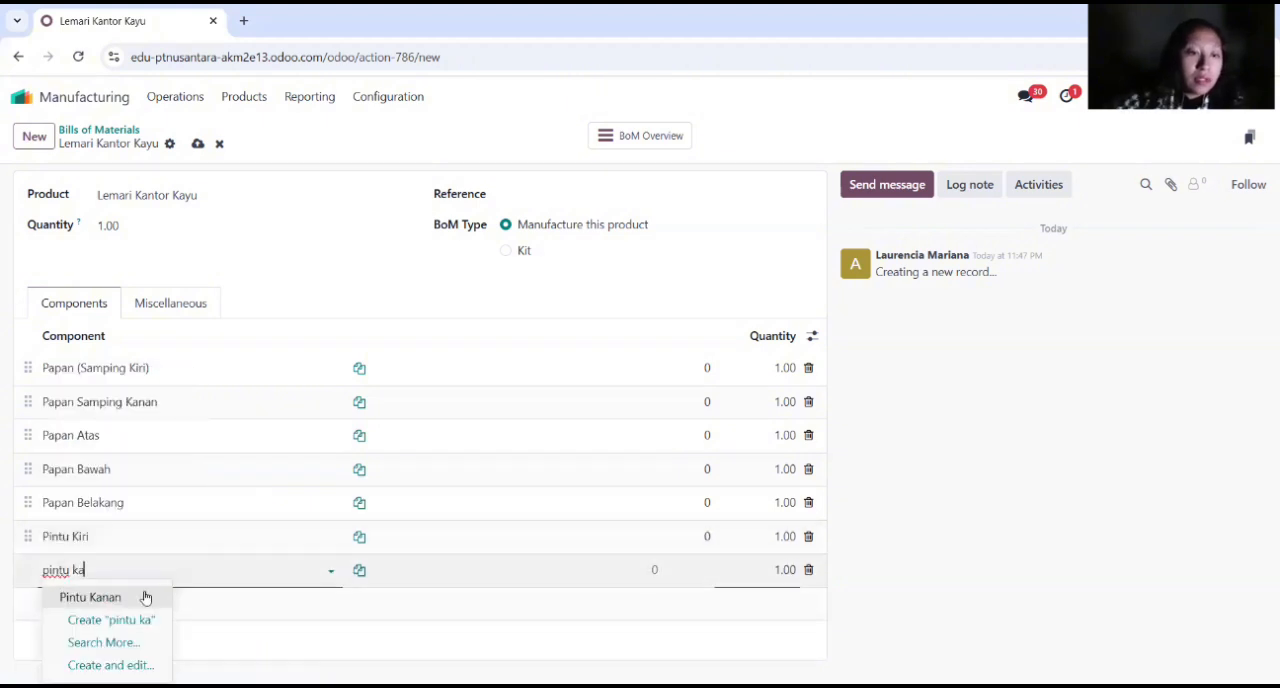
pyautogui.click(145, 597)
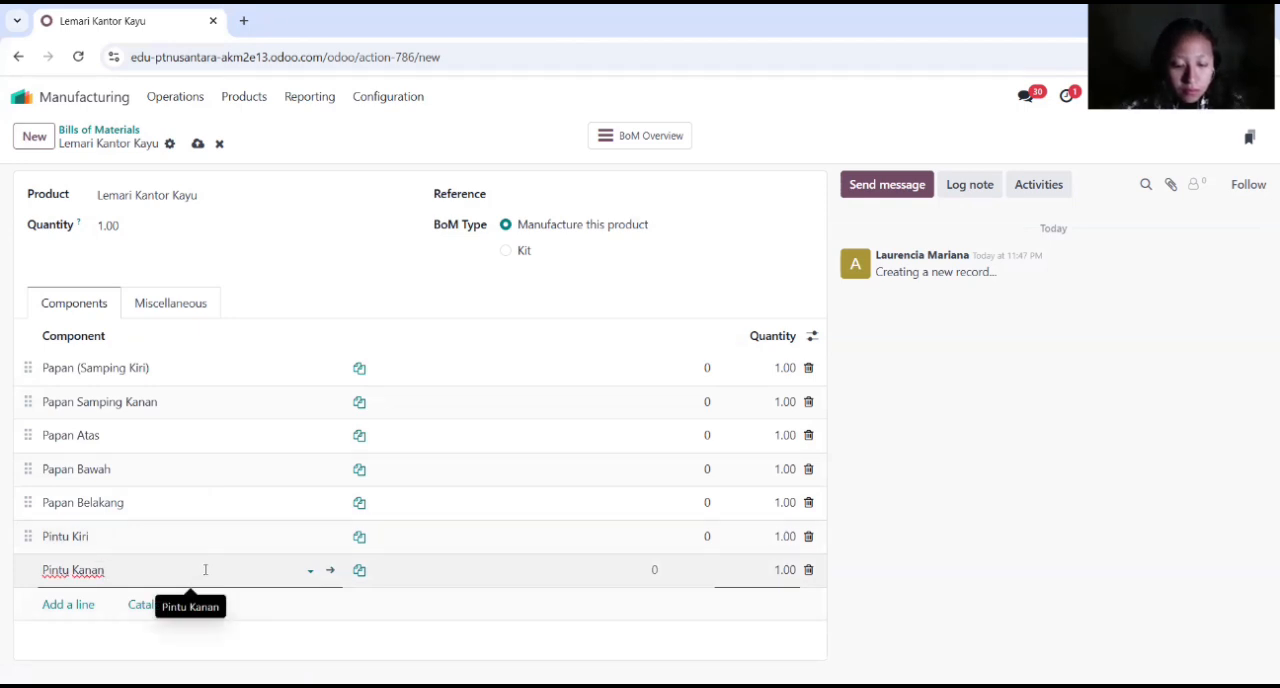
# Step: Add Rak Tengah as a component of the bill of materials with a quantity of 2
pyautogui.press('Return')
pyautogui.write('Ra')
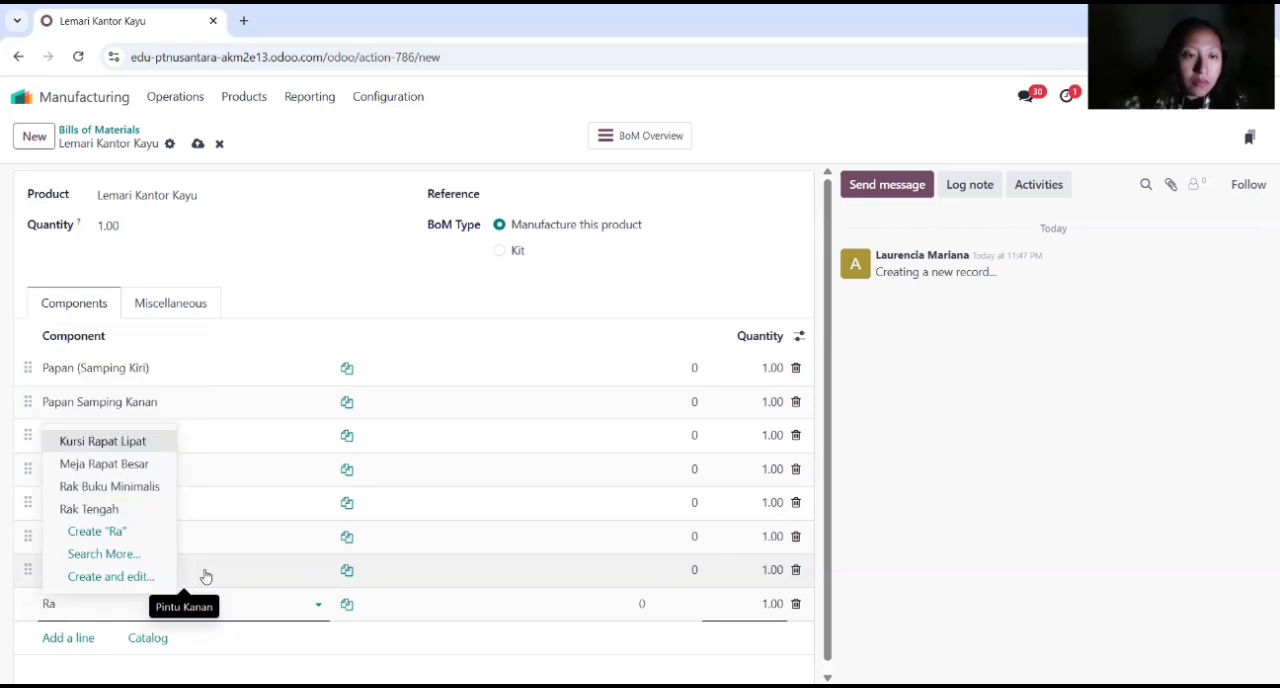
pyautogui.click(131, 512)
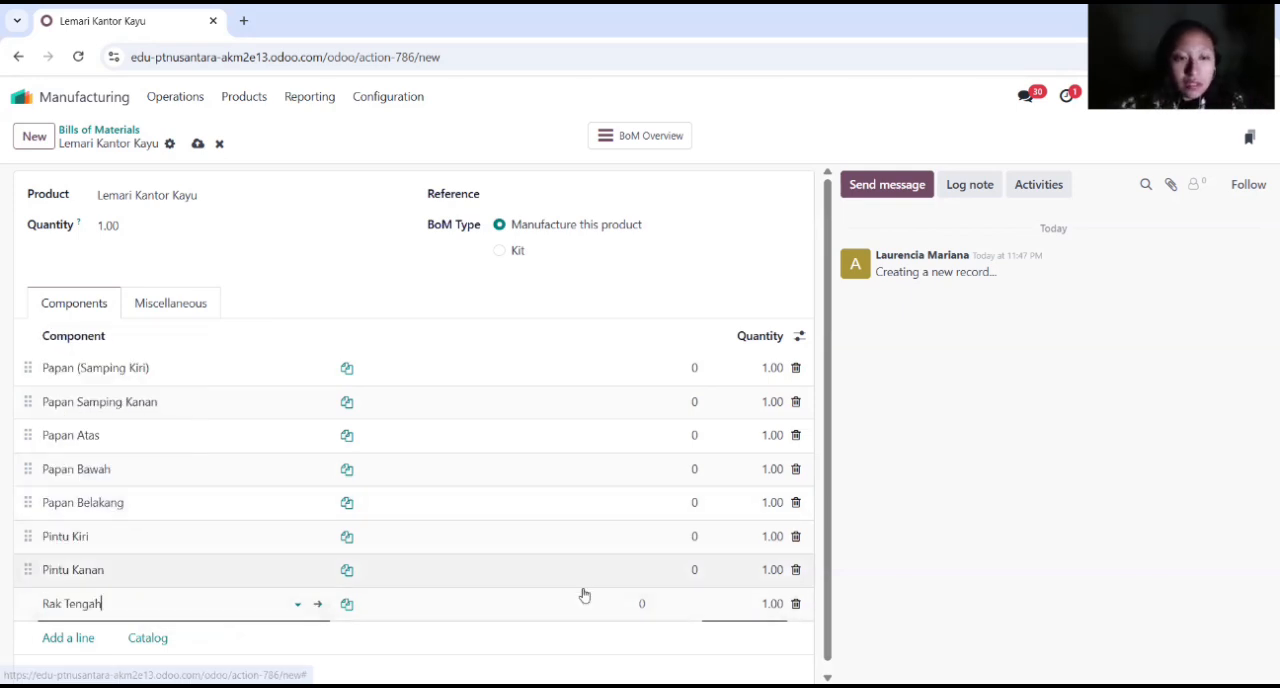
pyautogui.click(760, 604)
pyautogui.write('2')
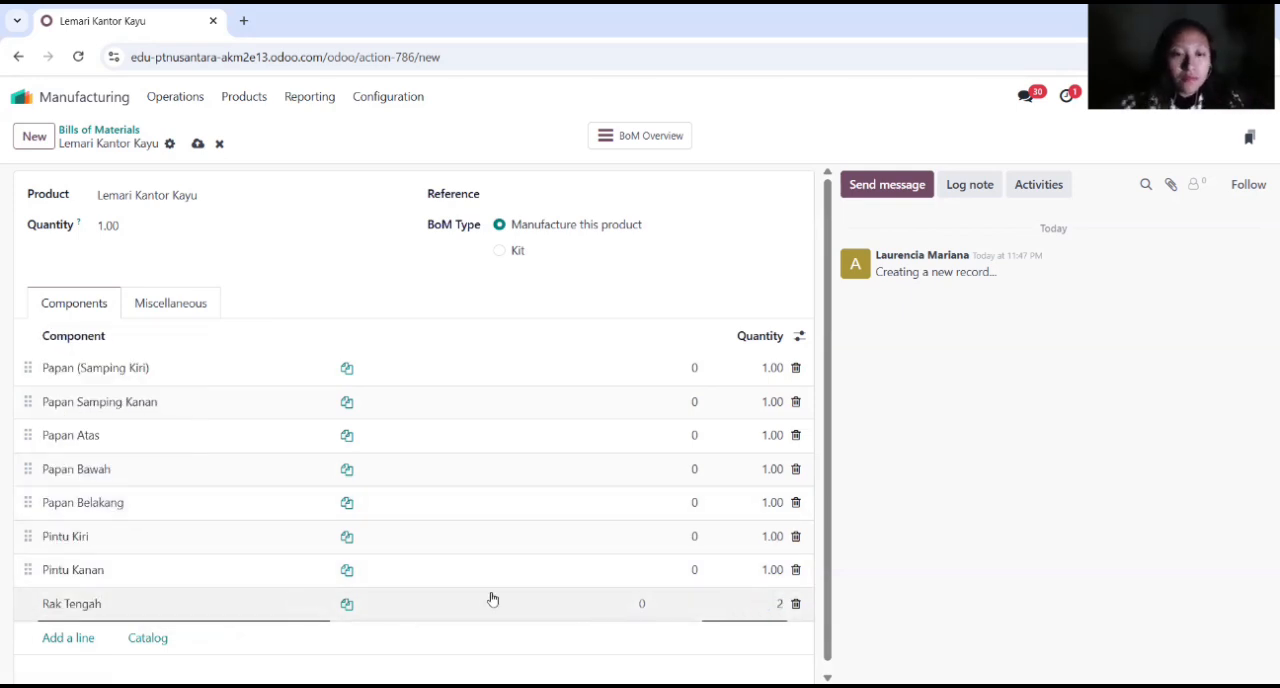
pyautogui.click(180, 606)
pyautogui.click(255, 620)
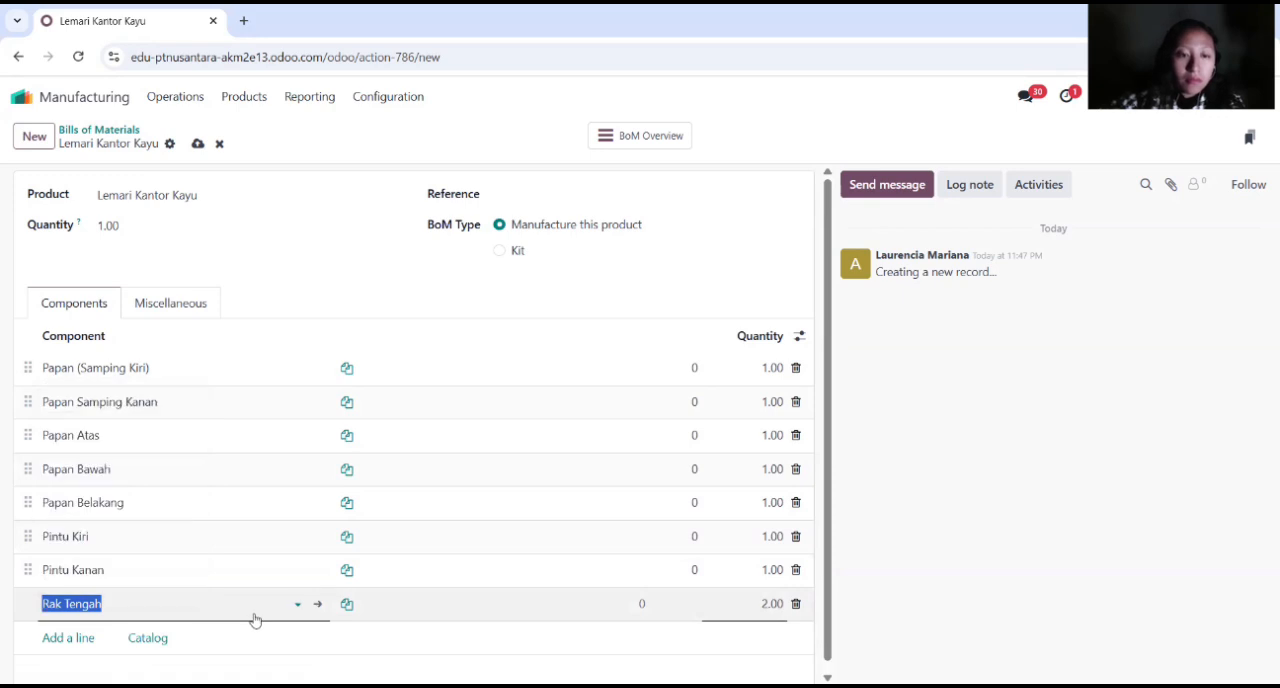
# Step: Add Engsel Pintu as a component of the bill of materials with a quantity of 2
pyautogui.press('Return')
pyautogui.scroll(-1, 255, 575)
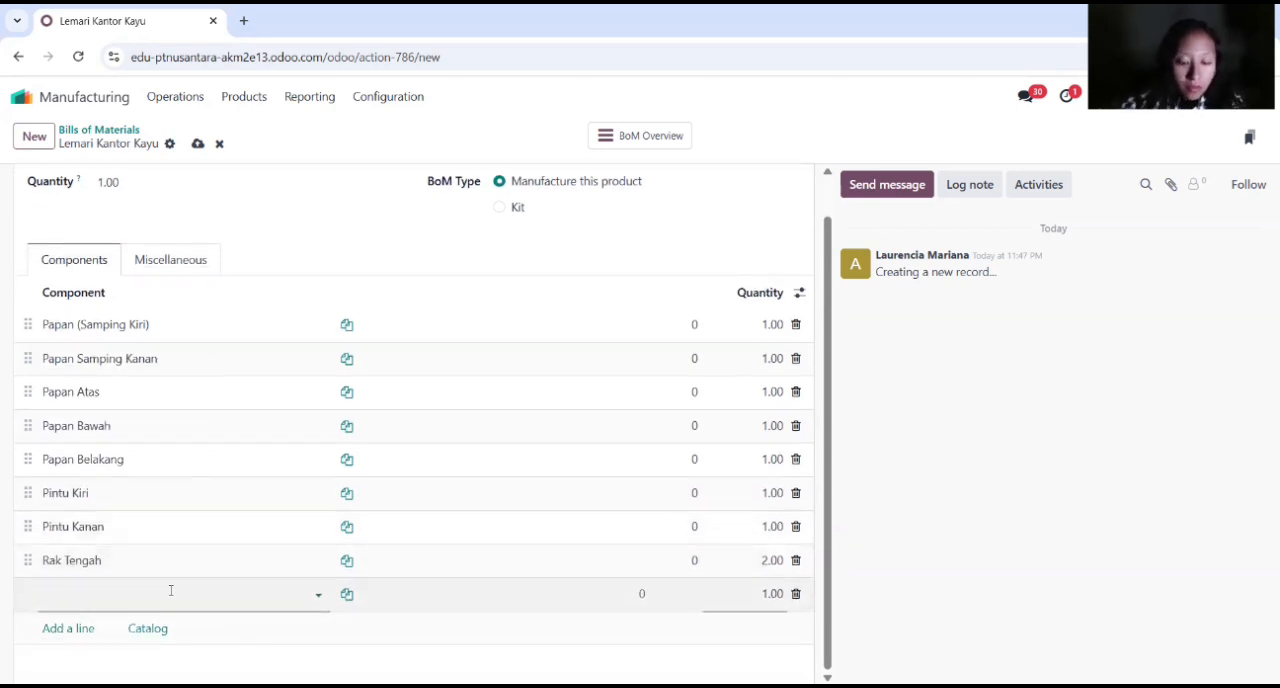
pyautogui.write('engsel')
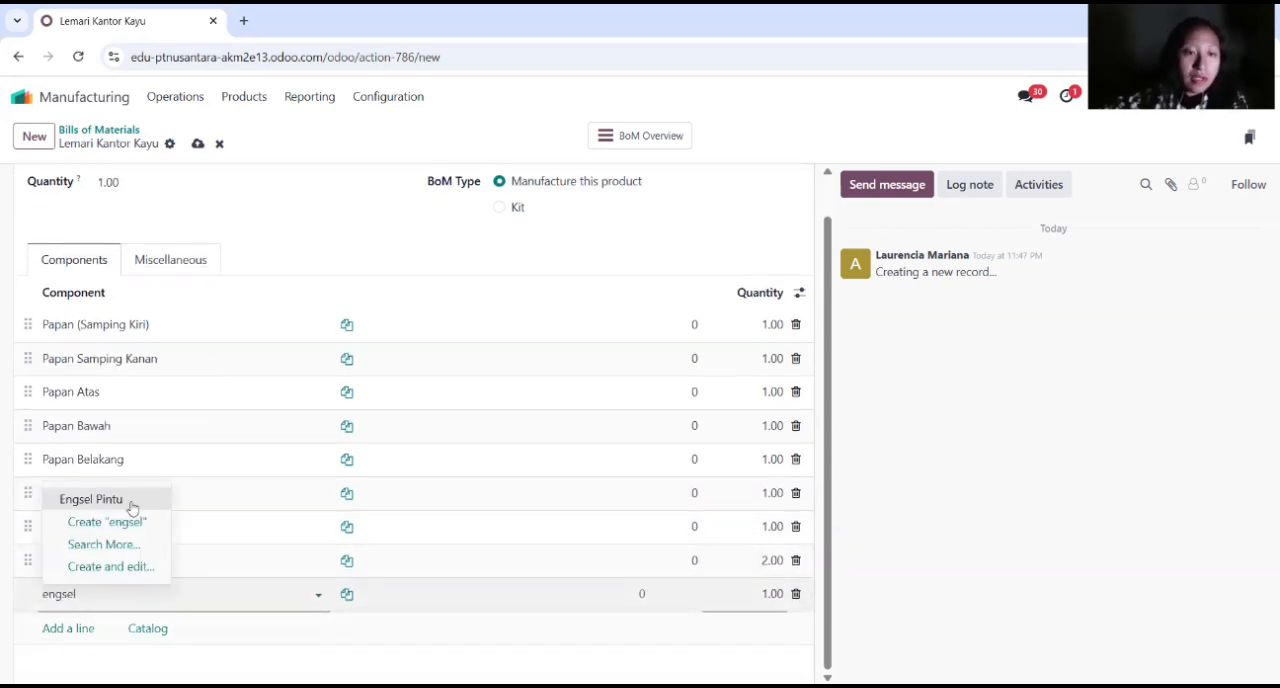
pyautogui.click(129, 506)
pyautogui.click(770, 594)
pyautogui.write('2')
pyautogui.press('Return')
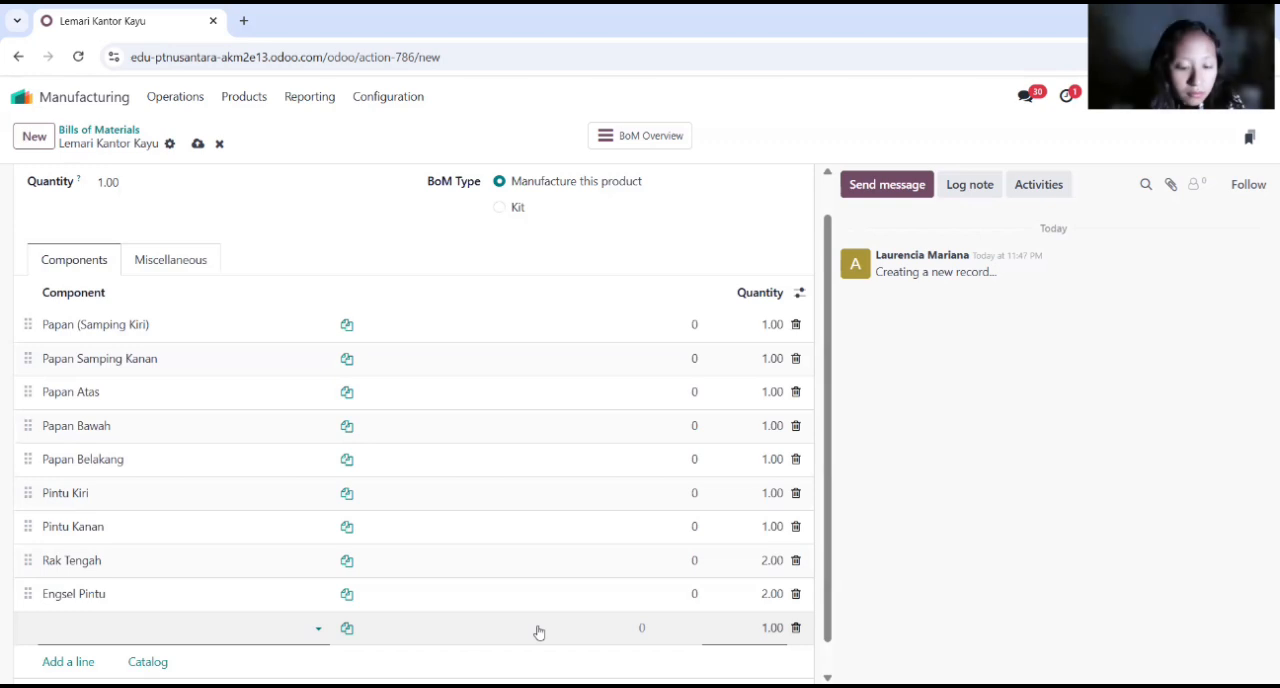
# Step: Add Pegangan Pintu as a component of the bill of materials with a quantity of 2
pyautogui.write('Pegangan')
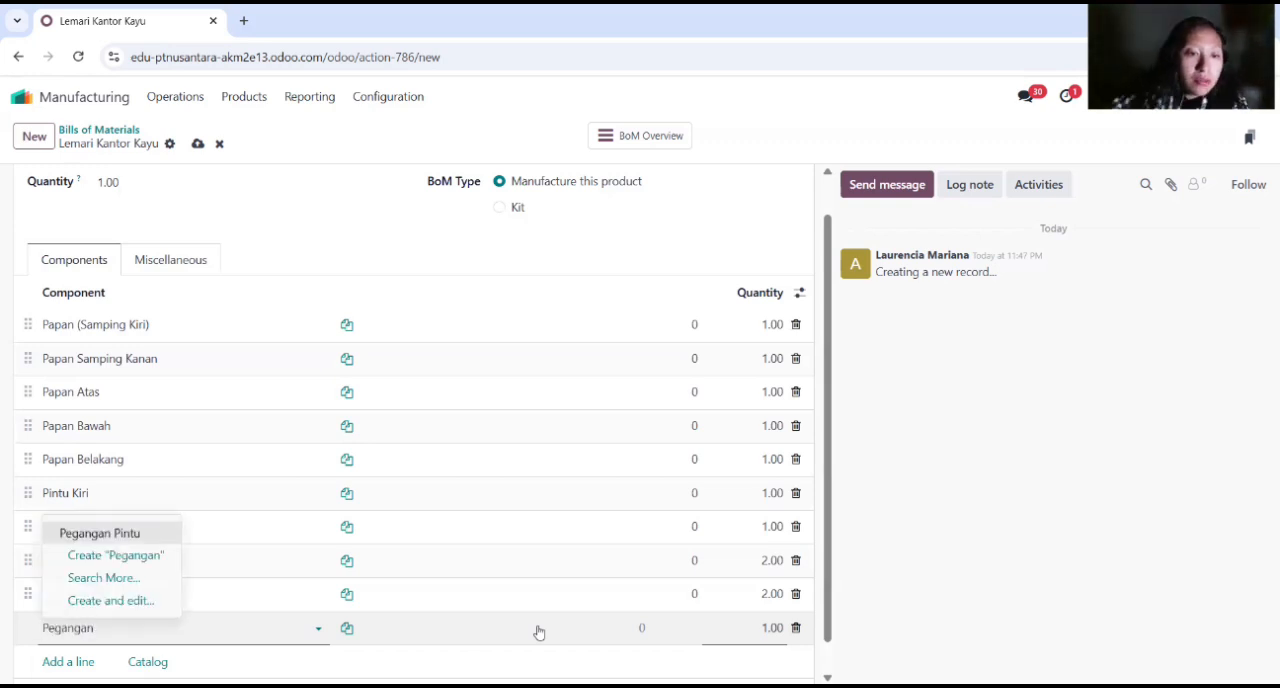
pyautogui.press('Return')
pyautogui.click(764, 628)
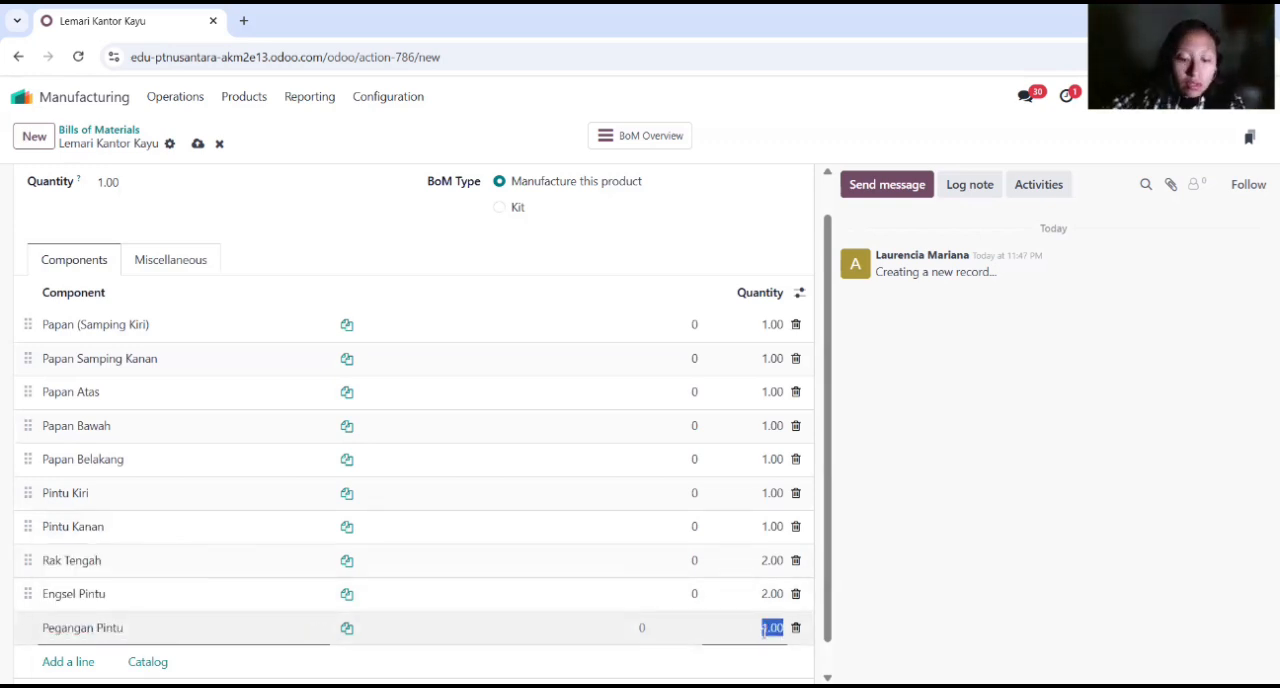
pyautogui.write('2')
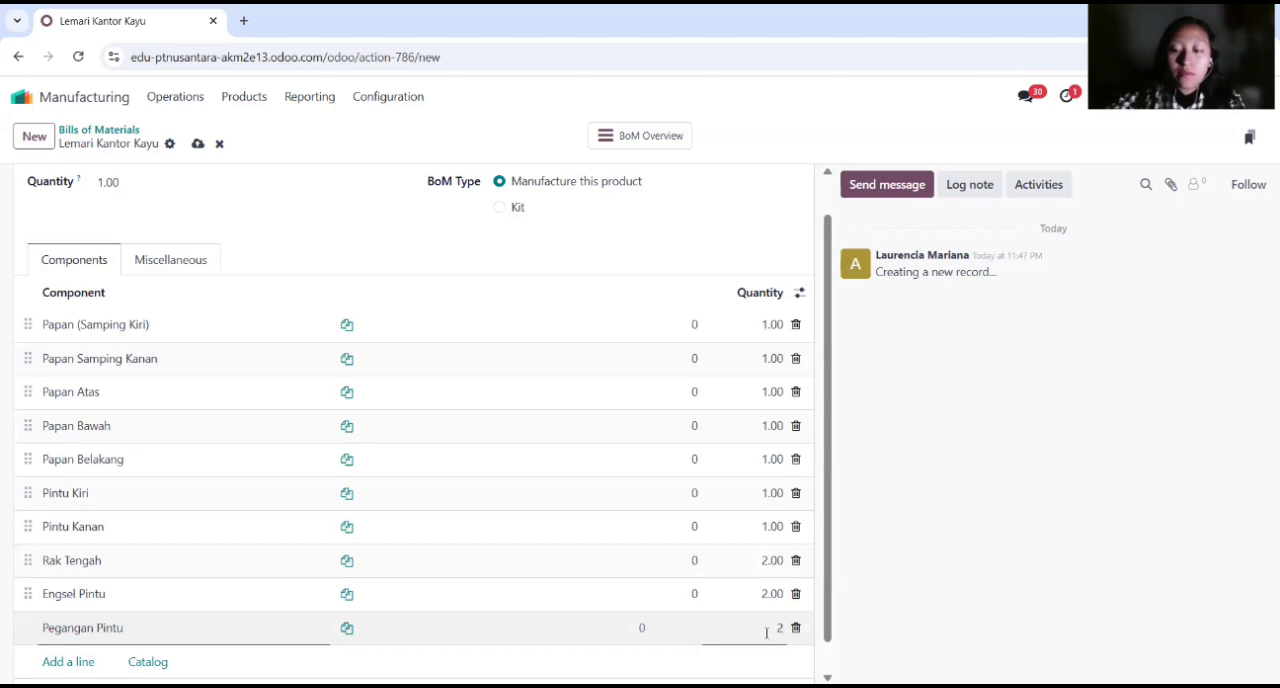
pyautogui.press('Return')
# Step: Add Kunci Lemari with its default quantity and Sekrup Kayu with a quantity of 20 to the bill of materials
pyautogui.scroll(-1, 543, 563)
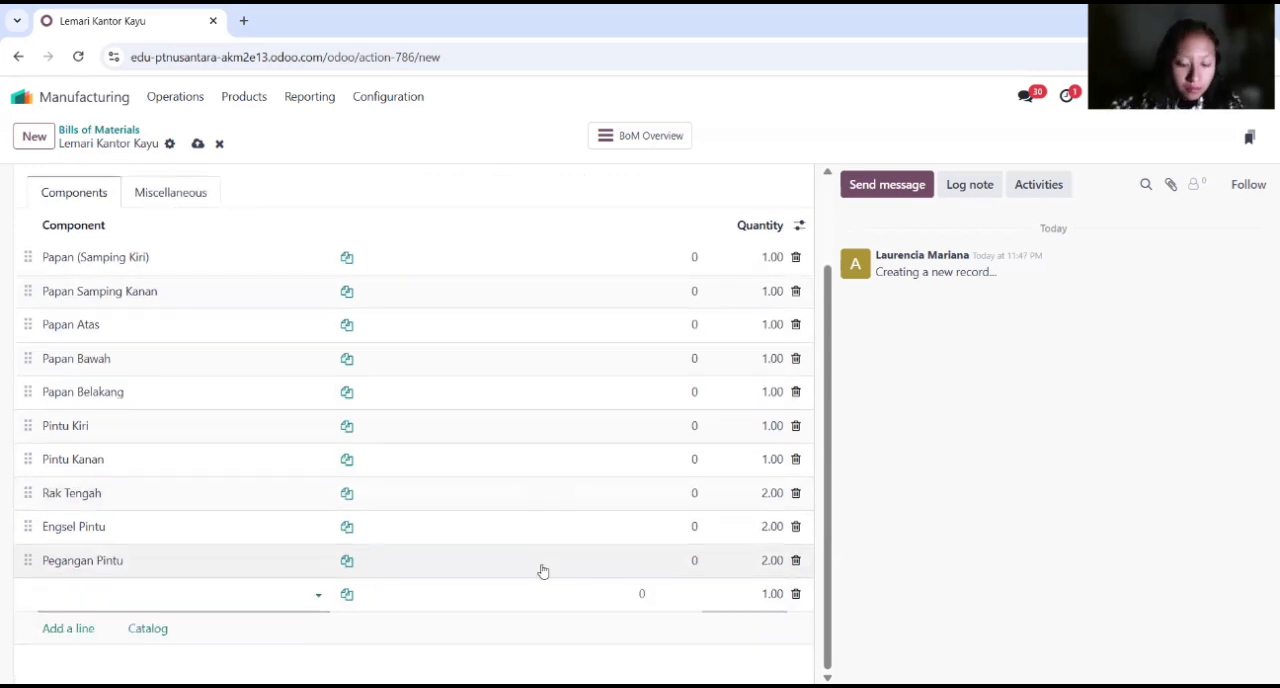
pyautogui.write('Kun')
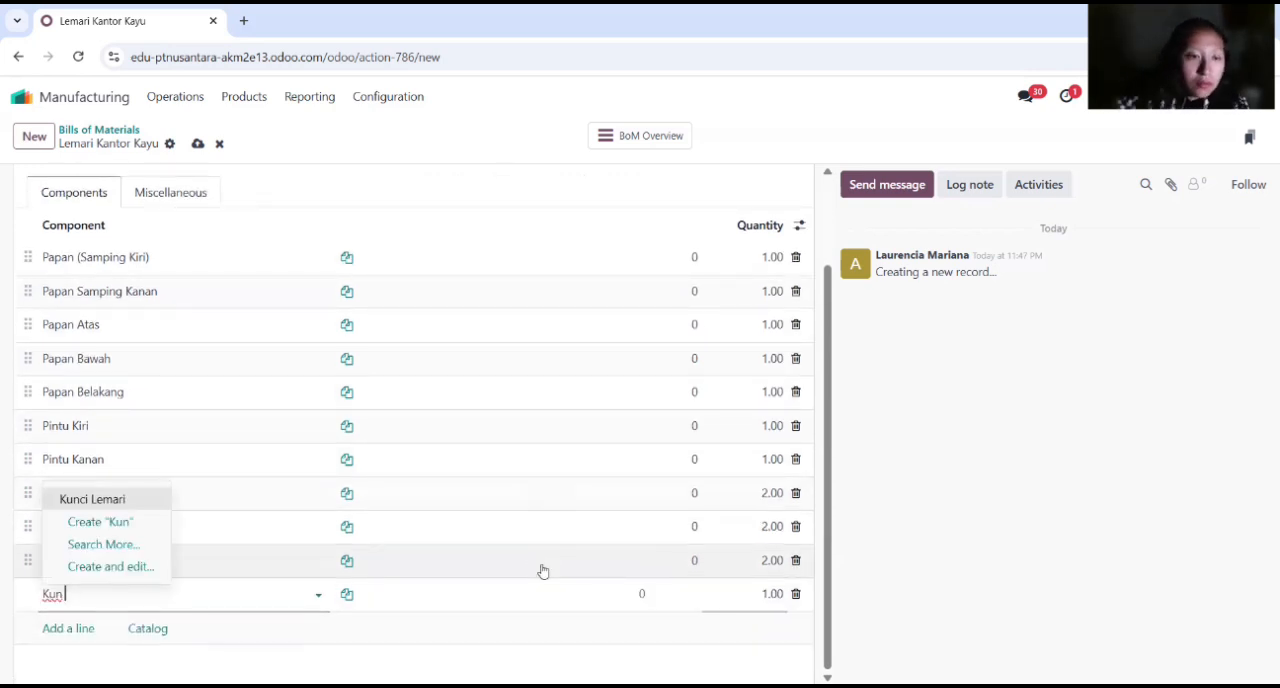
pyautogui.click(155, 500)
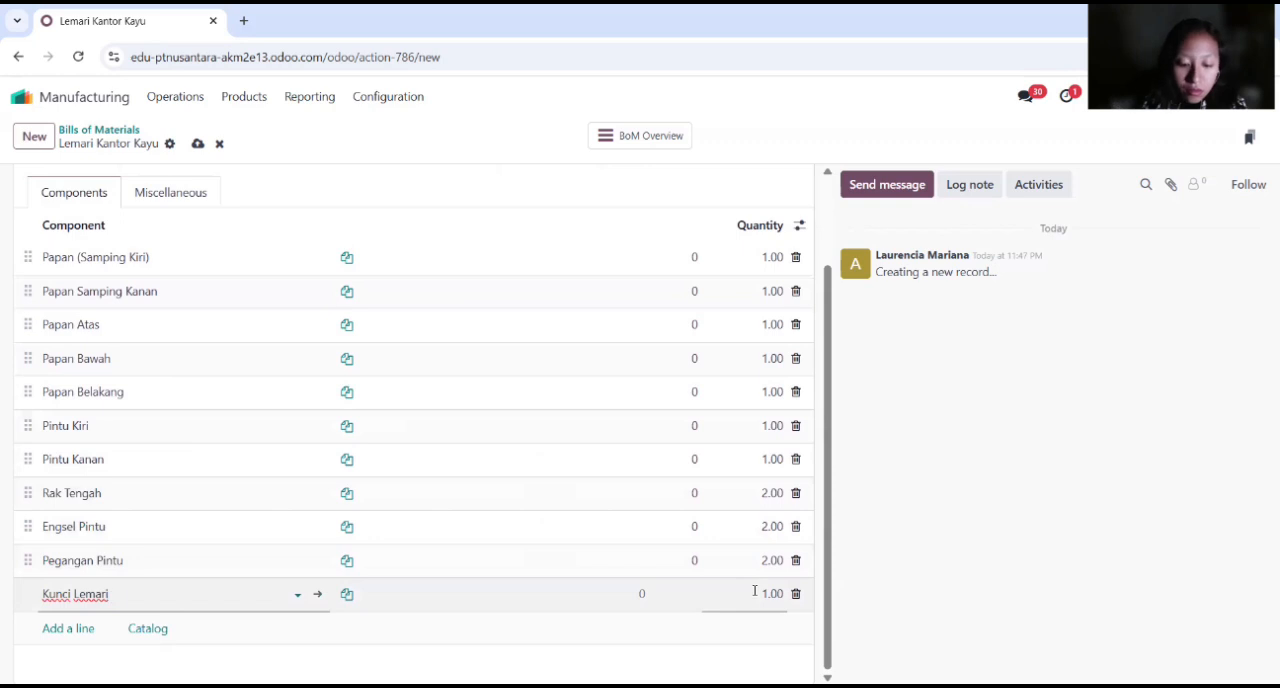
pyautogui.click(388, 577)
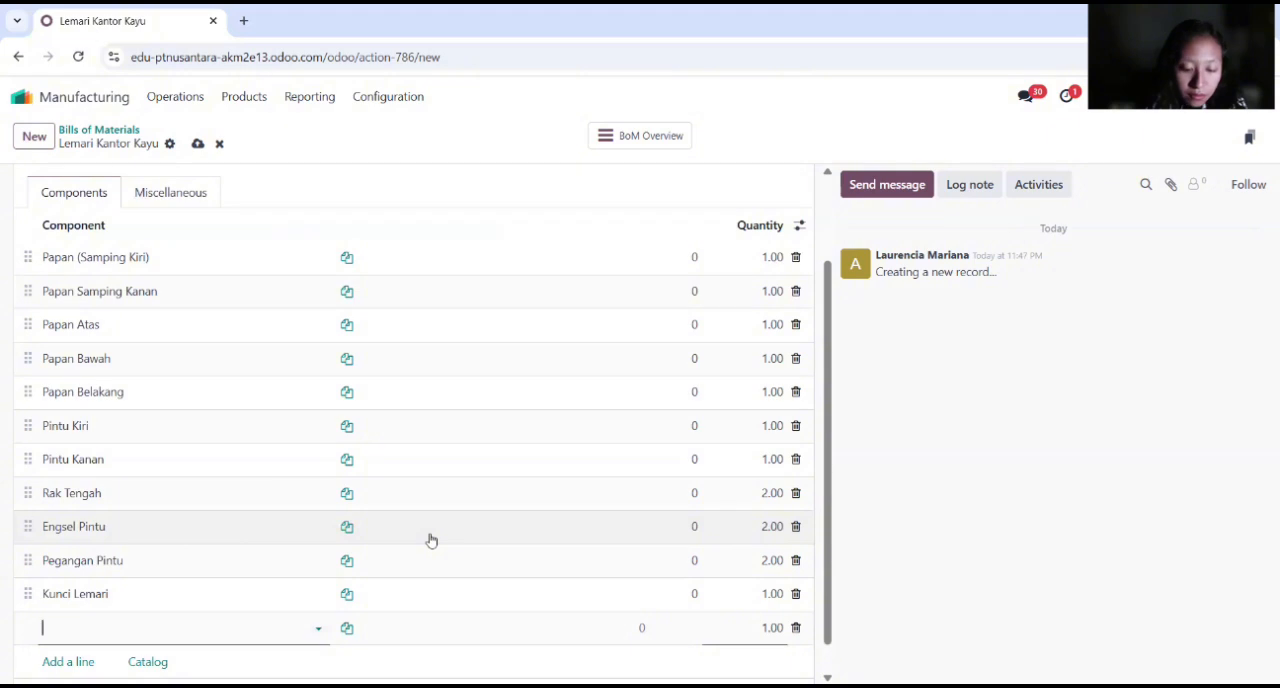
pyautogui.write('sekru')
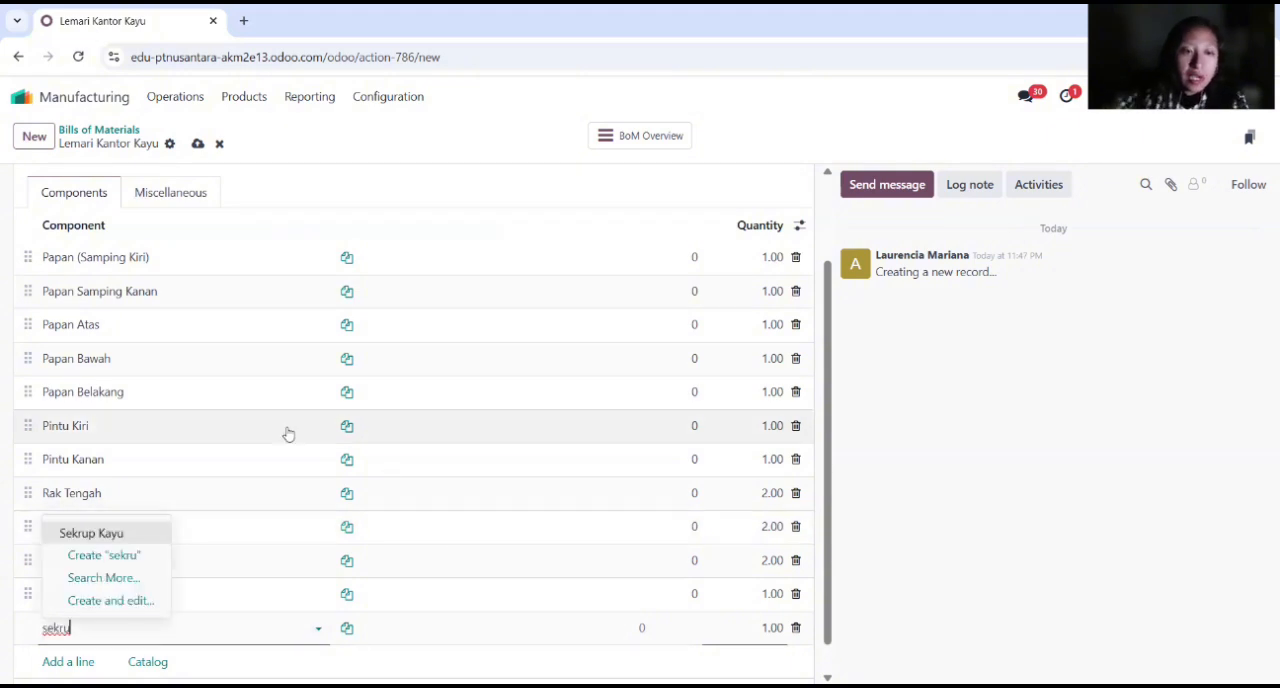
pyautogui.click(157, 531)
pyautogui.click(762, 627)
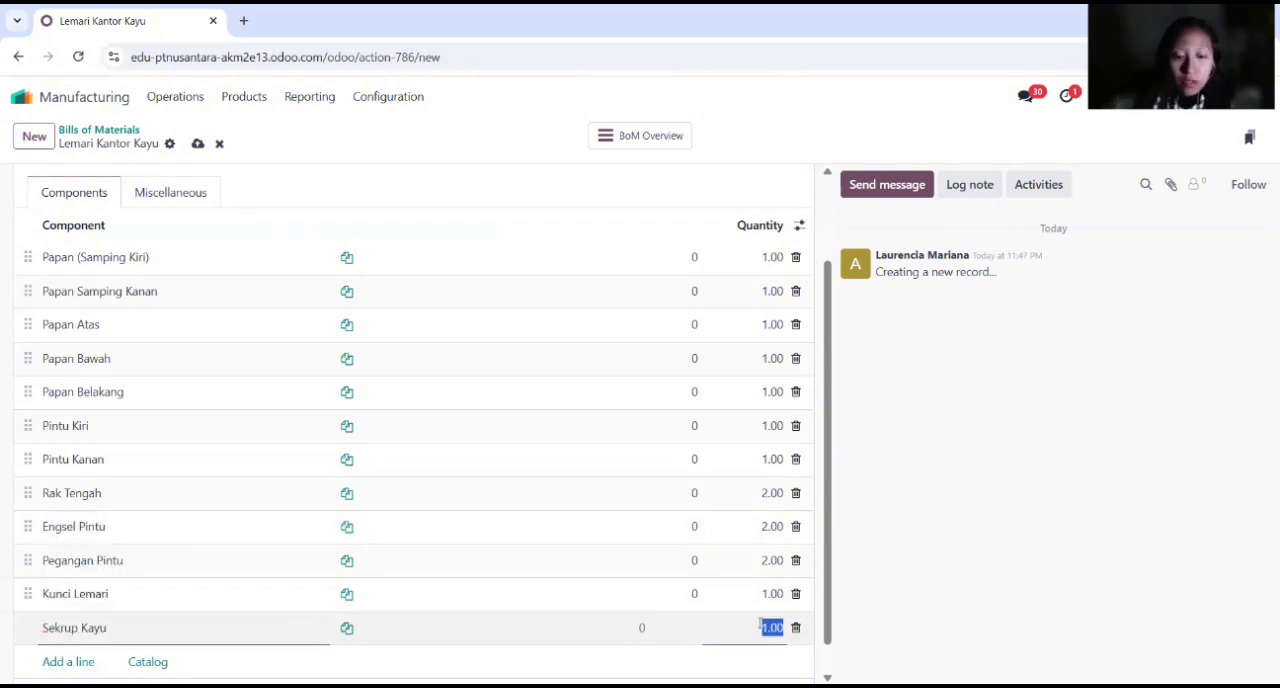
pyautogui.write('20')
pyautogui.press('Return')
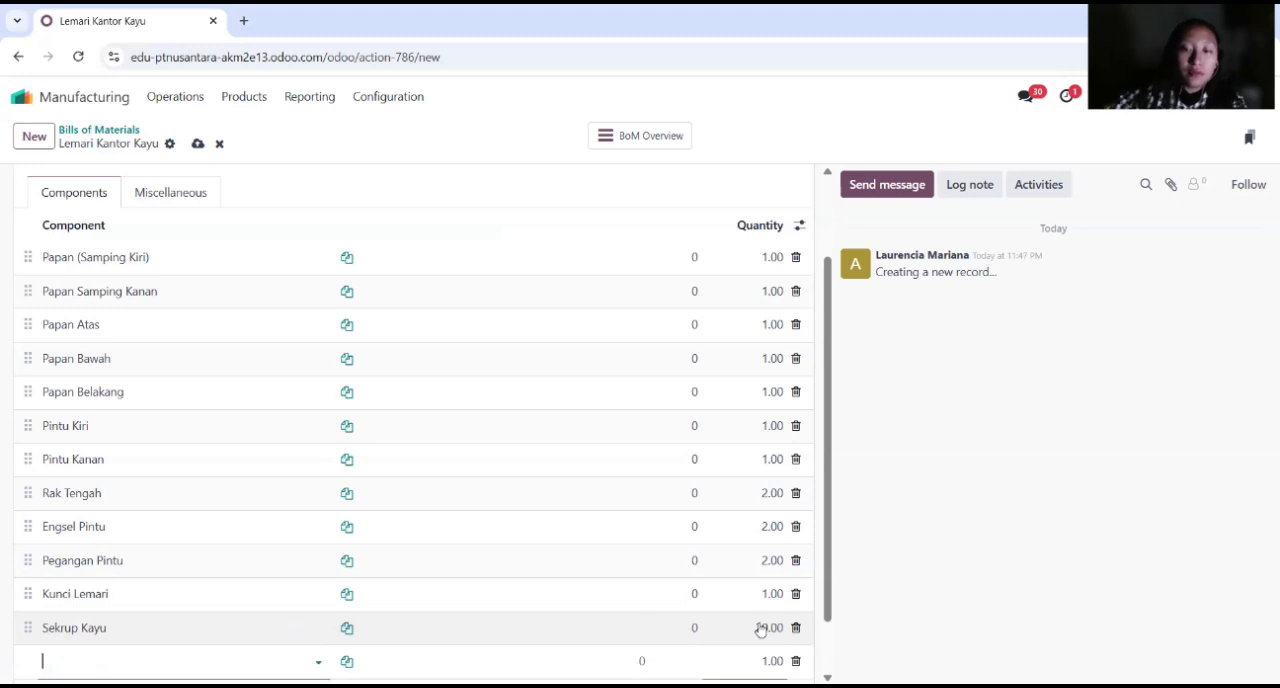
# Step: Add Paku MDF as a component of the bill of materials with a quantity of 10
pyautogui.scroll(-1, 540, 560)
pyautogui.click(294, 598)
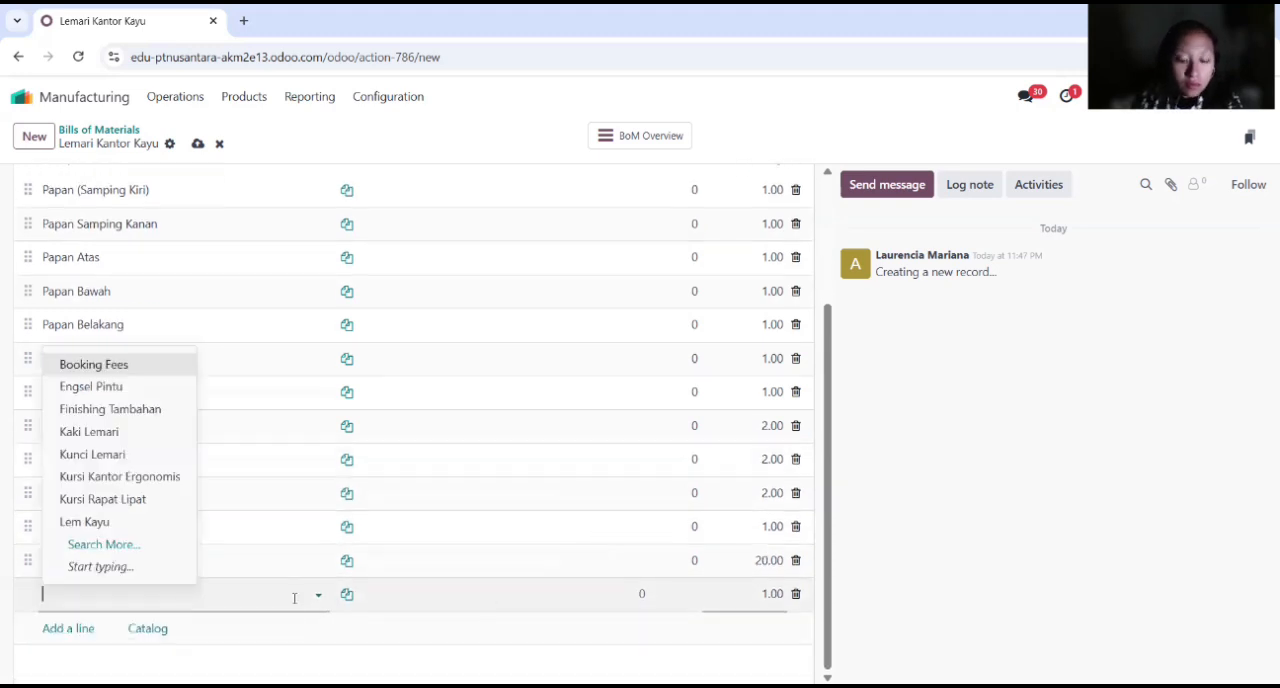
pyautogui.write('pak')
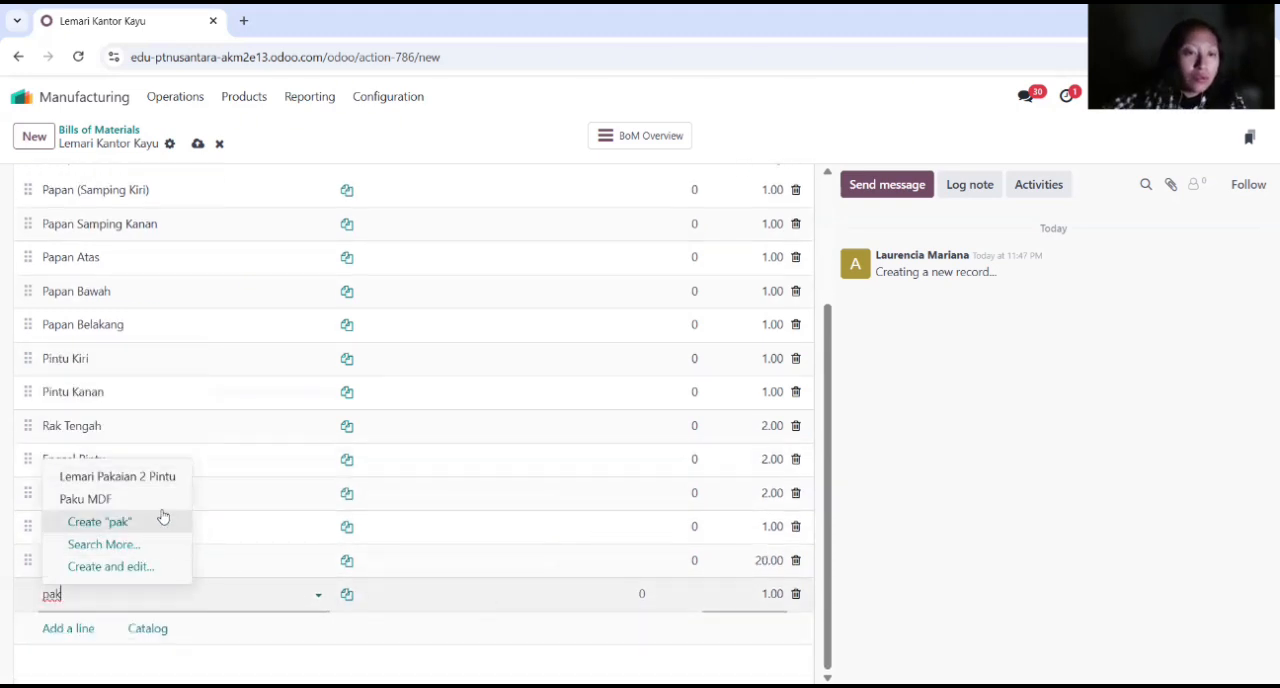
pyautogui.click(163, 519)
pyautogui.click(55, 594)
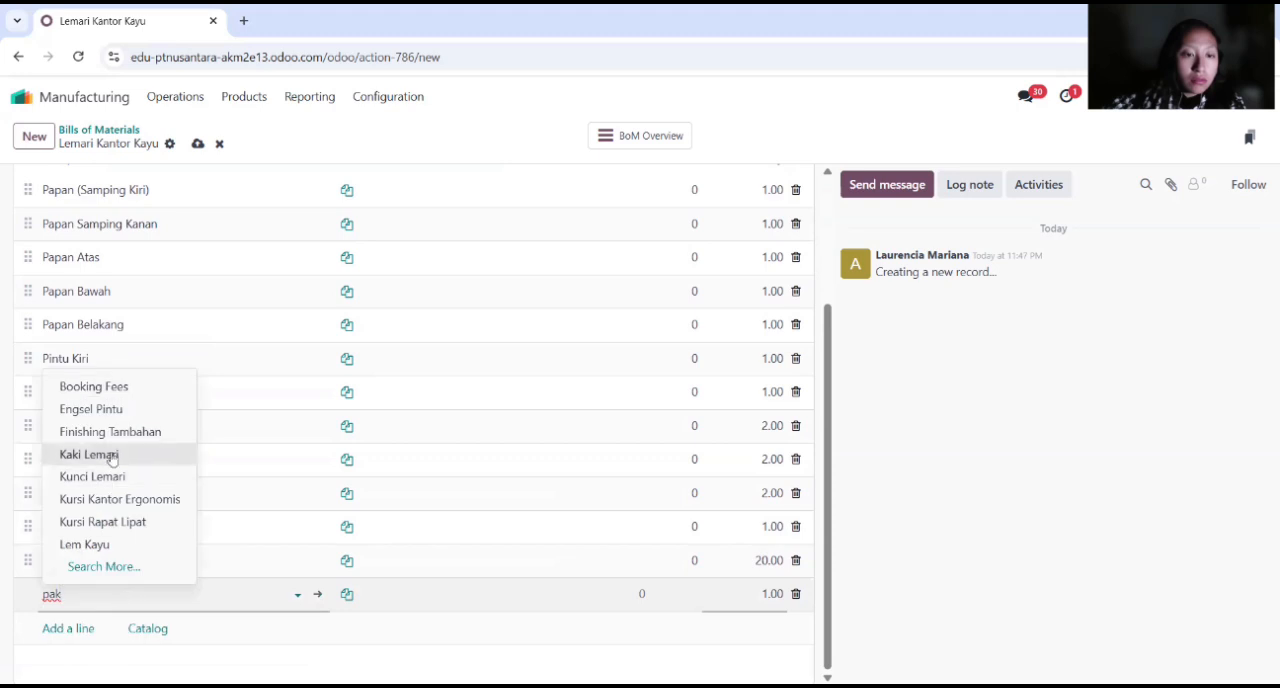
pyautogui.write('u')
pyautogui.click(120, 499)
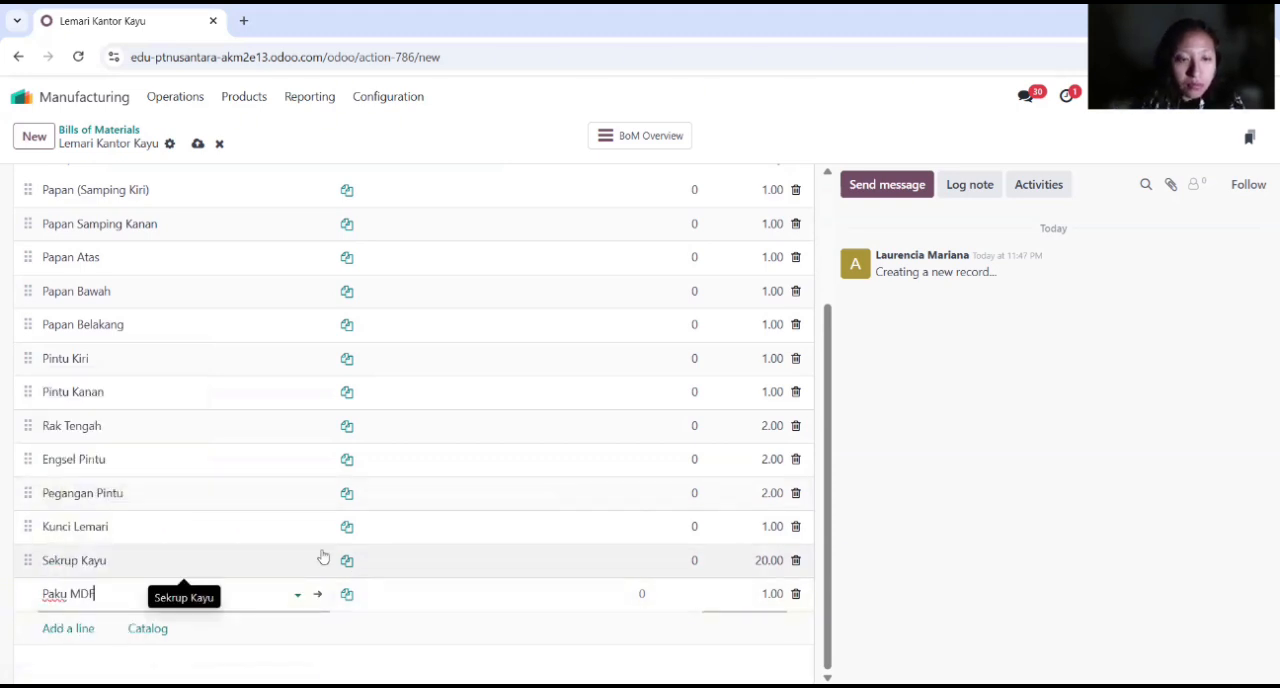
pyautogui.click(759, 598)
pyautogui.write('10')
pyautogui.press('Return')
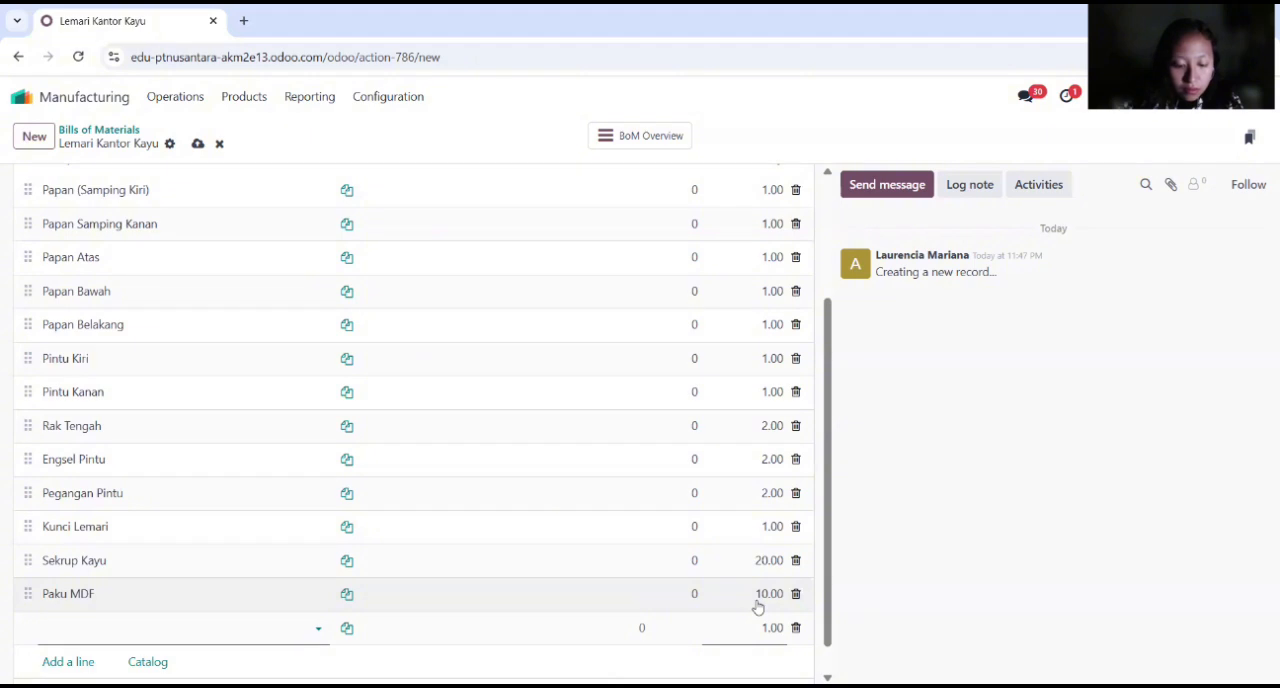
# Step: Add Lem Kayu with its default quantity and Kaki Lemari with a quantity of 4 to the bill of materials
pyautogui.write('lem')
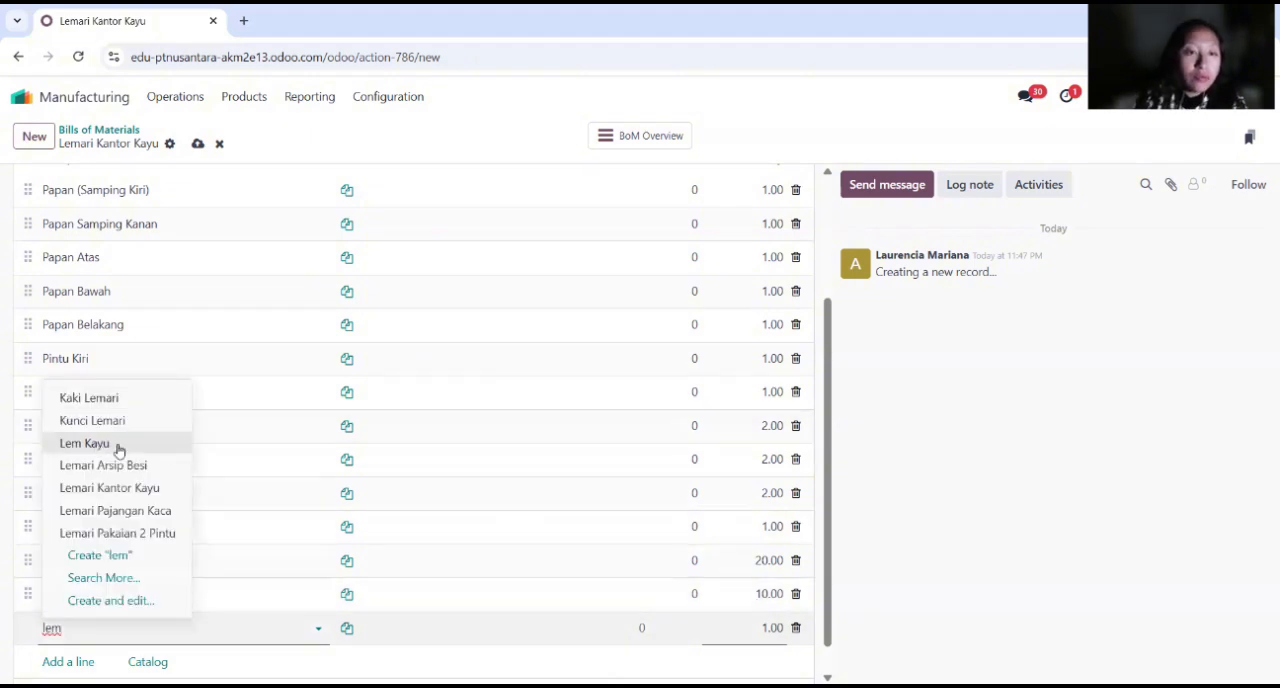
pyautogui.click(115, 446)
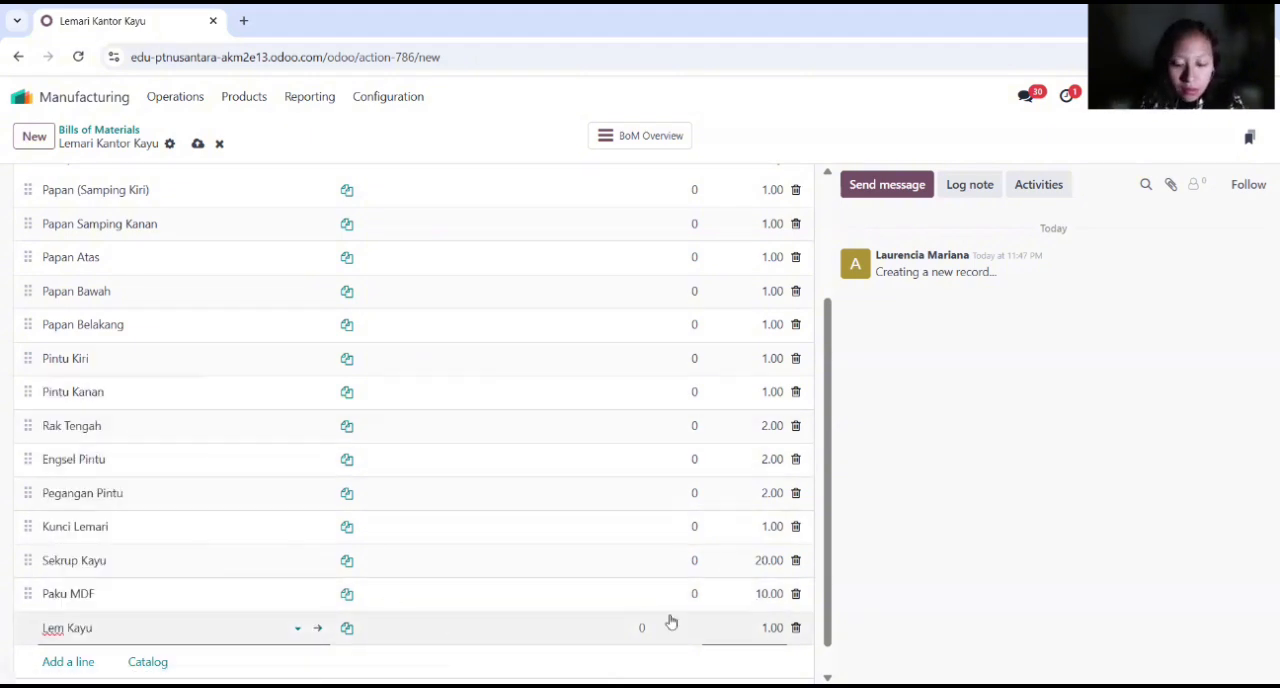
pyautogui.click(230, 656)
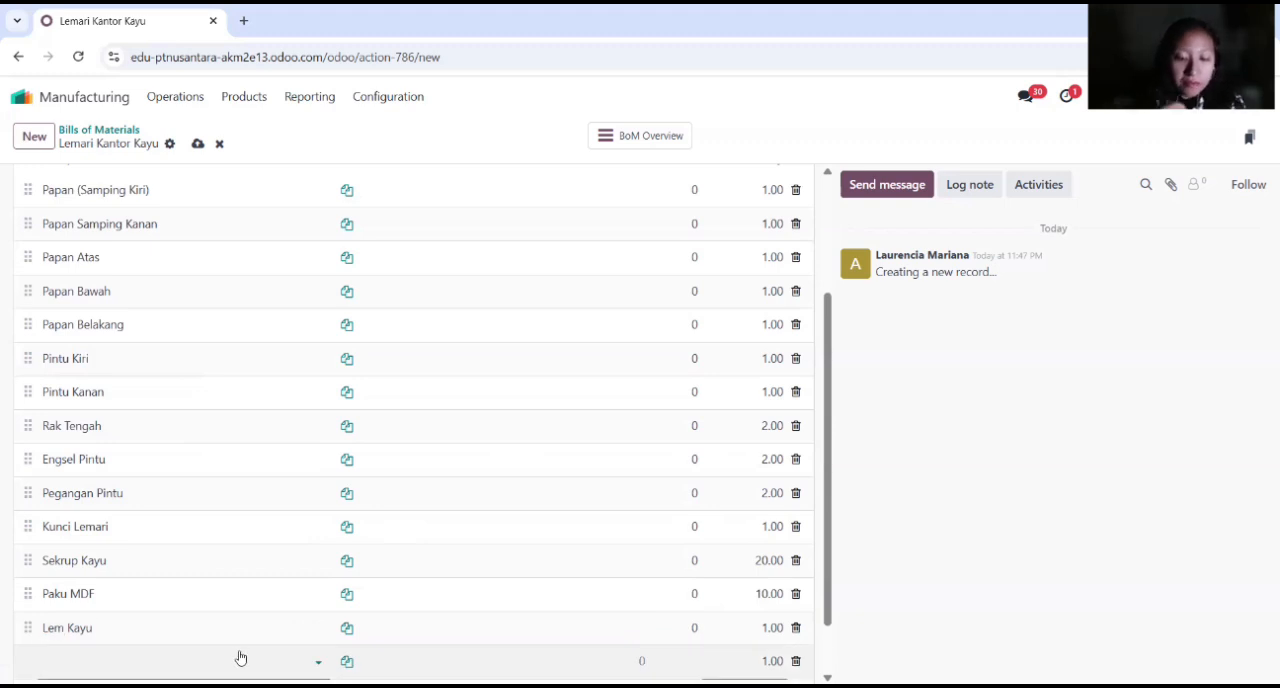
pyautogui.click(240, 657)
pyautogui.write('kaki')
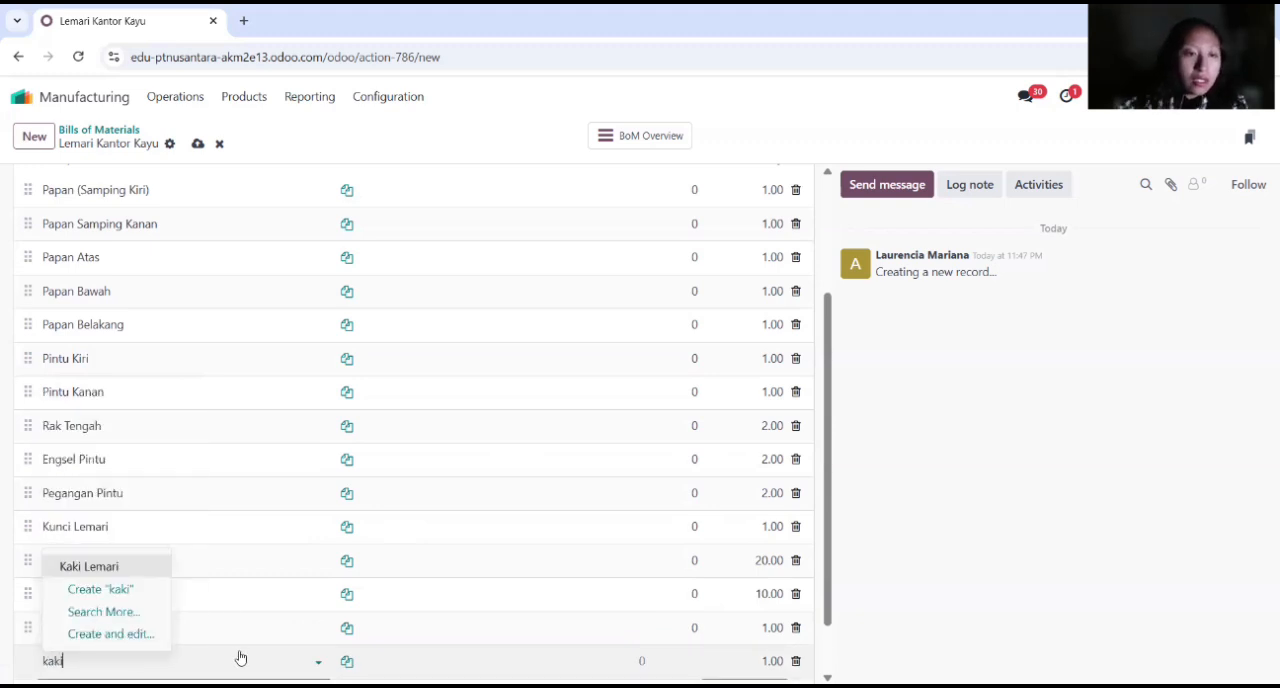
pyautogui.click(130, 567)
pyautogui.press('Tab')
pyautogui.write('4')
pyautogui.press('Return')
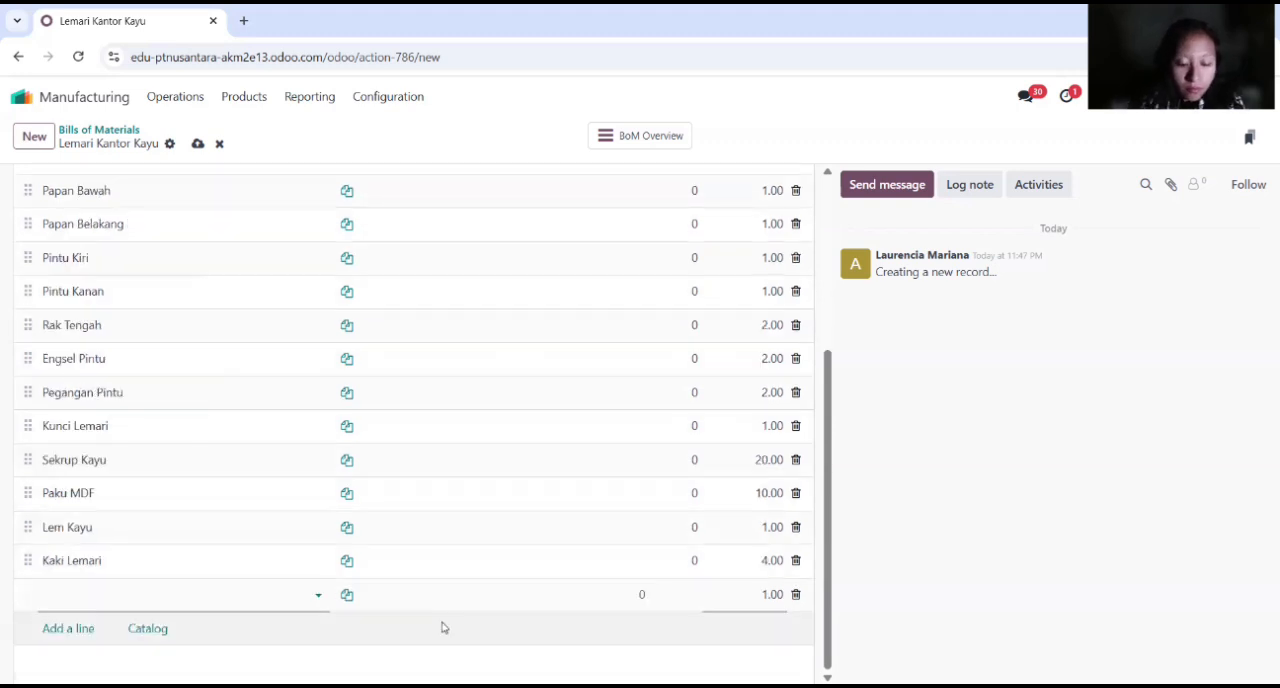
# Step: Add Finishing Tambahan as the last component and return to the bills of materials list, saving the record
pyautogui.write('fin')
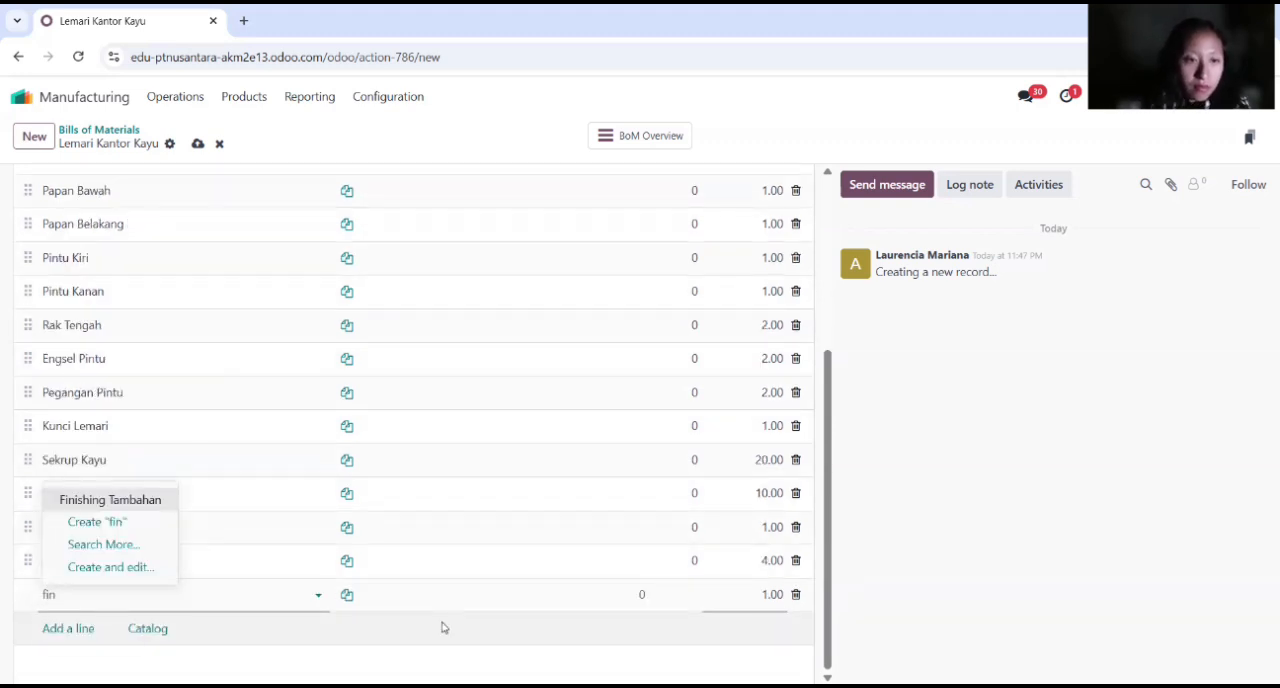
pyautogui.click(100, 497)
pyautogui.click(766, 594)
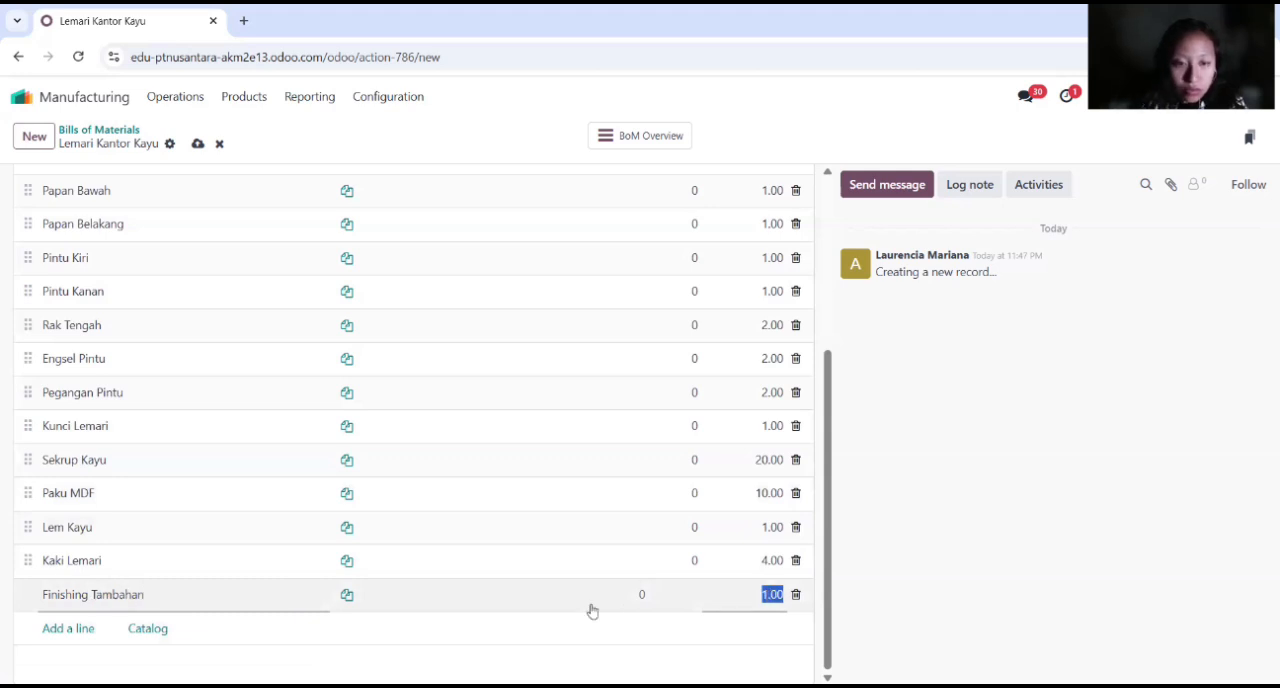
pyautogui.click(442, 652)
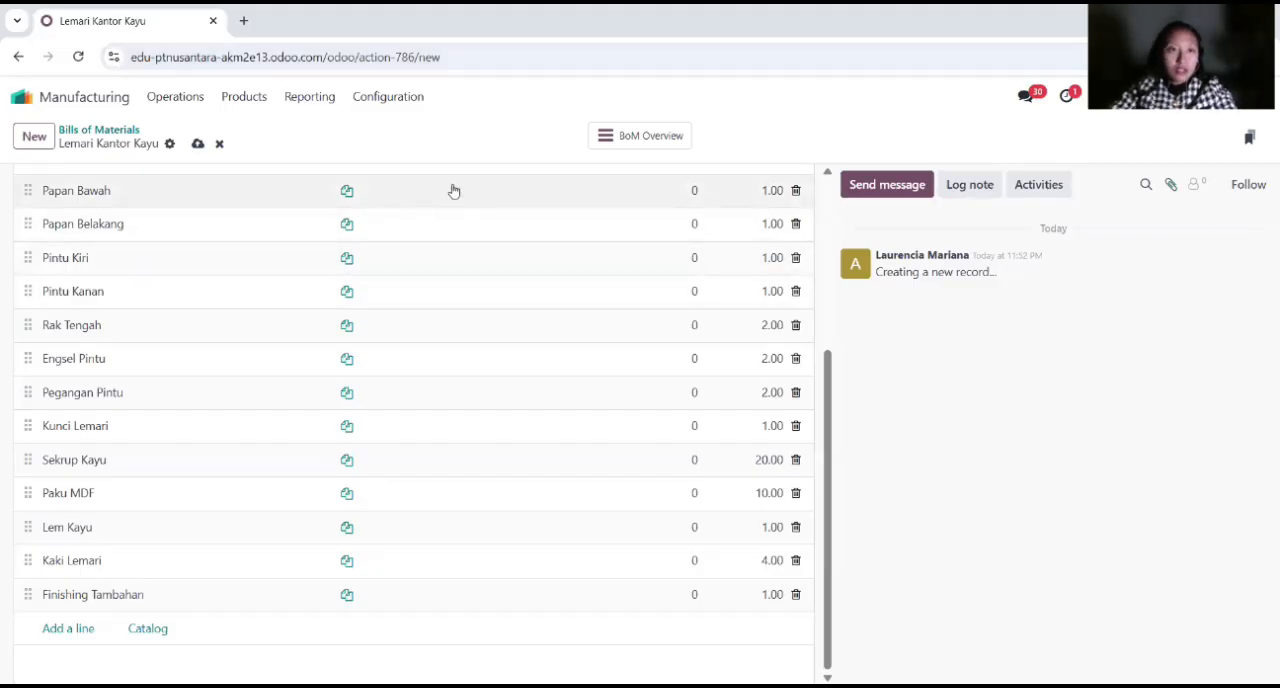
pyautogui.scroll(3, 450, 360)
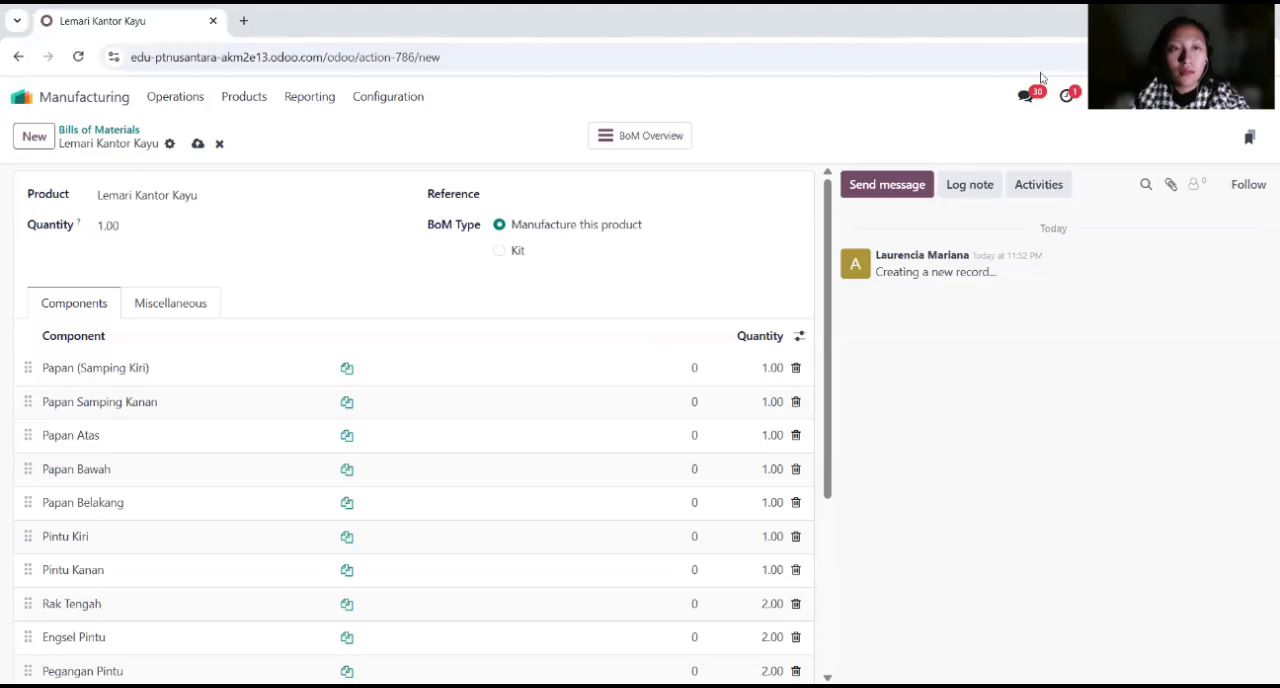
pyautogui.click(100, 130)
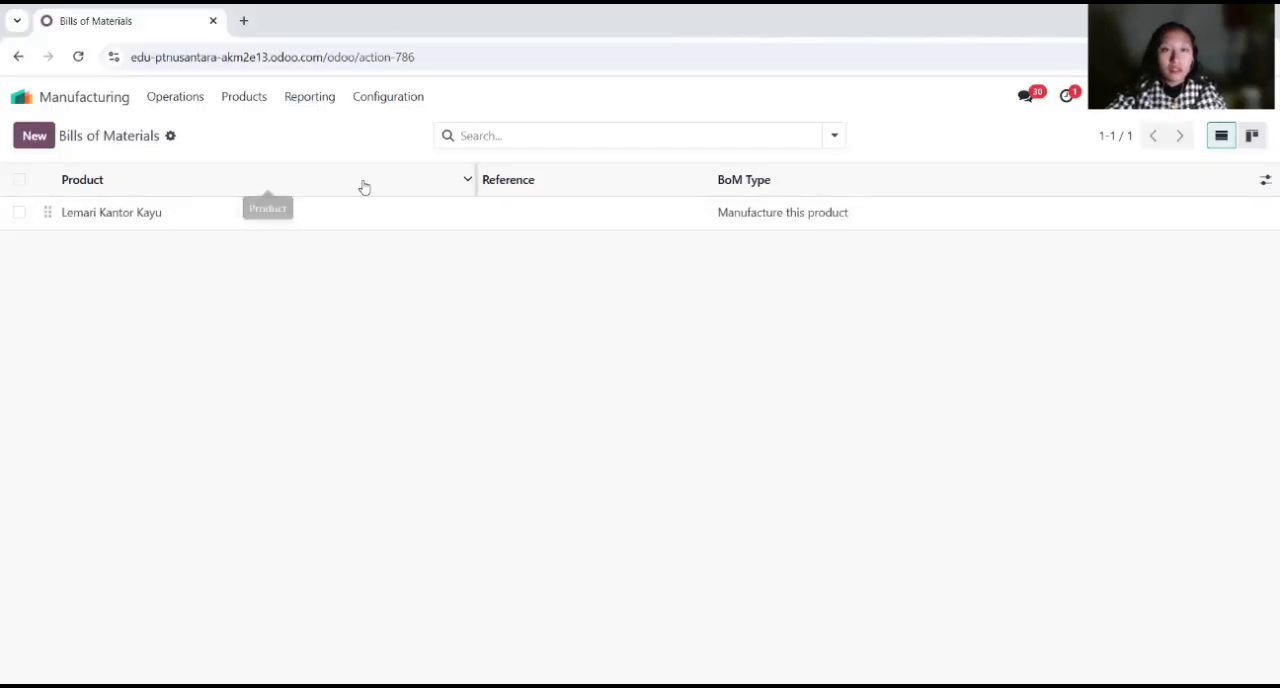
# Step: Create a new manufacturing order and choose Lemari Kantor Kayu as the product to produce
pyautogui.click(168, 101)
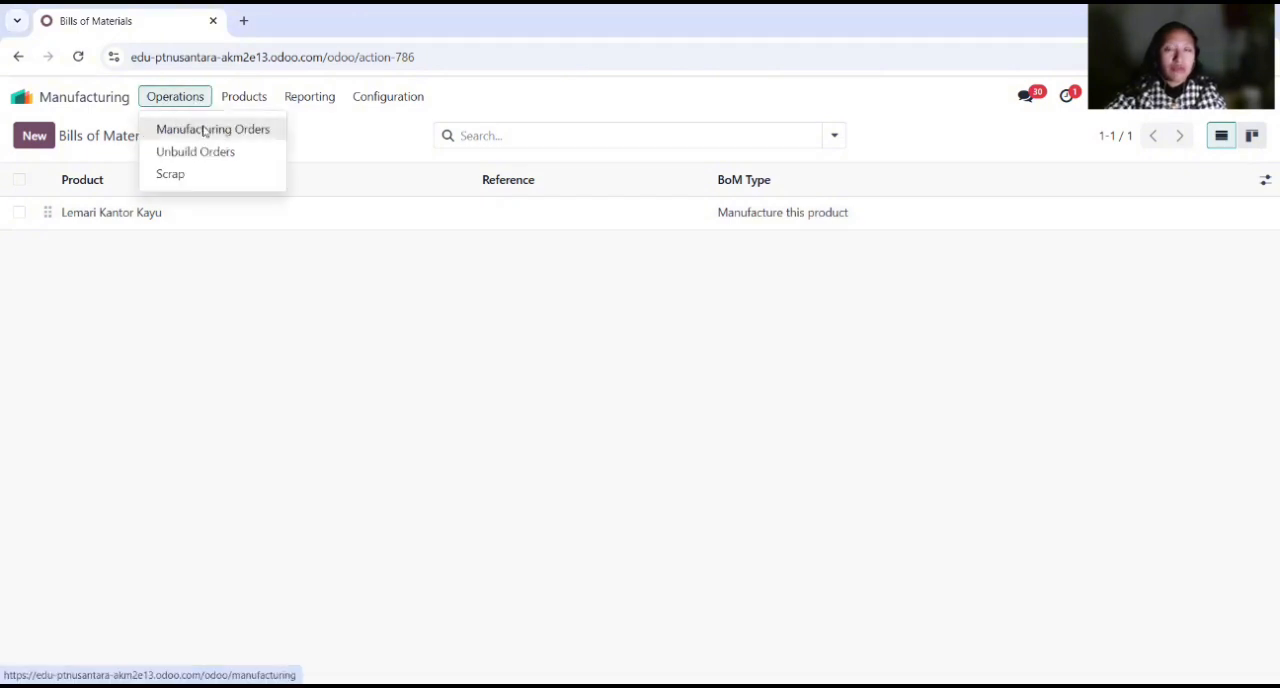
pyautogui.click(206, 128)
pyautogui.click(34, 135)
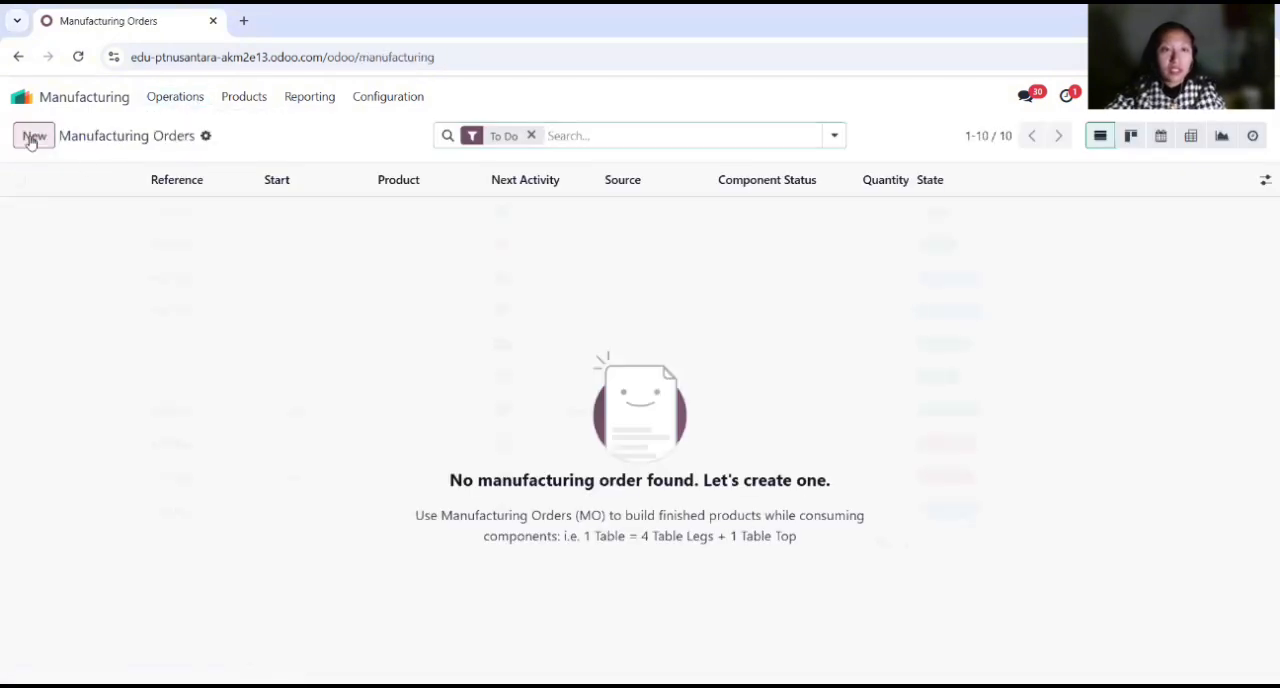
pyautogui.click(262, 275)
pyautogui.write('lemar')
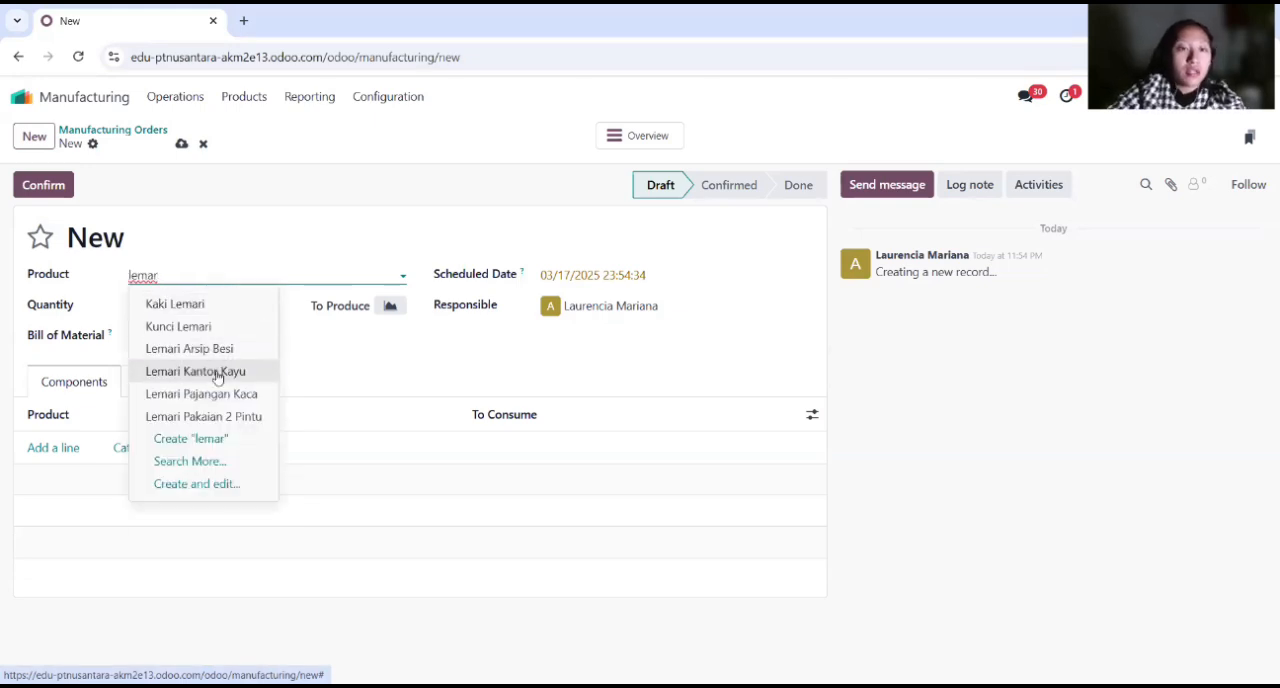
pyautogui.click(217, 372)
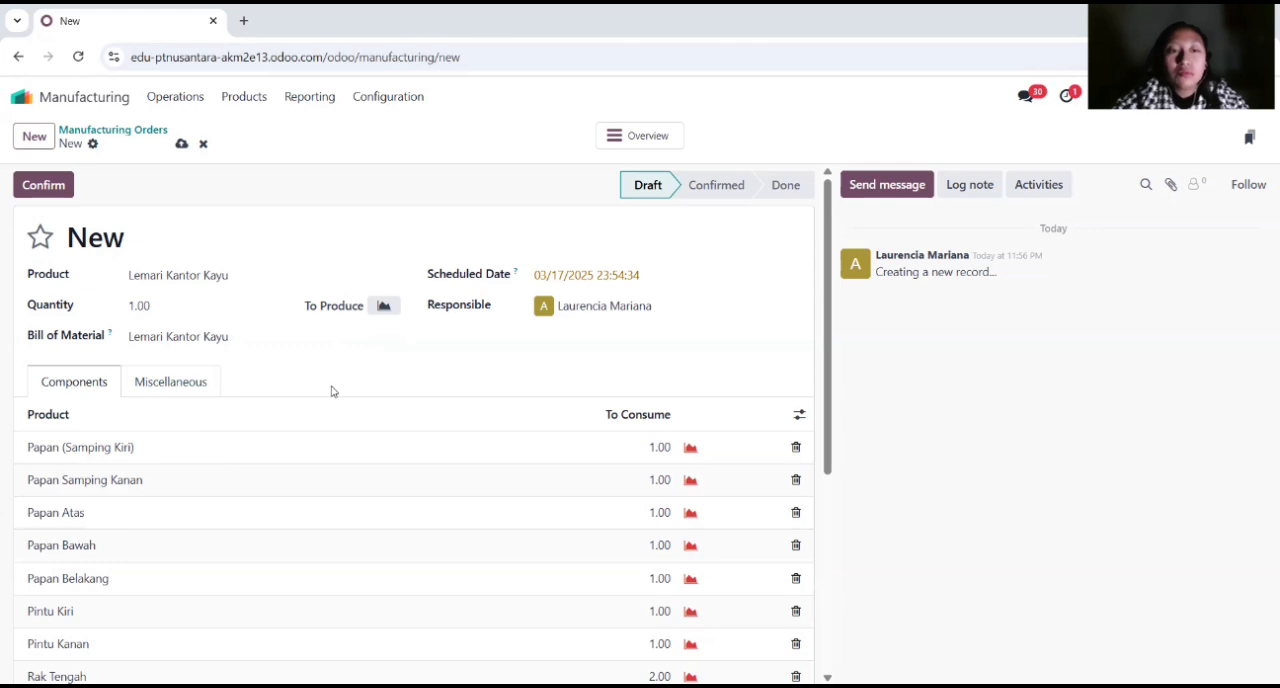
# Step: Review the order's components and apply 03/17/2025 23:54:34 as the scheduled date
pyautogui.scroll(-4, 325, 390)
pyautogui.scroll(5, 323, 386)
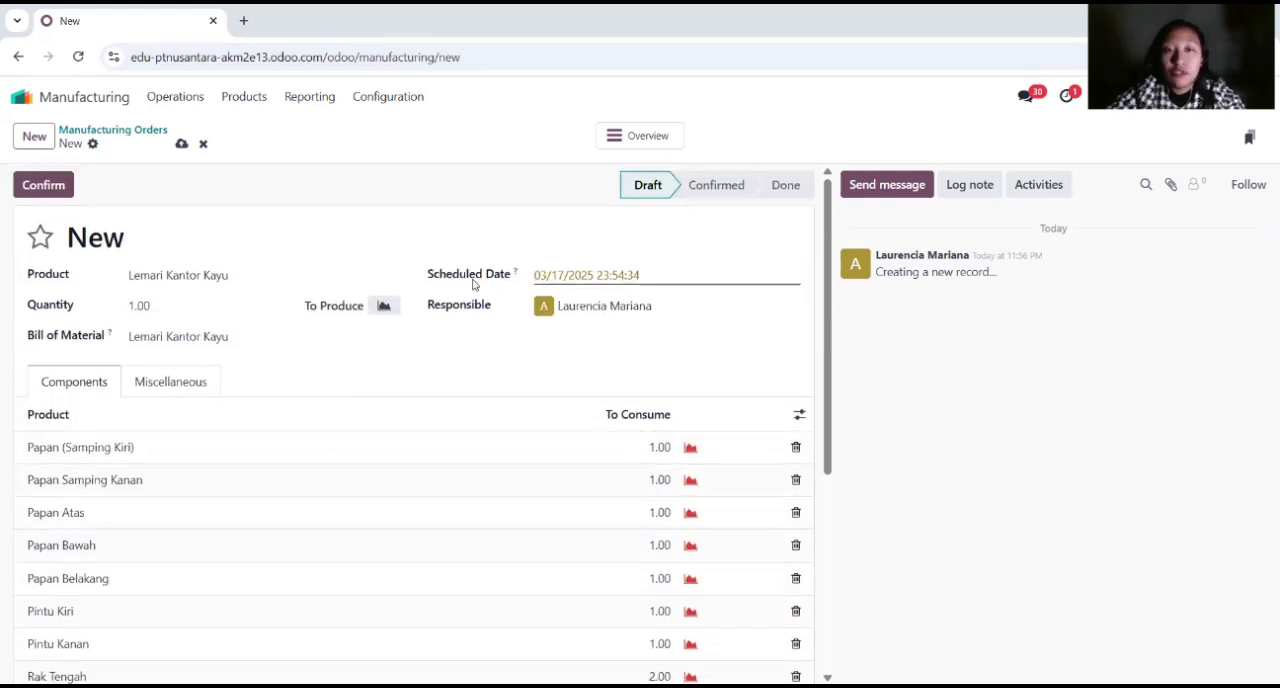
pyautogui.click(646, 276)
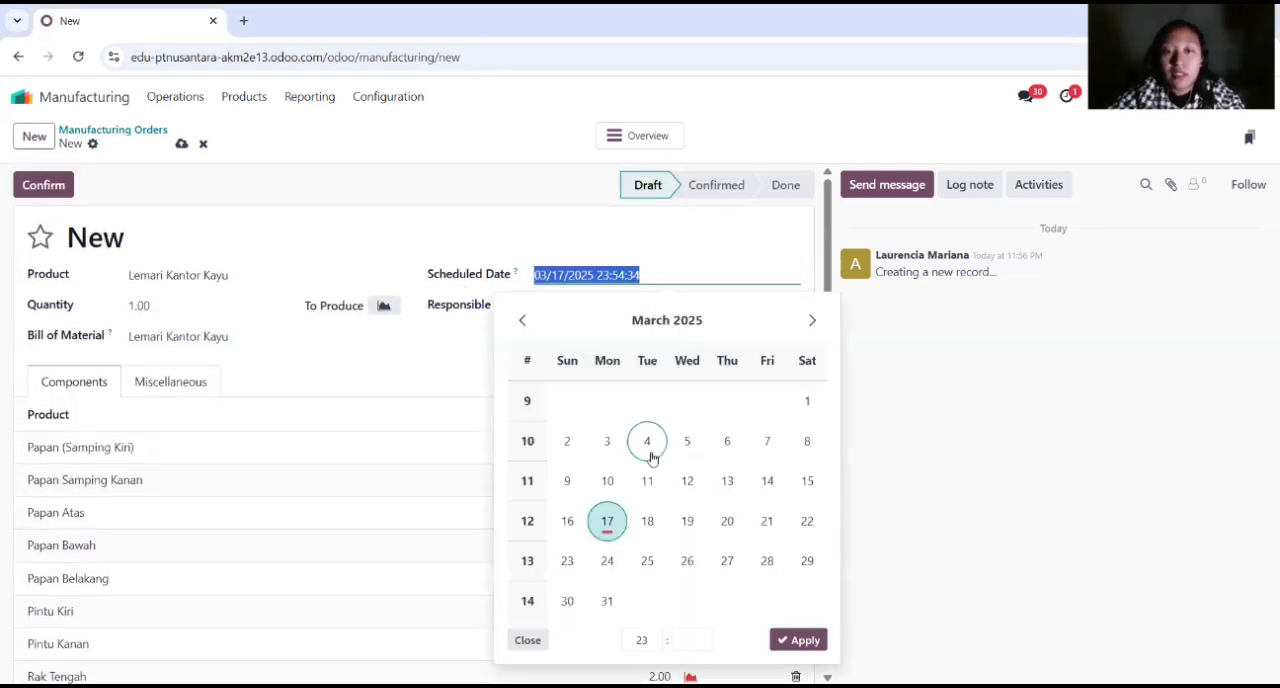
pyautogui.click(803, 643)
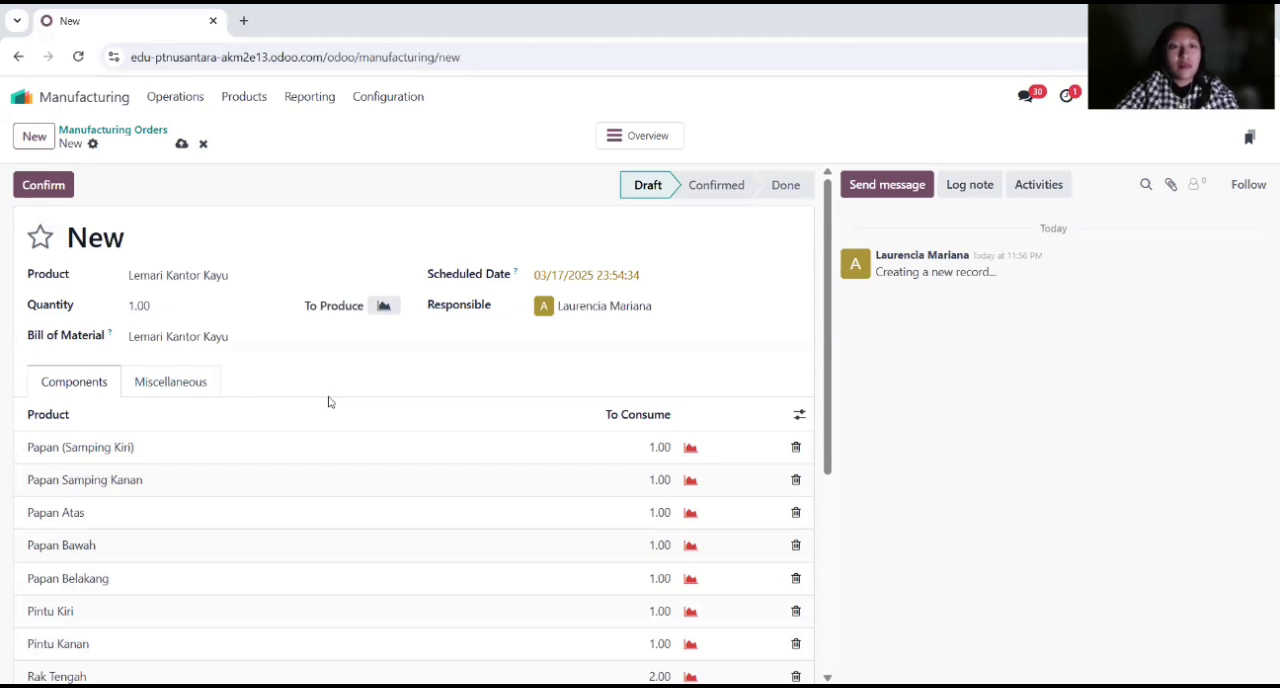
# Step: Confirm the Lemari Kantor Kayu manufacturing order, switch to the Purchase app and start a new purchase order
pyautogui.click(42, 188)
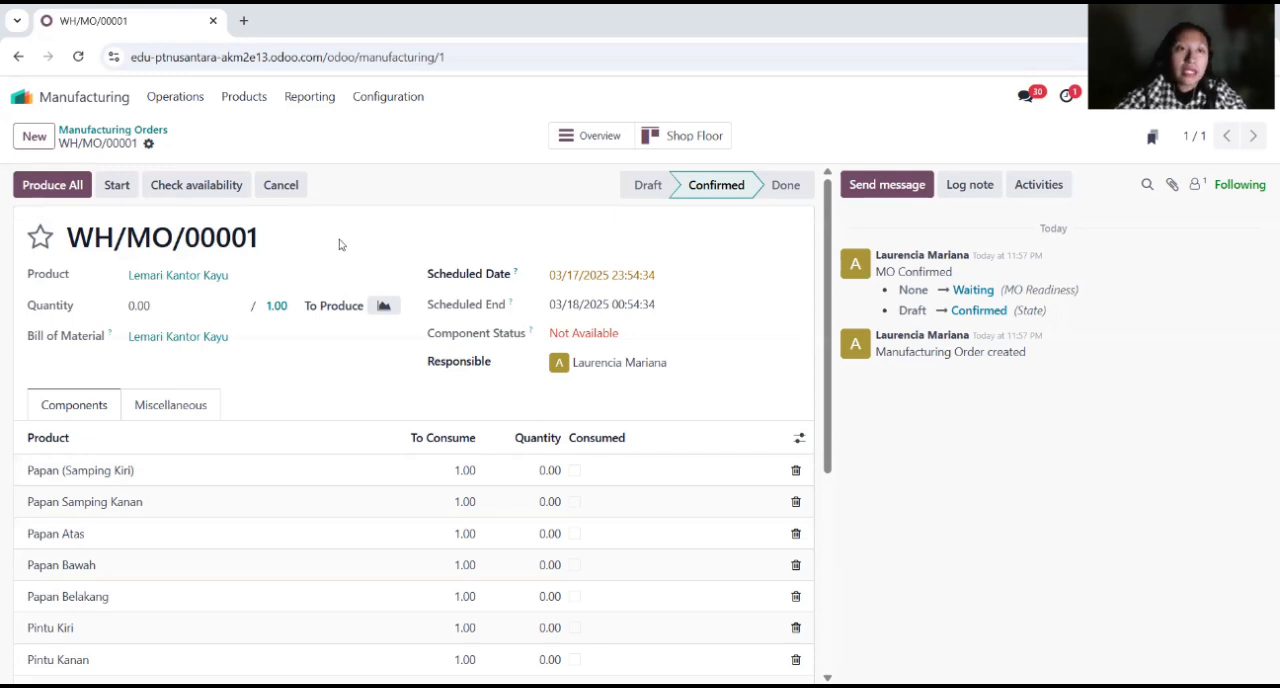
pyautogui.click(35, 97)
pyautogui.click(469, 405)
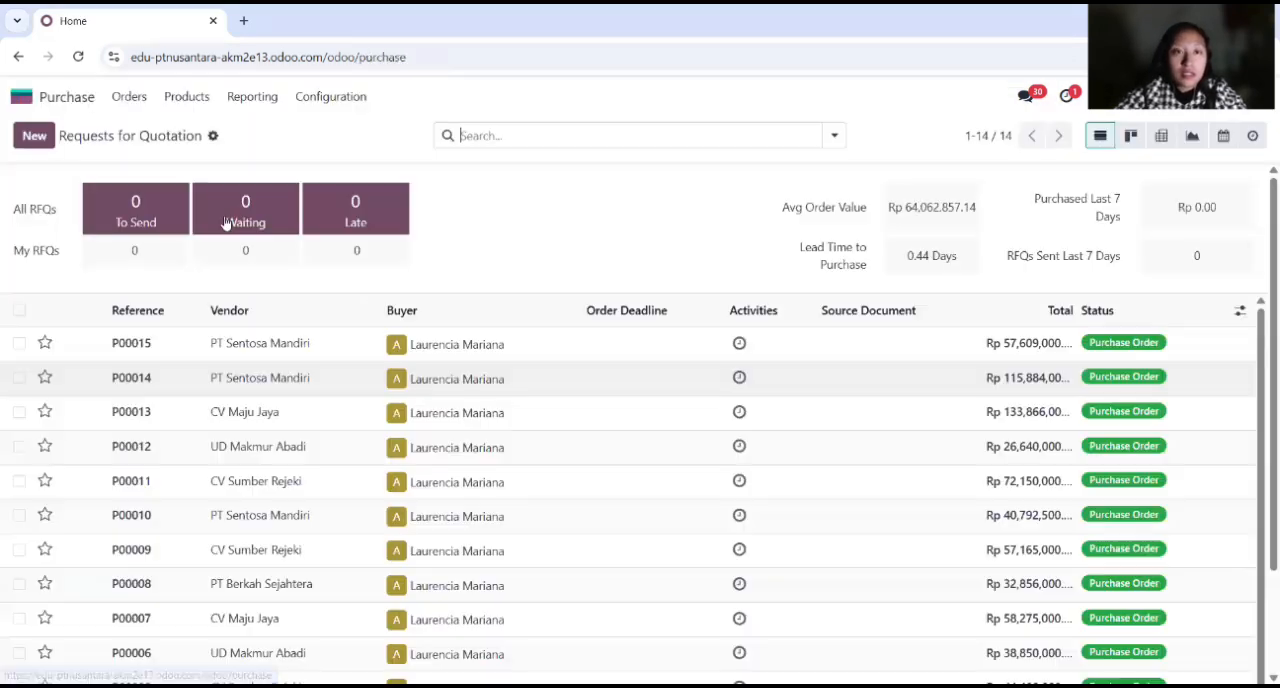
pyautogui.click(129, 99)
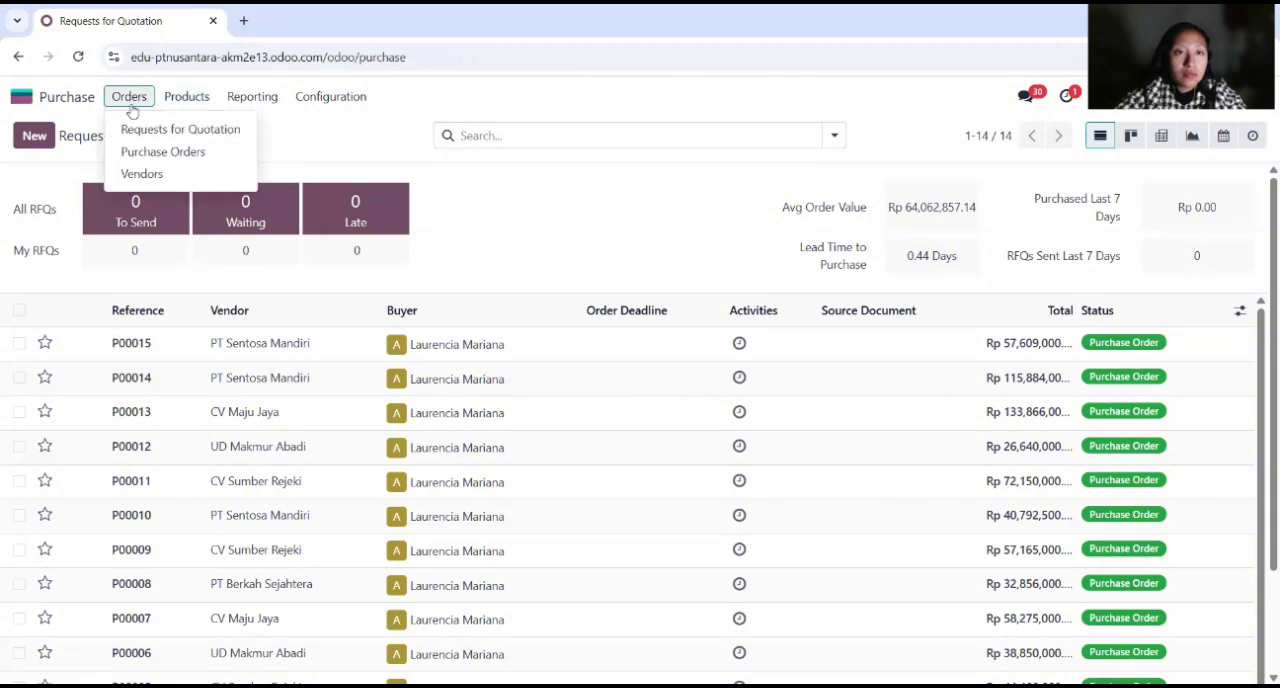
pyautogui.click(165, 151)
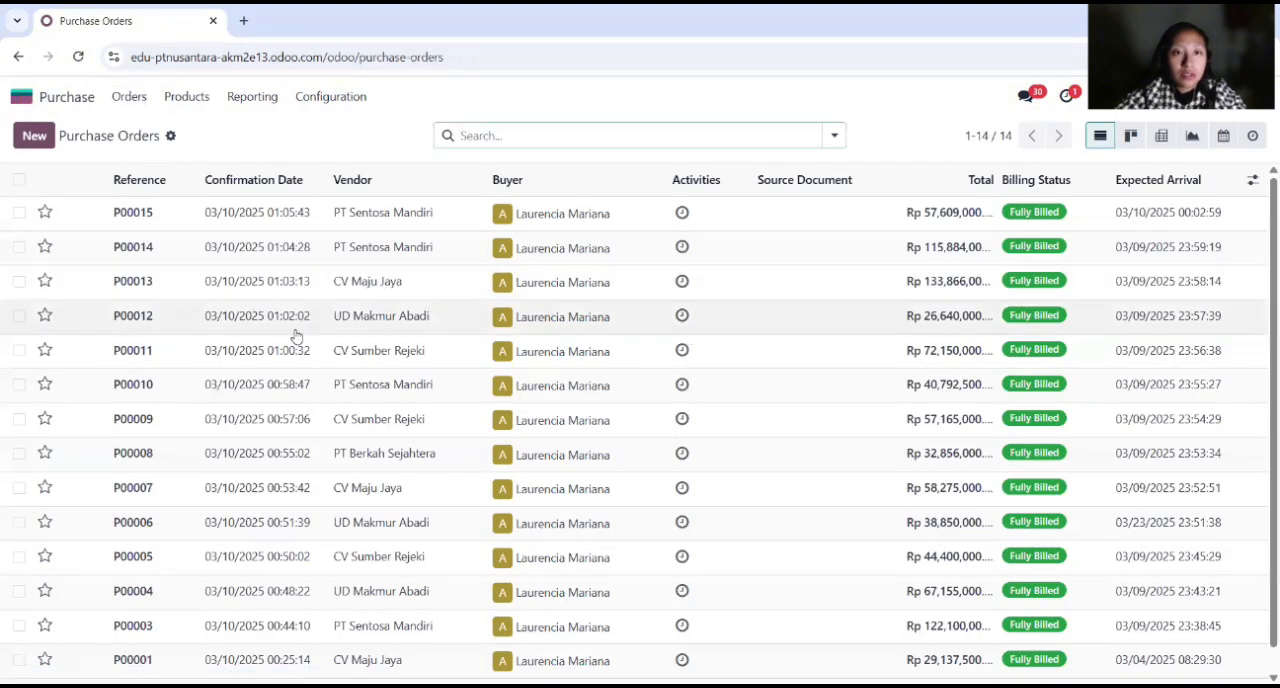
pyautogui.click(34, 136)
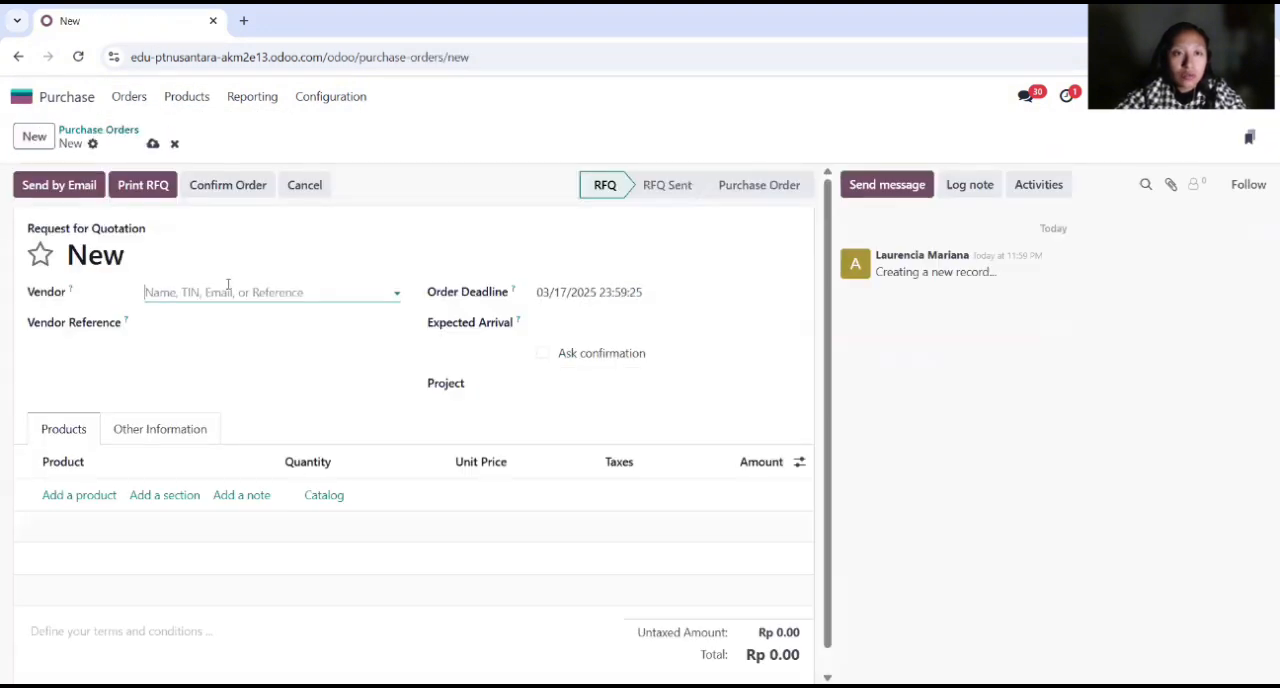
# Step: Choose CV Maju Jaya as the purchase order's vendor and set the expected arrival to 03/18/2025 00:00:00
pyautogui.click(228, 285)
pyautogui.click(240, 389)
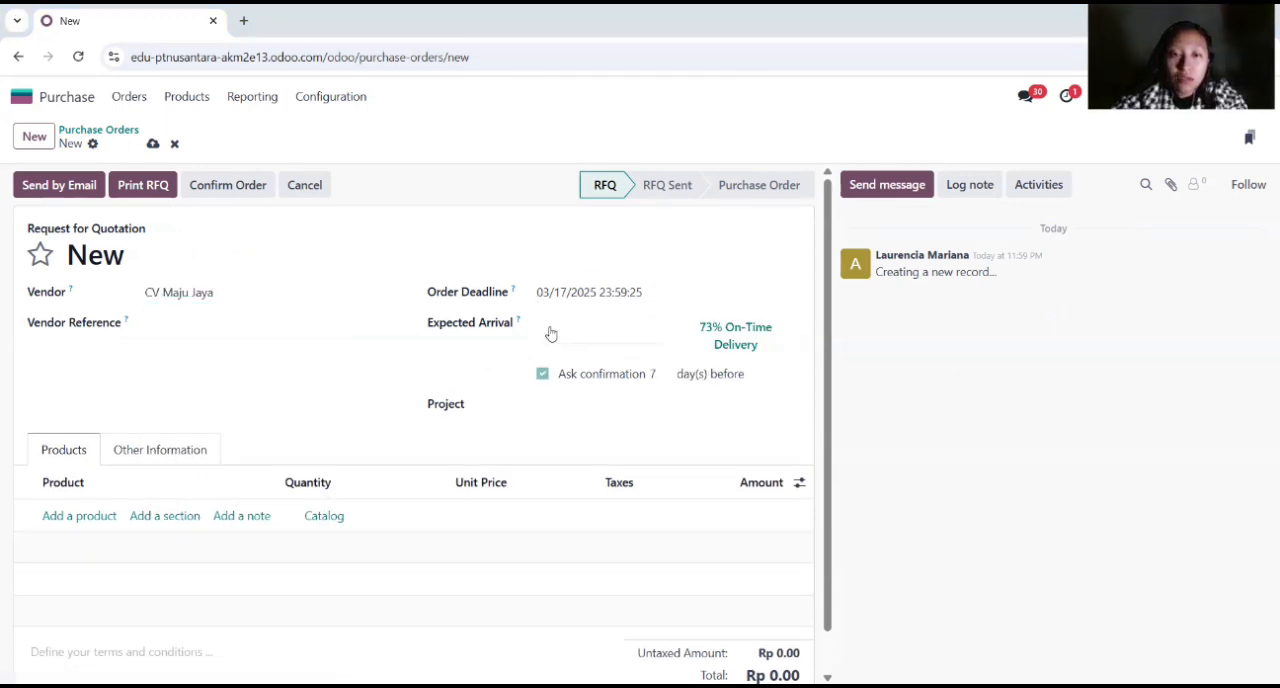
pyautogui.click(564, 328)
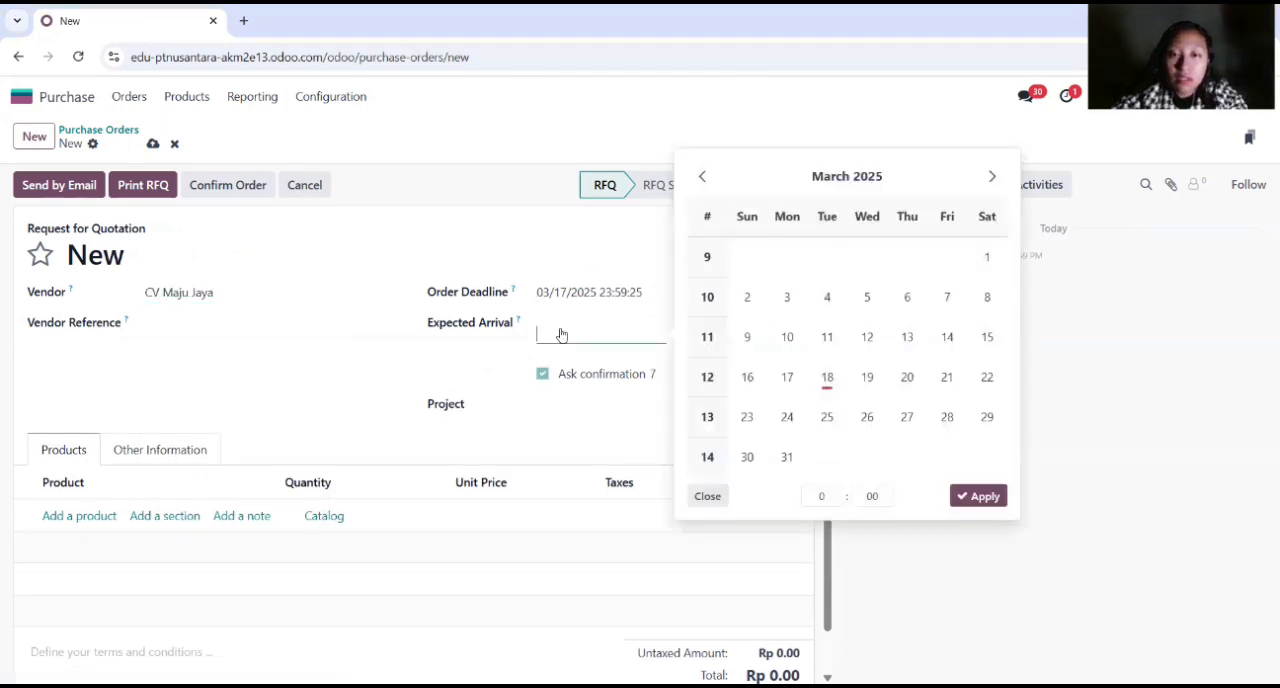
pyautogui.click(827, 378)
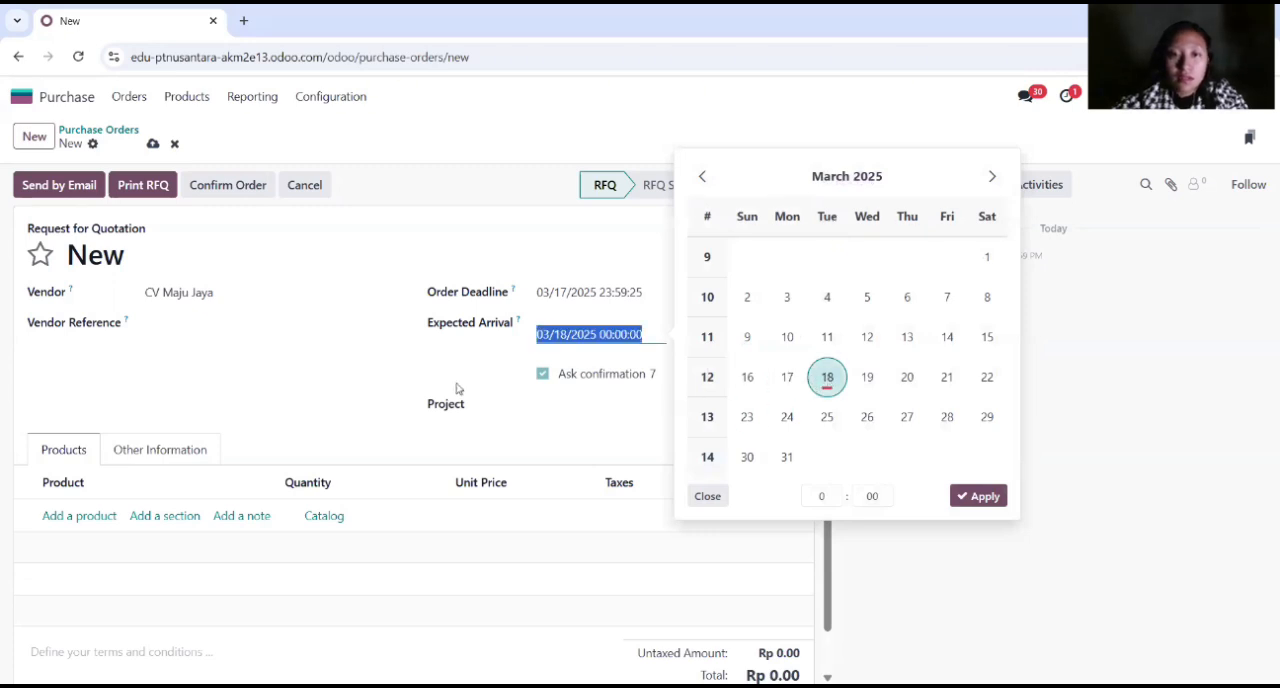
pyautogui.click(368, 384)
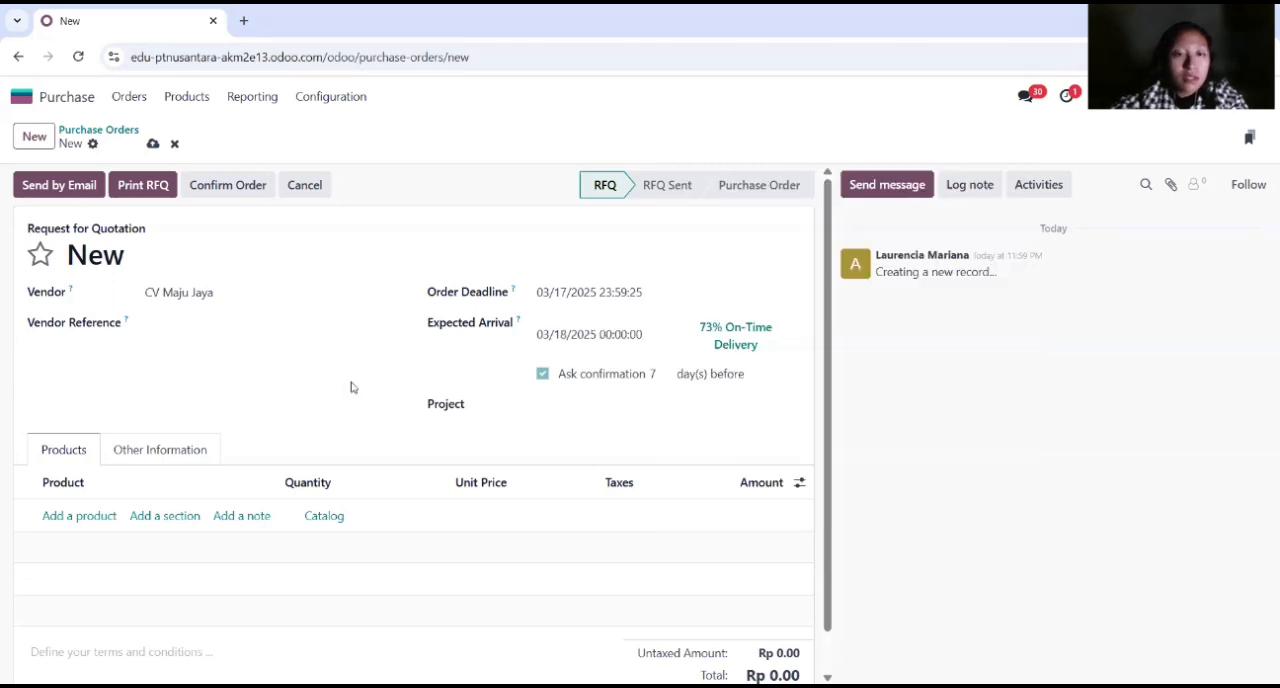
# Step: Add Papan (Samping Kiri) with a quantity of 20 as the first product line of the purchase order
pyautogui.click(80, 515)
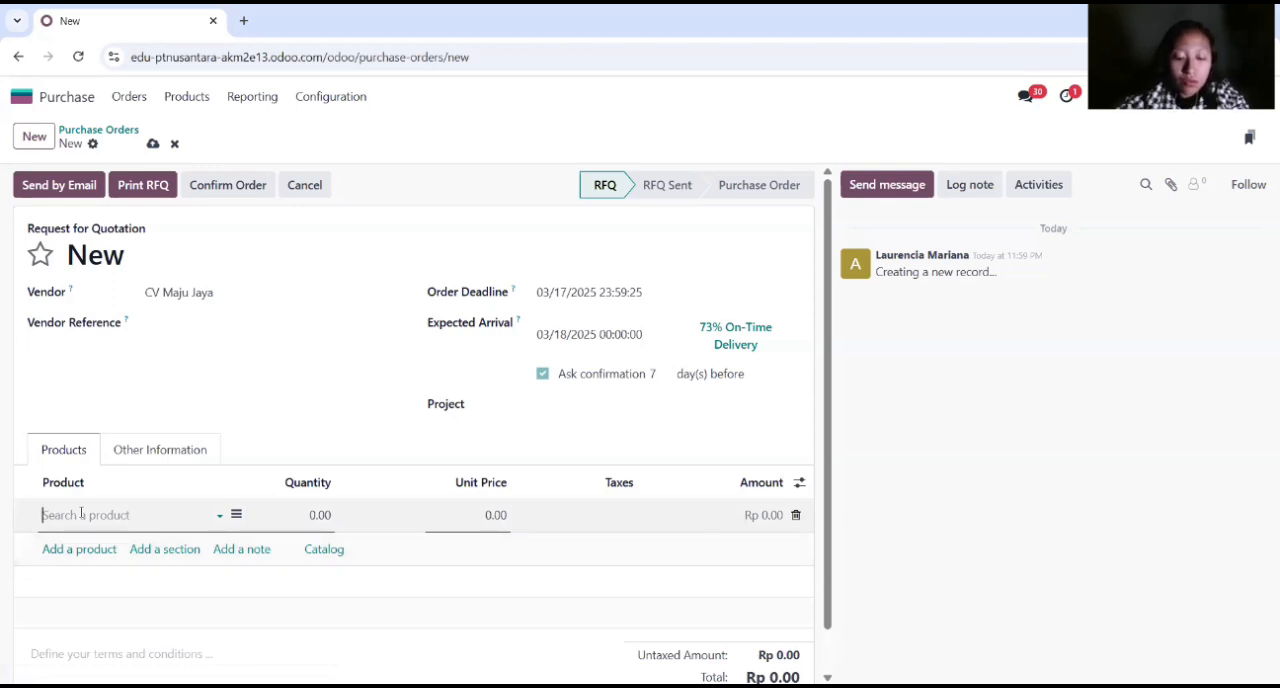
pyautogui.write('papan')
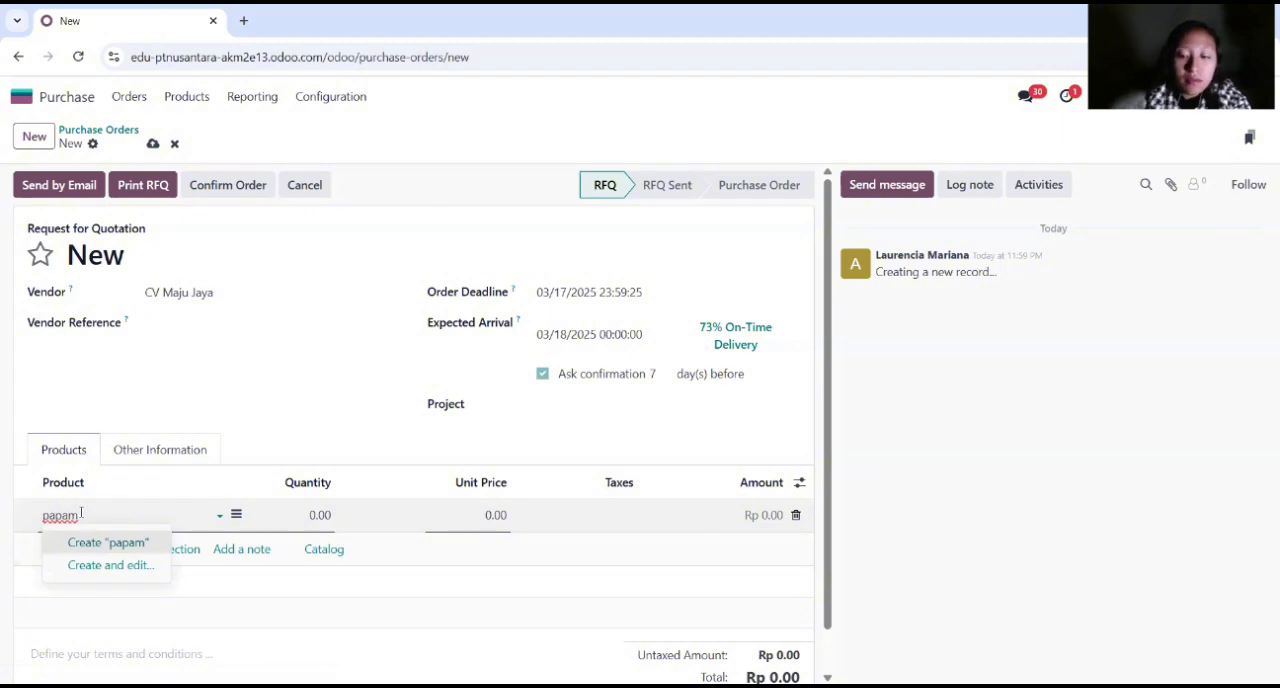
pyautogui.write('n')
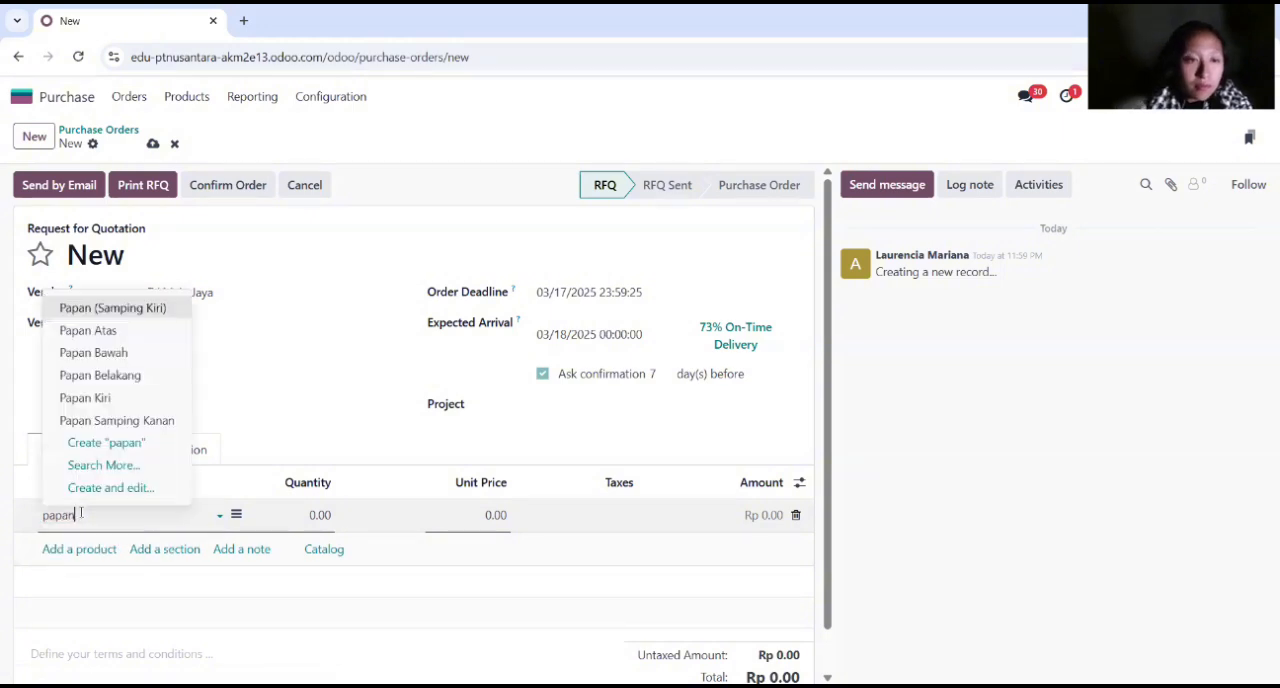
pyautogui.click(114, 306)
pyautogui.write('20')
pyautogui.press('Return')
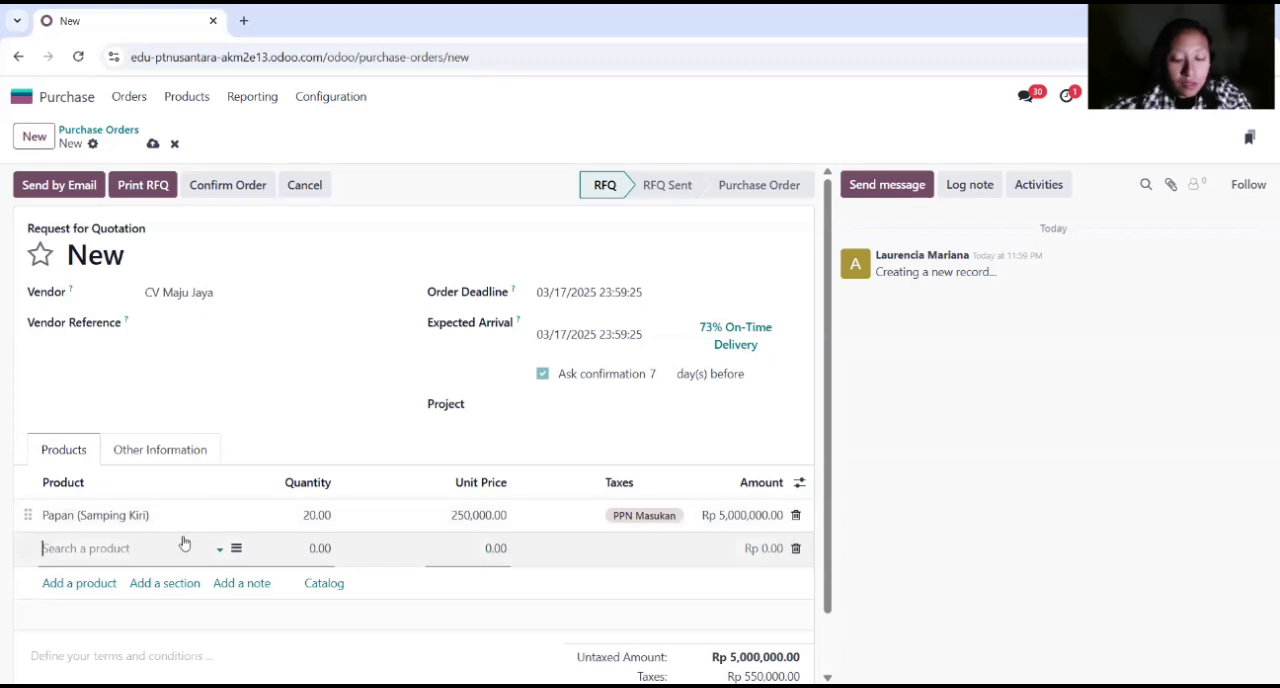
# Step: Add Papan Samping Kanan to the purchase order with a quantity of 20
pyautogui.write('papan sa')
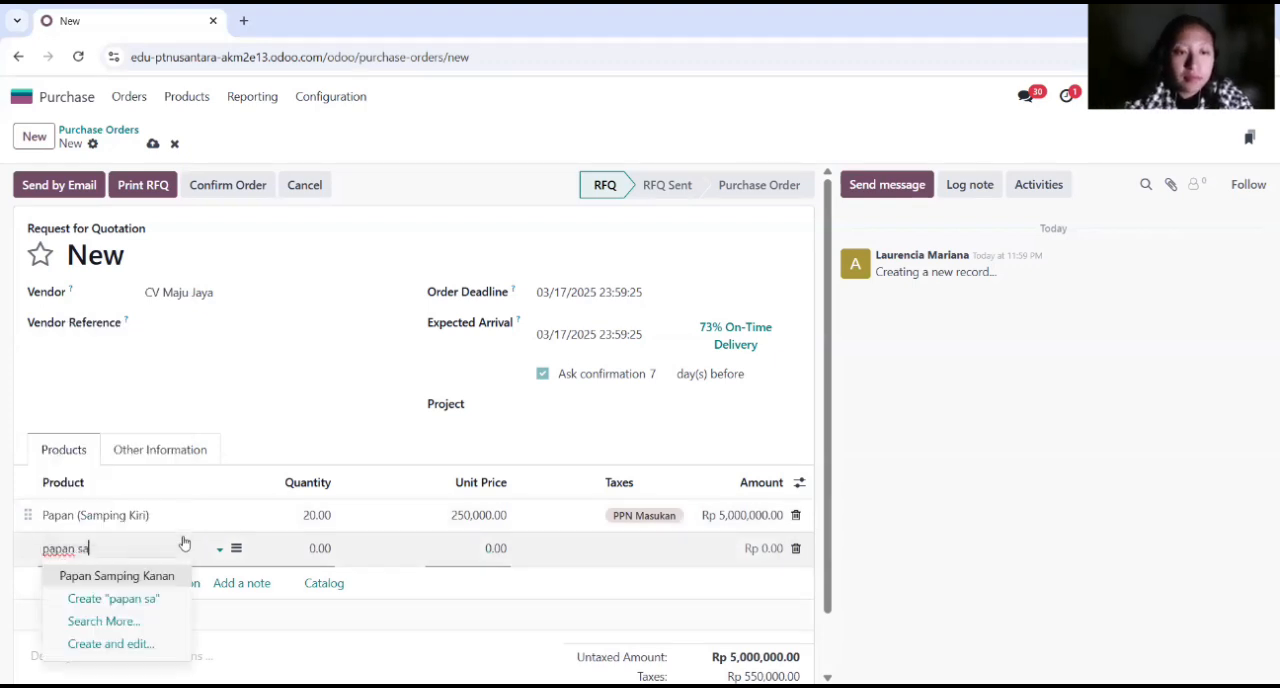
pyautogui.click(163, 576)
pyautogui.click(327, 550)
pyautogui.write('20')
pyautogui.press('Return')
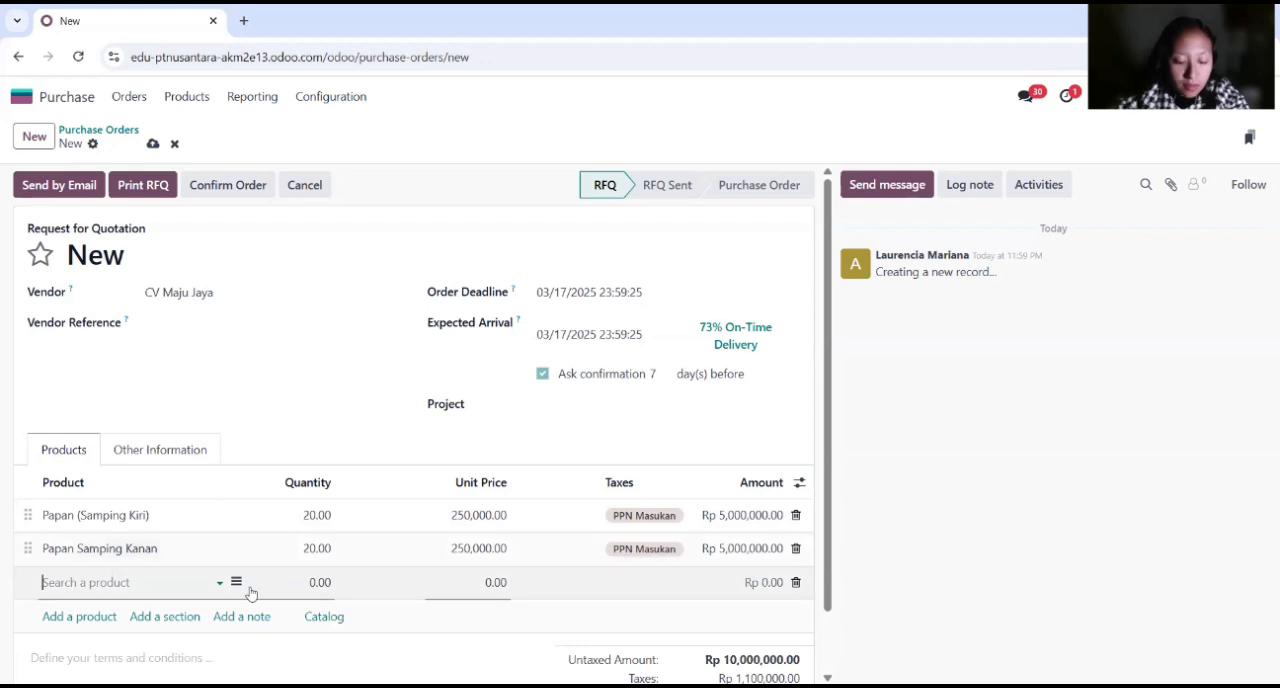
# Step: Add Papan Atas to the purchase order with a quantity of 20
pyautogui.write('papan atas')
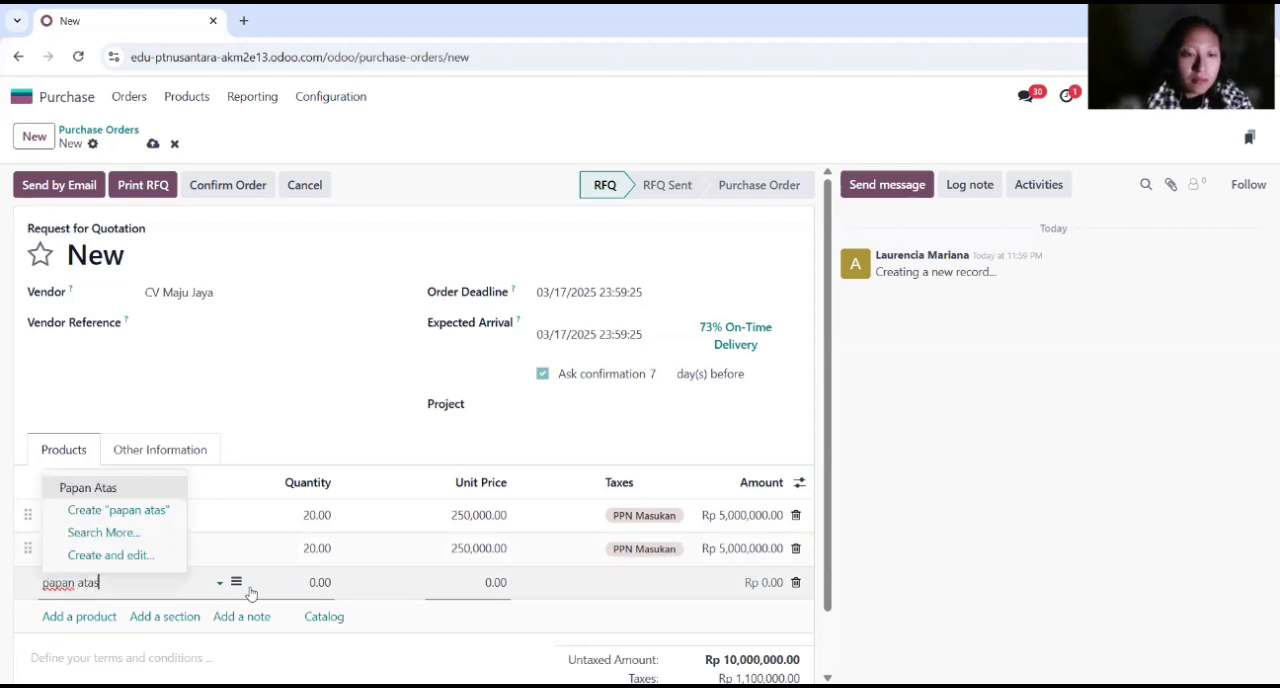
pyautogui.click(146, 497)
pyautogui.click(316, 581)
pyautogui.write('20')
pyautogui.press('Return')
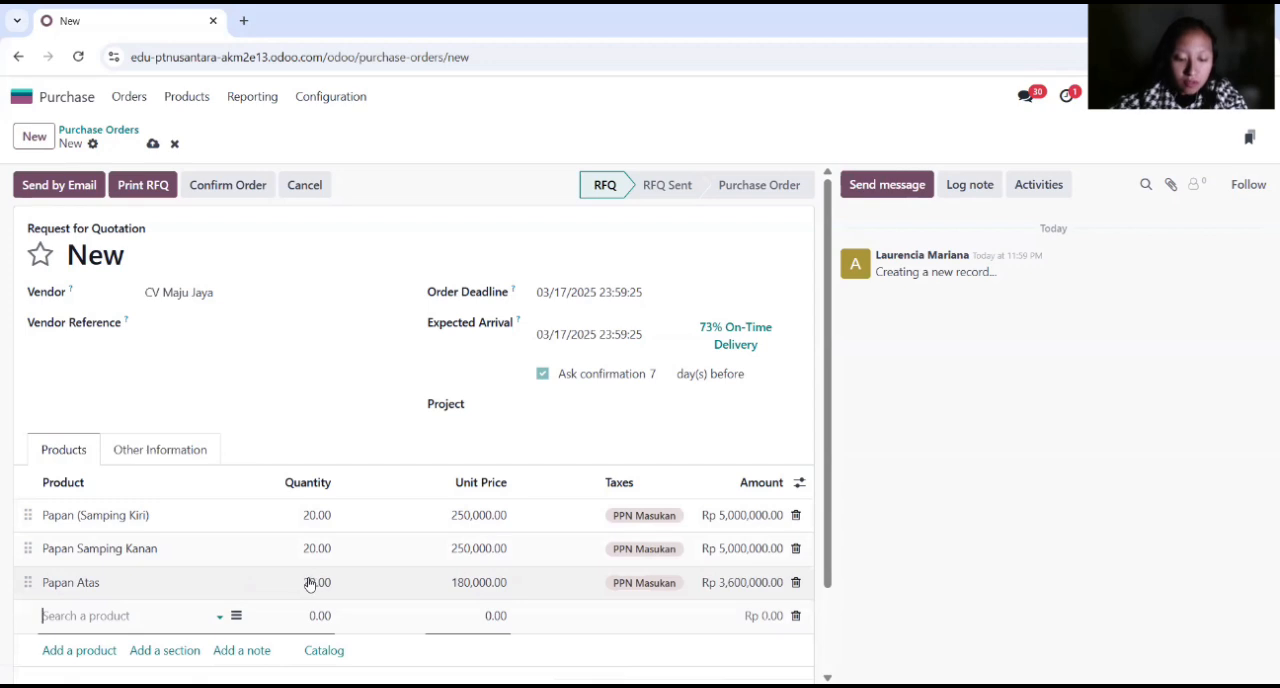
# Step: Add Papan Bawah to the purchase order with a quantity of 20
pyautogui.write('Papan bawah')
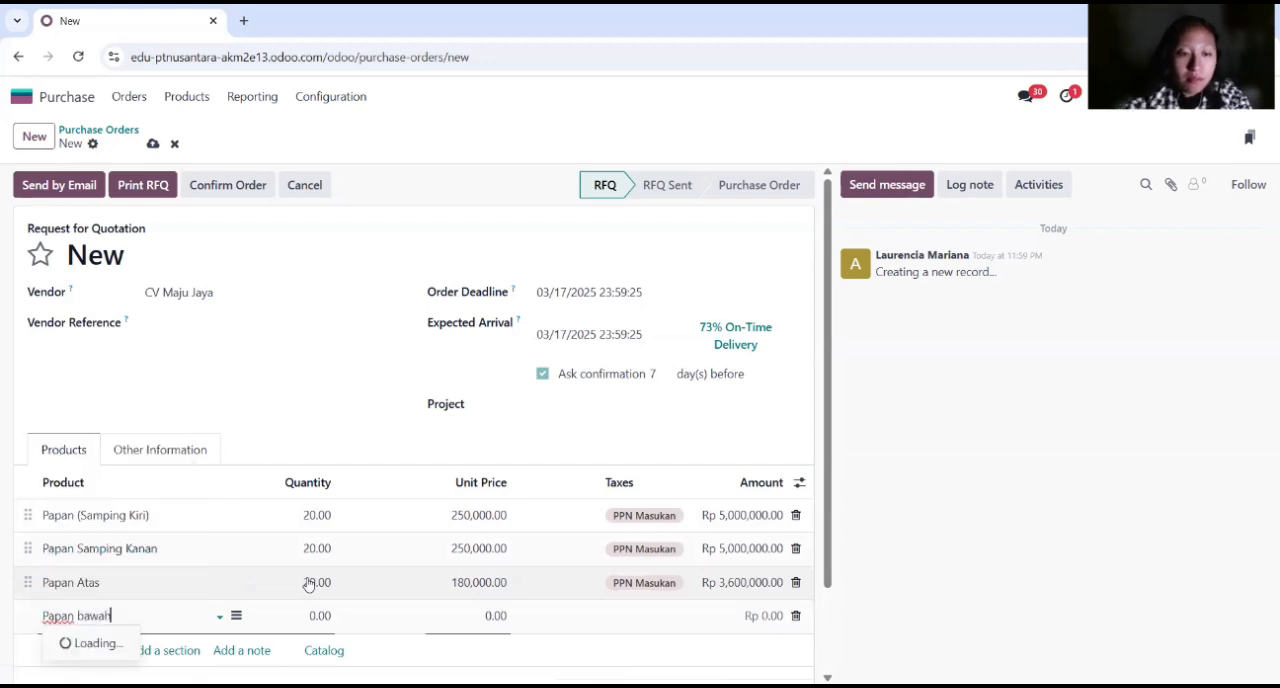
pyautogui.click(183, 521)
pyautogui.click(318, 616)
pyautogui.write('20')
pyautogui.press('Return')
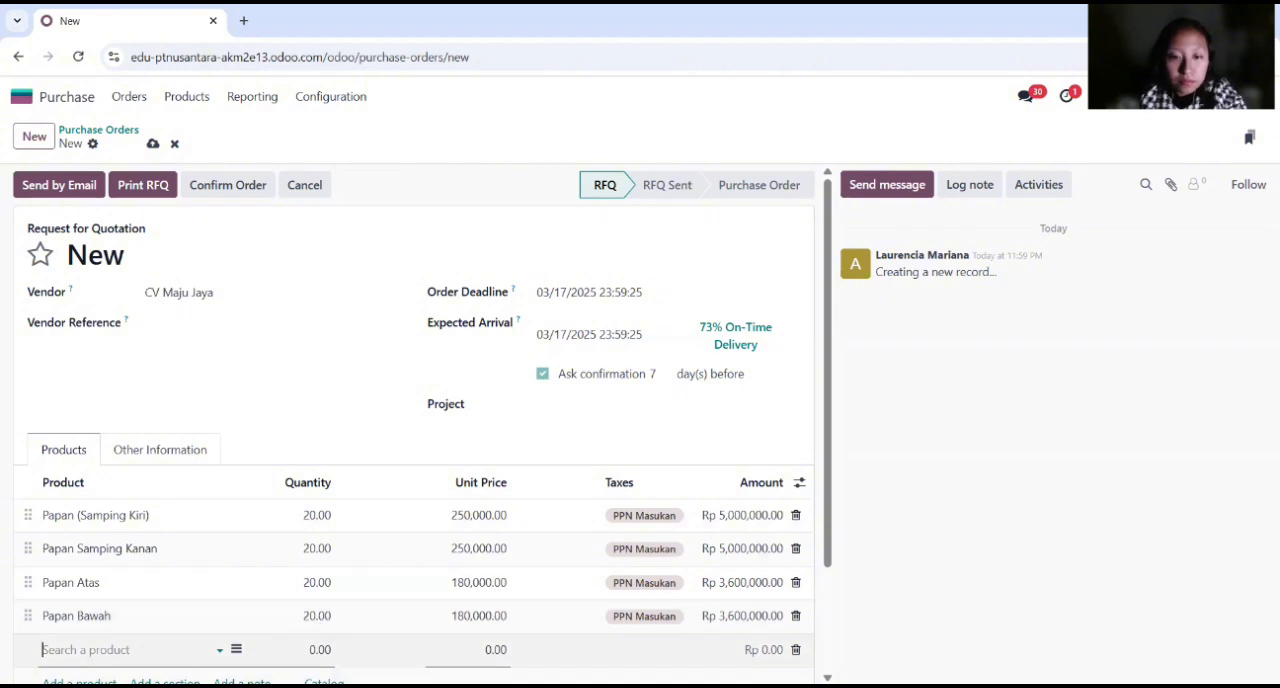
# Step: Add Papan Belakang to the purchase order with a quantity of 20
pyautogui.scroll(-1, 241, 566)
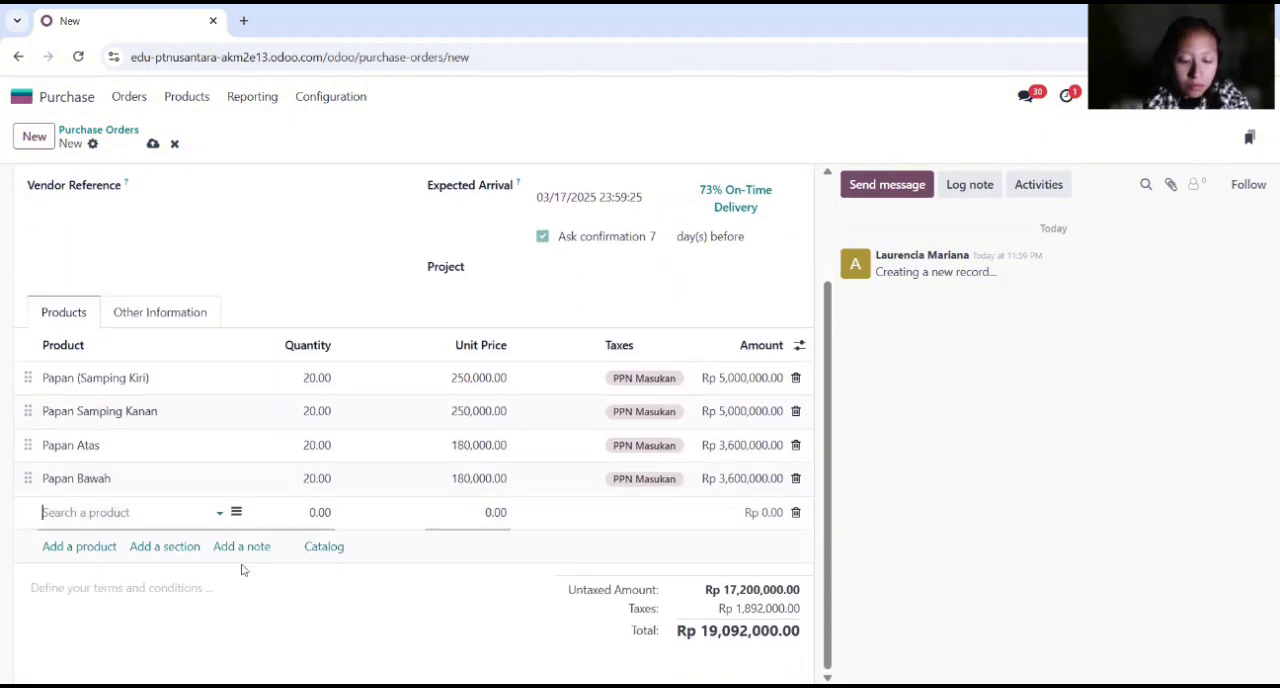
pyautogui.write('Papan belaka')
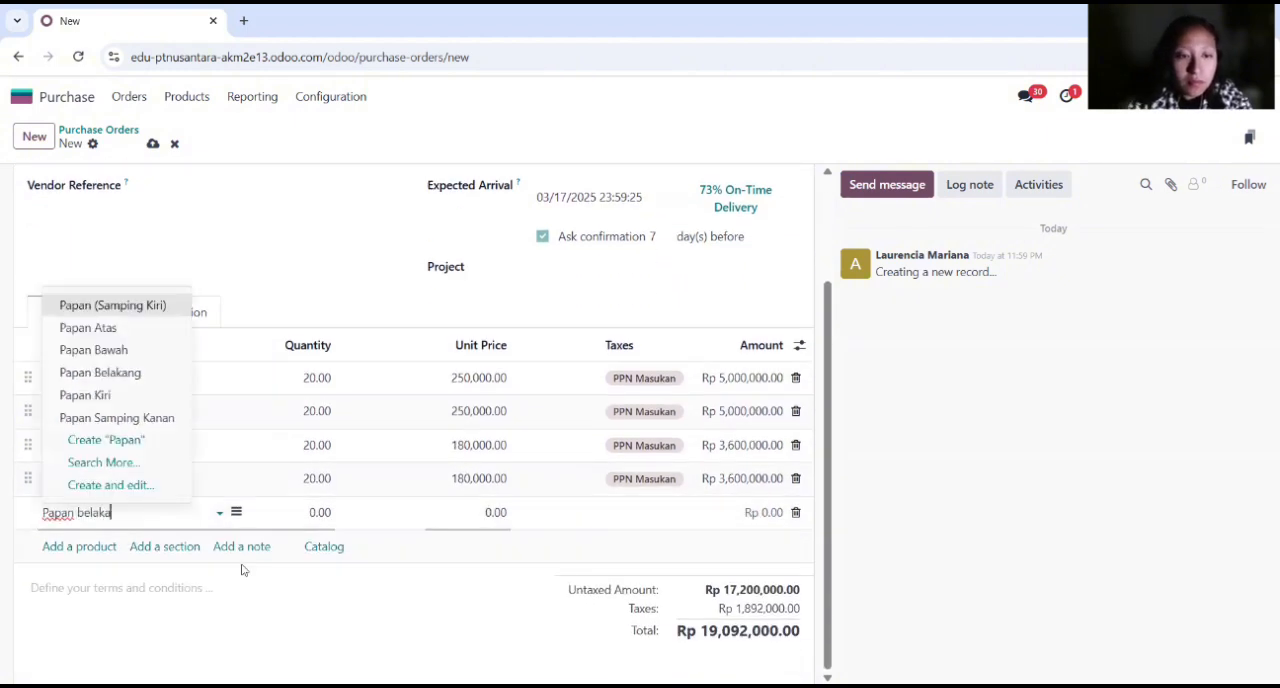
pyautogui.write('ng')
pyautogui.click(190, 537)
pyautogui.click(320, 512)
pyautogui.write('20')
pyautogui.press('Return')
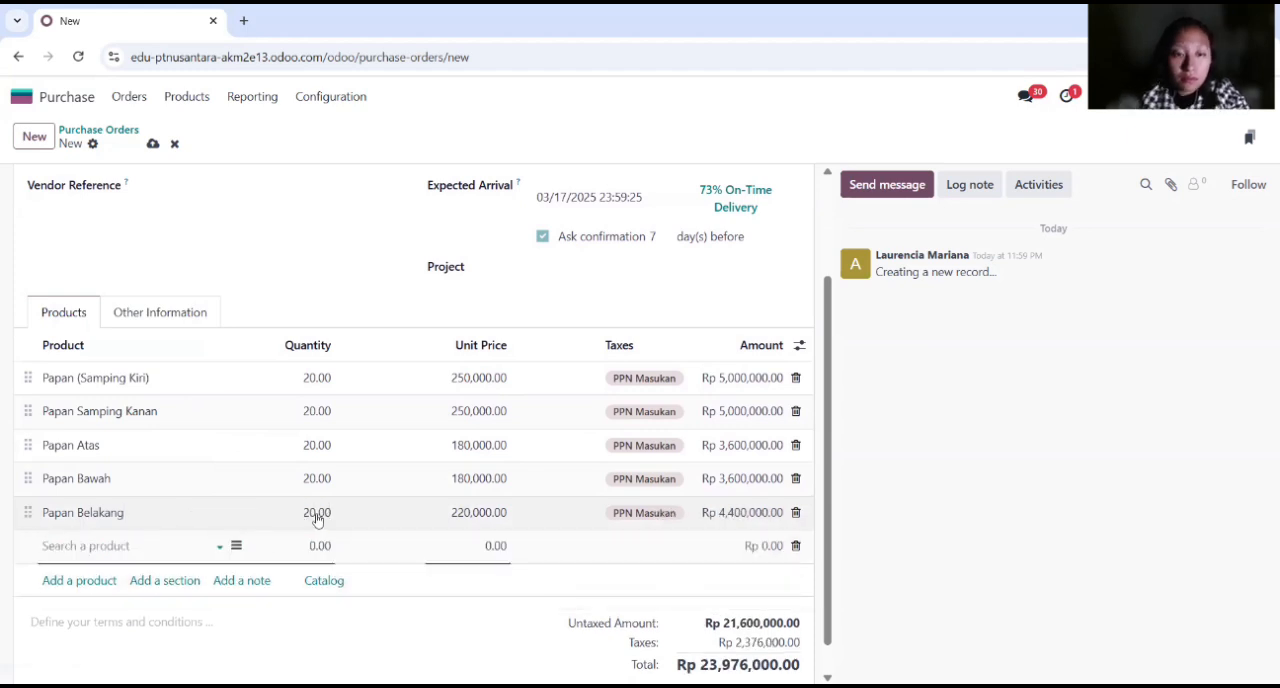
# Step: Add Pintu Kiri to the purchase order with a quantity of 20
pyautogui.click(138, 549)
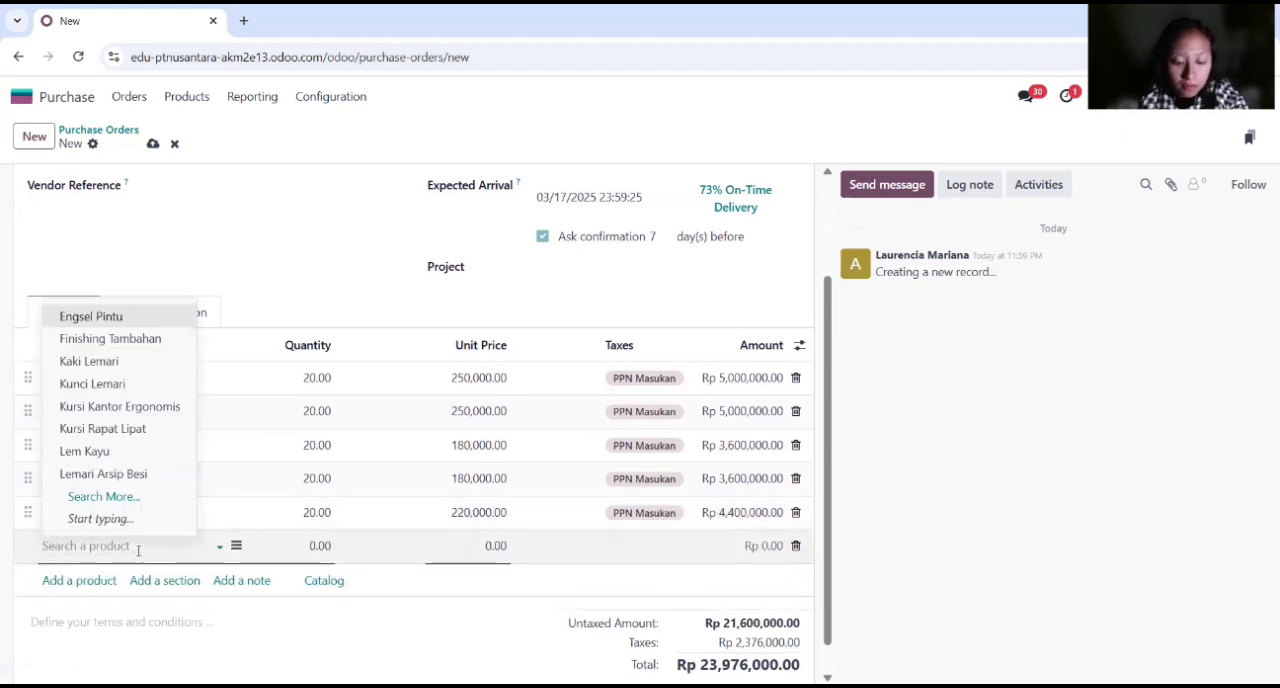
pyautogui.write('pintu')
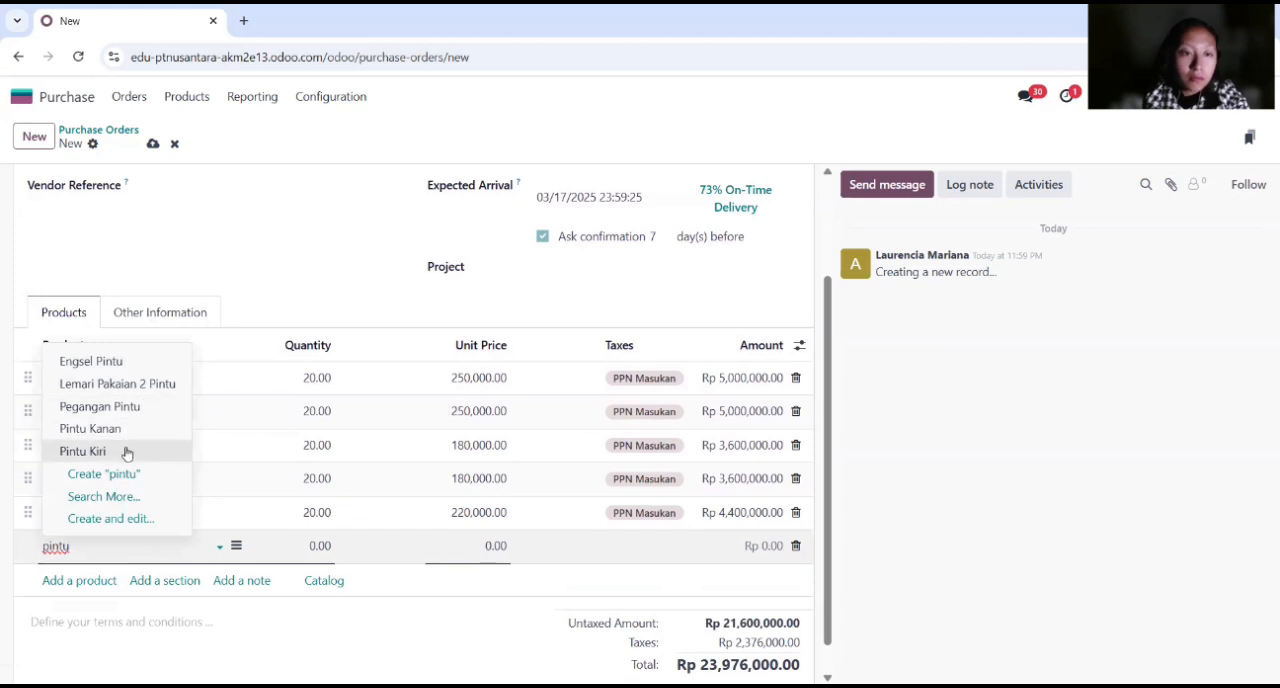
pyautogui.click(127, 452)
pyautogui.click(325, 545)
pyautogui.press('BackSpace')
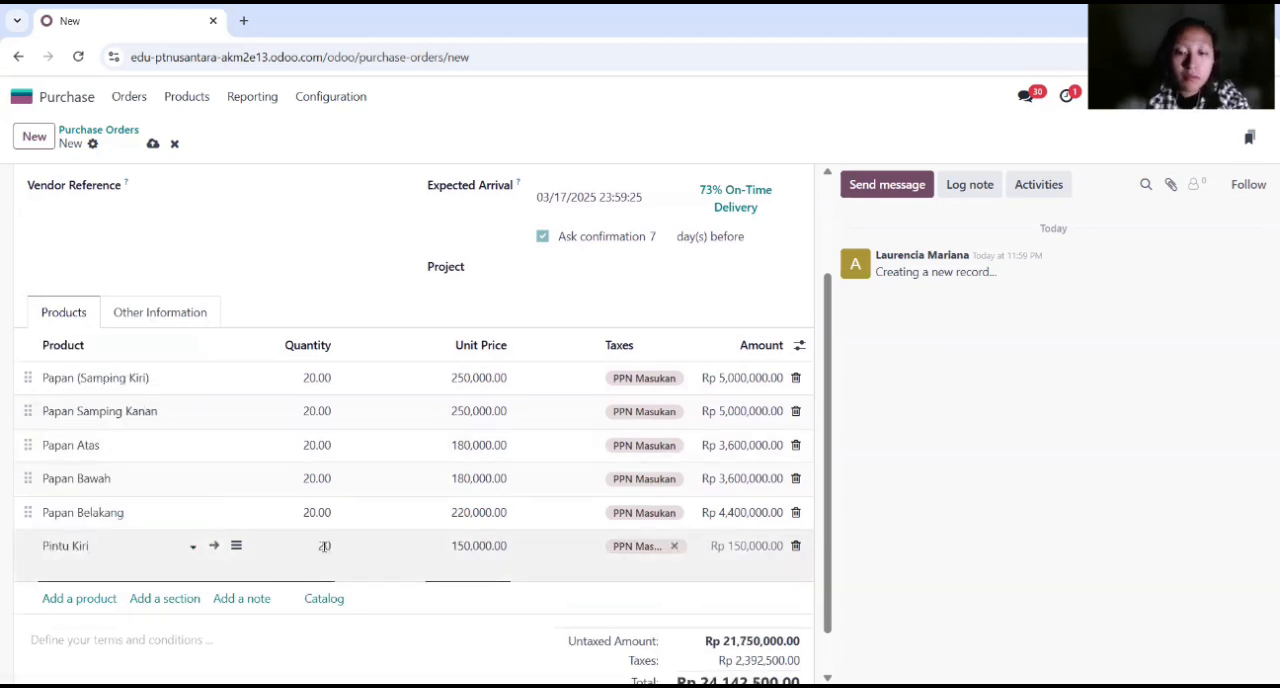
pyautogui.press('Return')
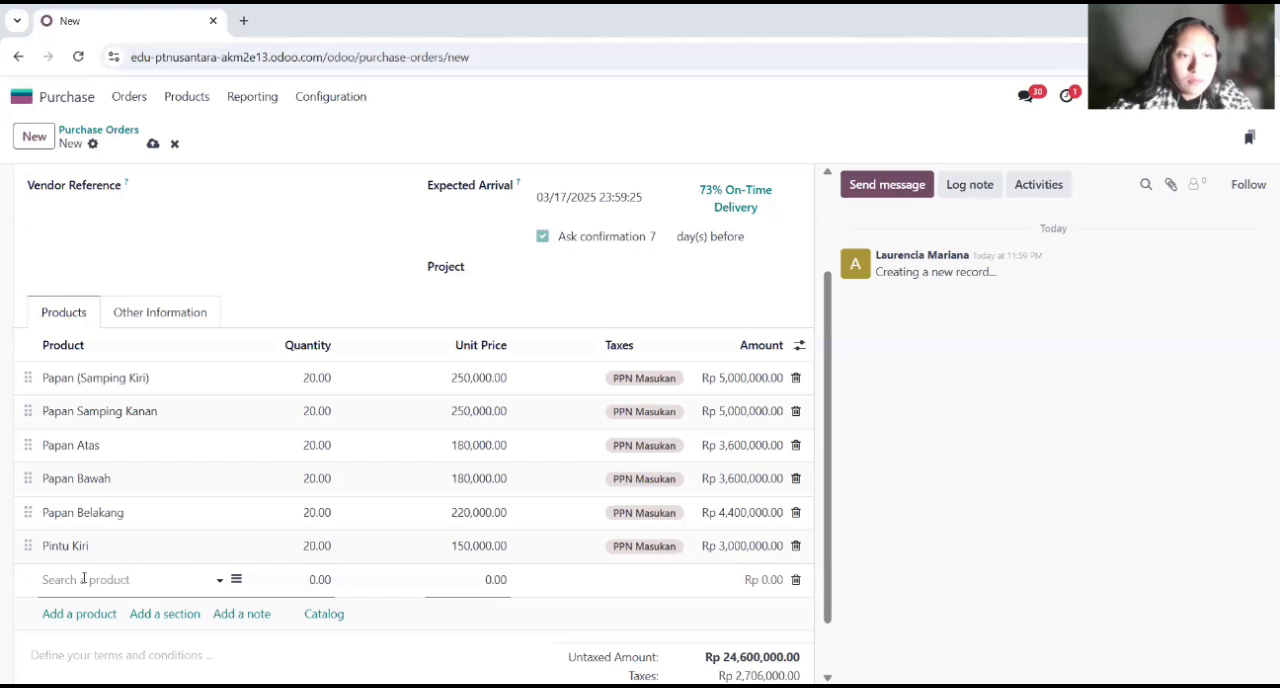
# Step: Add Pintu Kanan to the purchase order with its default quantity
pyautogui.click(84, 579)
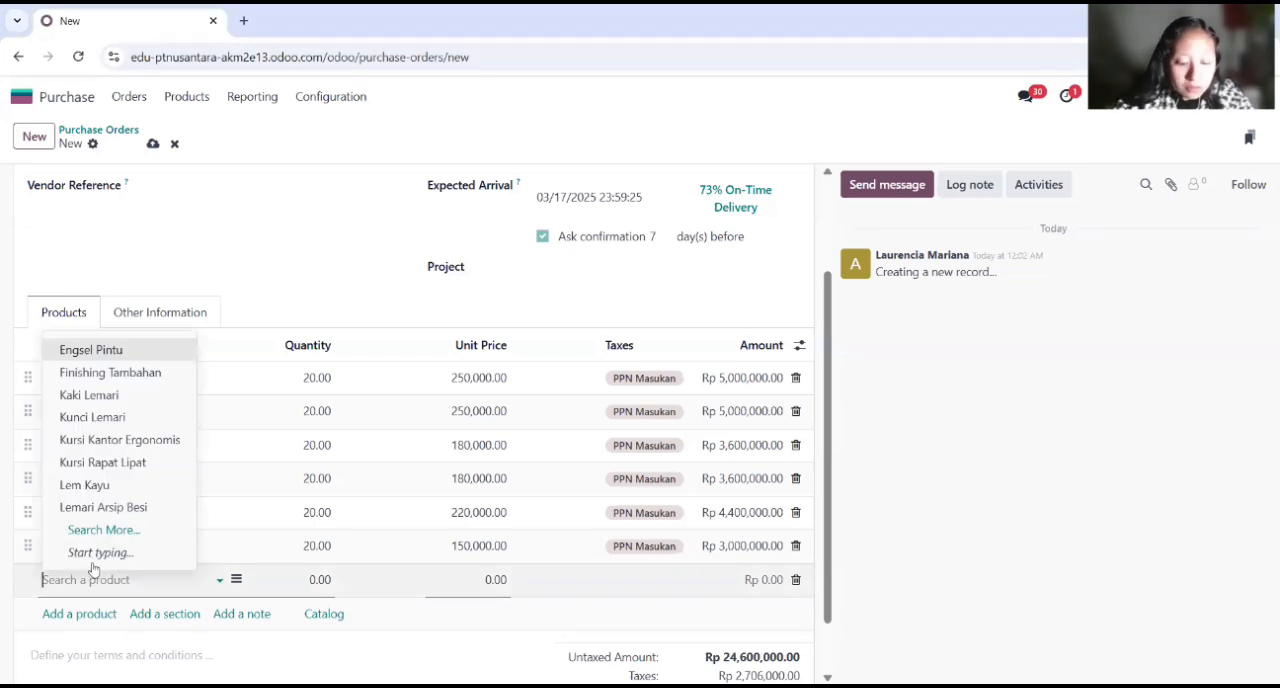
pyautogui.write('pintu ka')
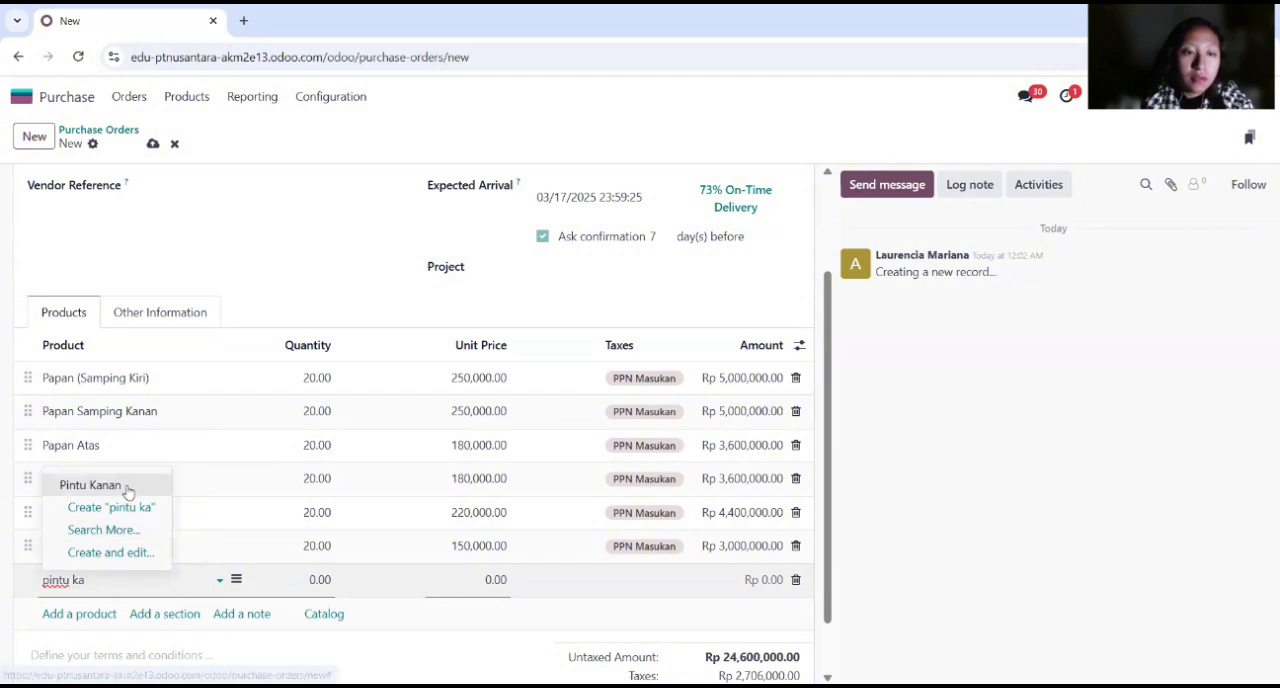
pyautogui.press('Return')
pyautogui.click(325, 579)
pyautogui.press('Return')
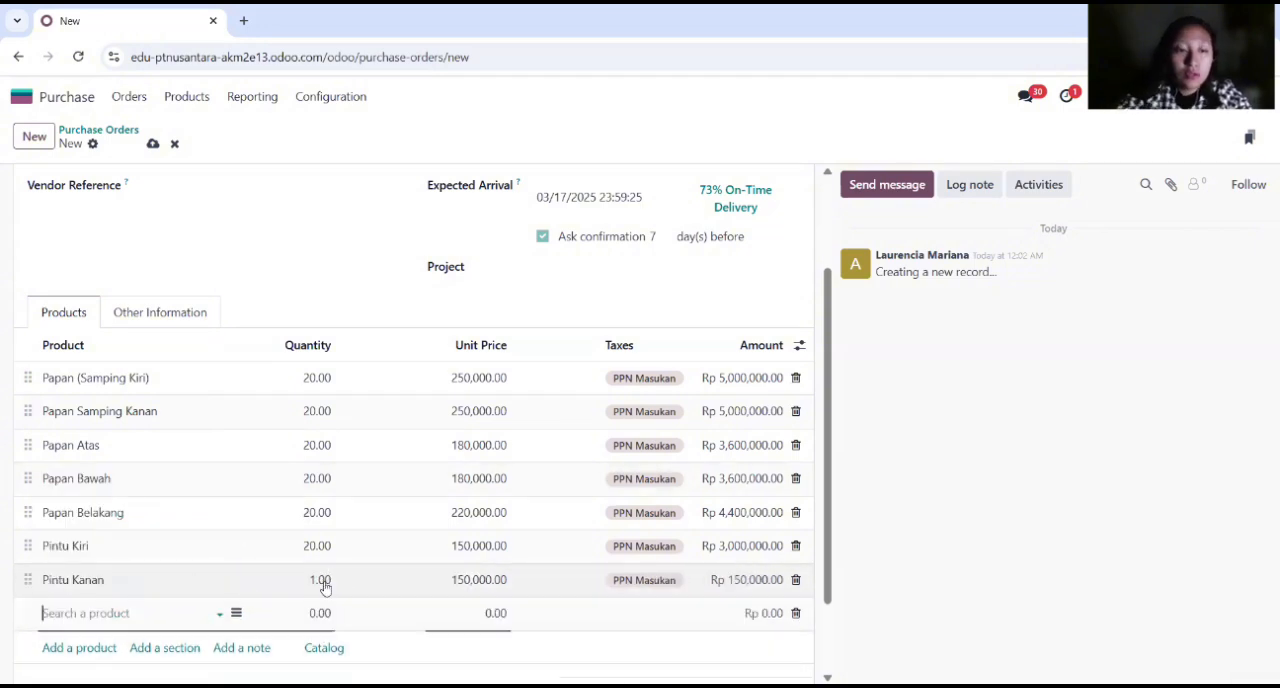
# Step: Add Rak Tengah to the purchase order with a quantity of 20 and set Pintu Kanan's quantity to 20
pyautogui.write('Rak te')
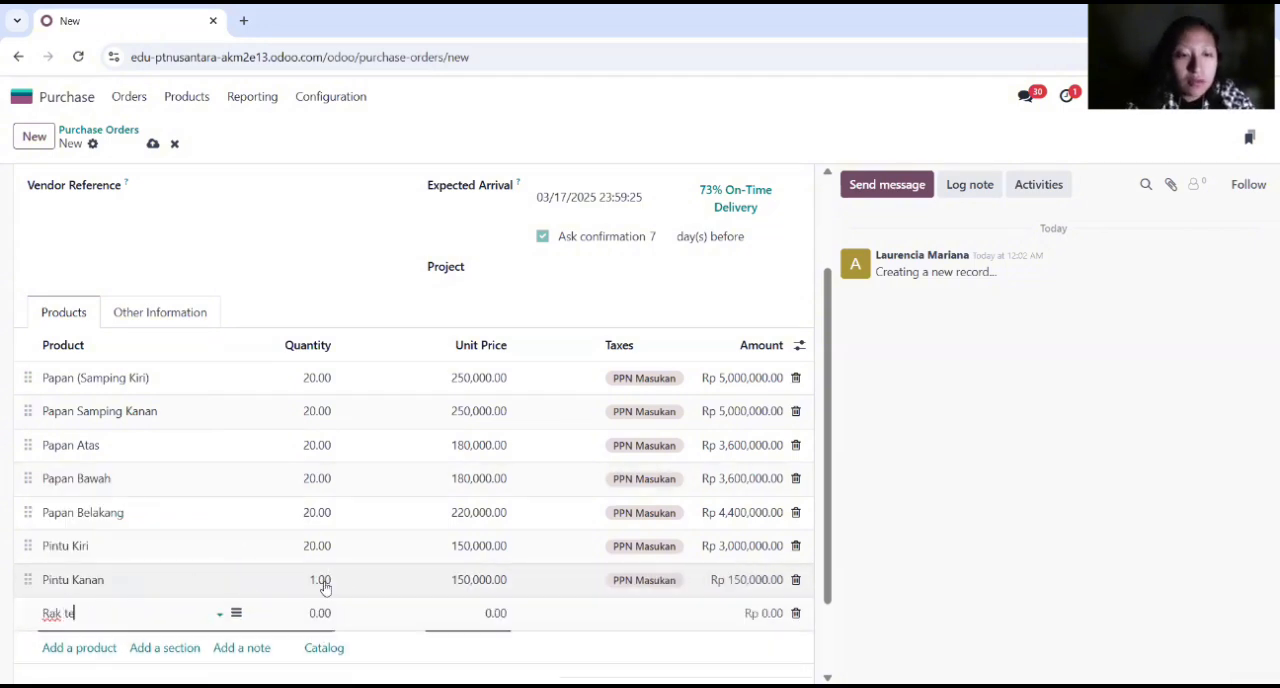
pyautogui.write('b')
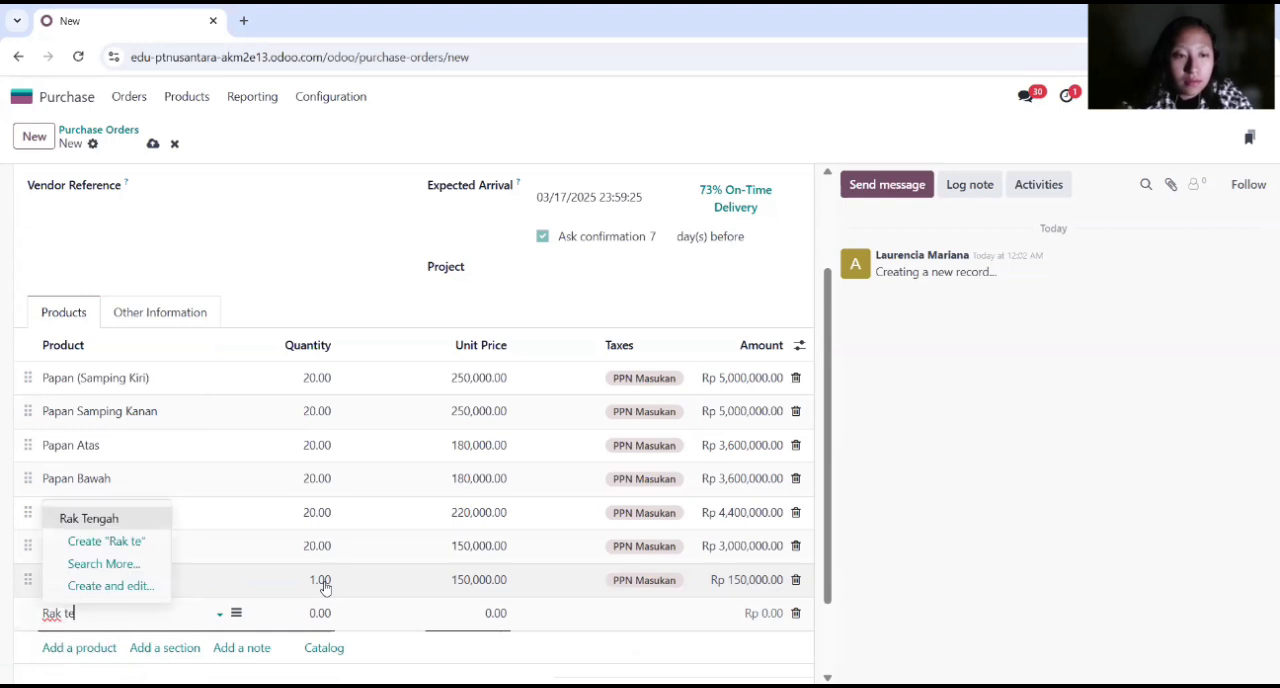
pyautogui.press('Tab')
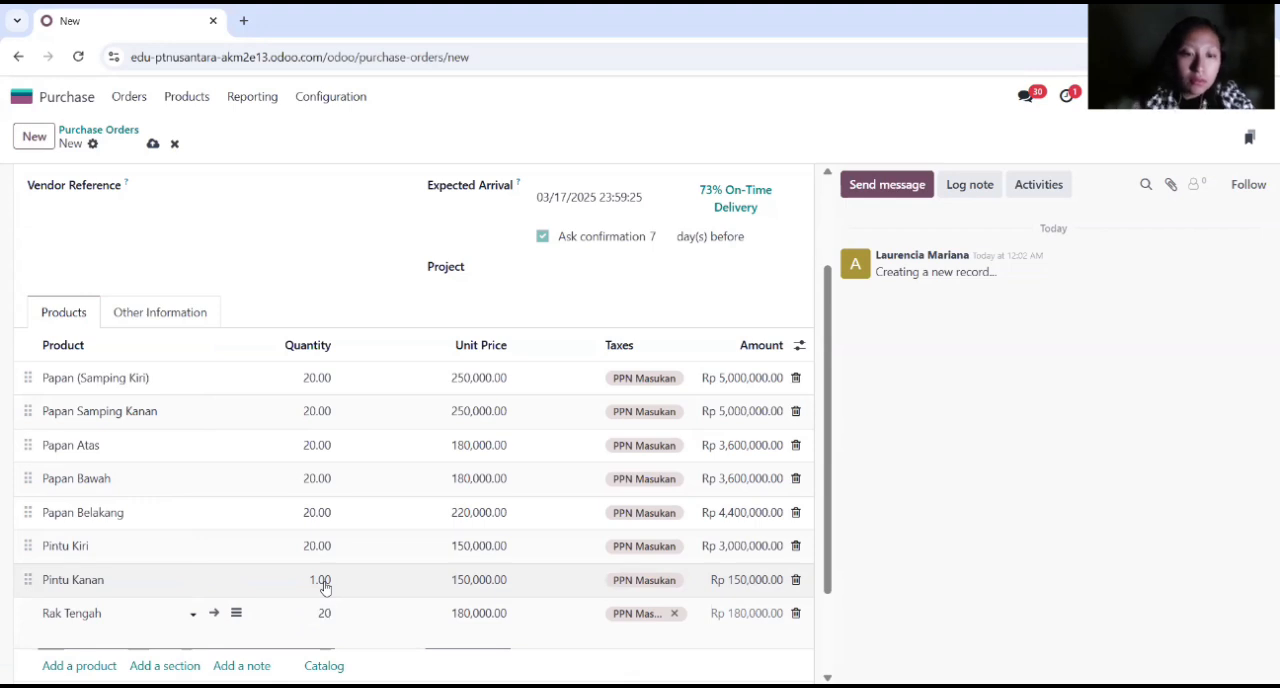
pyautogui.click(324, 584)
pyautogui.write('20')
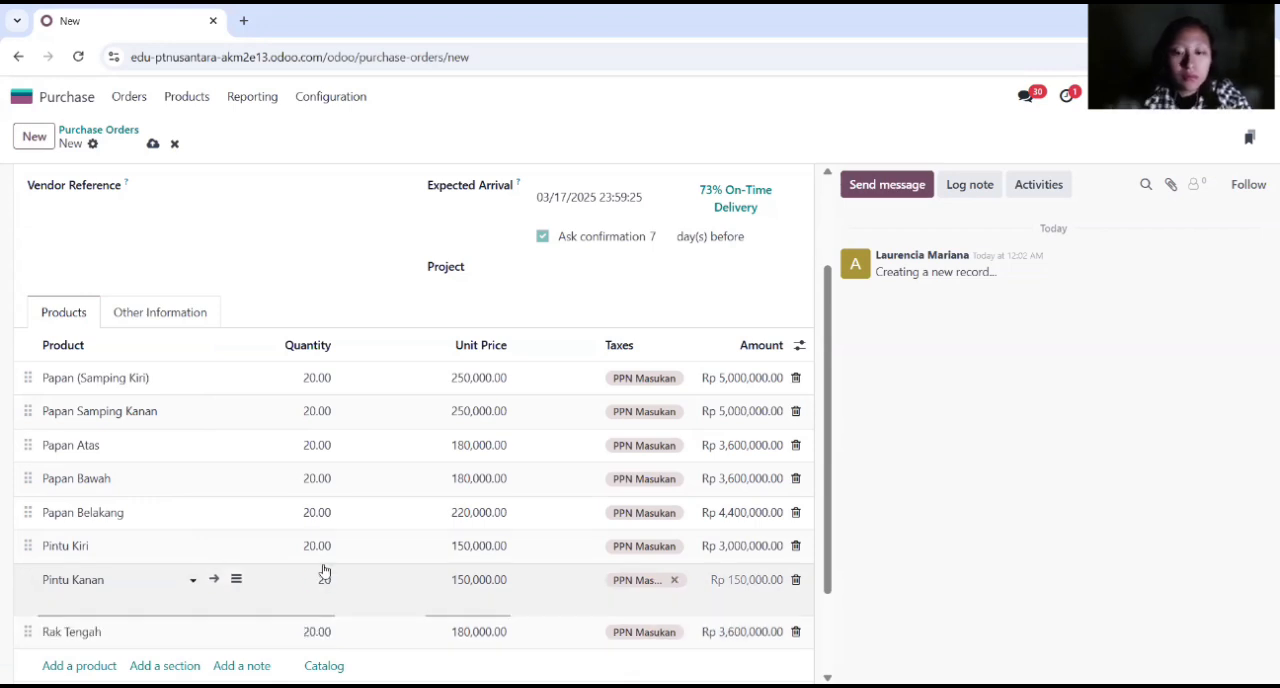
pyautogui.click(240, 634)
# Step: Add Engsel Pintu to the purchase order with a quantity of 20
pyautogui.scroll(-1, 276, 572)
pyautogui.click(83, 545)
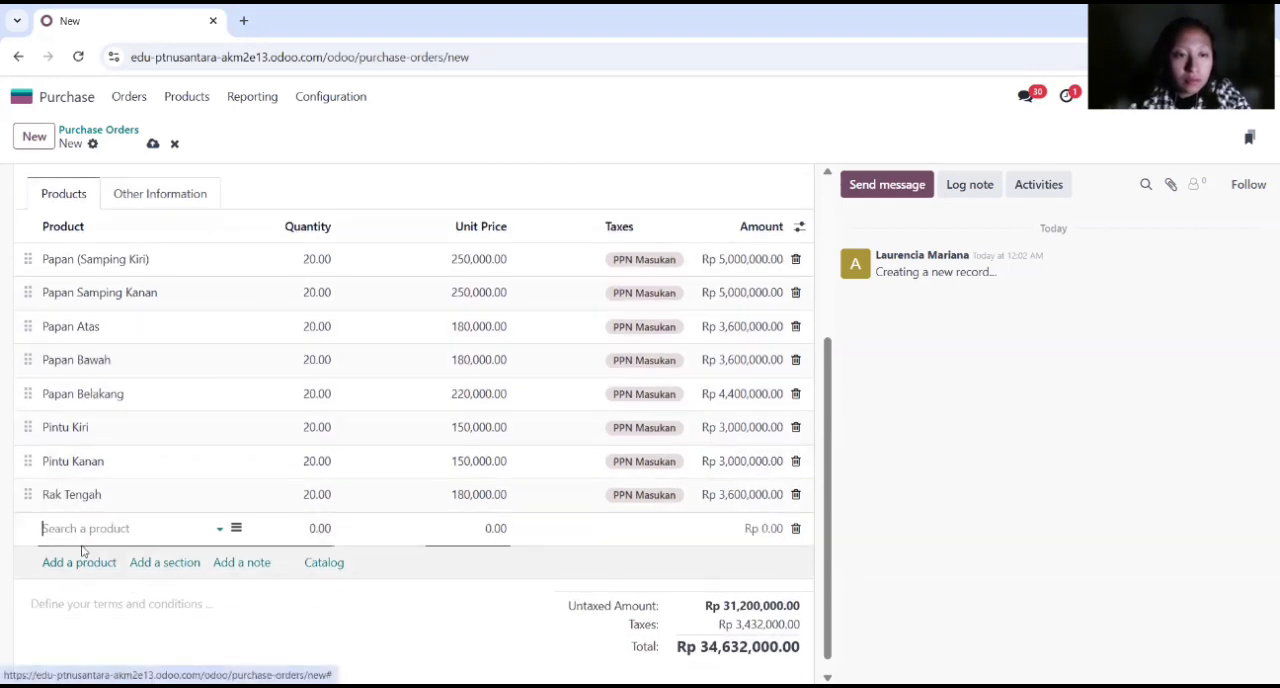
pyautogui.write('Engsel Pintu')
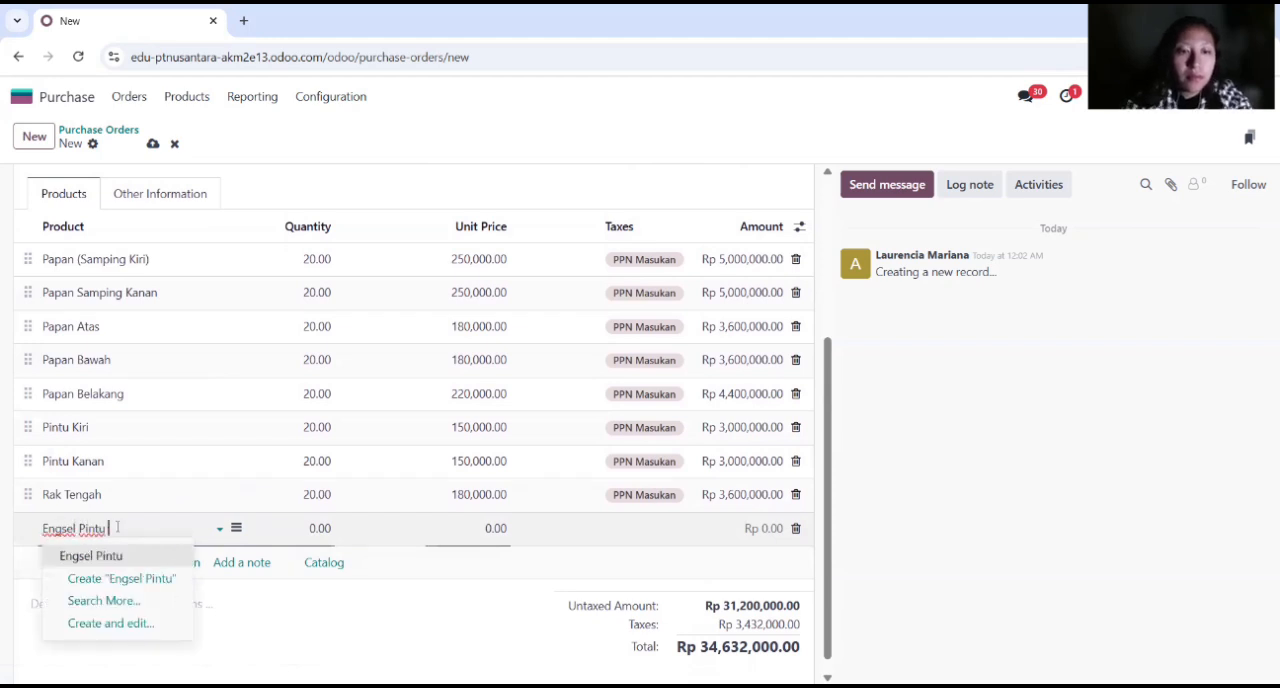
pyautogui.click(105, 556)
pyautogui.click(312, 530)
pyautogui.write('20')
pyautogui.press('Return')
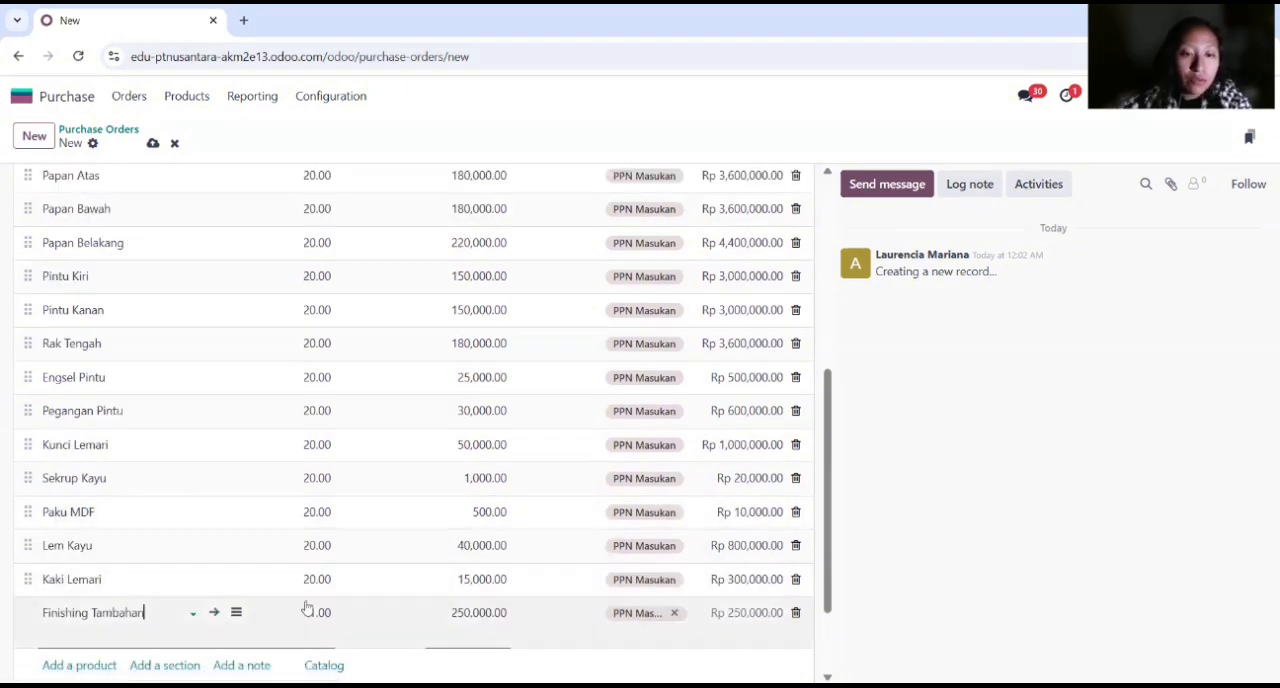
# Step: Set the Finishing Tambahan line's quantity to 20 on the purchase order
pyautogui.click(308, 611)
pyautogui.write('20')
pyautogui.scroll(-1, 406, 626)
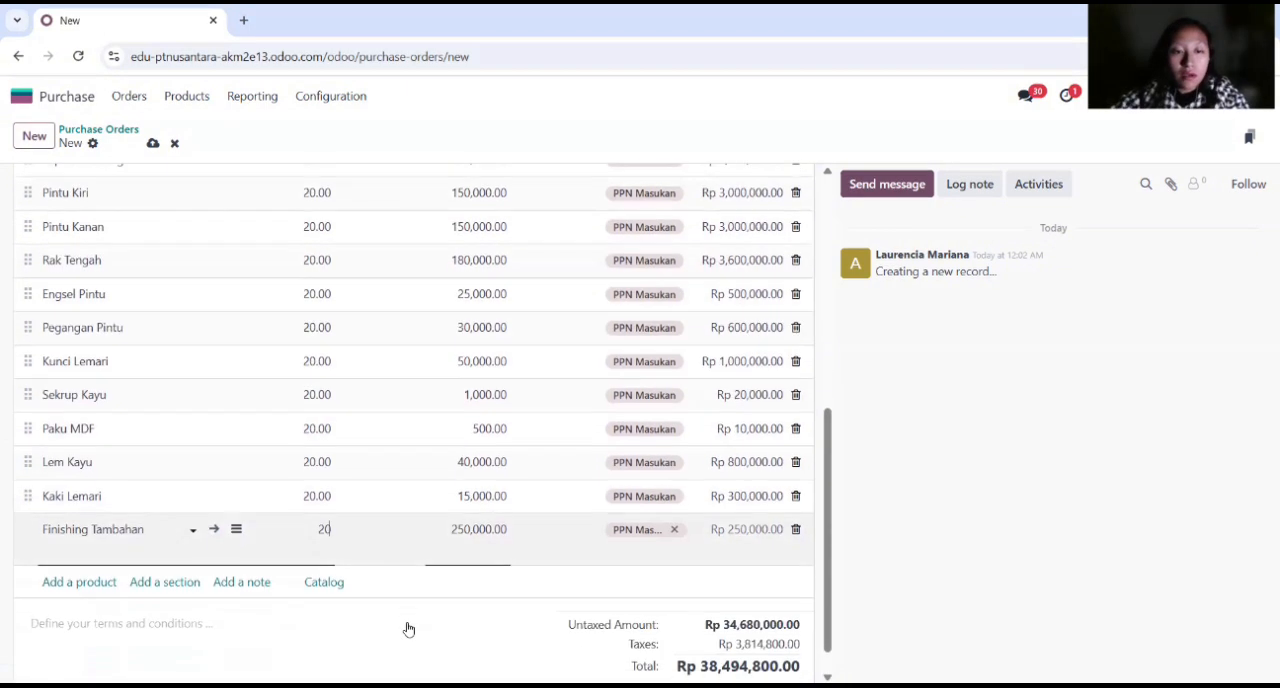
pyautogui.press('Tab')
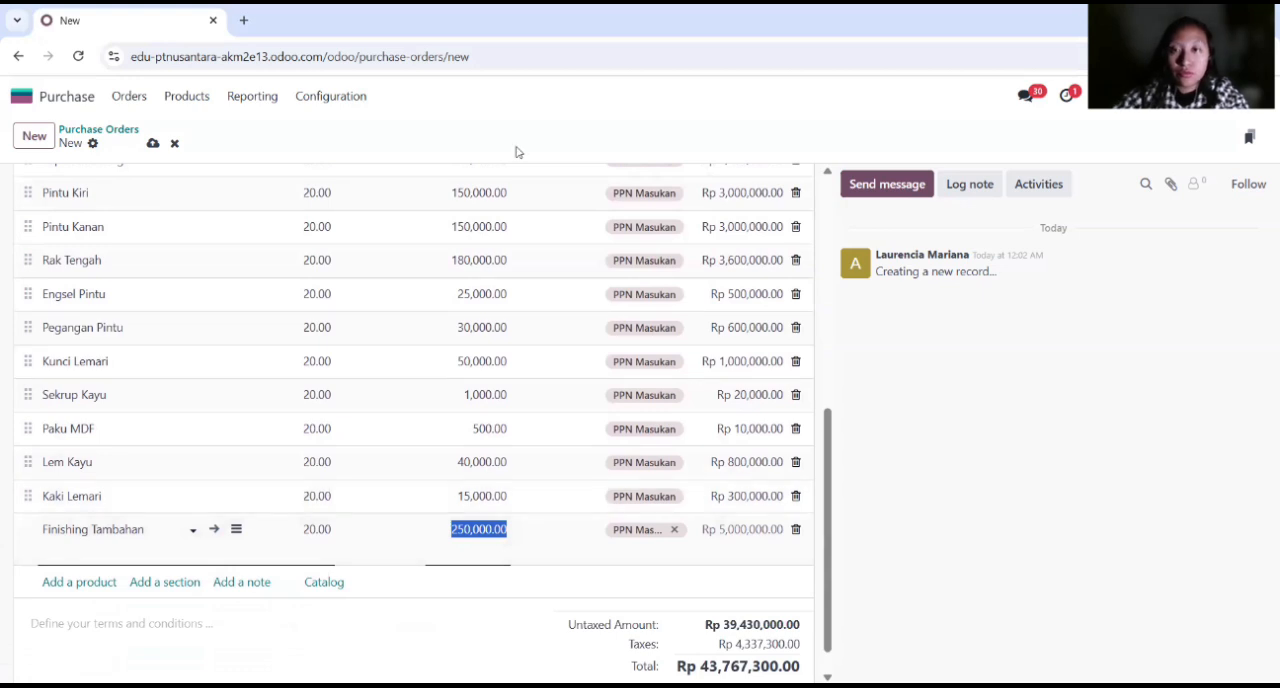
# Step: Confirm the CV Maju Jaya purchase order and validate the receipt of all its products
pyautogui.scroll(5, 300, 257)
pyautogui.click(238, 198)
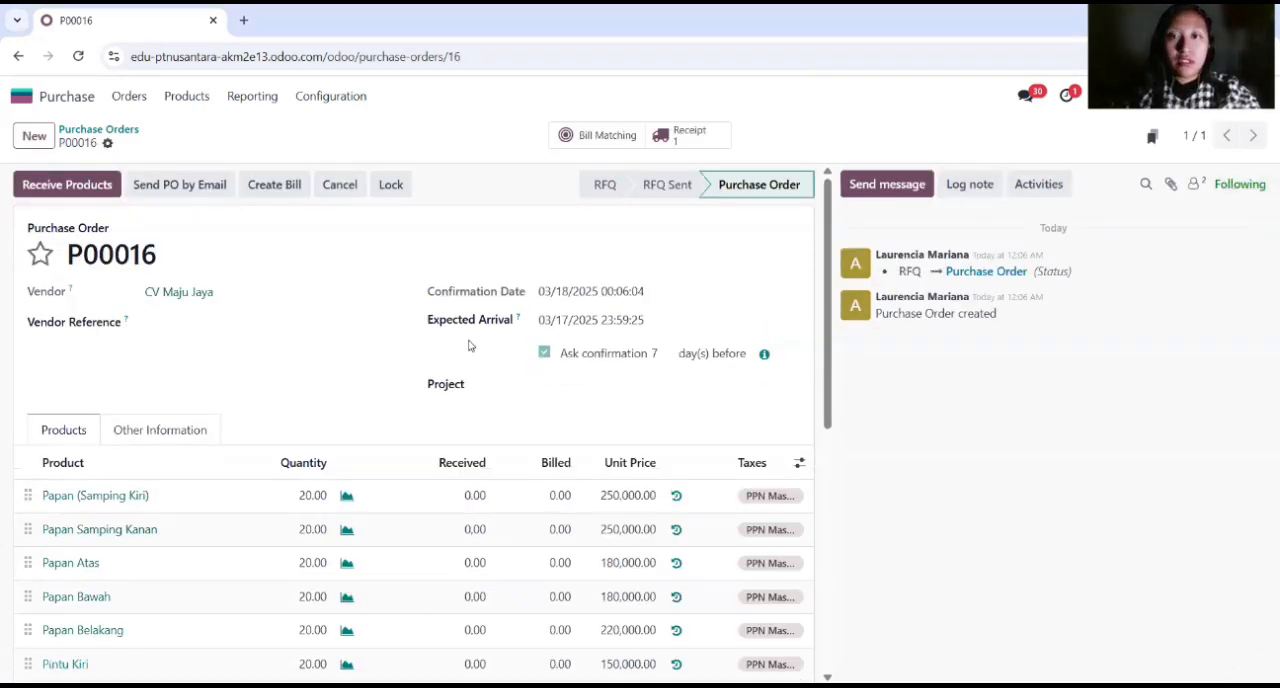
pyautogui.click(70, 185)
pyautogui.click(45, 185)
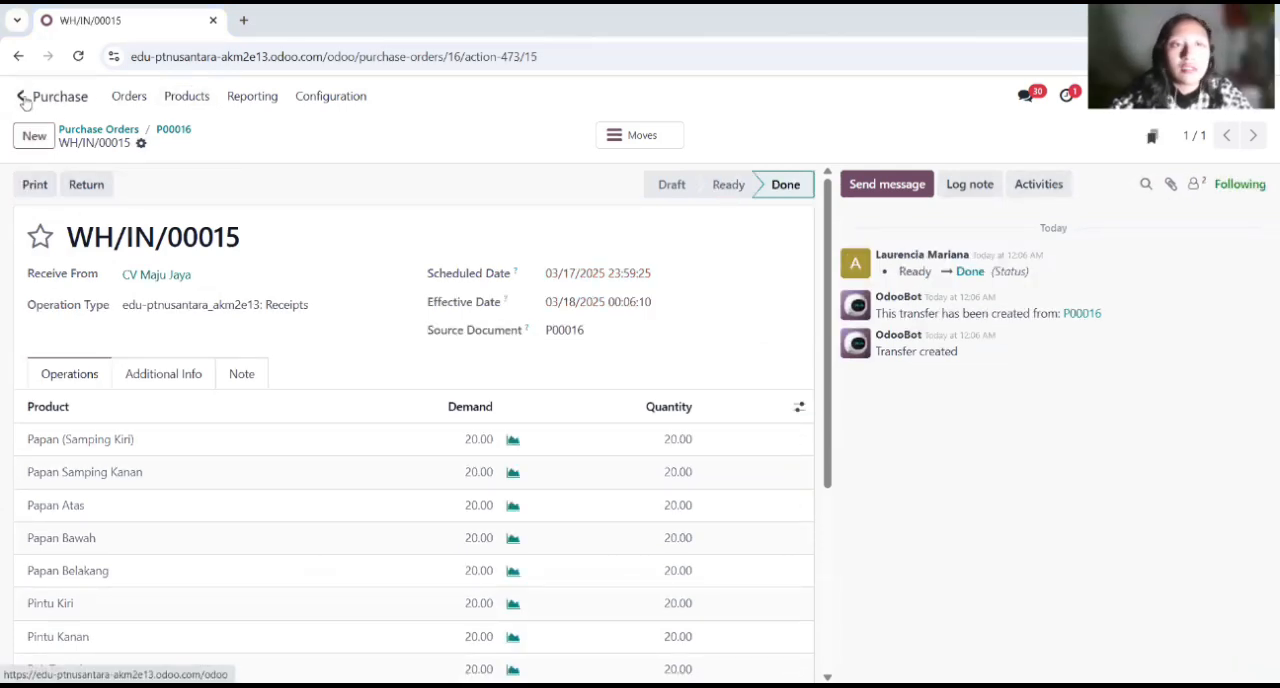
# Step: Switch to Manufacturing, open the Lemari Kantor Kayu manufacturing order and review its component list
pyautogui.click(22, 97)
pyautogui.click(686, 416)
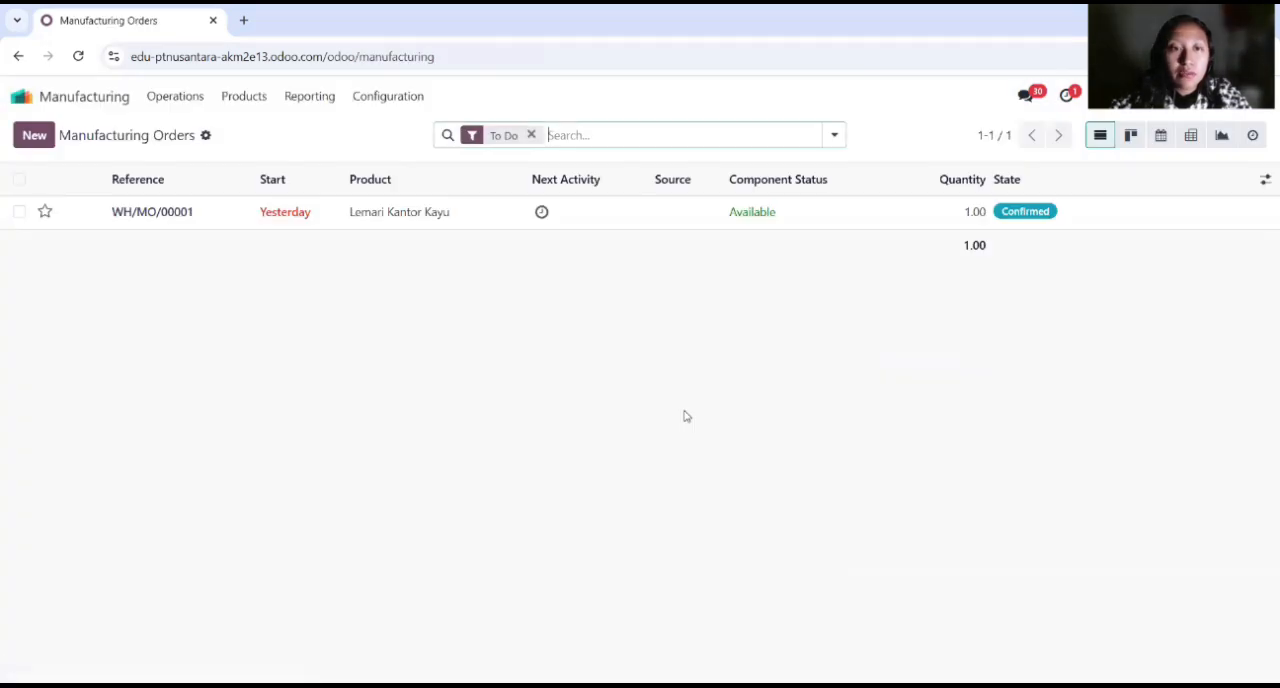
pyautogui.click(151, 214)
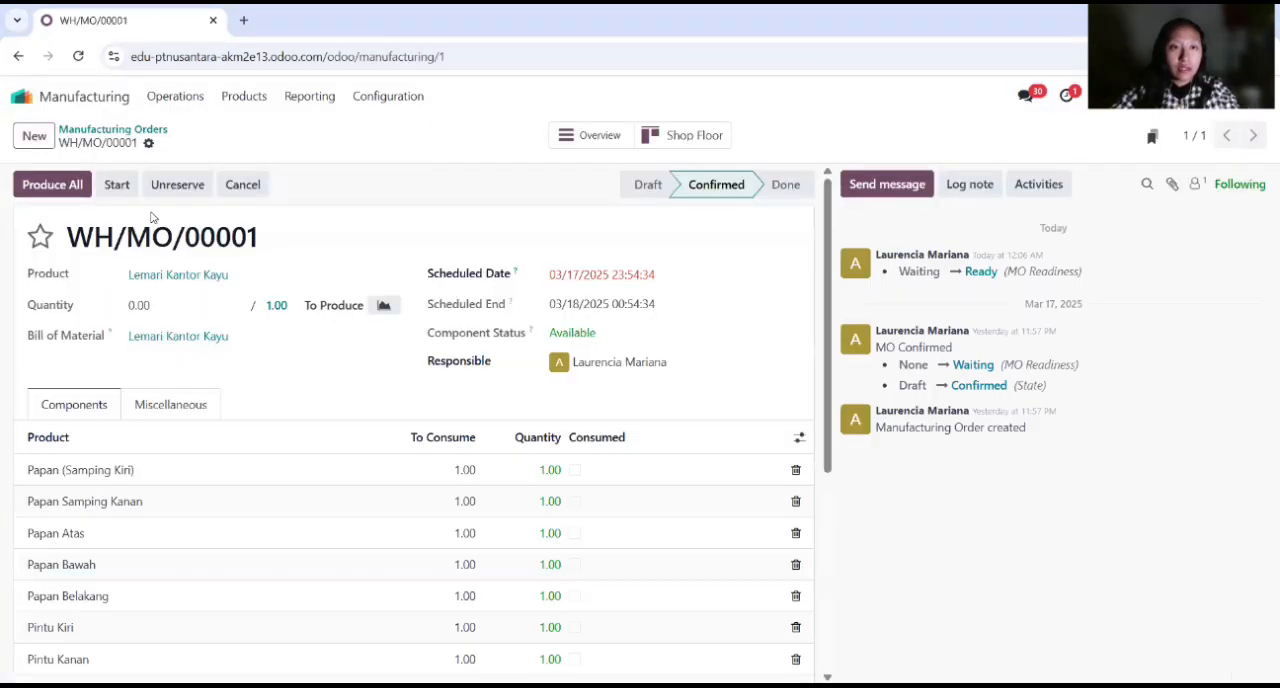
pyautogui.scroll(-2, 317, 385)
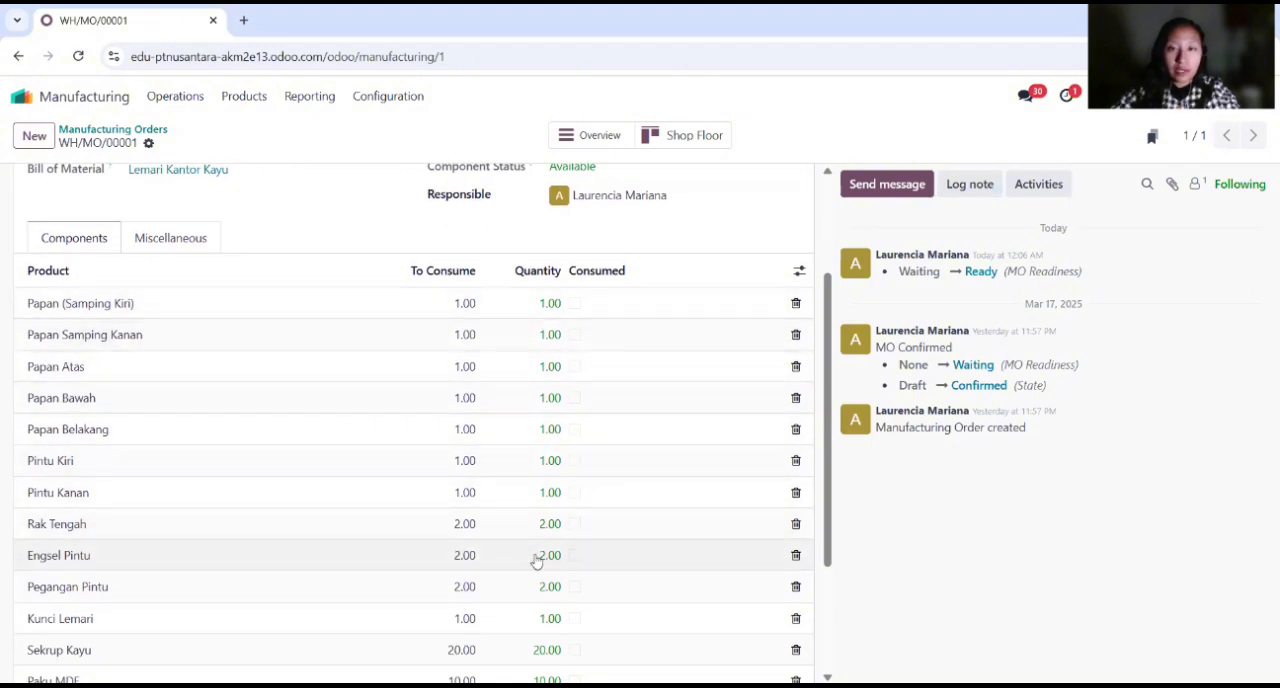
pyautogui.scroll(-2, 534, 545)
pyautogui.scroll(1, 538, 540)
pyautogui.scroll(4, 538, 540)
# Step: Mark every component of the manufacturing order as consumed, from Papan (Samping Kiri) through Finishing Tambahan
pyautogui.click(574, 373)
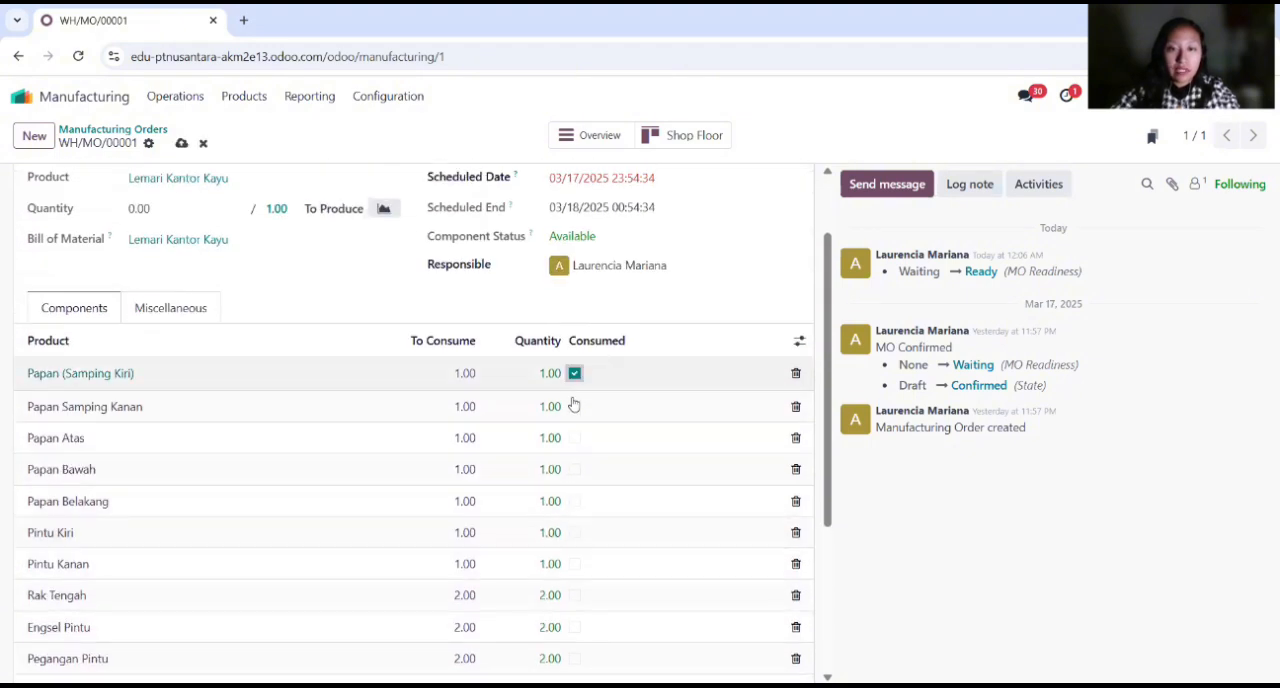
pyautogui.click(574, 404)
pyautogui.click(574, 436)
pyautogui.click(574, 468)
pyautogui.click(574, 501)
pyautogui.scroll(-1, 576, 480)
pyautogui.click(574, 447)
pyautogui.click(574, 479)
pyautogui.click(574, 510)
pyautogui.click(574, 543)
pyautogui.scroll(-2, 575, 530)
pyautogui.click(574, 406)
pyautogui.click(574, 438)
pyautogui.click(574, 469)
pyautogui.click(574, 501)
pyautogui.click(574, 535)
pyautogui.click(574, 566)
pyautogui.click(574, 597)
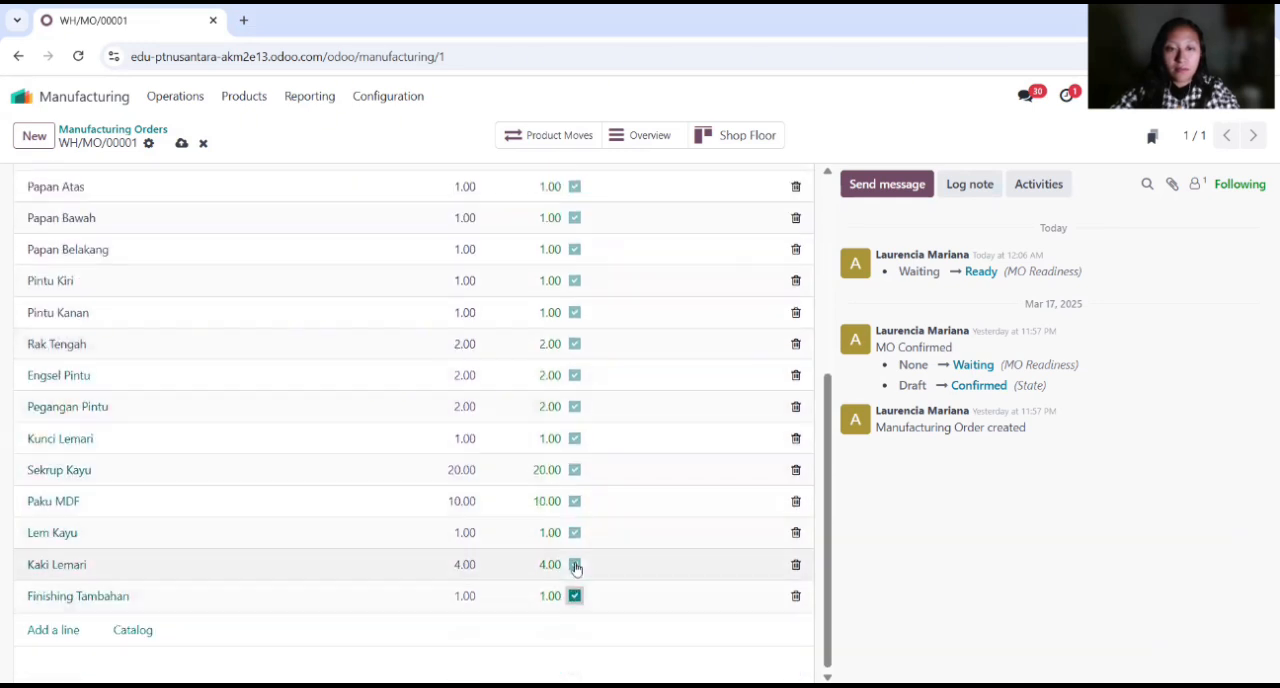
# Step: Complete the Lemari Kantor Kayu manufacturing order by producing its full quantity
pyautogui.scroll(3, 818, 334)
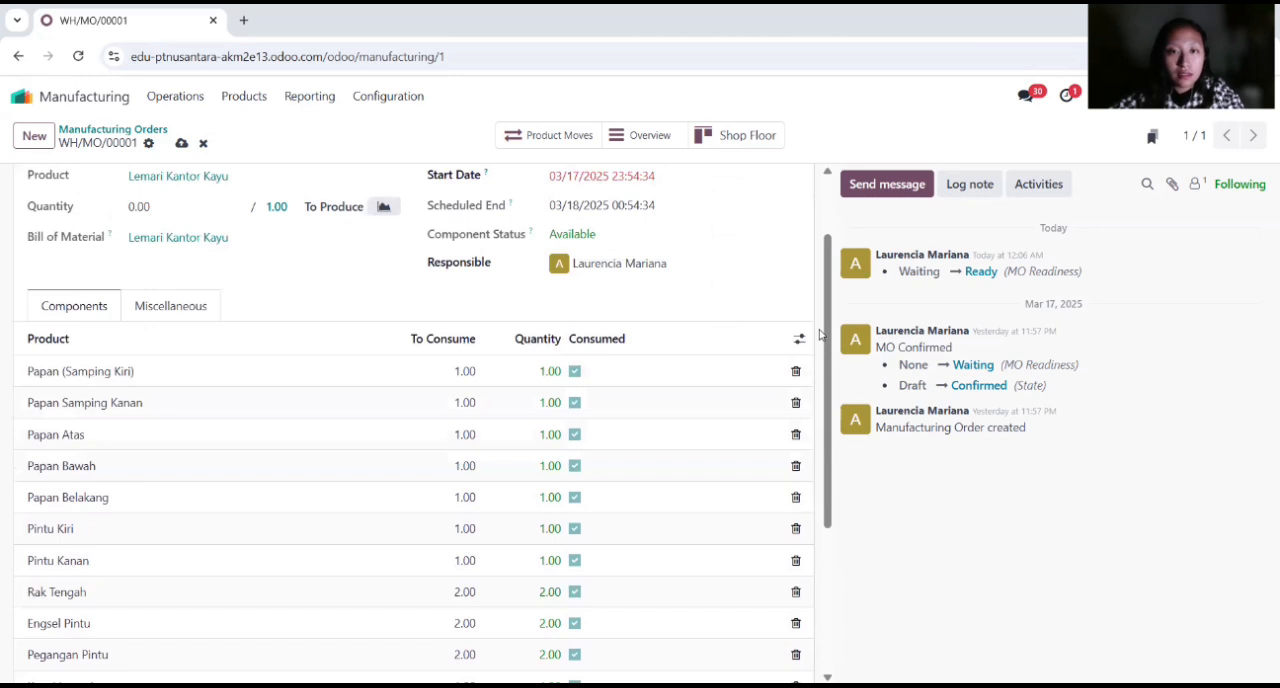
pyautogui.scroll(1, 818, 334)
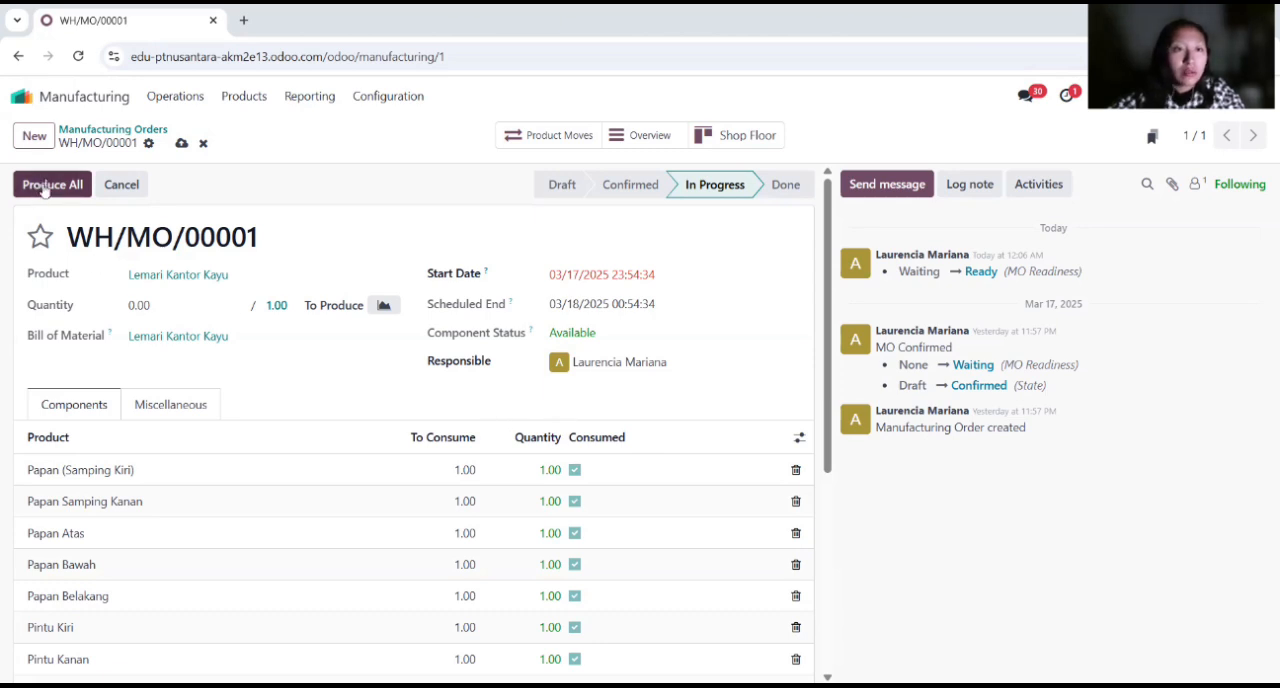
pyautogui.click(45, 188)
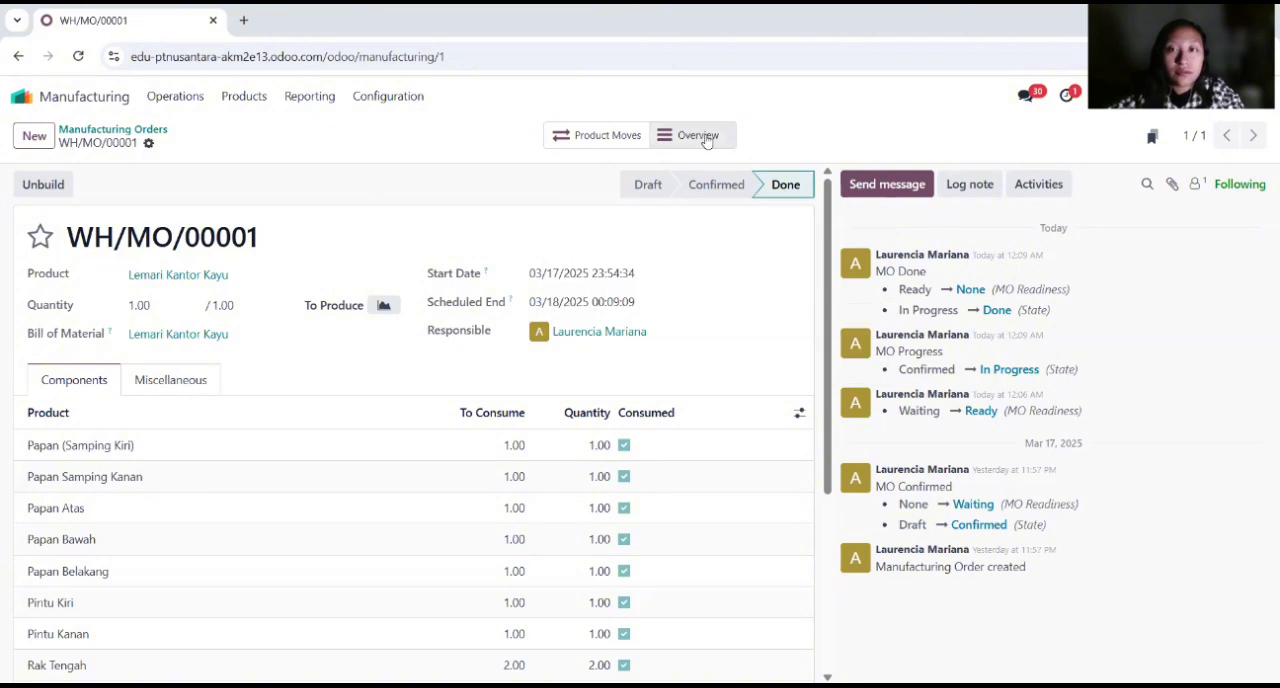
# Step: Switch to Inventory and open the Lemari Kantor Kayu record from the product list
pyautogui.click(24, 96)
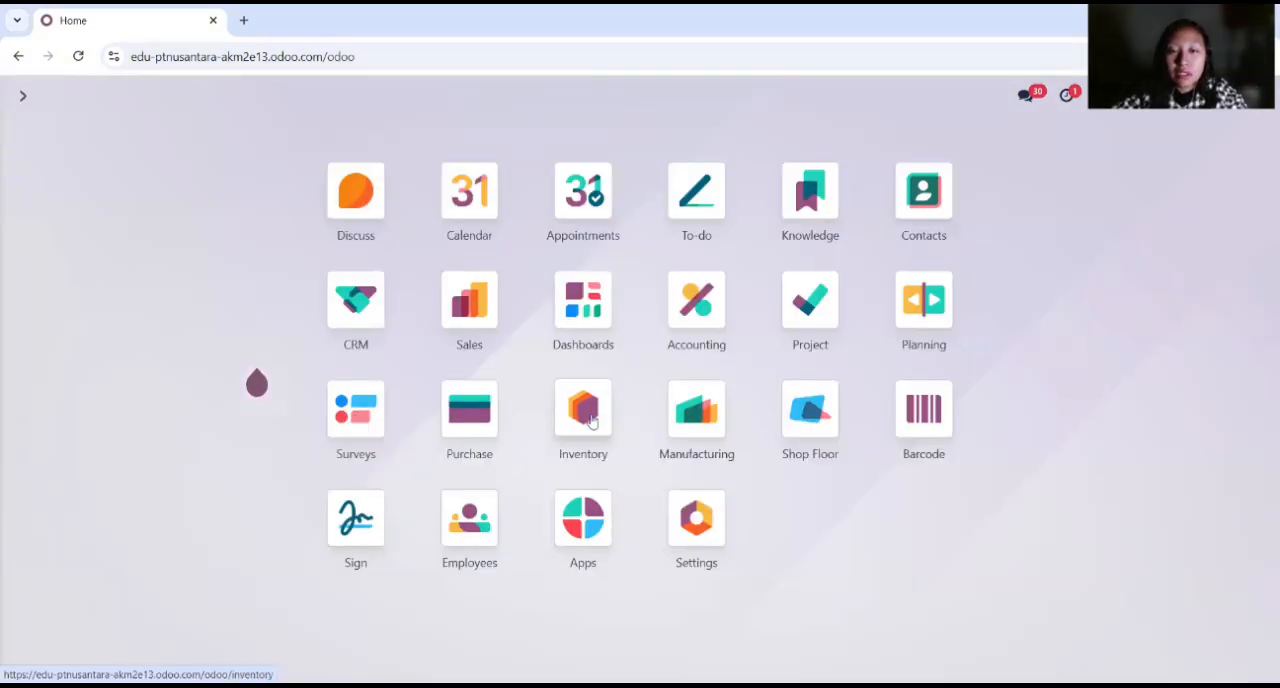
pyautogui.click(588, 418)
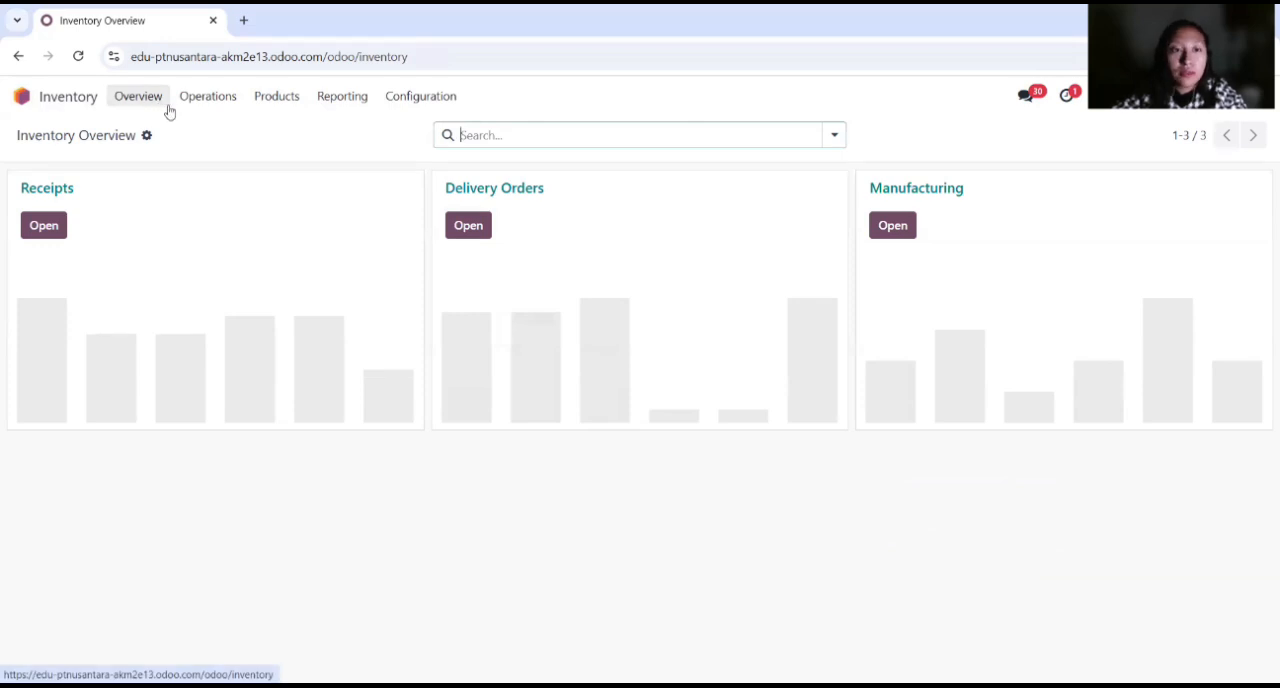
pyautogui.click(266, 98)
pyautogui.click(271, 100)
pyautogui.click(273, 100)
pyautogui.click(288, 129)
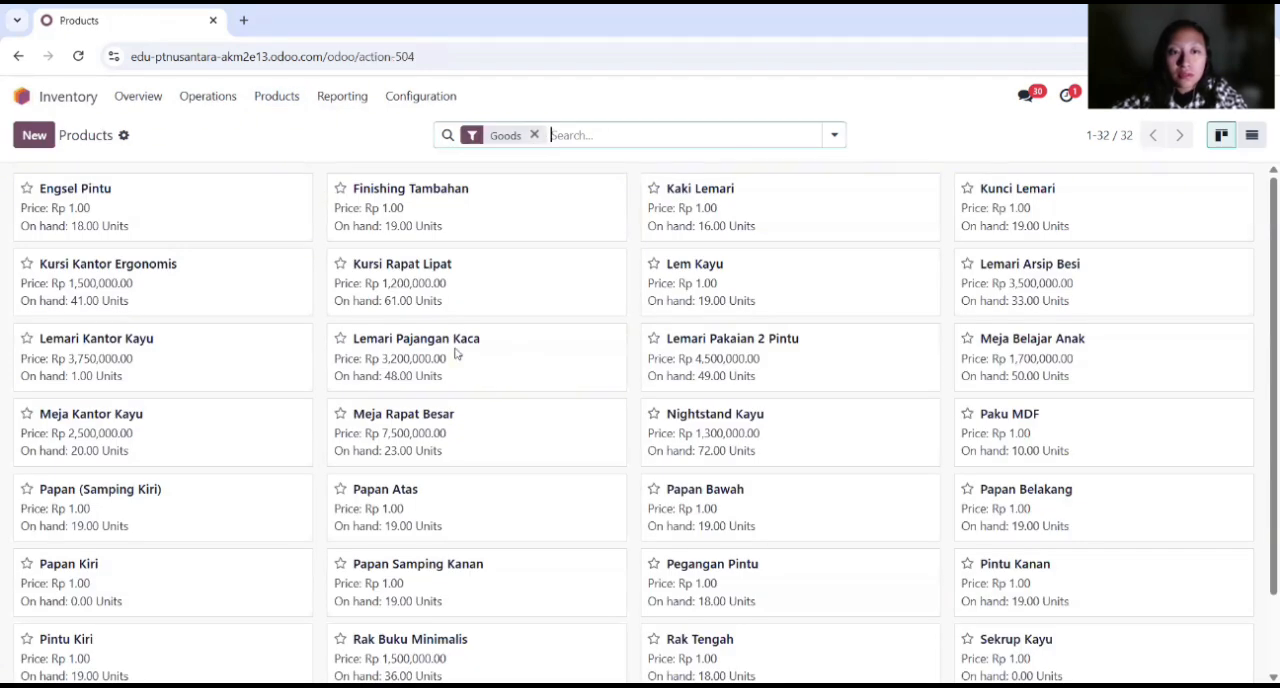
pyautogui.click(124, 342)
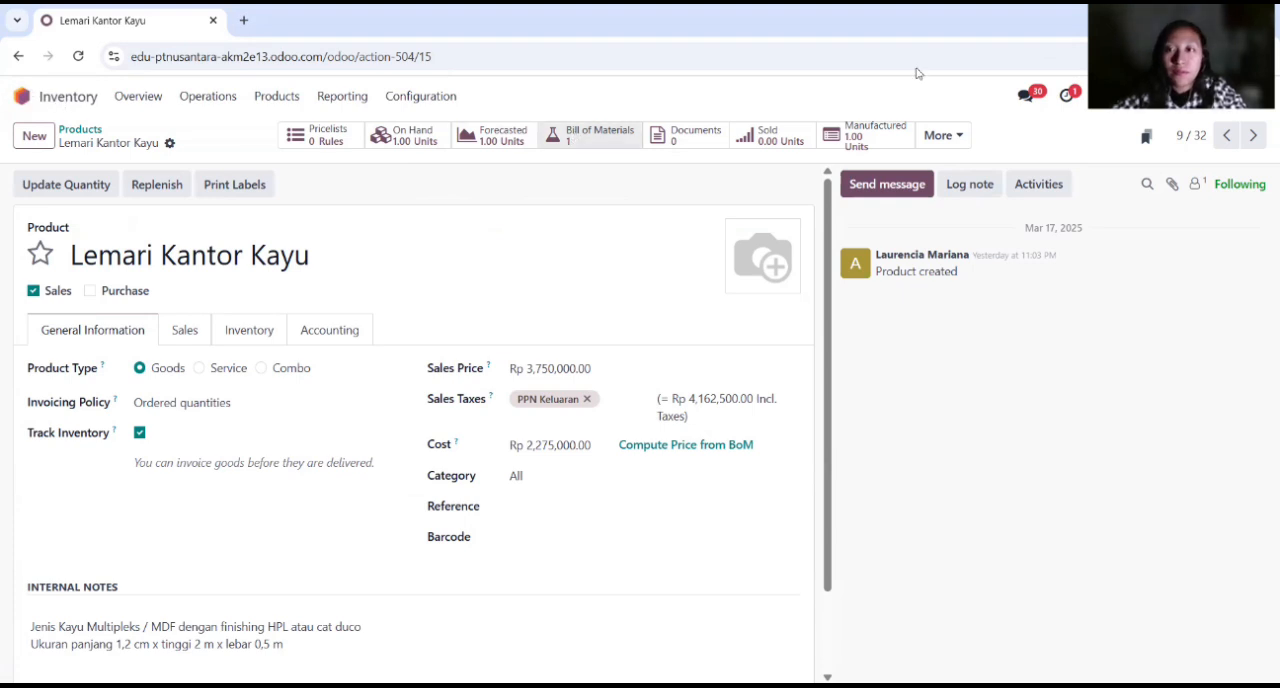
# Step: Open the Cost Analysis report for Lemari Kantor Kayu and review its component costs
pyautogui.click(942, 135)
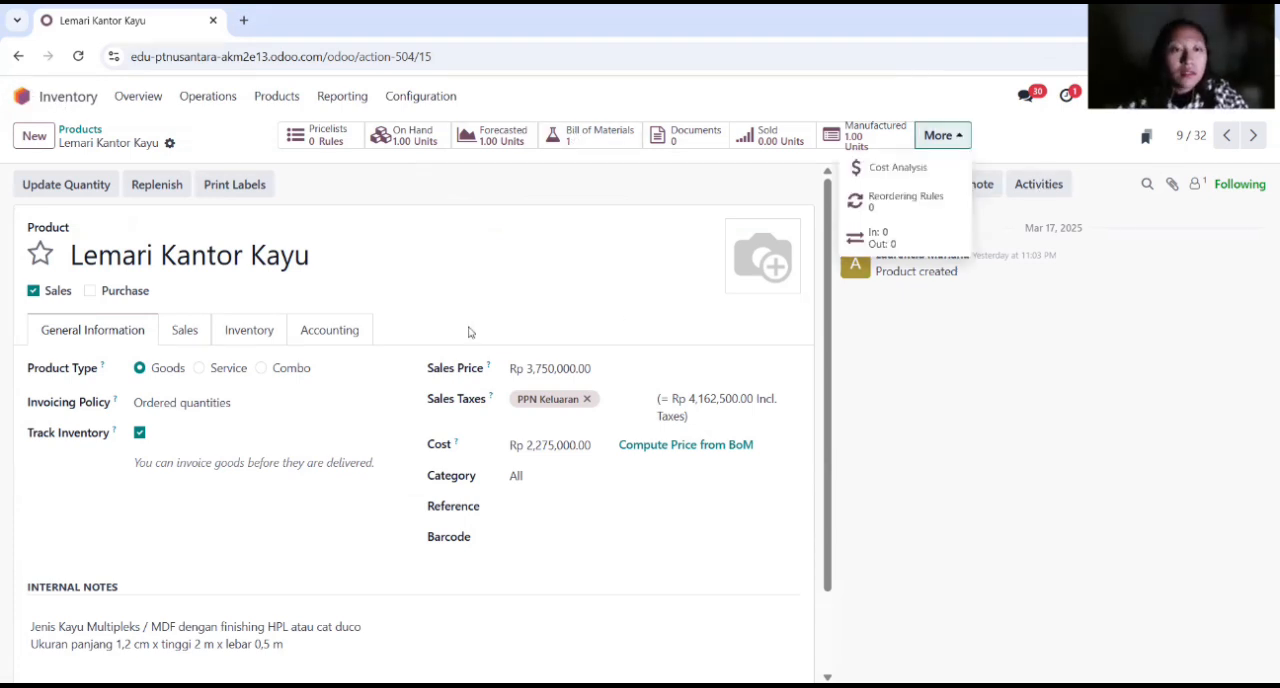
pyautogui.click(885, 167)
pyautogui.scroll(-3, 900, 250)
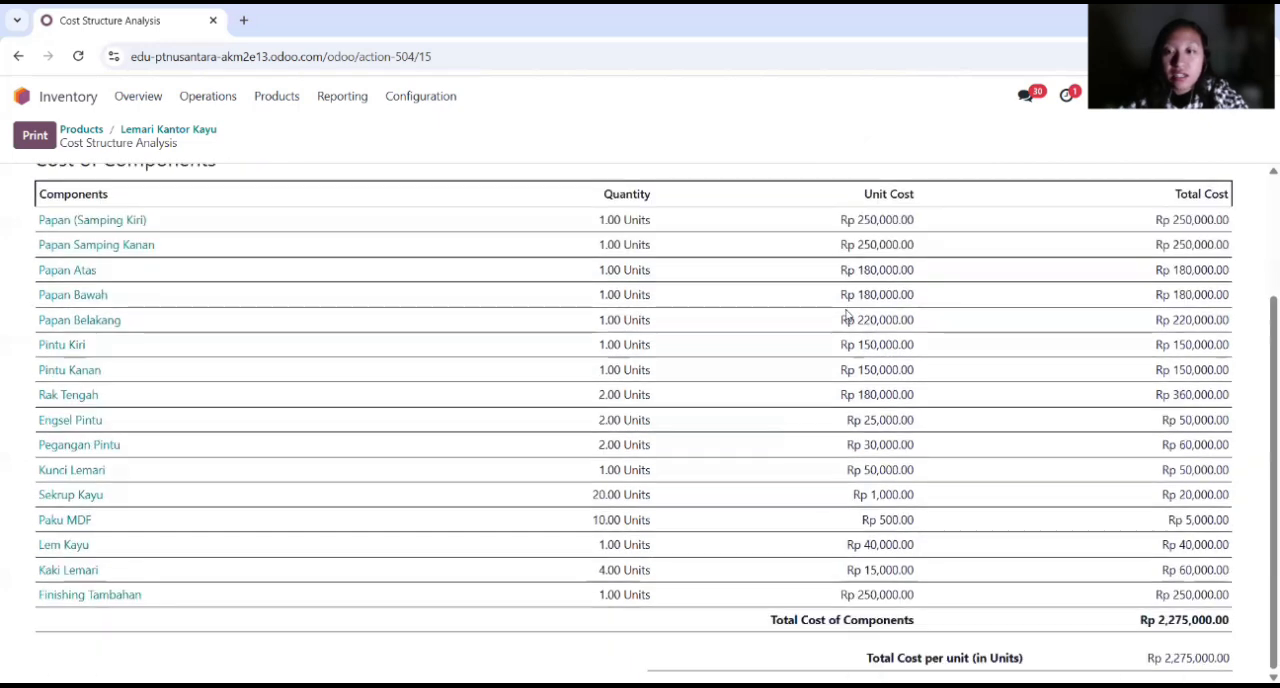
pyautogui.scroll(2, 845, 318)
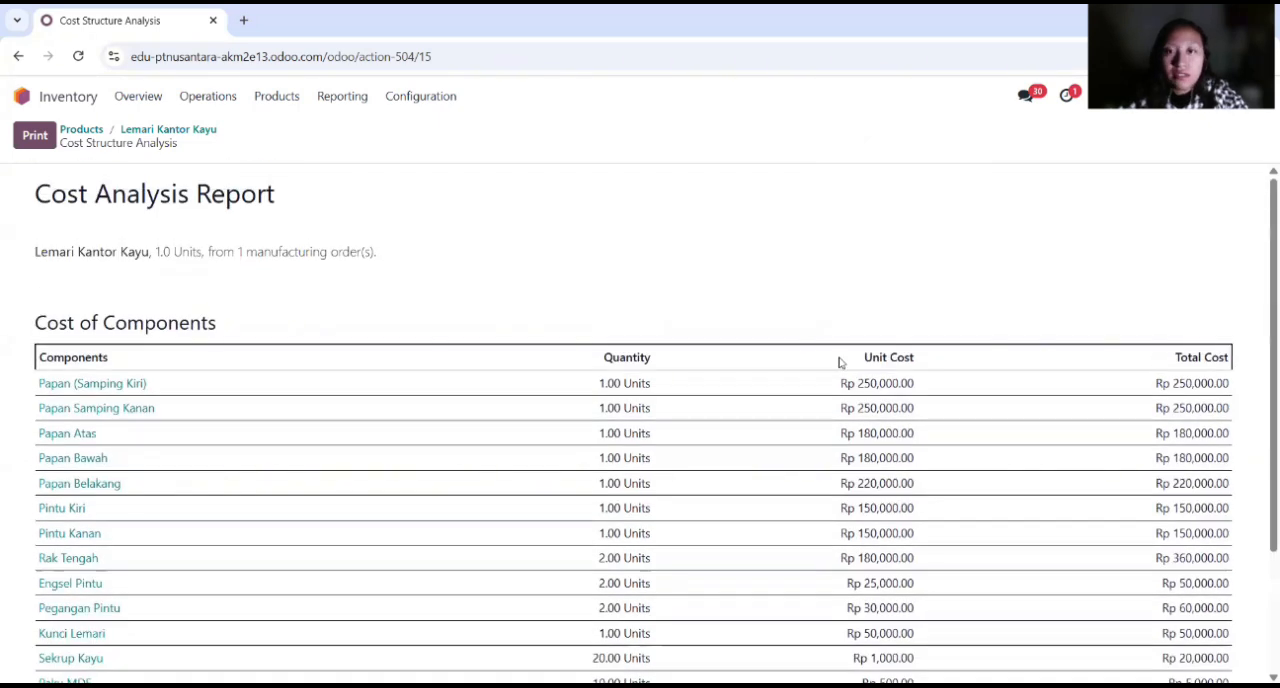
# Step: Create a new product in Inventory named Set Bangku Sekolah
pyautogui.click(62, 99)
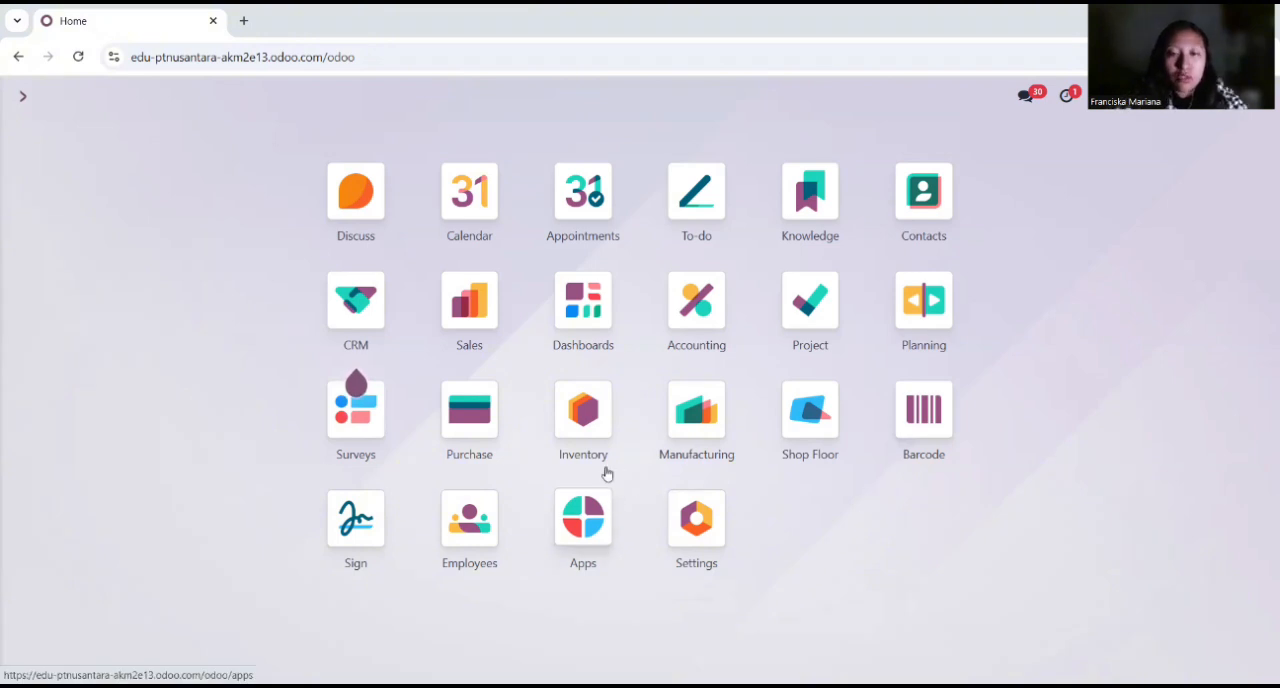
pyautogui.click(580, 412)
pyautogui.click(275, 100)
pyautogui.click(334, 143)
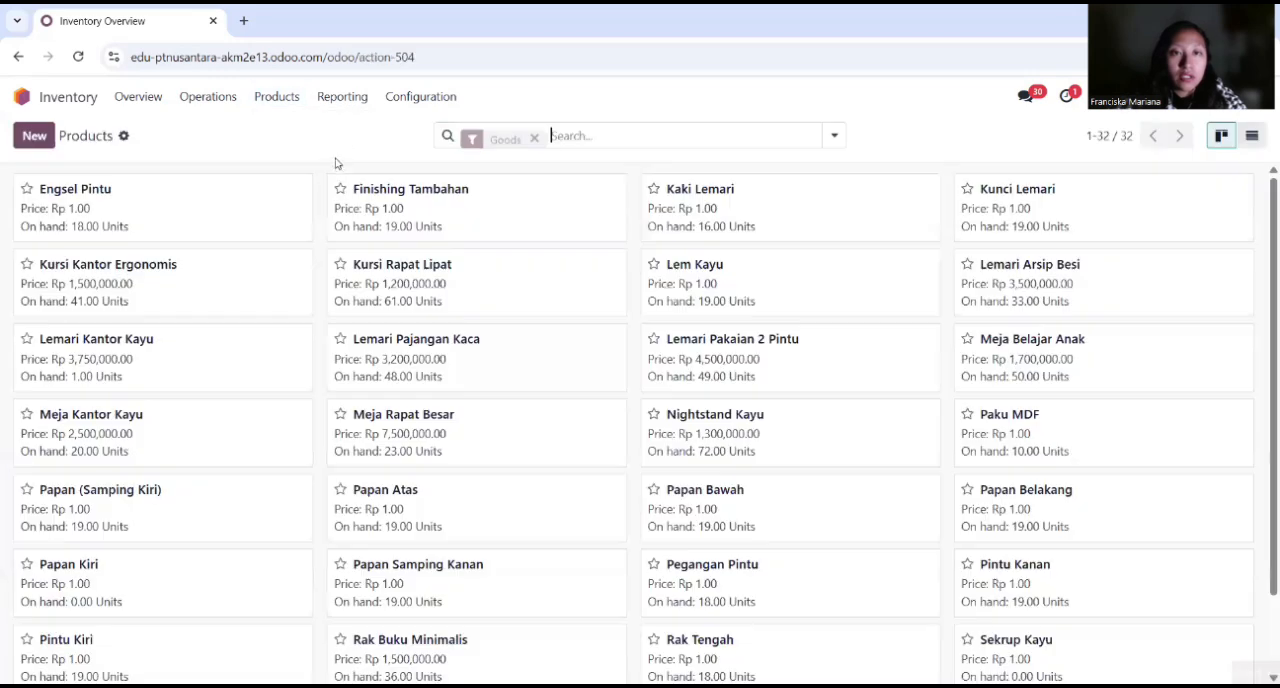
pyautogui.click(35, 138)
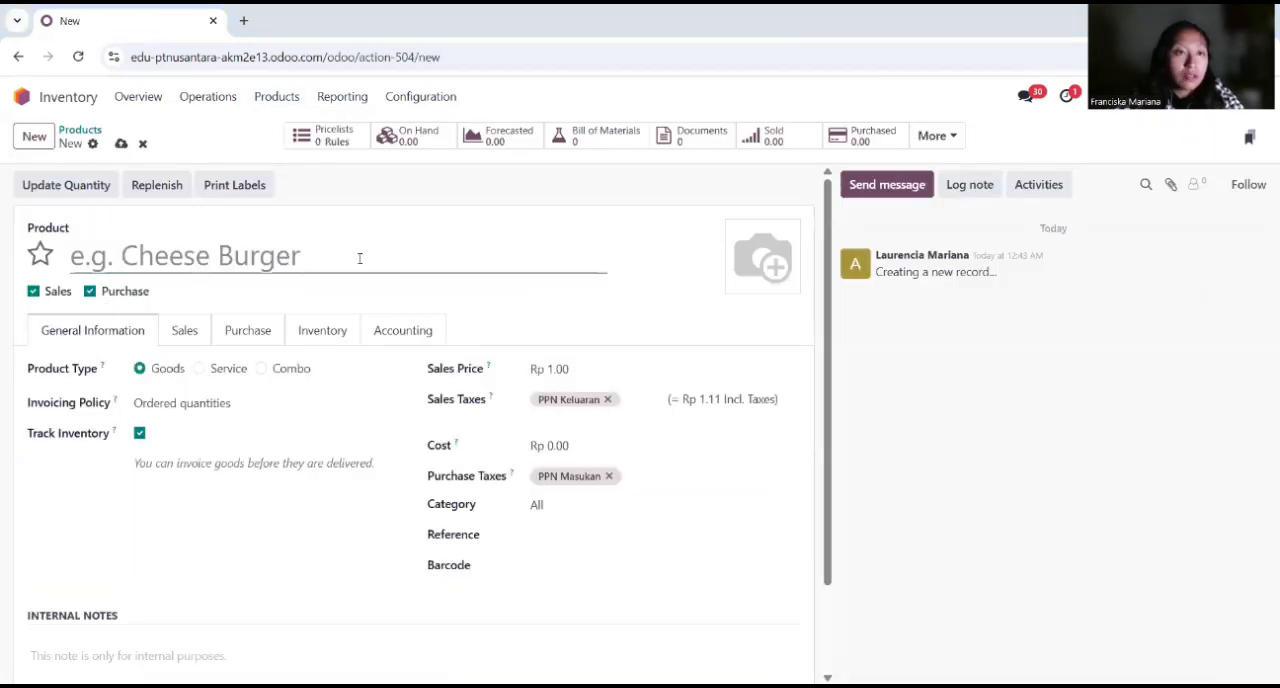
pyautogui.click(359, 258)
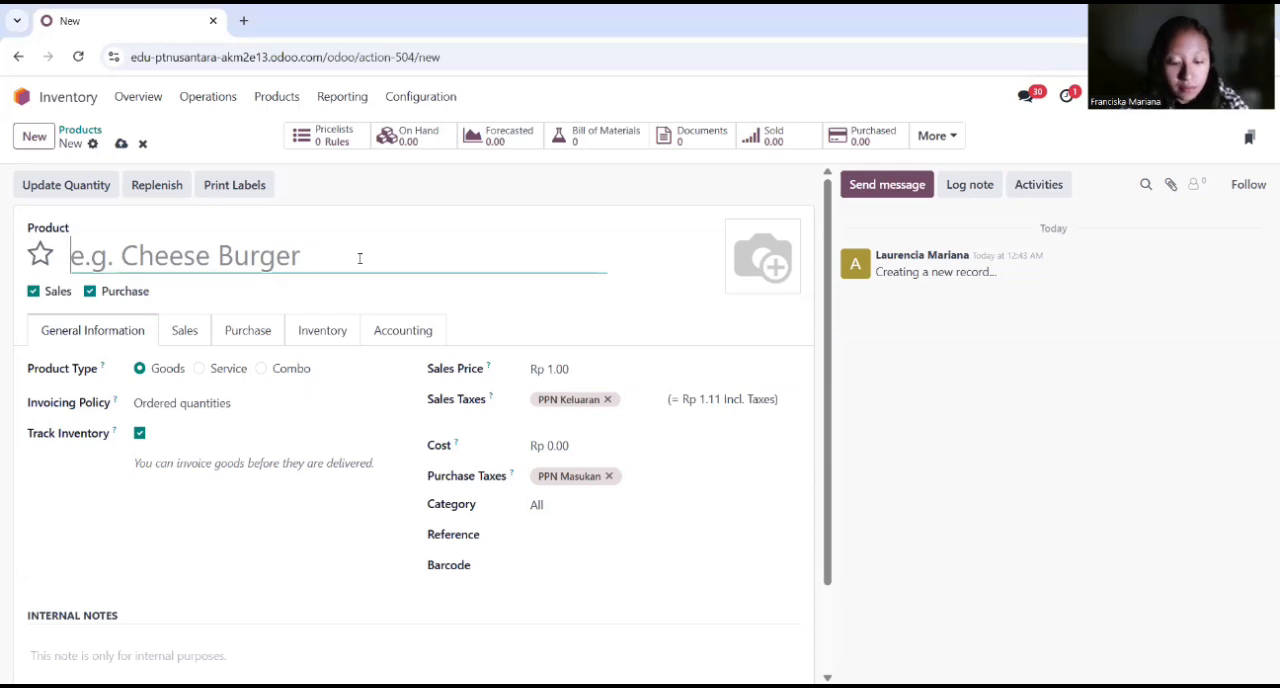
pyautogui.write('Set ')
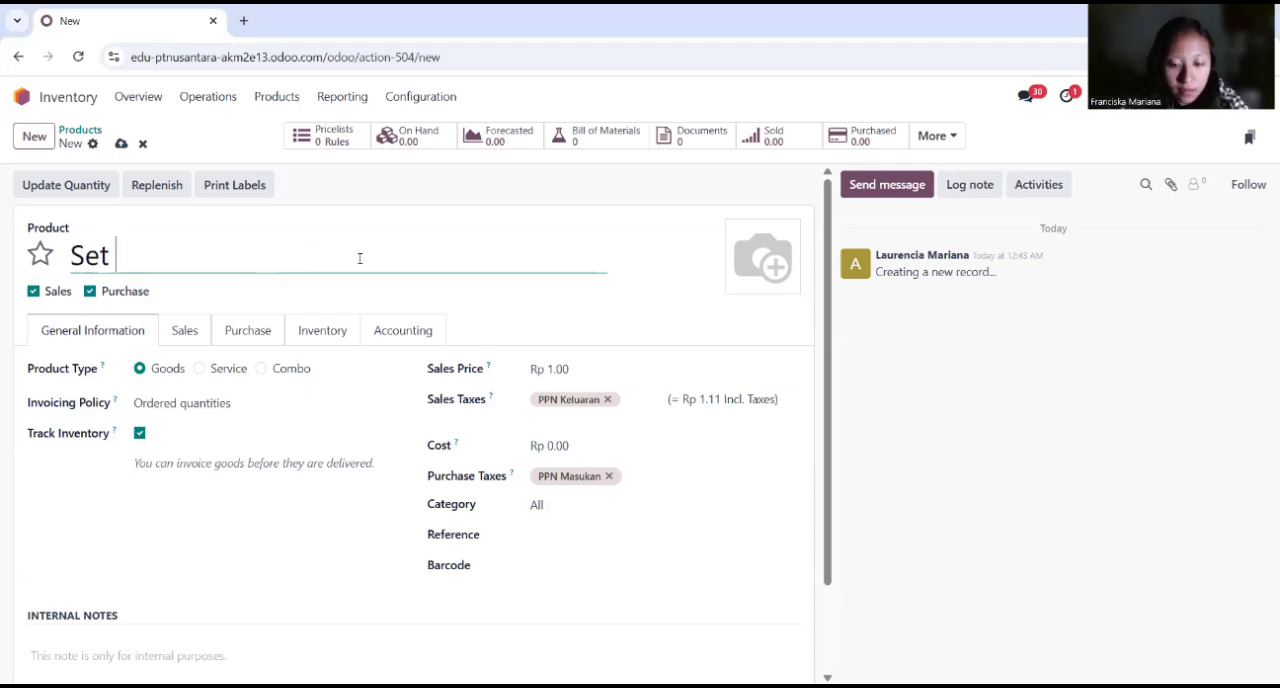
pyautogui.write('Bangku Sekolah')
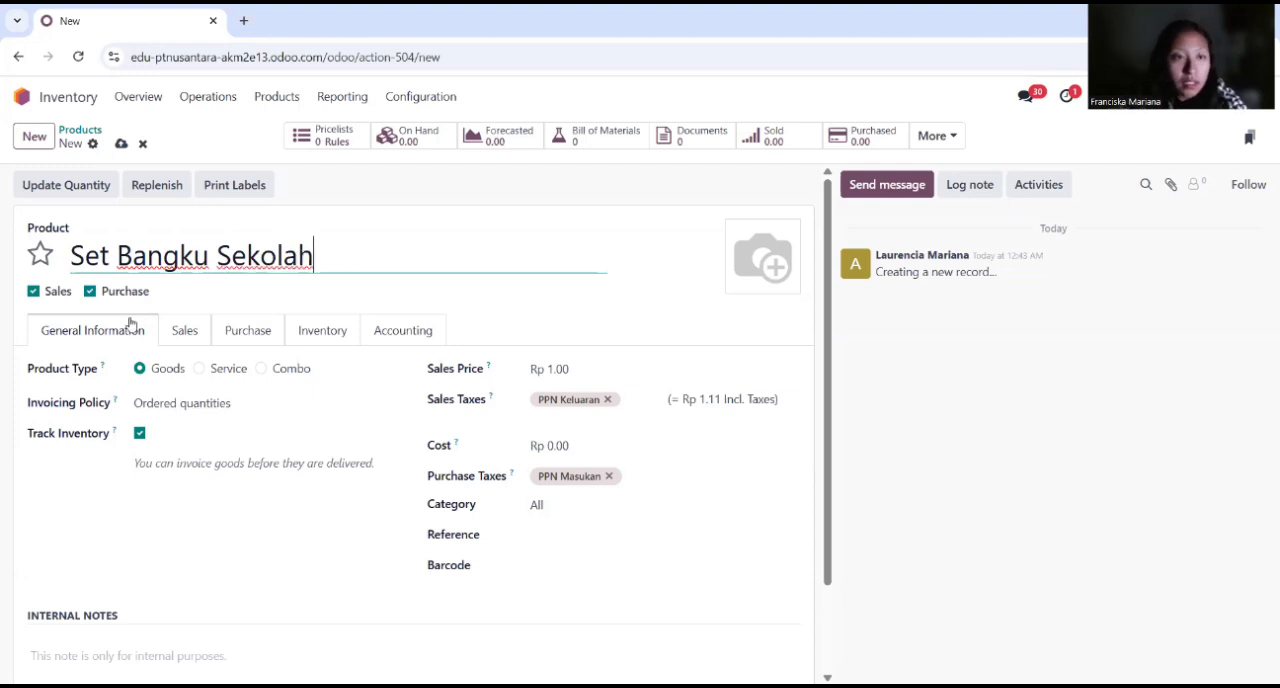
# Step: Exclude Set Bangku Sekolah from purchasing and set its sales price to Rp 1,750,000
pyautogui.click(90, 291)
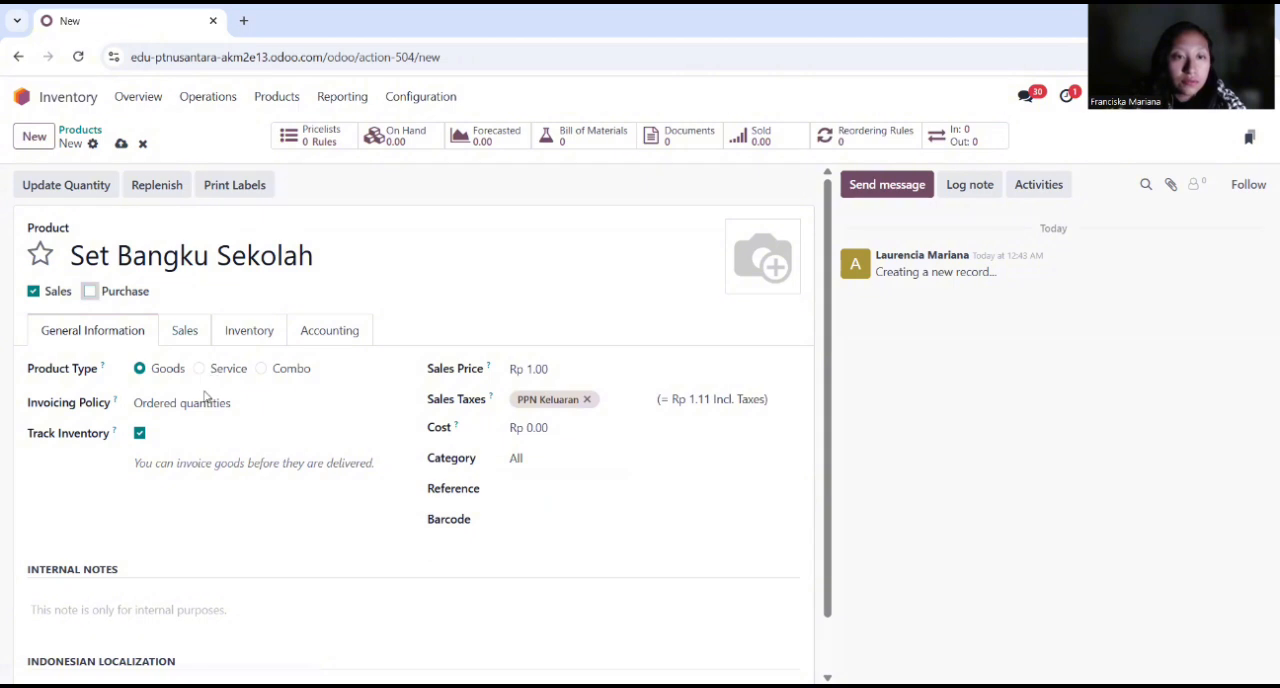
pyautogui.click(574, 369)
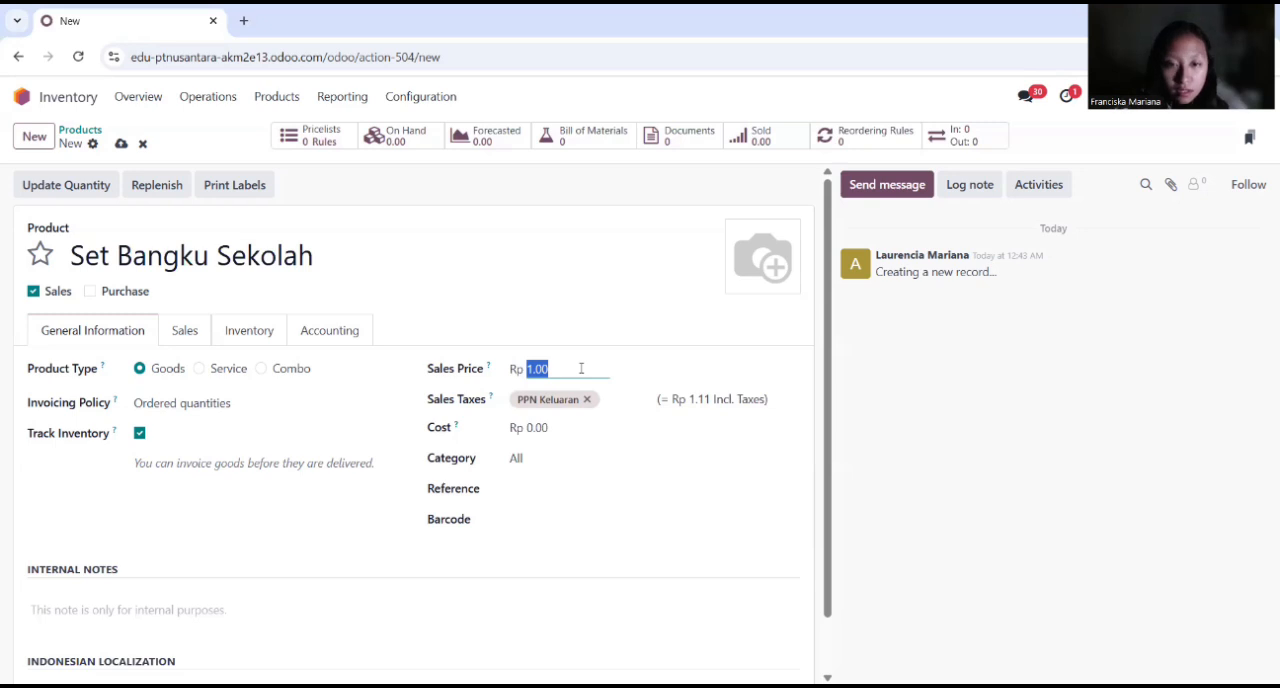
pyautogui.write('17')
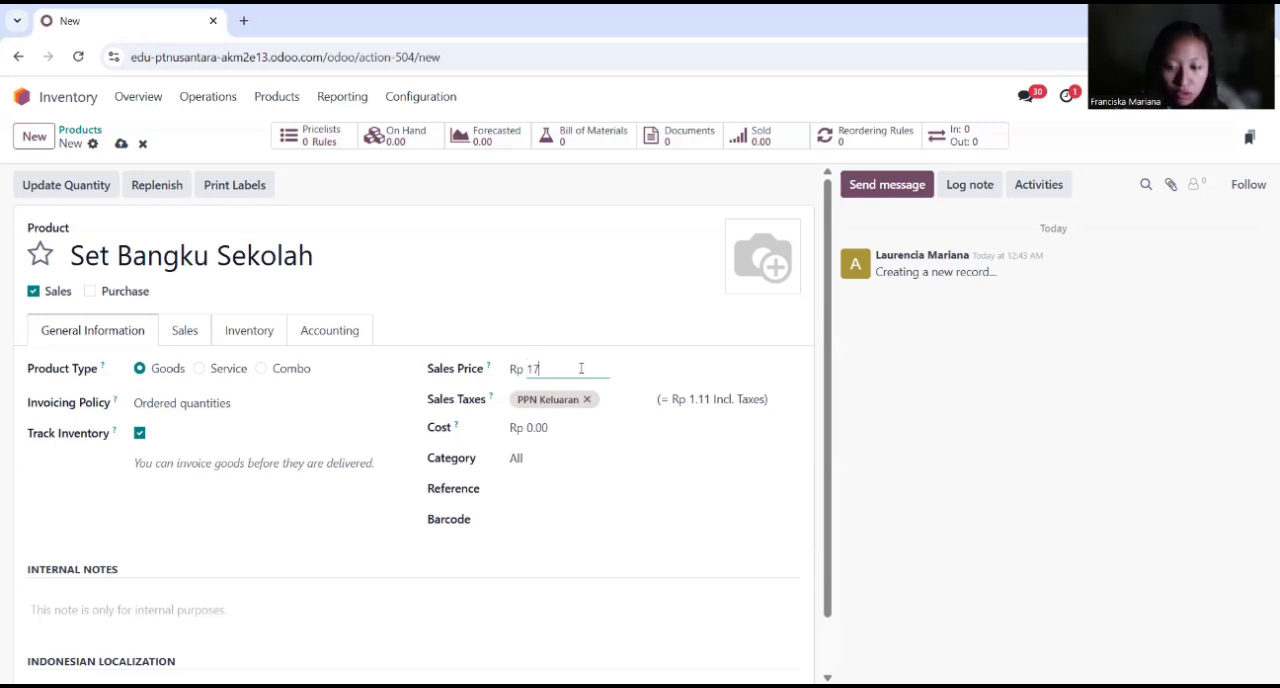
pyautogui.write('50000')
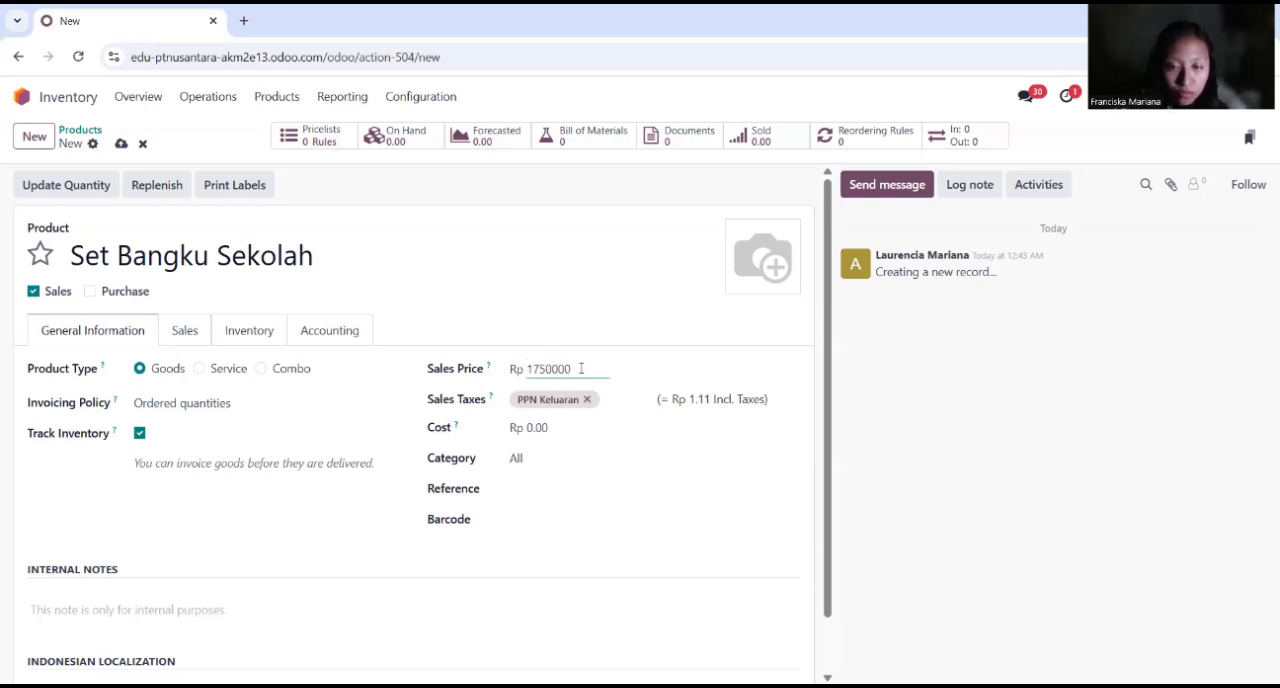
pyautogui.press('Return')
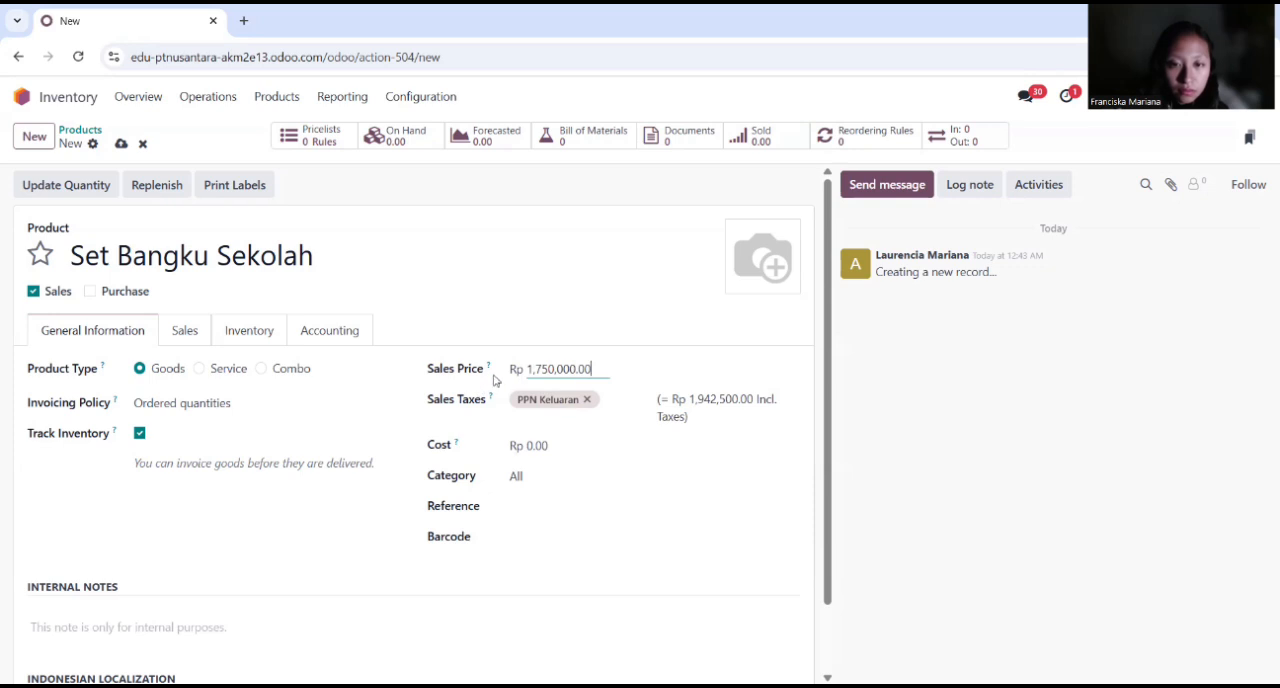
# Step: Add the internal note "Set bangku sekolah terdiri dari 1 meja dan 2 kursi berbahan kayu dengan rangka besi" to Set Bangku Sekolah
pyautogui.scroll(-1, 250, 525)
pyautogui.click(174, 538)
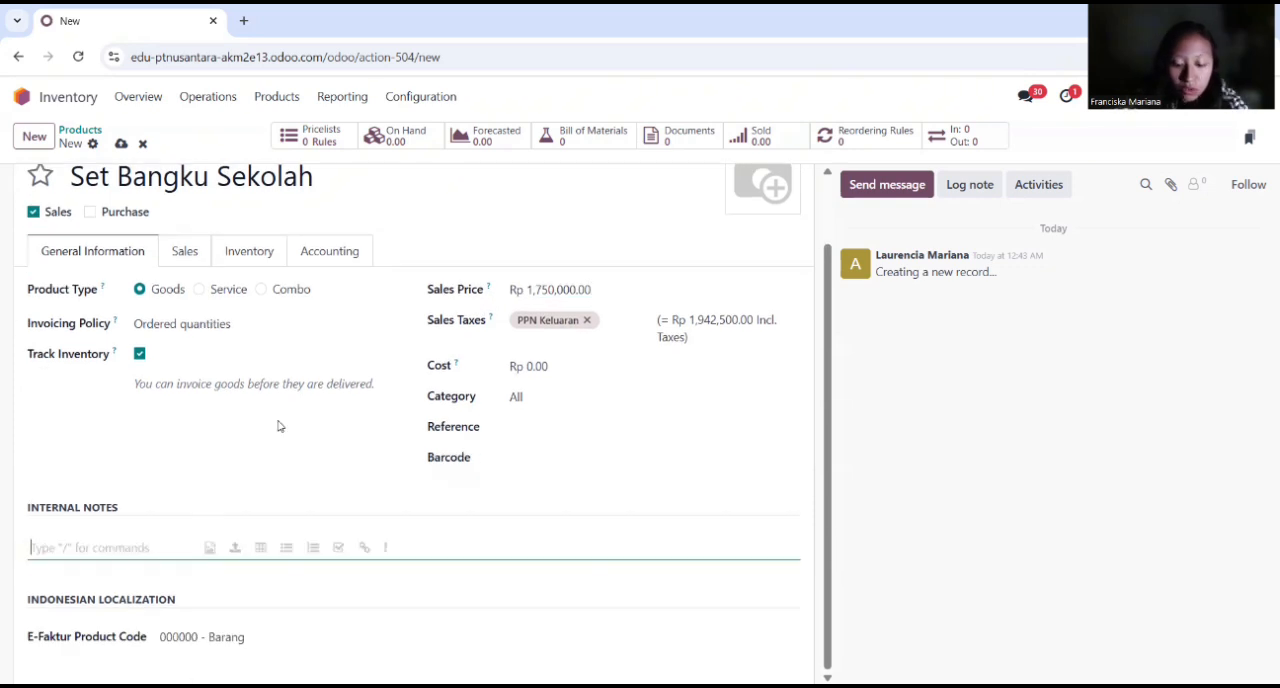
pyautogui.write('Set')
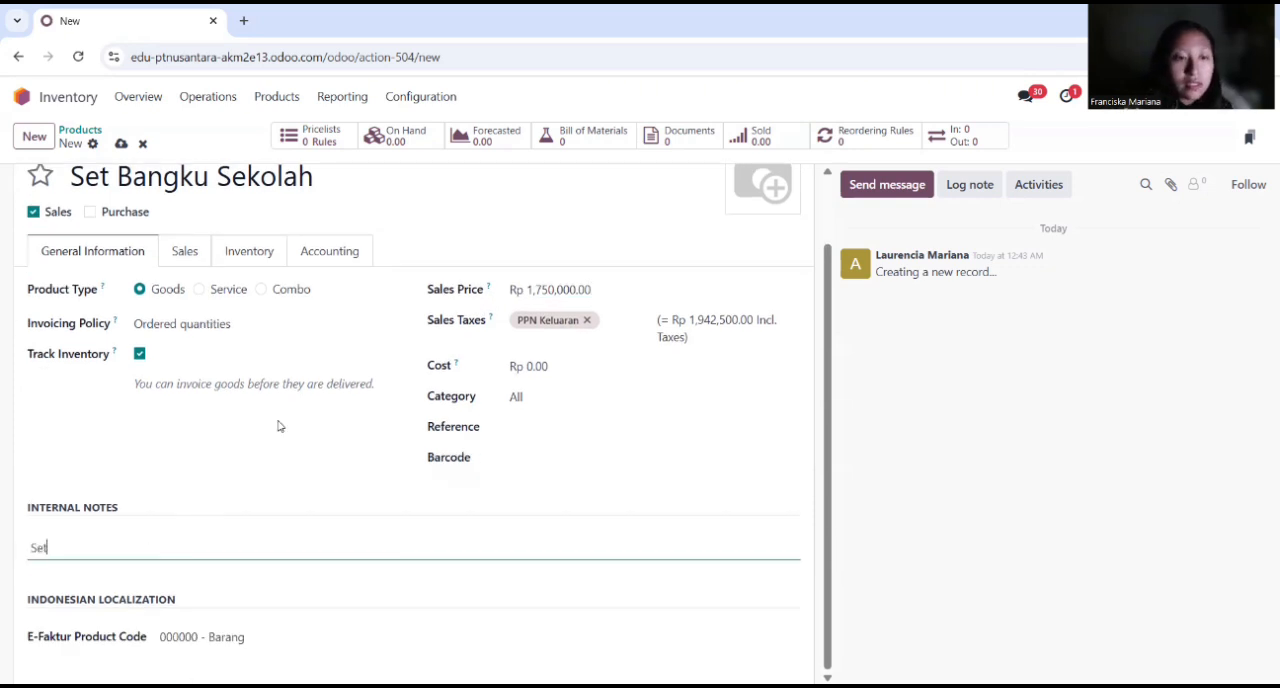
pyautogui.write(' bangku')
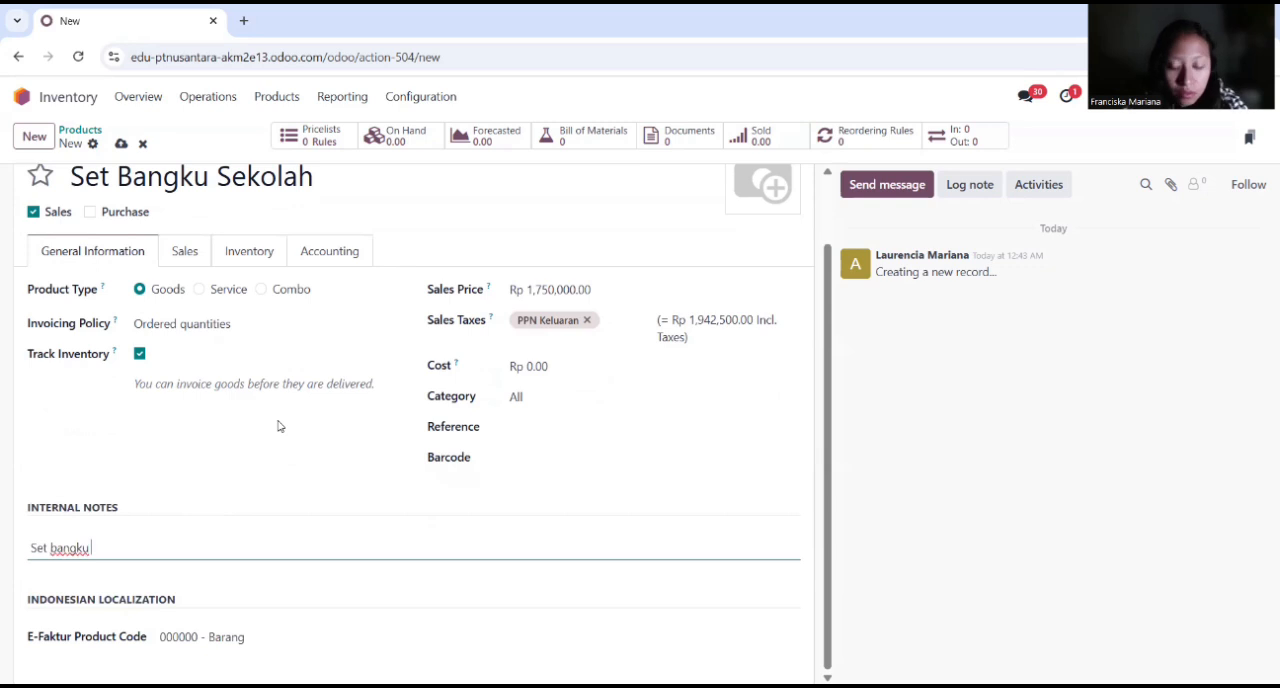
pyautogui.write(' sekolah ter')
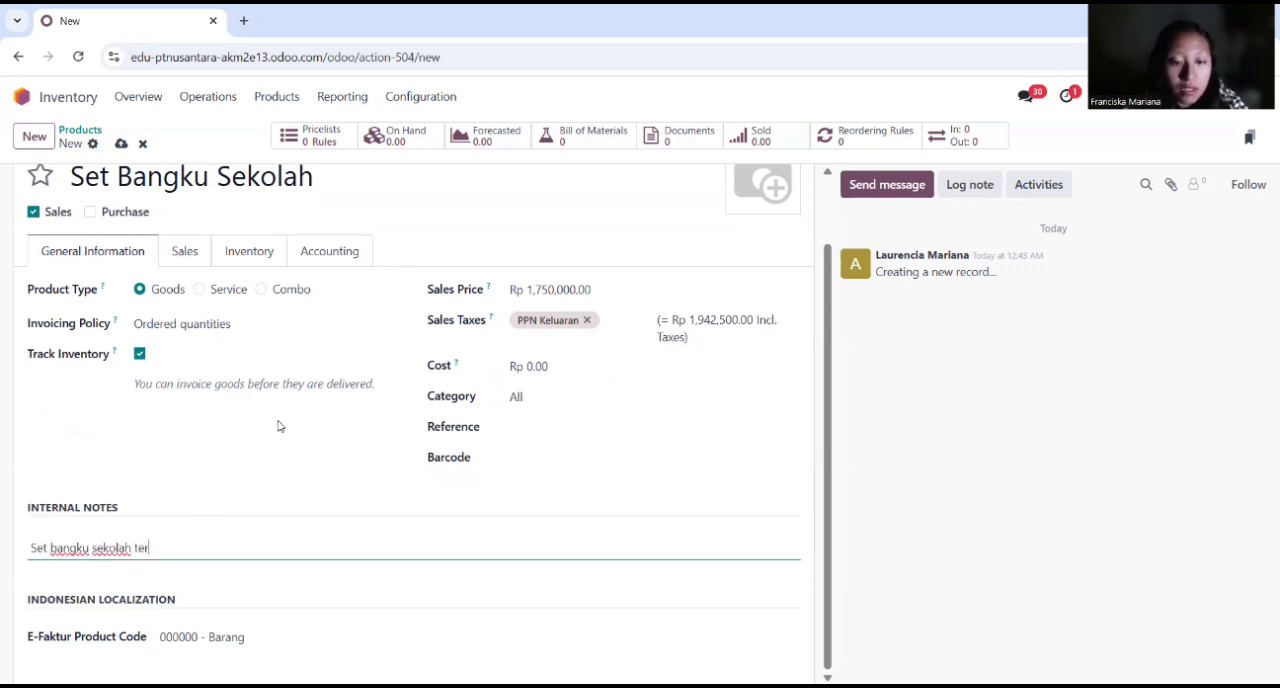
pyautogui.write('diri dari')
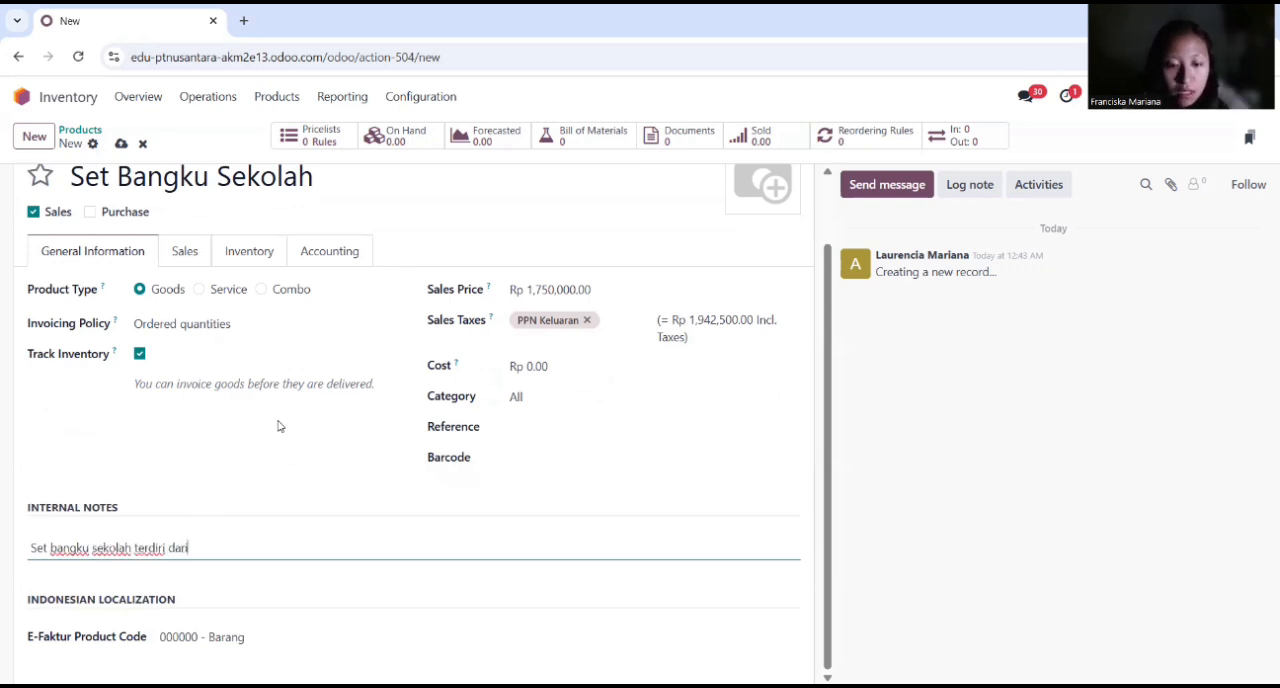
pyautogui.write(' 1 meja dan ')
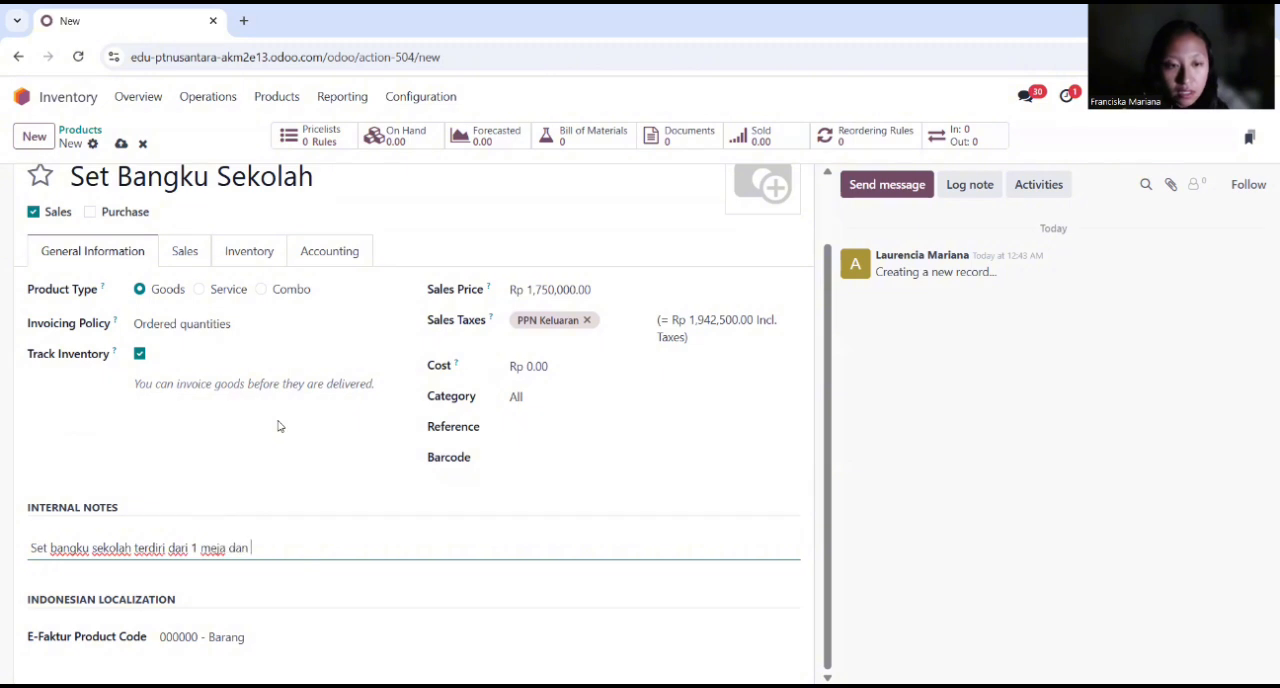
pyautogui.write('3')
pyautogui.press('BackSpace')
pyautogui.write('2 kursi berbahan')
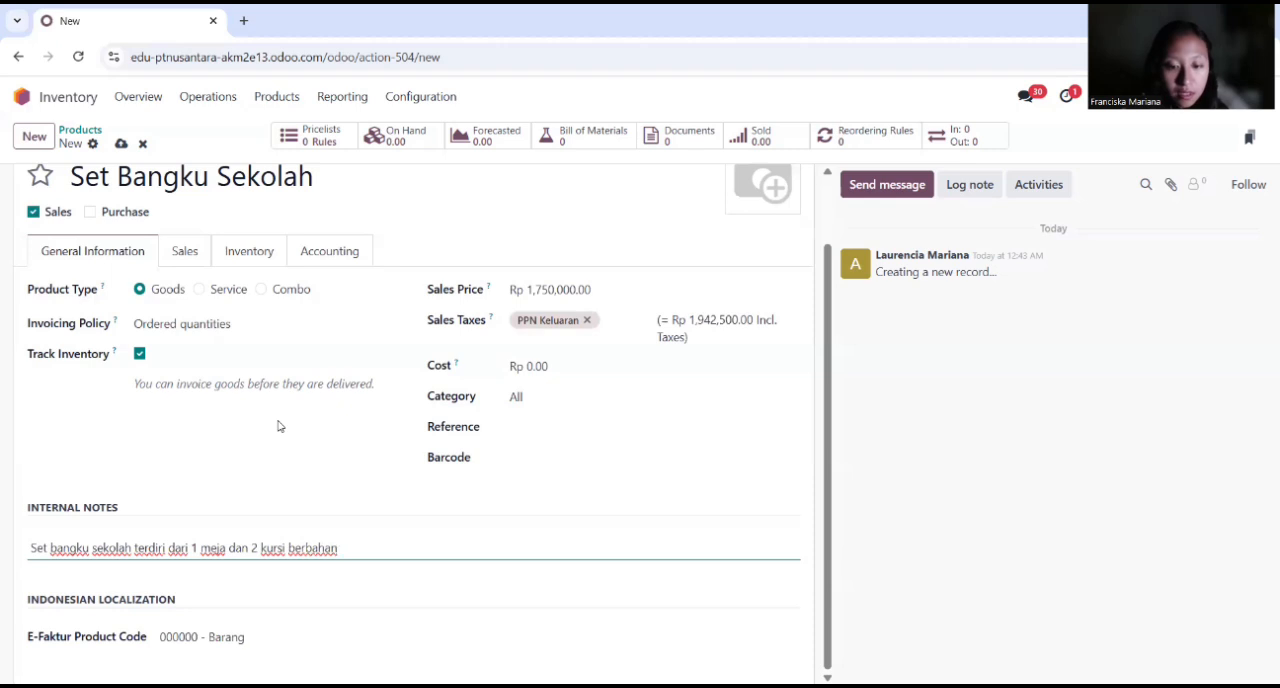
pyautogui.write(' kayu dengan rangka besi')
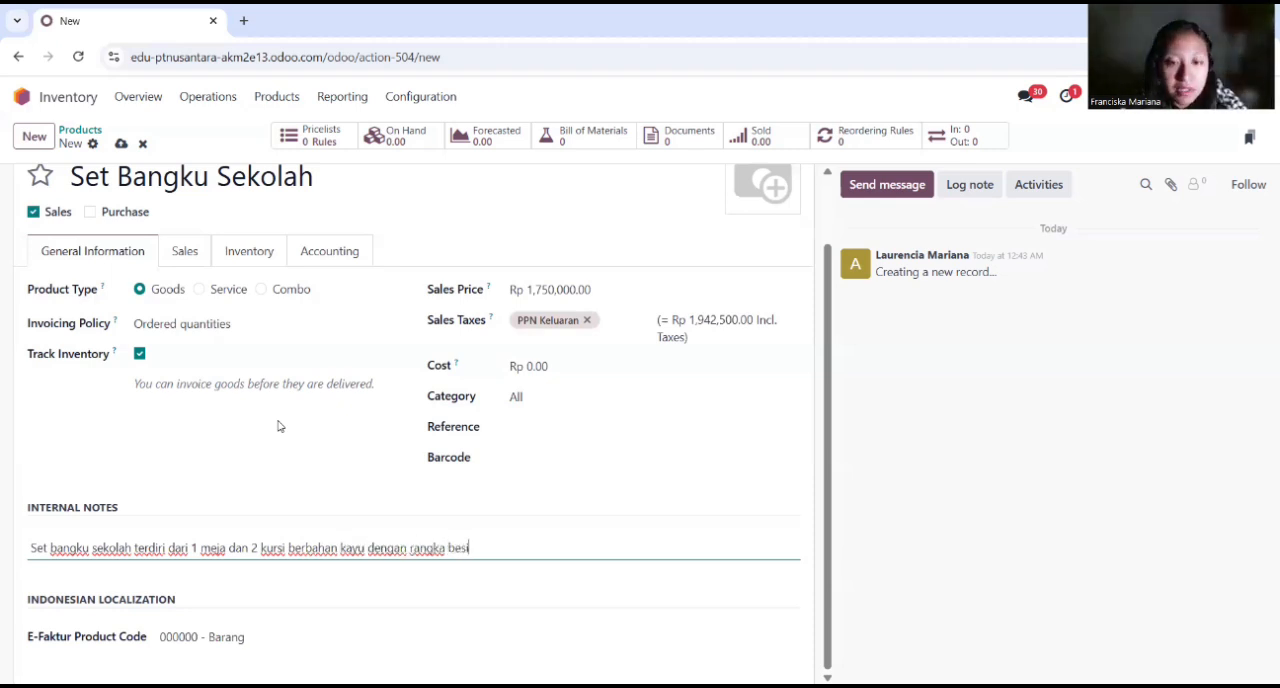
# Step: Enable the Manufacture route for Set Bangku Sekolah in its inventory settings
pyautogui.click(249, 251)
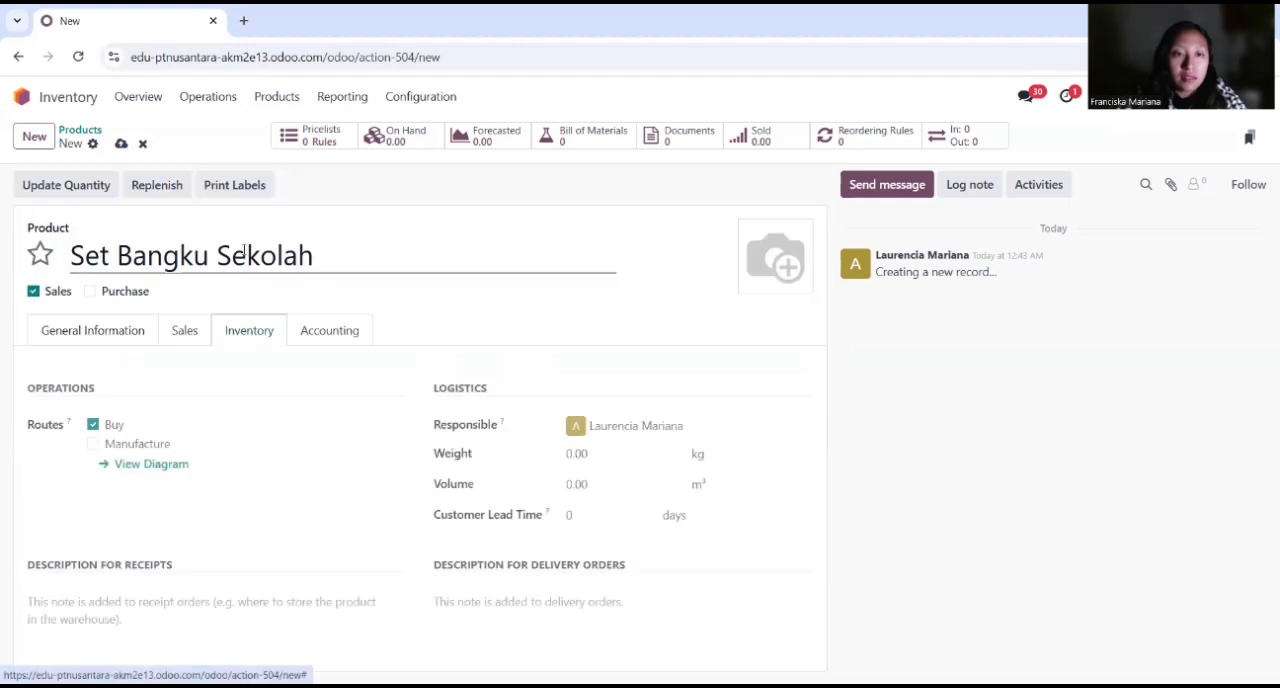
pyautogui.click(93, 443)
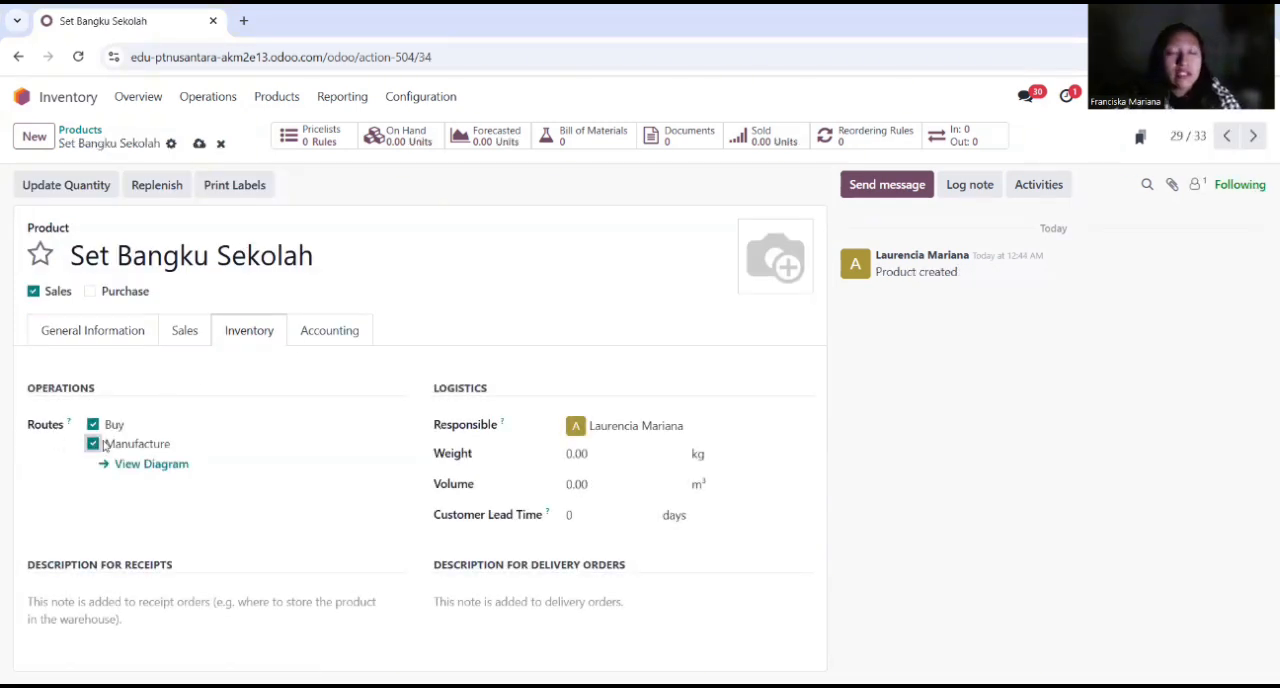
# Step: Create another new product named Papan Meja
pyautogui.click(44, 146)
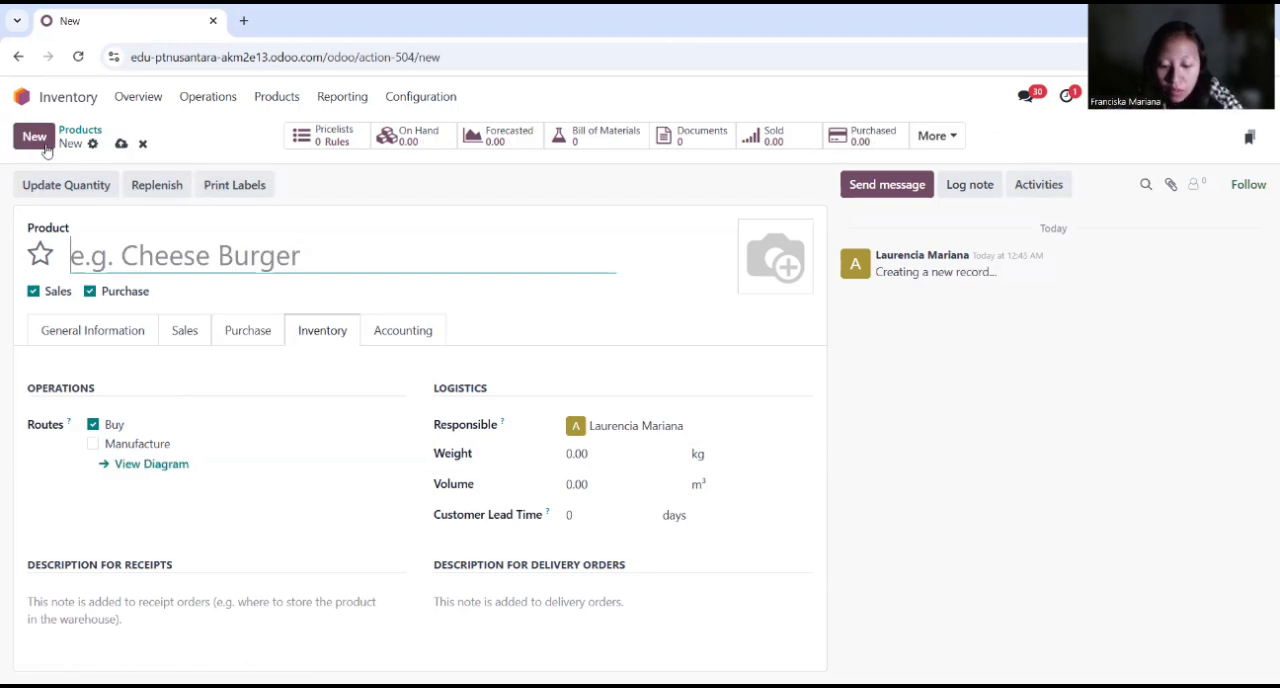
pyautogui.write('P')
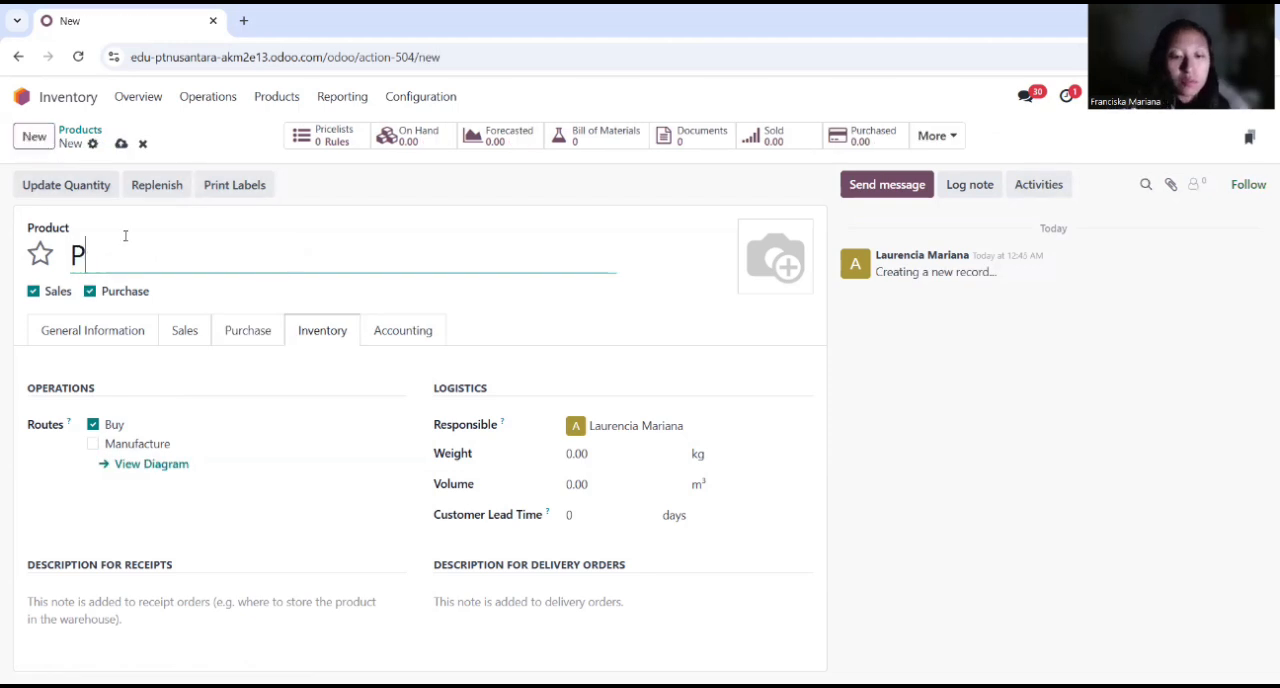
pyautogui.write('apan Meja')
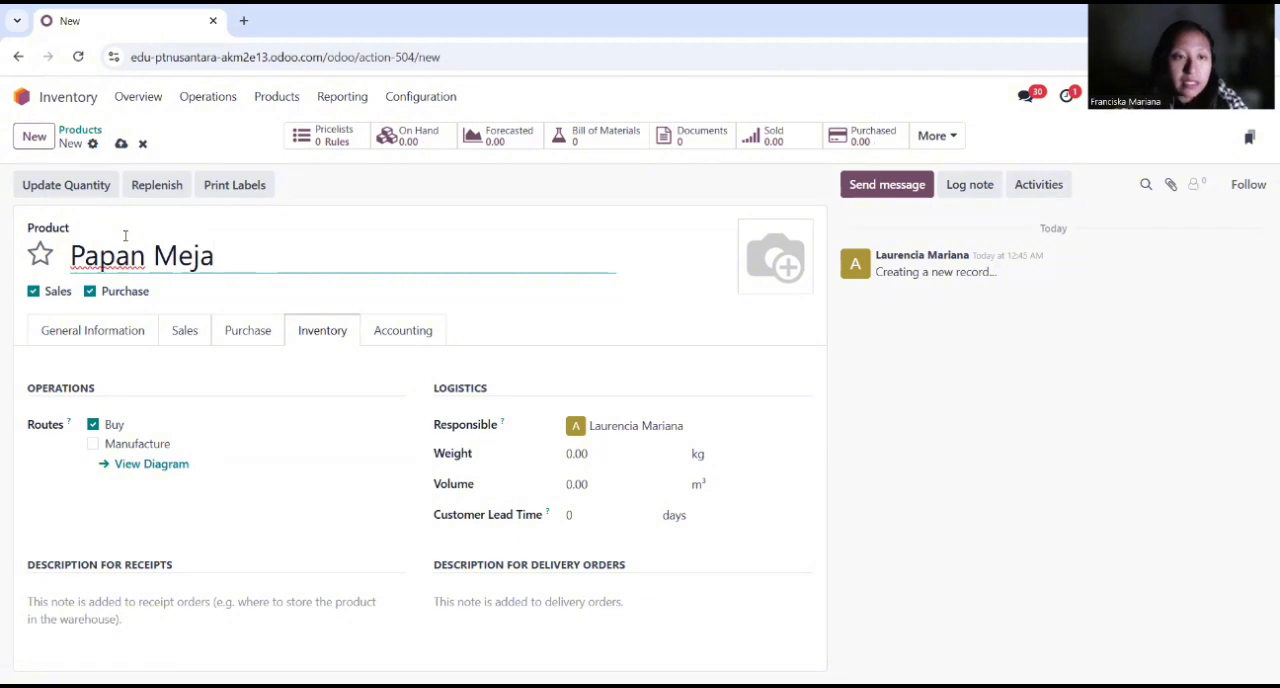
# Step: Exclude Papan Meja from sales and set its cost to Rp 250,000
pyautogui.click(60, 334)
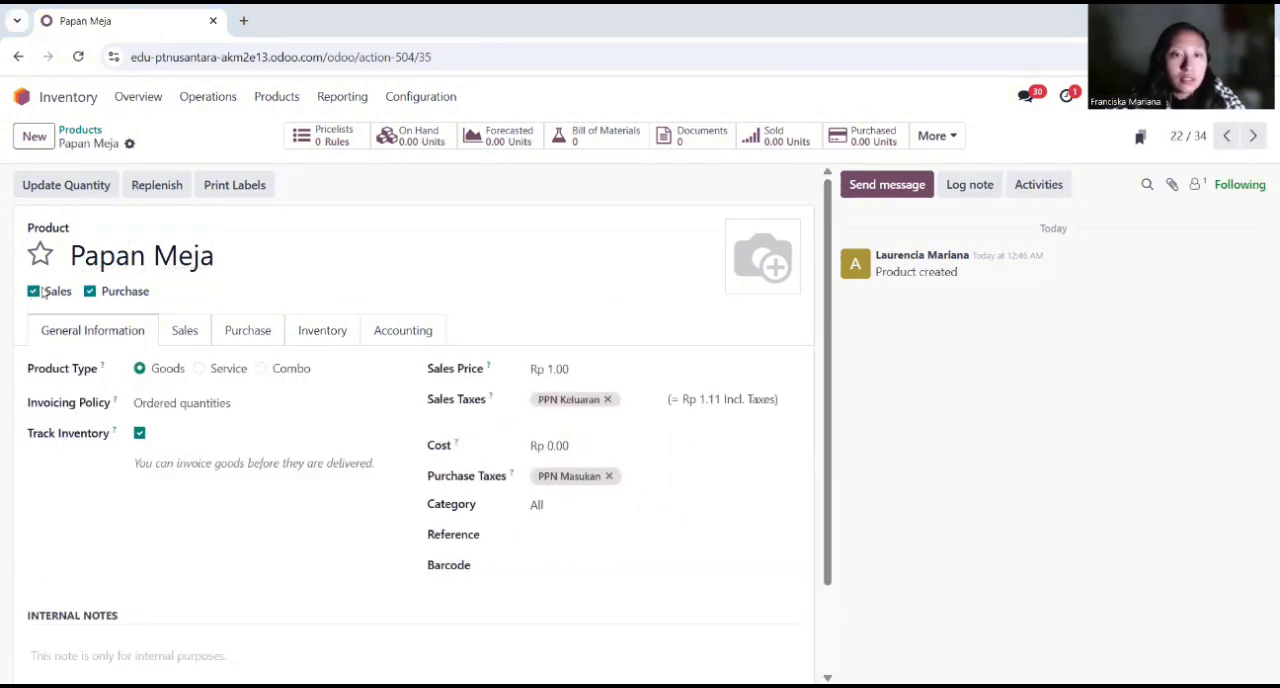
pyautogui.click(40, 291)
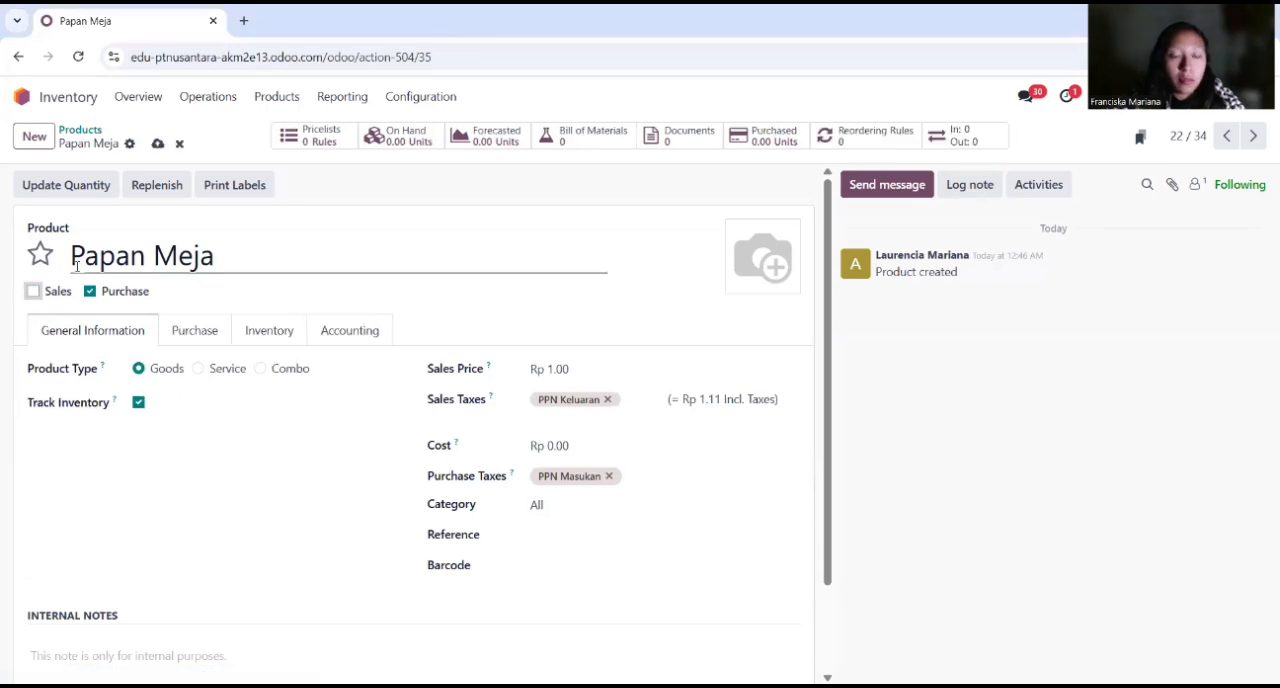
pyautogui.click(575, 450)
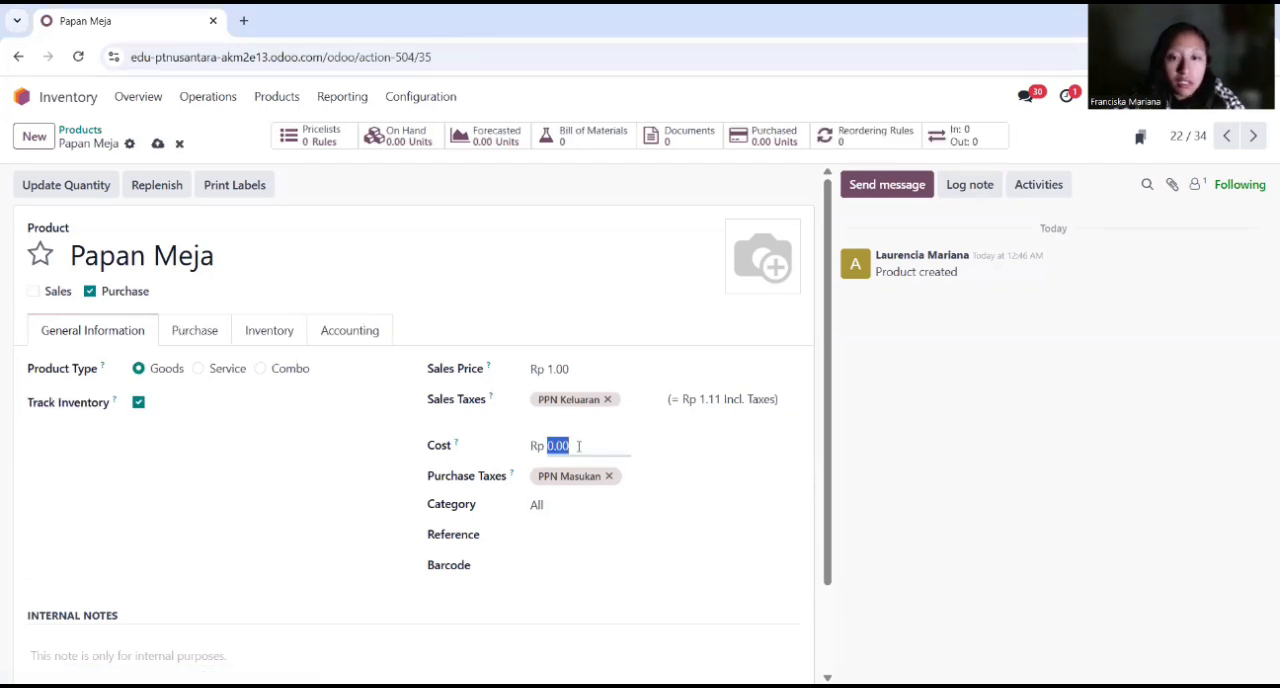
pyautogui.write('250,000')
pyautogui.press('Tab')
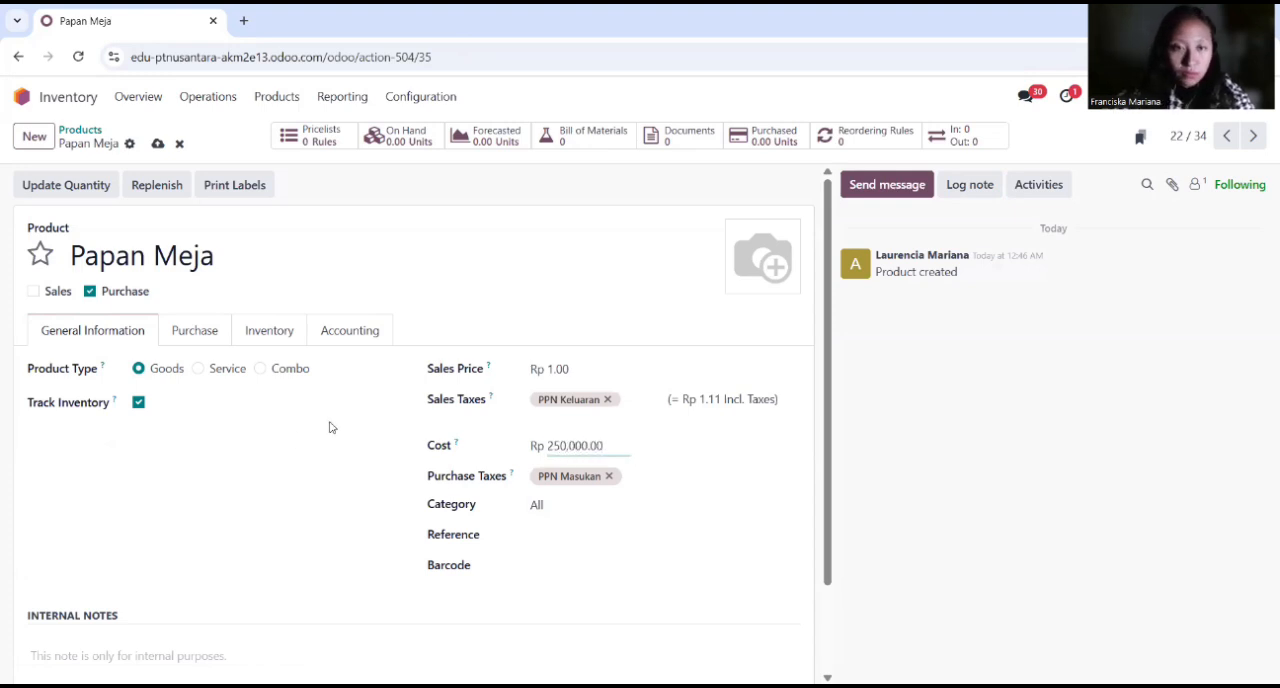
# Step: Add the internal note "Kayu MDF 18mm, HPL finish" to Papan Meja
pyautogui.scroll(-2, 331, 425)
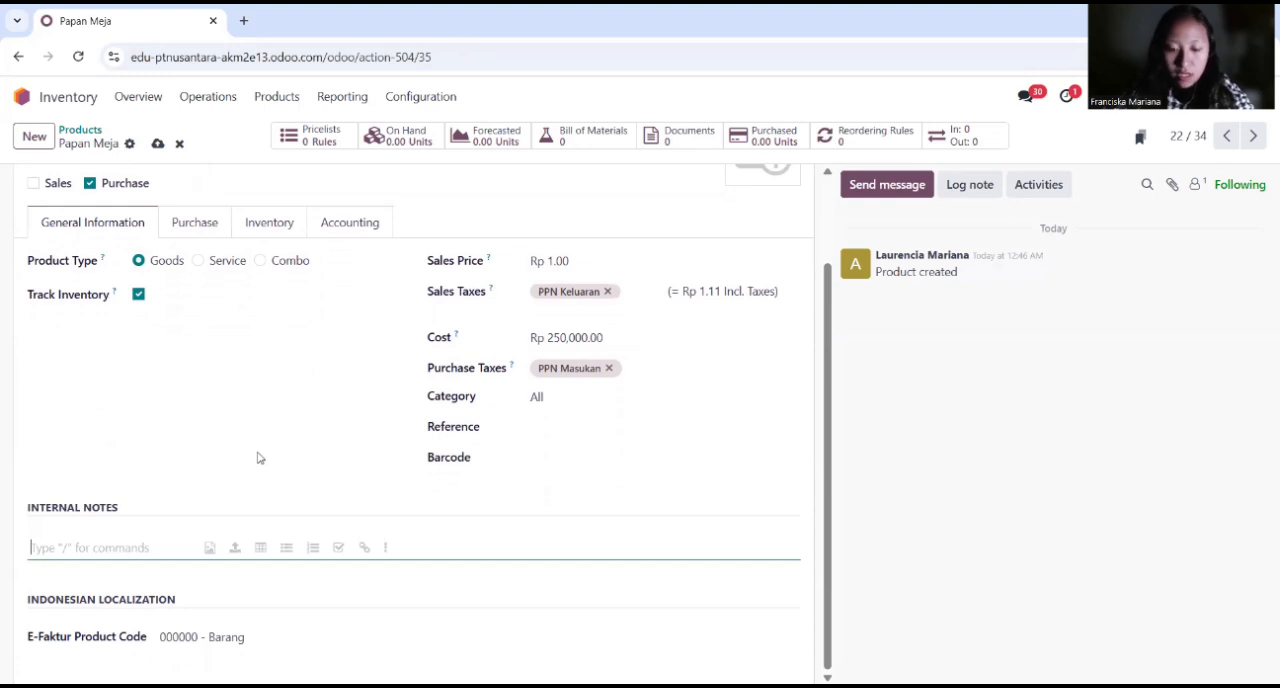
pyautogui.write('K')
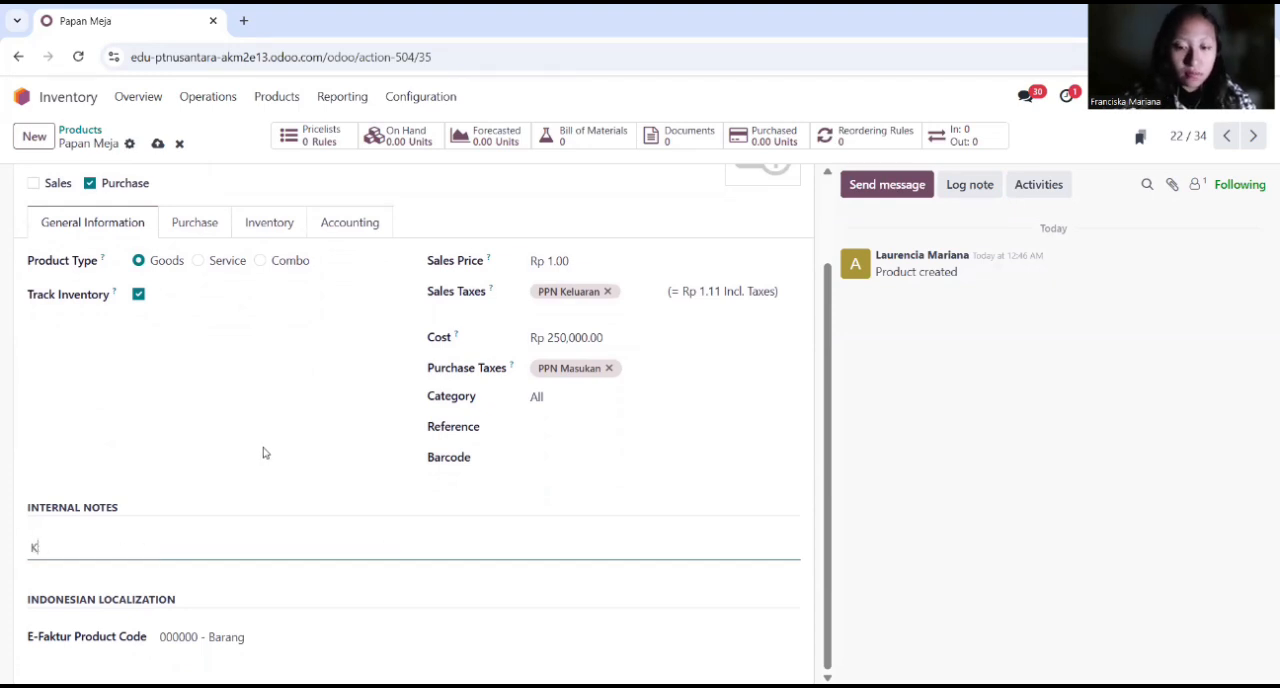
pyautogui.write('ayu MDF')
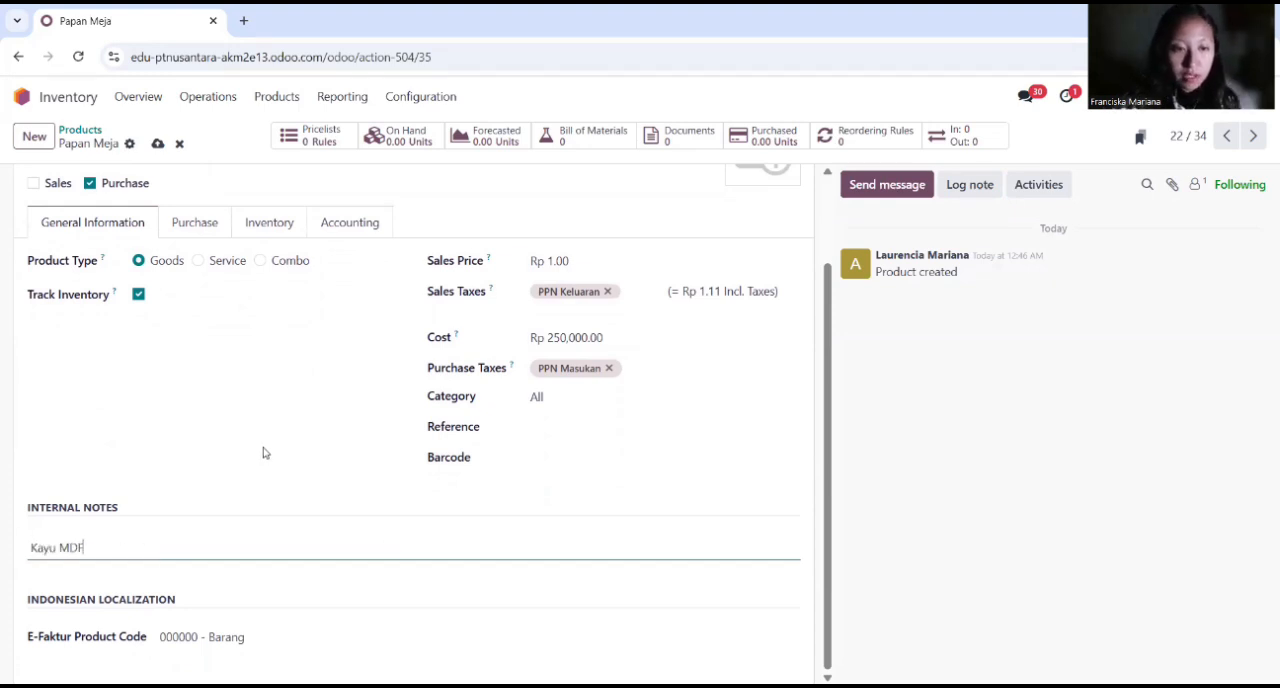
pyautogui.write(' 18mm')
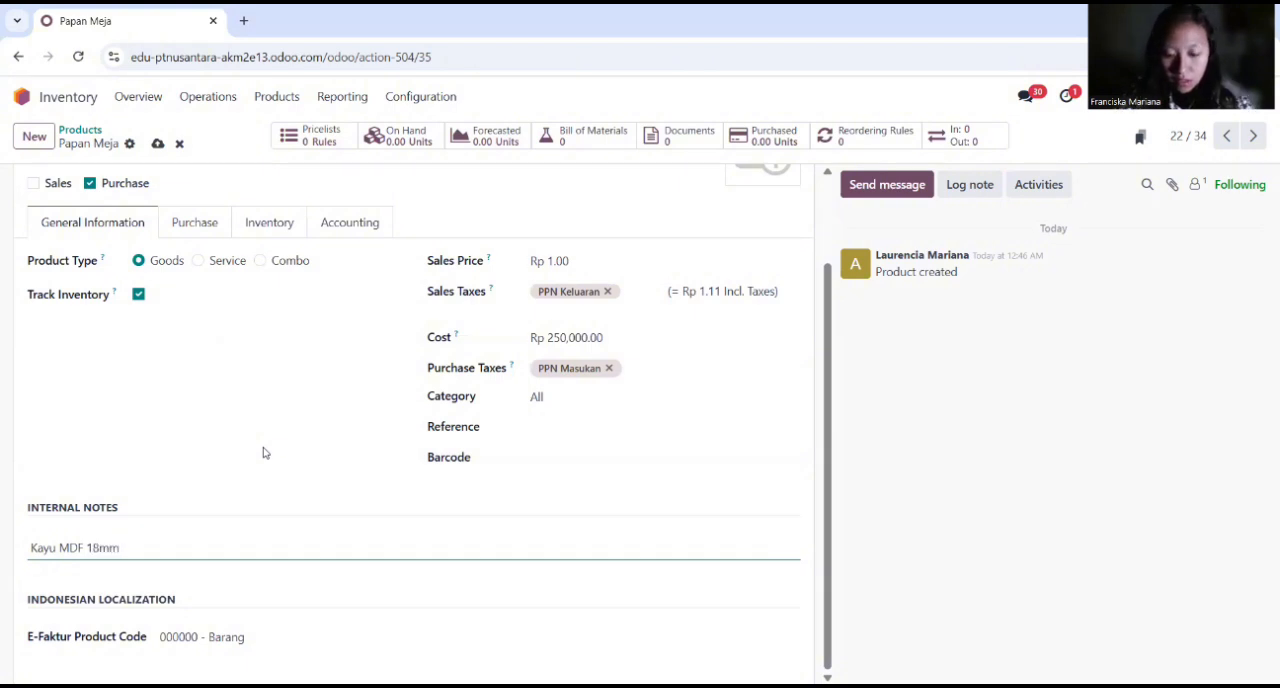
pyautogui.write(', HPL')
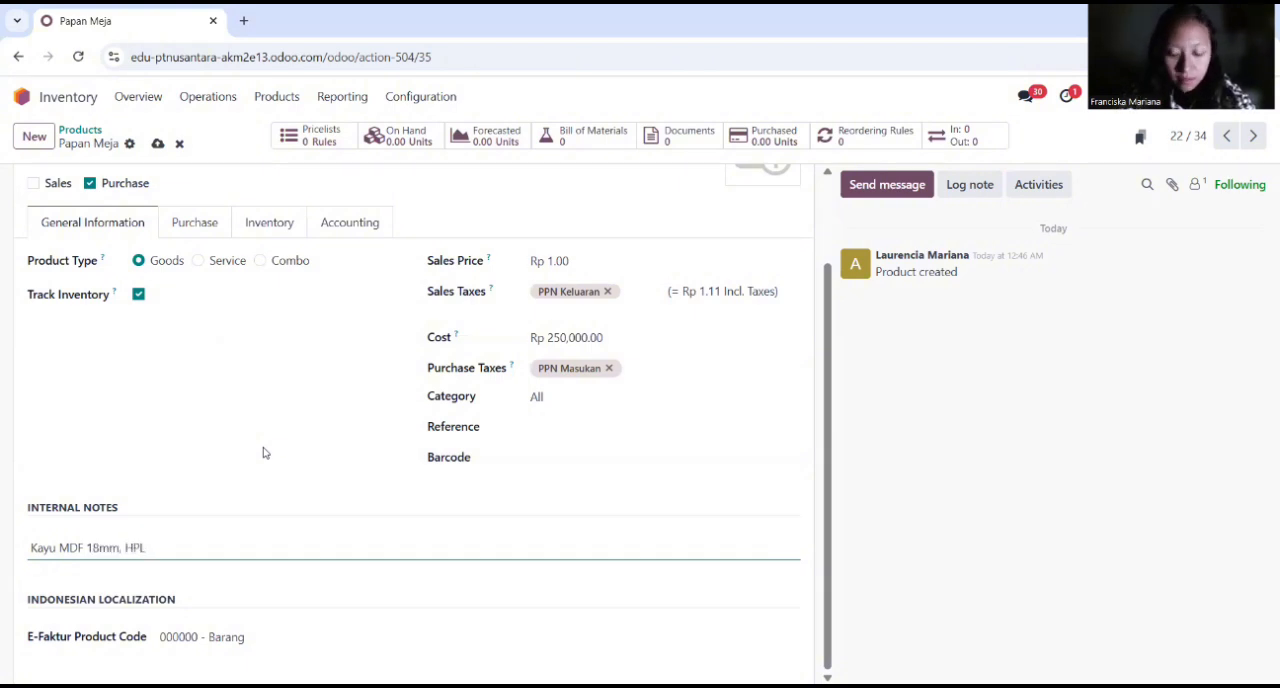
pyautogui.write(' finish')
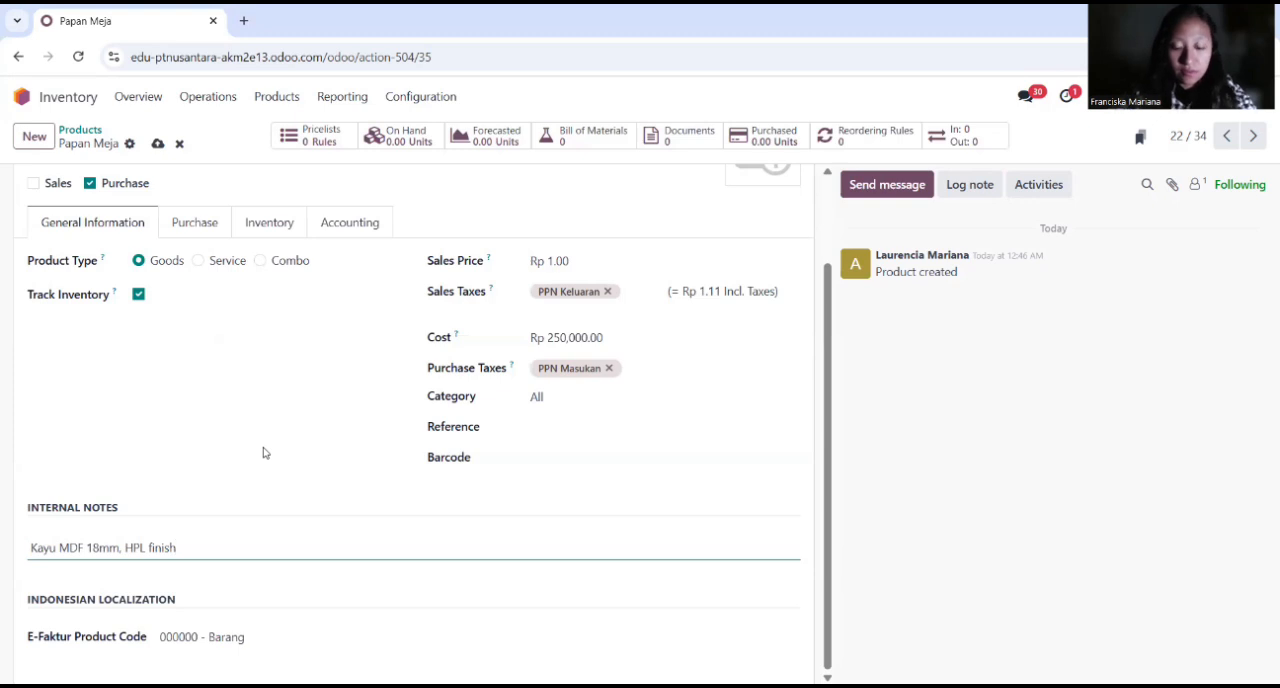
# Step: Enable the Manufacture route for Papan Meja in its inventory settings
pyautogui.click(196, 225)
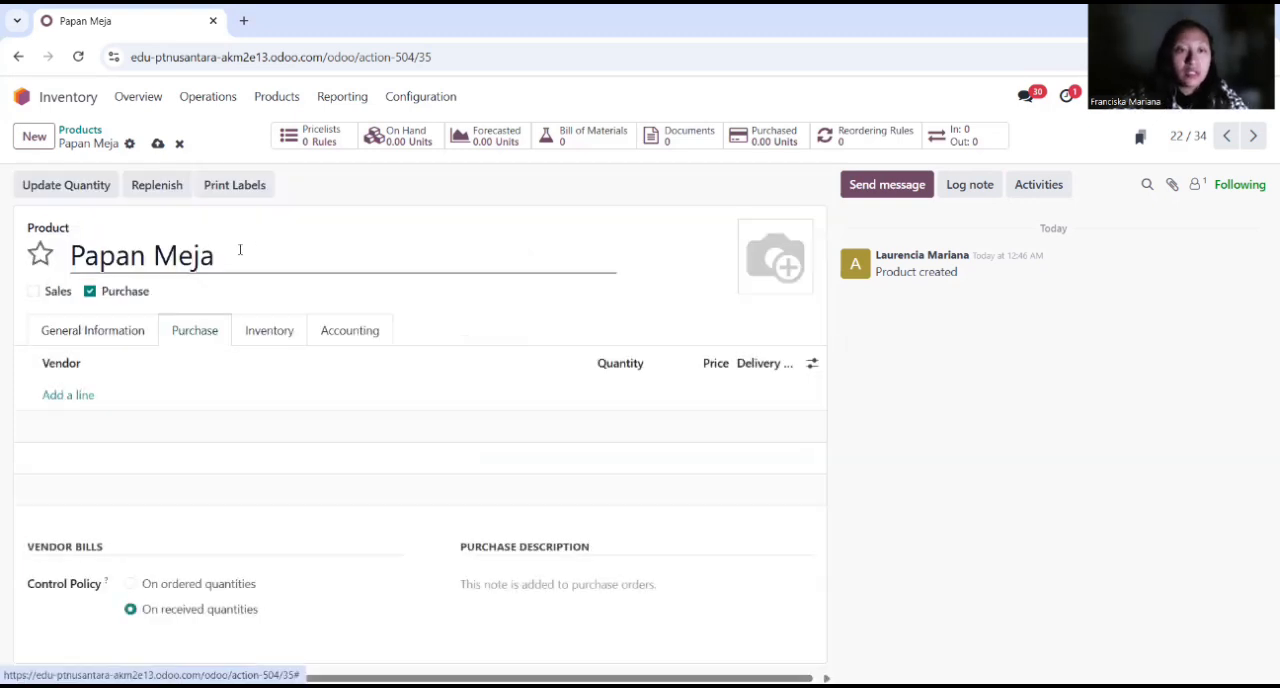
pyautogui.click(280, 336)
pyautogui.click(129, 446)
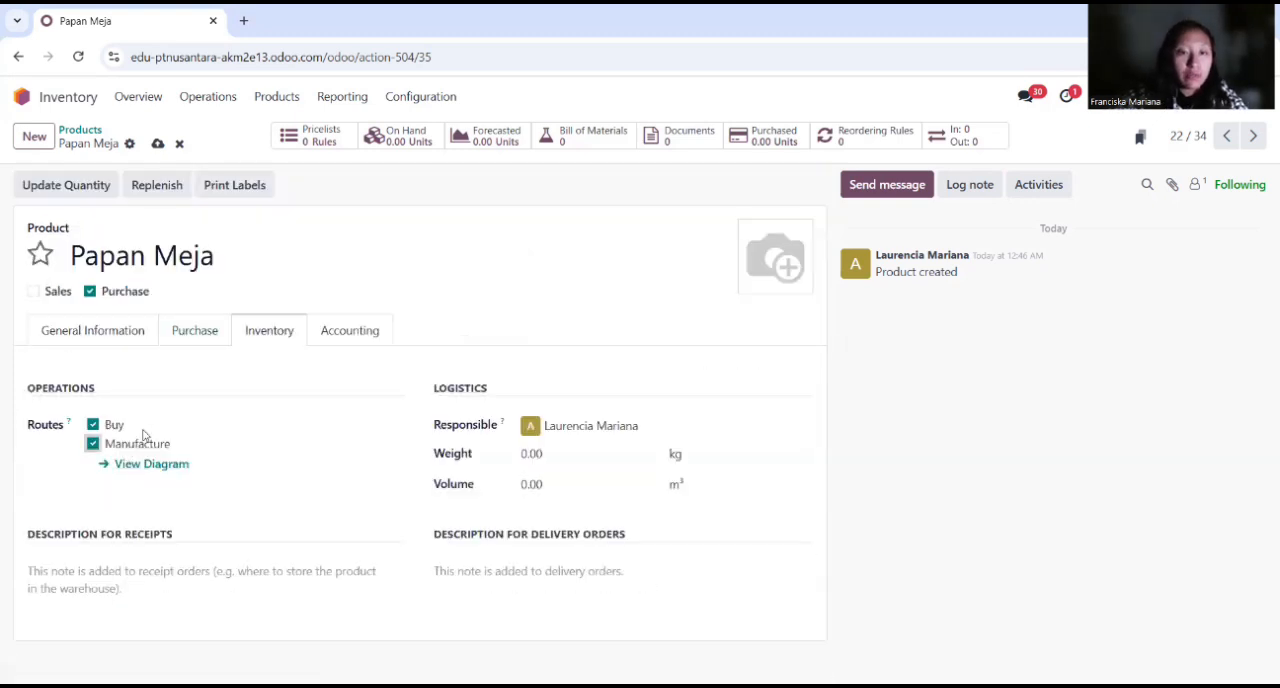
# Step: Set the expense account of Papan Meja to Cost of Goods Sold
pyautogui.click(355, 332)
pyautogui.click(588, 424)
pyautogui.write('co')
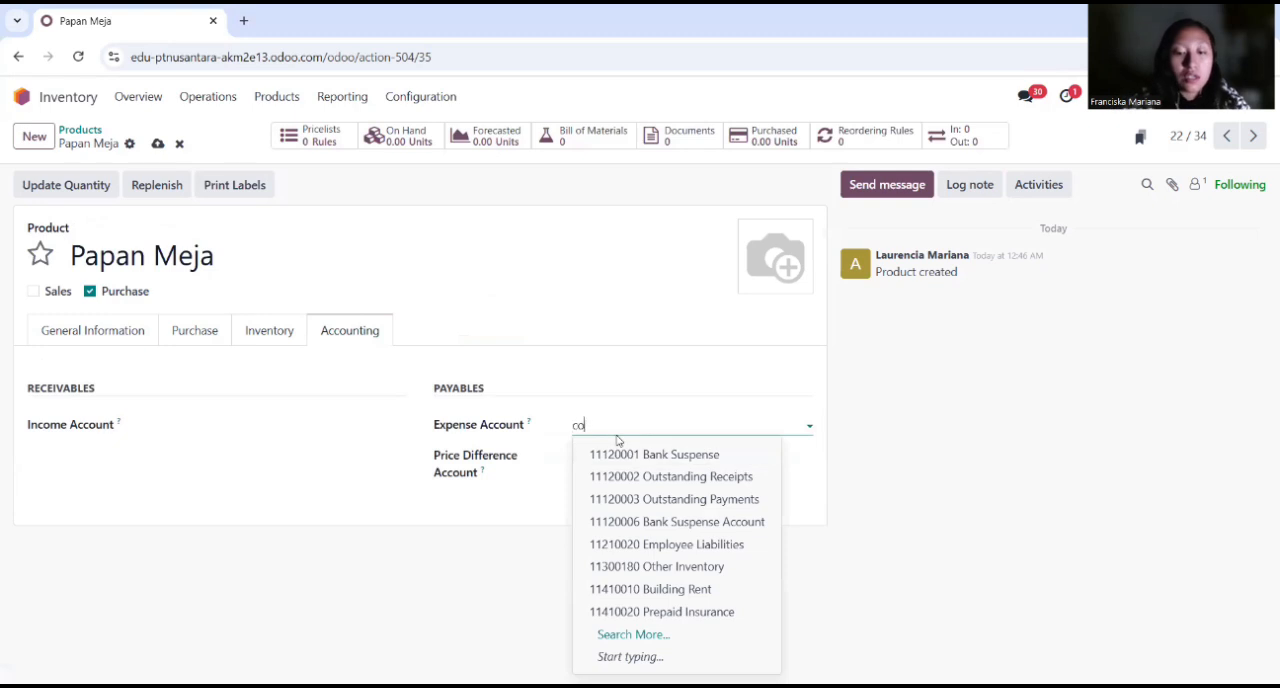
pyautogui.write('st of')
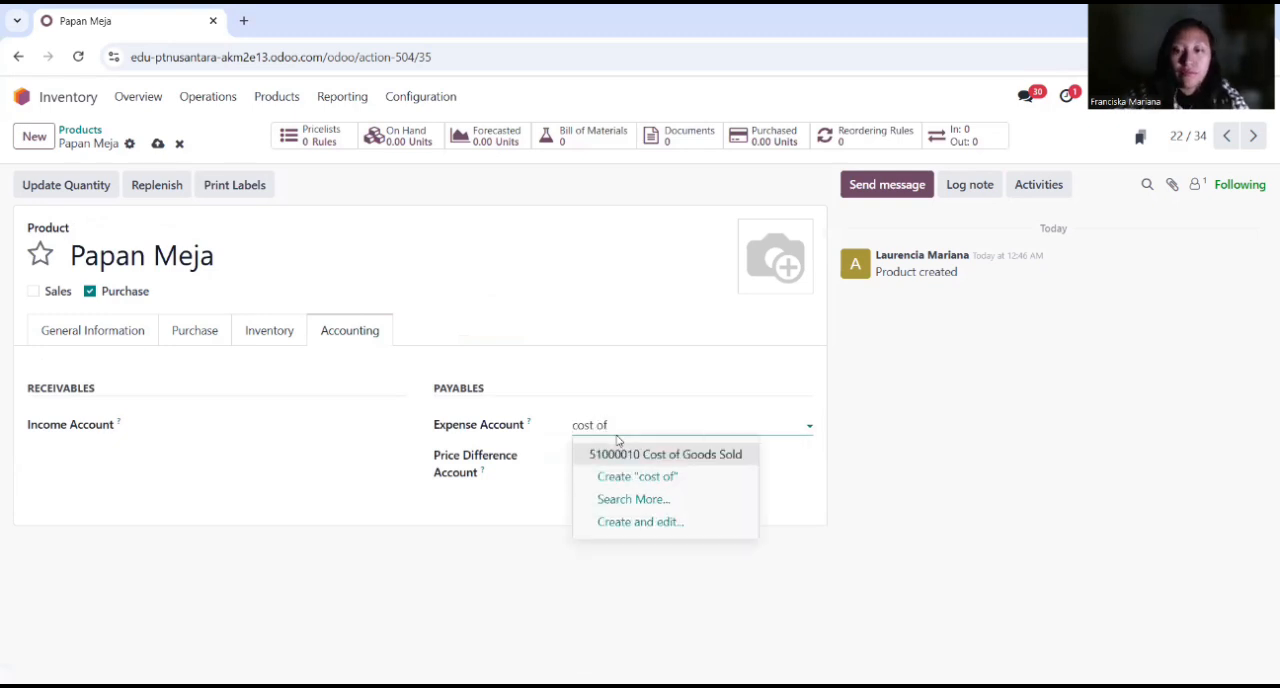
pyautogui.click(693, 455)
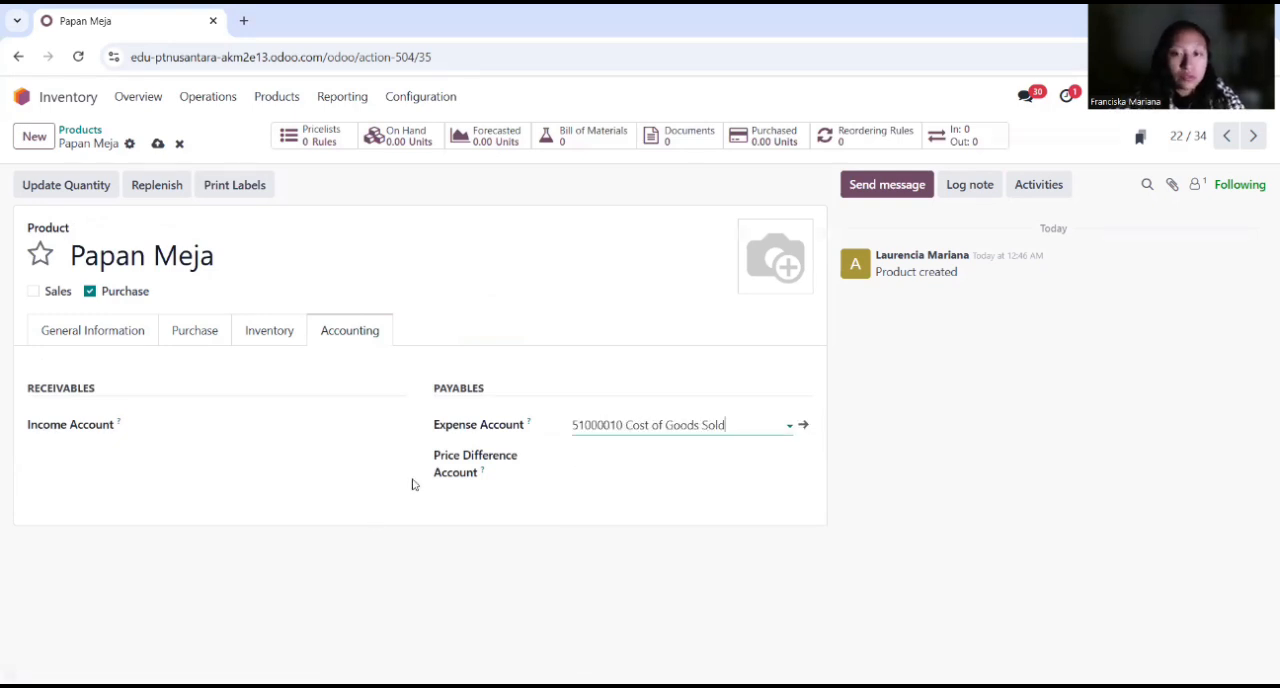
# Step: Create another new product named Papan Kursi
pyautogui.click(34, 136)
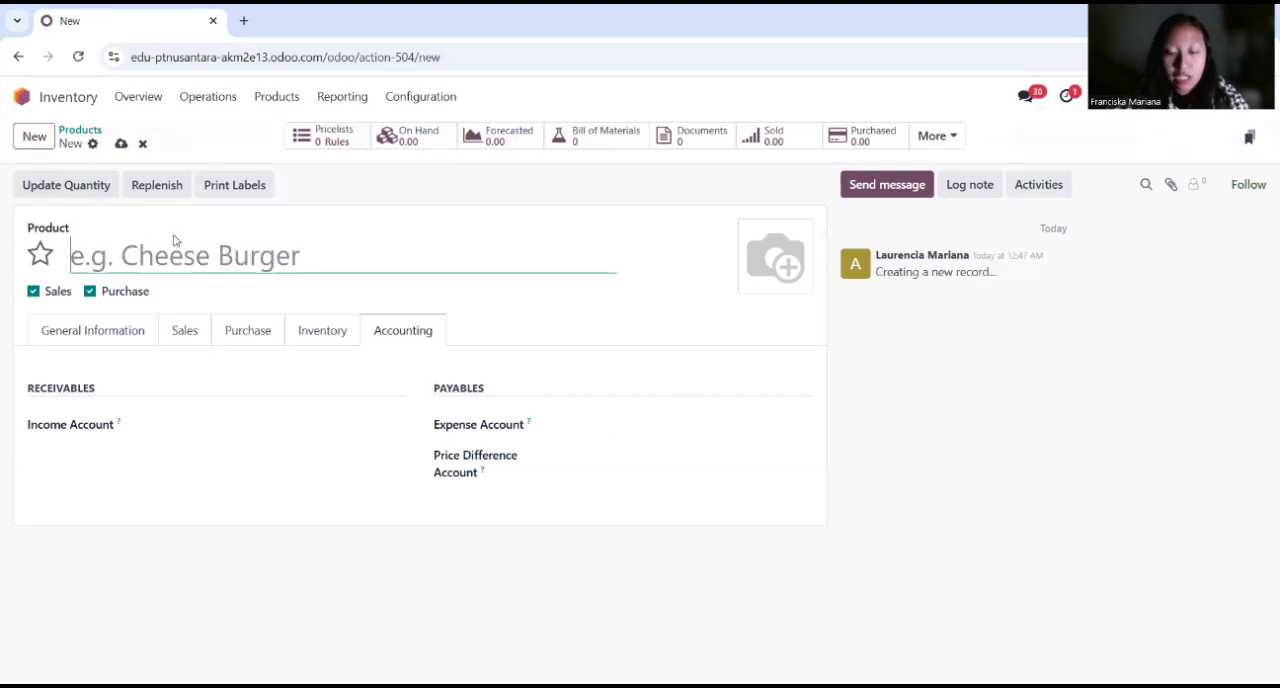
pyautogui.write('Papan ')
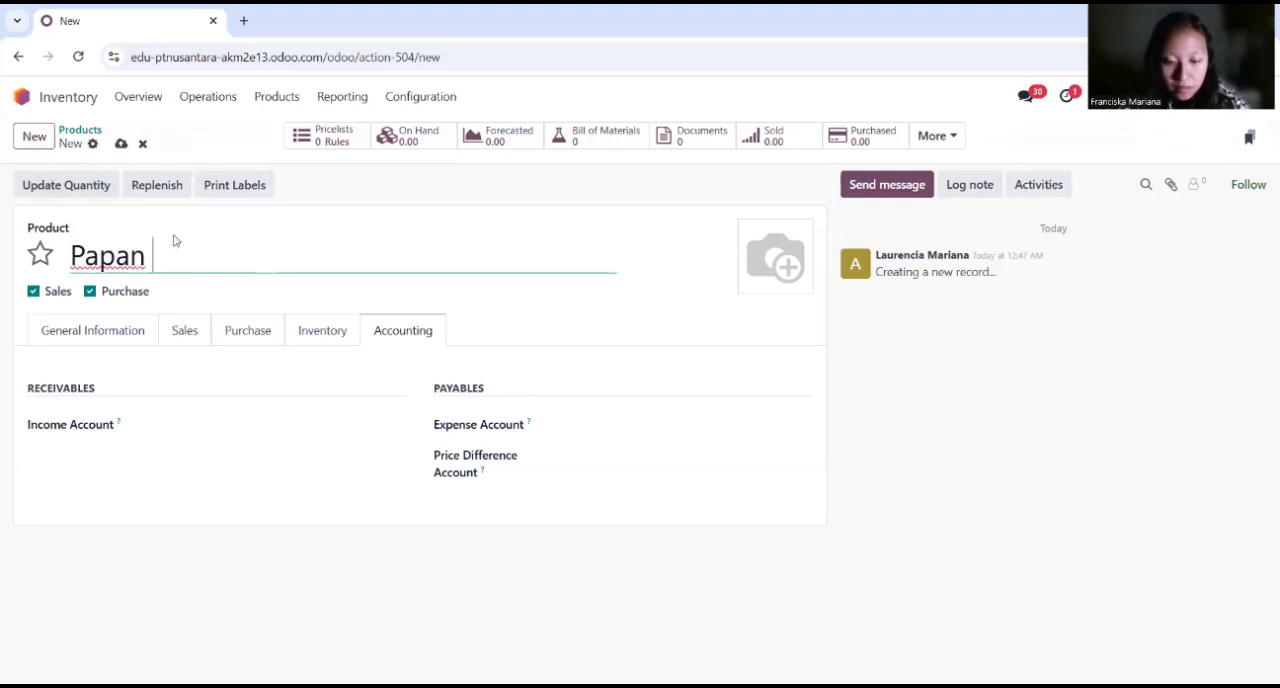
pyautogui.write('Kursi')
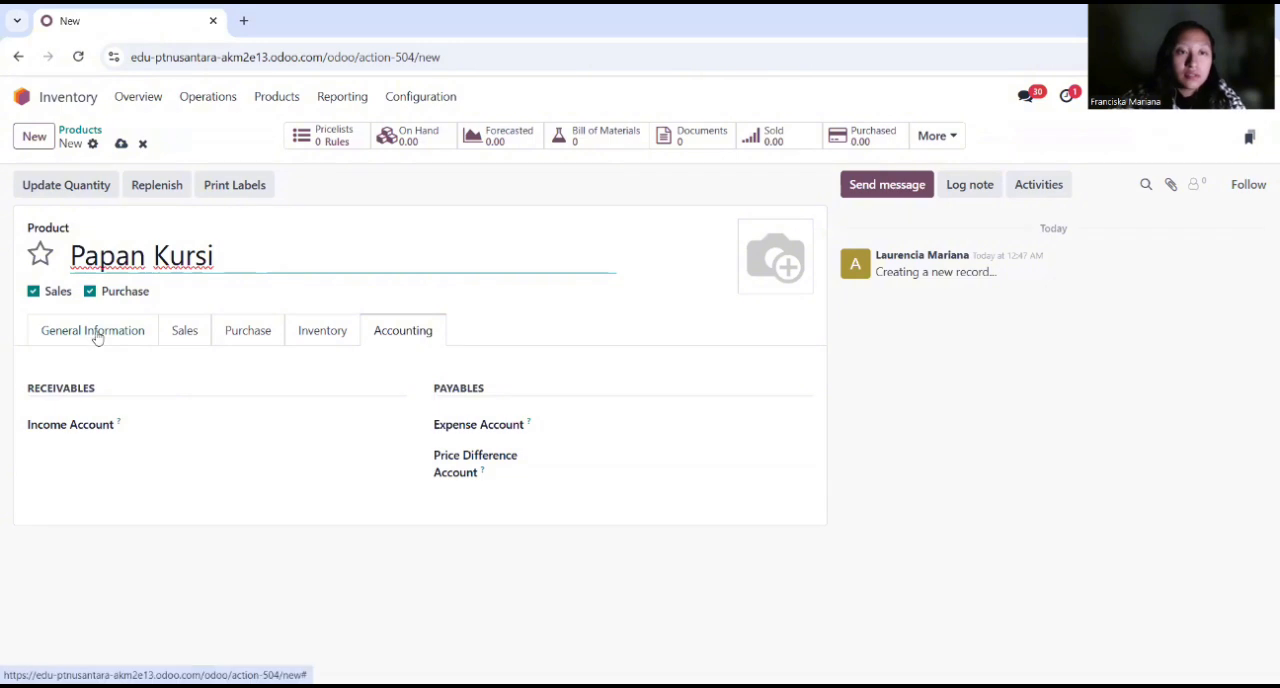
# Step: Exclude Papan Kursi from sales and set its cost to Rp 100,000
pyautogui.click(33, 292)
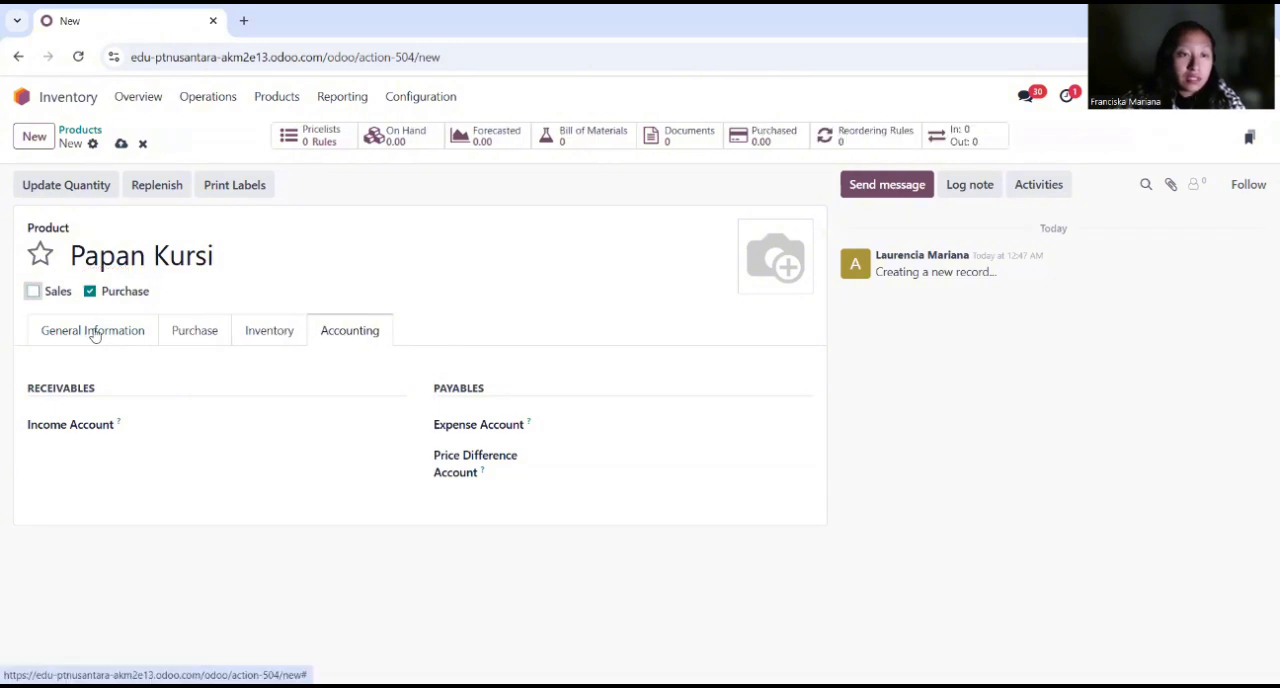
pyautogui.click(95, 333)
pyautogui.click(605, 452)
pyautogui.write('100000')
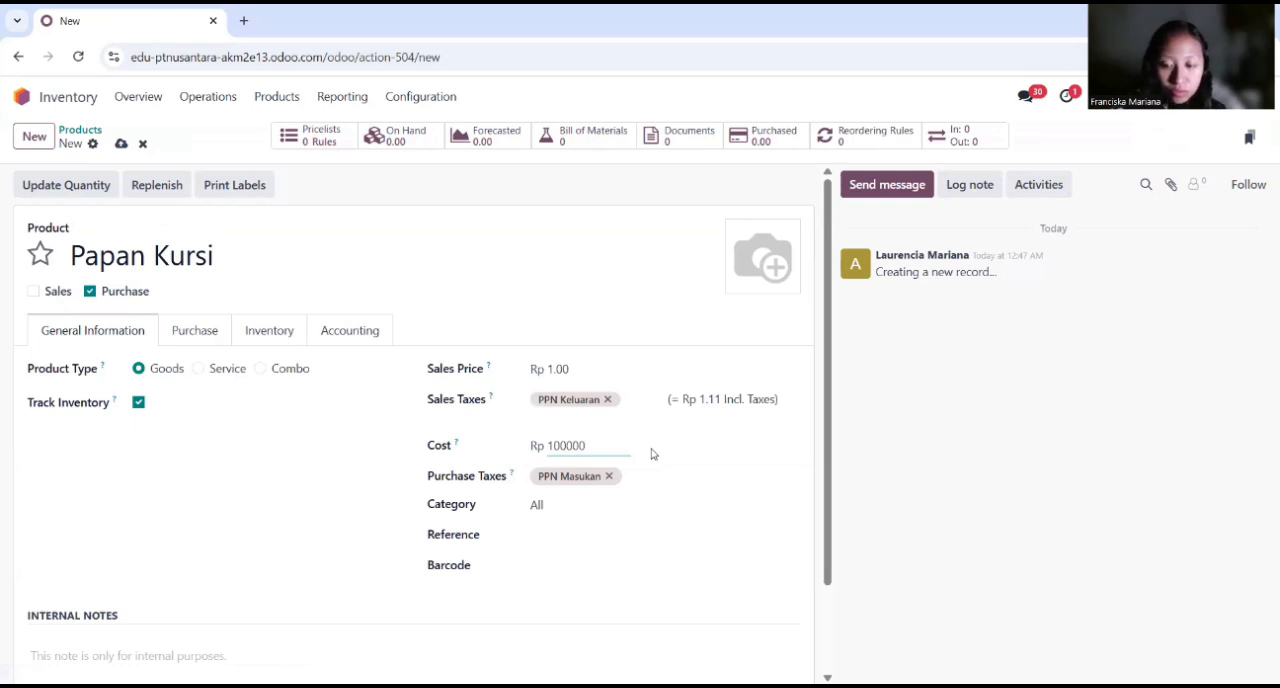
pyautogui.press('Return')
# Step: Add internal notes to Papan Kursi reading "Kayu MDF 18mm, HPL finish" and, on a second line, "Uk 40 cm x 40 cm"
pyautogui.scroll(-1, 651, 454)
pyautogui.click(197, 558)
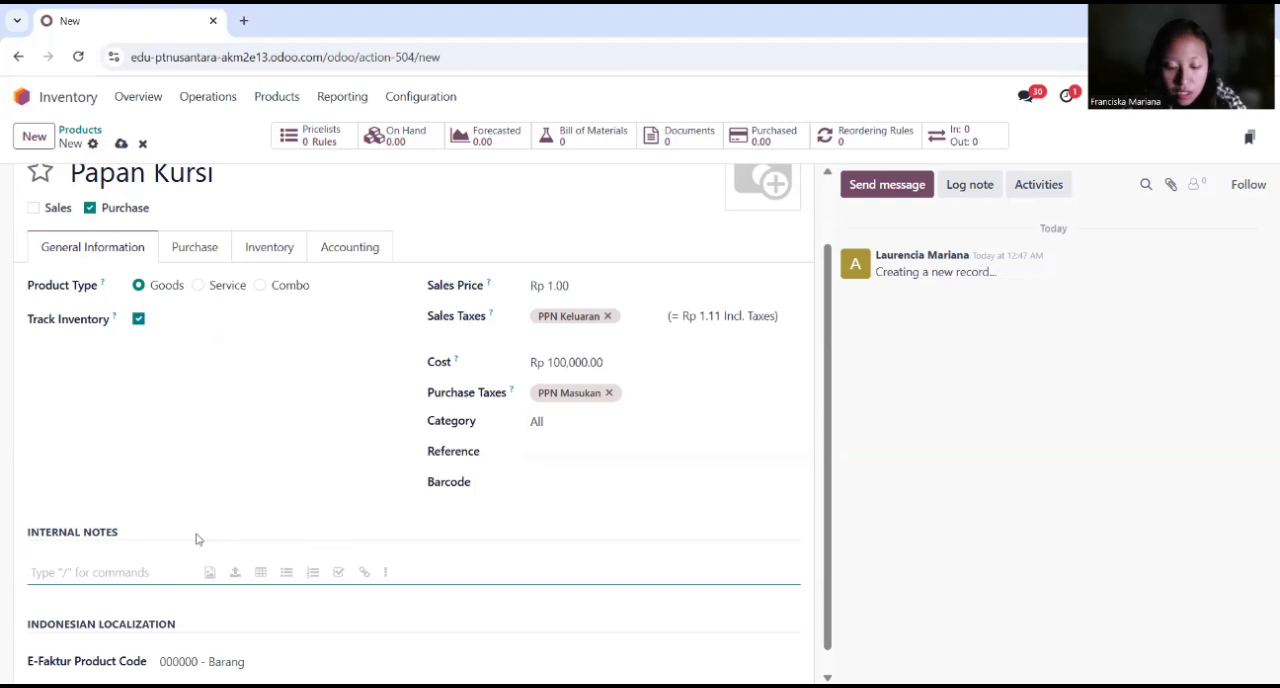
pyautogui.write('Kayu MDF 18mm')
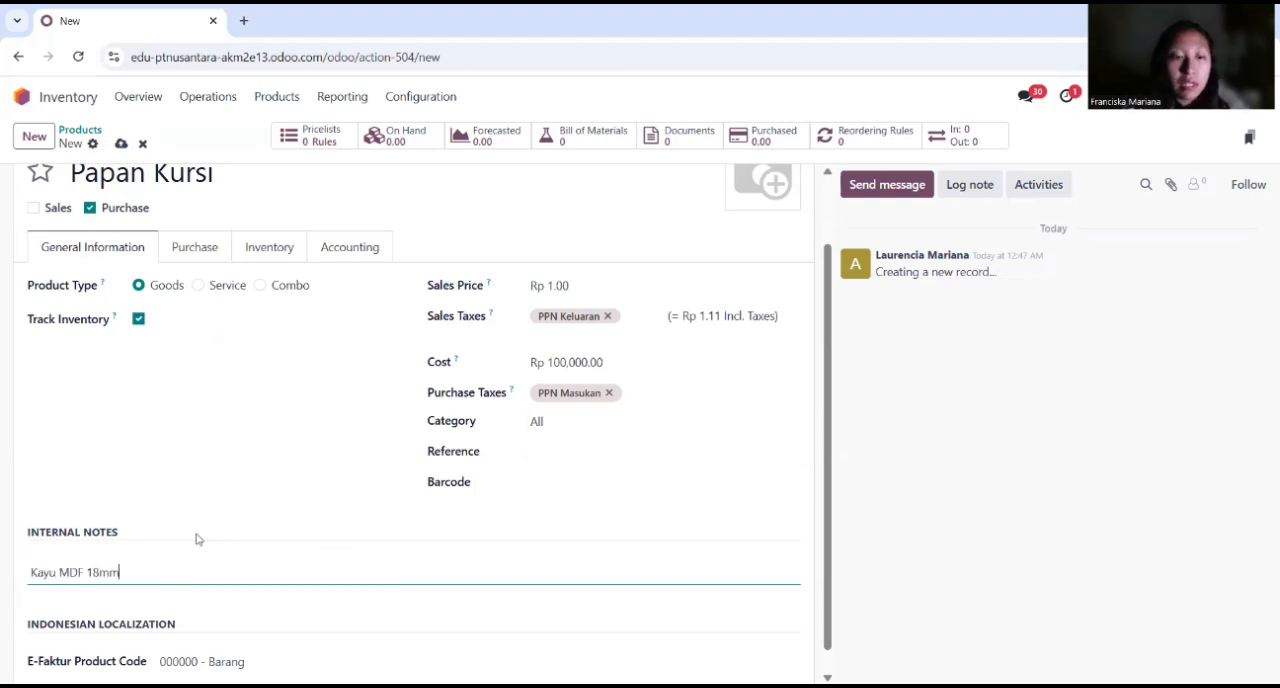
pyautogui.write(', HPL finish')
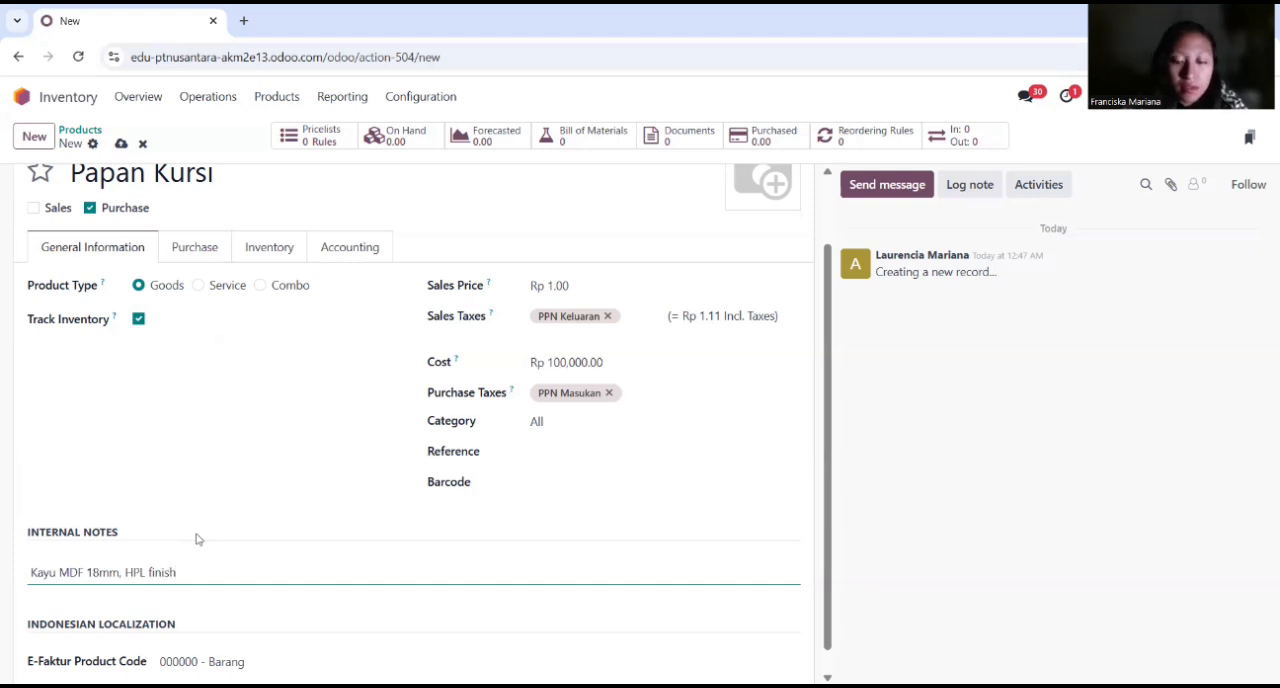
pyautogui.press('Return')
pyautogui.write('Uk')
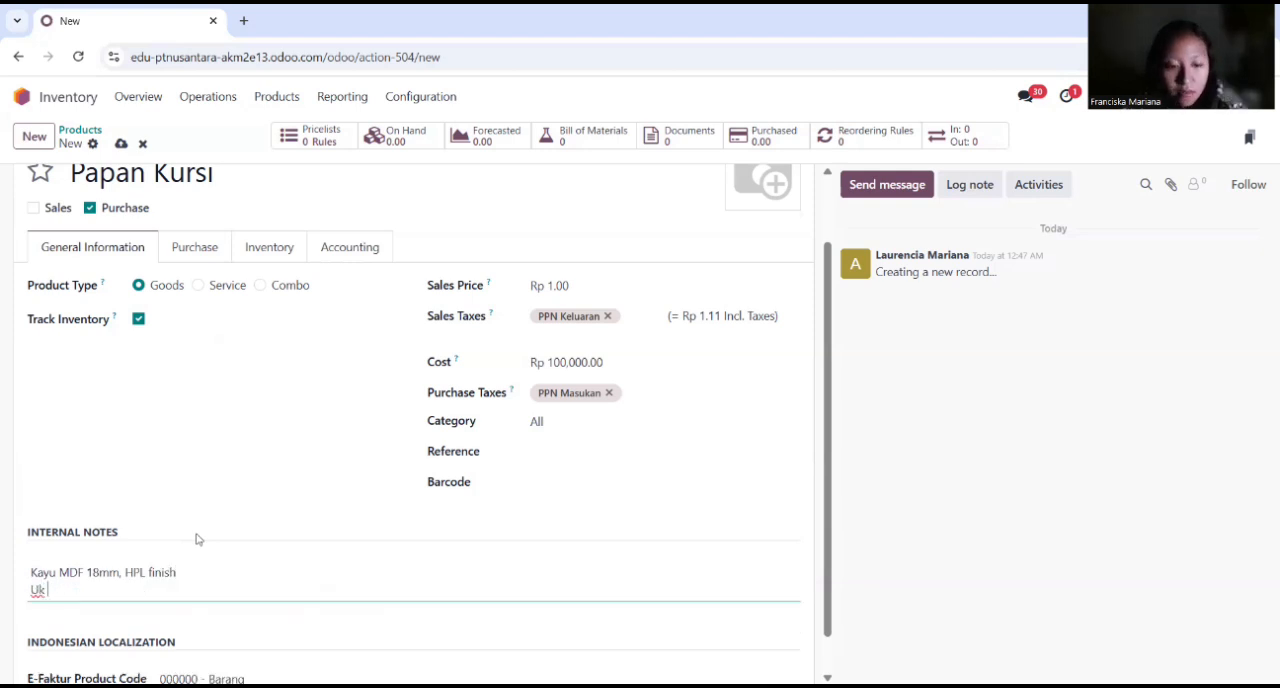
pyautogui.write(' 40 cm x 4')
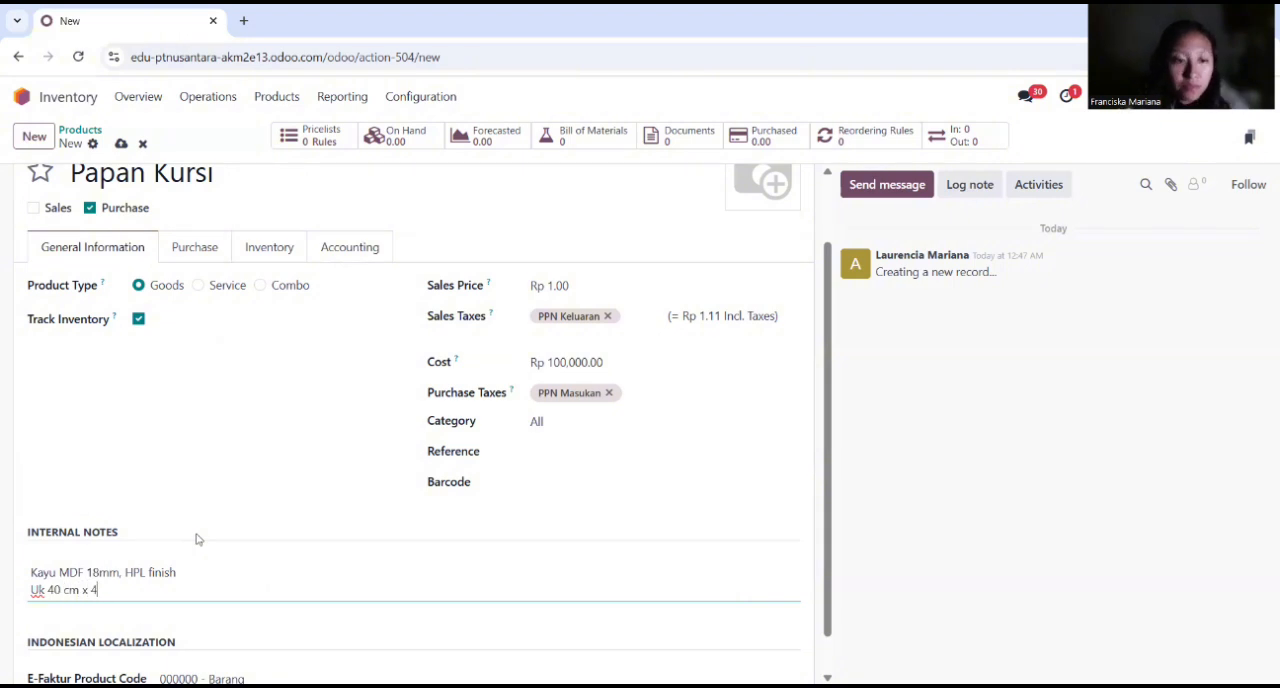
pyautogui.write('0 xm')
pyautogui.press('BackSpace')
pyautogui.press('BackSpace')
pyautogui.write('cm')
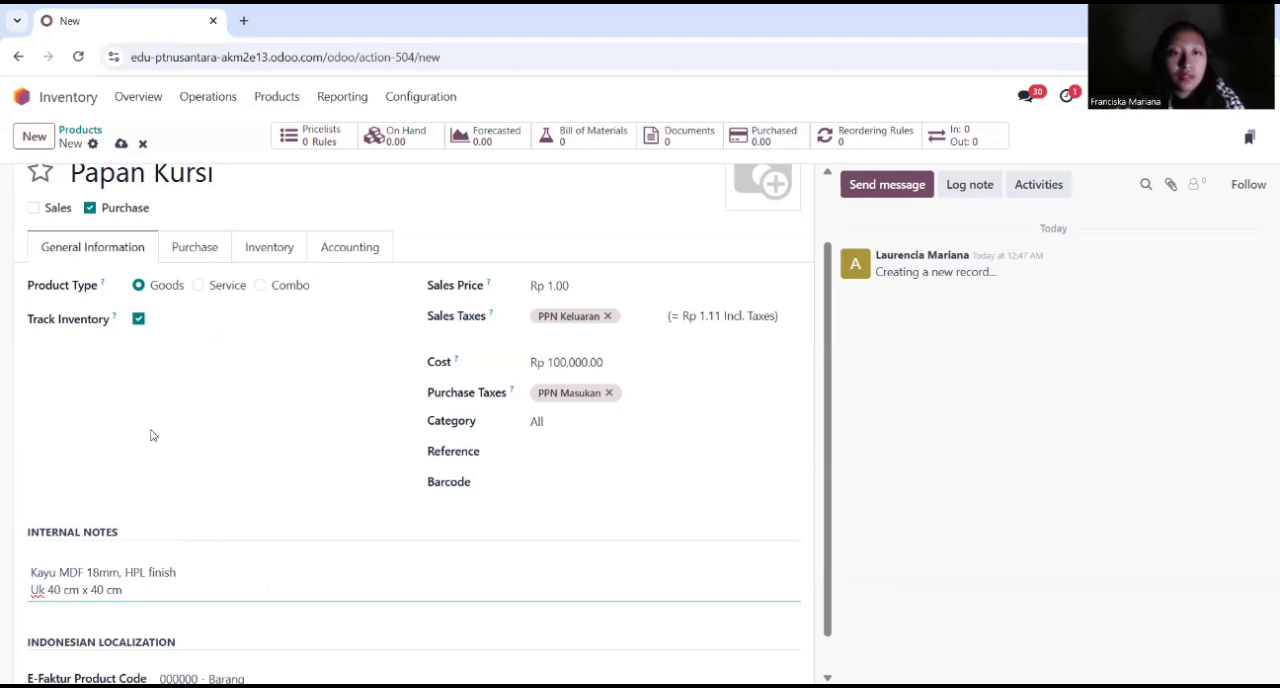
# Step: Enable the Manufacture route for Papan Kursi and set its expense account to 51000010 Cost of Goods Sold
pyautogui.click(269, 249)
pyautogui.click(118, 444)
pyautogui.click(368, 330)
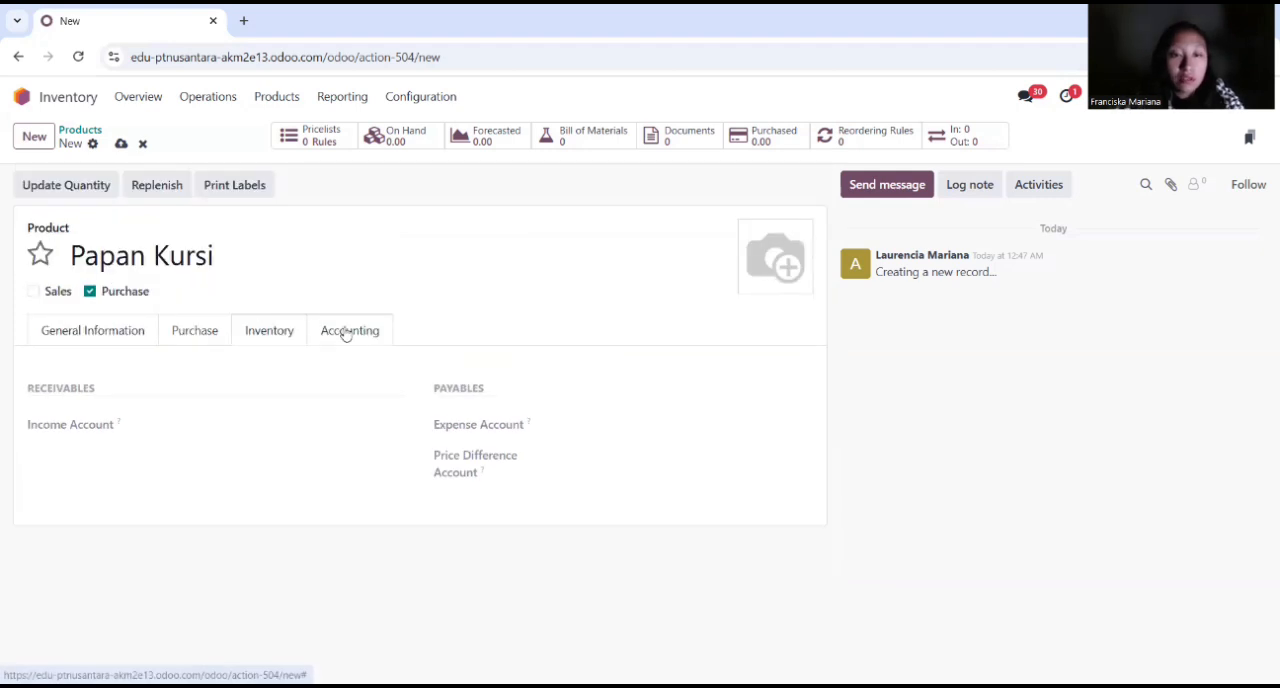
pyautogui.click(600, 426)
pyautogui.write('cost of')
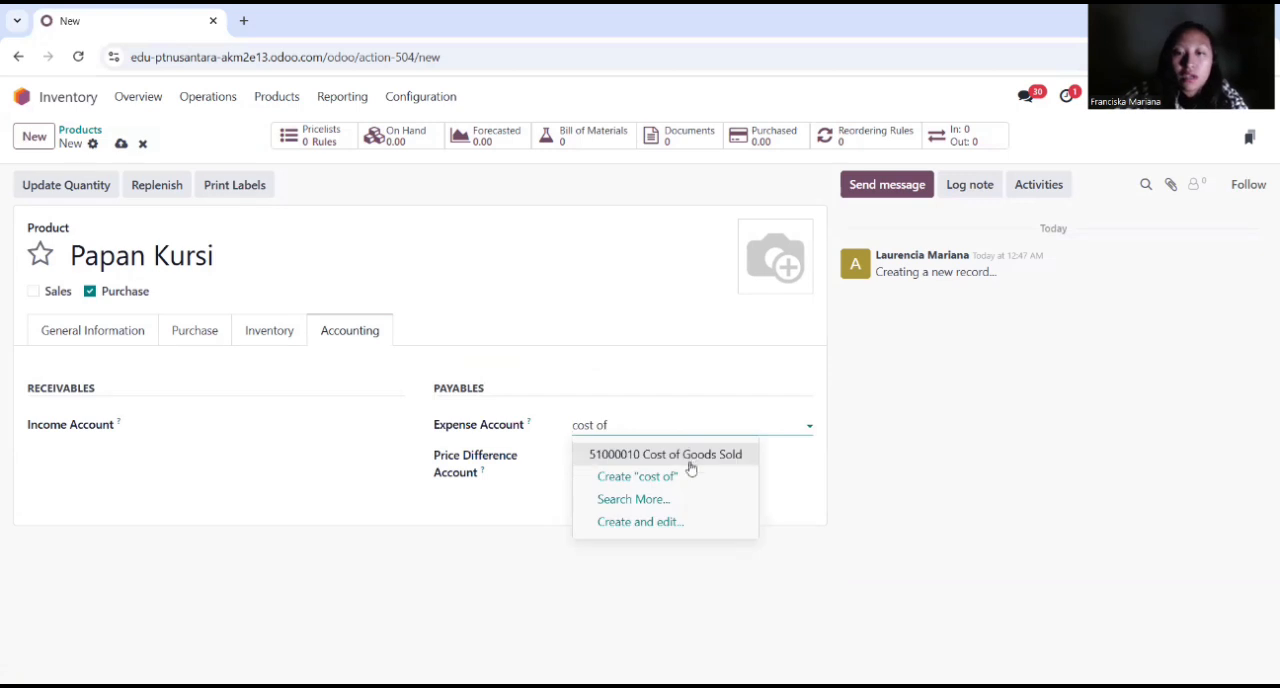
pyautogui.click(689, 456)
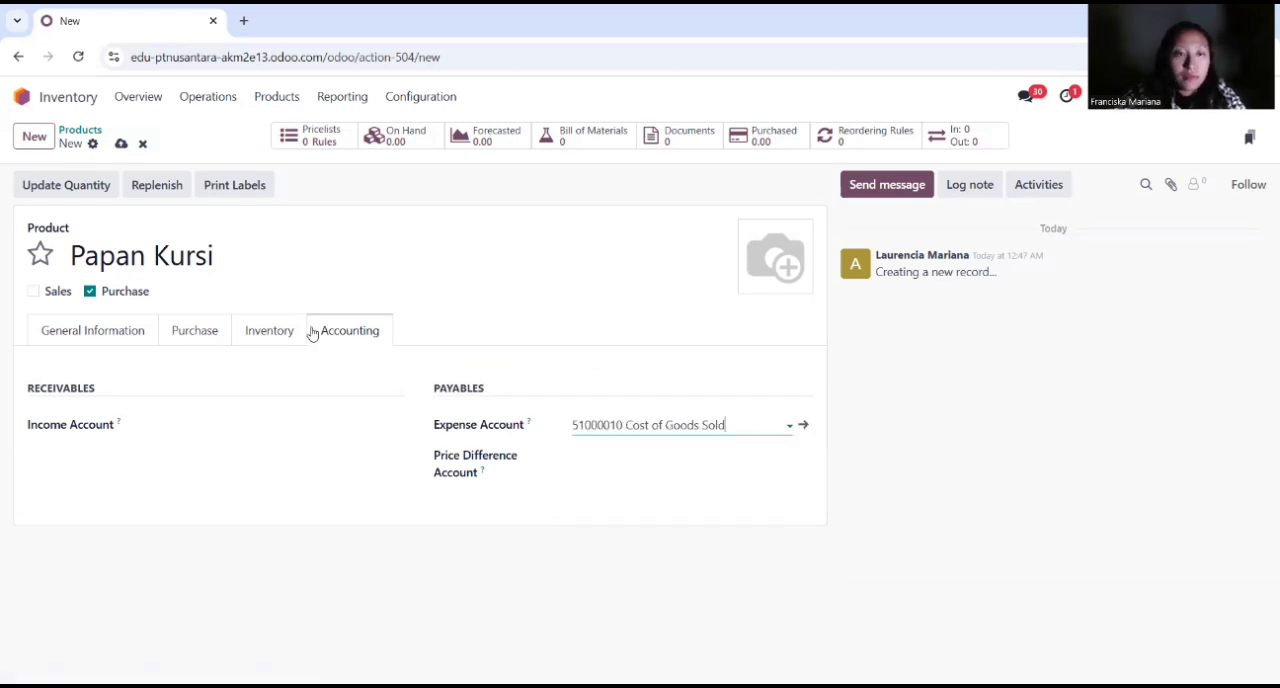
# Step: Open the Papan Meja product and add the line "Uk 120 cm x 60 cm" to its internal notes
pyautogui.click(88, 136)
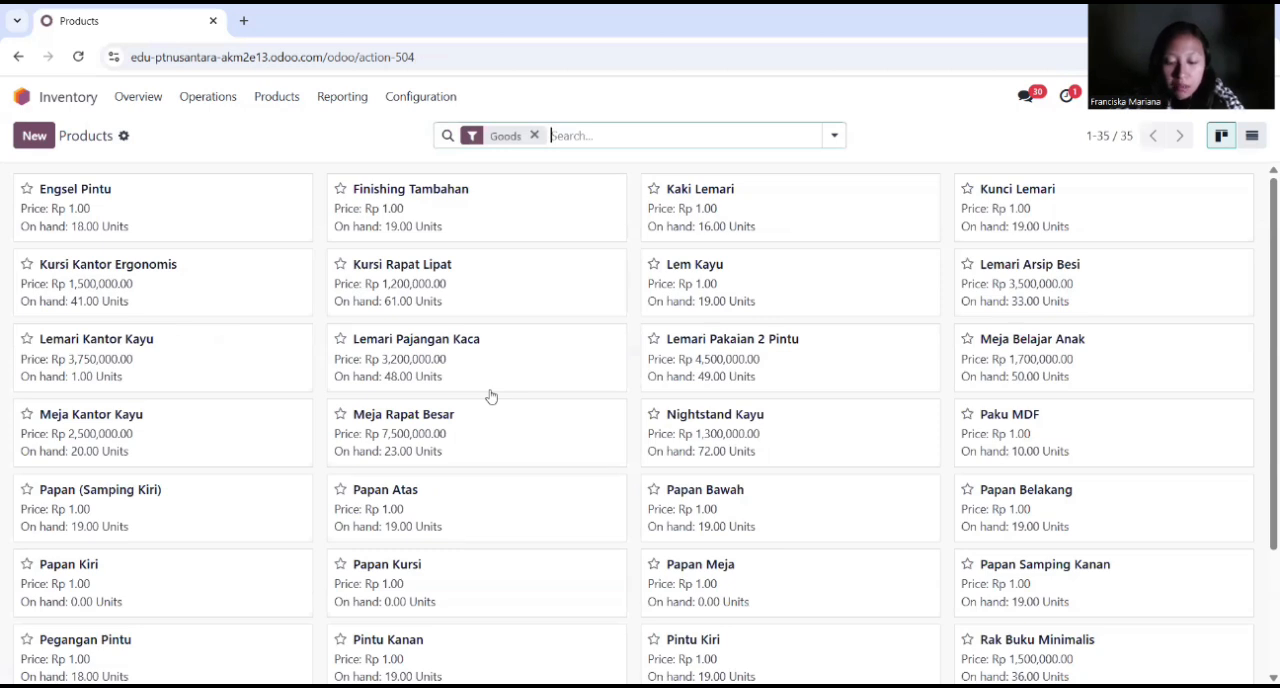
pyautogui.click(695, 569)
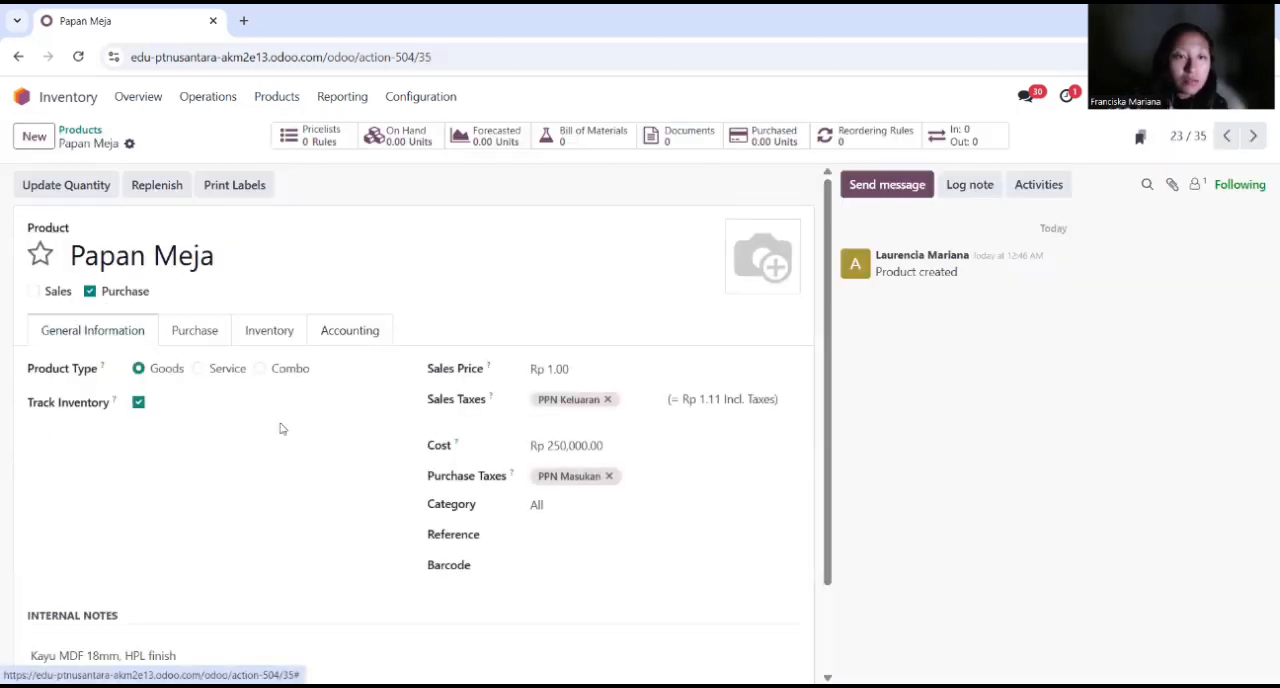
pyautogui.scroll(-2, 280, 428)
pyautogui.click(191, 534)
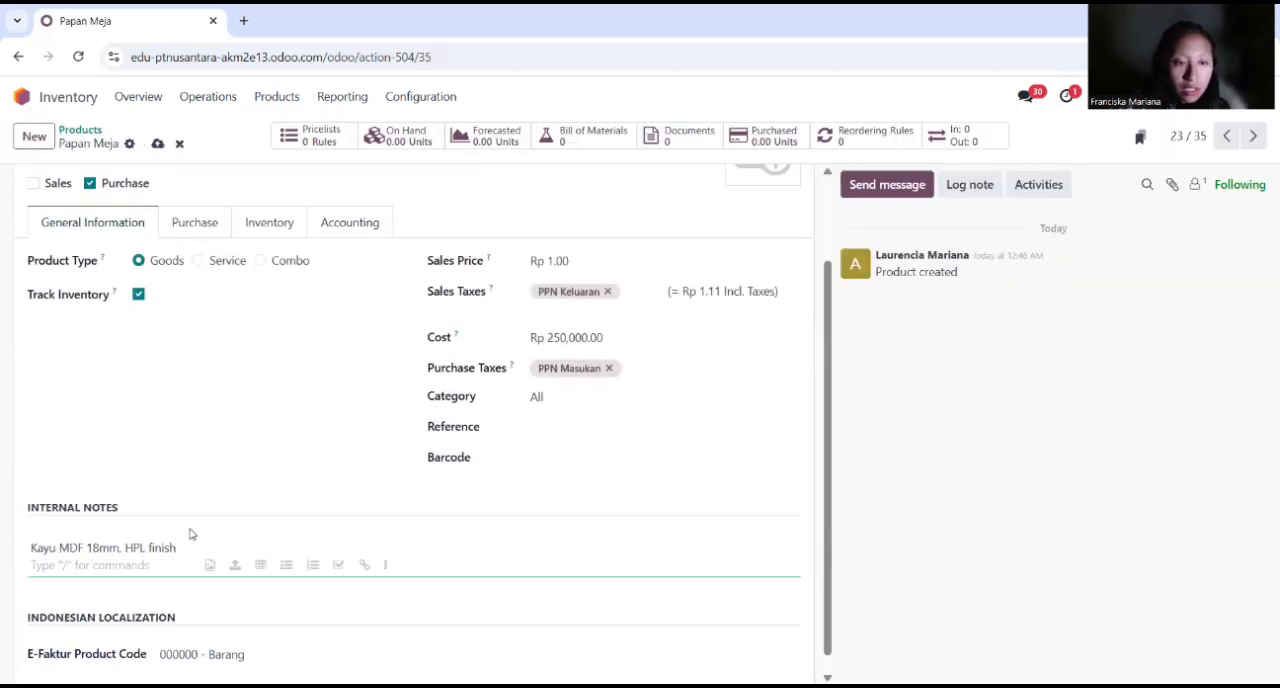
pyautogui.write('Uk 1')
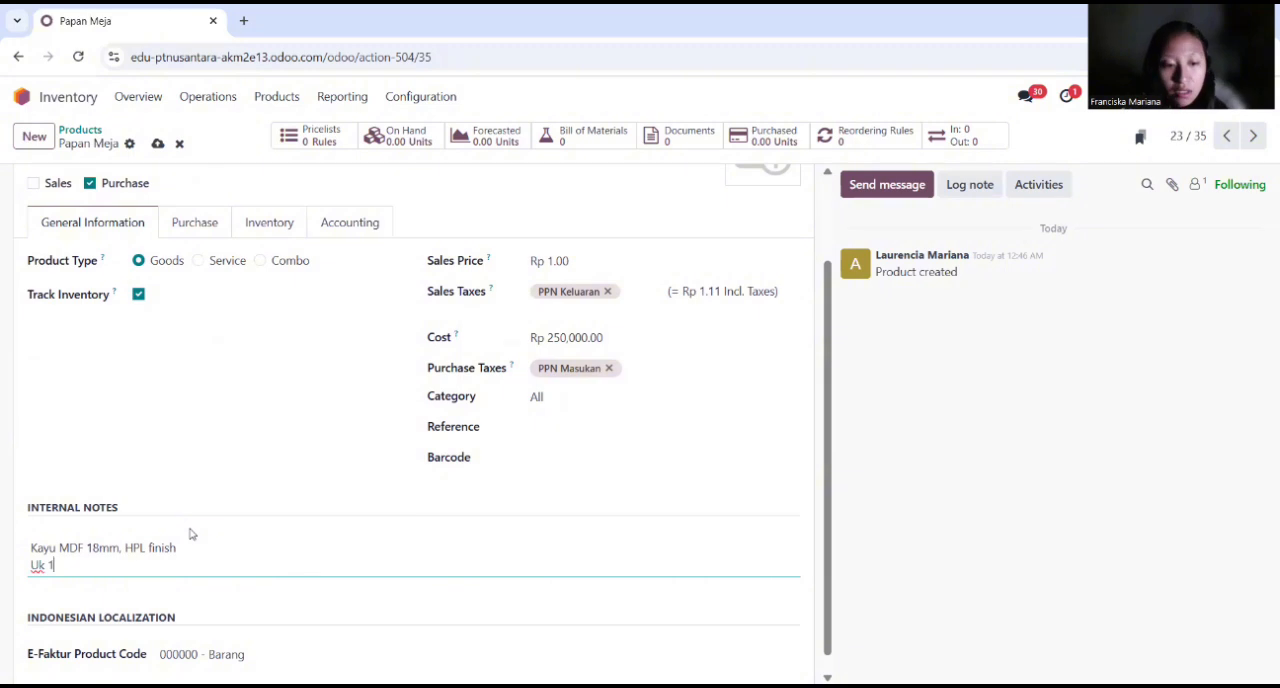
pyautogui.write('20 cm x')
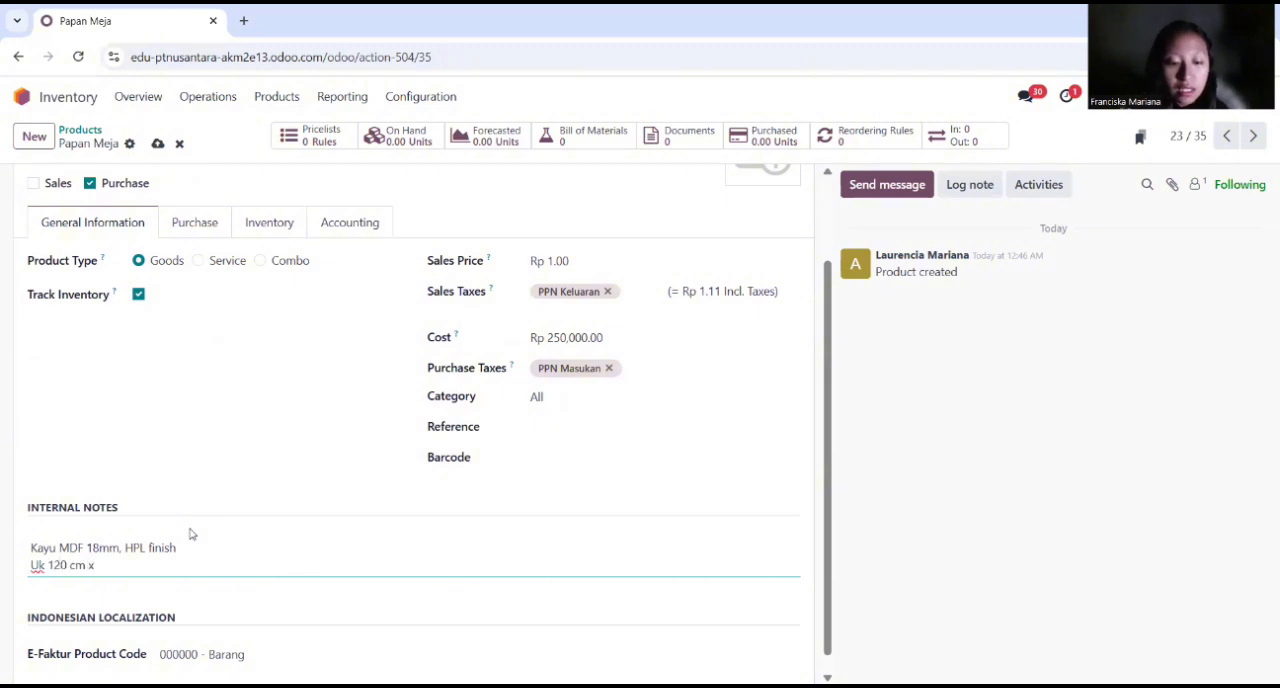
pyautogui.write(' 60 cm')
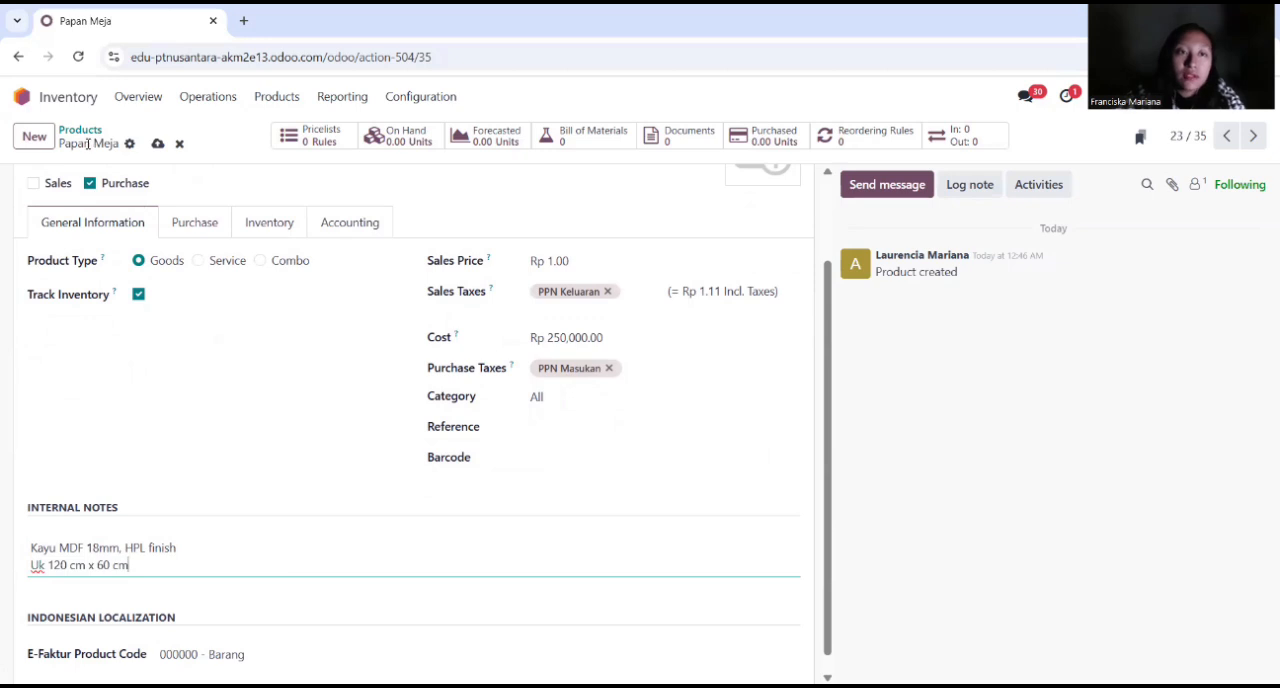
# Step: Create a new product named Rangka Meja and exclude it from sales
pyautogui.click(34, 136)
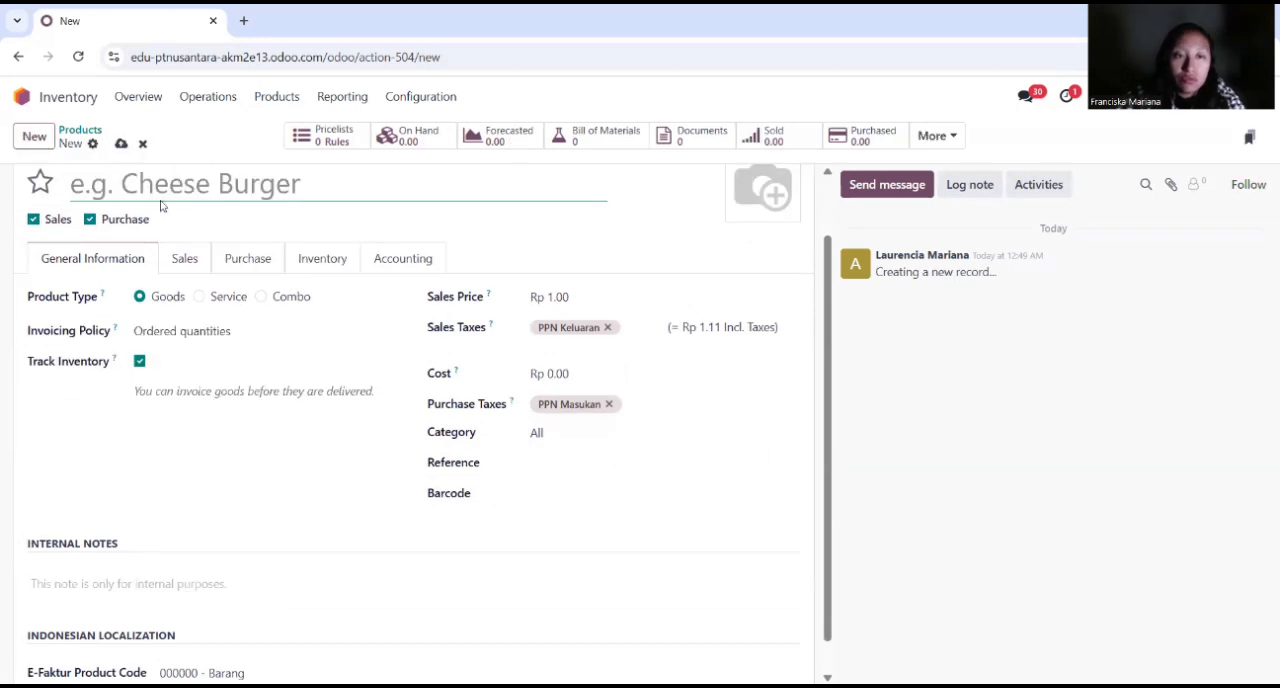
pyautogui.click(50, 296)
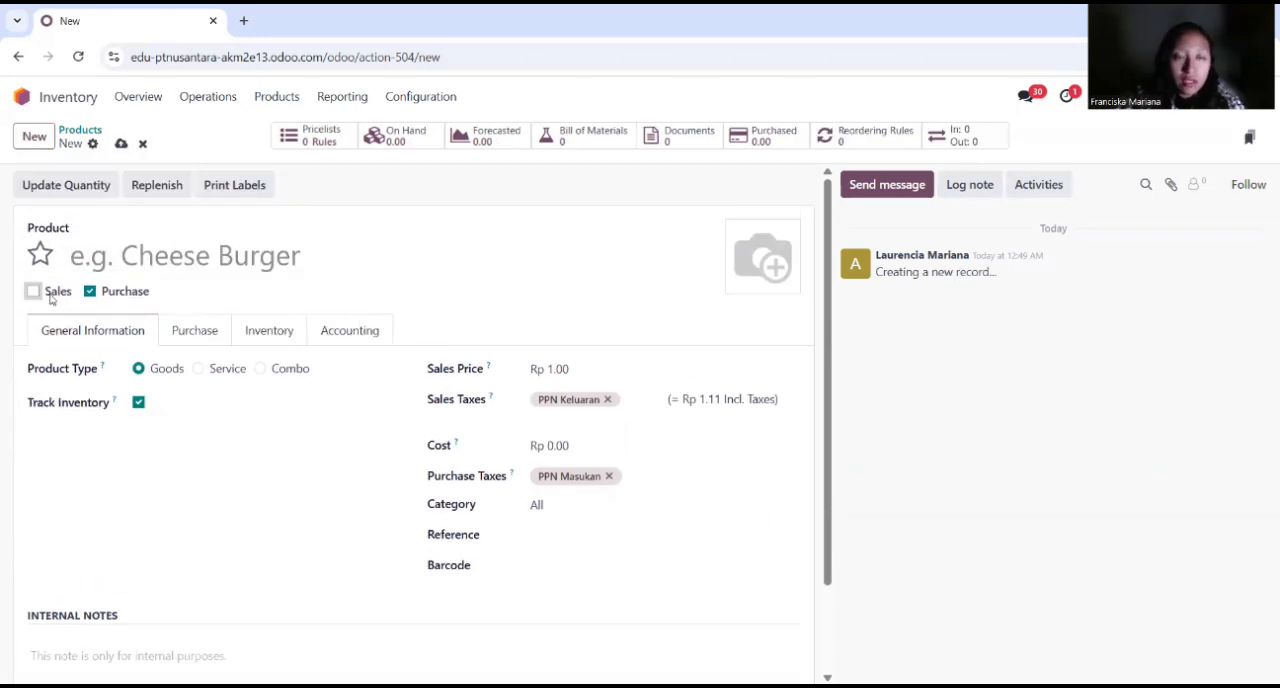
pyautogui.click(143, 255)
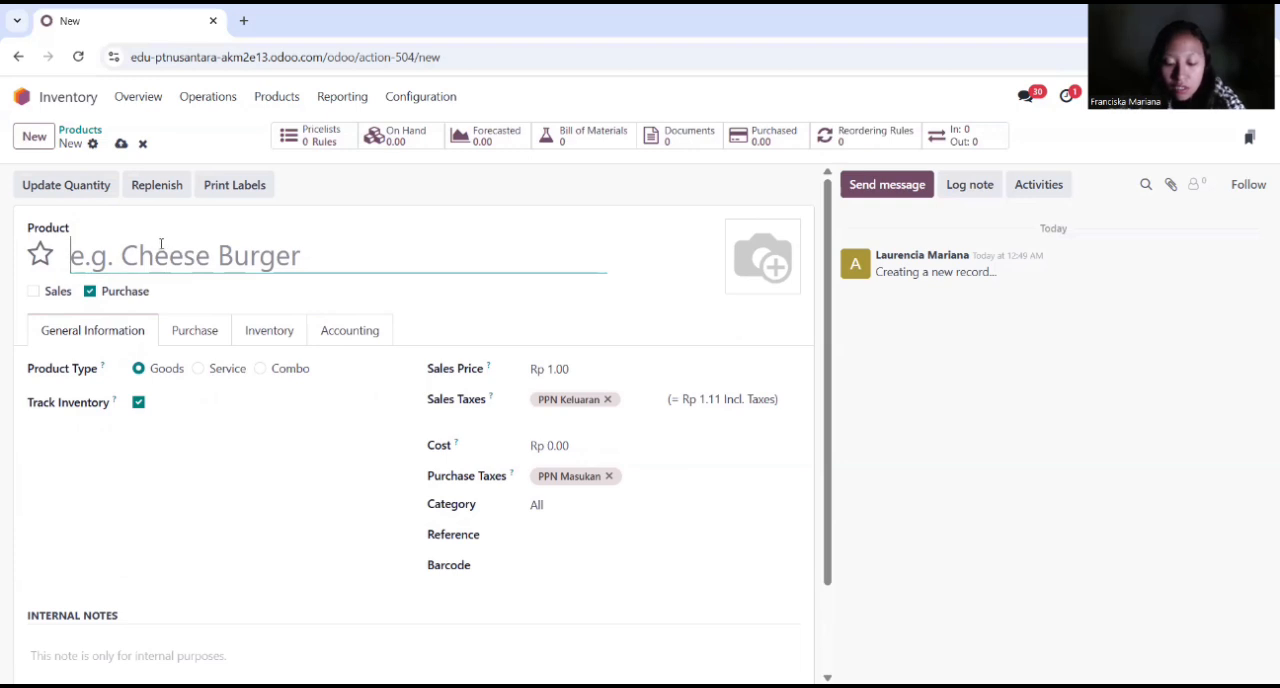
pyautogui.write('Rangka m')
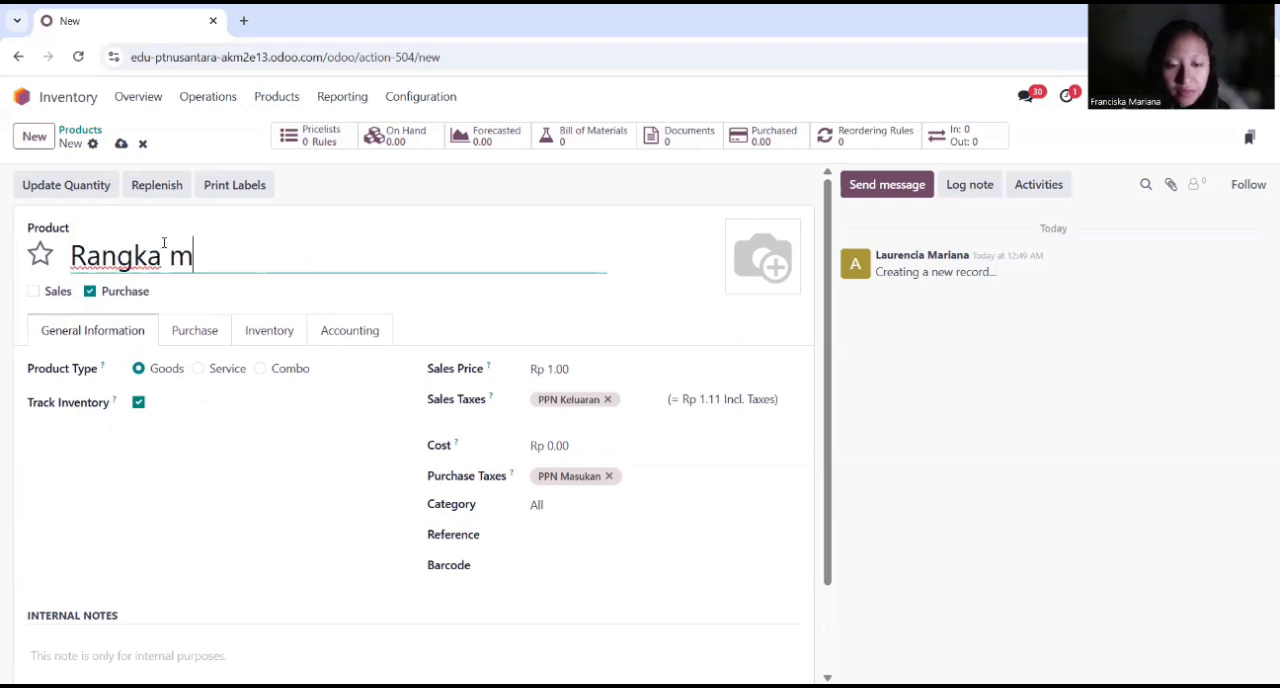
pyautogui.press('BackSpace')
pyautogui.write('Meja')
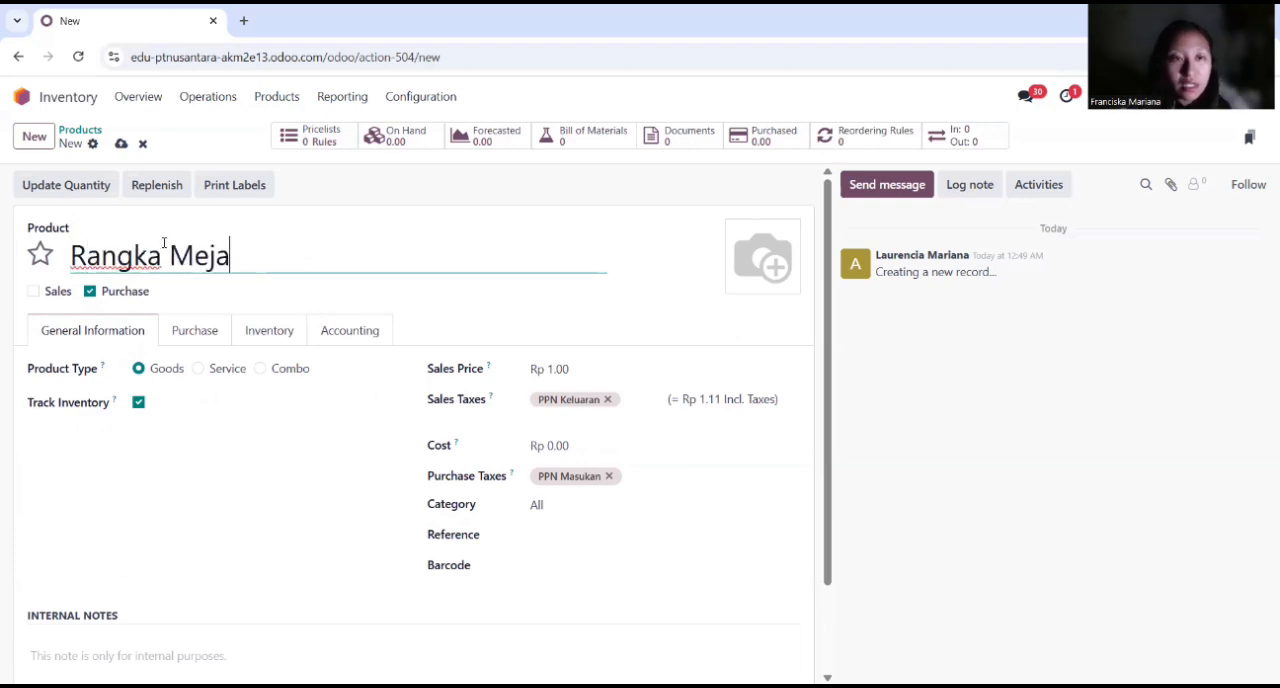
# Step: Set the cost of Rangka Meja to Rp 350,000 and enter "Besi Hollow 3x3cm" in its internal notes
pyautogui.click(573, 447)
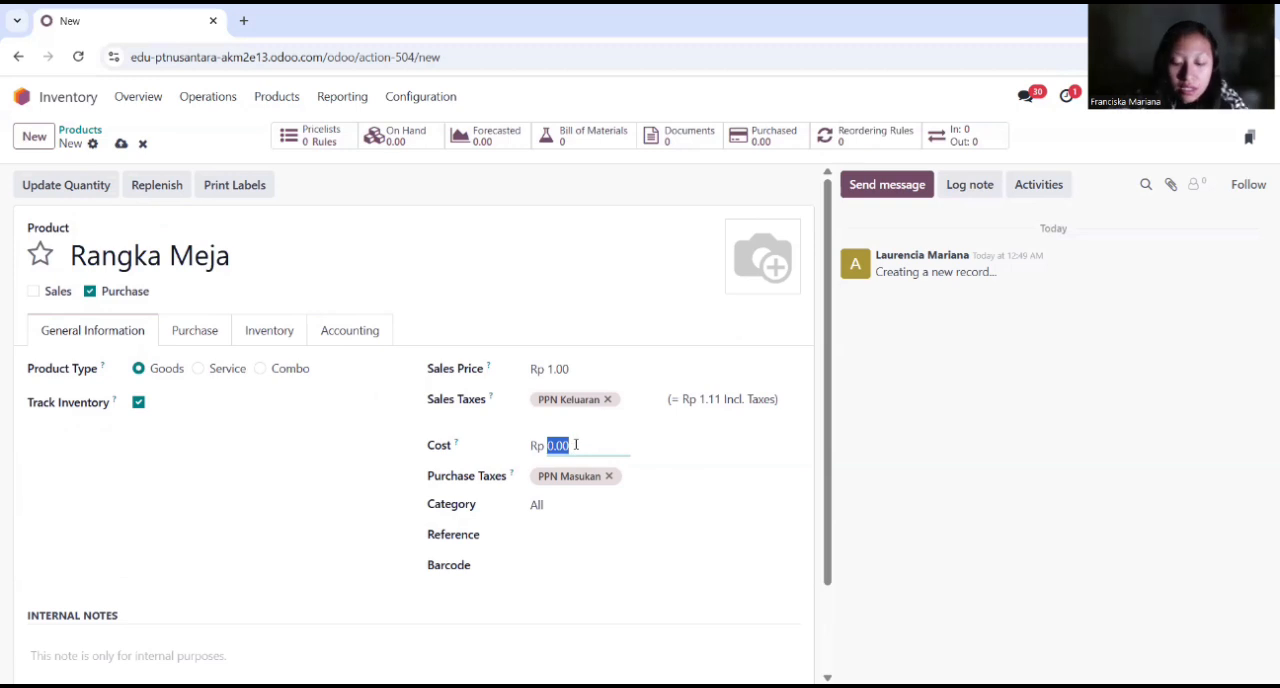
pyautogui.write('350000')
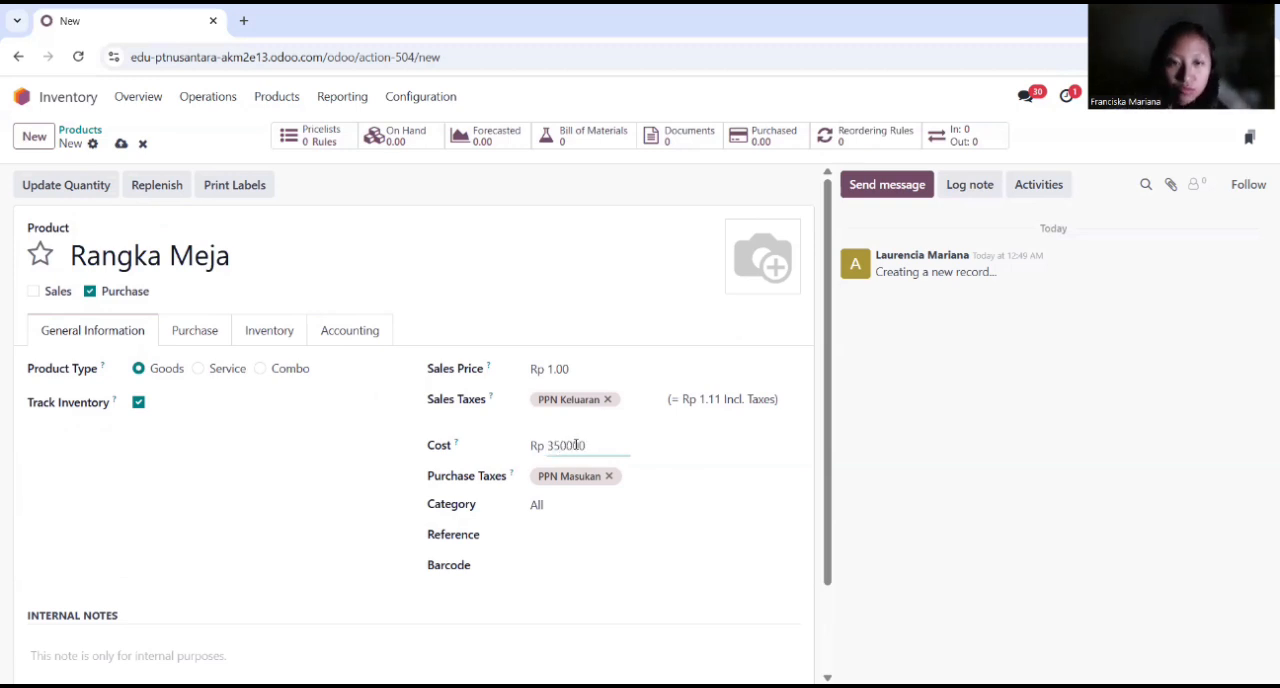
pyautogui.click(392, 493)
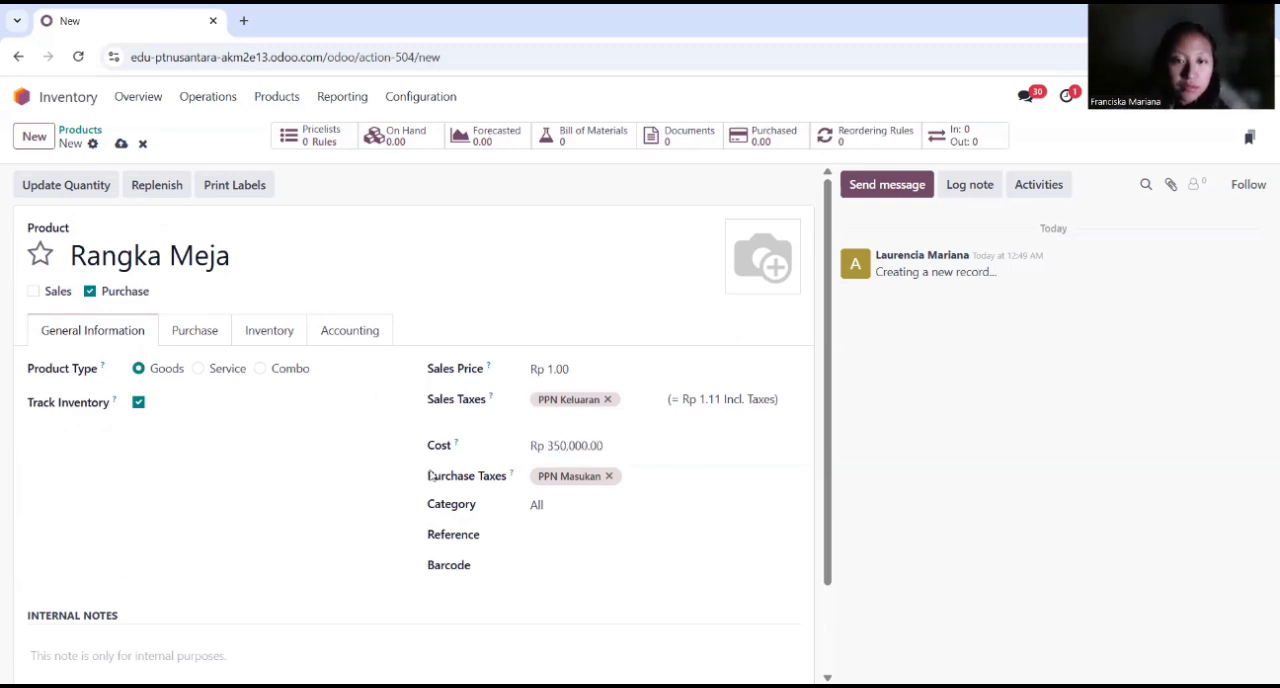
pyautogui.scroll(-1, 403, 483)
pyautogui.click(201, 568)
pyautogui.write('Besi Holl')
pyautogui.write('ow 3x3cm')
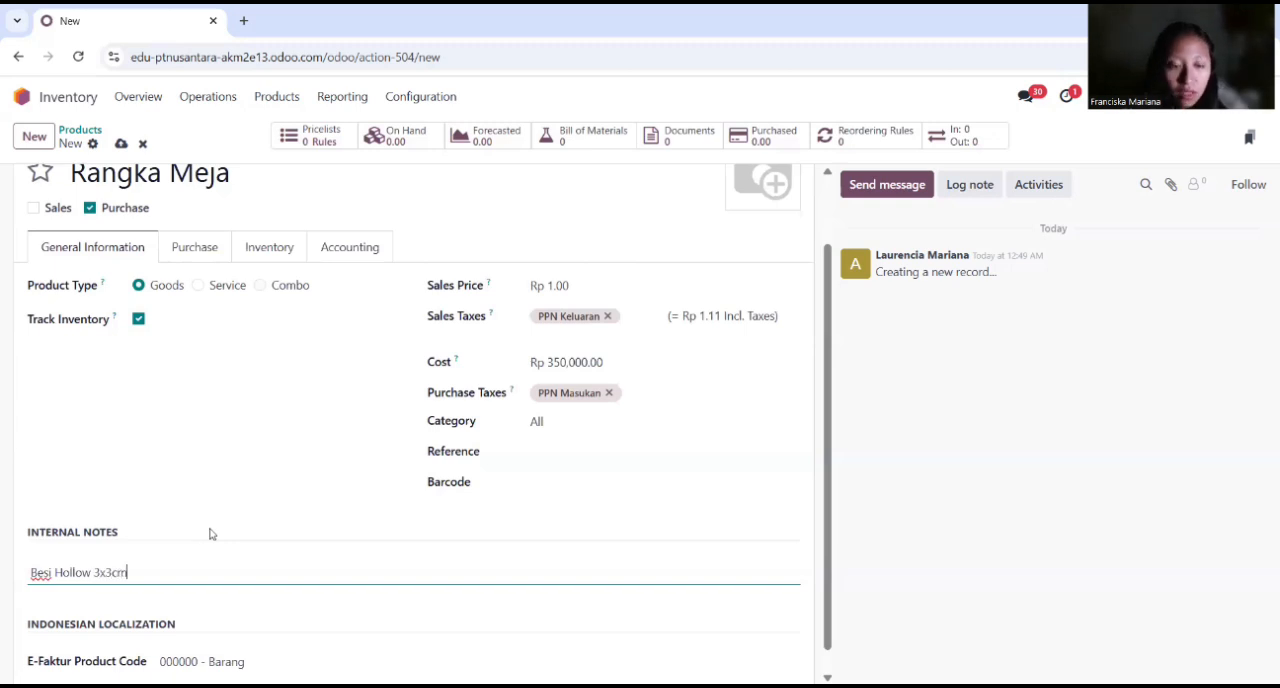
# Step: Enable the Manufacture route for Rangka Meja and set its expense account to 51000010 Cost of Goods Sold
pyautogui.click(290, 258)
pyautogui.click(127, 449)
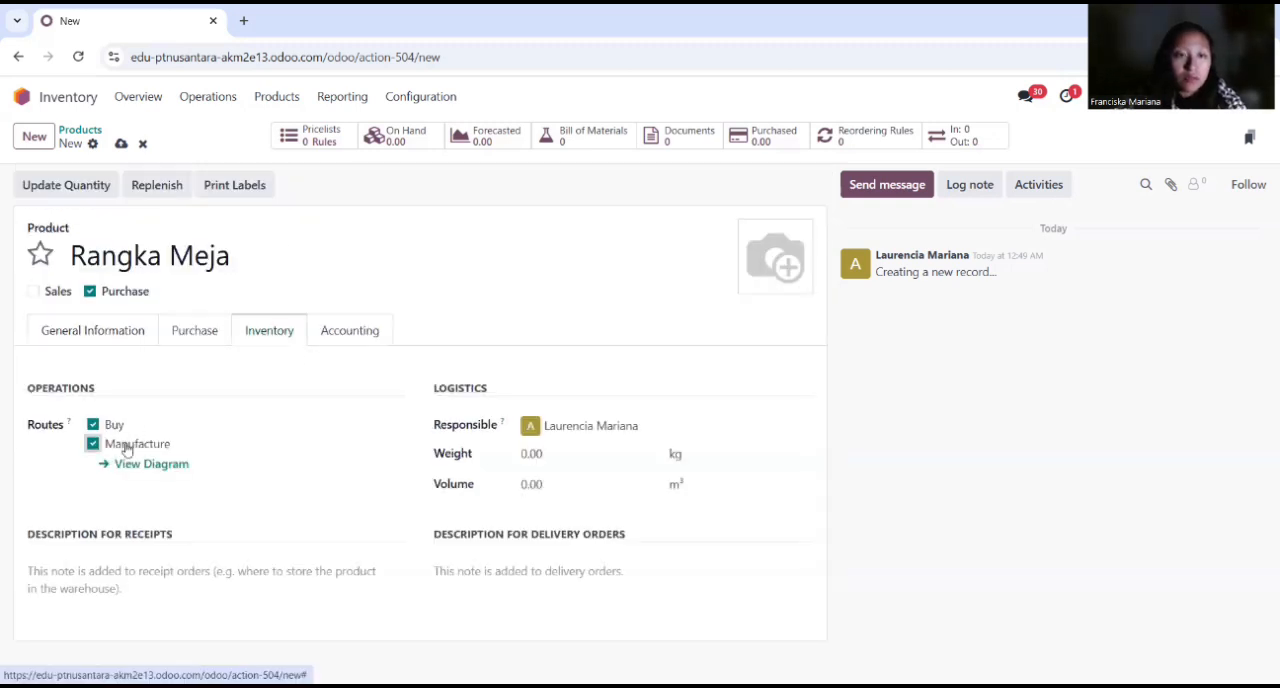
pyautogui.click(347, 335)
pyautogui.click(586, 424)
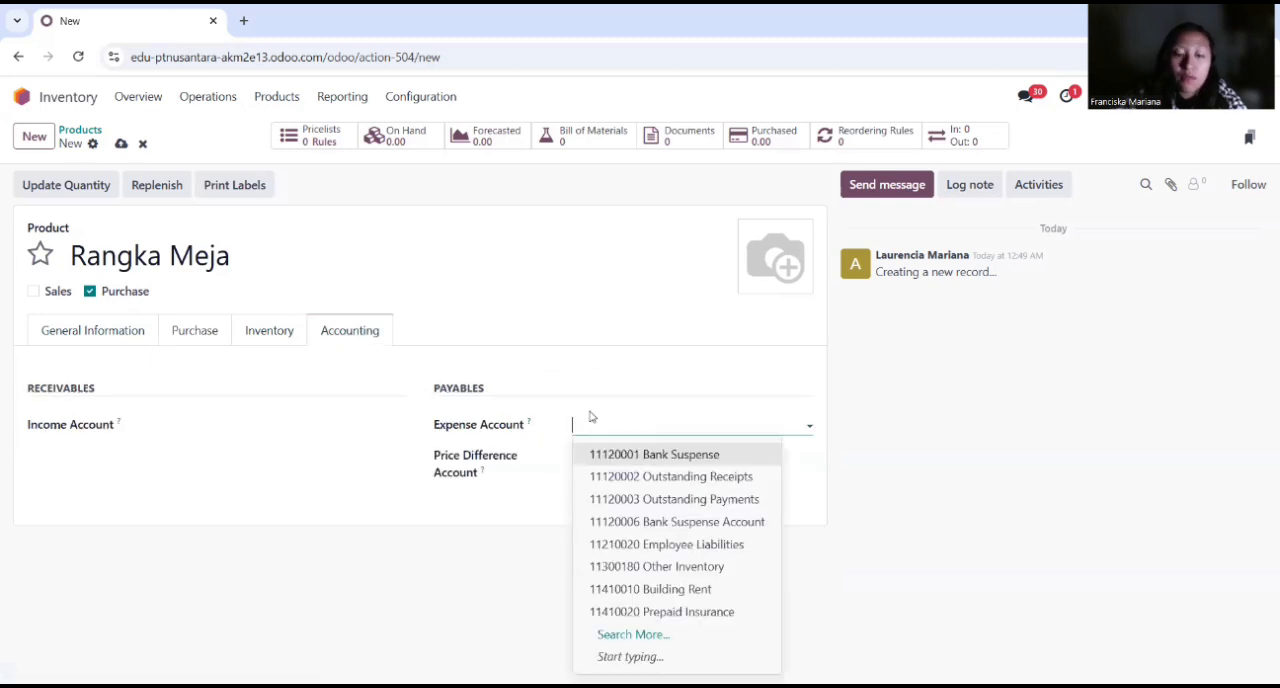
pyautogui.write('cost of')
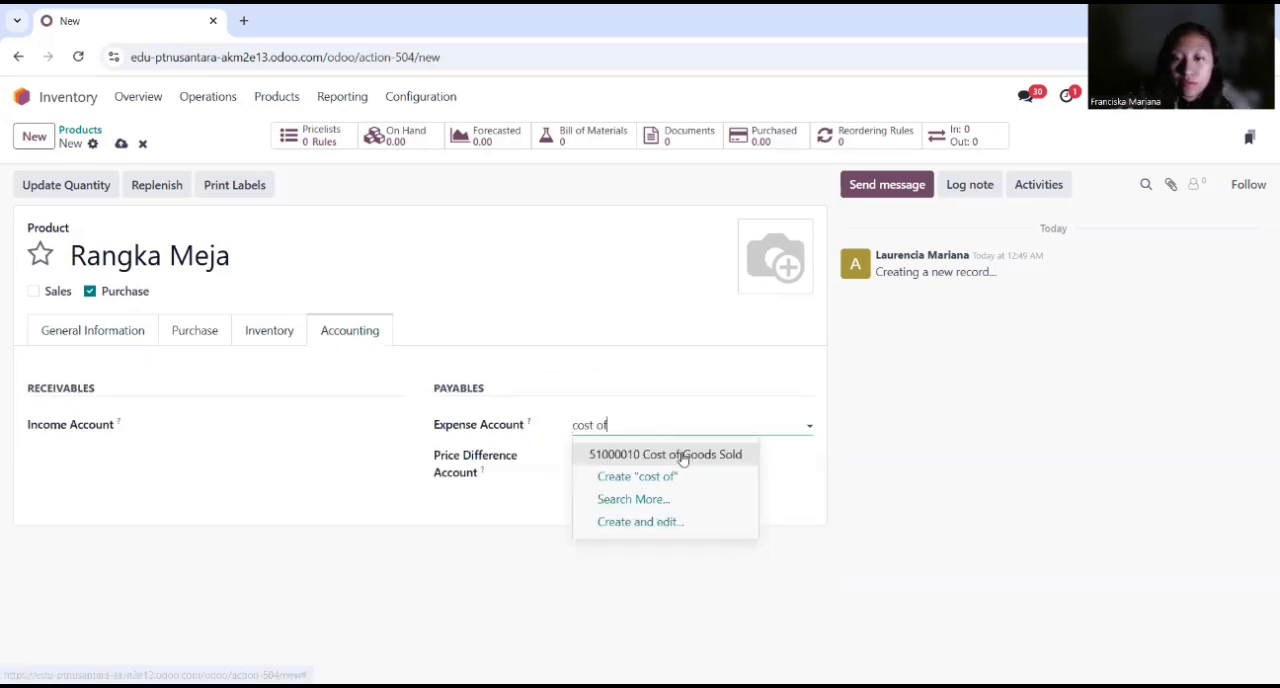
pyautogui.click(684, 455)
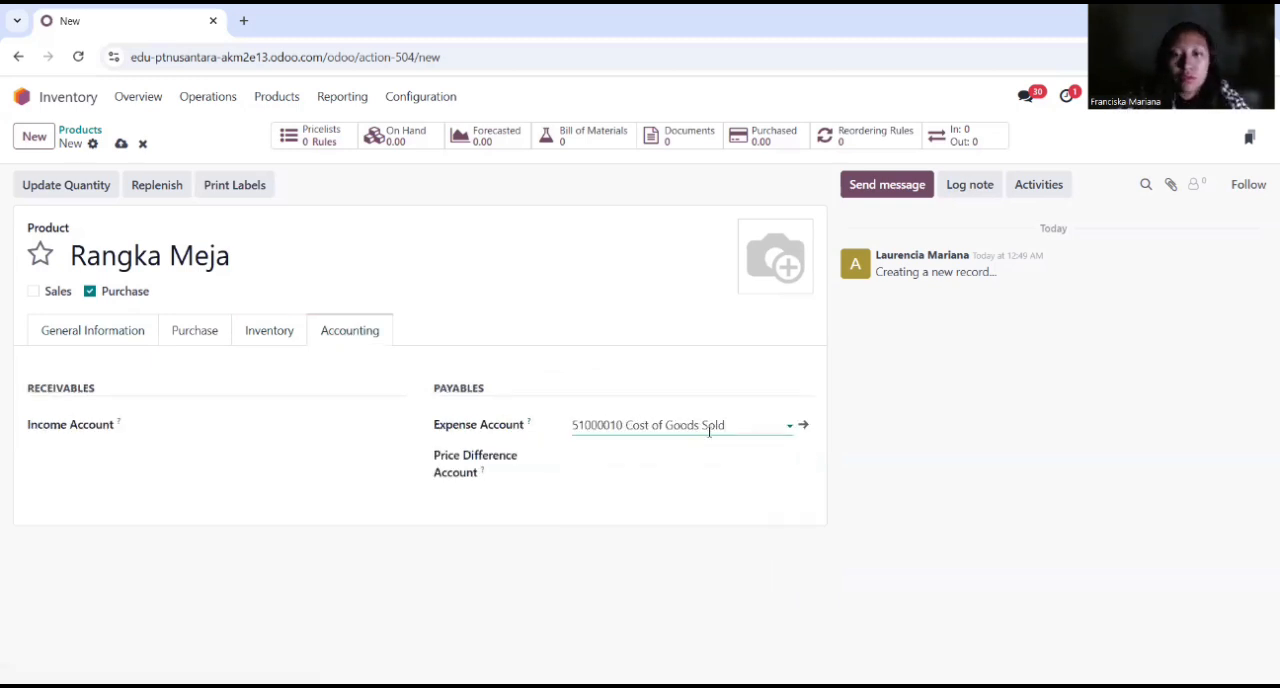
# Step: Create another new product named Rangka Kursi and exclude it from sales
pyautogui.click(34, 139)
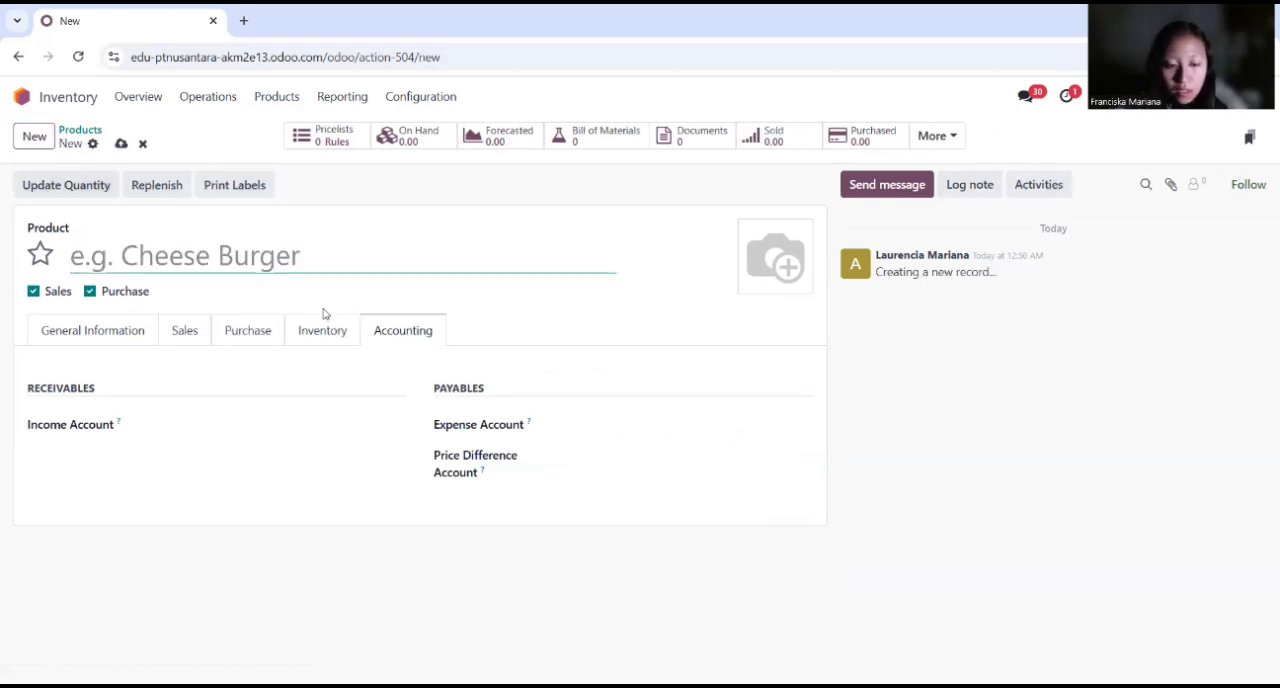
pyautogui.write('rangka')
pyautogui.press('BackSpace')
pyautogui.press('BackSpace')
pyautogui.press('BackSpace')
pyautogui.press('BackSpace')
pyautogui.press('BackSpace')
pyautogui.press('BackSpace')
pyautogui.write('Rangka Kursi')
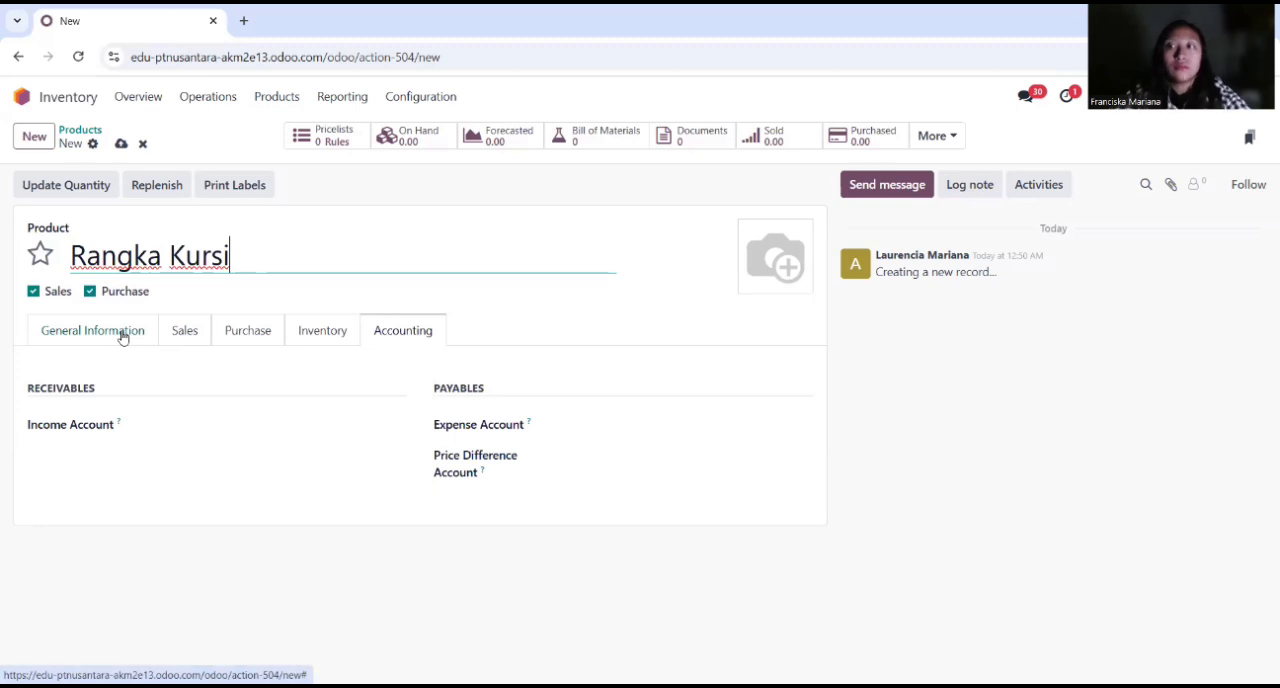
pyautogui.click(56, 292)
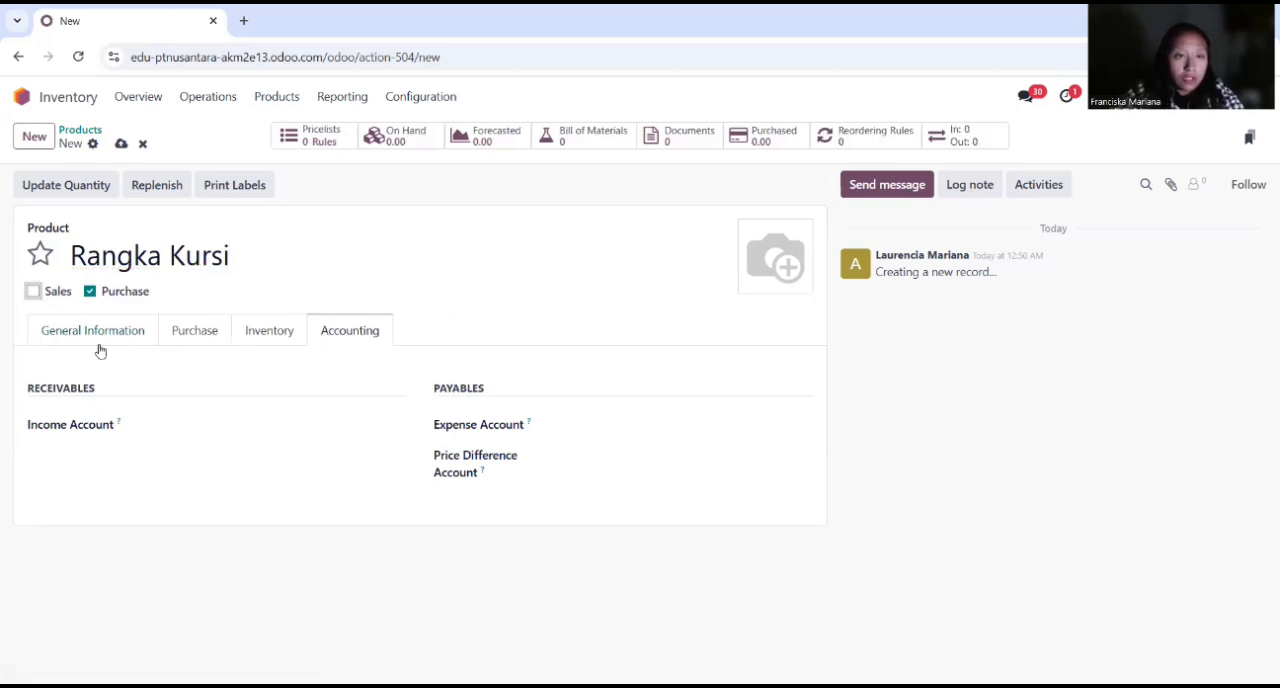
# Step: Set the cost of Rangka Kursi to Rp 250,000 and enter "Besi Hollow" in its internal notes
pyautogui.click(100, 337)
pyautogui.click(557, 445)
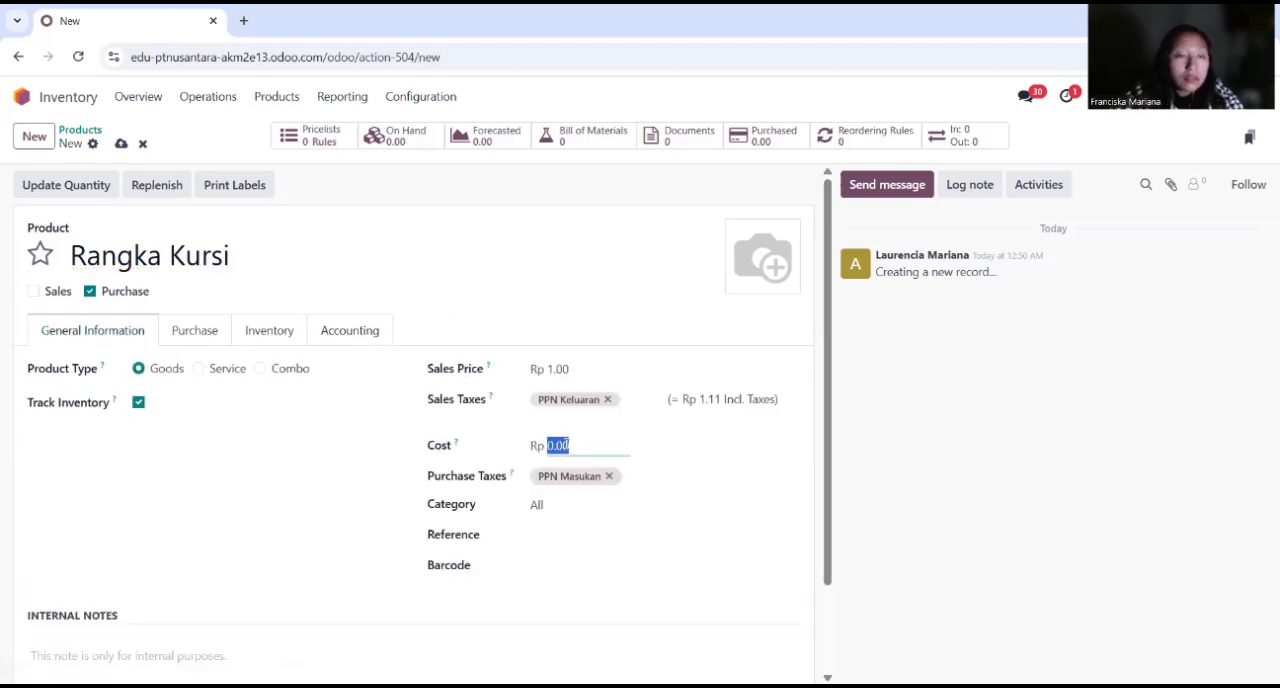
pyautogui.write('250000')
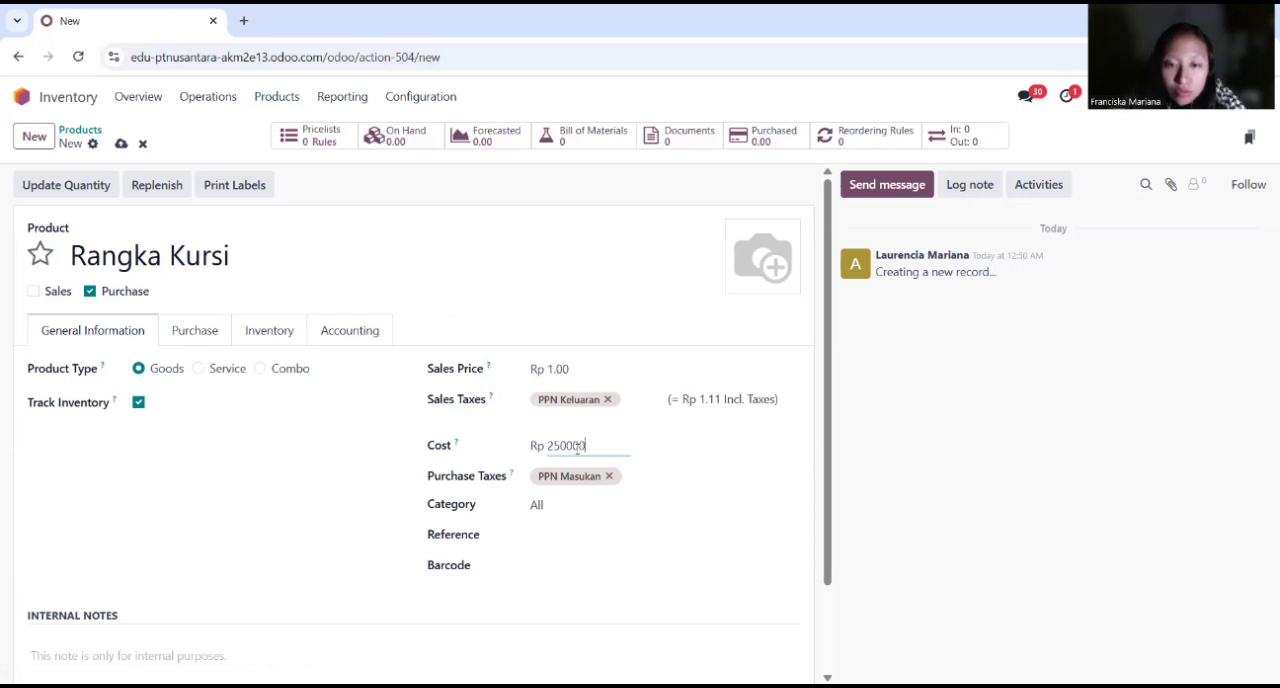
pyautogui.scroll(-1, 290, 513)
pyautogui.click(172, 572)
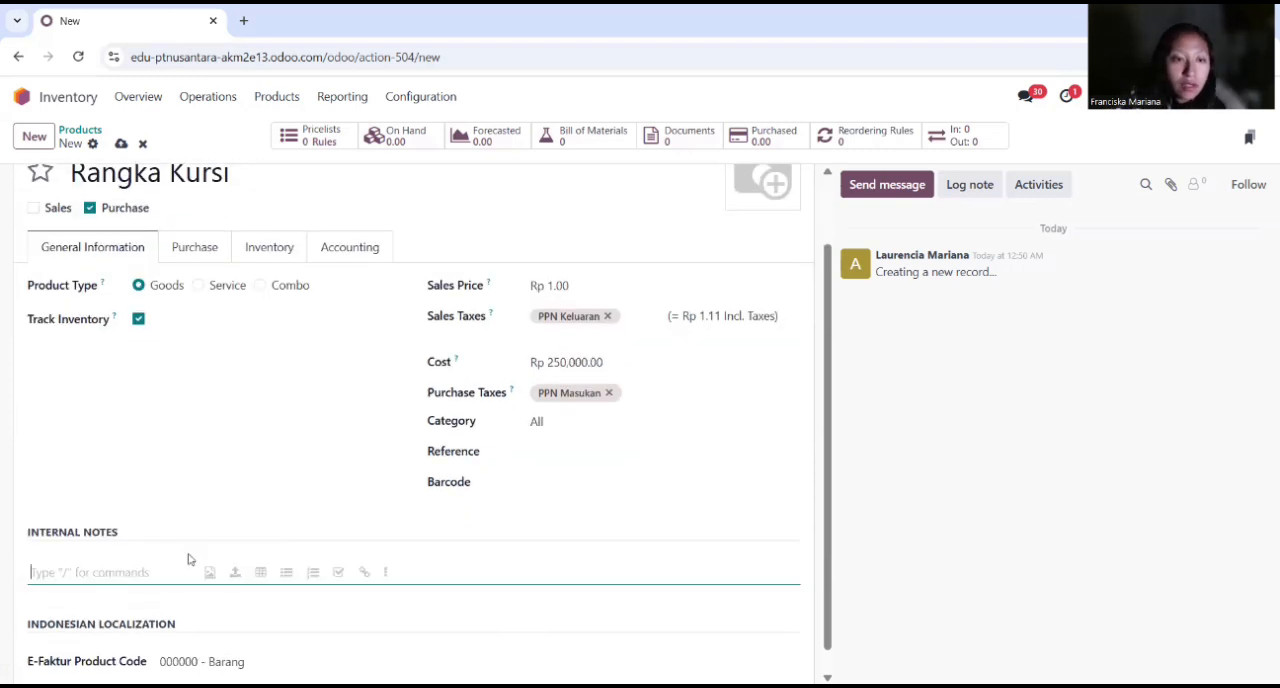
pyautogui.write('Besi Hollow')
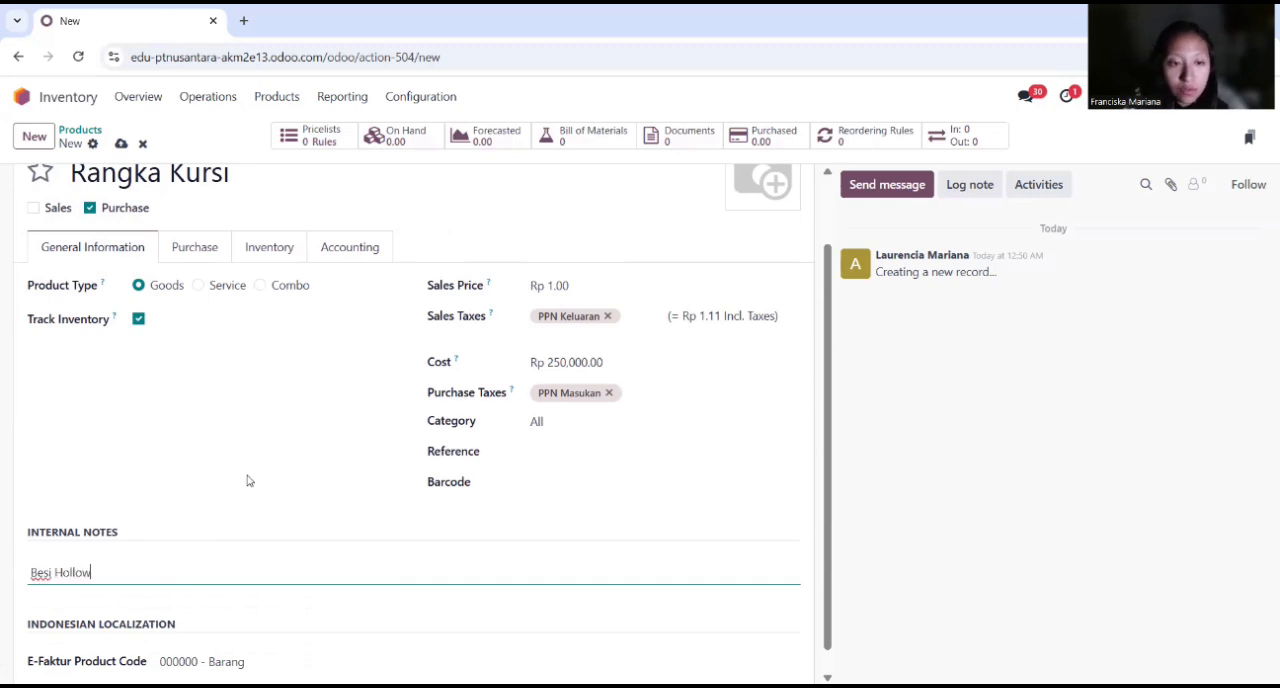
pyautogui.write(' 3x3cm')
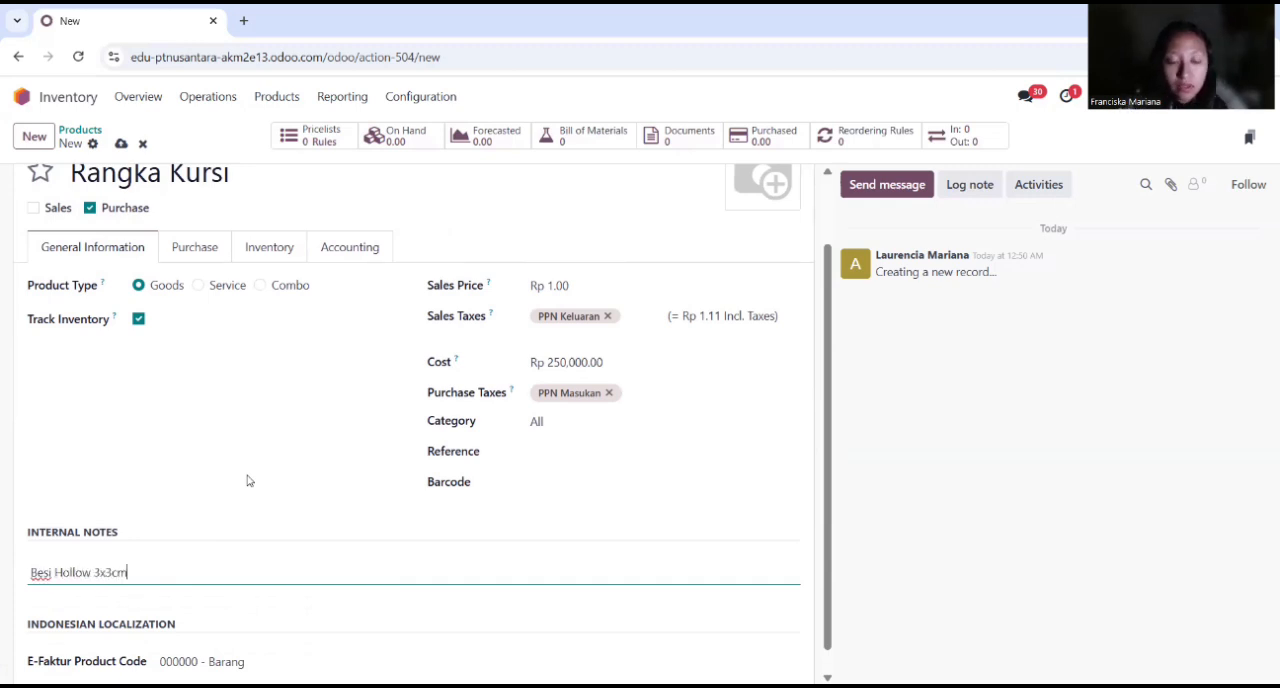
# Step: Complete the internal notes of Rangka Kursi as "Besi Hollow 3x3cm" and enable its Manufacture route
pyautogui.click(211, 251)
pyautogui.click(246, 338)
pyautogui.click(148, 443)
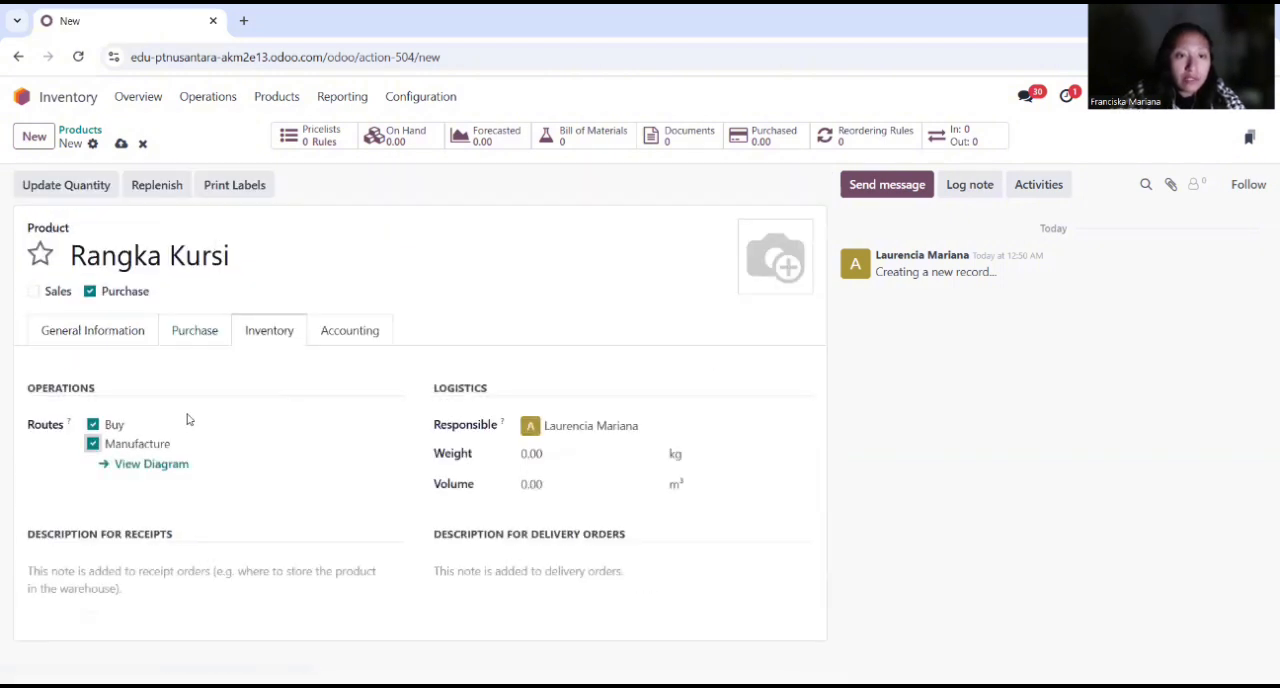
# Step: Set the expense account of Rangka Kursi to 51000010 Cost of Goods Sold
pyautogui.click(350, 331)
pyautogui.click(587, 424)
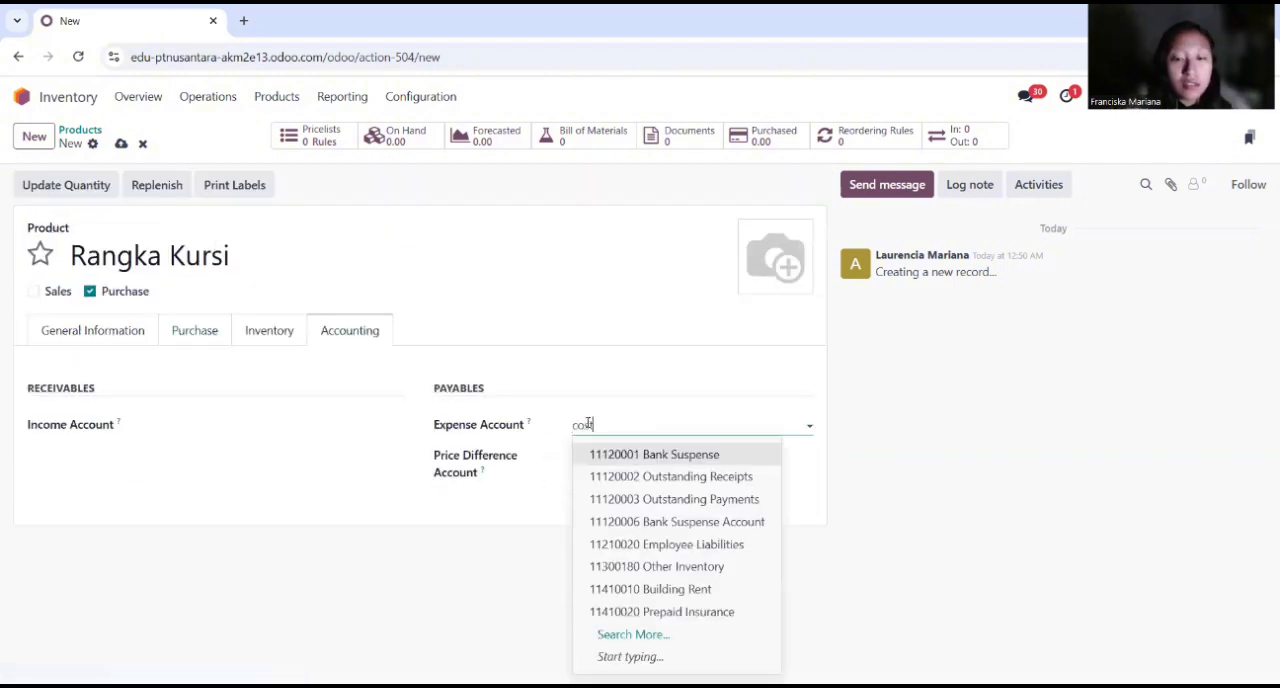
pyautogui.write('cost of')
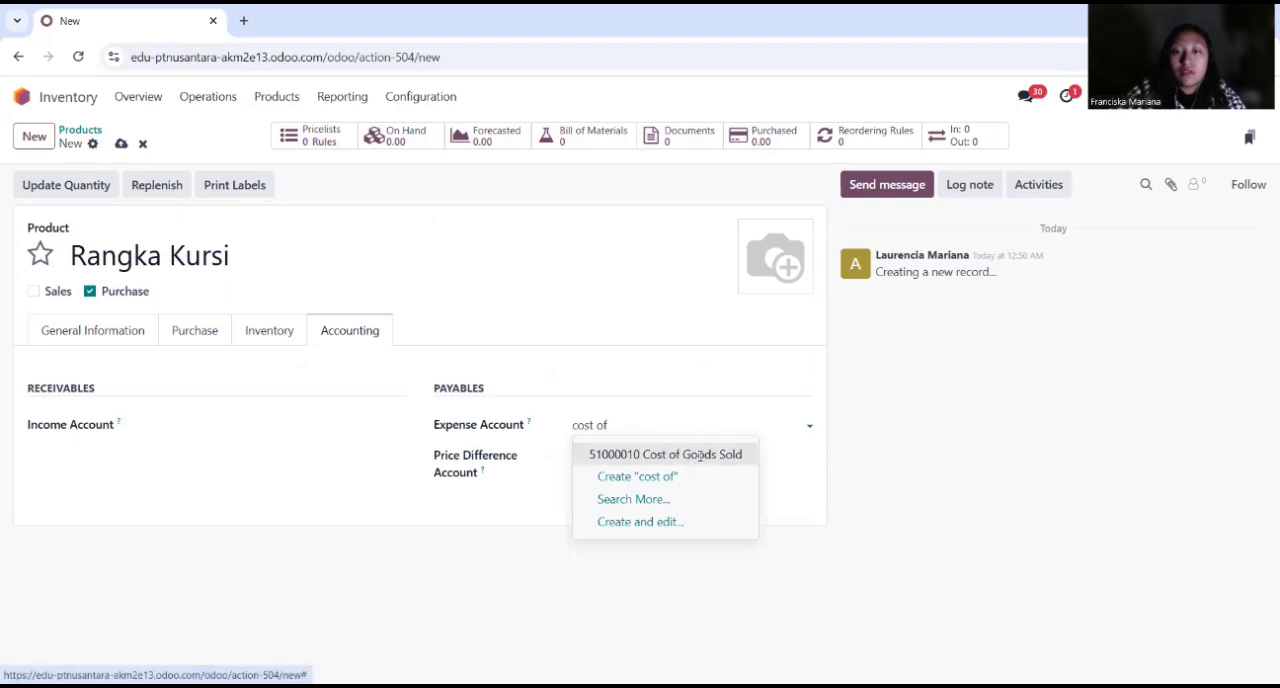
pyautogui.click(686, 457)
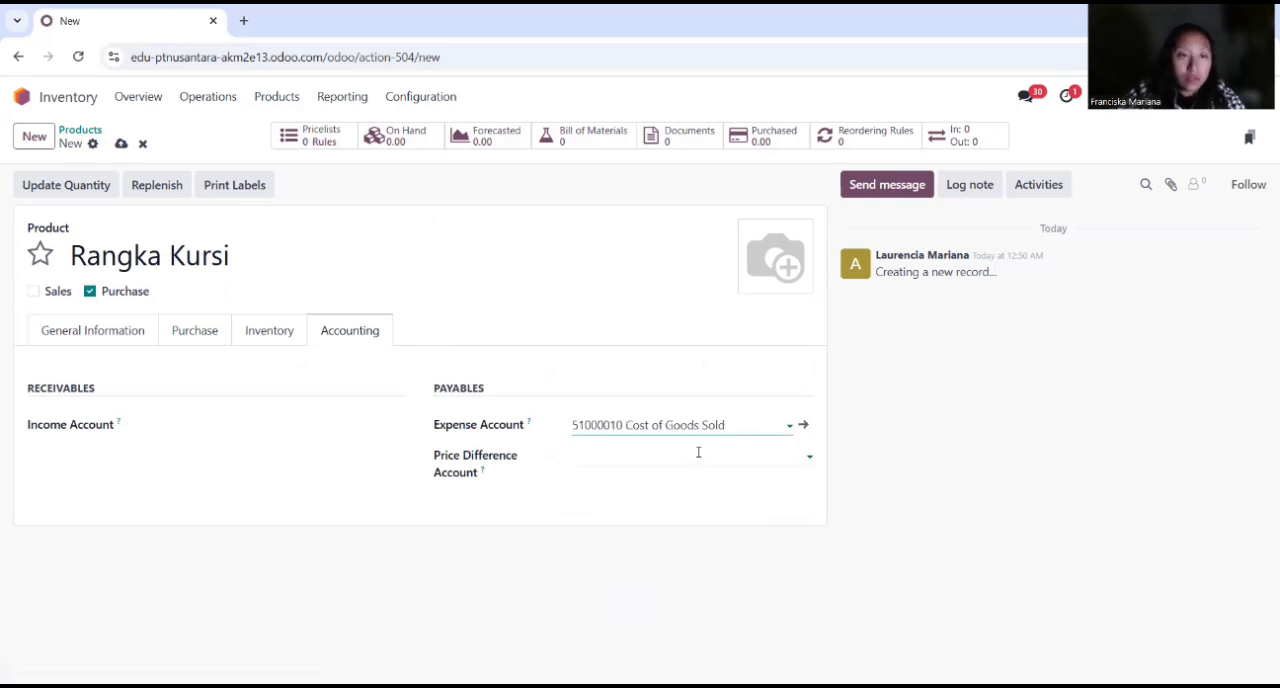
# Step: Create another new product named Sekrup Kayu and exclude it from sales
pyautogui.click(35, 144)
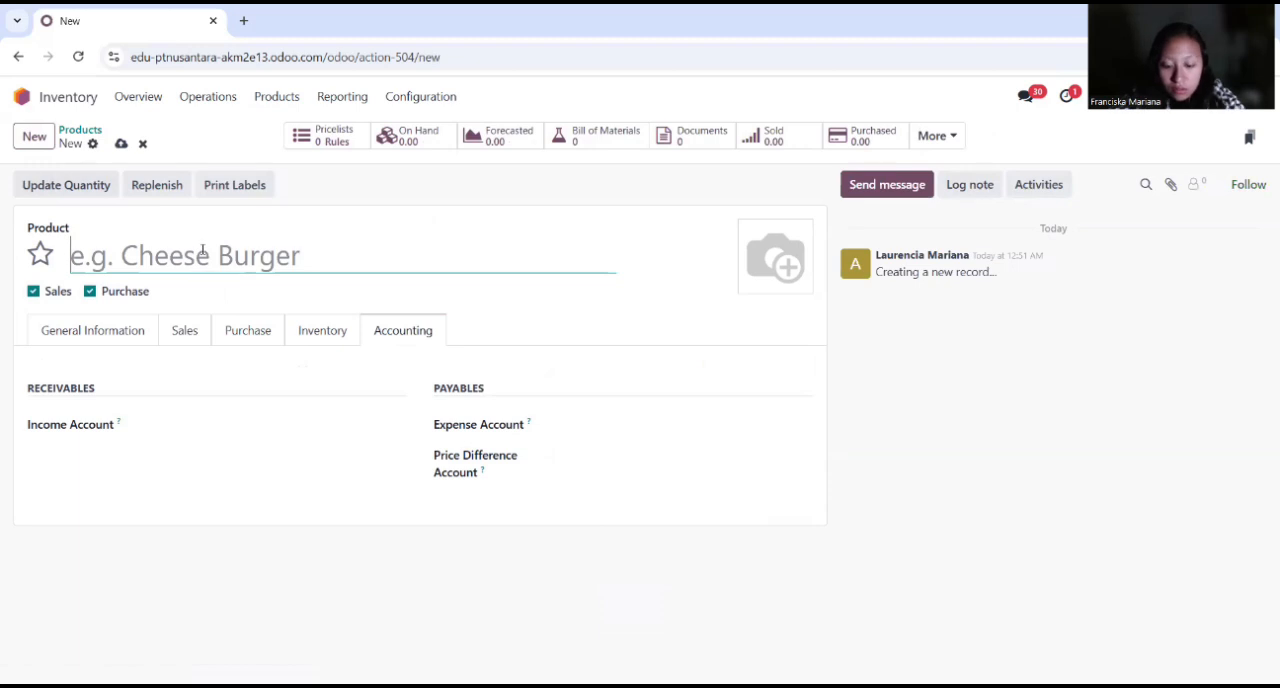
pyautogui.write('Sekrup Kayu')
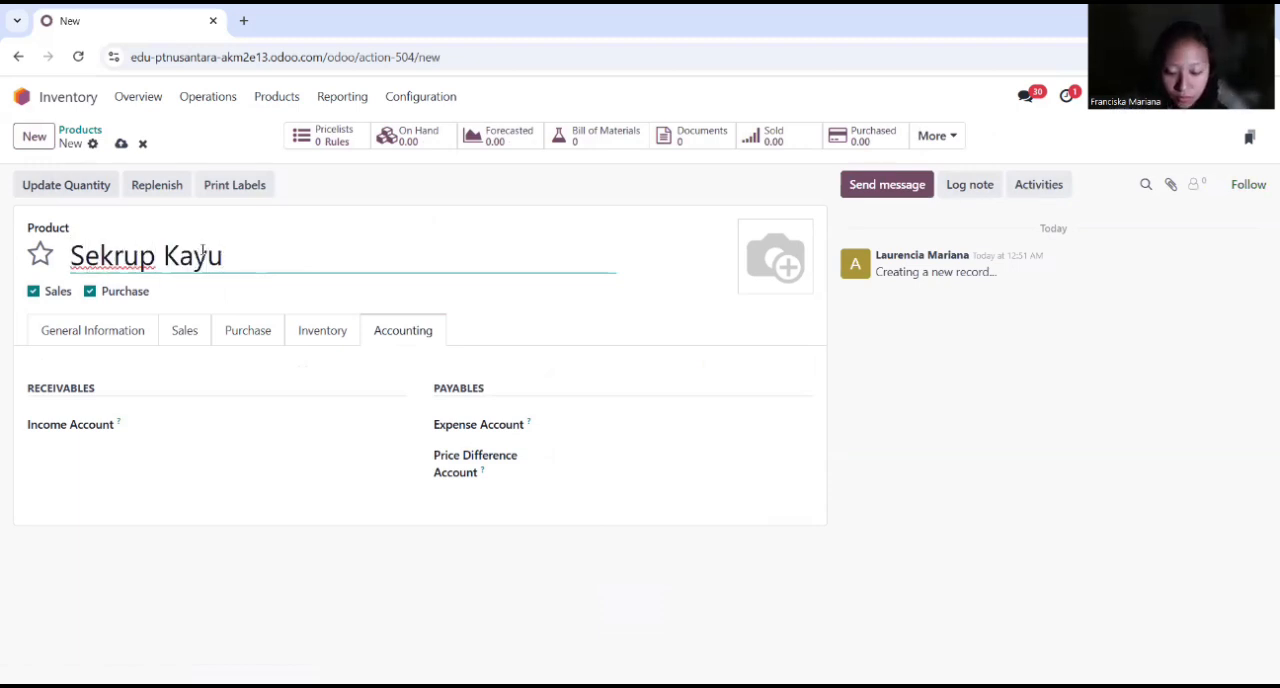
pyautogui.click(34, 291)
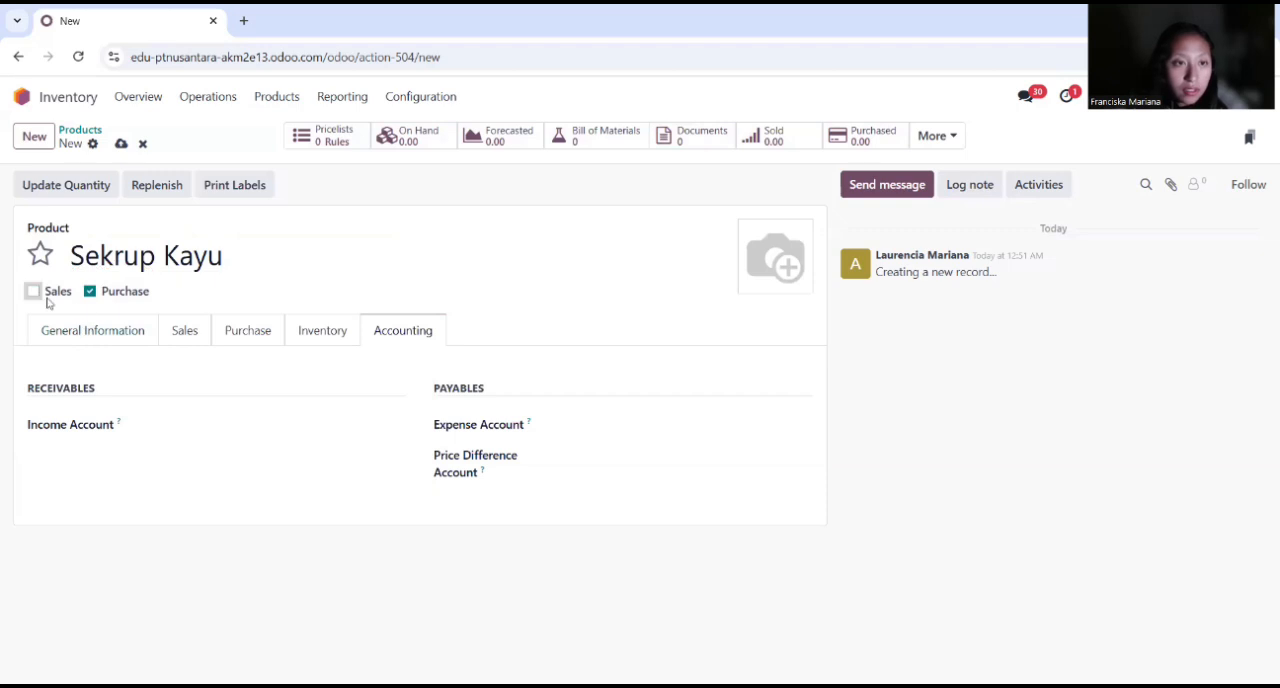
# Step: Set the cost of Sekrup Kayu to Rp 1,000 and enter "3,5 cm" in its internal notes
pyautogui.click(101, 336)
pyautogui.click(586, 443)
pyautogui.write('1000')
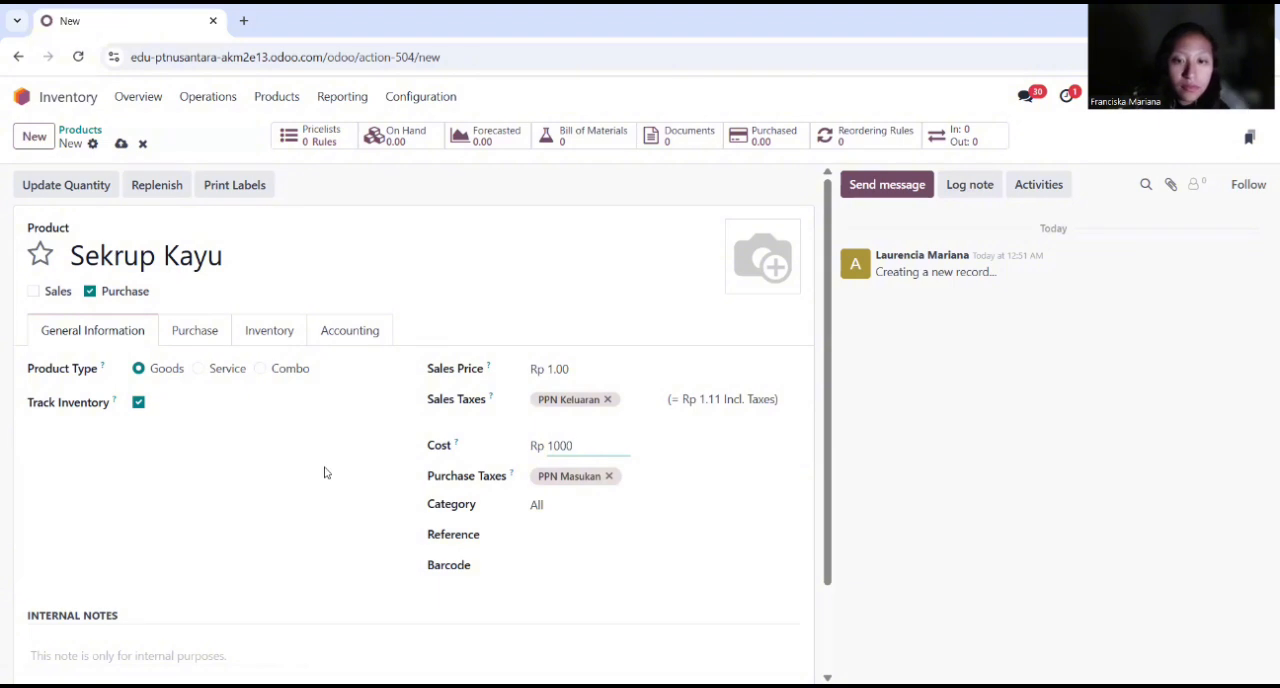
pyautogui.scroll(-1, 323, 471)
pyautogui.click(103, 569)
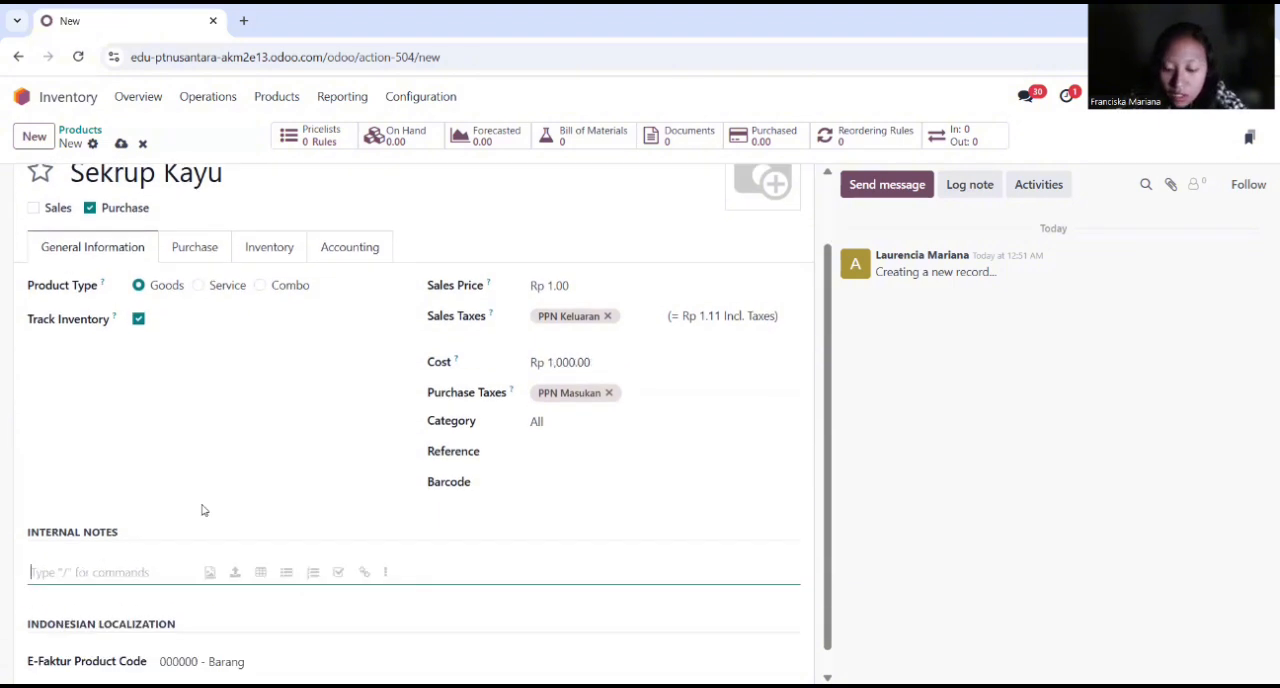
pyautogui.write('3,5')
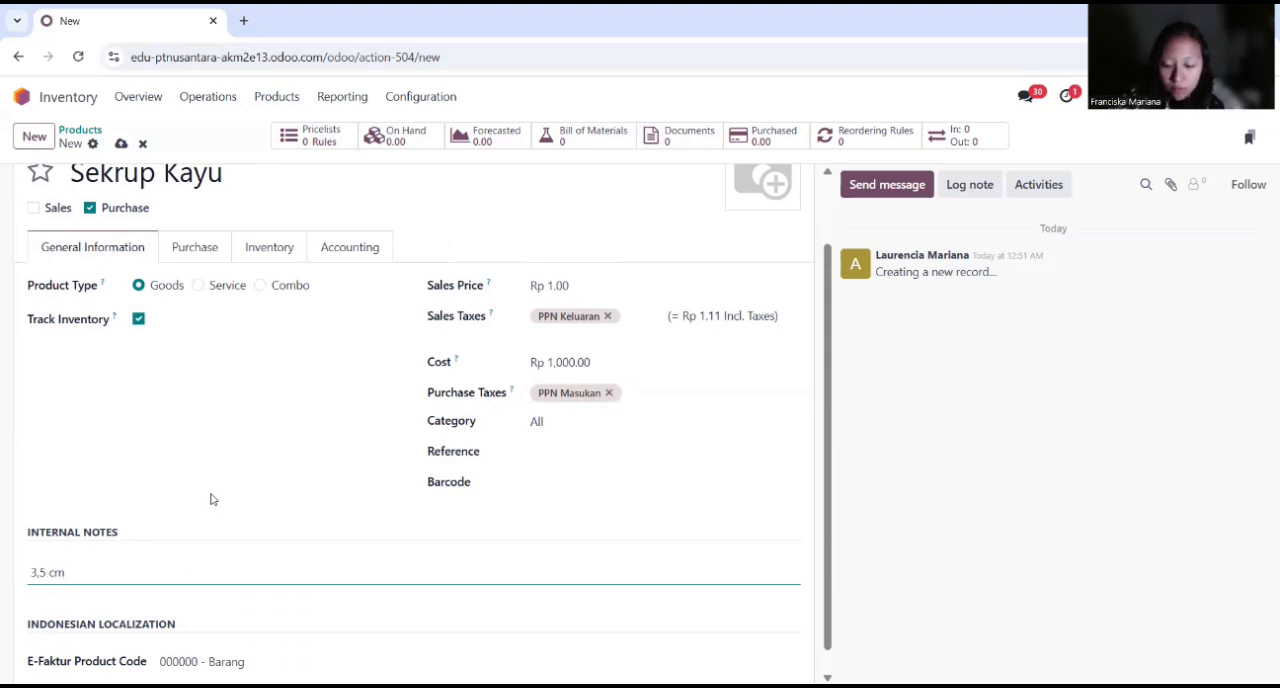
# Step: Enable the Manufacture route for Sekrup Kayu and set its expense account to 51000010 Cost of Goods Sold
pyautogui.click(274, 255)
pyautogui.click(110, 444)
pyautogui.click(350, 334)
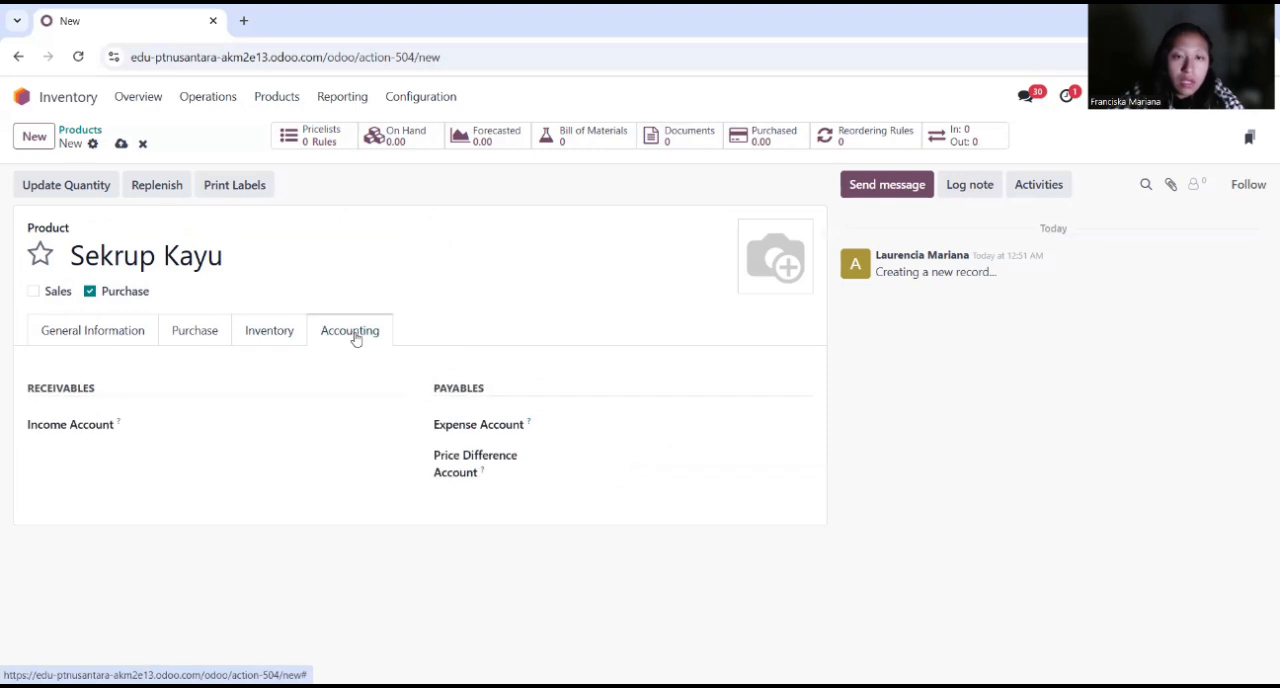
pyautogui.click(585, 421)
pyautogui.write('cost of')
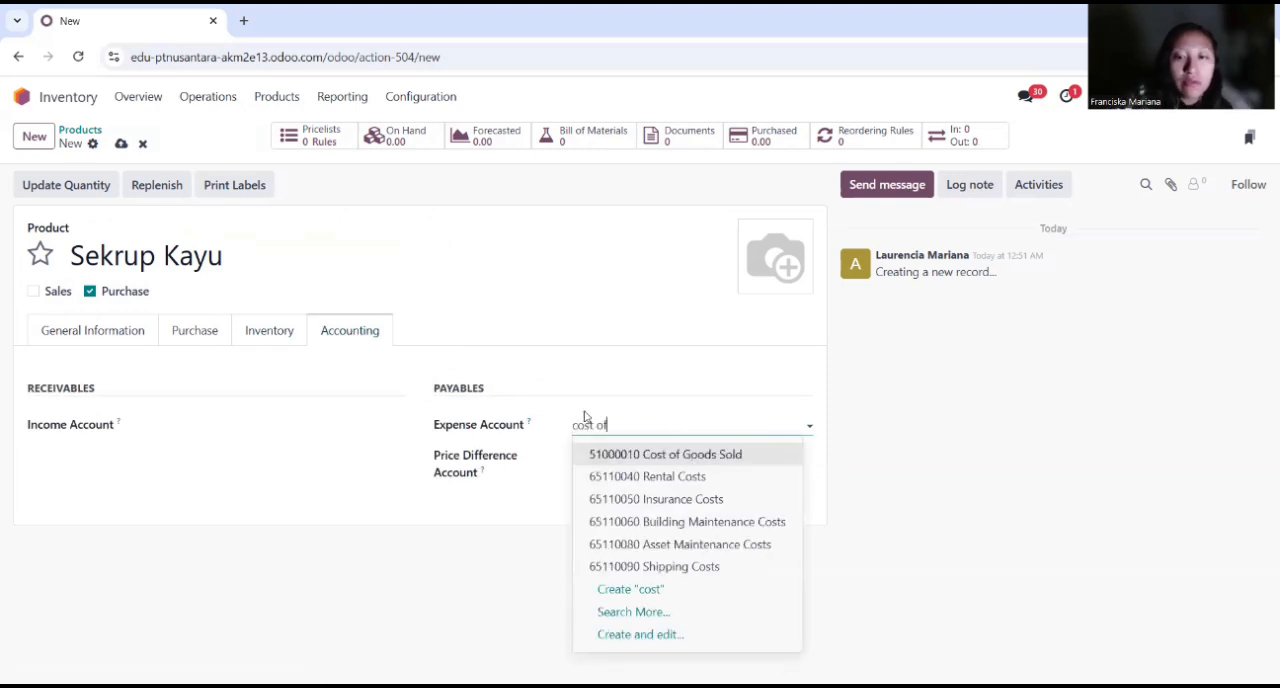
pyautogui.click(706, 452)
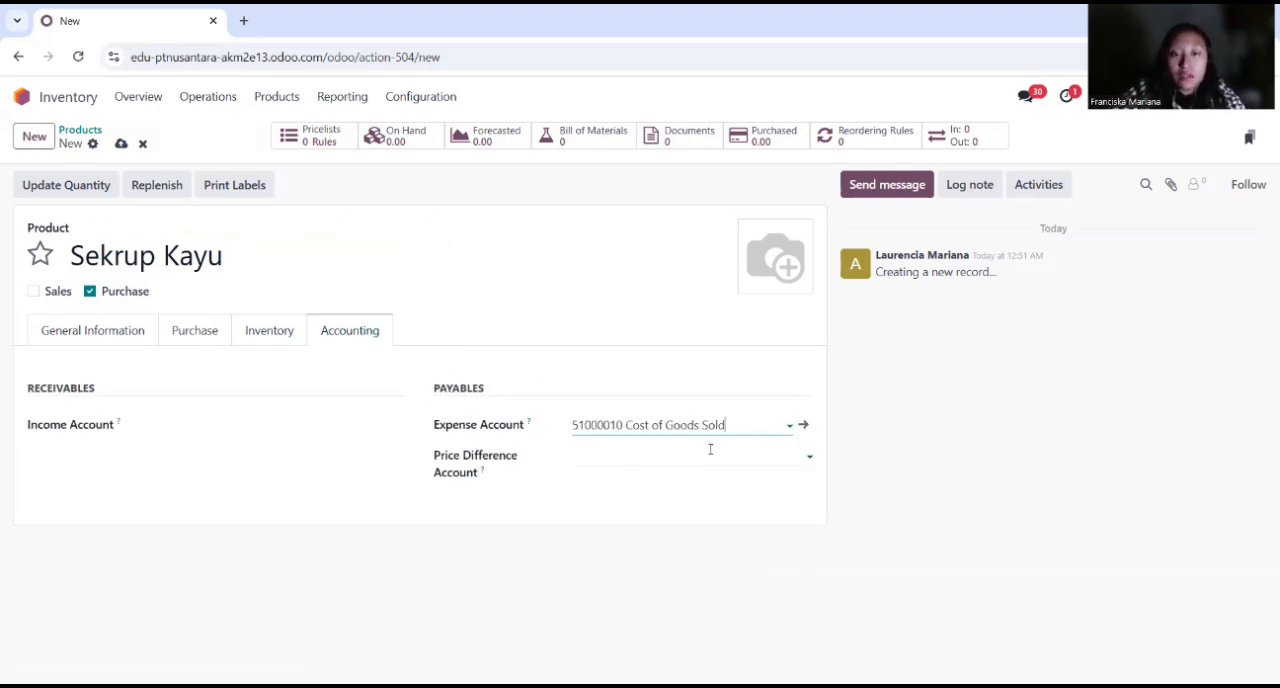
# Step: Create a new product named Cat Besi, excluded from sales, with a cost of Rp 75,000
pyautogui.click(34, 137)
pyautogui.write('Cat Besi')
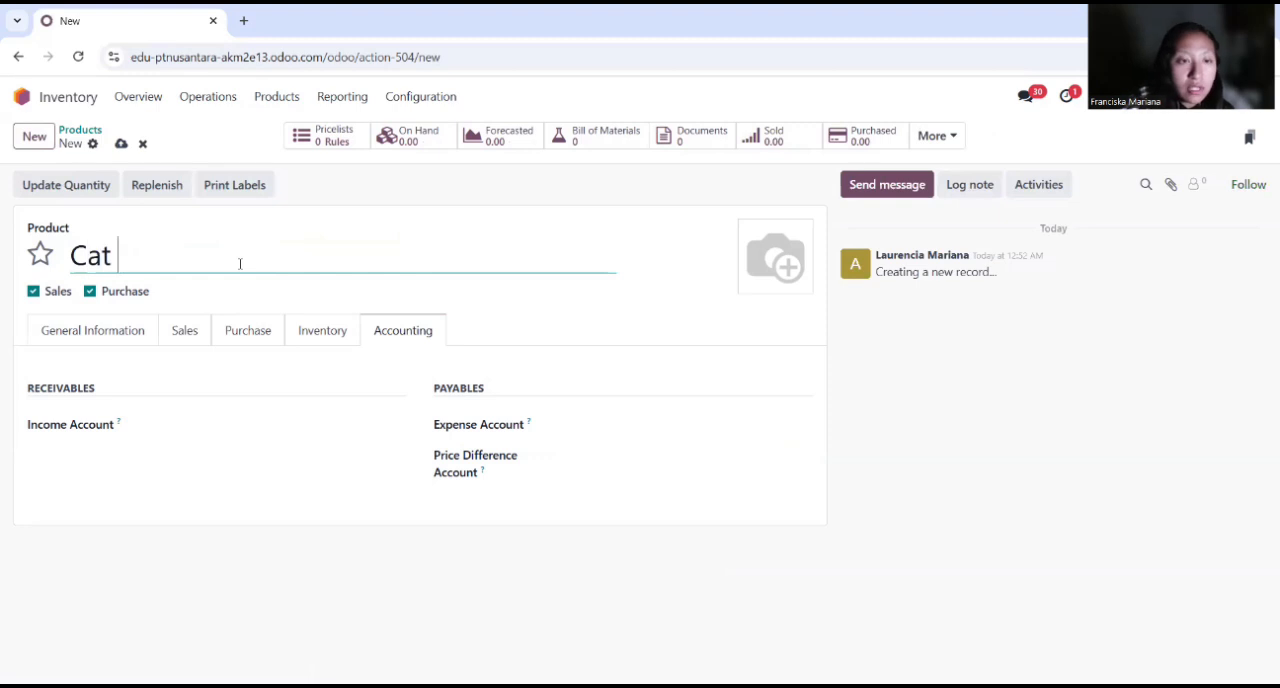
pyautogui.click(33, 291)
pyautogui.click(101, 337)
pyautogui.click(589, 446)
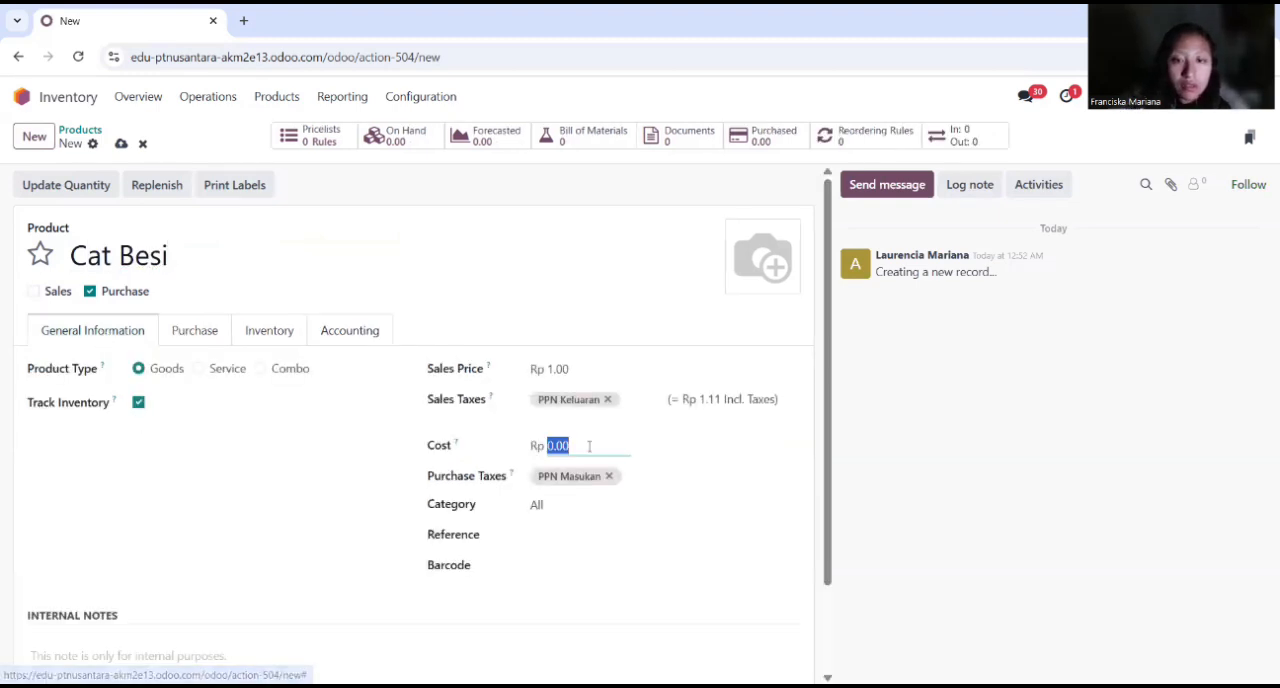
pyautogui.write('75000')
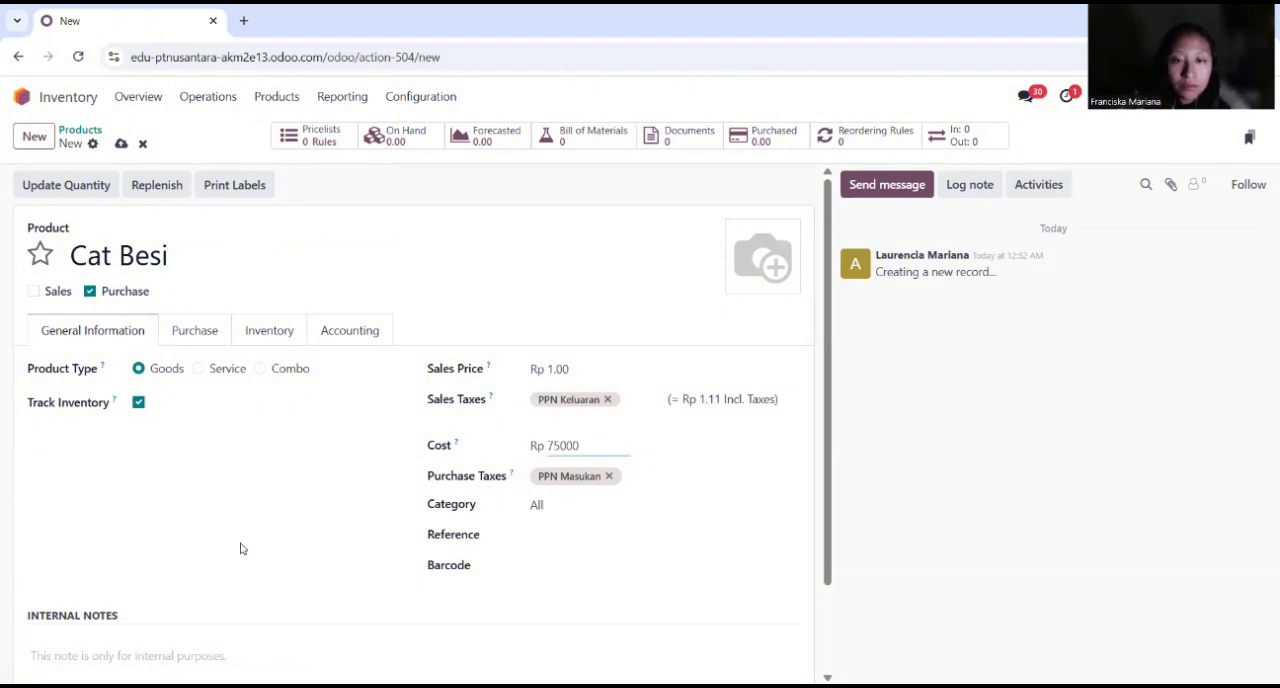
# Step: Enter "Hitam doff" in the internal notes of Cat Besi and enable its Manufacture route
pyautogui.scroll(-2, 240, 548)
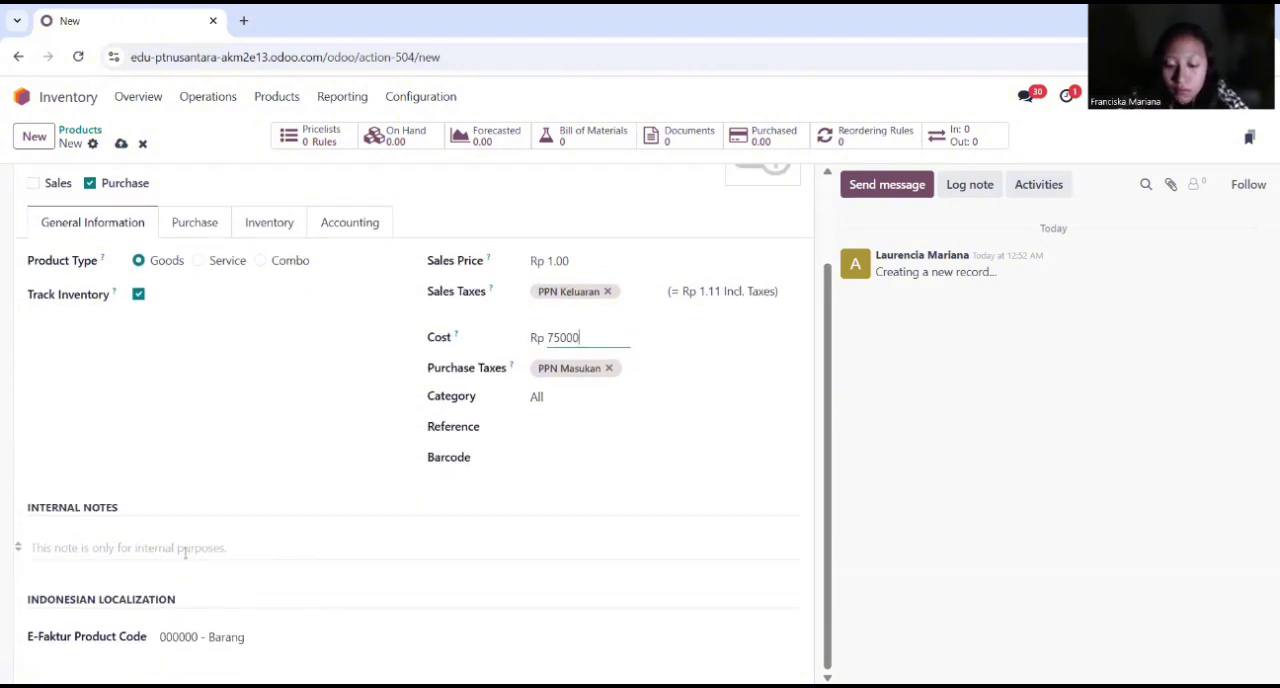
pyautogui.click(185, 550)
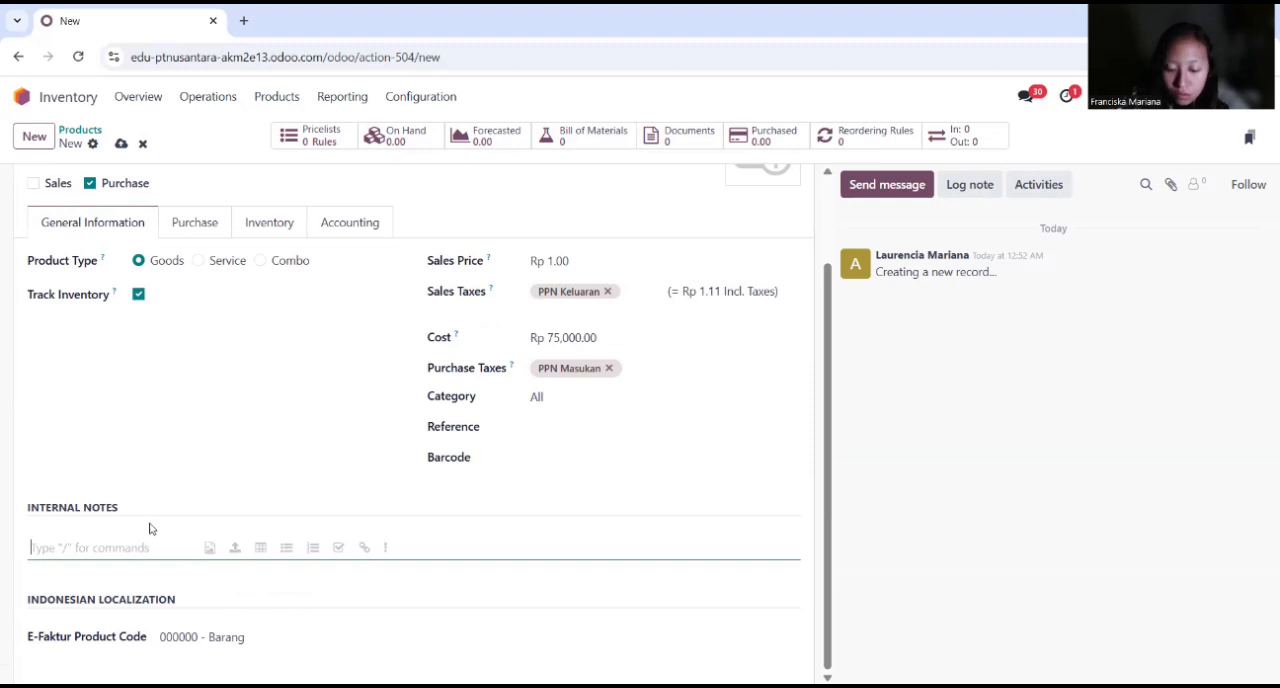
pyautogui.write('Hitam doff')
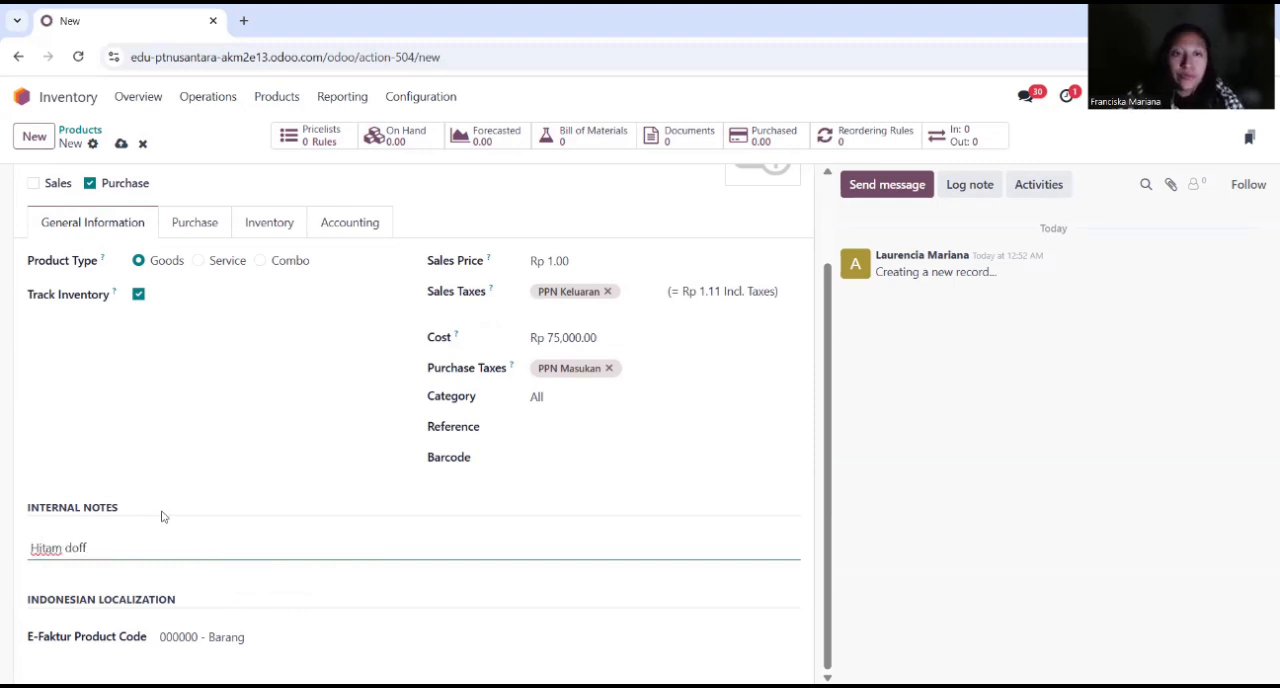
pyautogui.click(269, 222)
pyautogui.click(118, 446)
# Step: Set the expense account of Cat Besi to 51000010 Cost of Goods Sold and return to the product list
pyautogui.click(345, 330)
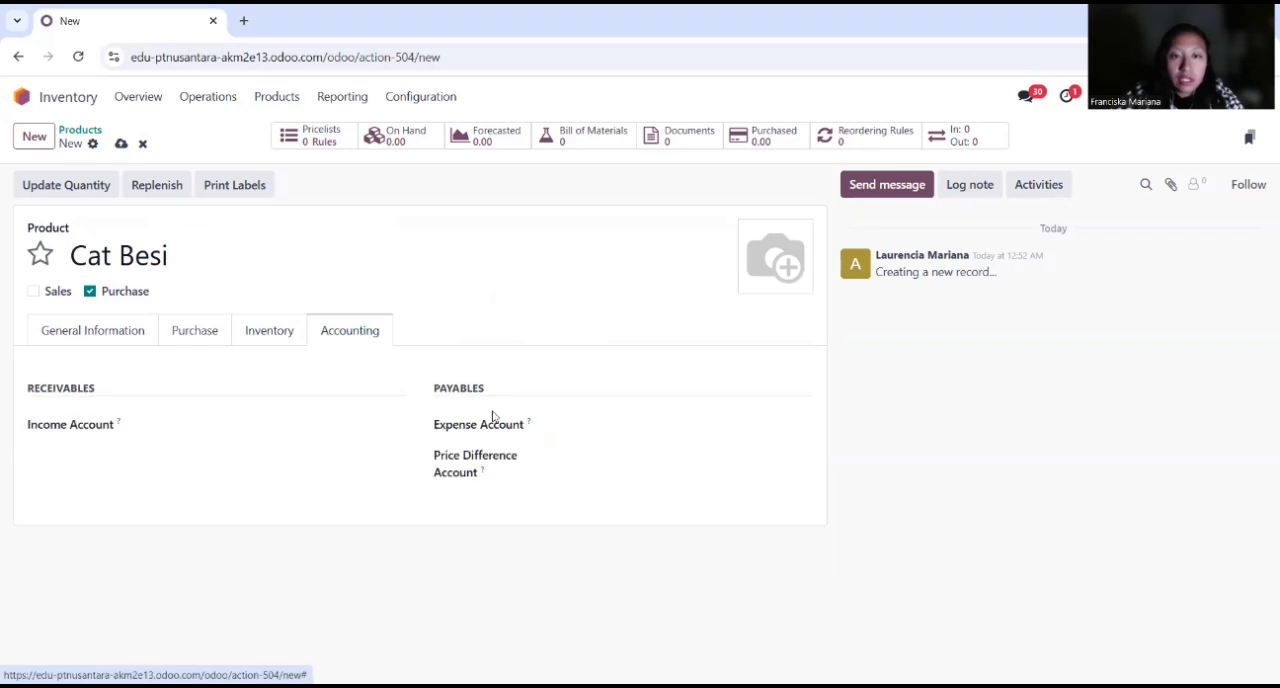
pyautogui.click(582, 424)
pyautogui.write('cost of')
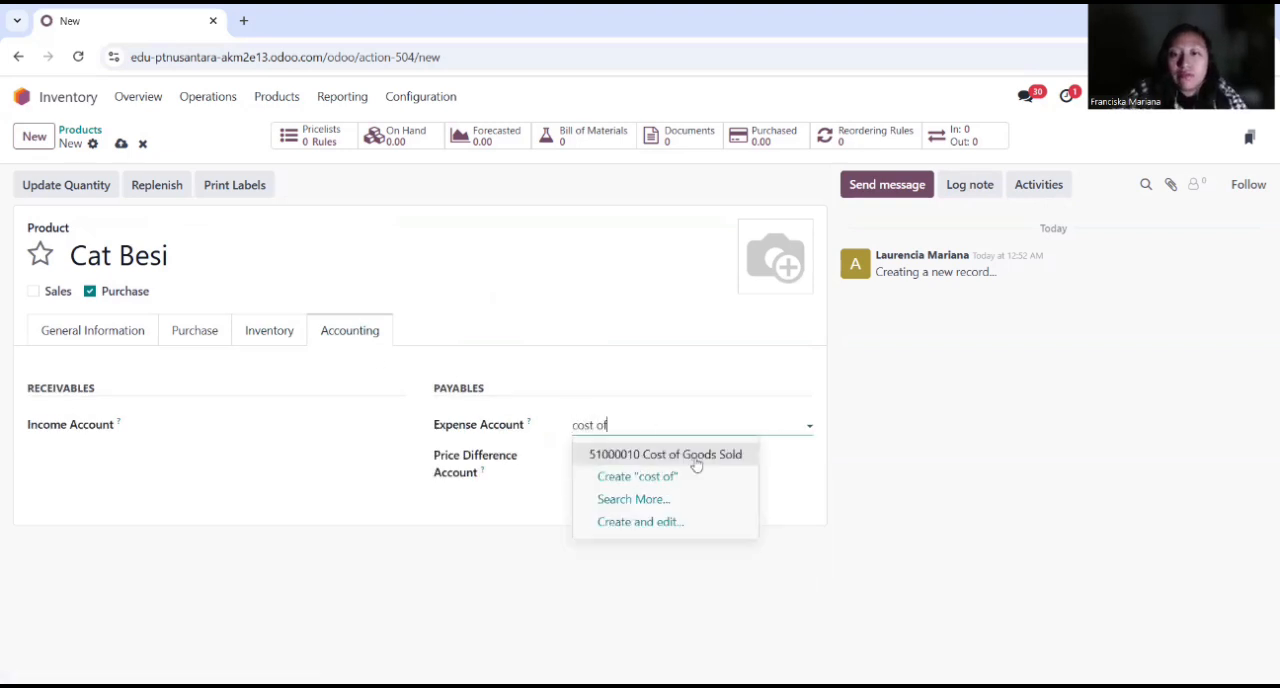
pyautogui.click(698, 457)
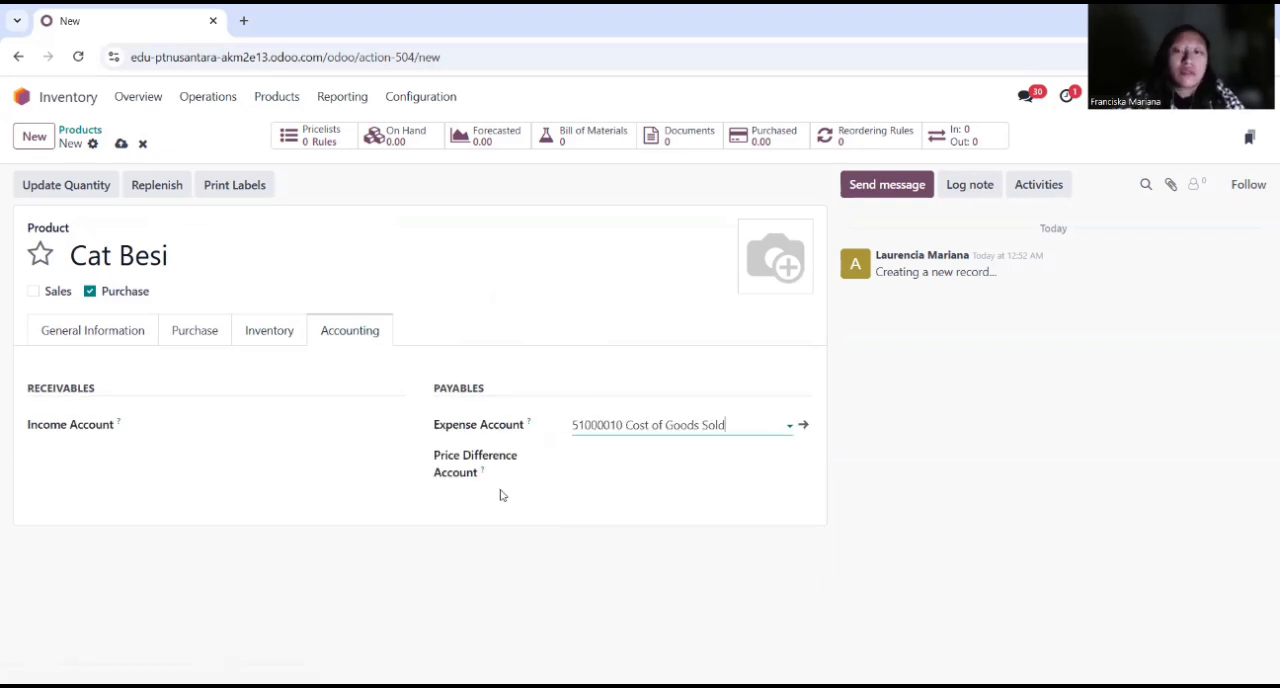
pyautogui.click(80, 130)
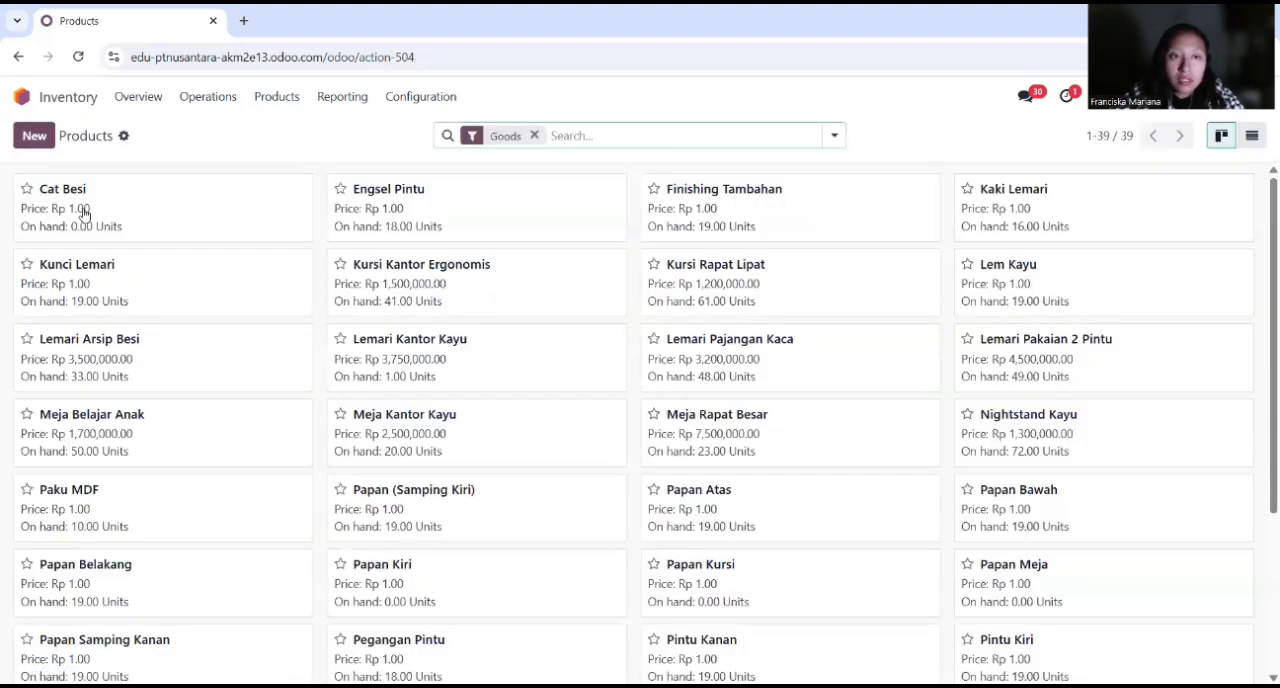
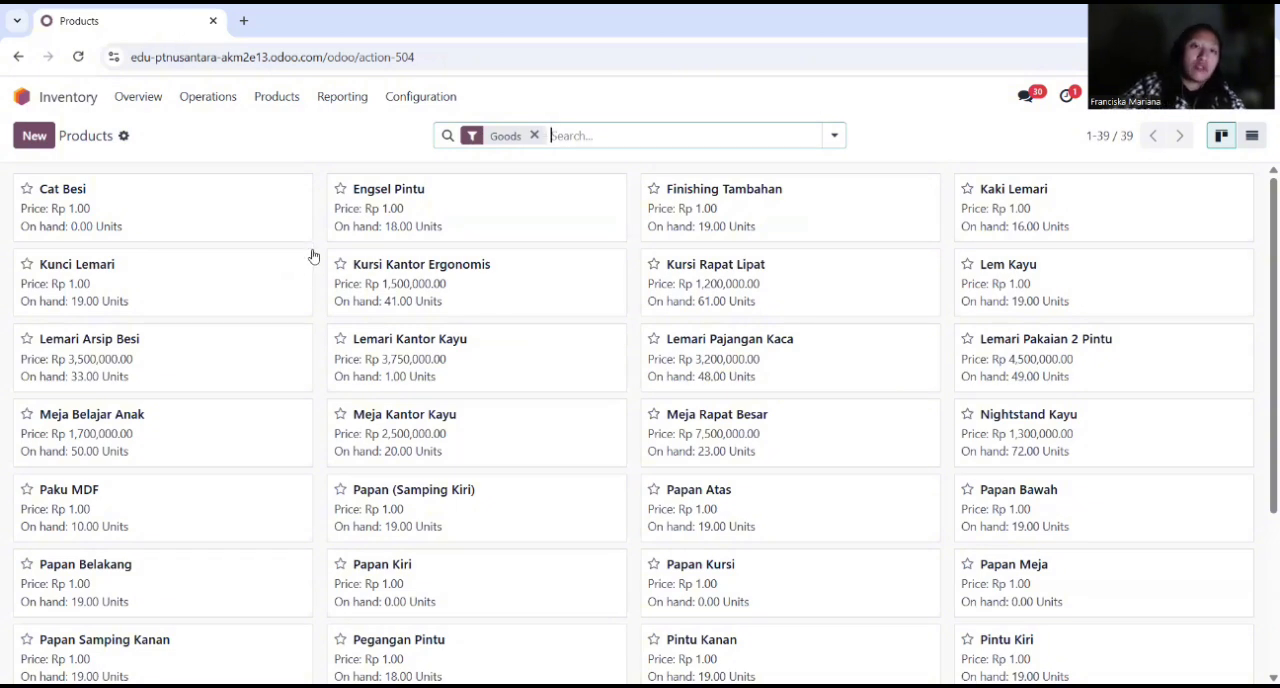
# Step: Switch to Manufacturing and start a new bill of materials for the product Set Bangku Sekolah
pyautogui.click(62, 98)
pyautogui.click(680, 420)
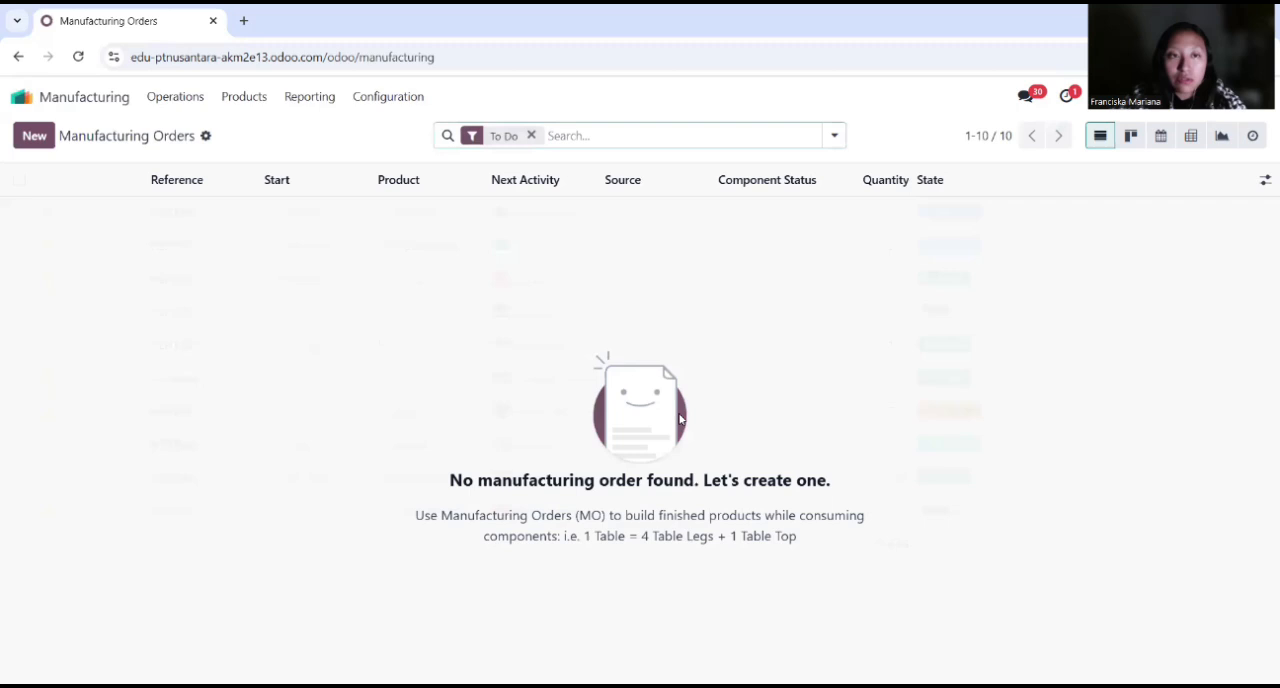
pyautogui.click(188, 99)
pyautogui.click(240, 101)
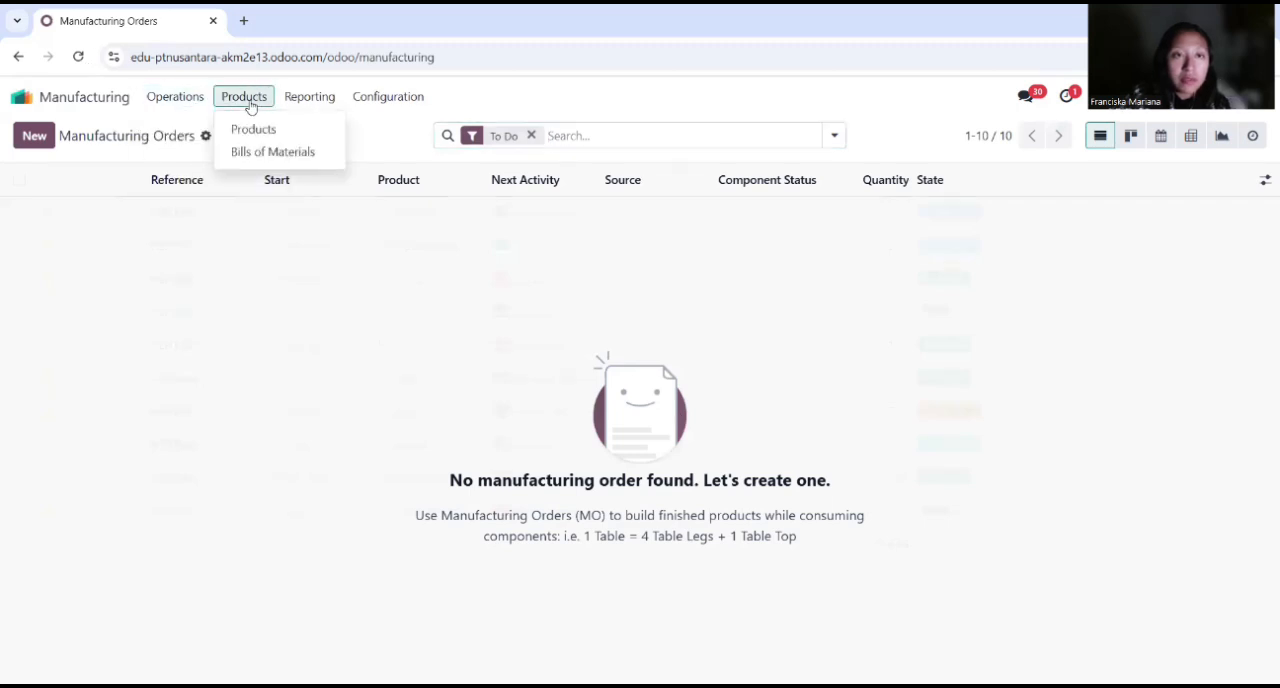
pyautogui.click(273, 154)
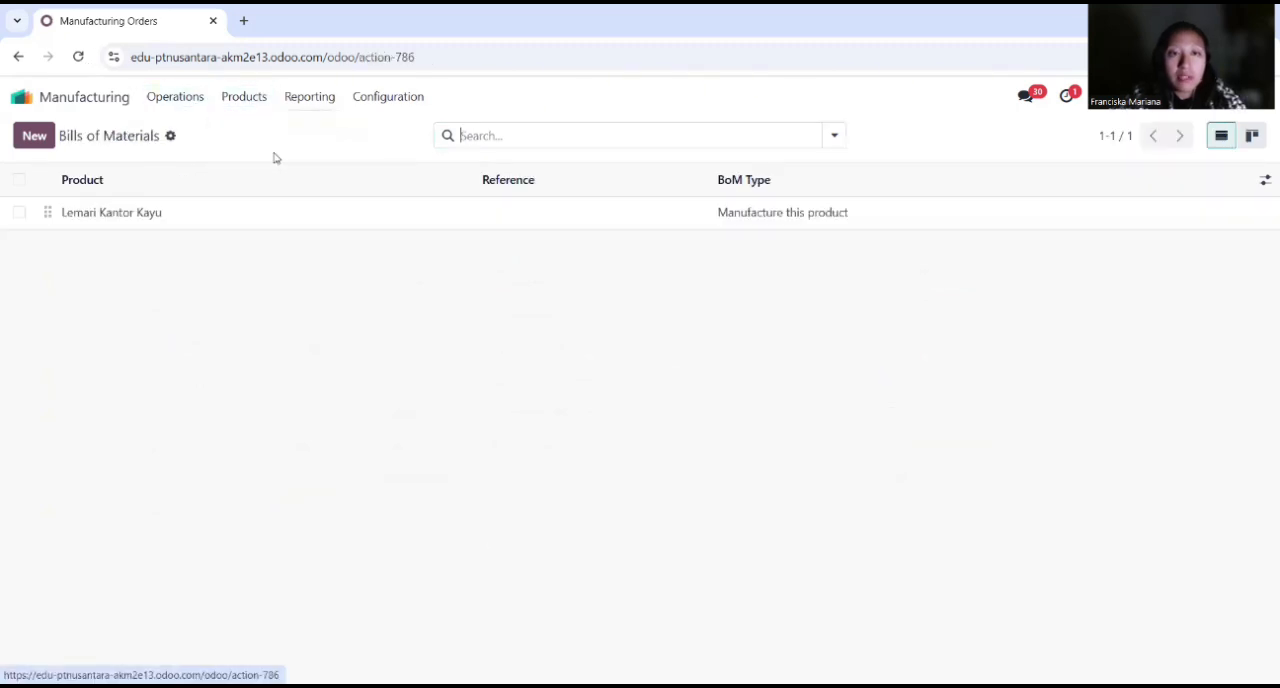
pyautogui.click(34, 135)
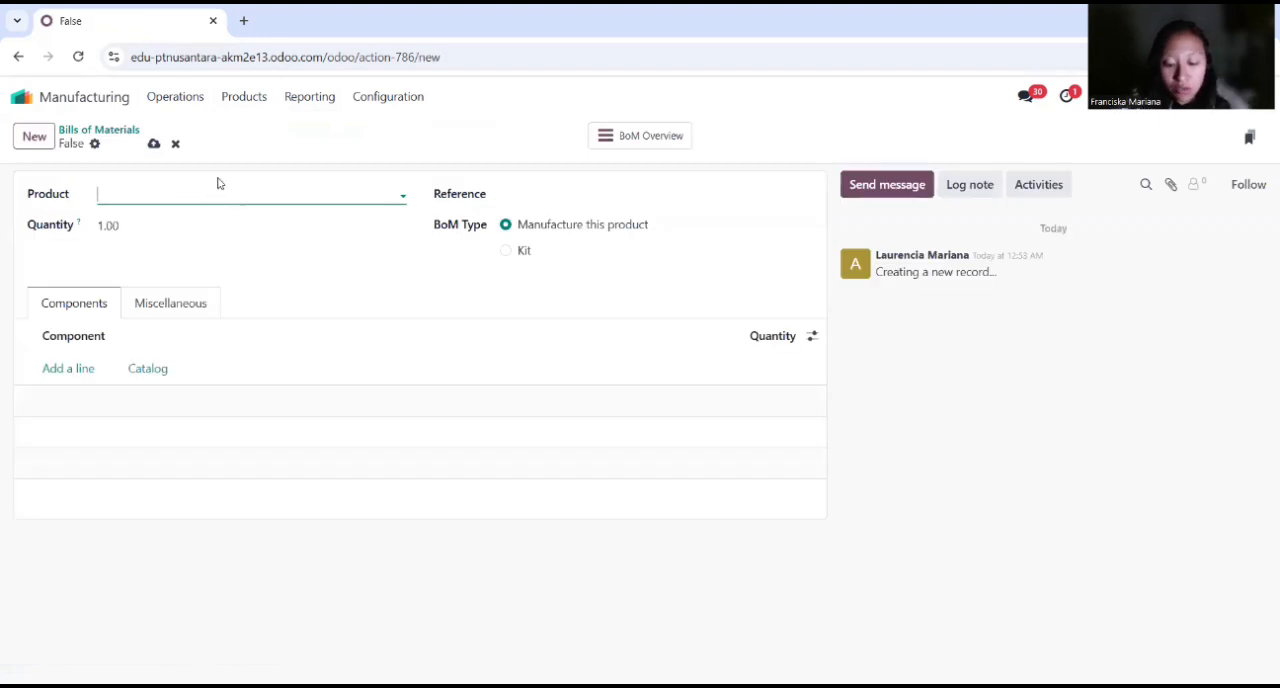
pyautogui.write('Set bang')
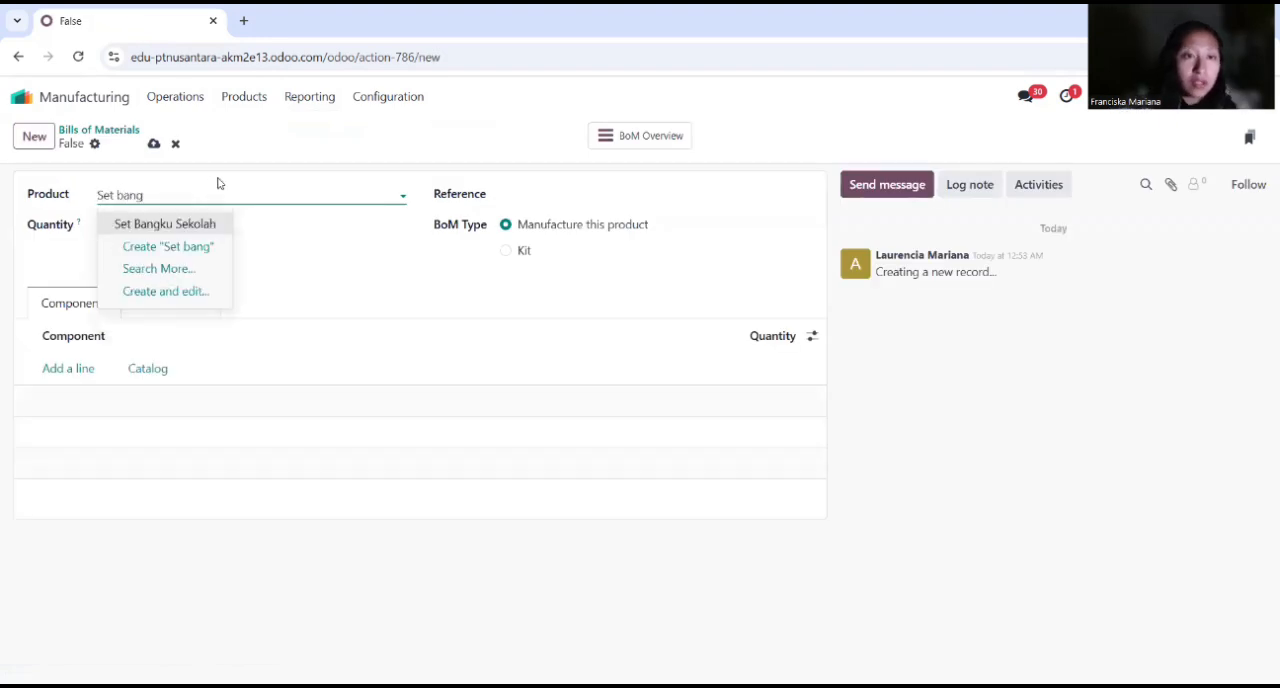
pyautogui.click(189, 220)
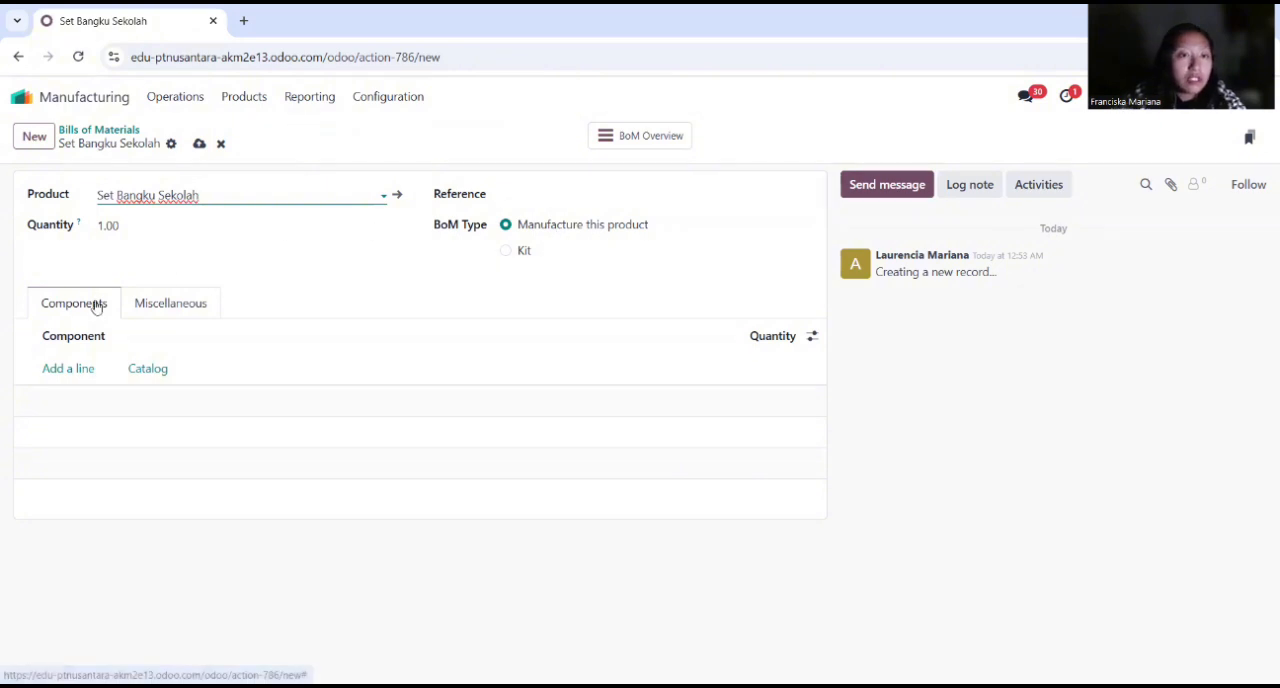
# Step: Add Papan Meja as the first component of the bill of materials, with a quantity of 1
pyautogui.click(60, 368)
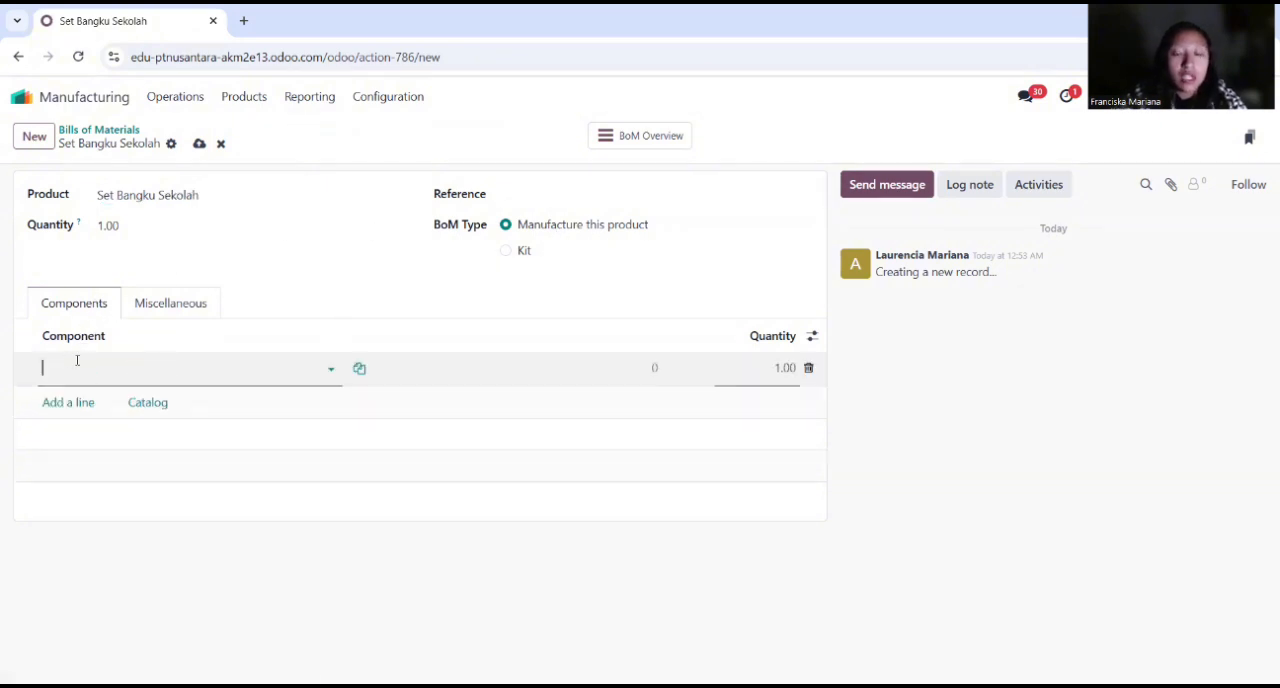
pyautogui.write('papa')
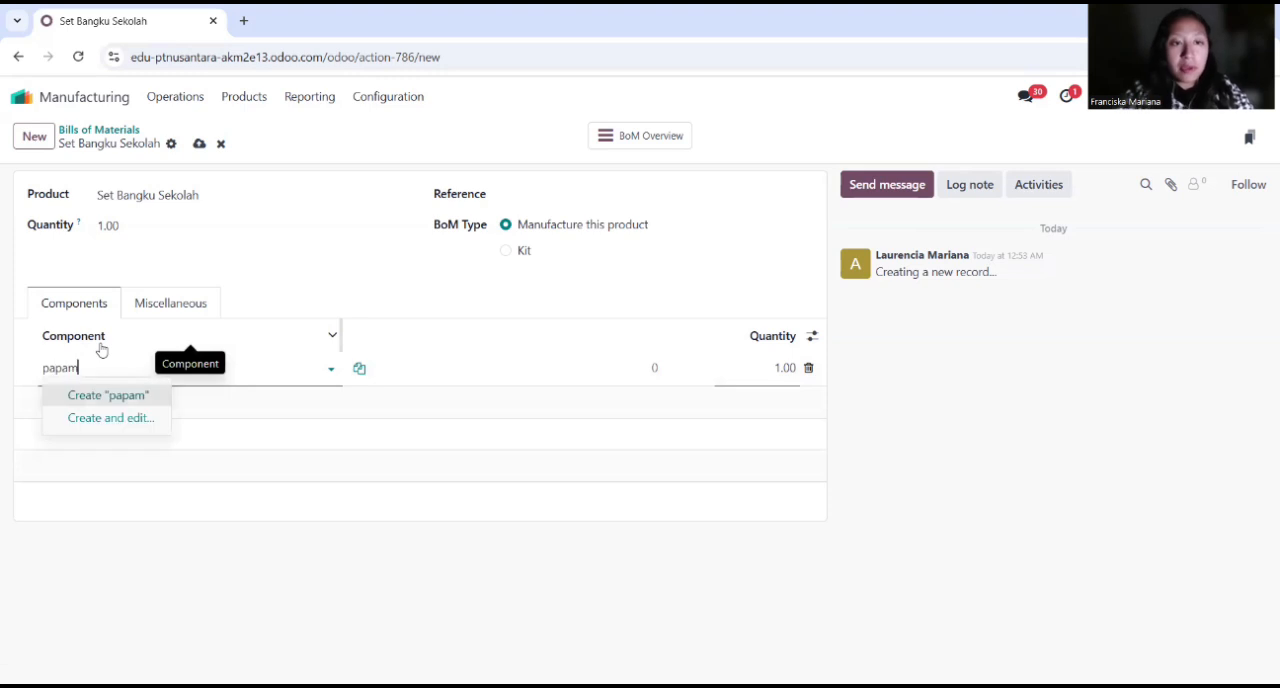
pyautogui.write('n')
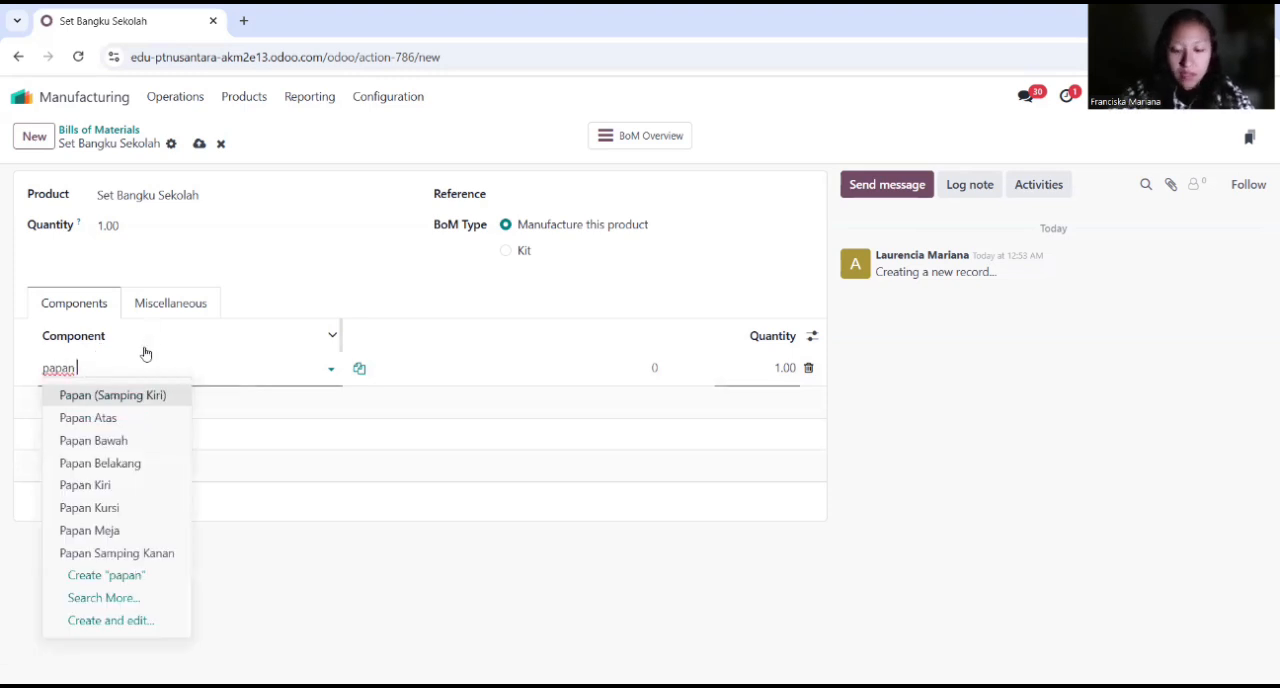
pyautogui.write(' me')
pyautogui.click(118, 396)
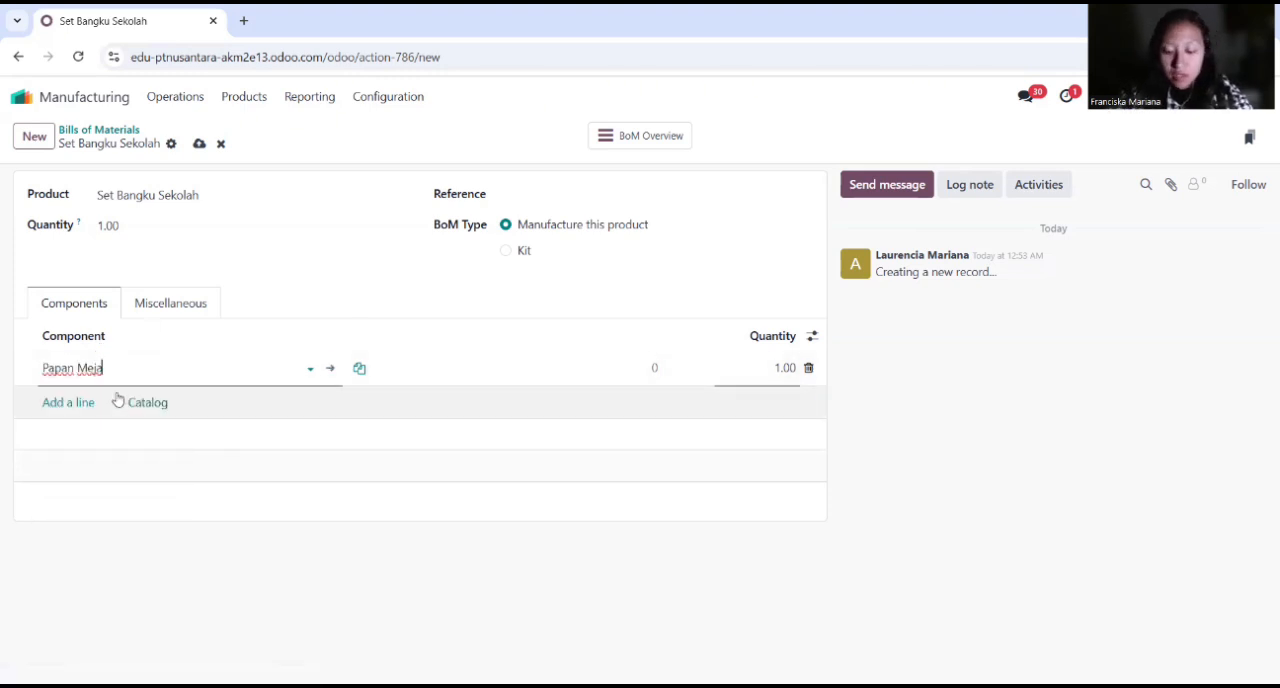
pyautogui.press('Return')
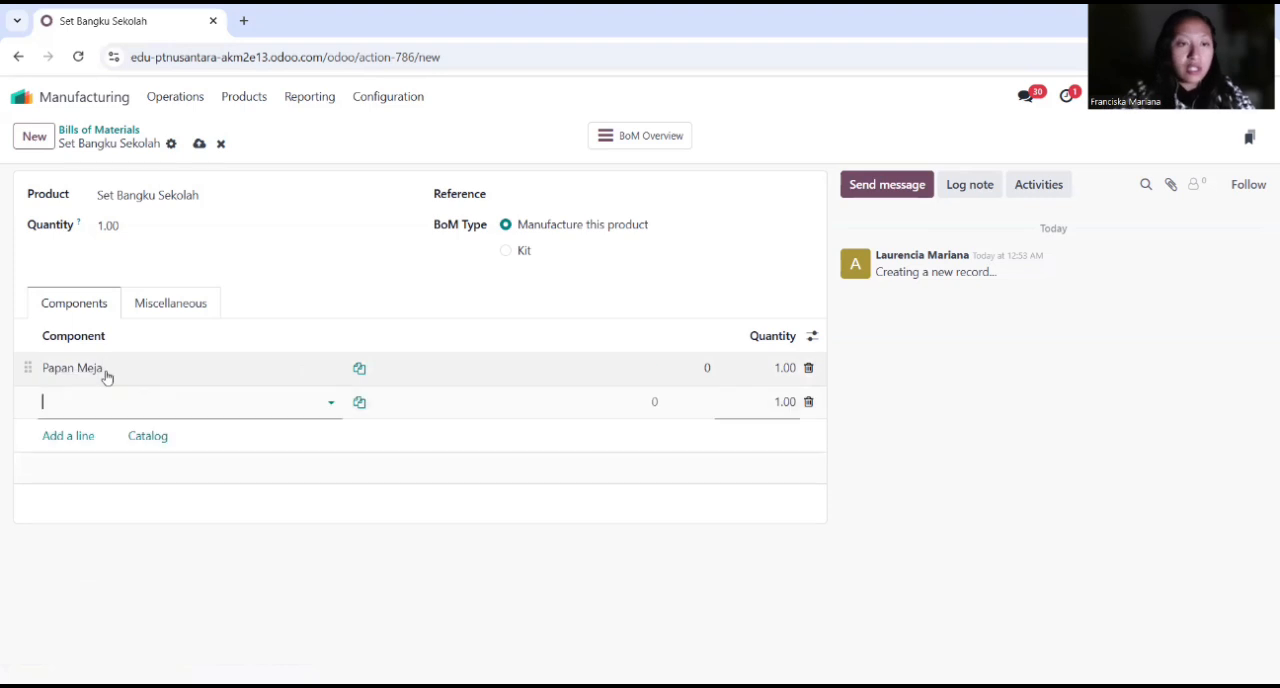
# Step: Add Papan Kursi to the component list with a quantity of 2
pyautogui.write('Papan kur')
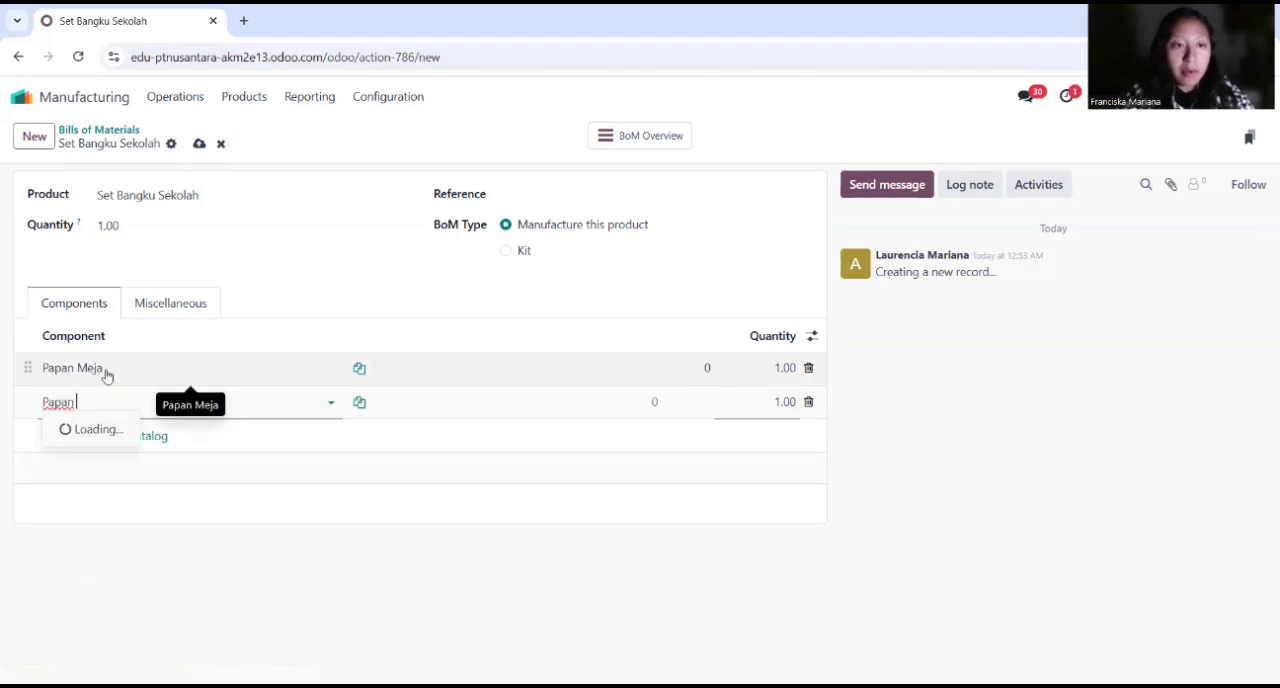
pyautogui.click(115, 431)
pyautogui.click(772, 401)
pyautogui.write('2')
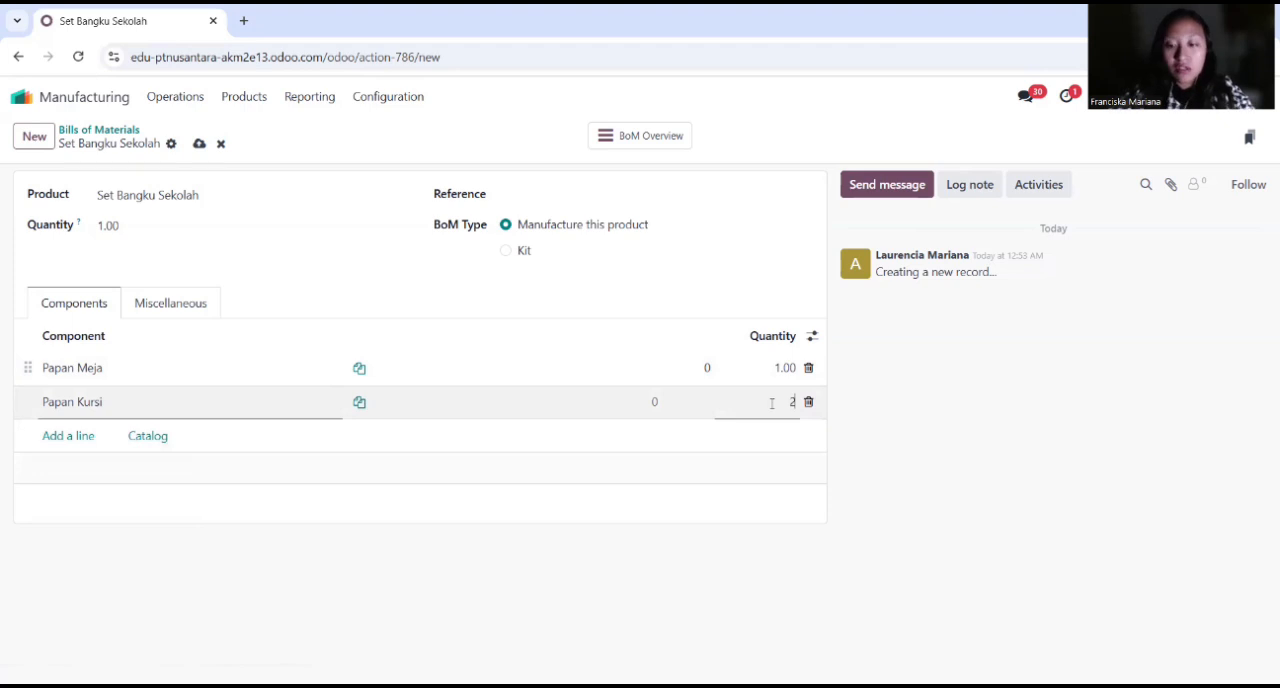
pyautogui.press('Return')
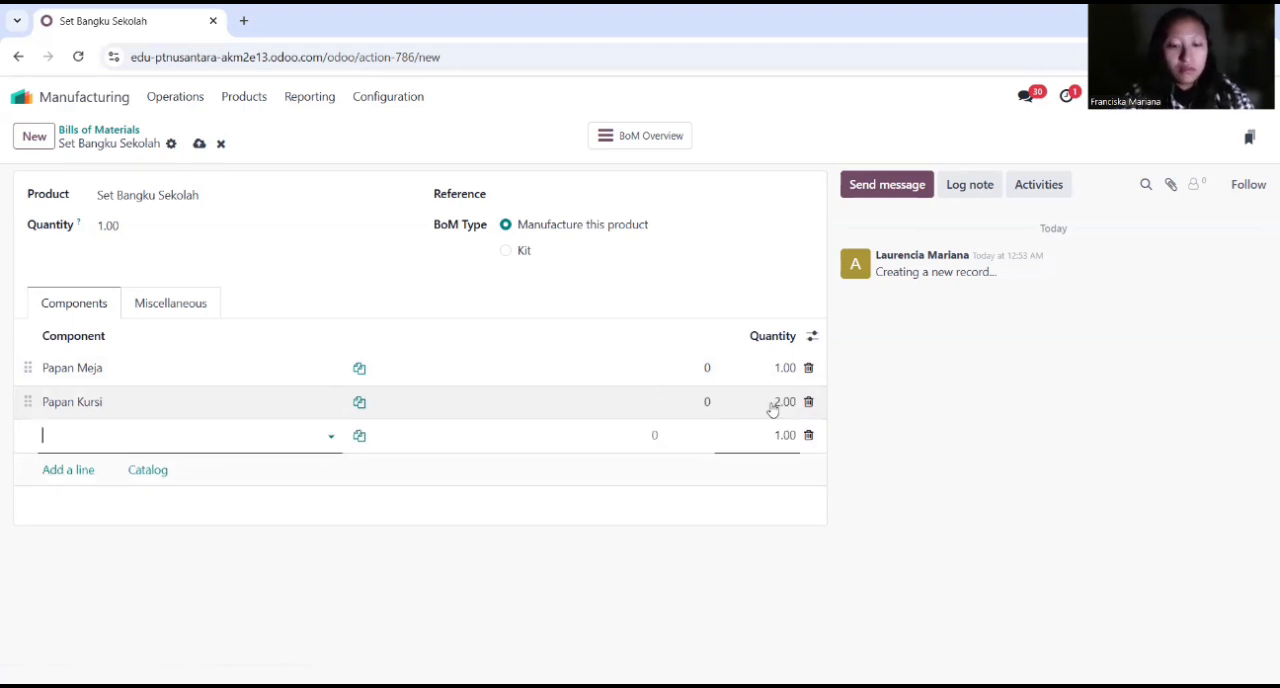
# Step: Add Rangka Meja to the component list with a quantity of 1
pyautogui.write('Rangka')
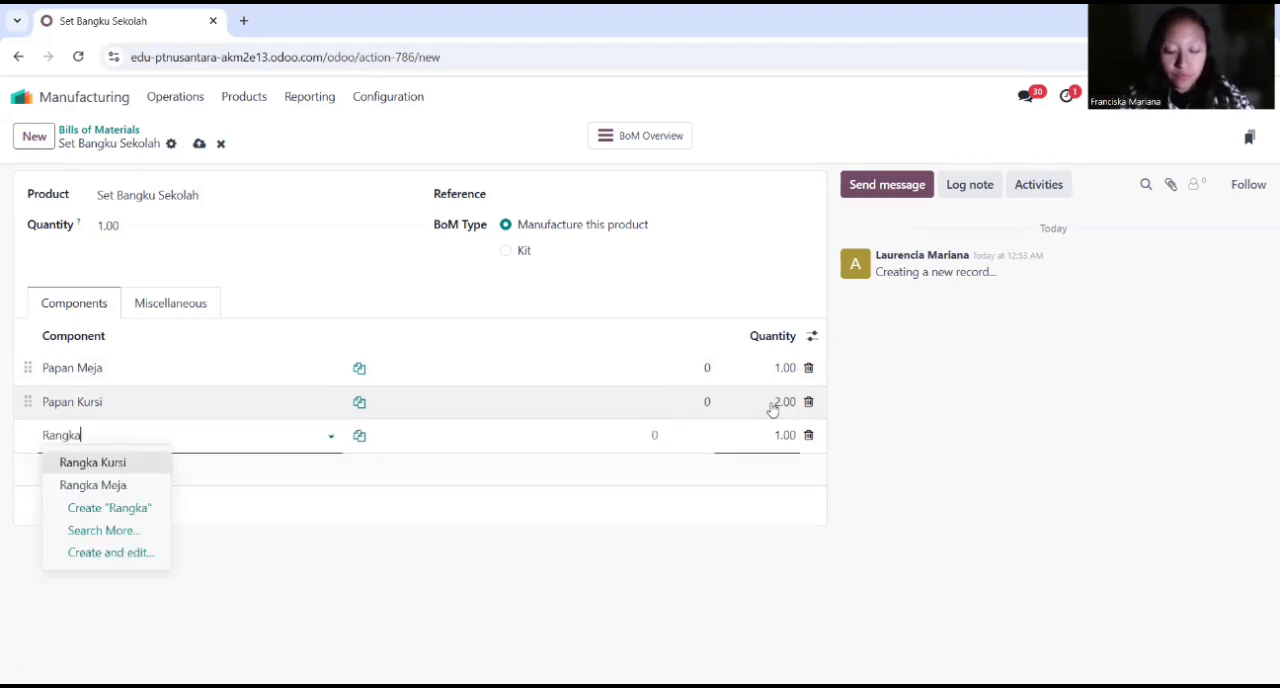
pyautogui.write(' Meja')
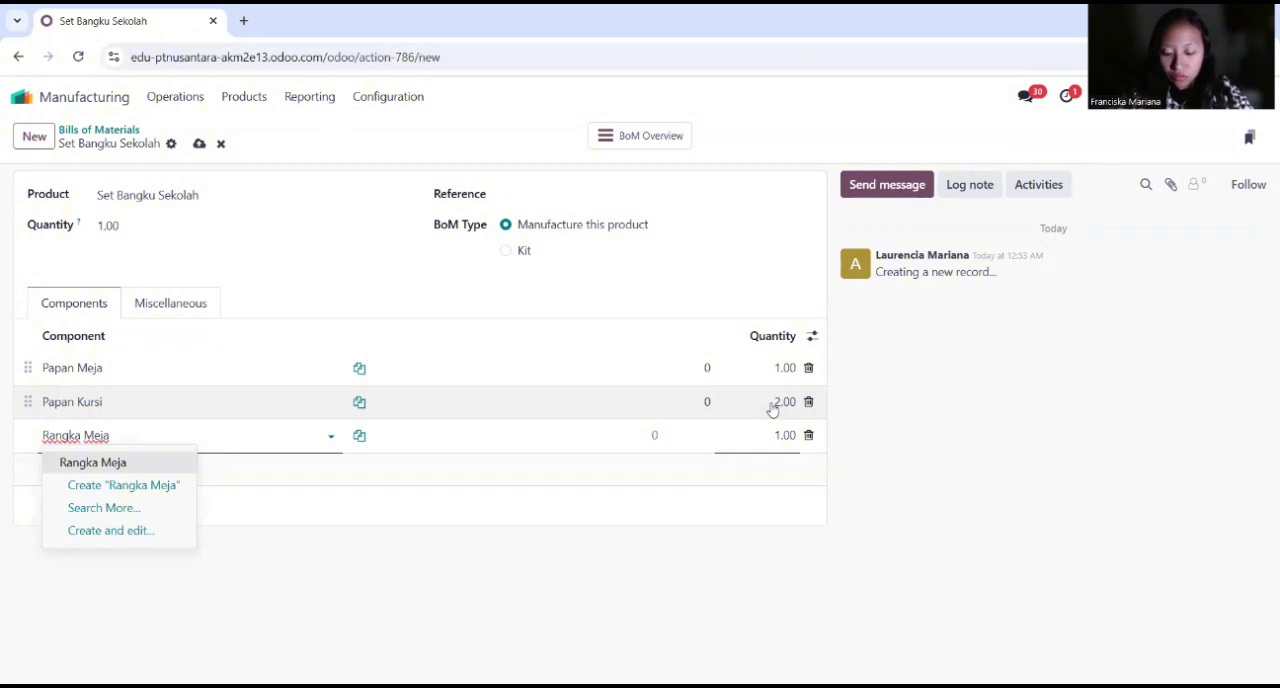
pyautogui.press('Return')
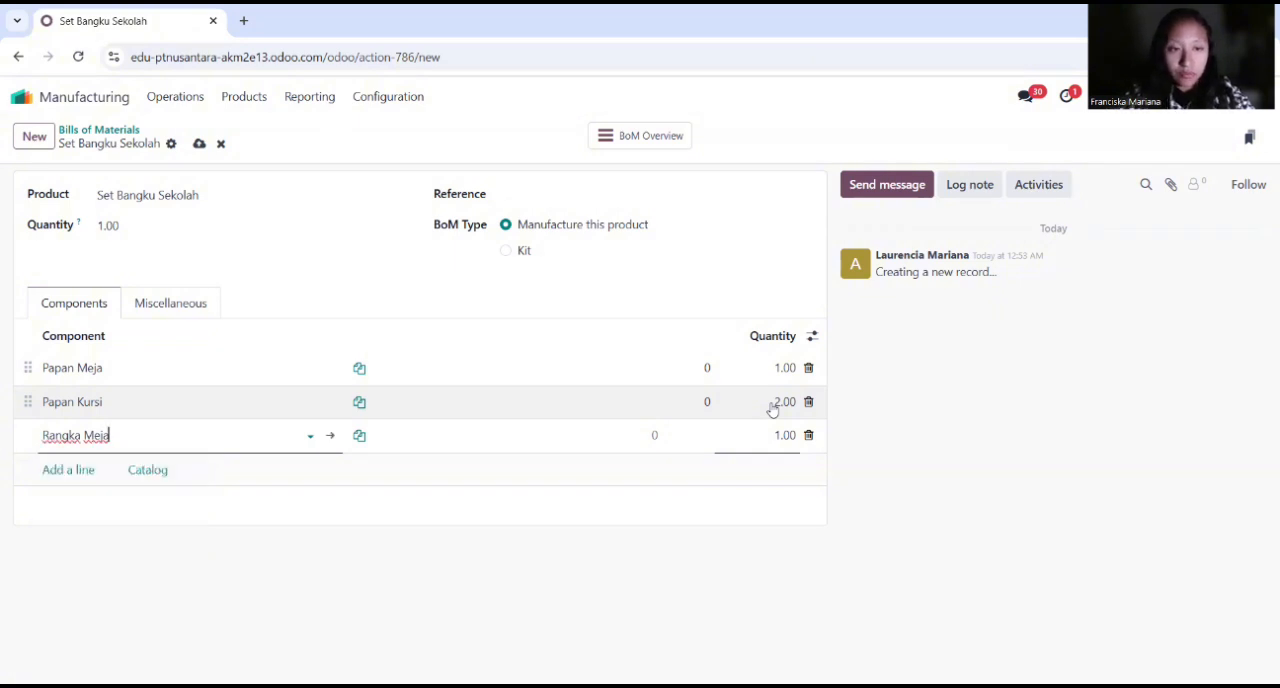
pyautogui.press('Return')
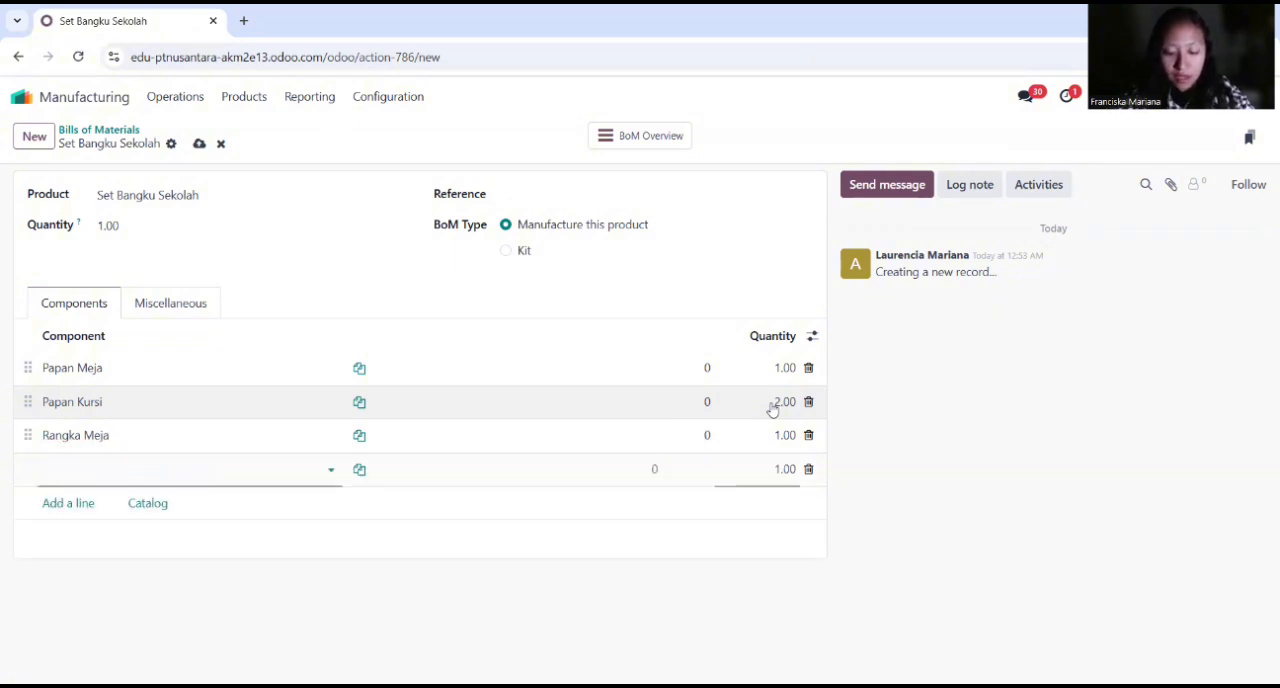
# Step: Add Rangka Kursi to the component list with a quantity of 2
pyautogui.write('Rangka Kuri')
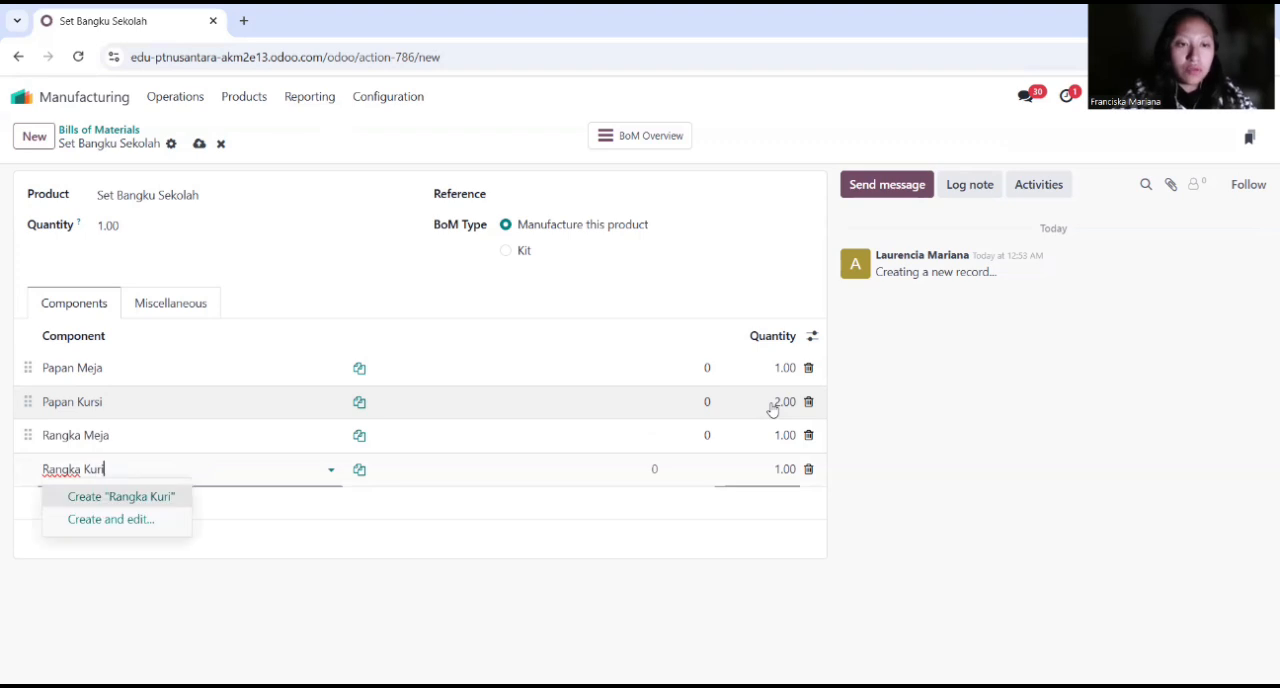
pyautogui.write('i')
pyautogui.click(151, 496)
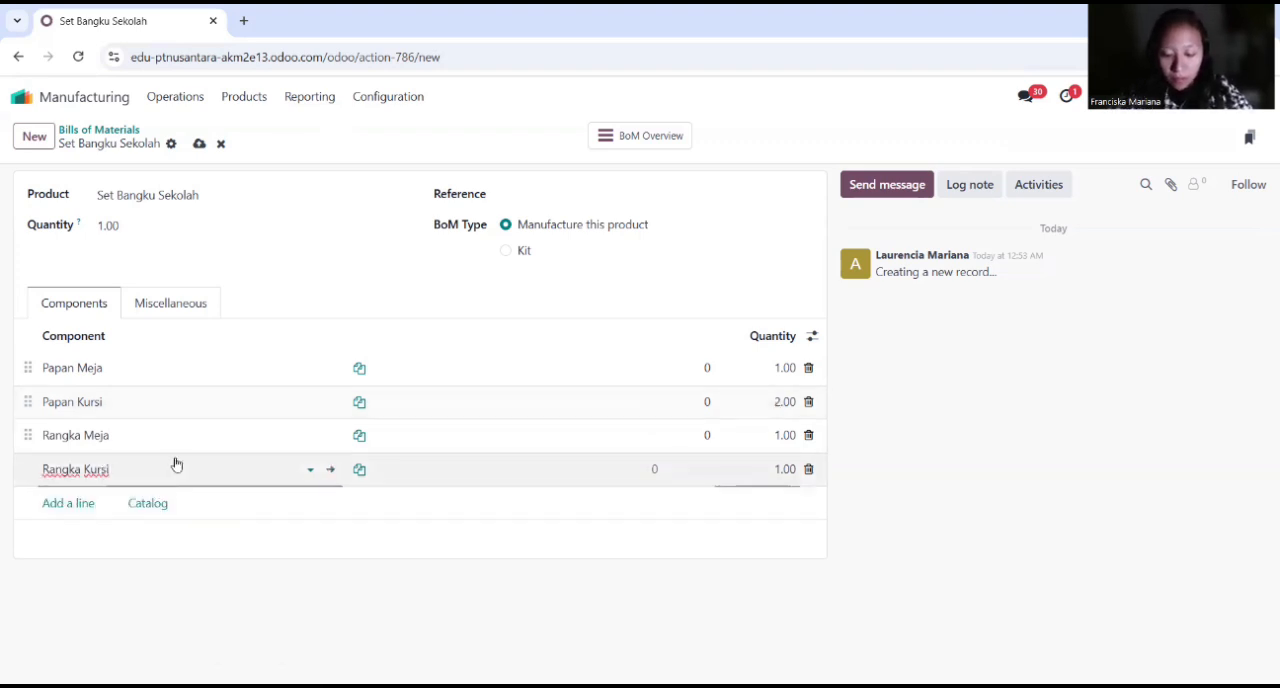
pyautogui.press('Tab')
pyautogui.write('2')
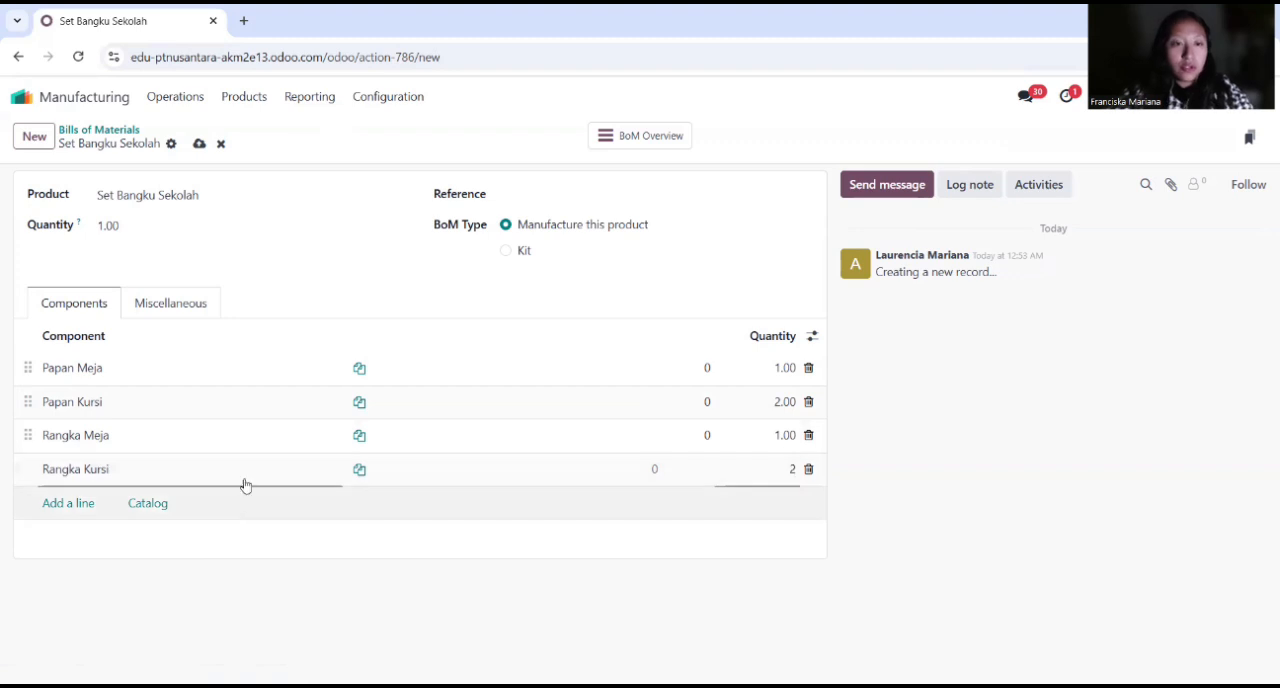
pyautogui.press('Return')
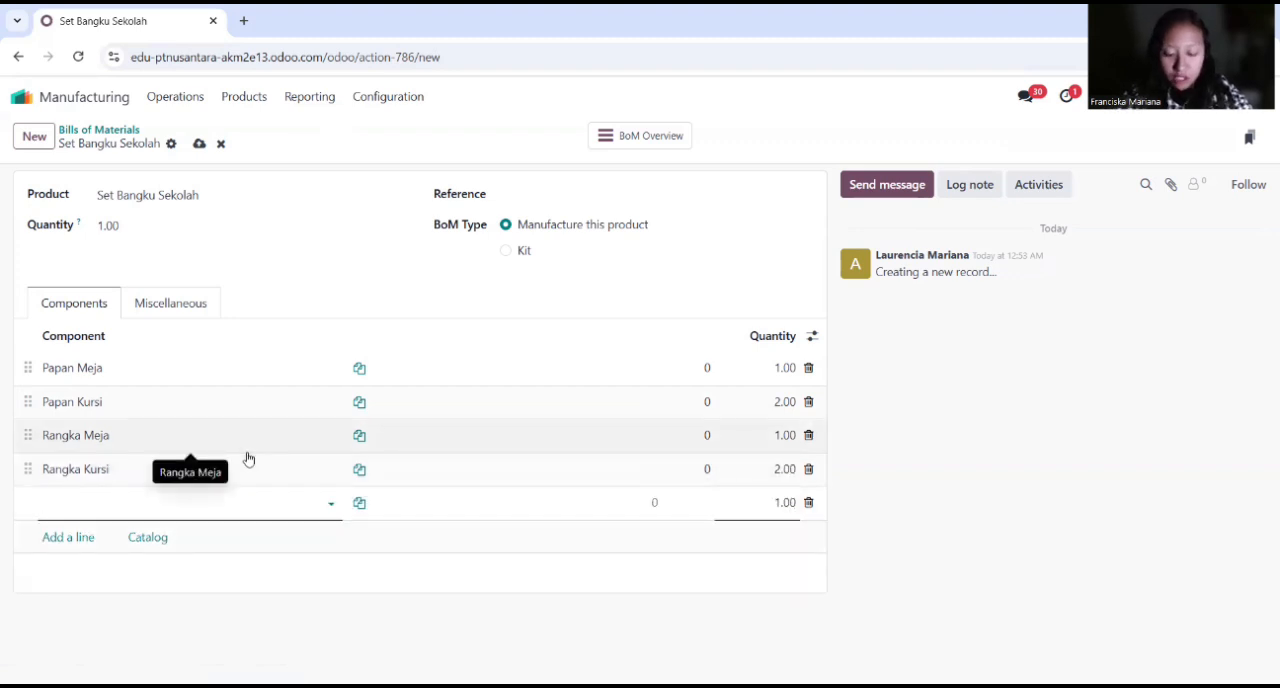
# Step: Add Sekrup Kayu to the component list with a quantity of 20
pyautogui.write('Sekr')
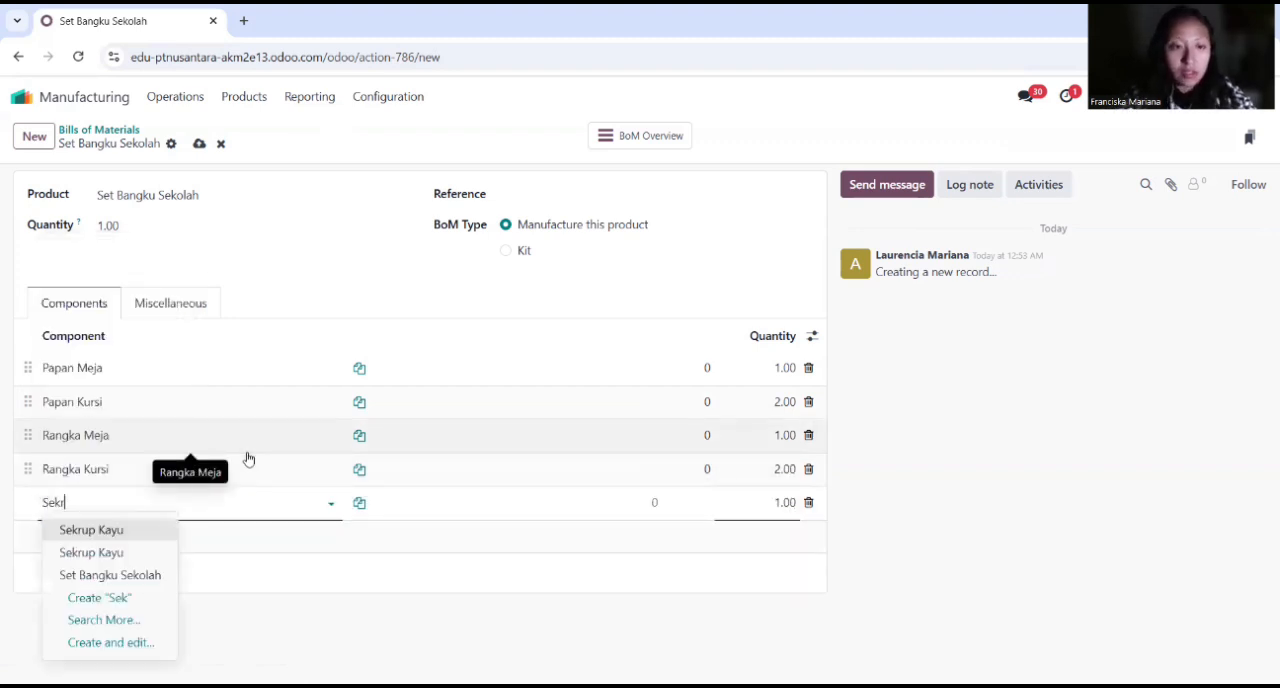
pyautogui.click(141, 537)
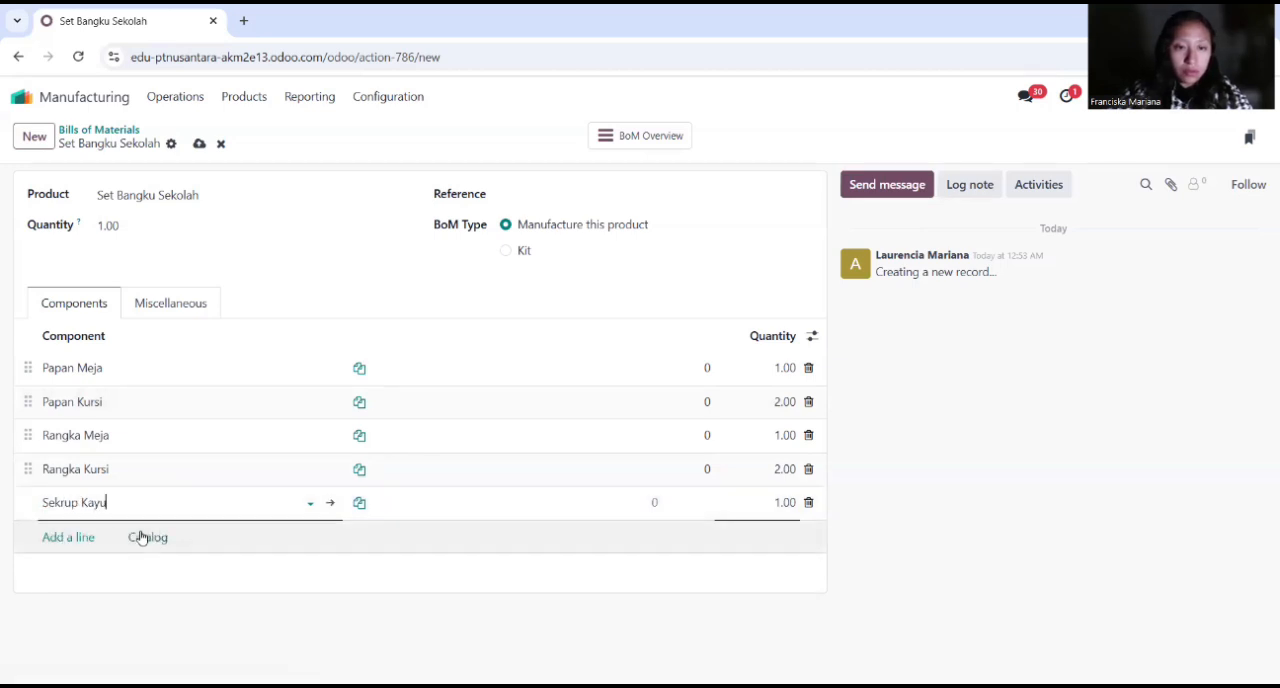
pyautogui.click(765, 502)
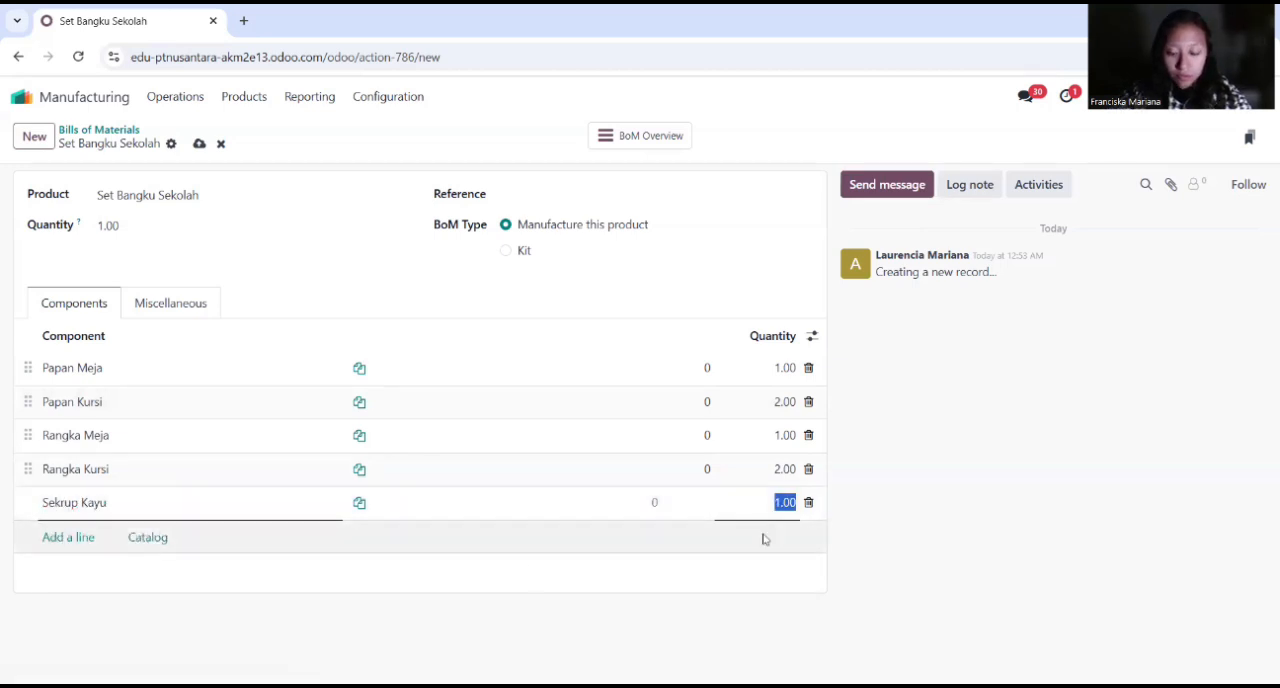
pyautogui.write('20')
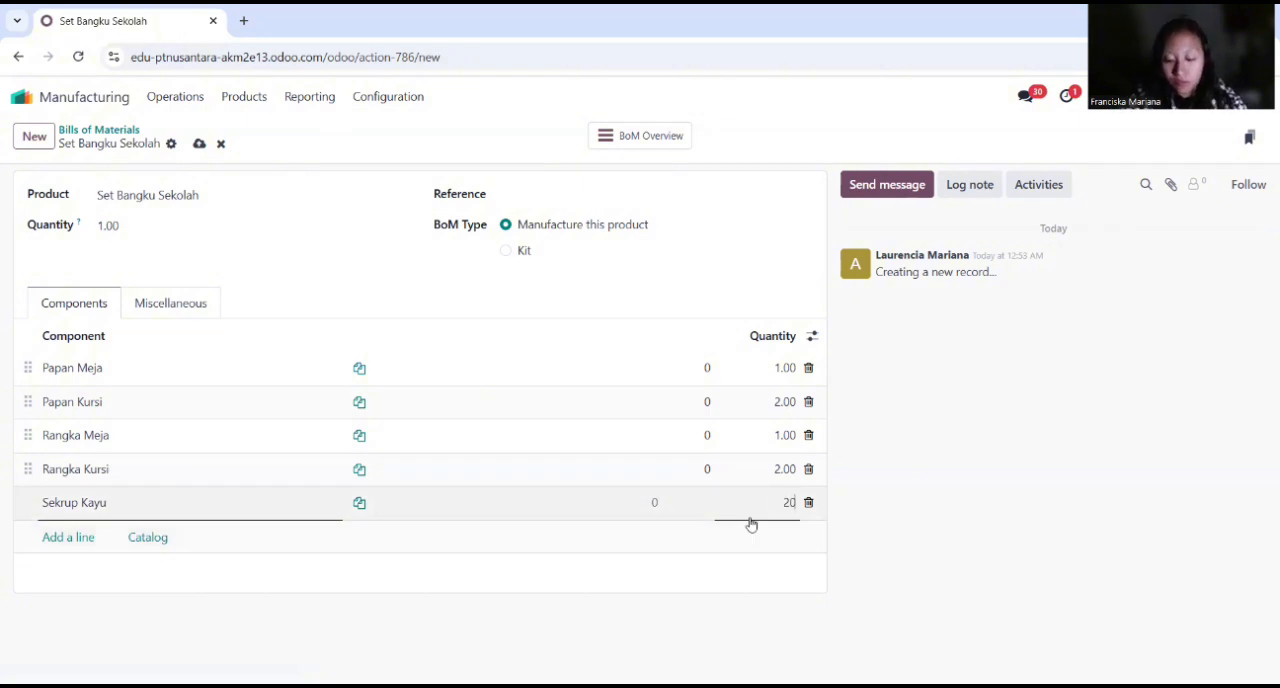
pyautogui.press('Return')
# Step: Add Cat Besi to the component list with a quantity of 1 and return to the list of bills of materials
pyautogui.write('cat')
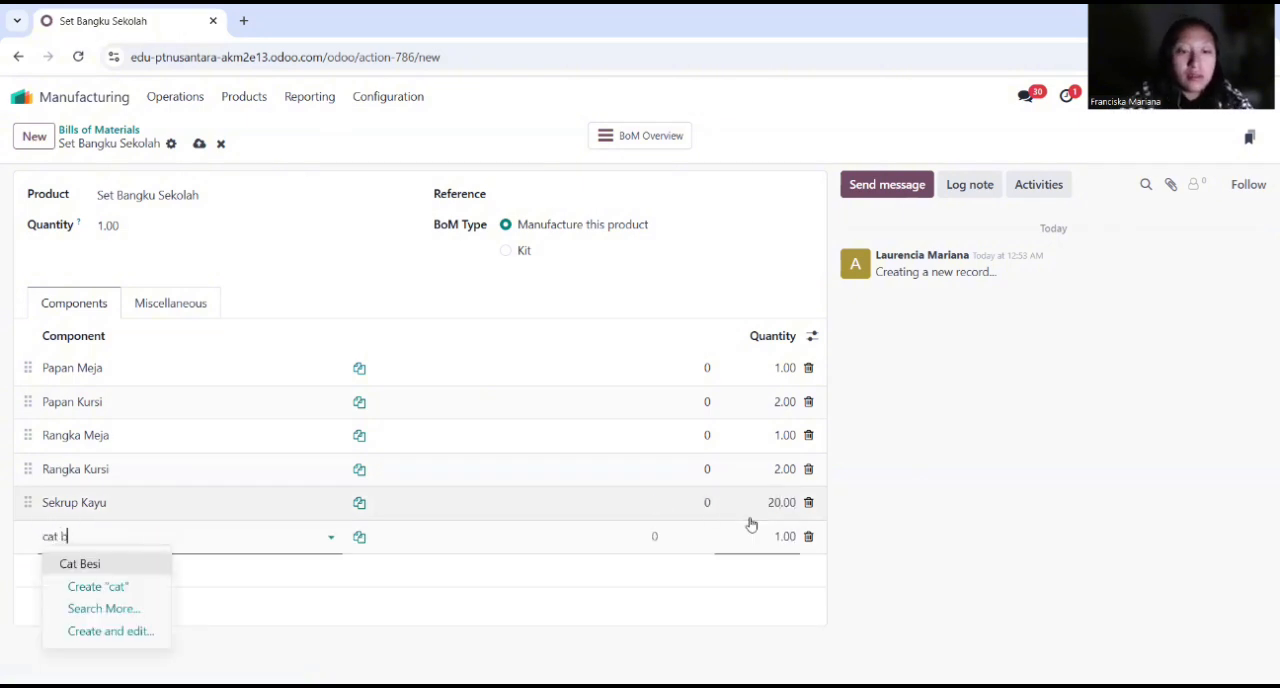
pyautogui.write(' b')
pyautogui.click(126, 563)
pyautogui.press('Tab')
pyautogui.press('Tab')
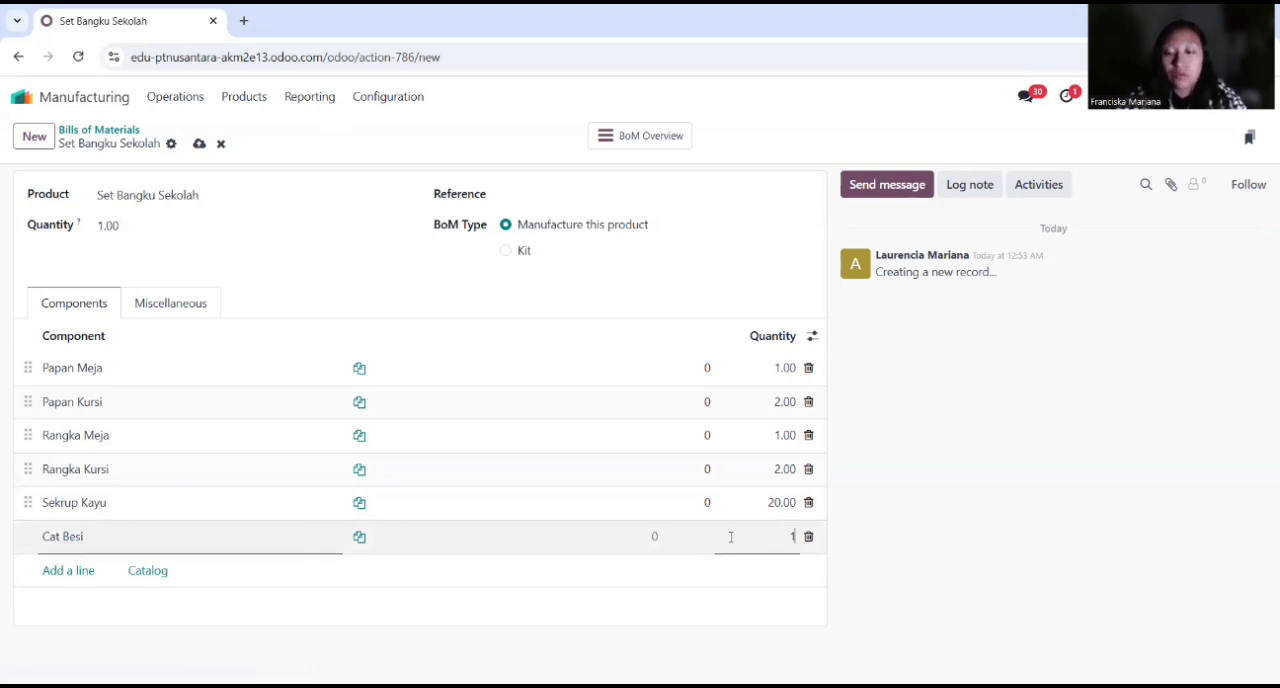
pyautogui.click(986, 434)
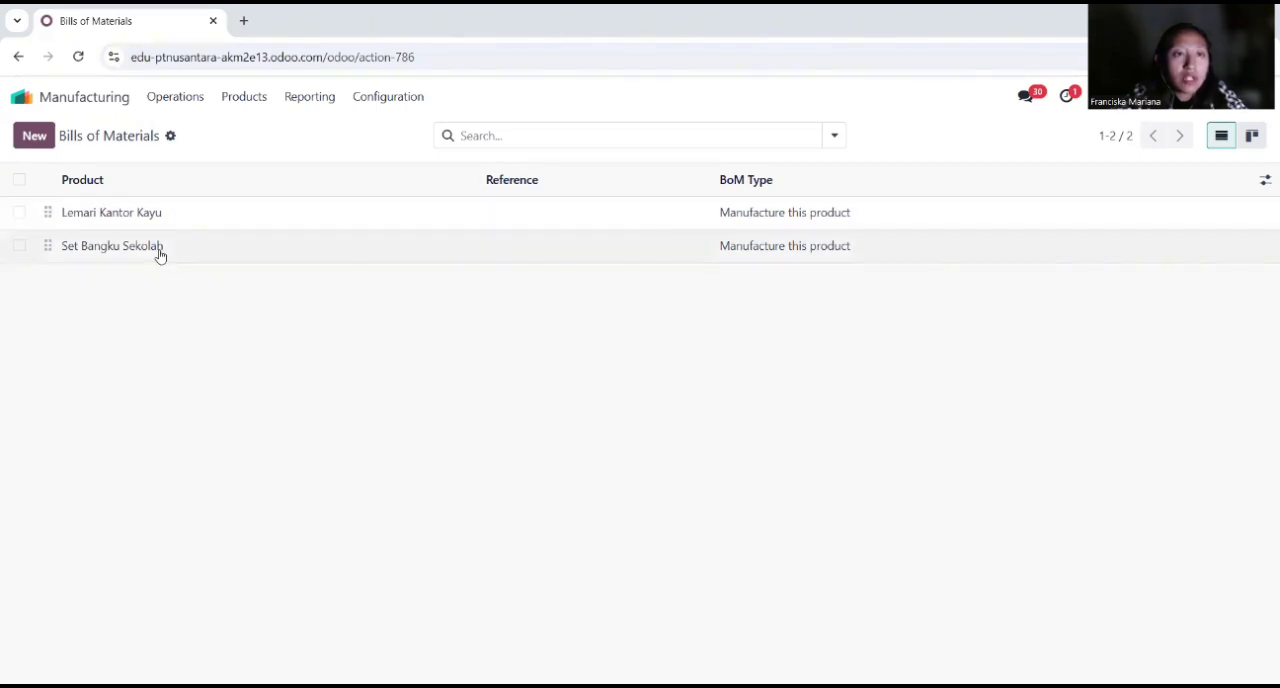
# Step: Create a new manufacturing order for Set Bangku Sekolah and check its components and scheduled date
pyautogui.click(180, 103)
pyautogui.click(202, 130)
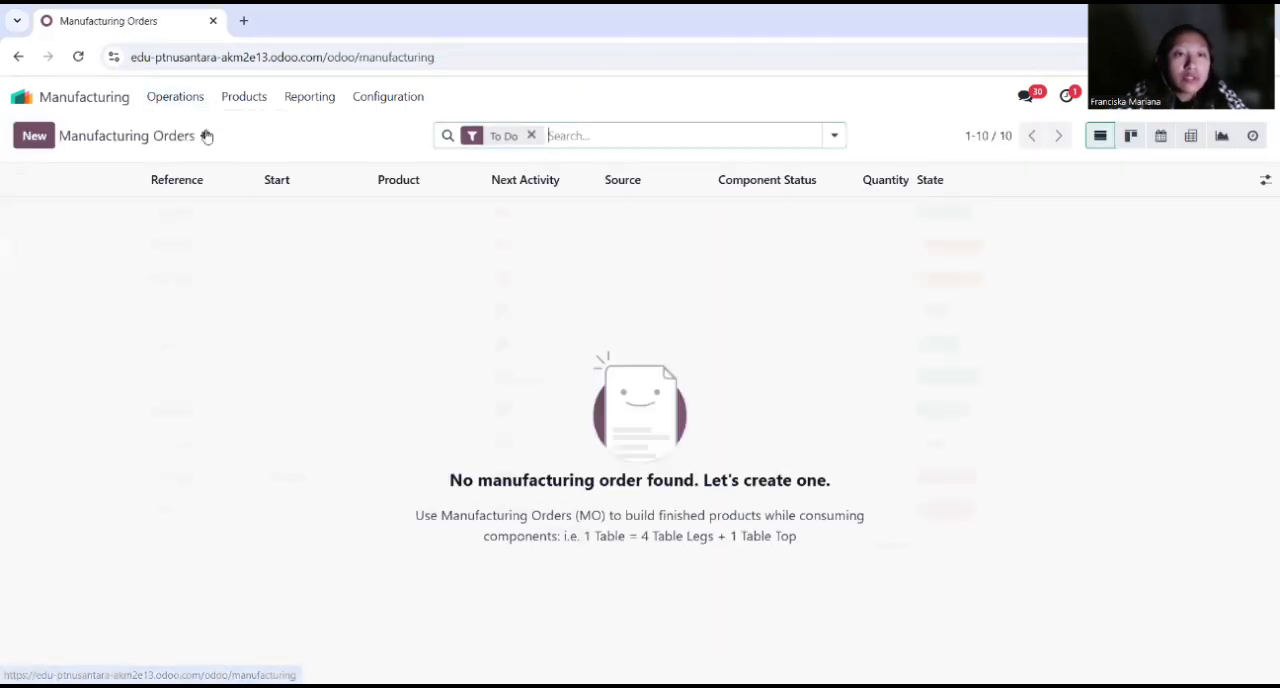
pyautogui.click(35, 137)
pyautogui.click(209, 274)
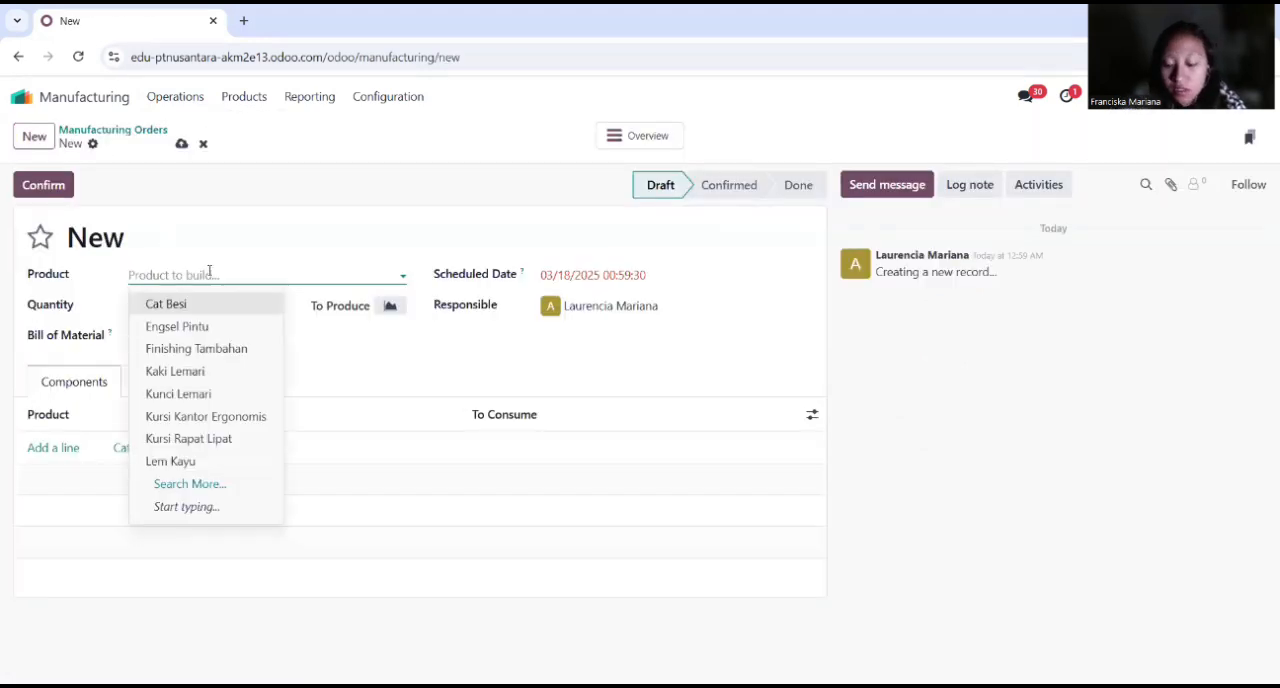
pyautogui.write('set')
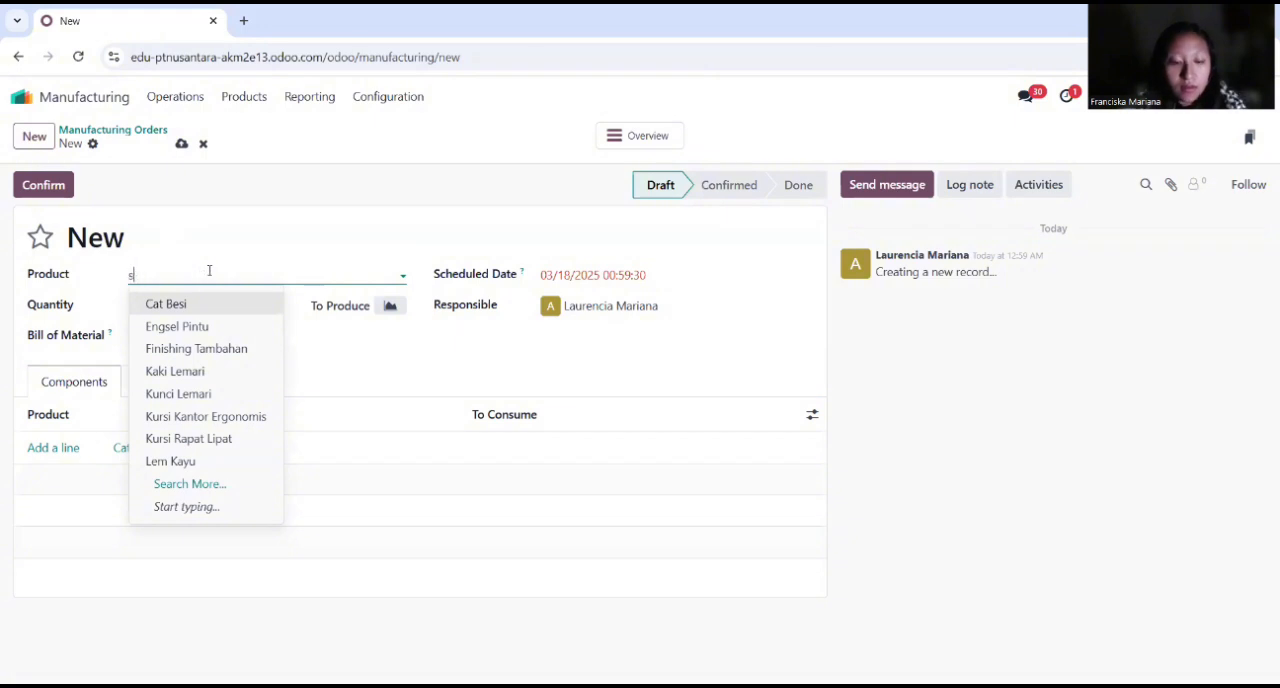
pyautogui.click(226, 307)
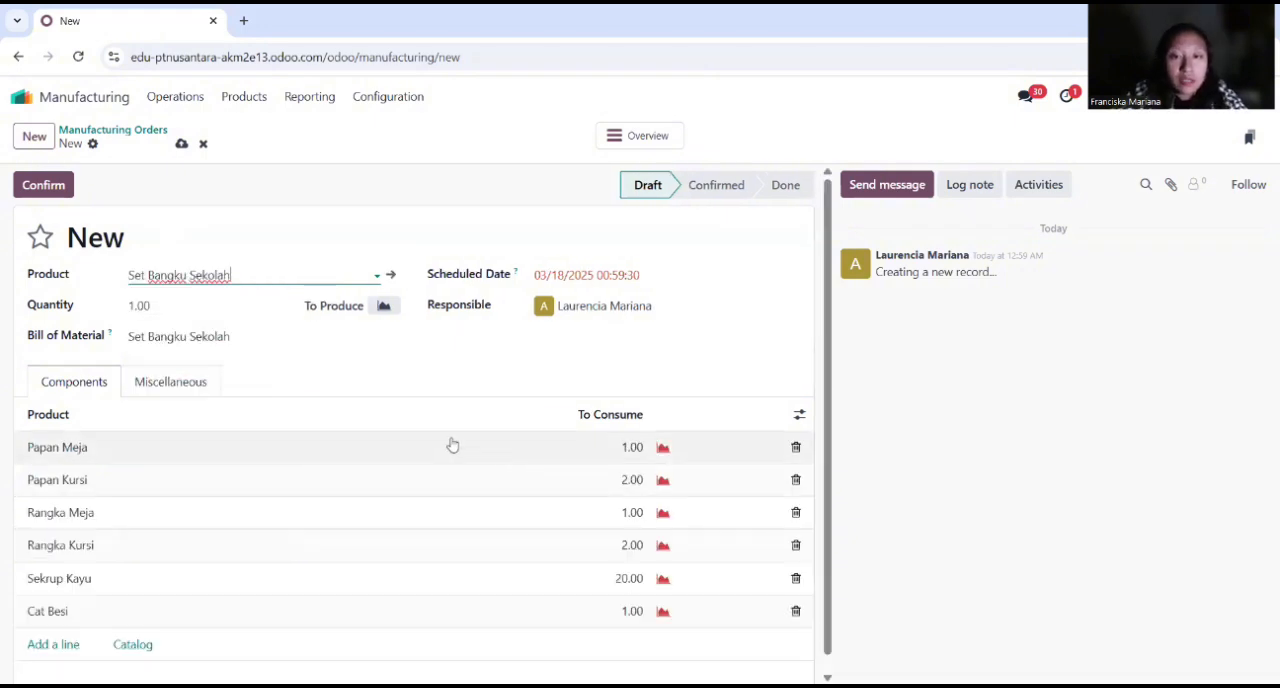
pyautogui.scroll(-1, 449, 443)
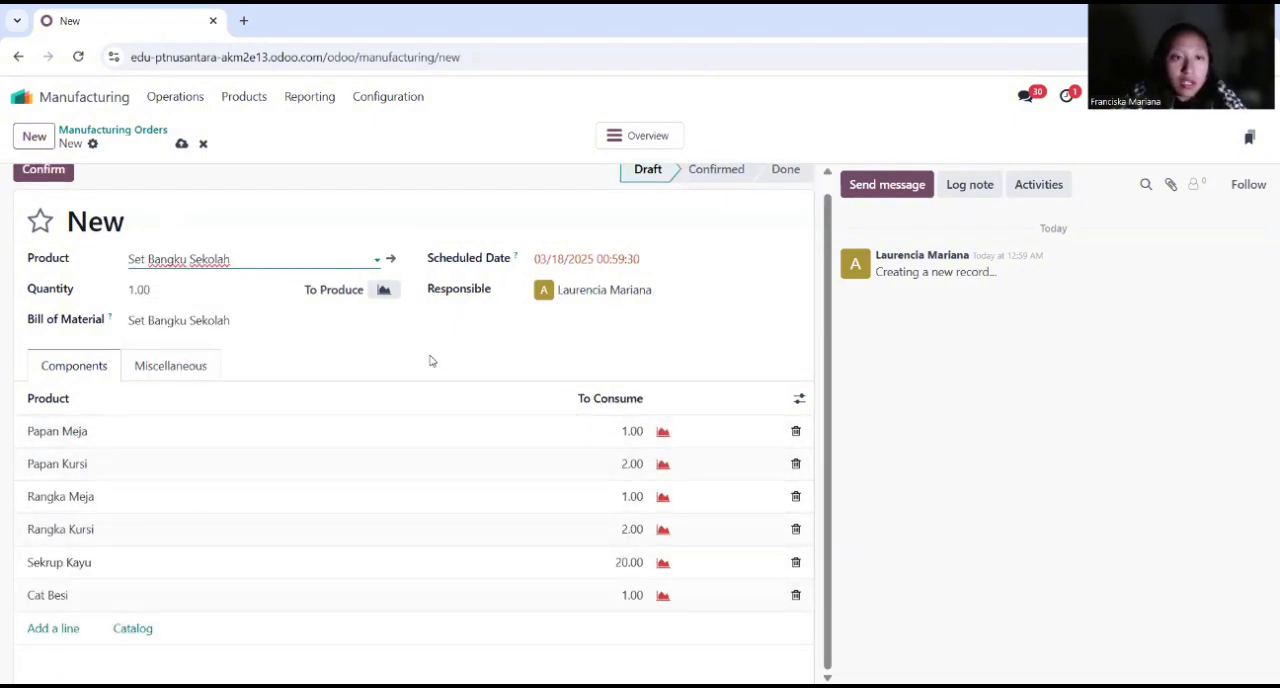
pyautogui.scroll(1, 390, 440)
pyautogui.click(586, 278)
pyautogui.click(795, 640)
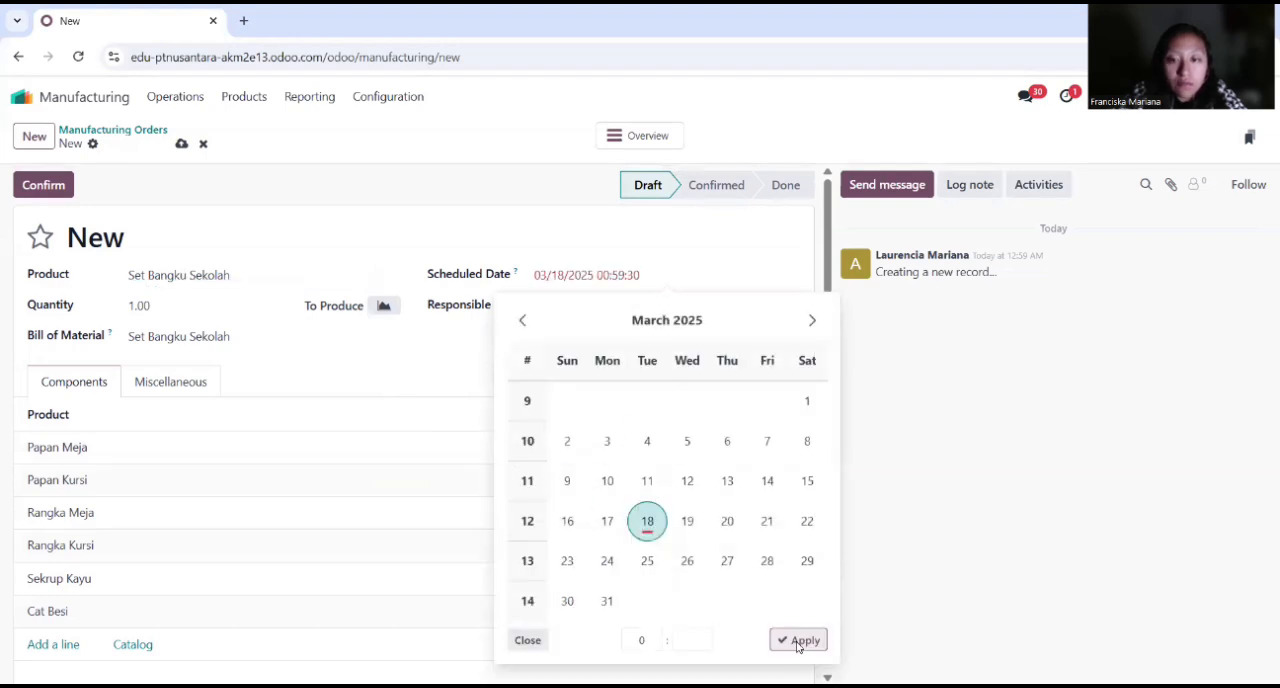
# Step: Confirm the manufacturing order for Set Bangku Sekolah and start a new request for quotation in Purchase
pyautogui.click(45, 186)
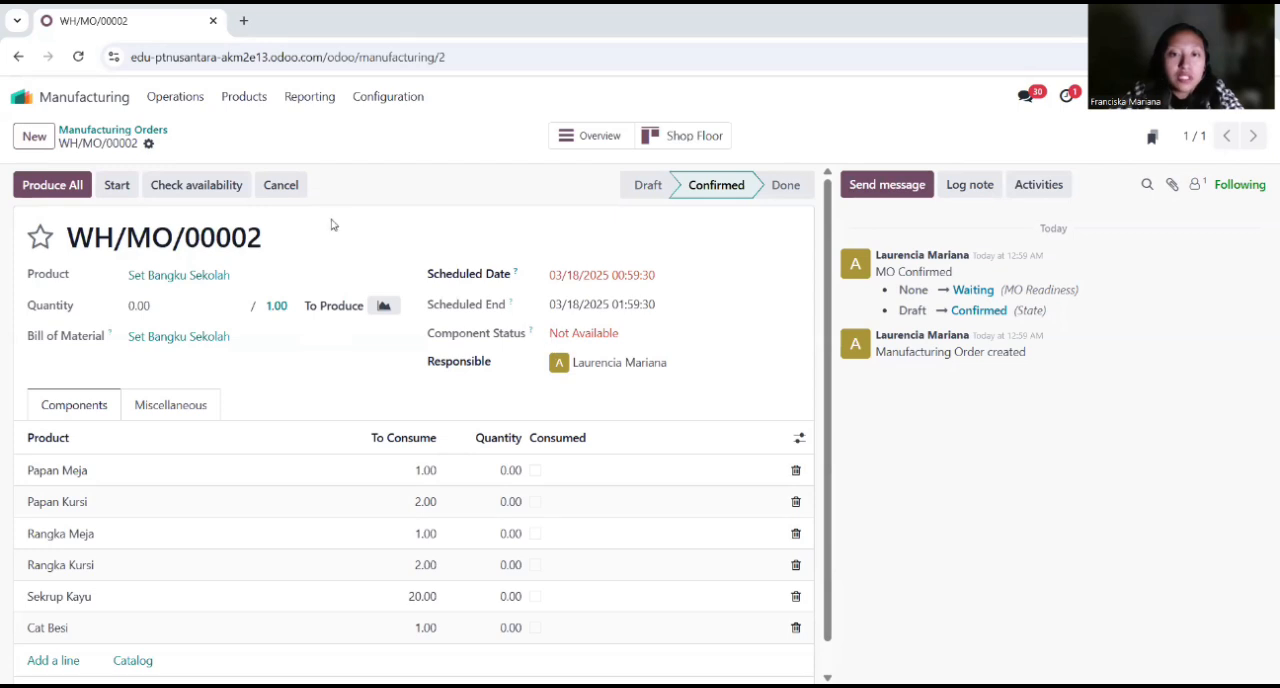
pyautogui.click(20, 96)
pyautogui.click(469, 408)
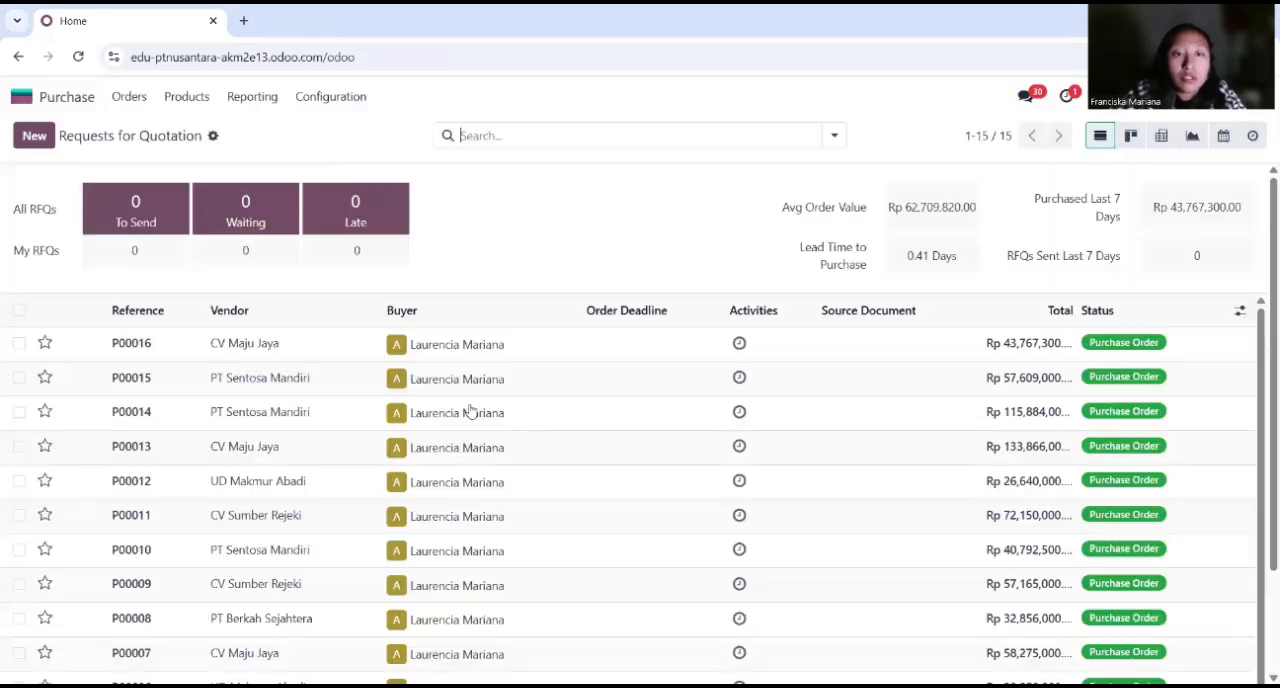
pyautogui.click(34, 135)
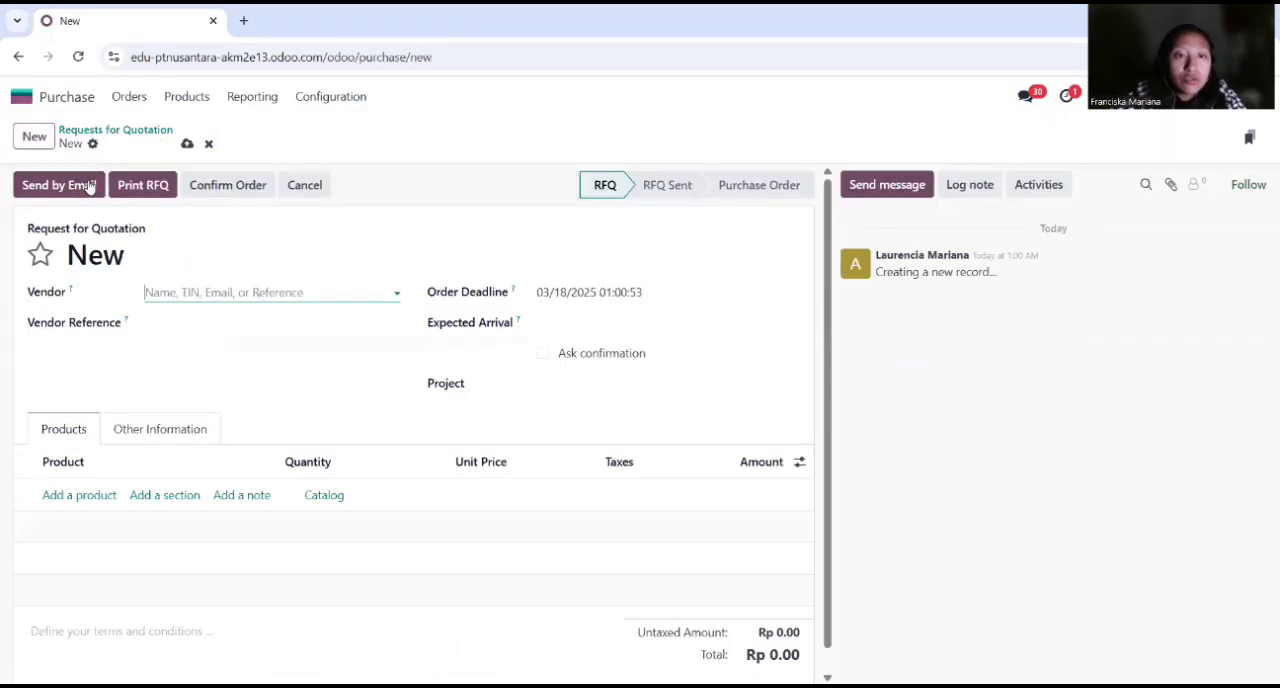
# Step: Set the quotation's vendor to PT Berkah Sejahtera and its expected arrival to 03/18/2025
pyautogui.click(217, 291)
pyautogui.click(252, 411)
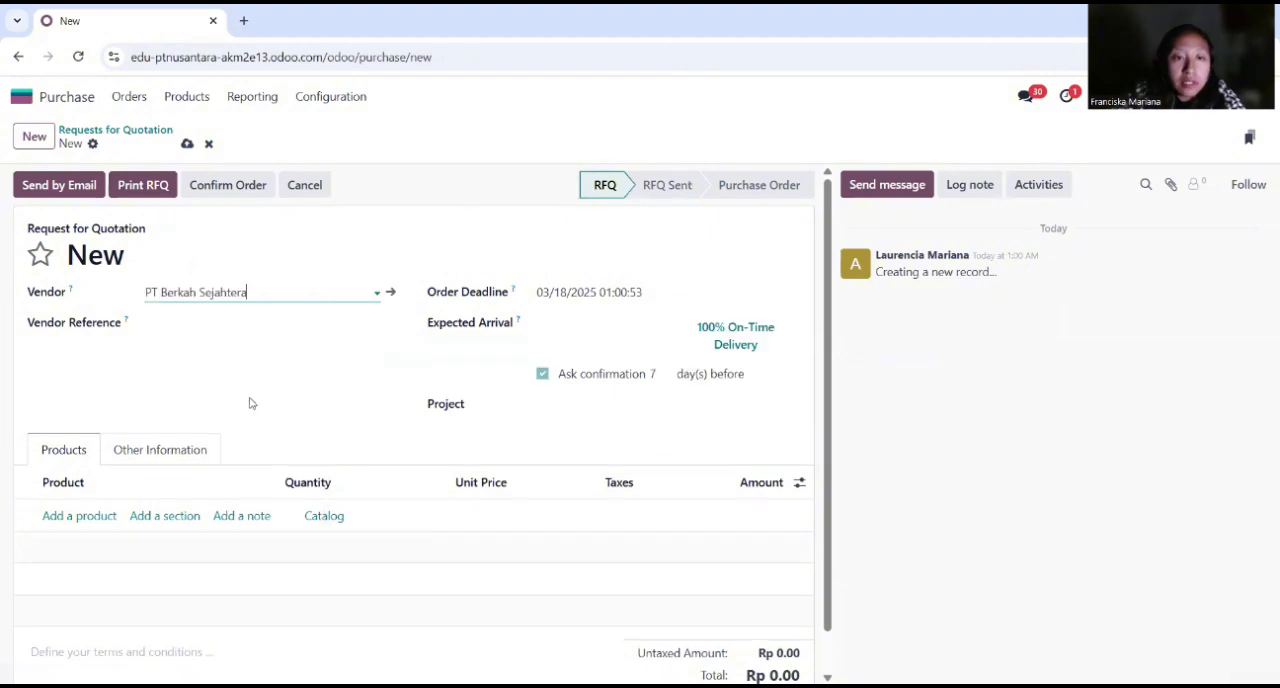
pyautogui.click(583, 335)
pyautogui.click(827, 377)
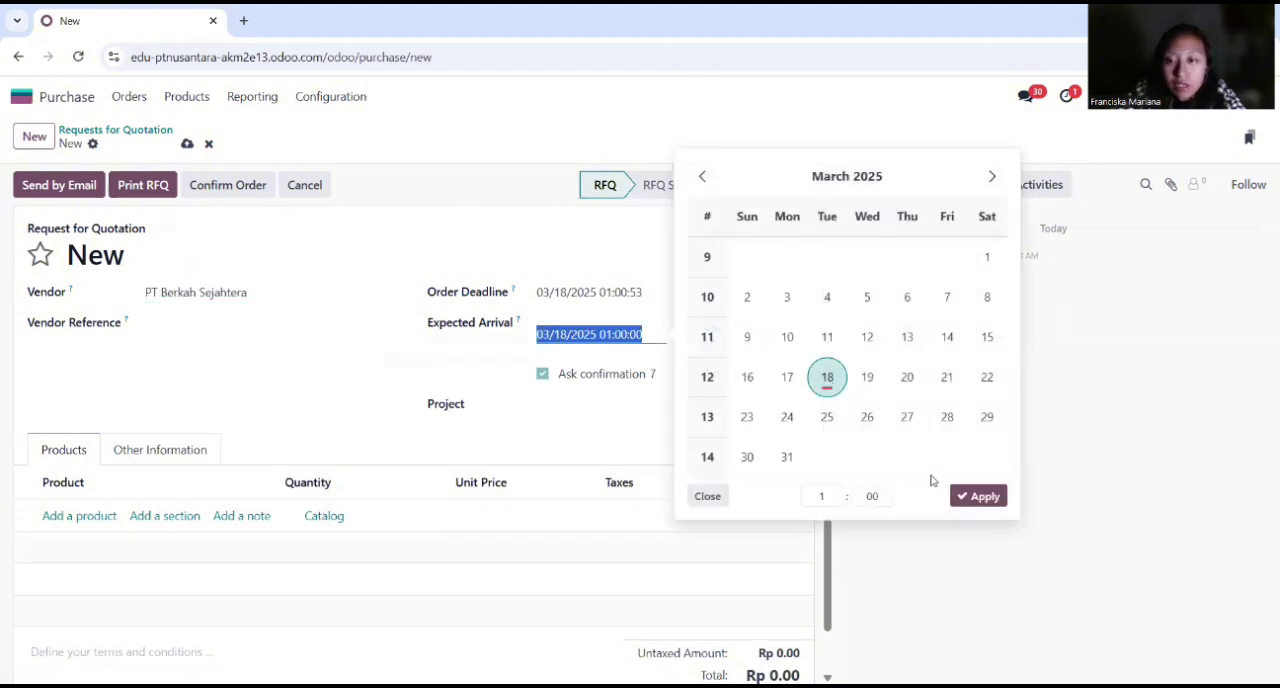
pyautogui.click(978, 496)
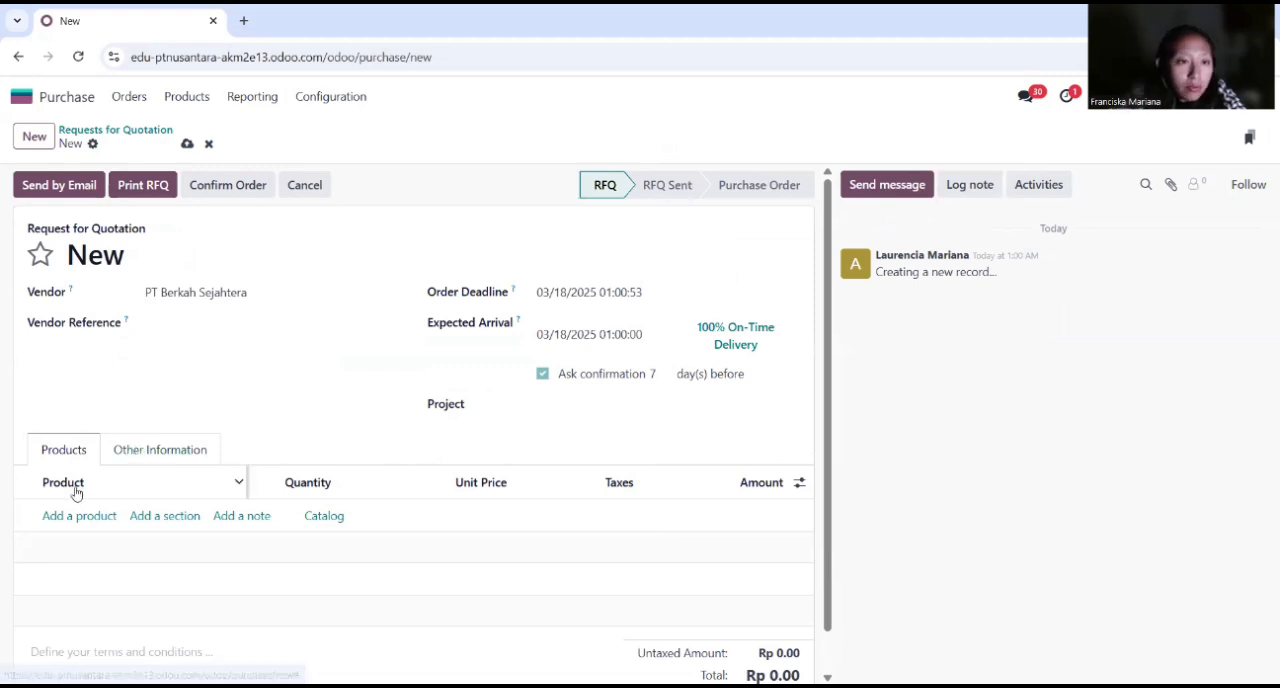
# Step: Add Papan Meja to the quotation's product lines with a quantity of 20
pyautogui.click(74, 515)
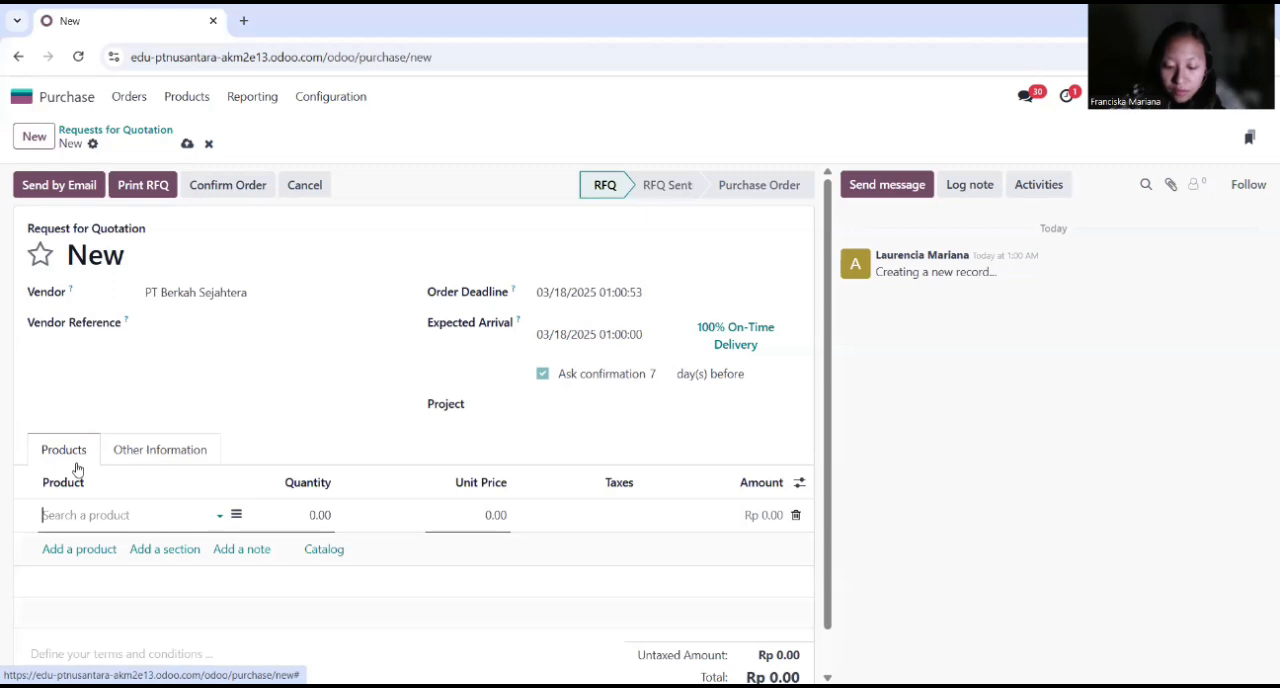
pyautogui.write('papa')
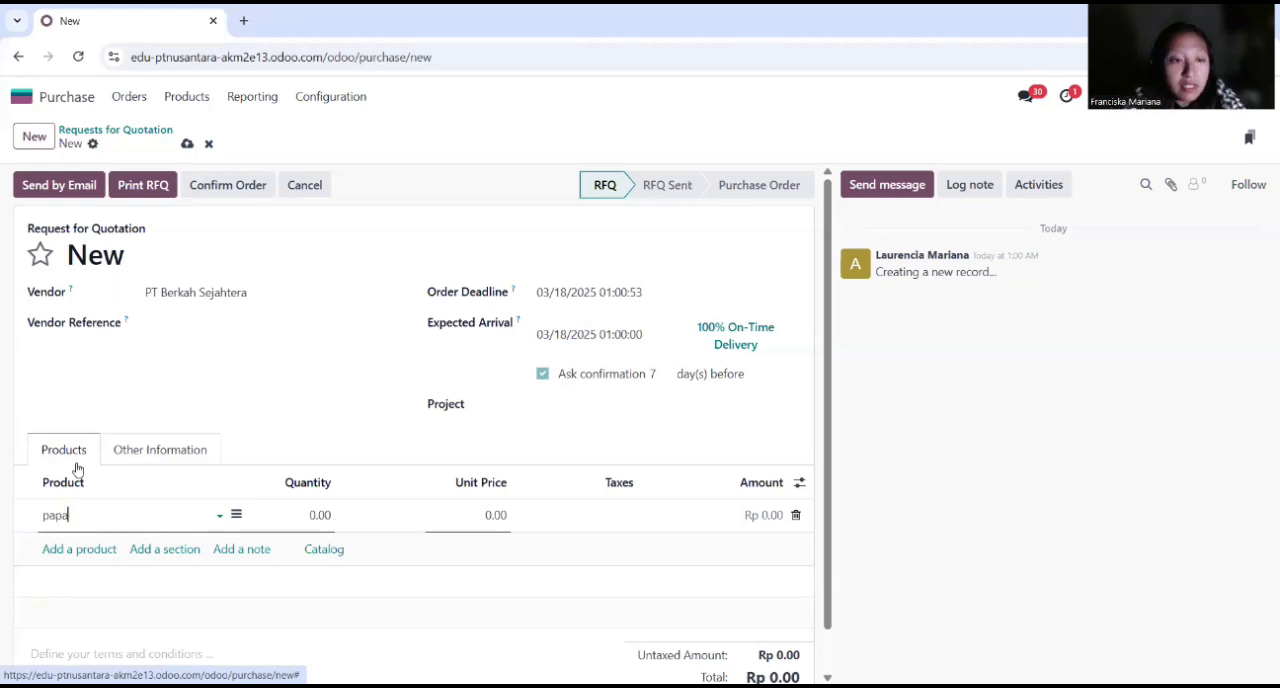
pyautogui.write('n meja')
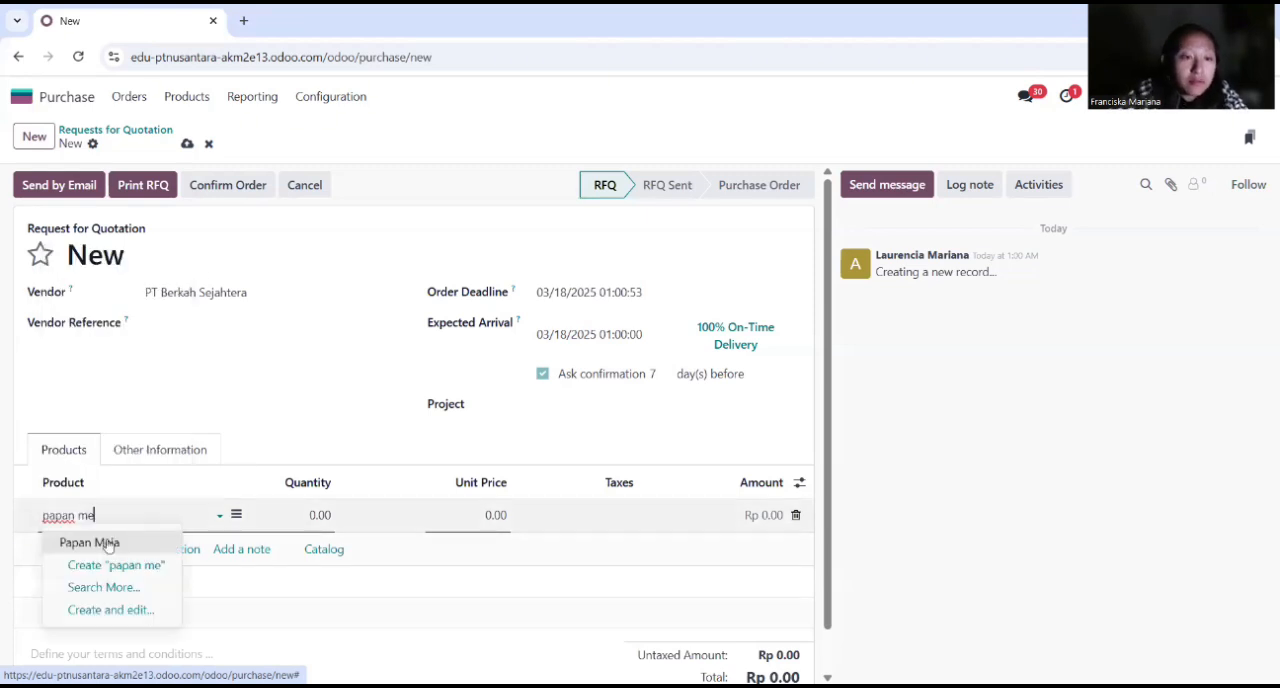
pyautogui.press('Return')
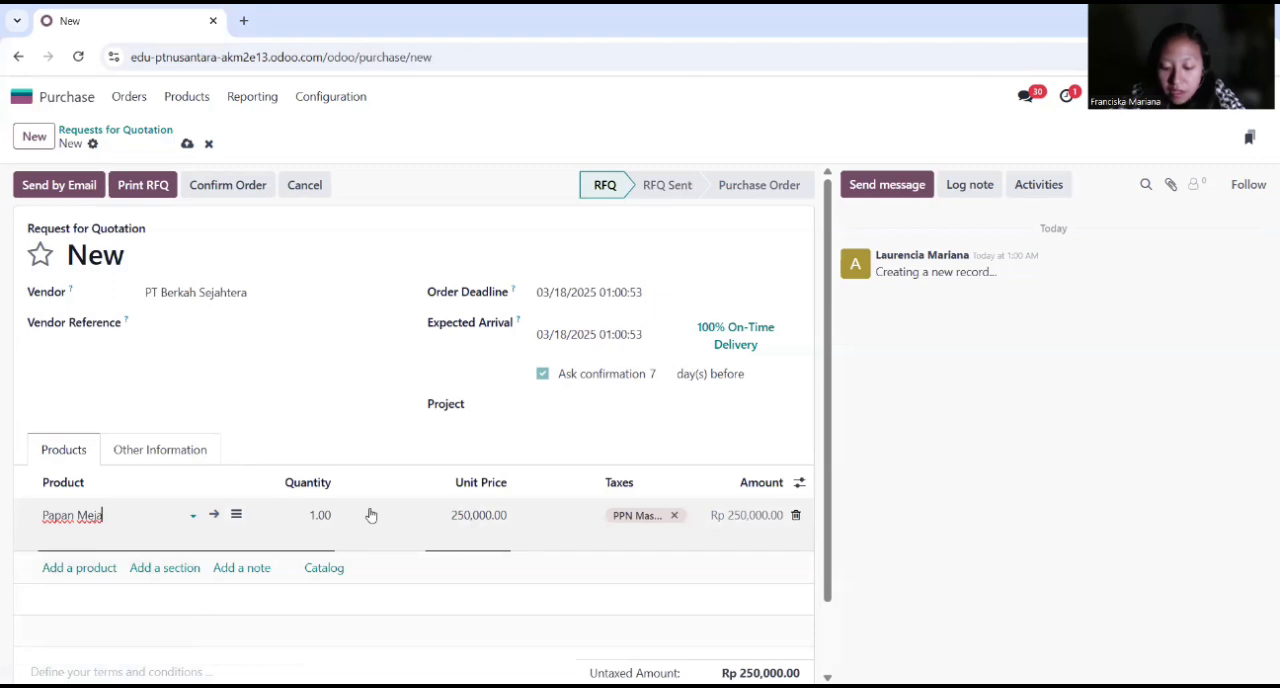
pyautogui.press('Tab')
pyautogui.write('20')
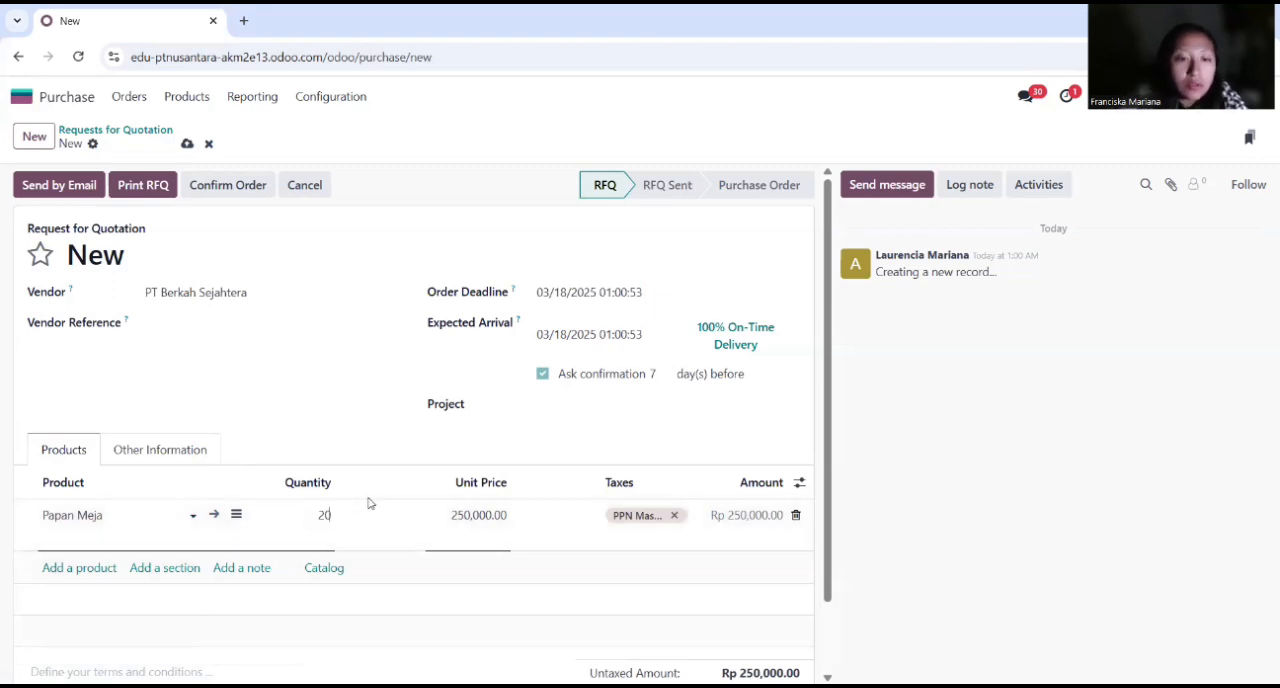
pyautogui.press('Return')
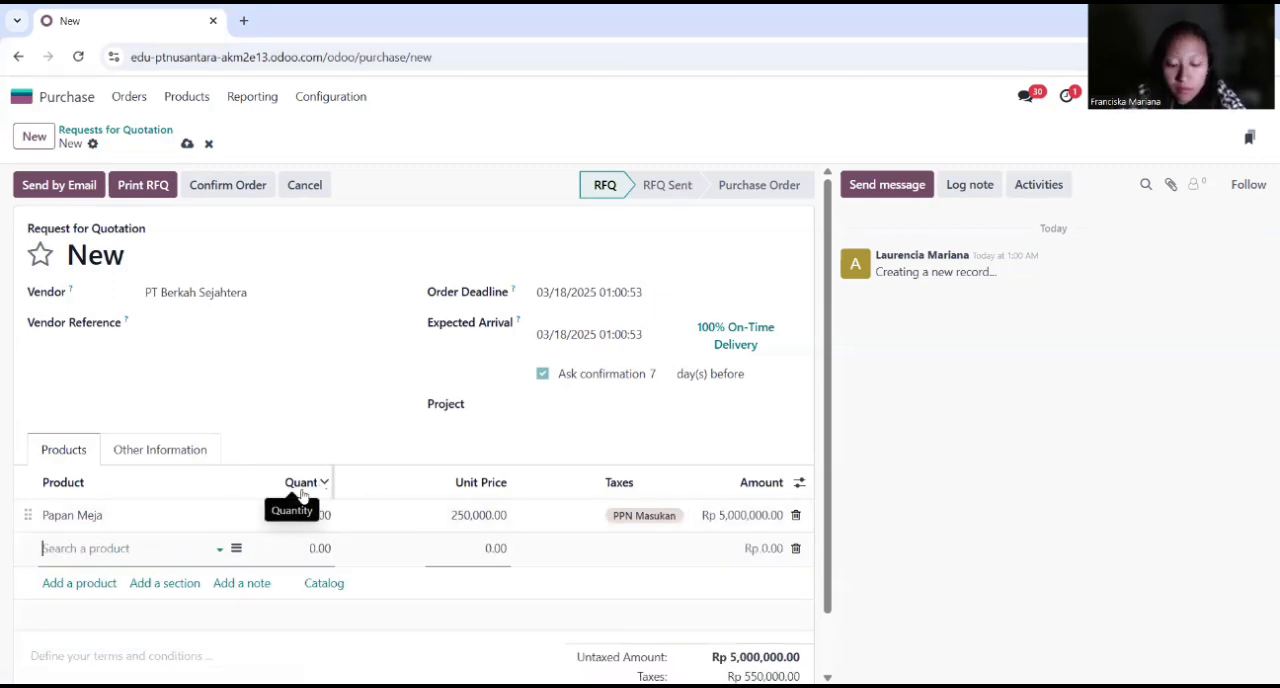
# Step: Add Papan Kursi to the quotation's product lines with a quantity of 20
pyautogui.write('papan')
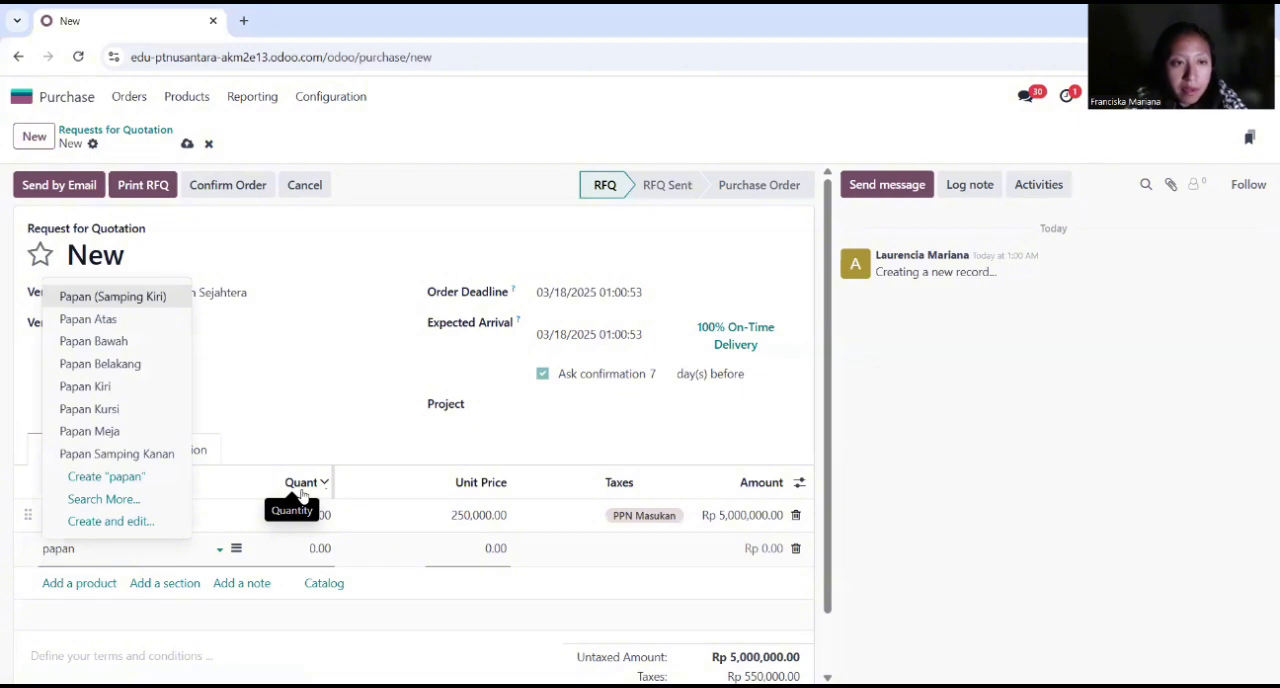
pyautogui.click(90, 409)
pyautogui.click(316, 546)
pyautogui.write('20')
pyautogui.press('Return')
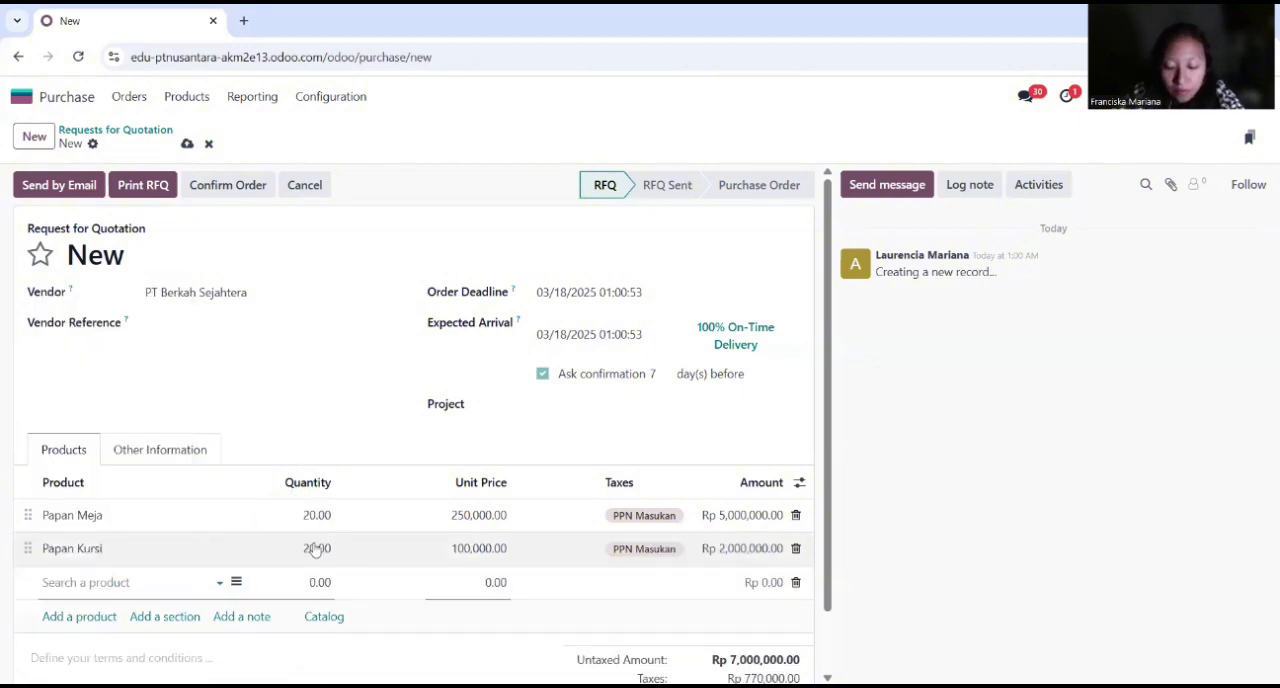
# Step: Add Rangka Meja to the quotation's product lines with a quantity of 20
pyautogui.write('rangka')
pyautogui.click(128, 489)
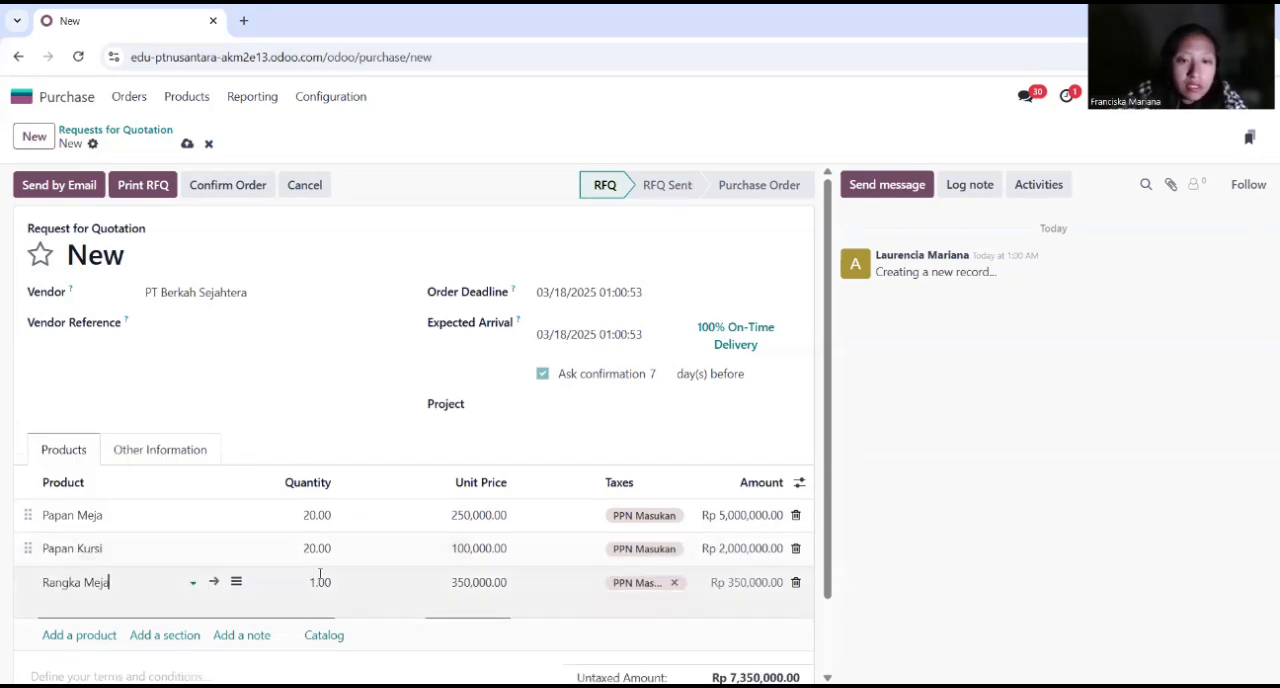
pyautogui.click(320, 581)
pyautogui.write('20')
pyautogui.press('Return')
# Step: Add Rangka Kursi to the quotation's product lines with a quantity of 20
pyautogui.write('rang')
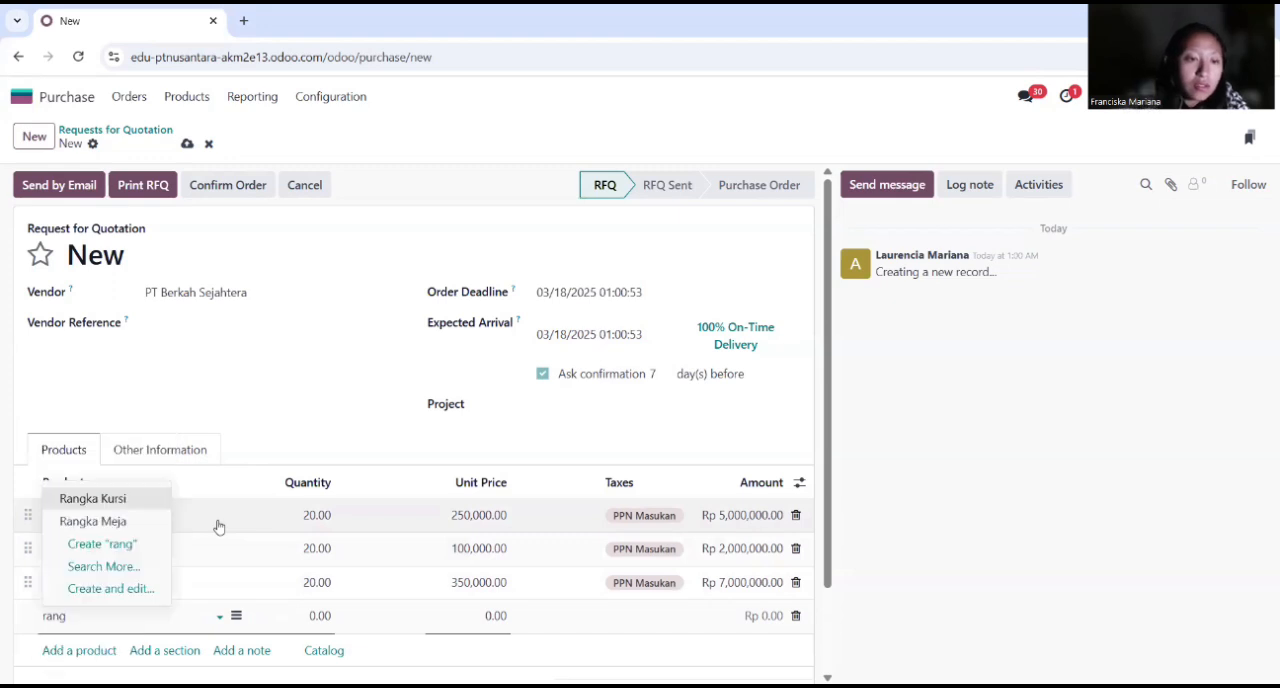
pyautogui.click(122, 499)
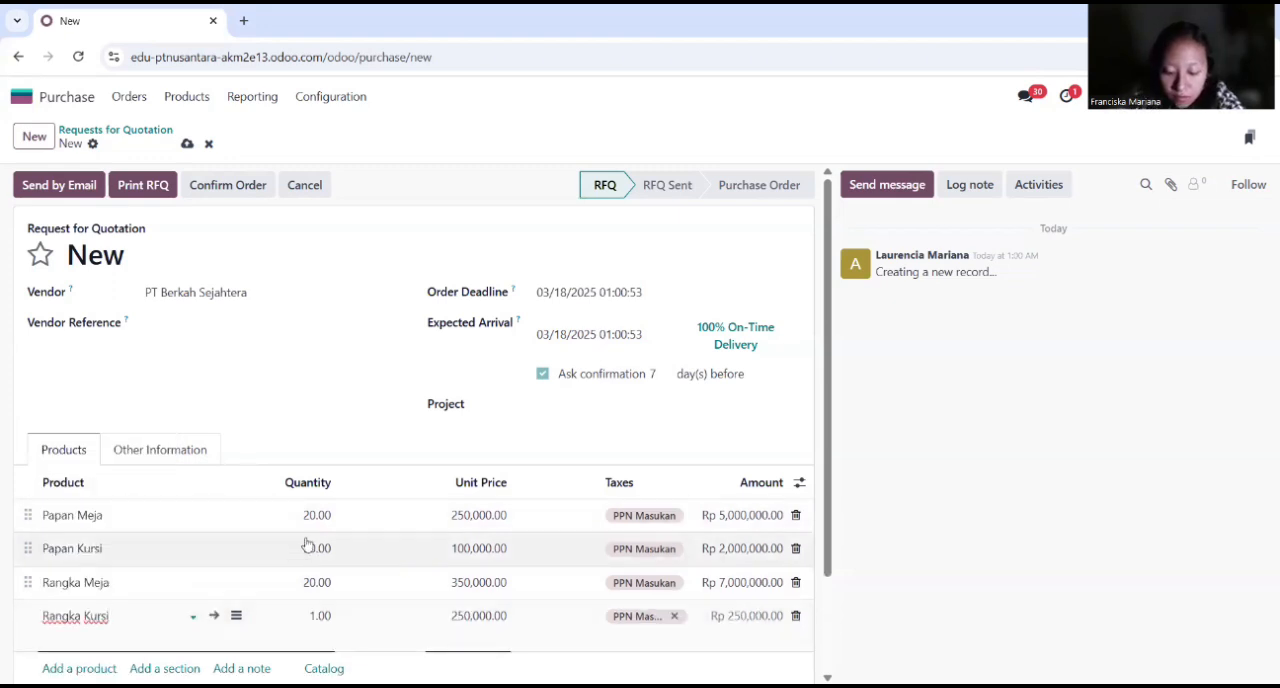
pyautogui.write('20')
pyautogui.press('BackSpace')
pyautogui.press('BackSpace')
pyautogui.click(329, 610)
pyautogui.write('2')
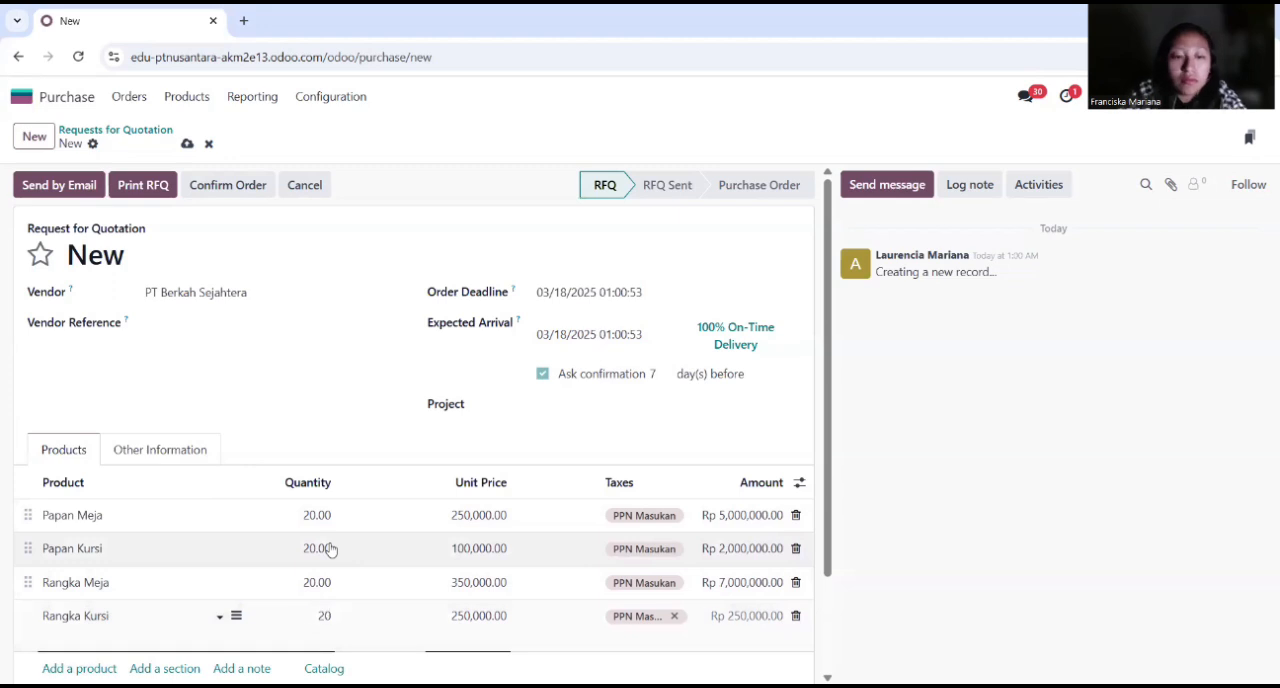
pyautogui.write('0')
pyautogui.press('Return')
# Step: Add Sekrup Kayu to the quotation's product lines with a quantity of 20
pyautogui.write('sekru')
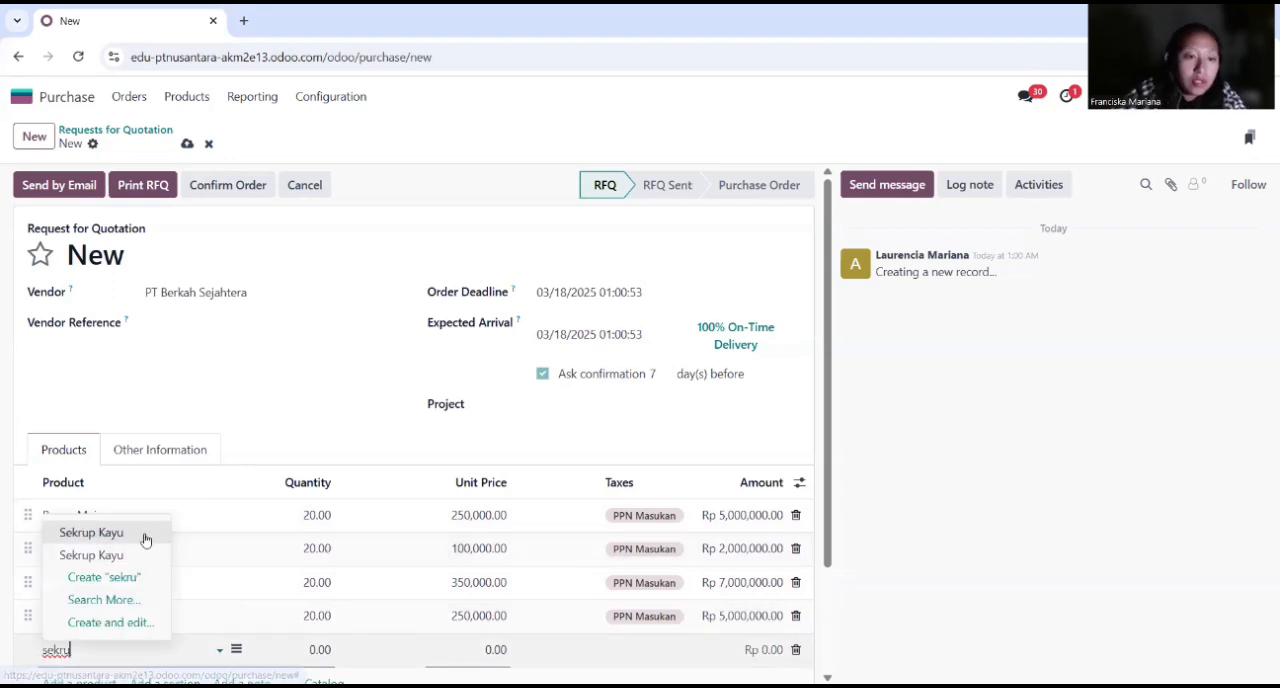
pyautogui.click(143, 532)
pyautogui.press('Tab')
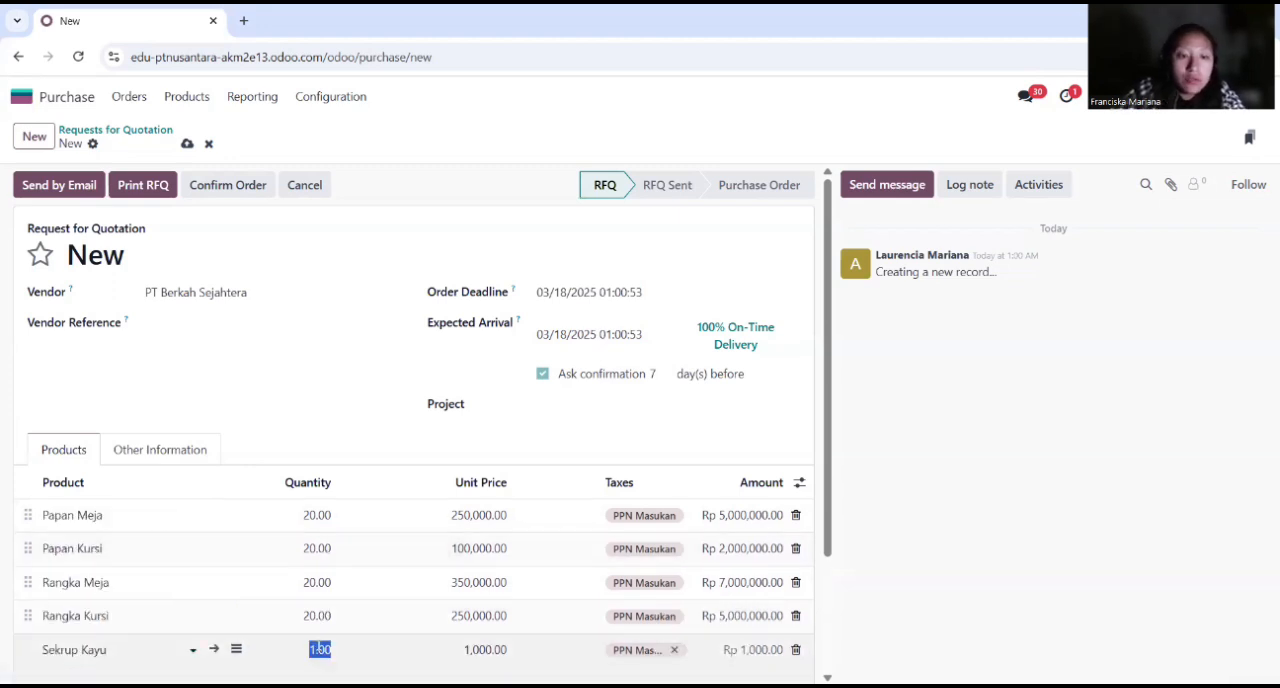
pyautogui.write('20')
pyautogui.press('Return')
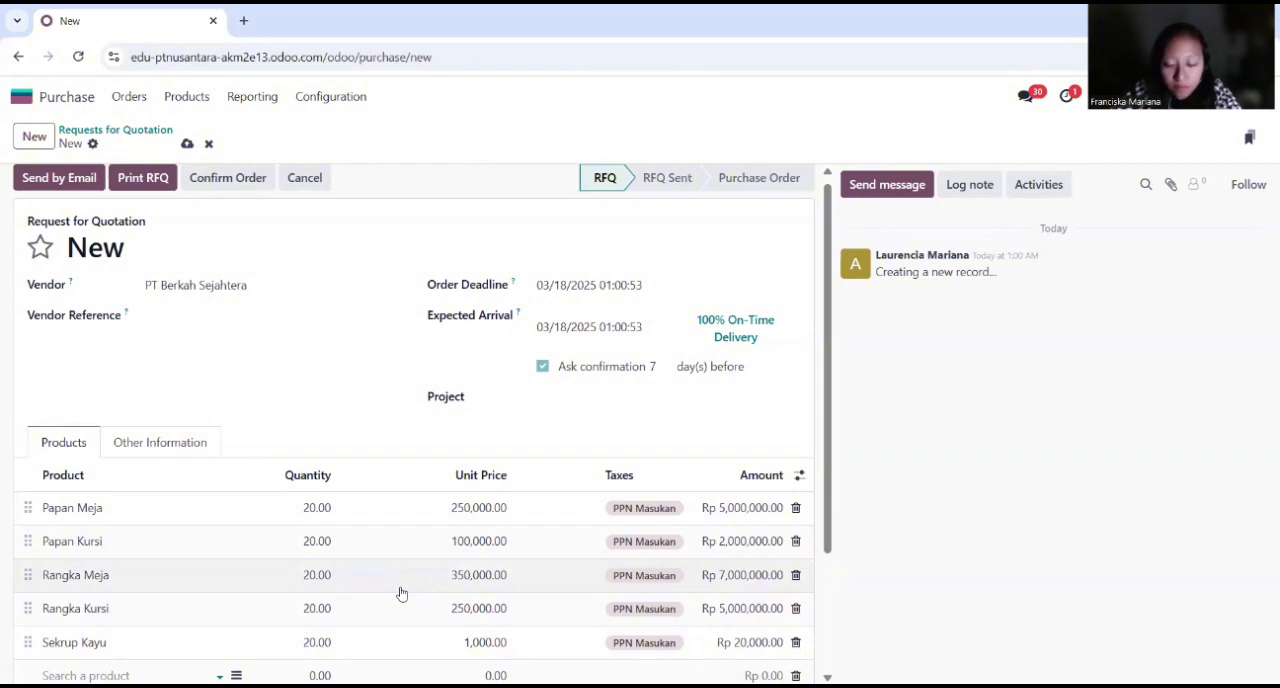
# Step: Add Cat Besi to the quotation's product lines with a quantity of 20
pyautogui.write('cat be')
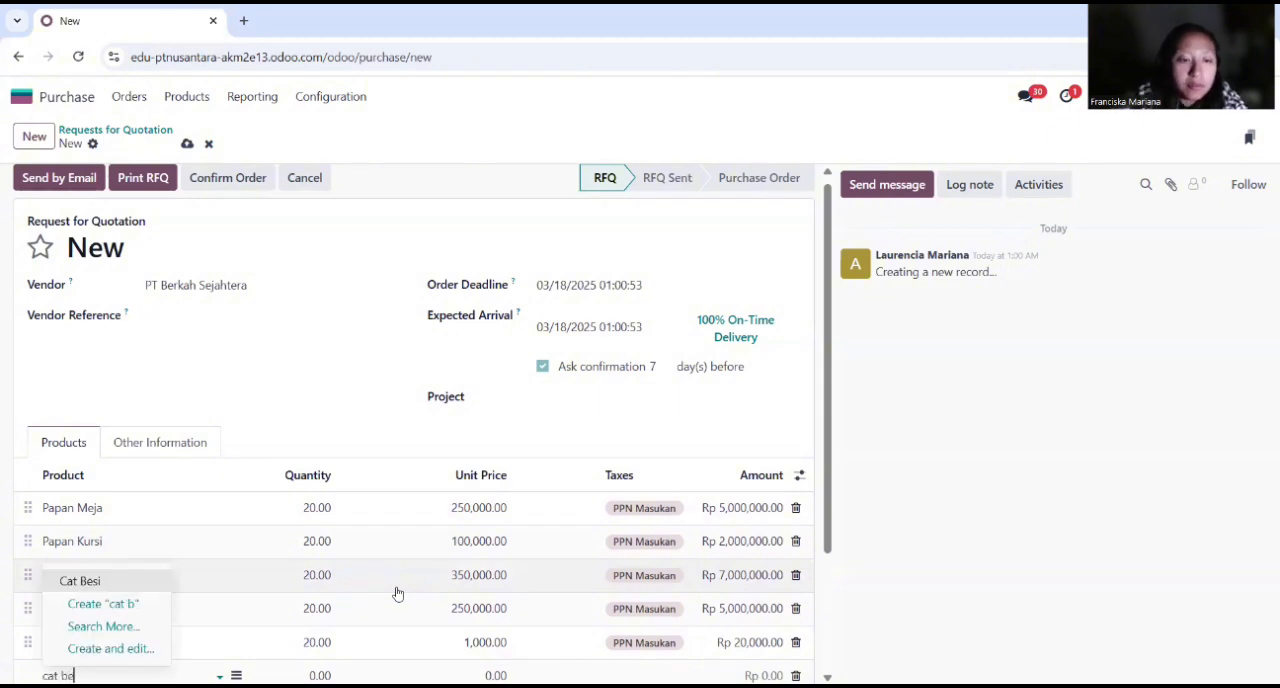
pyautogui.click(143, 583)
pyautogui.press('Tab')
pyautogui.write('20')
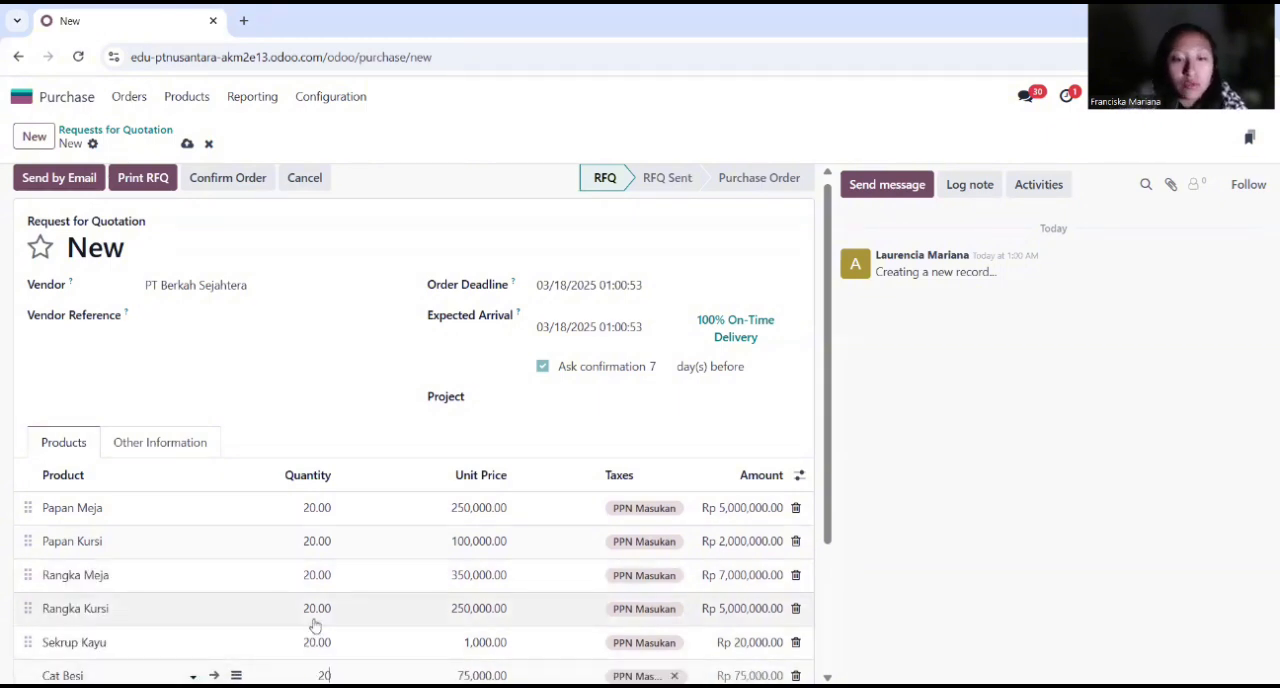
pyautogui.click(351, 403)
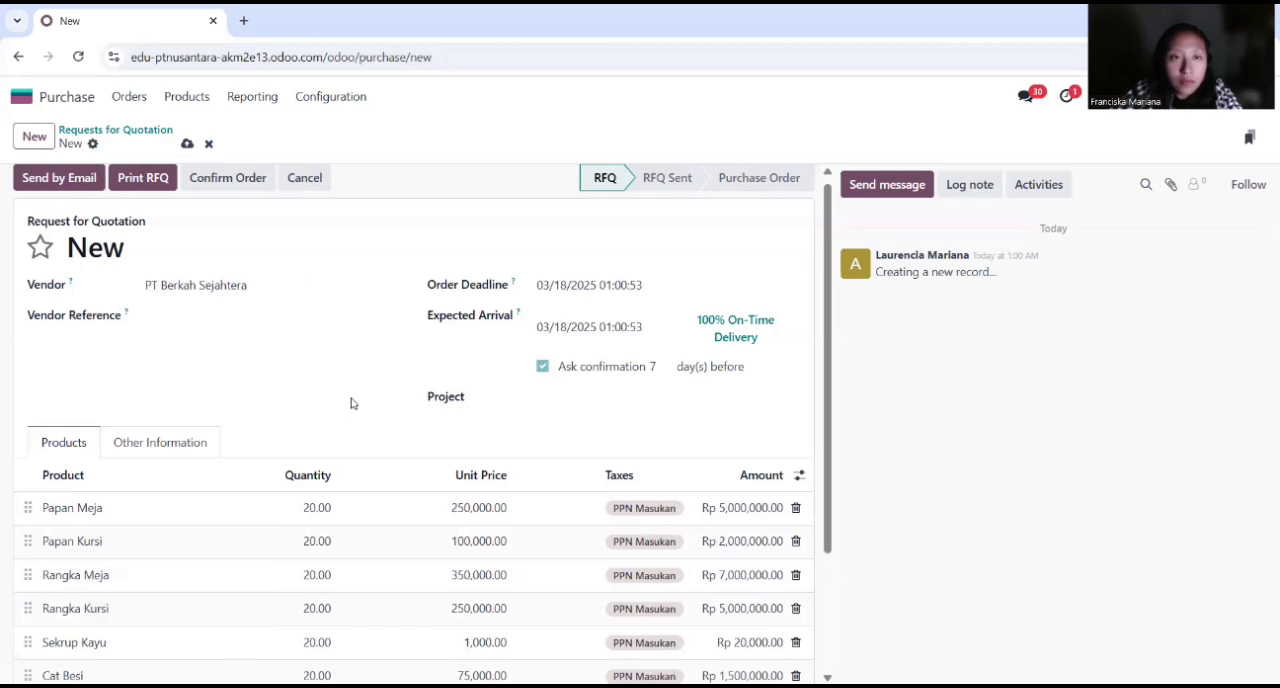
# Step: Confirm the purchase order, then receive its products and validate the receipt
pyautogui.scroll(-1, 289, 405)
pyautogui.scroll(-2, 371, 457)
pyautogui.scroll(3, 406, 477)
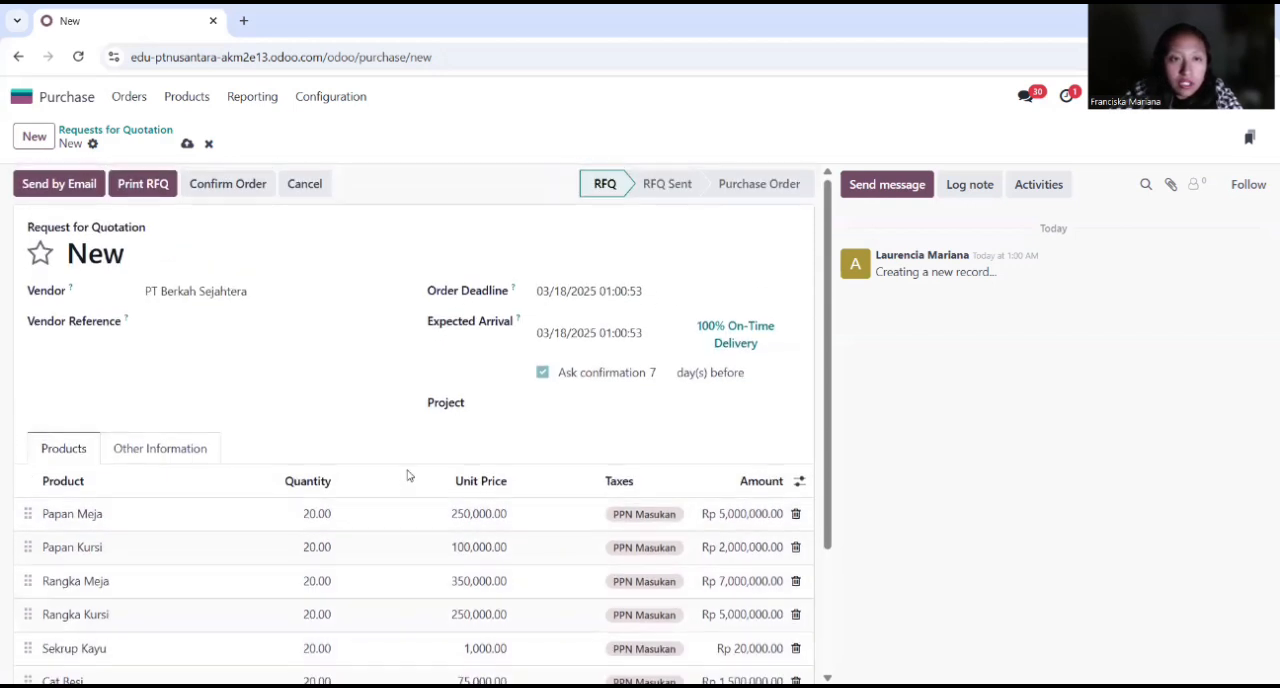
pyautogui.click(240, 190)
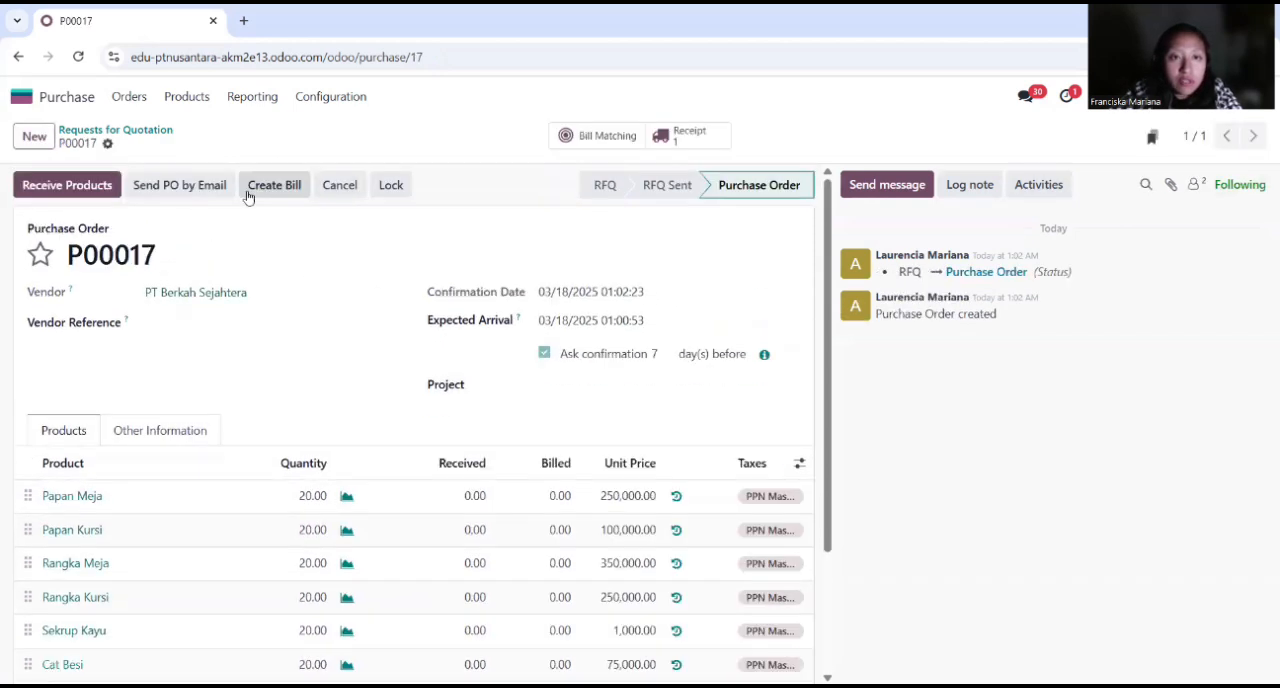
pyautogui.click(92, 188)
pyautogui.click(48, 187)
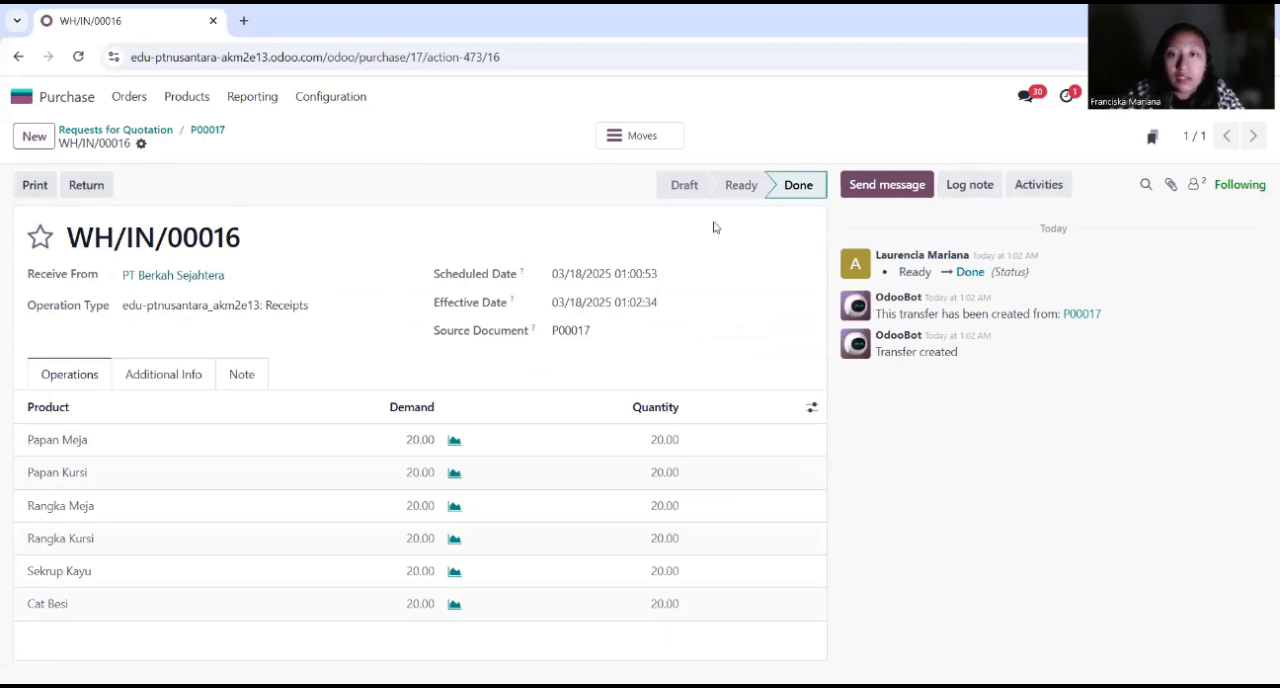
# Step: Switch to Manufacturing and open the confirmed order for Set Bangku Sekolah
pyautogui.click(78, 104)
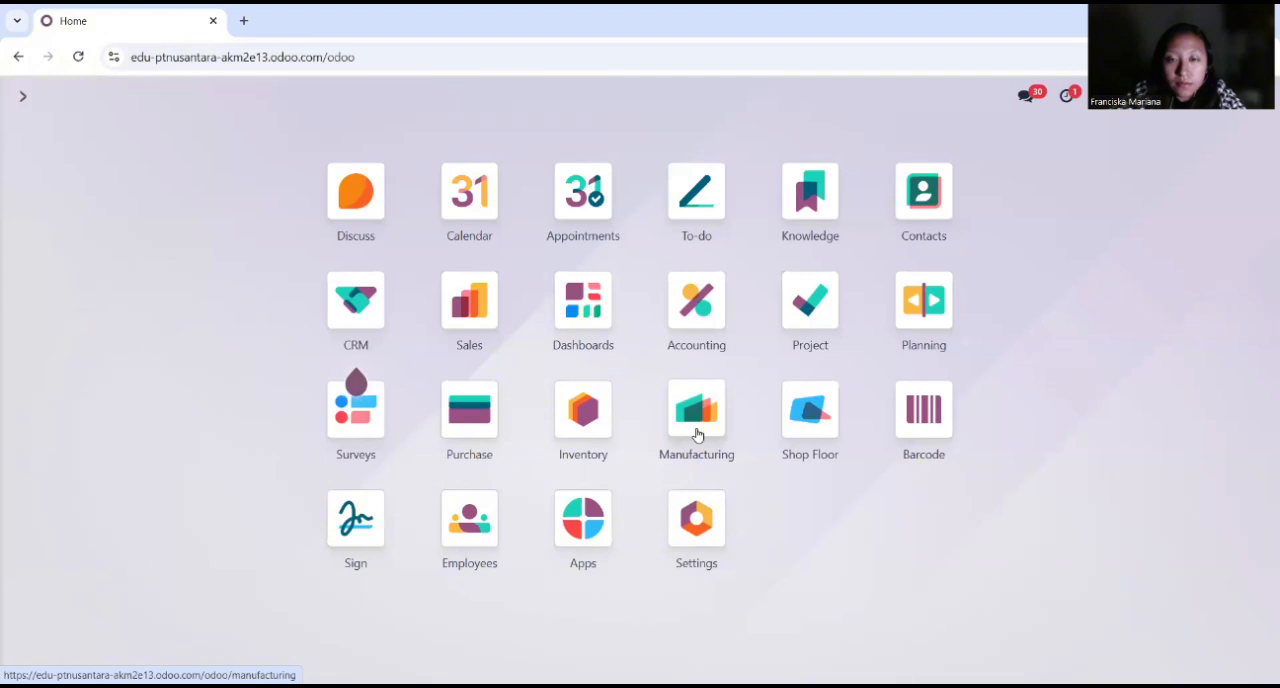
pyautogui.click(697, 419)
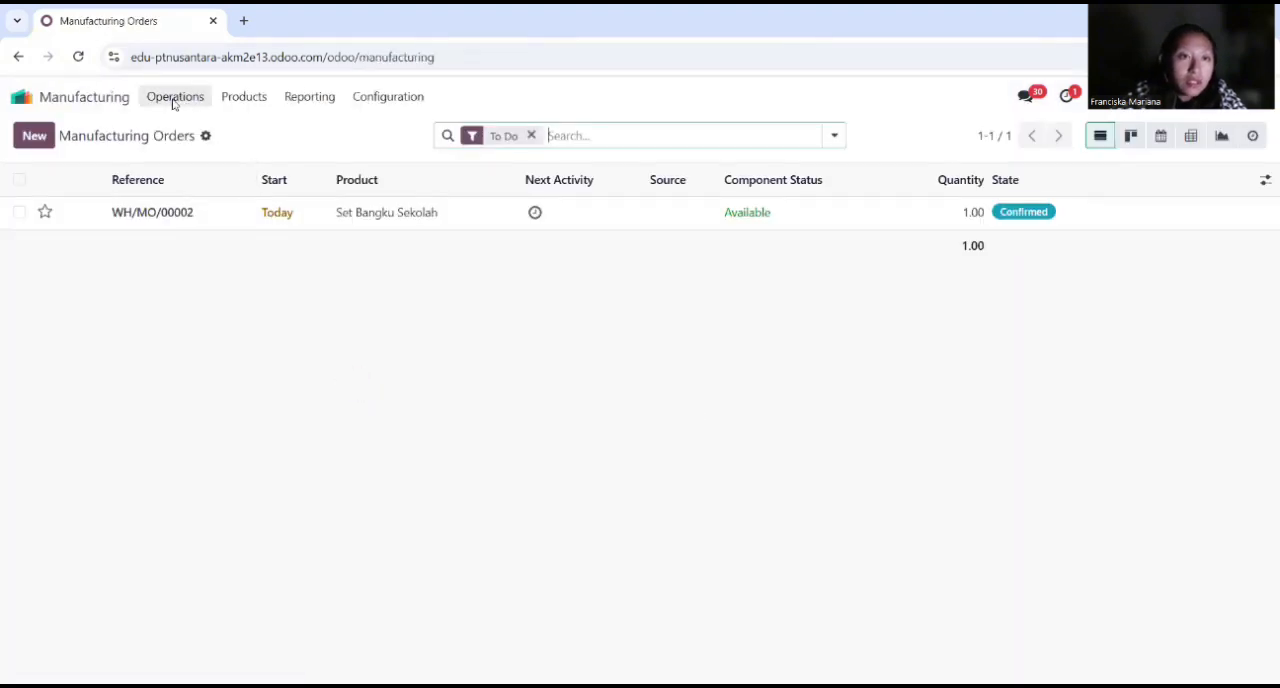
pyautogui.click(206, 214)
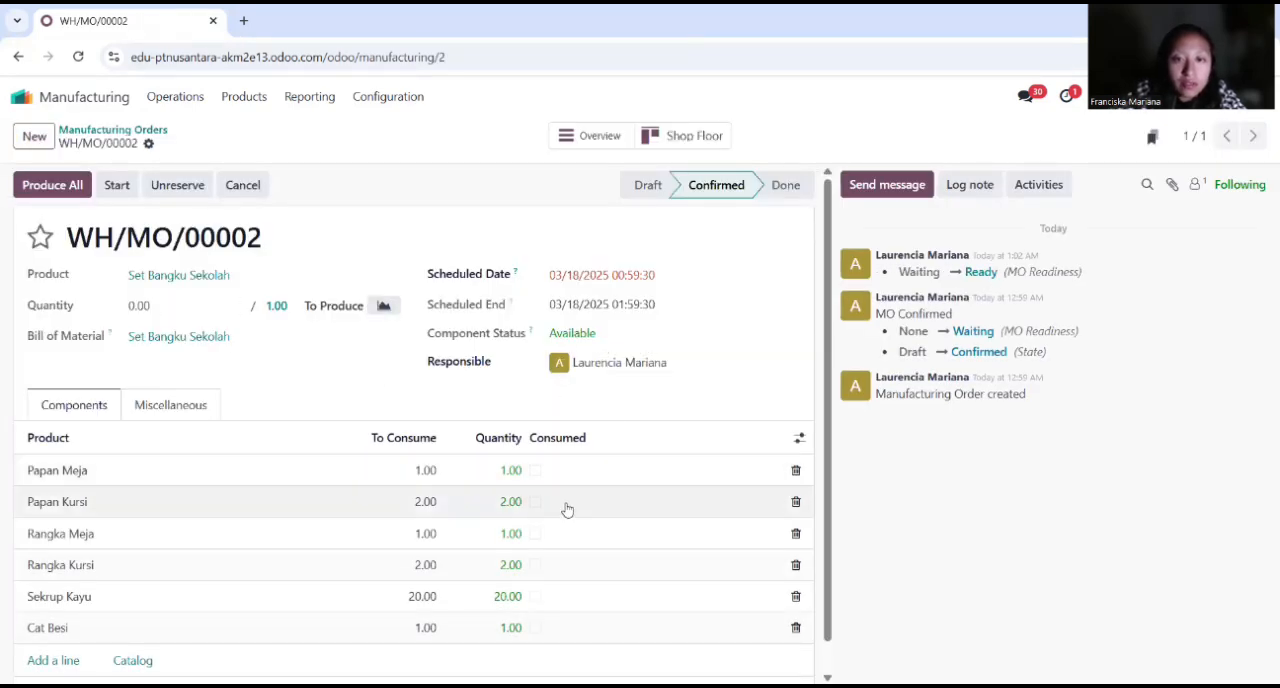
# Step: Mark all six components of the manufacturing order as consumed and produce the full quantity
pyautogui.click(535, 470)
pyautogui.click(535, 501)
pyautogui.click(535, 533)
pyautogui.click(535, 565)
pyautogui.click(535, 596)
pyautogui.click(536, 628)
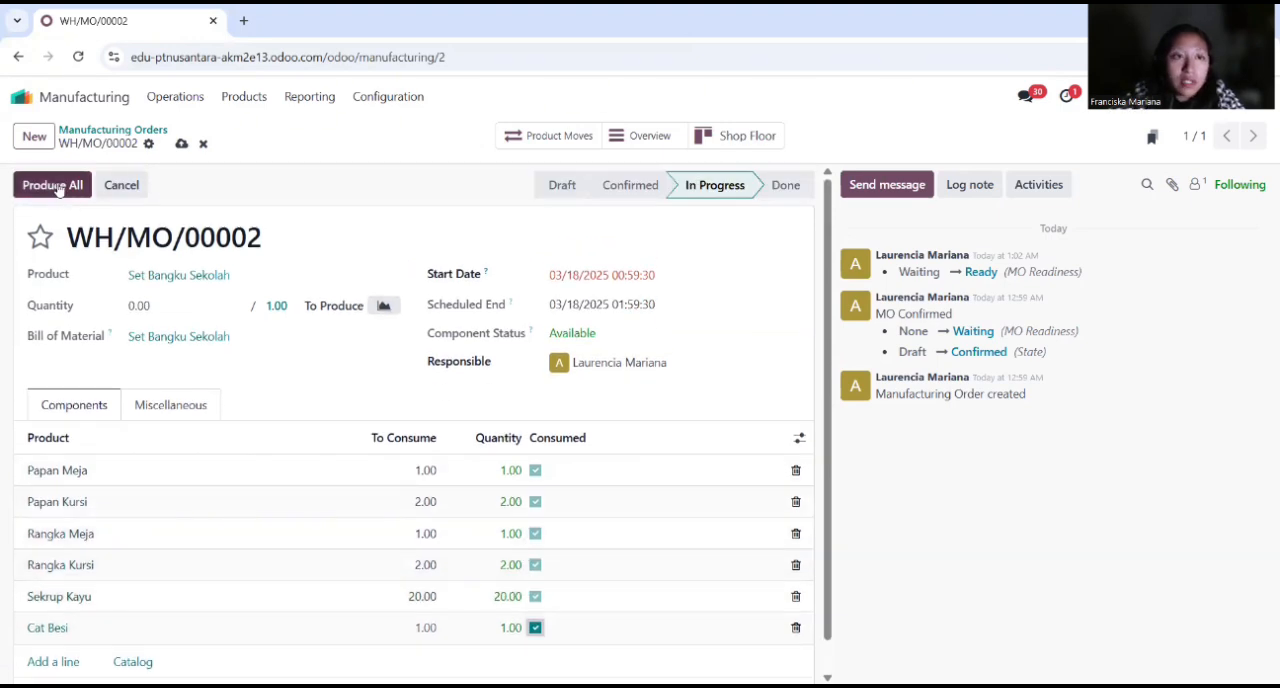
pyautogui.click(53, 185)
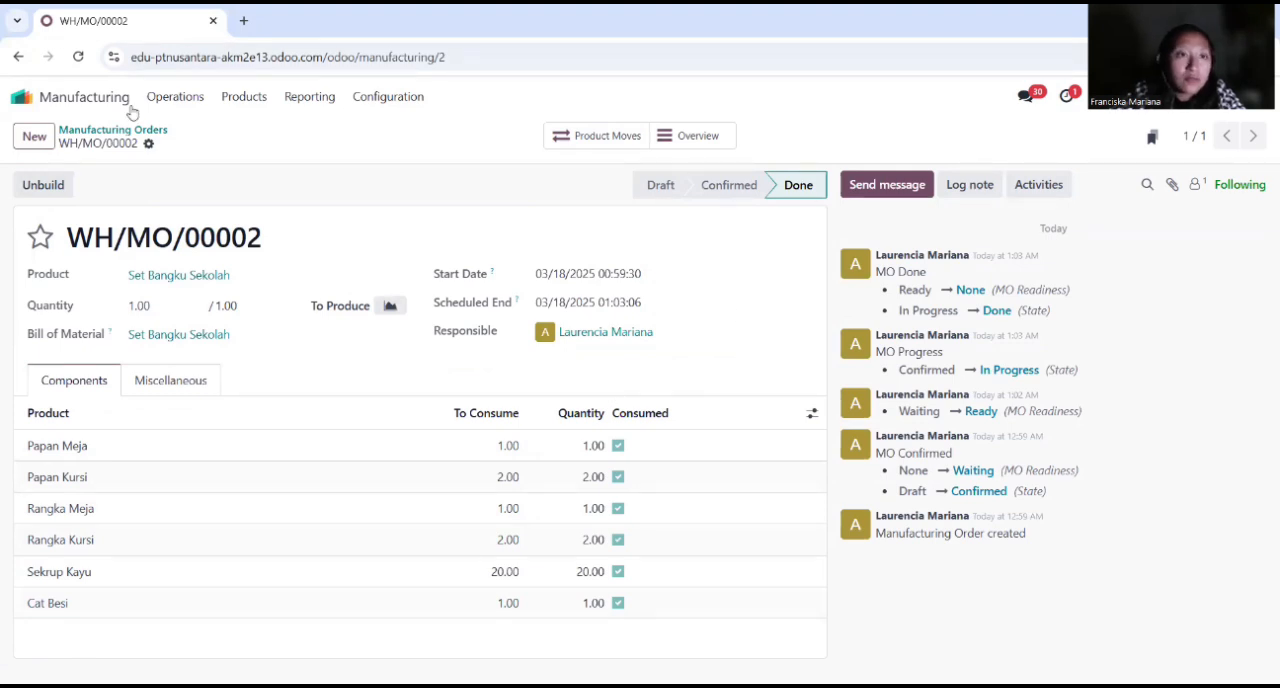
# Step: Switch to Inventory and check the on-hand stock of Set Bangku Sekolah and its components in the product list
pyautogui.click(94, 100)
pyautogui.click(587, 420)
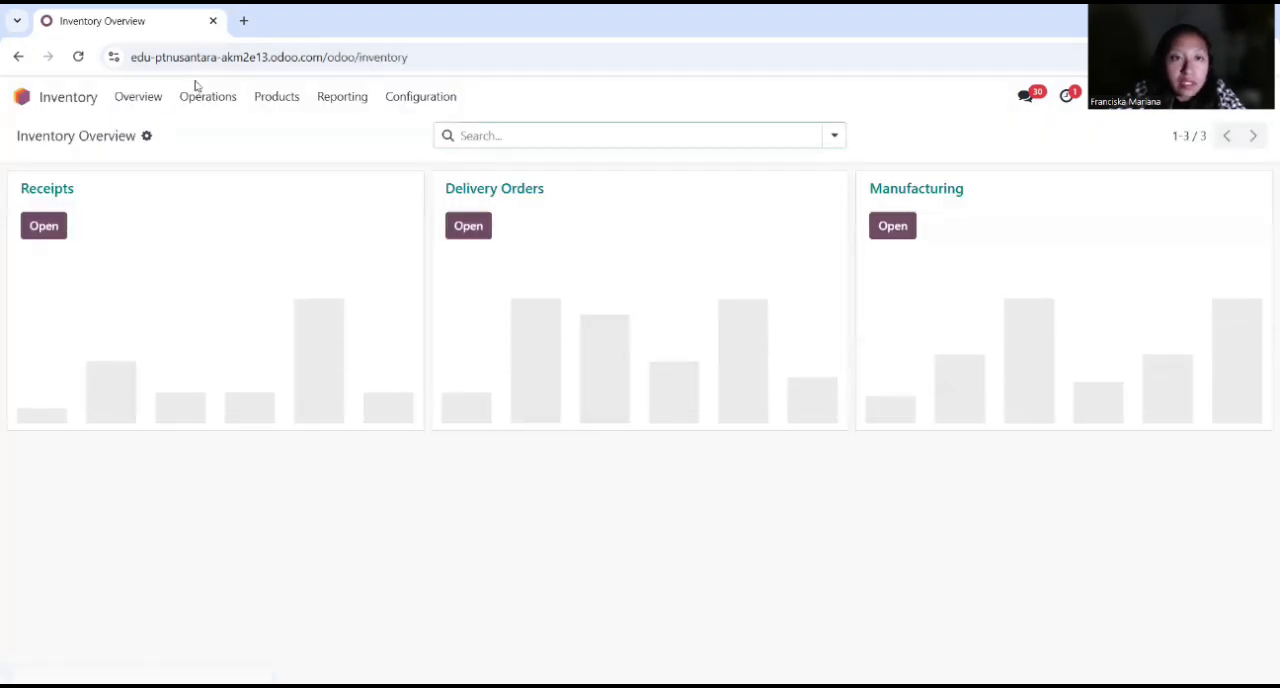
pyautogui.click(281, 99)
pyautogui.click(285, 127)
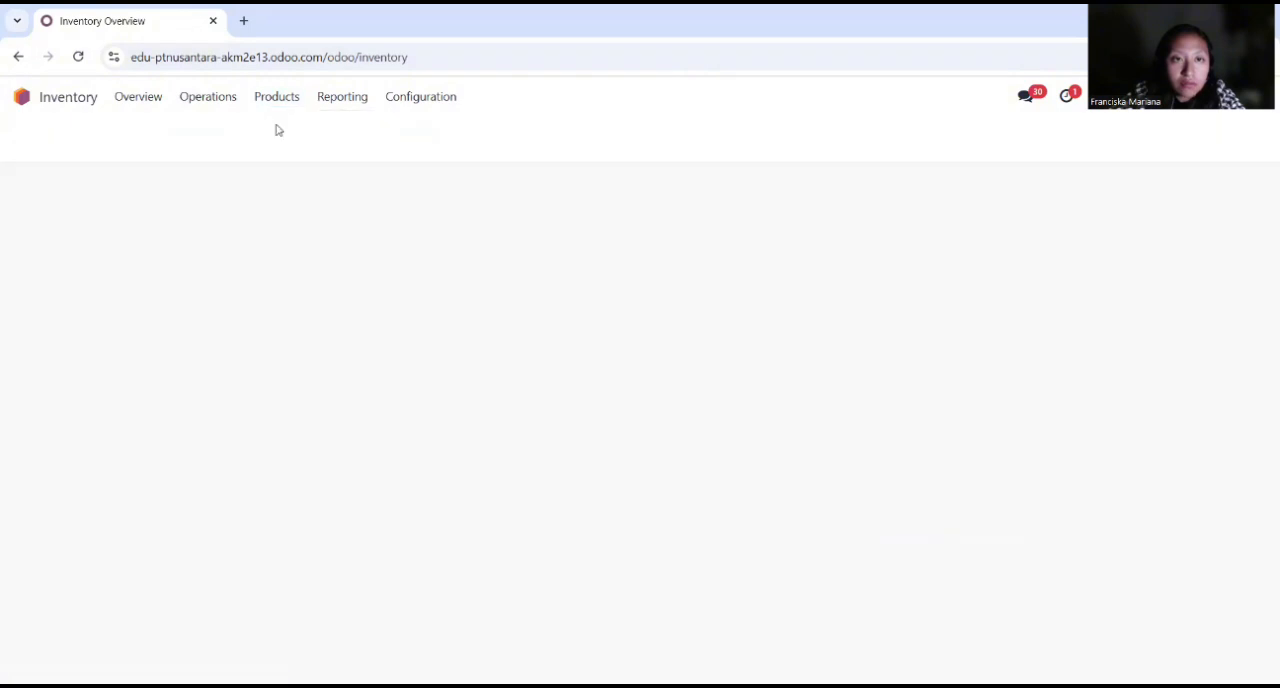
pyautogui.scroll(-3, 292, 397)
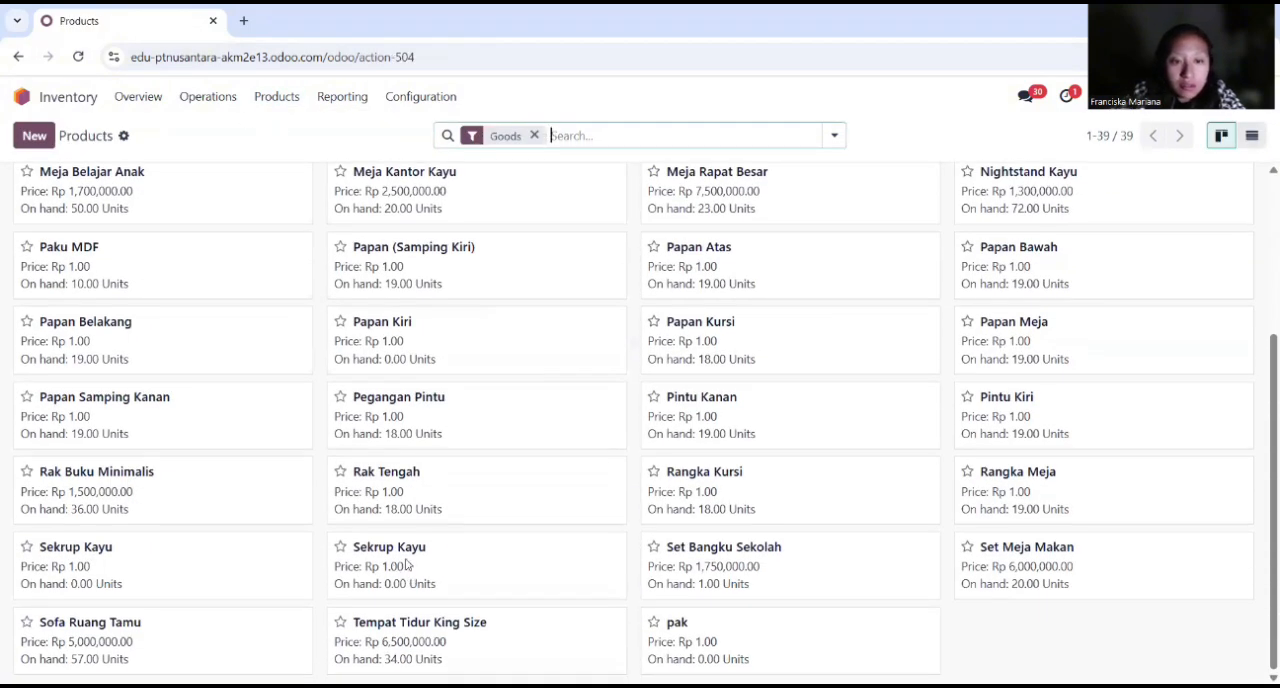
# Step: Open the product Set Bangku Sekolah and review its cost structure analysis by component
pyautogui.click(737, 546)
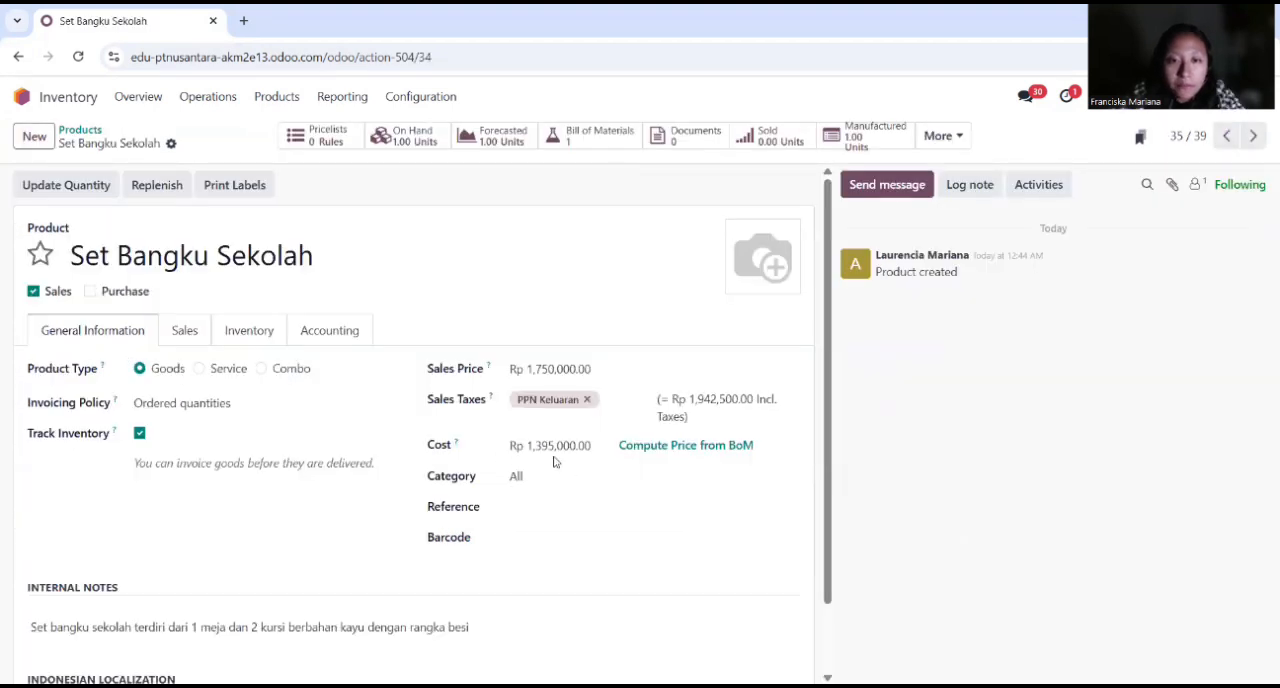
pyautogui.click(940, 135)
pyautogui.click(929, 170)
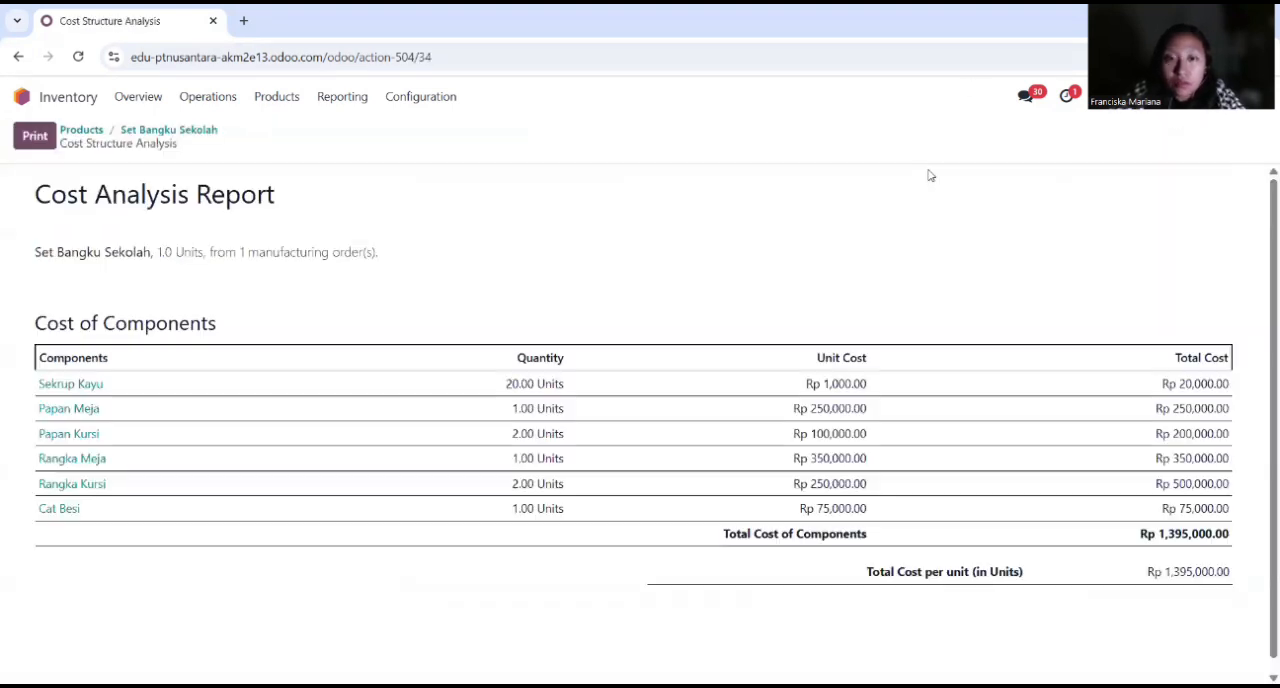
pyautogui.click(18, 56)
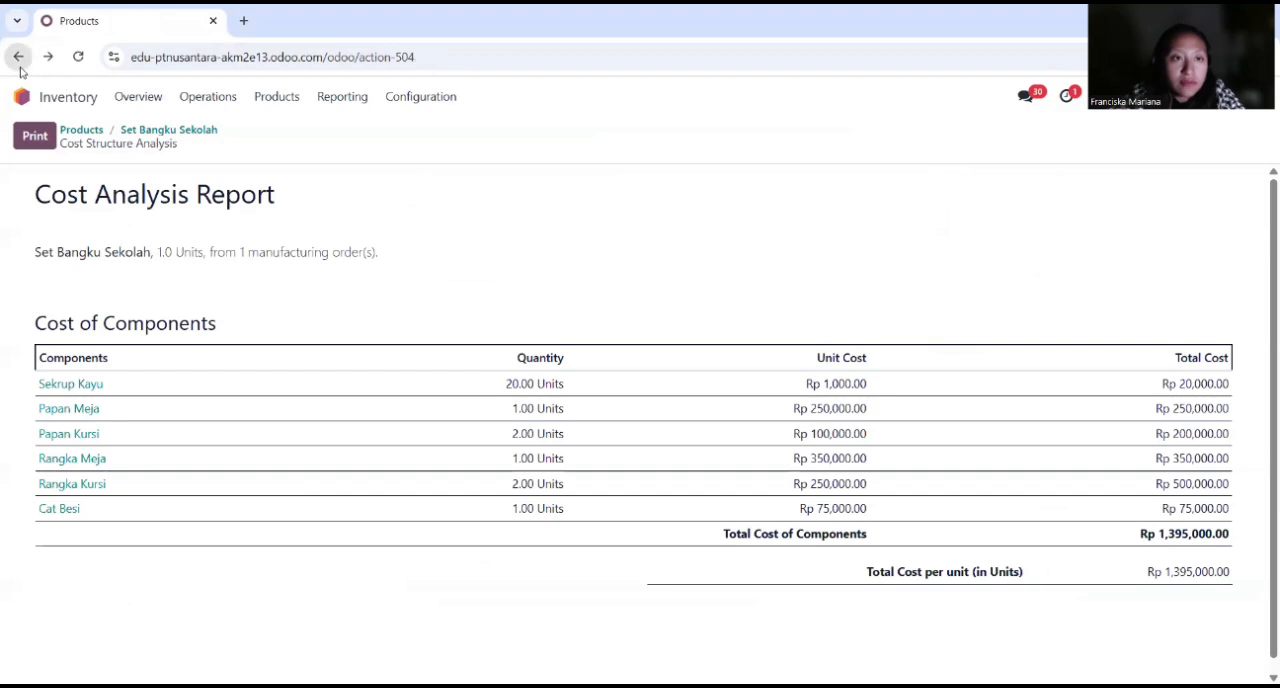
# Step: Reopen the Set Bangku Sekolah product record and examine its cost, sales price and other general information
pyautogui.scroll(-1, 736, 527)
pyautogui.click(734, 551)
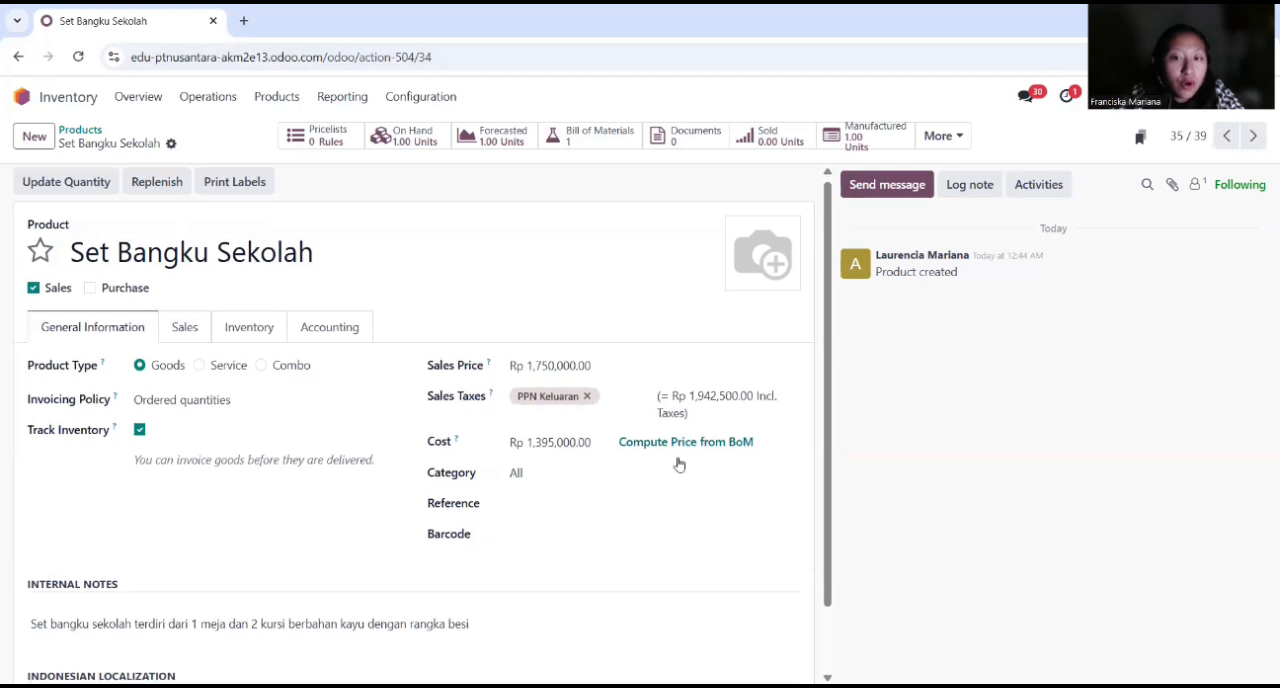
pyautogui.scroll(-1, 574, 446)
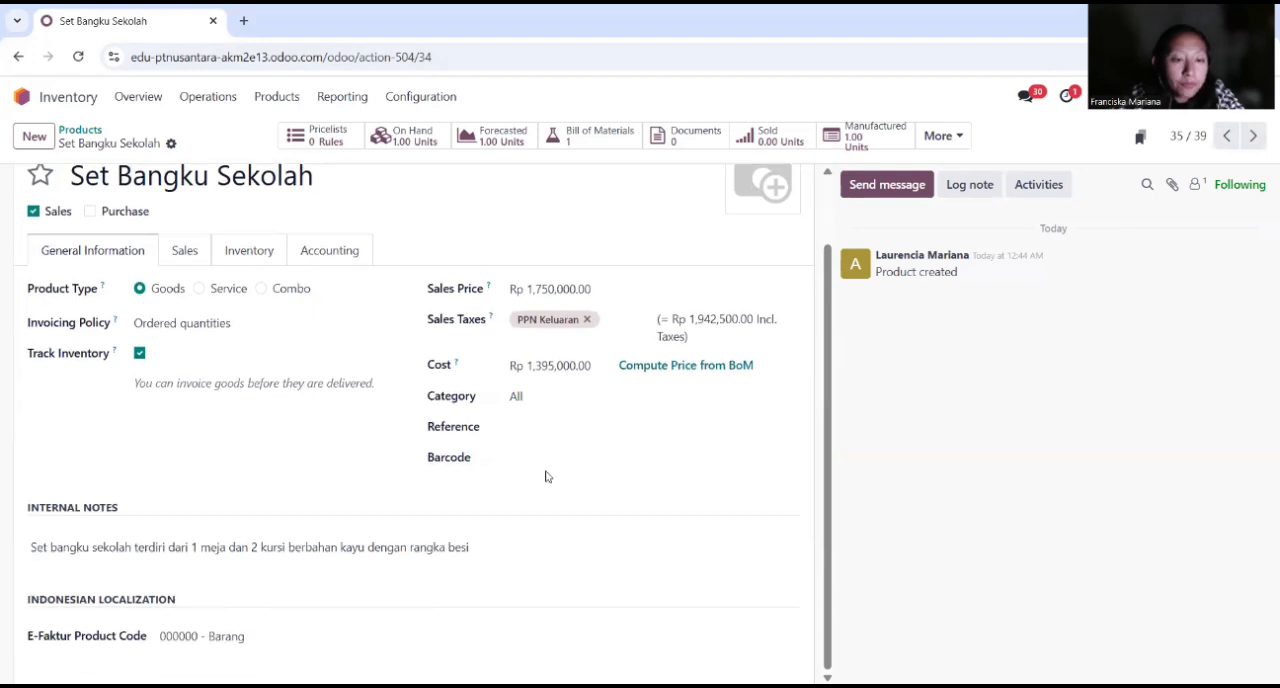
pyautogui.scroll(1, 545, 477)
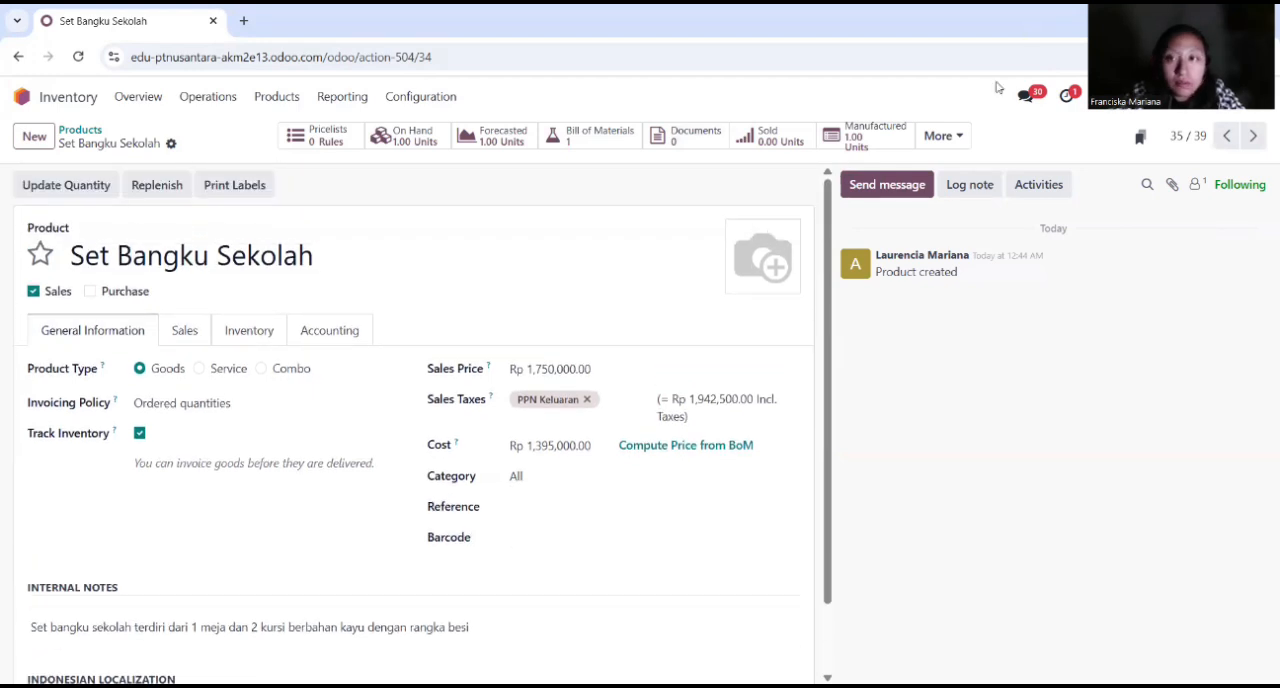
pyautogui.hotkey('alt', 'Left')
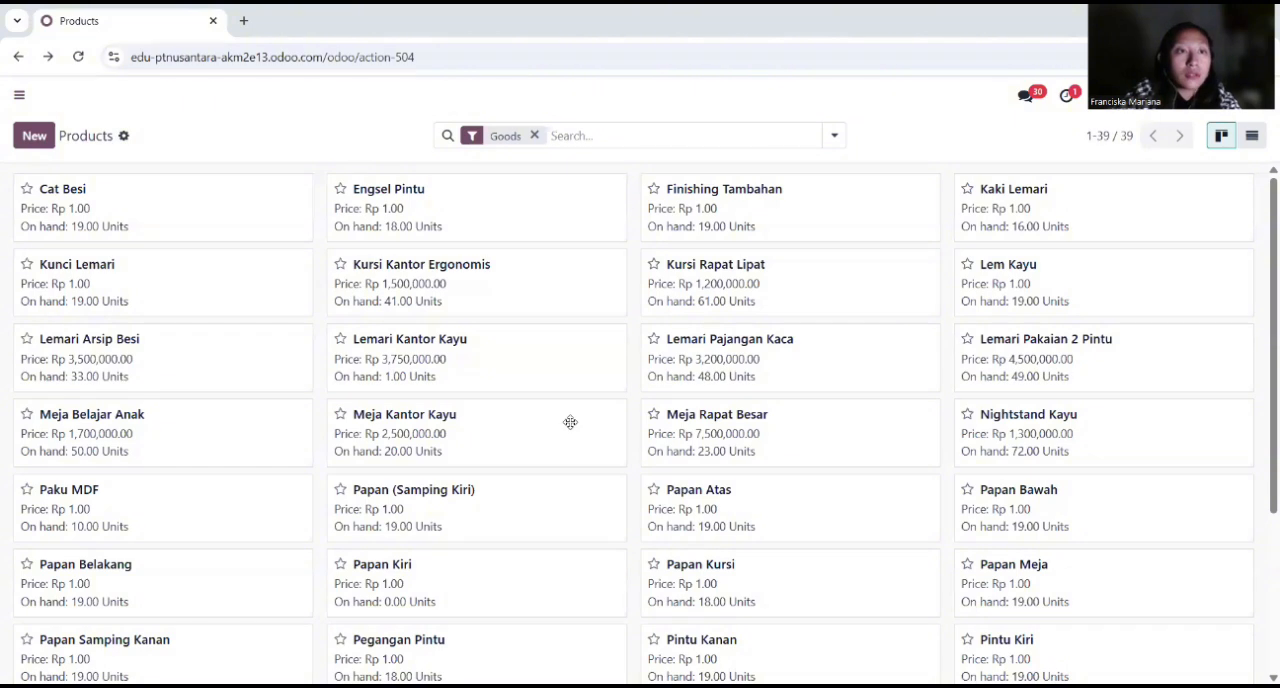
# Step: Create a new product named Papan Tulis from the Inventory product list
pyautogui.click(19, 97)
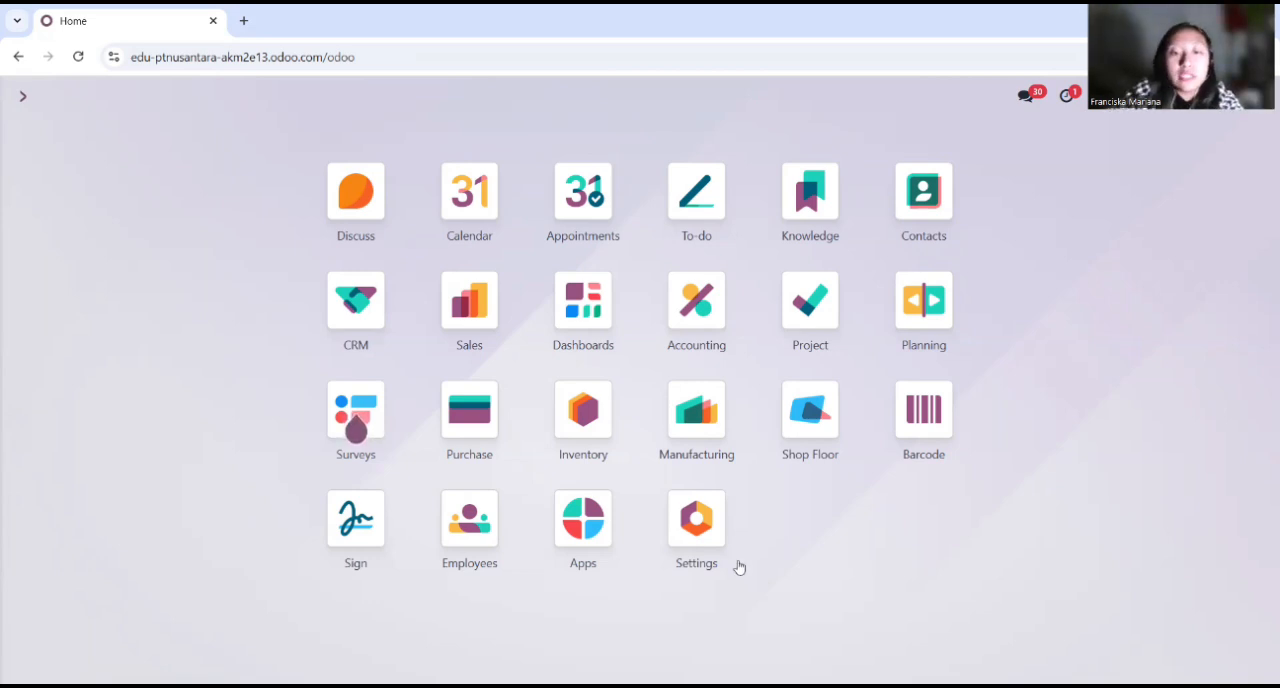
pyautogui.click(592, 422)
pyautogui.click(277, 97)
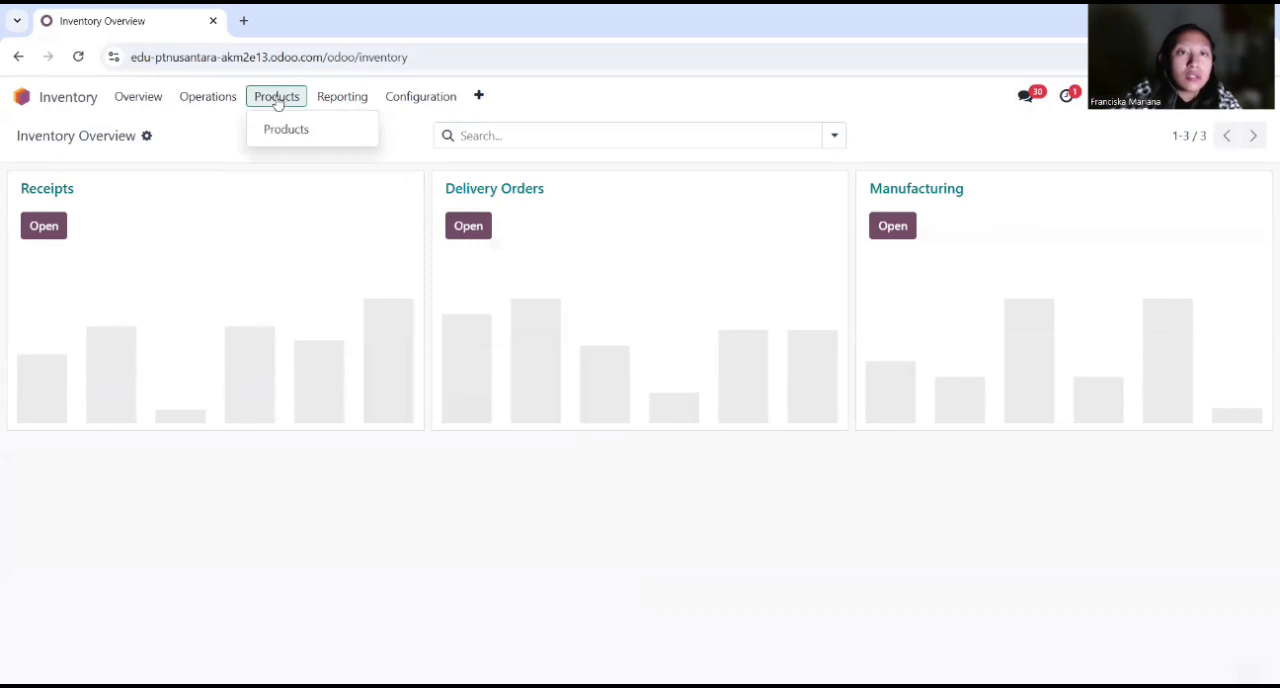
pyautogui.click(305, 130)
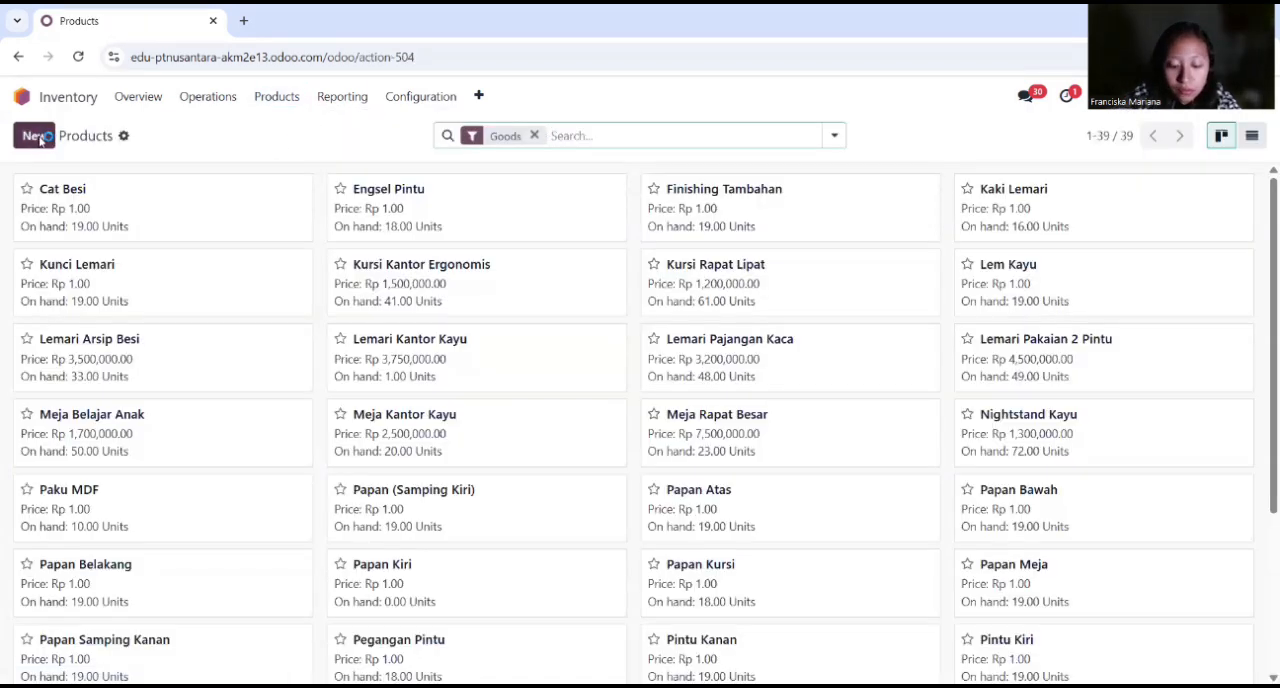
pyautogui.click(36, 136)
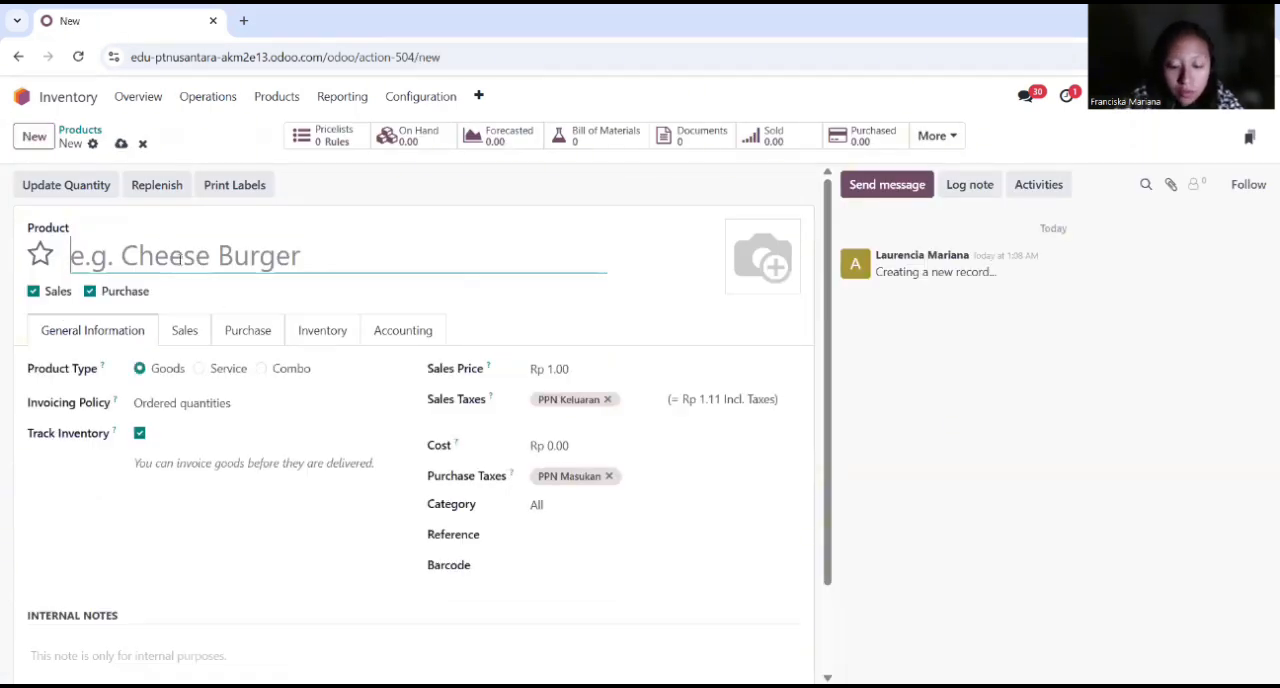
pyautogui.write('Papan tulis')
pyautogui.press('BackSpace')
pyautogui.press('BackSpace')
pyautogui.press('BackSpace')
pyautogui.press('BackSpace')
pyautogui.press('BackSpace')
pyautogui.write('Tulis')
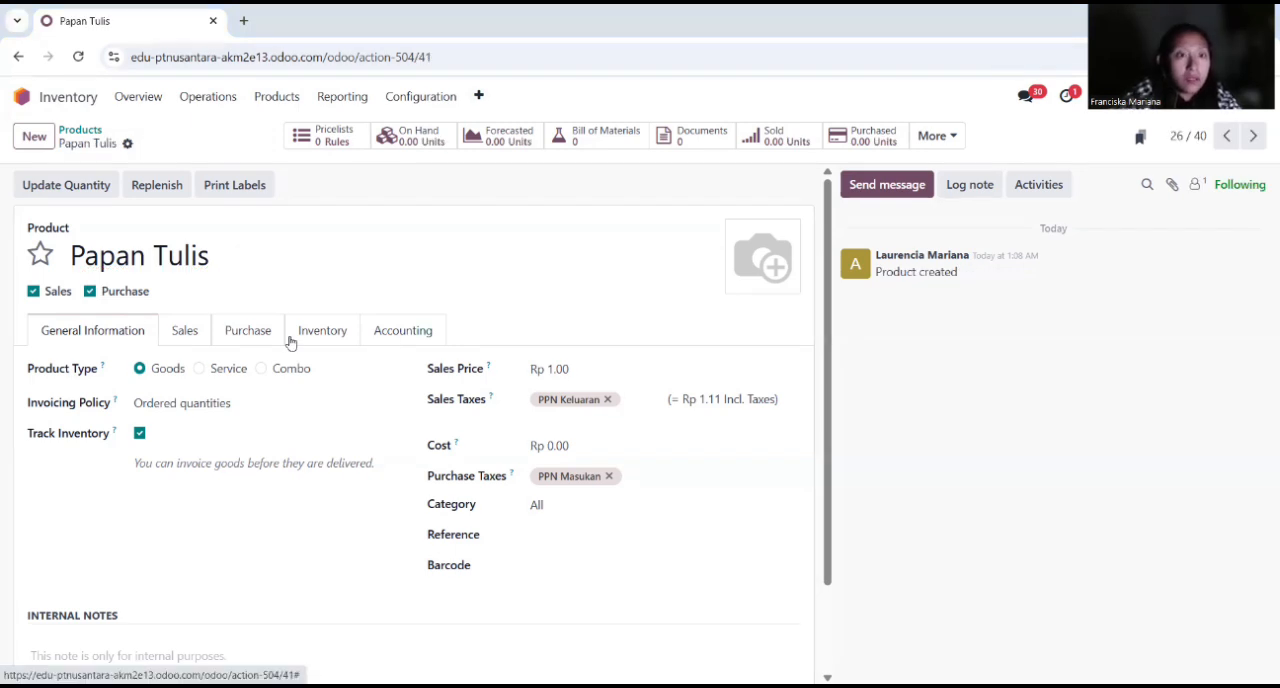
# Step: Exclude Papan Tulis from purchasing and set its sales price to Rp 750,000
pyautogui.click(90, 292)
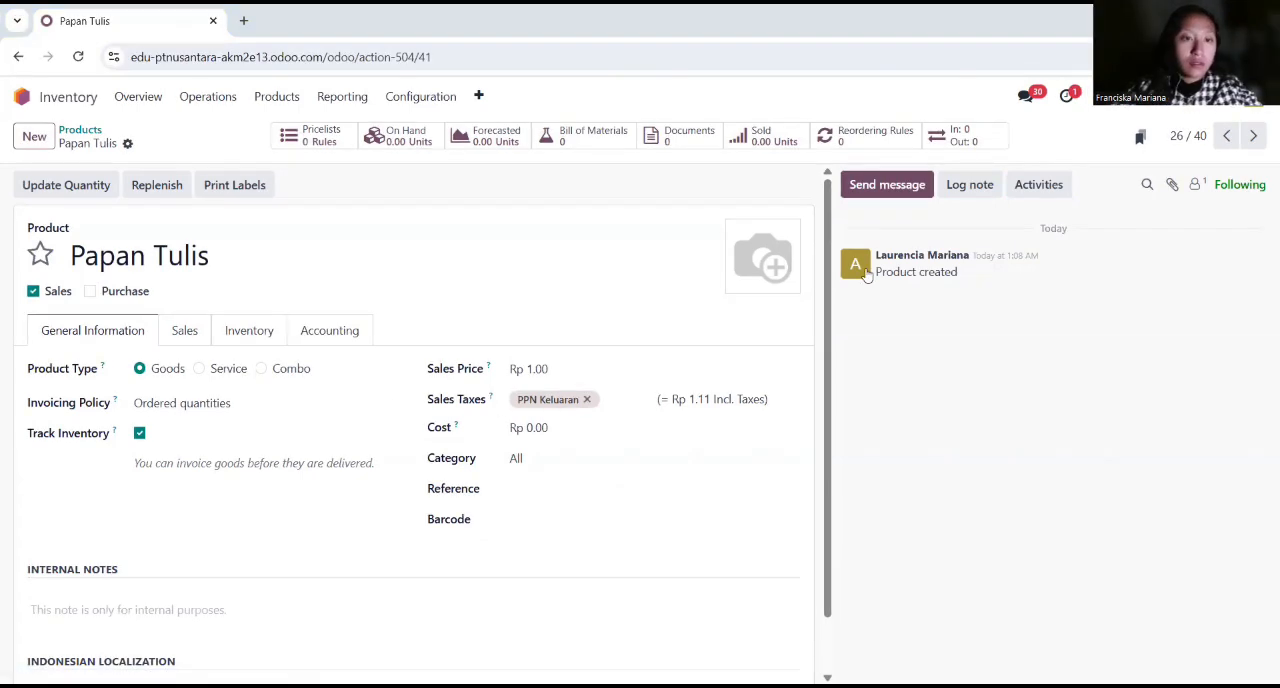
pyautogui.click(546, 368)
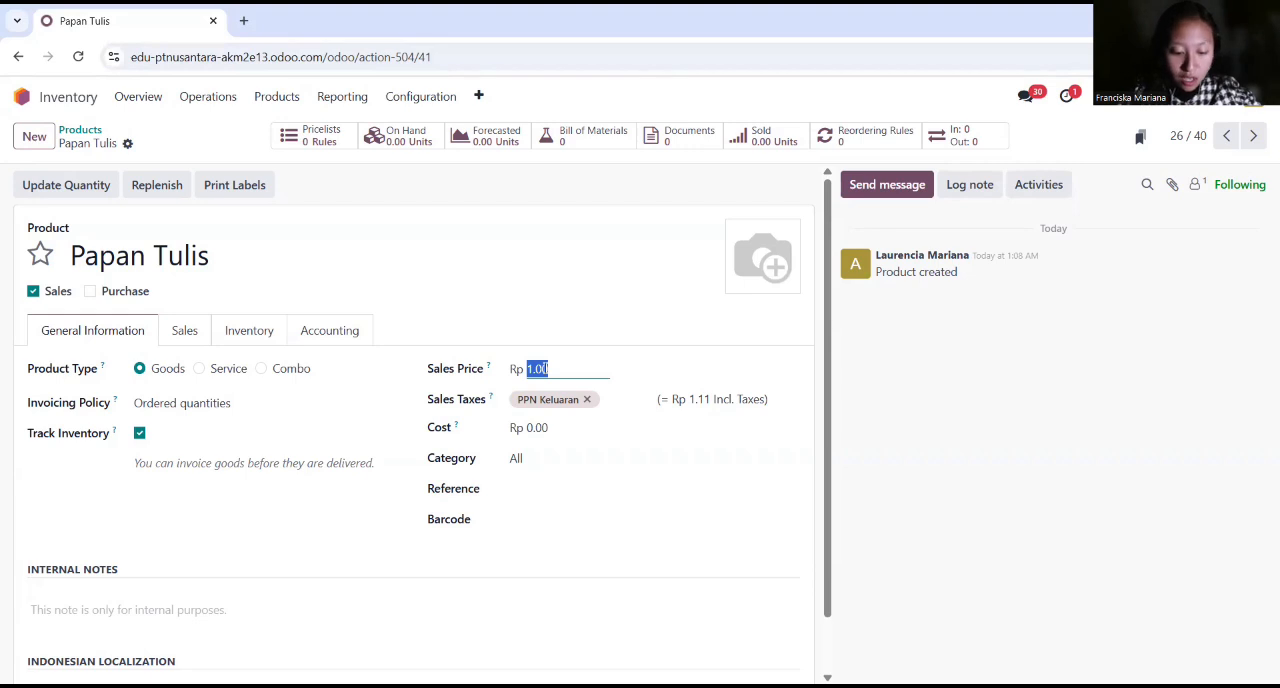
pyautogui.write('750,000')
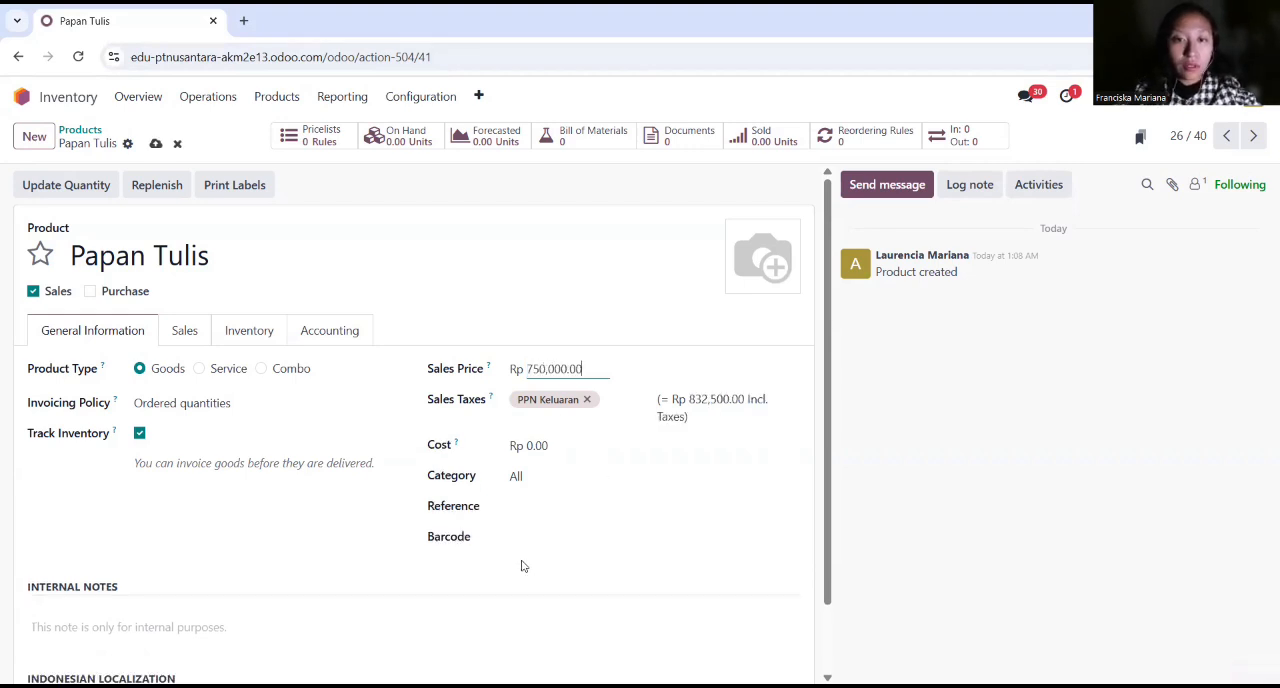
# Step: Enter "Papan MDF, Bingkai aluminium, dan aksesoris pemasangan" in the internal notes of Papan Tulis
pyautogui.scroll(-1, 486, 542)
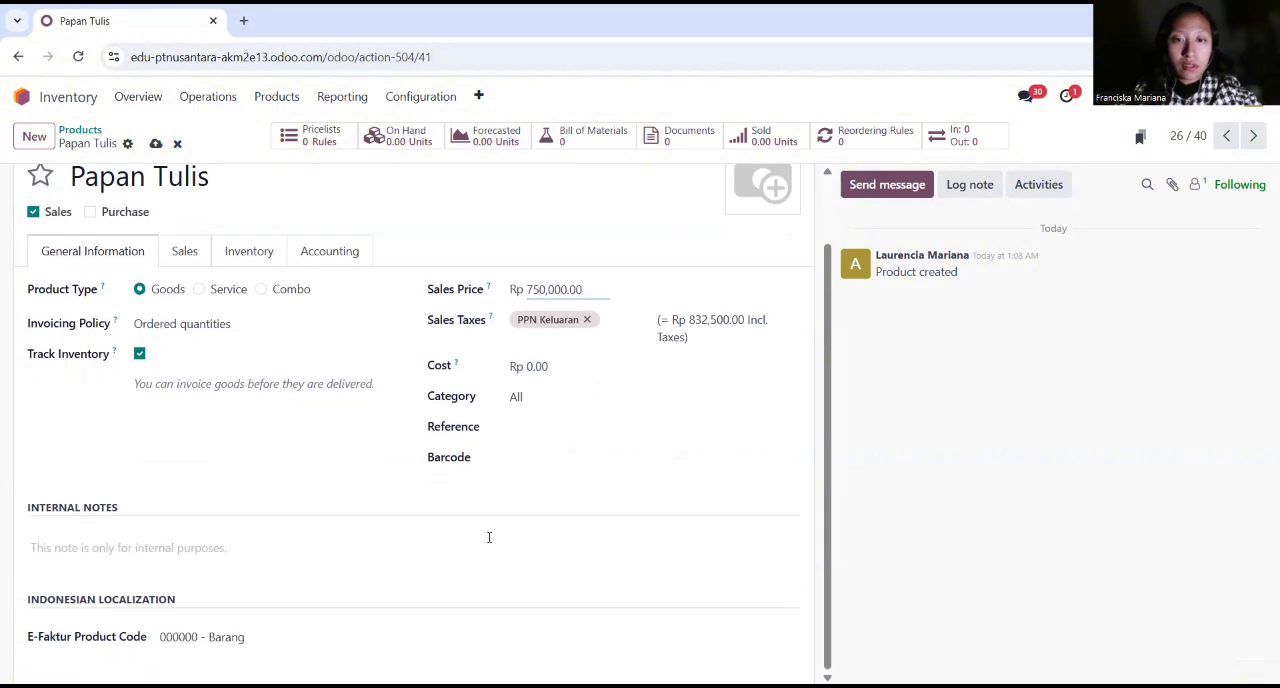
pyautogui.click(180, 538)
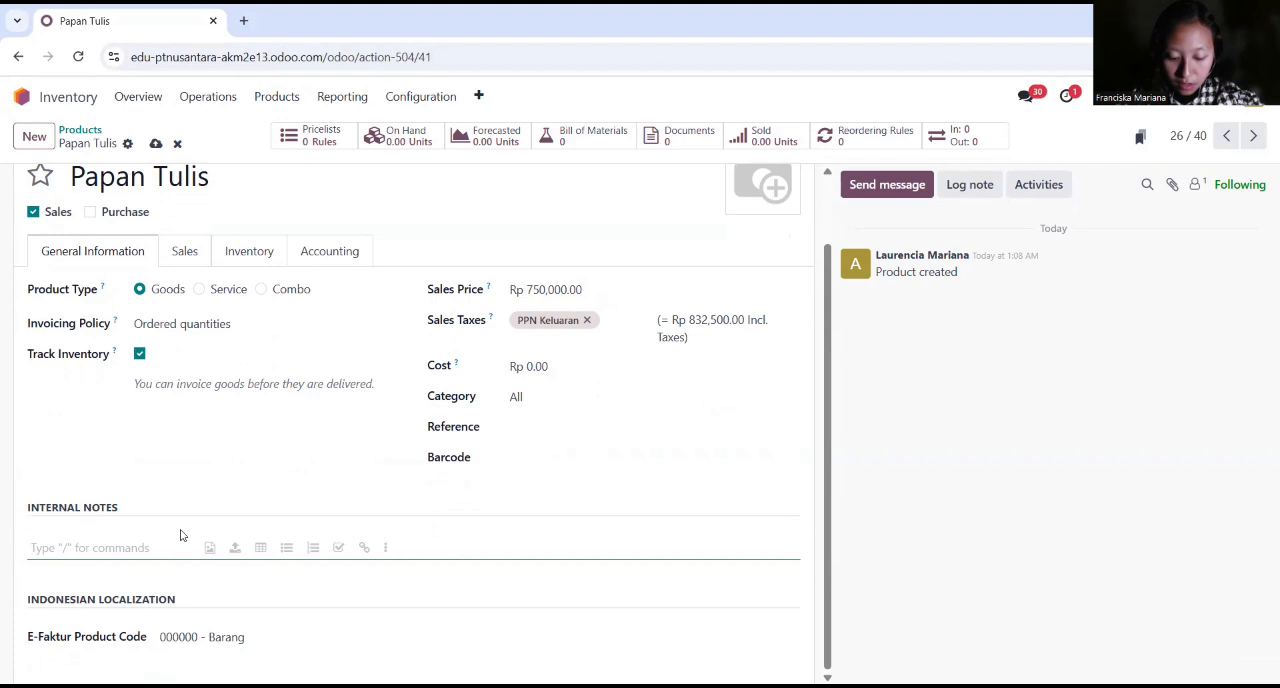
pyautogui.write('papa')
pyautogui.press('BackSpace')
pyautogui.press('BackSpace')
pyautogui.press('BackSpace')
pyautogui.press('BackSpace')
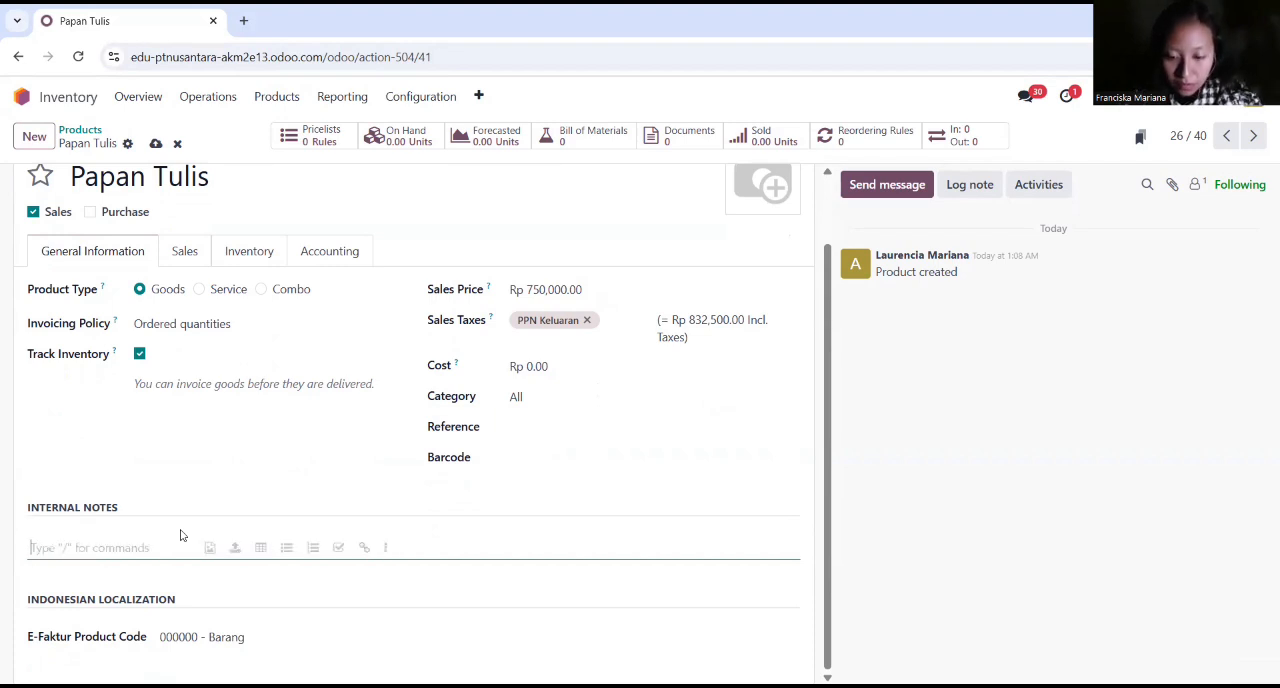
pyautogui.write('Papan')
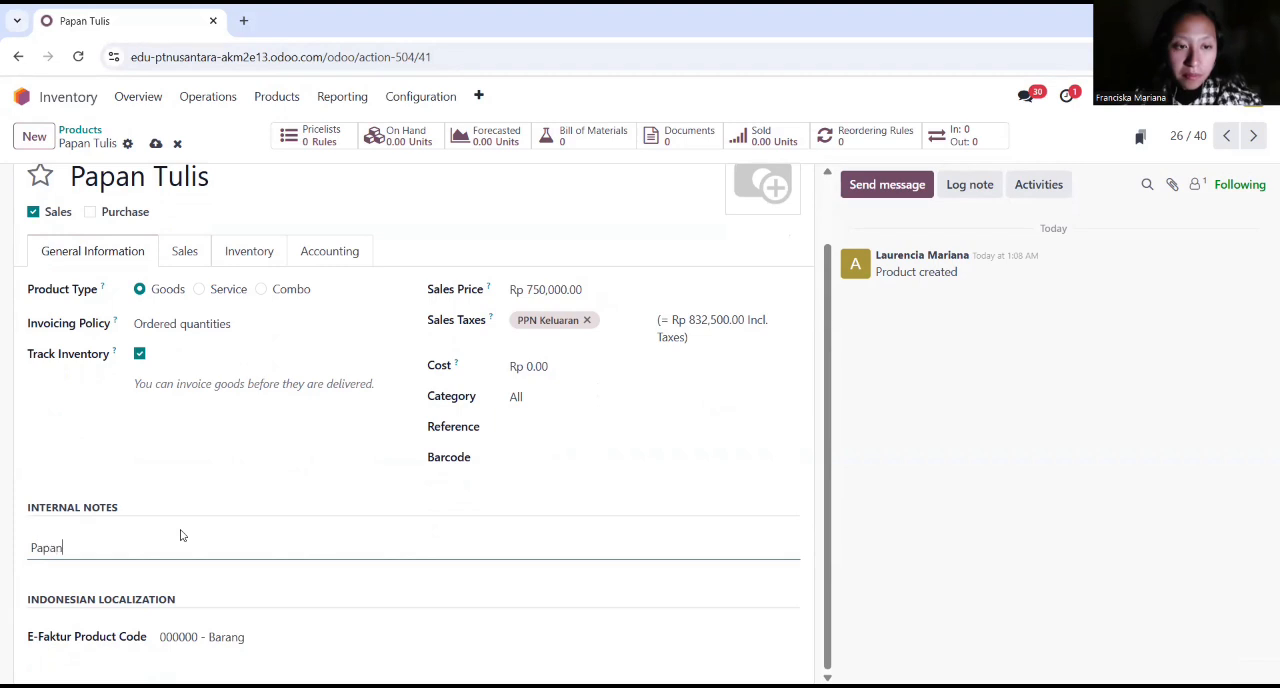
pyautogui.write(' MDF')
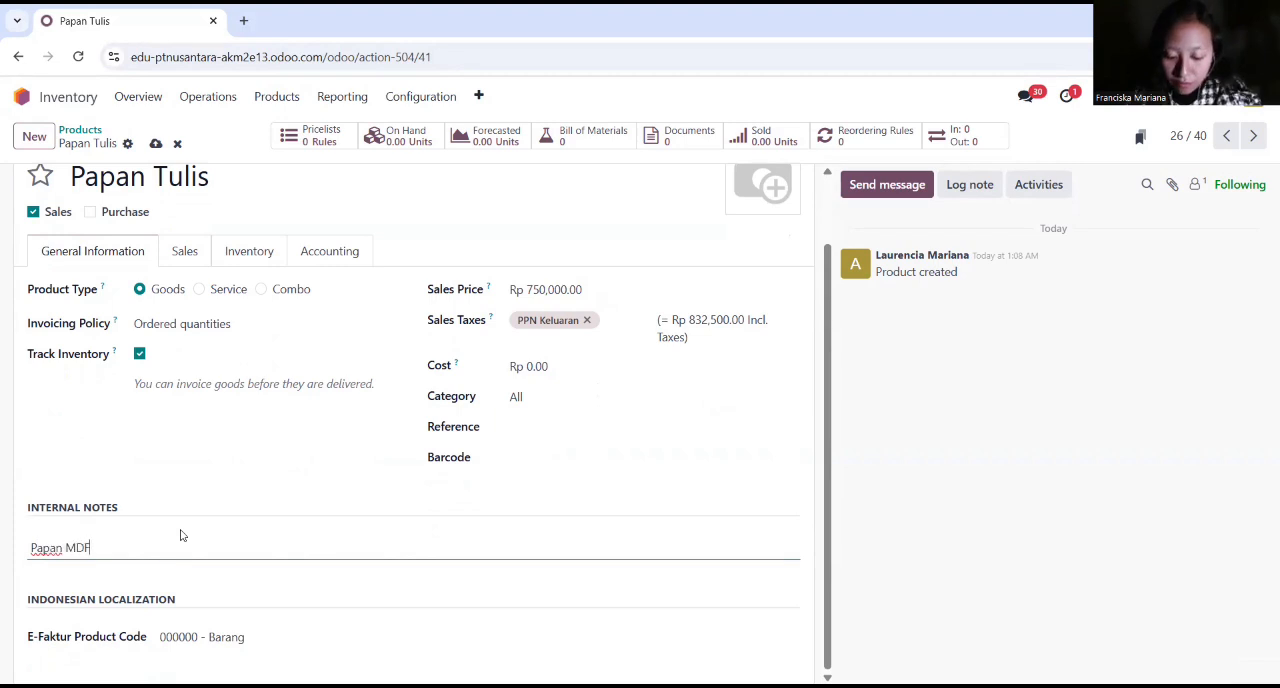
pyautogui.write(', Bingkai alum')
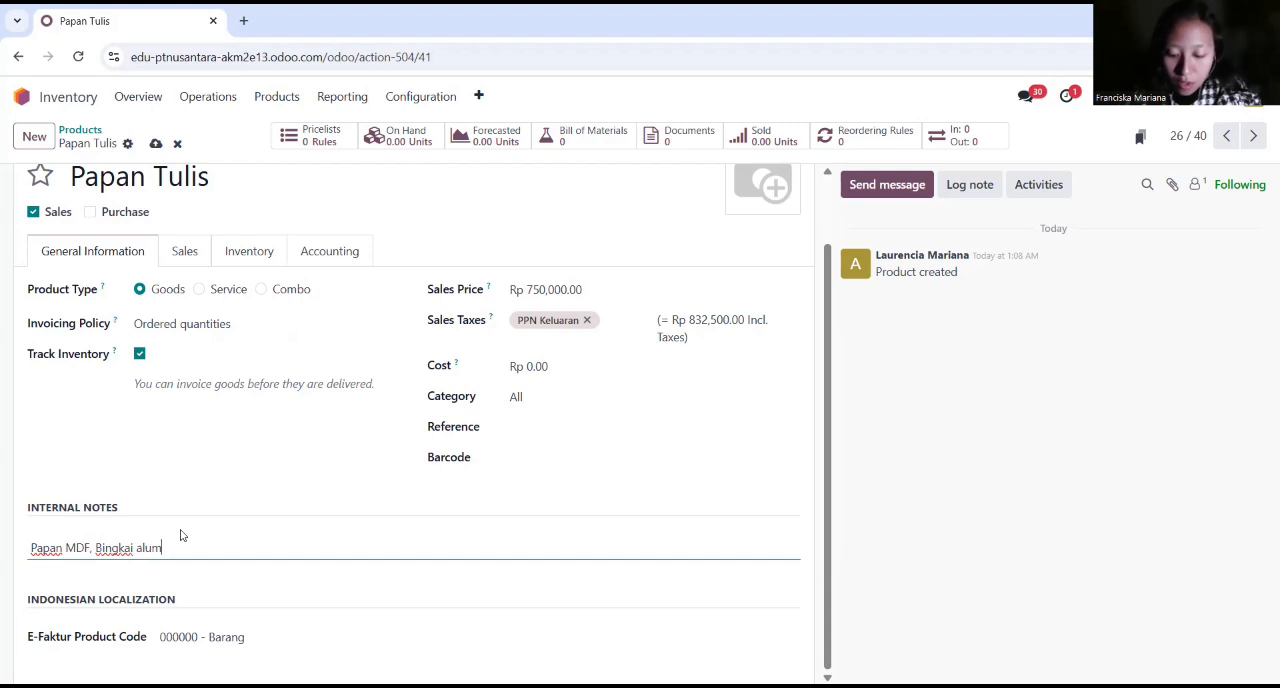
pyautogui.write('inium, dan ak')
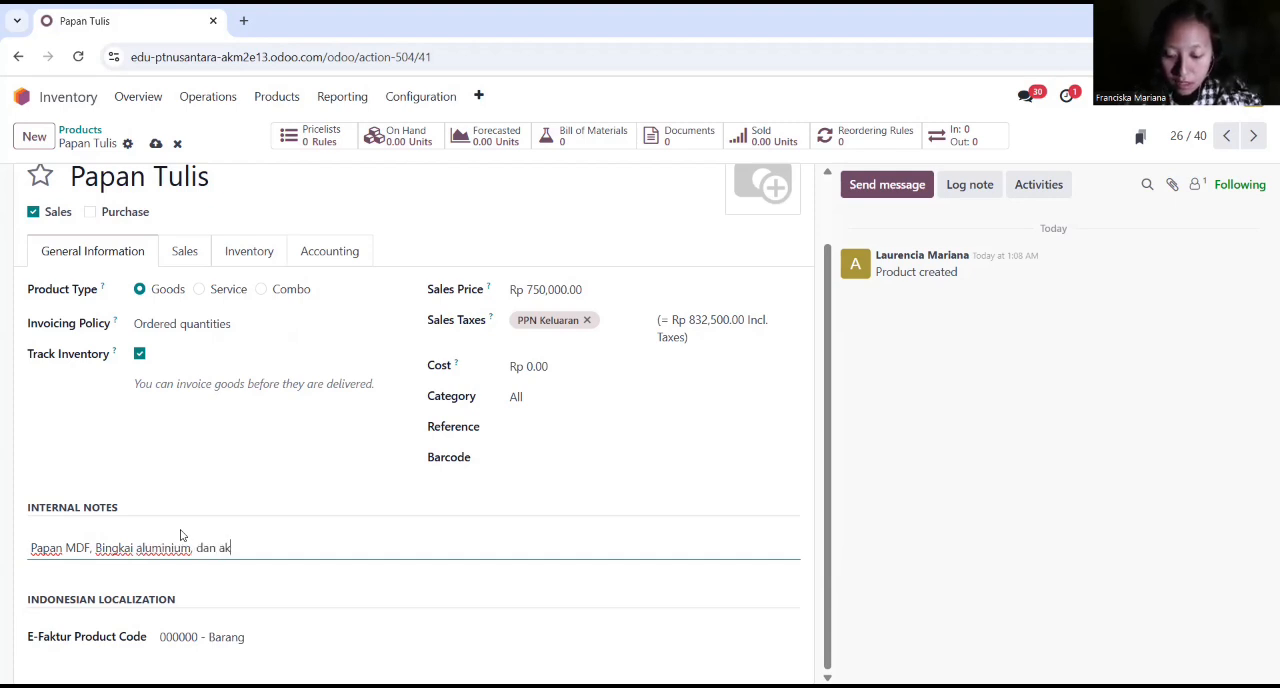
pyautogui.write('sesoris pemasangan')
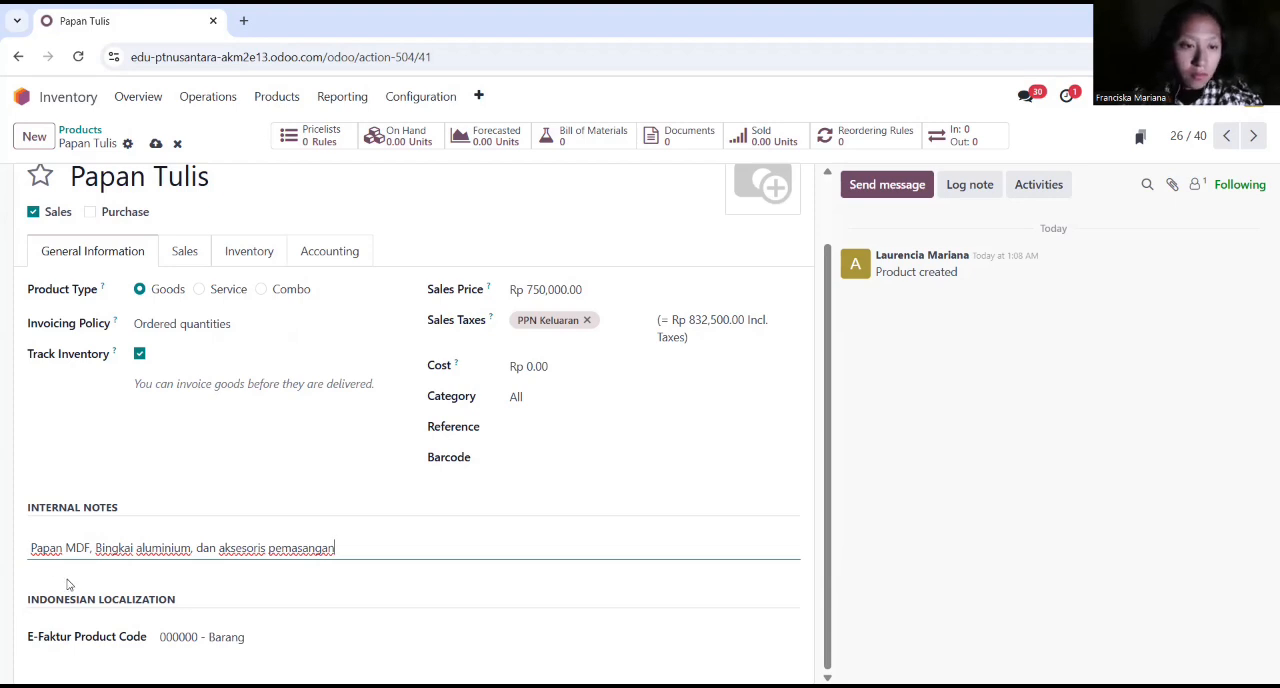
# Step: Insert "Papan tulis terdiri dari" at the start of the internal note
pyautogui.write('Papan tulis terdiri ds')
pyautogui.press('BackSpace')
pyautogui.write('d')
pyautogui.press('BackSpace')
pyautogui.write('ari')
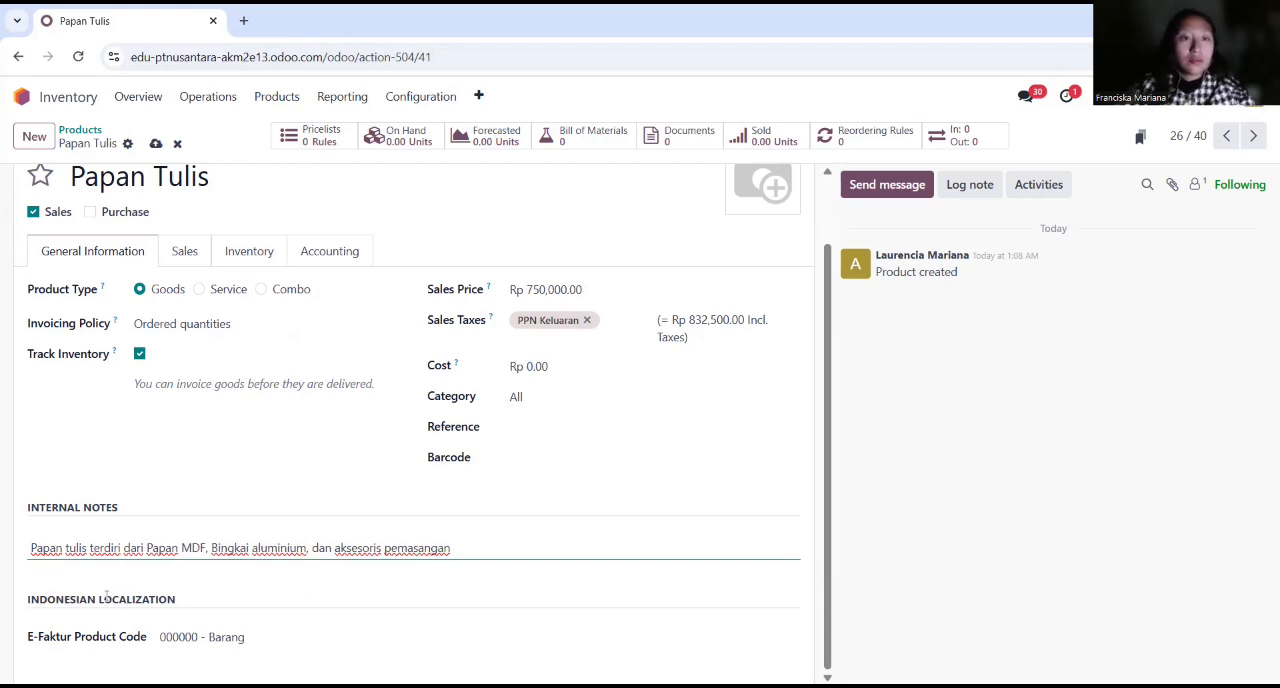
# Step: Enable the Manufacture route for Papan Tulis in addition to Buy, and review its accounting, sales and general settings
pyautogui.click(250, 253)
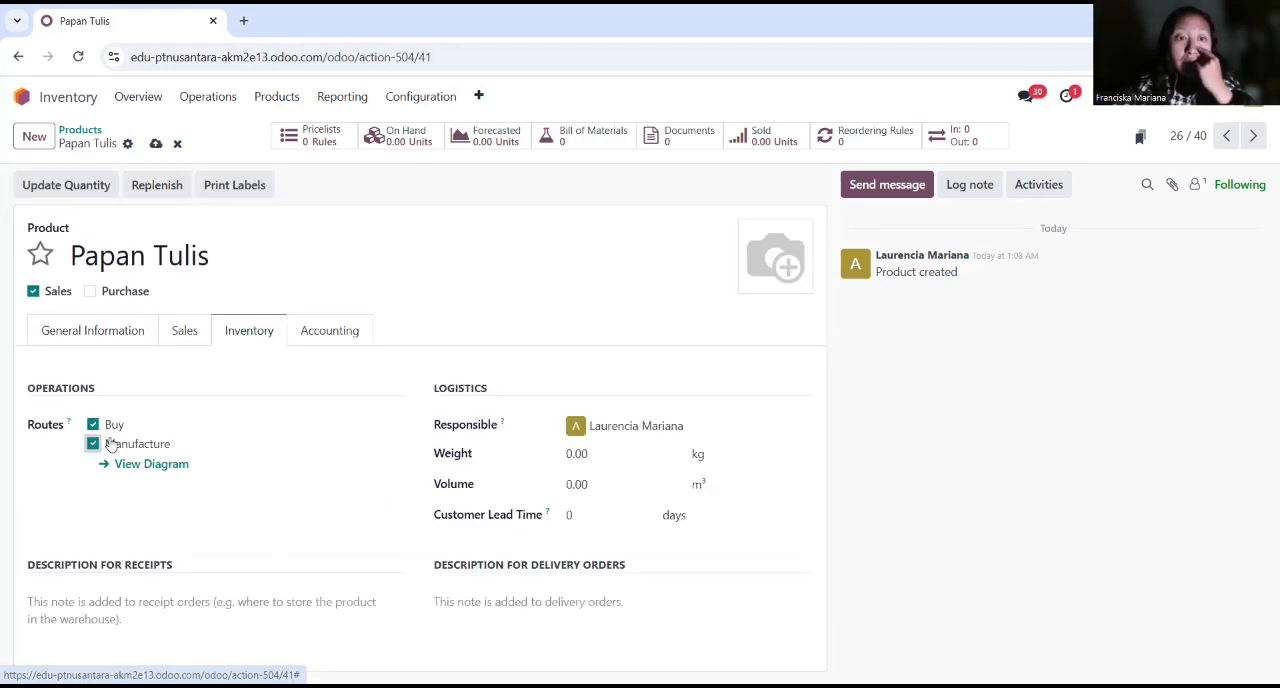
pyautogui.click(337, 339)
pyautogui.click(278, 337)
pyautogui.click(200, 338)
pyautogui.click(132, 337)
pyautogui.scroll(-1, 351, 503)
pyautogui.scroll(1, 351, 503)
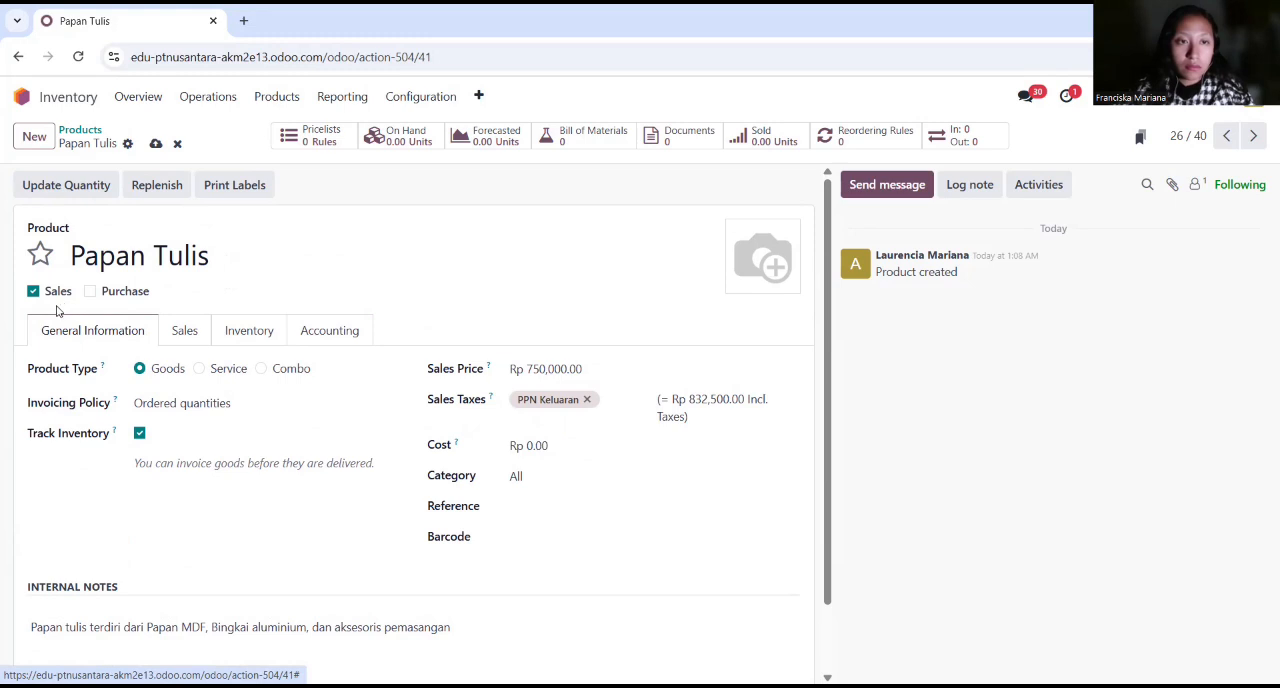
pyautogui.scroll(-1, 350, 442)
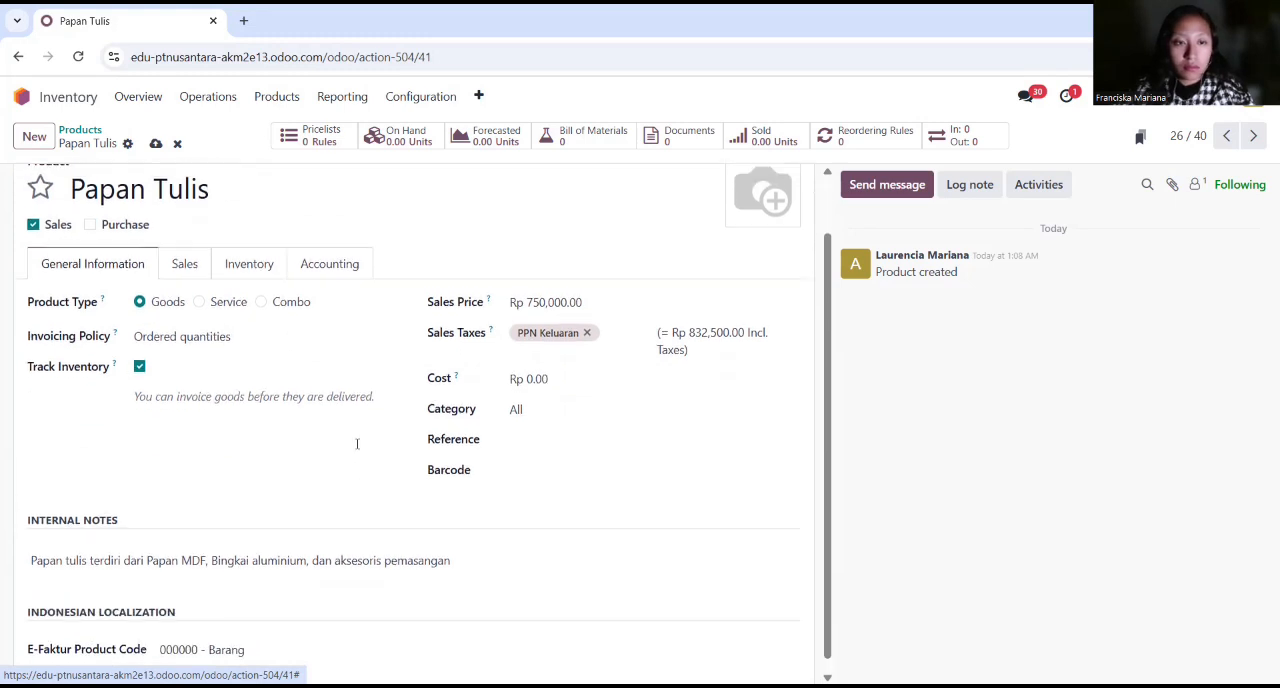
pyautogui.scroll(1, 357, 443)
# Step: Create a product named Papan MDF for purchase only, with a cost of Rp 200,000
pyautogui.click(34, 136)
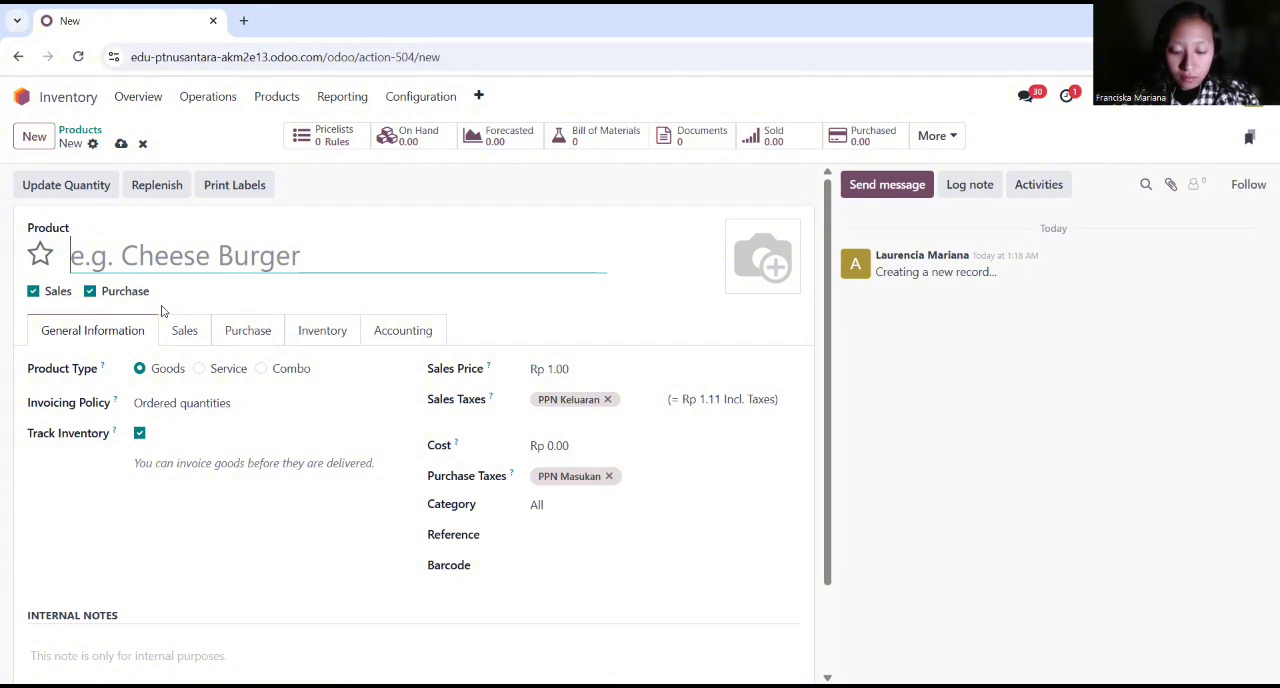
pyautogui.write('Papan MDF')
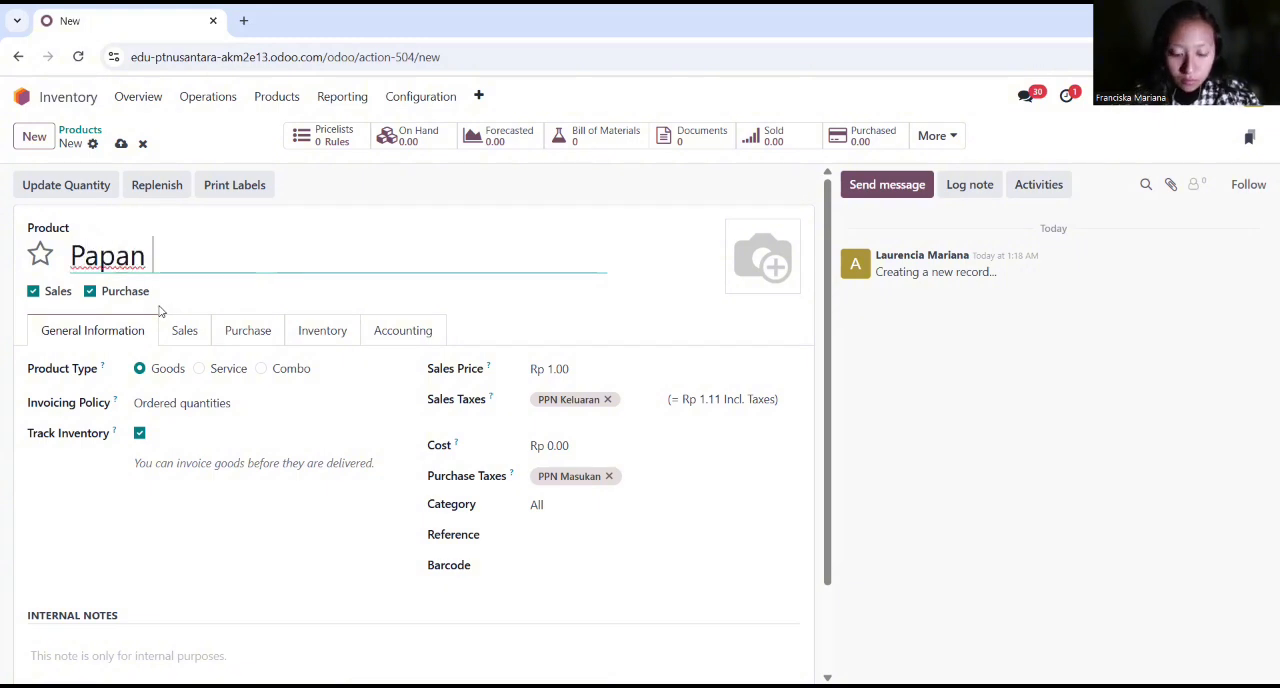
pyautogui.click(34, 292)
pyautogui.click(566, 446)
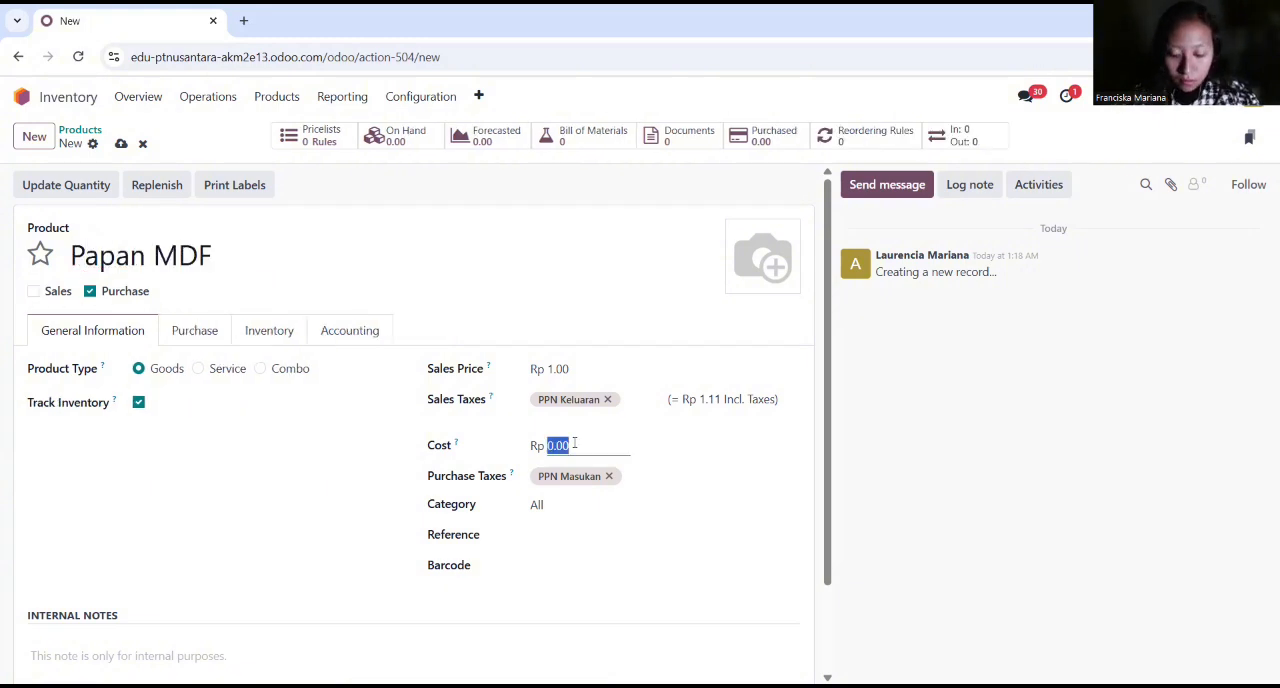
pyautogui.write('200.000.00')
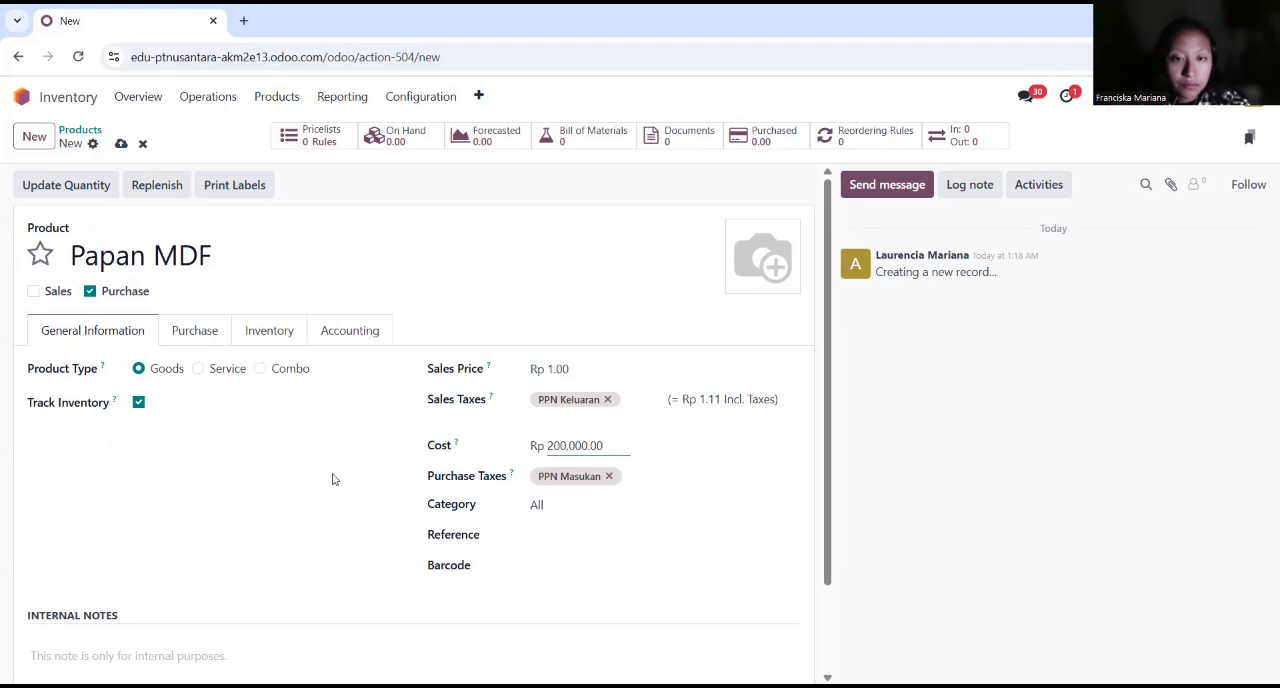
# Step: Add the two-line internal note "MDF 9mm, Lapisan Melamin" and "Uk 120 cm x 80 cm" to Papan MDF
pyautogui.scroll(-1, 332, 479)
pyautogui.click(134, 547)
pyautogui.write('MDF 9mm, Lapisan Melamin')
pyautogui.press('Return')
pyautogui.write('Uk 120 cm x 80 cm')
# Step: Check the routes of Papan MDF and choose an account matching "cost" in its accounting settings
pyautogui.click(269, 223)
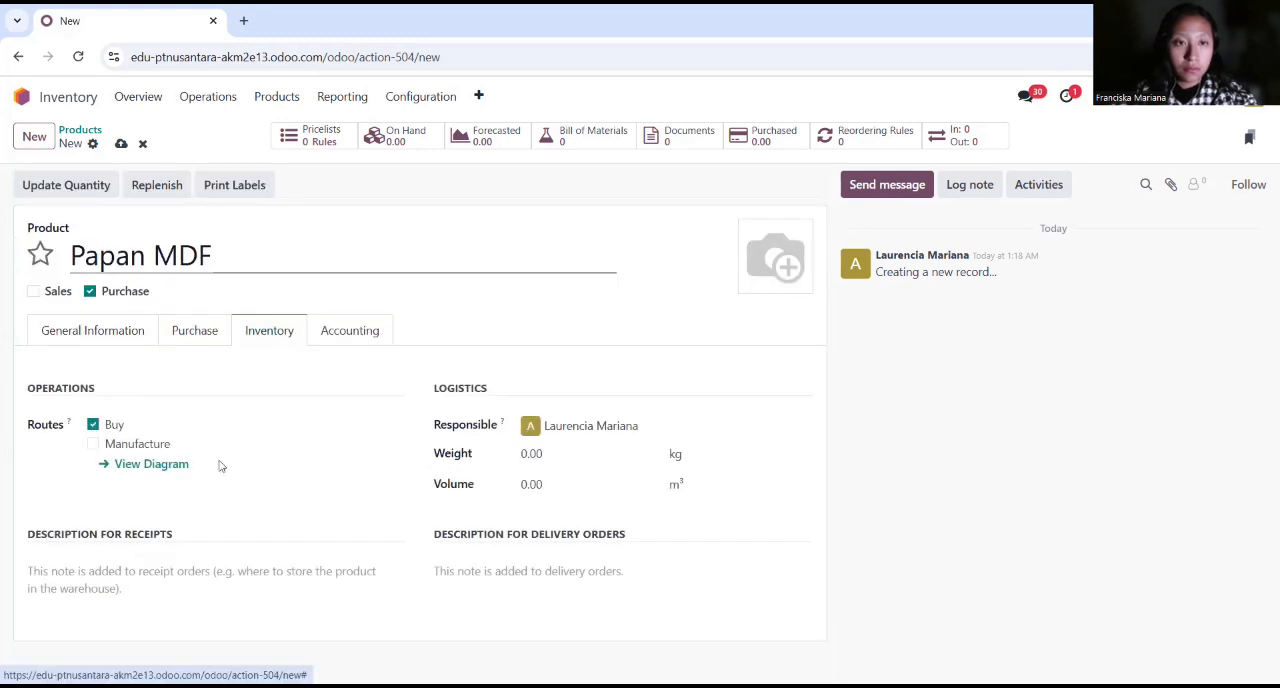
pyautogui.click(349, 331)
pyautogui.click(593, 428)
pyautogui.write('cost')
pyautogui.click(686, 455)
# Step: Create a product named Bingkai Aluminium for purchase only, with a cost of Rp 150,000
pyautogui.click(34, 137)
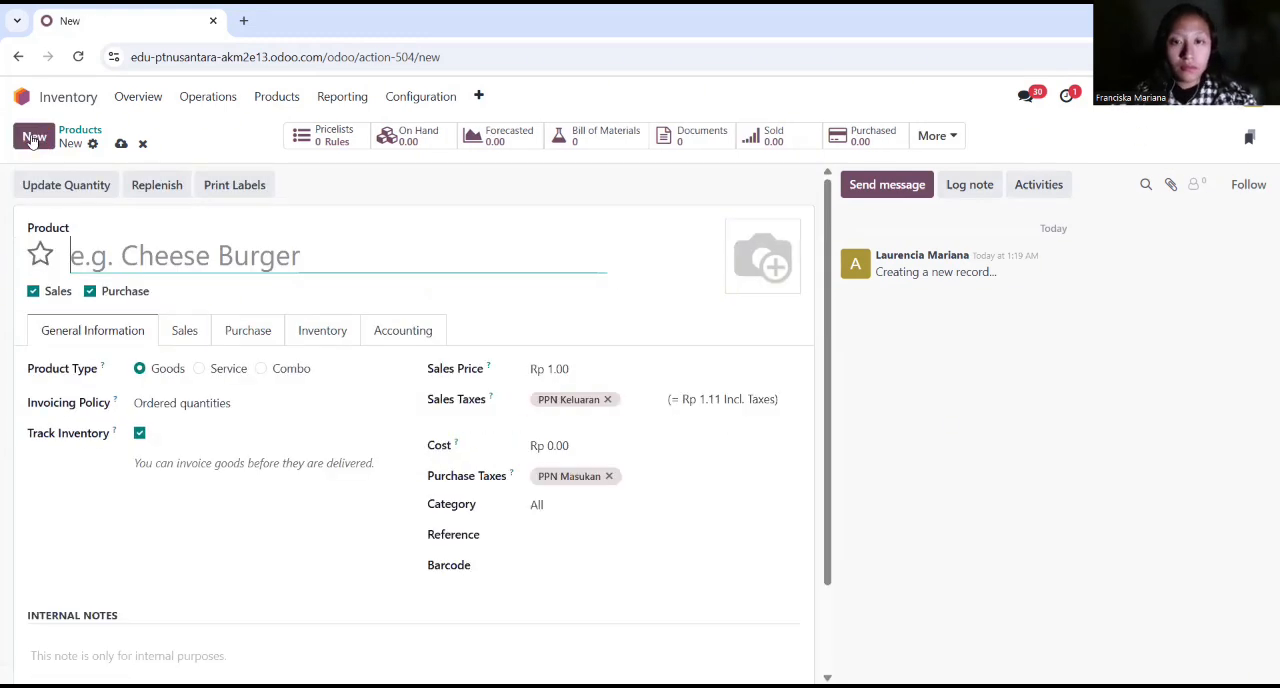
pyautogui.write('Bingkai Aluminium')
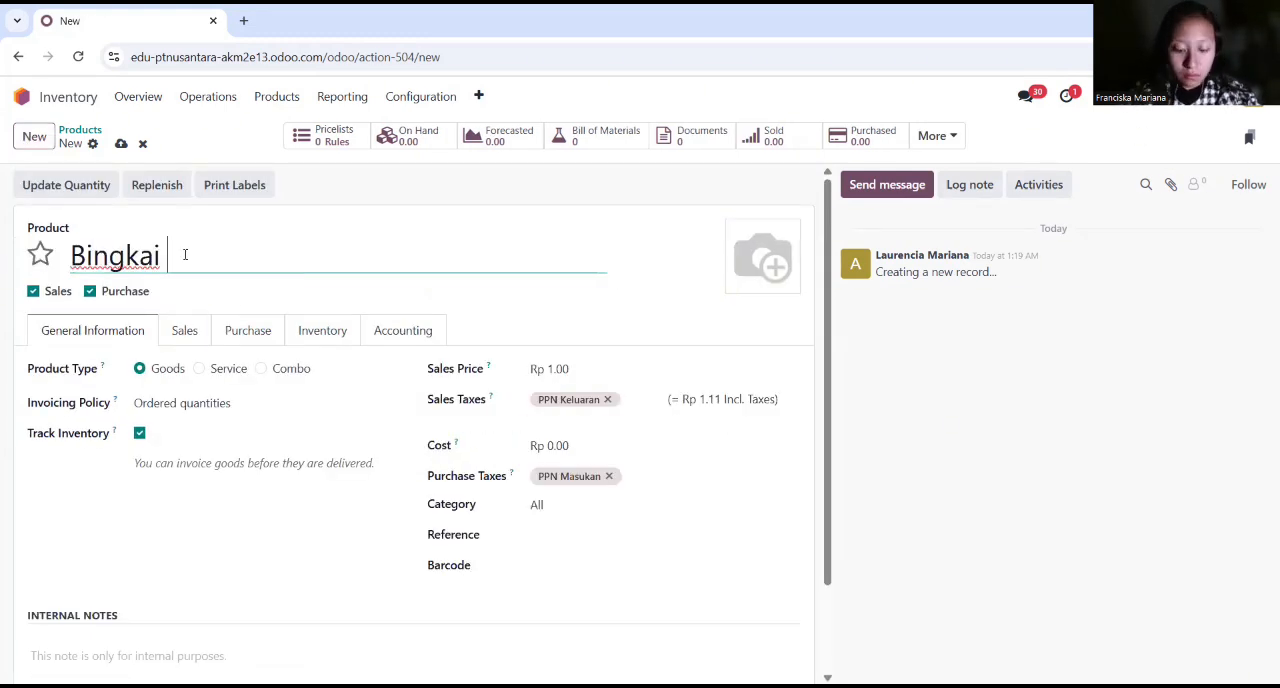
pyautogui.click(58, 291)
pyautogui.click(553, 445)
pyautogui.write('150.000.00')
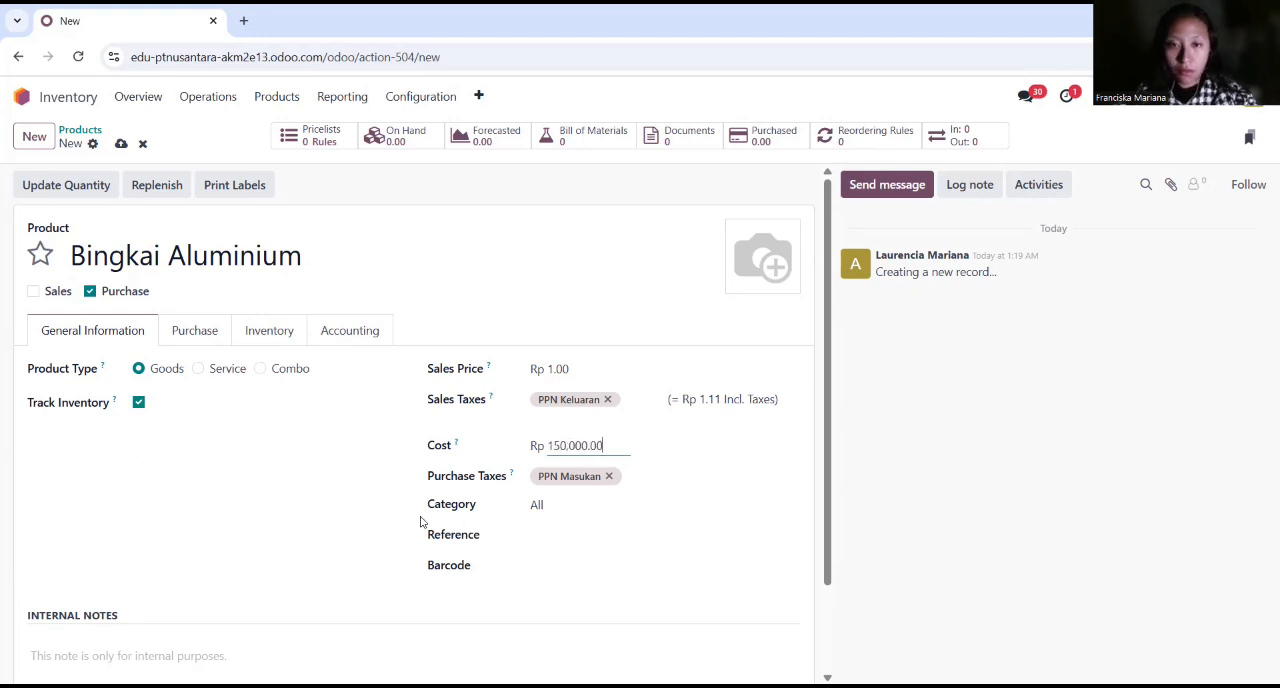
# Step: Add the internal note "Profil U Aluminium" to the Bingkai Aluminium product
pyautogui.scroll(-1, 160, 547)
pyautogui.click(160, 547)
pyautogui.write('Profil')
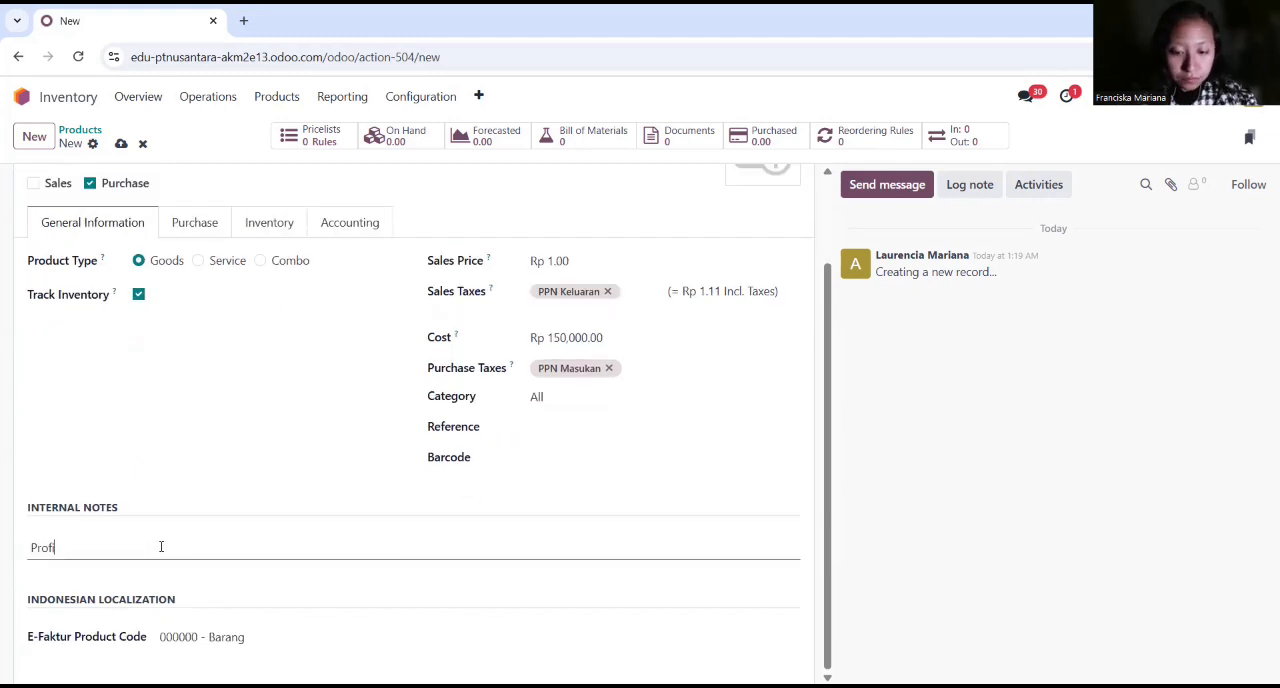
pyautogui.write(' U Aluminium')
# Step: Check the routes of Bingkai Aluminium and set its expense account to 51000010 Cost of Goods Sold
pyautogui.click(271, 224)
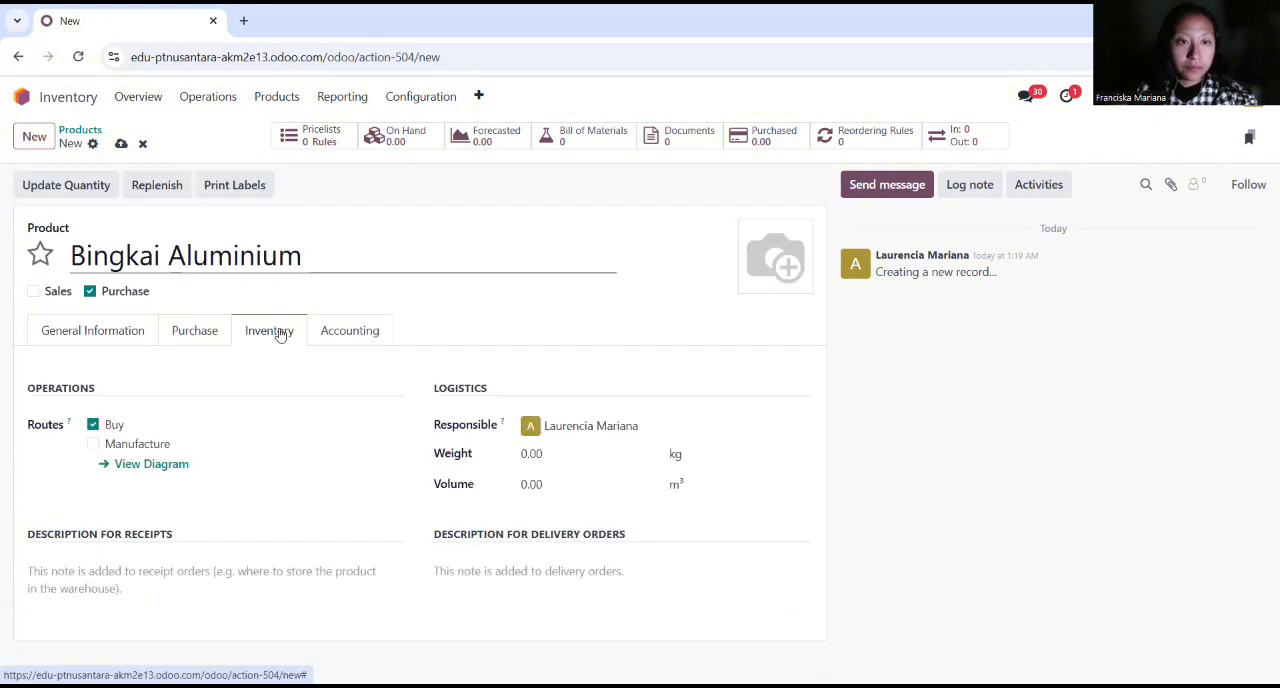
pyautogui.click(350, 330)
pyautogui.click(640, 425)
pyautogui.write('cos')
pyautogui.click(645, 456)
# Step: Create a product named Dudukan Dinding for purchase only, with a cost of Rp 50,000
pyautogui.click(37, 137)
pyautogui.write('Dudukan Dinding')
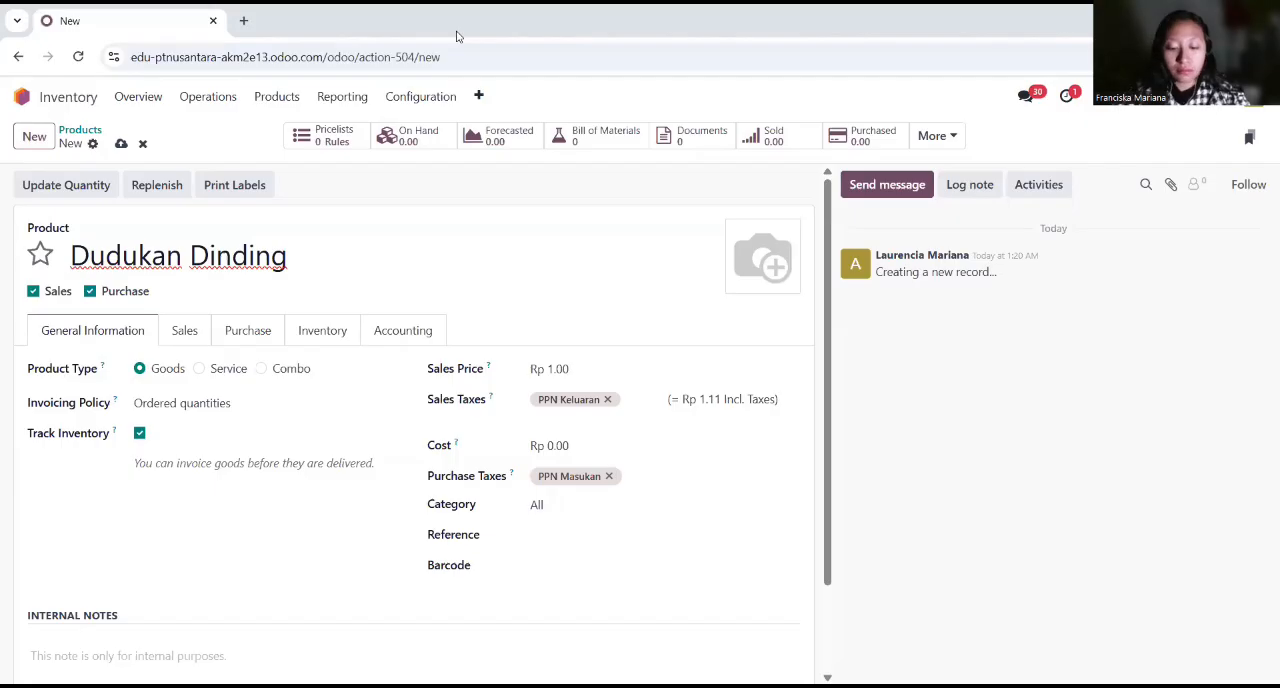
pyautogui.click(33, 291)
pyautogui.click(537, 446)
pyautogui.write('50,000')
# Step: Add the internal note "Besi siku 3cm" to Dudukan Dinding
pyautogui.scroll(-1, 409, 532)
pyautogui.click(143, 540)
pyautogui.write('Besi siku 3cm')
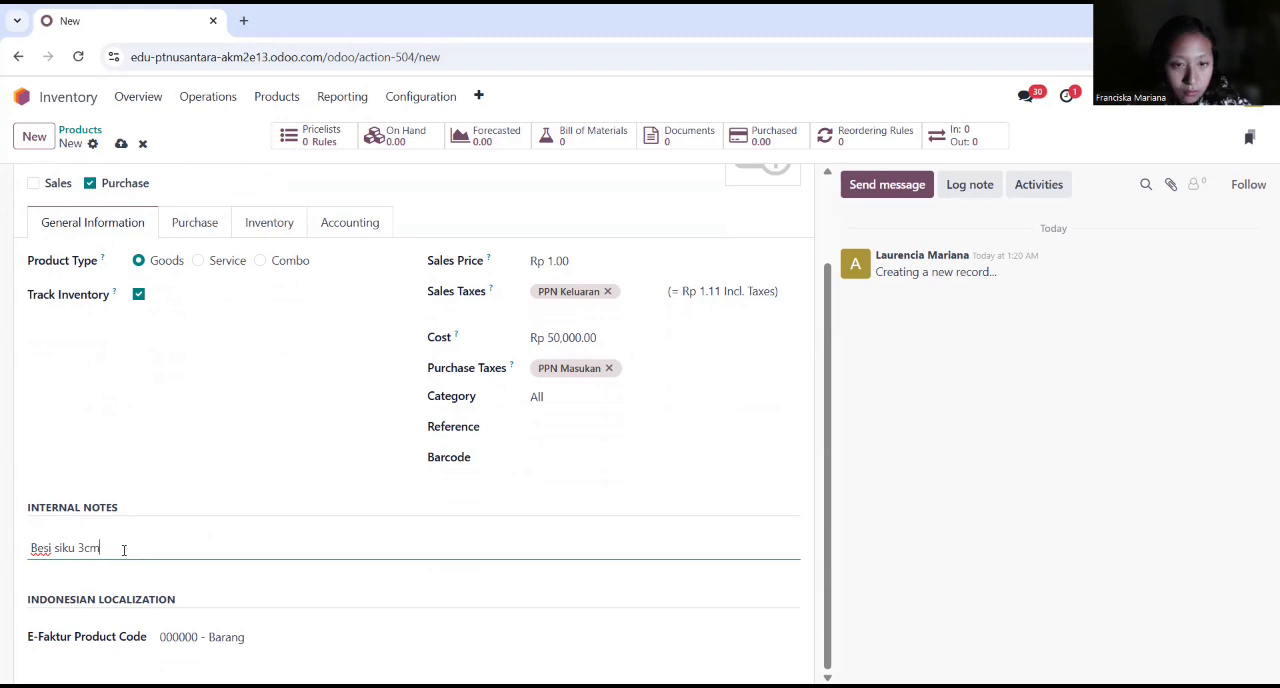
# Step: Check the routes of Dudukan Dinding and set its expense account to 51000010 Cost of Goods Sold
pyautogui.click(262, 222)
pyautogui.click(354, 338)
pyautogui.click(630, 427)
pyautogui.write('cost')
pyautogui.click(645, 455)
# Step: Create a product named Sekrup dan Fischer for purchase only, with a cost of Rp 5,000
pyautogui.click(34, 137)
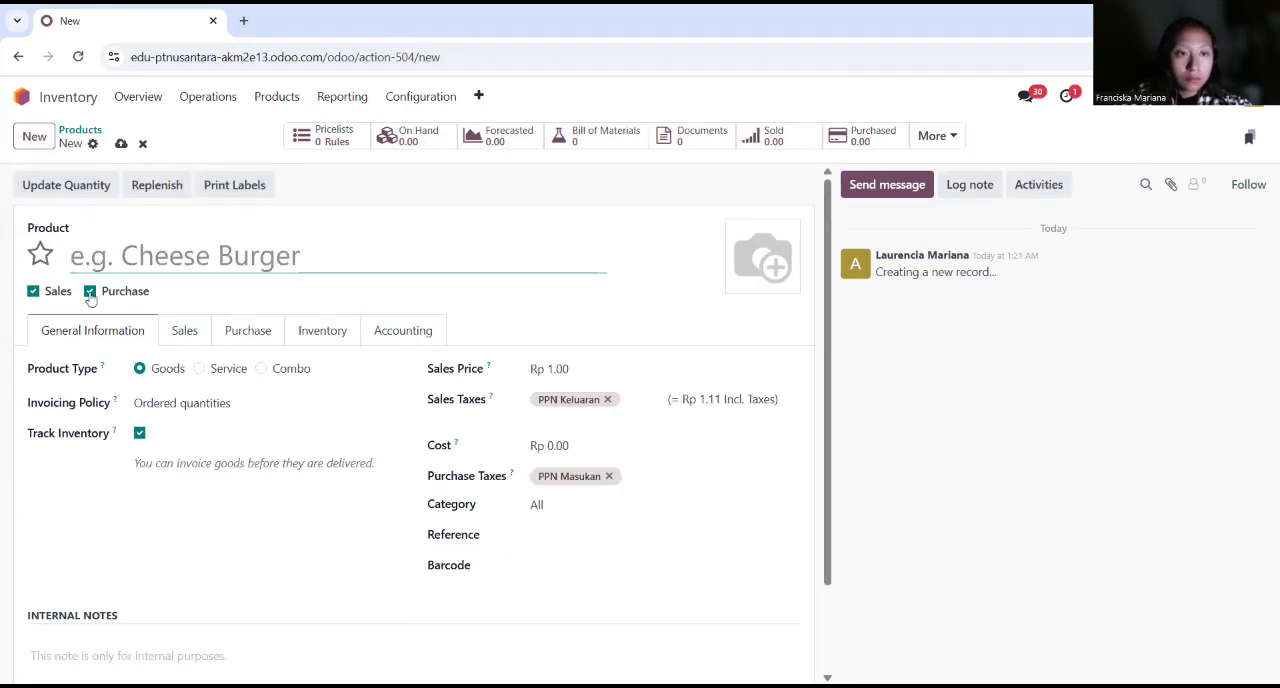
pyautogui.click(58, 291)
pyautogui.click(146, 259)
pyautogui.write('Sekrup dan Fischer')
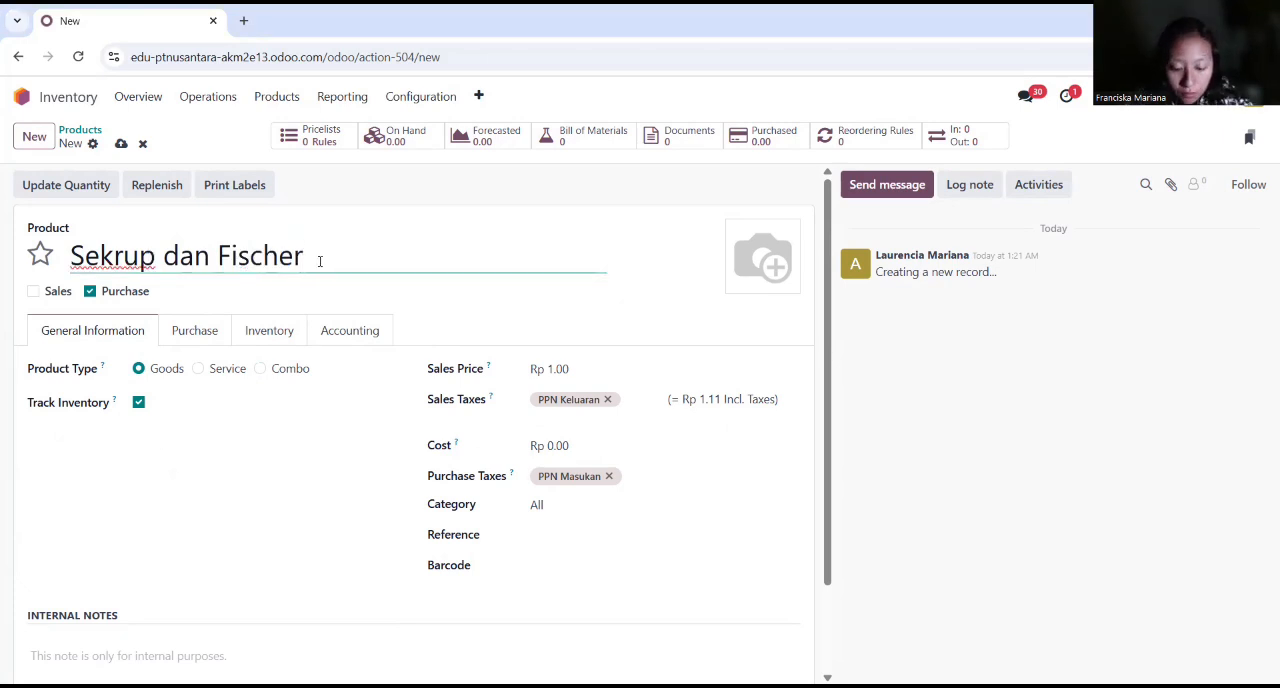
pyautogui.click(573, 441)
pyautogui.write('5000')
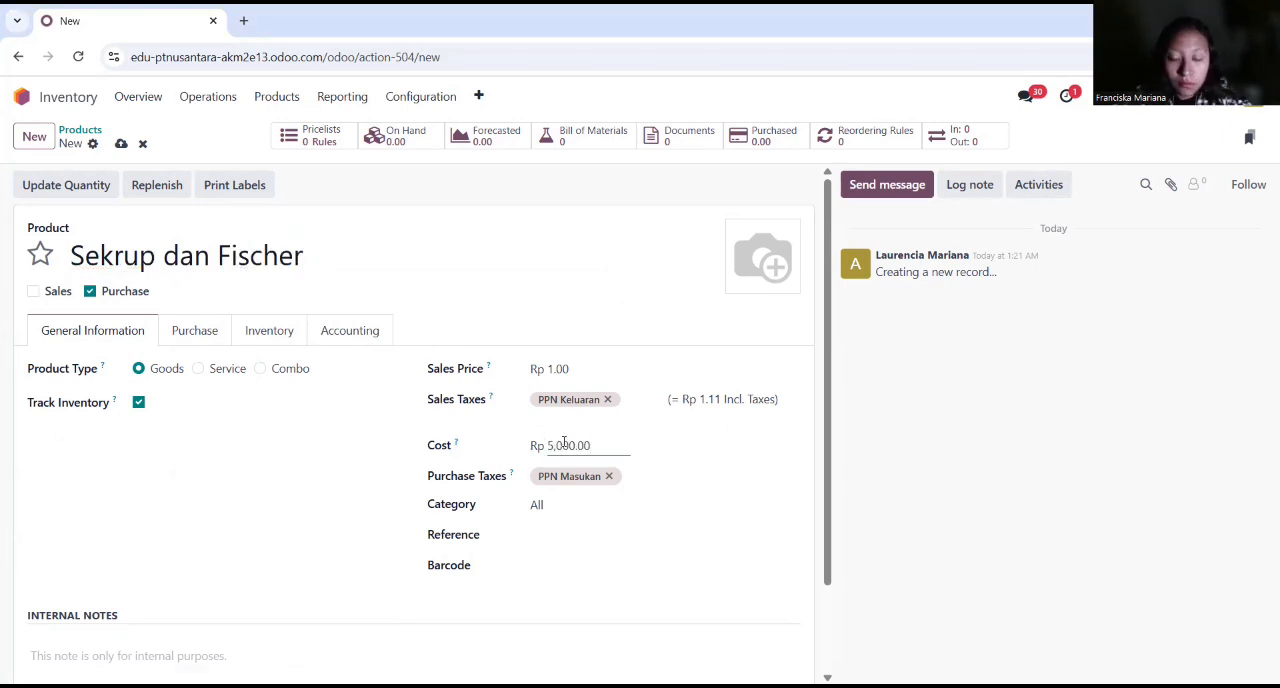
# Step: Add the internal note "Sekrup 3,5 cm + Fischer" to Sekrup dan Fischer
pyautogui.scroll(-1, 229, 536)
pyautogui.click(229, 536)
pyautogui.write('Sekrup 3,5')
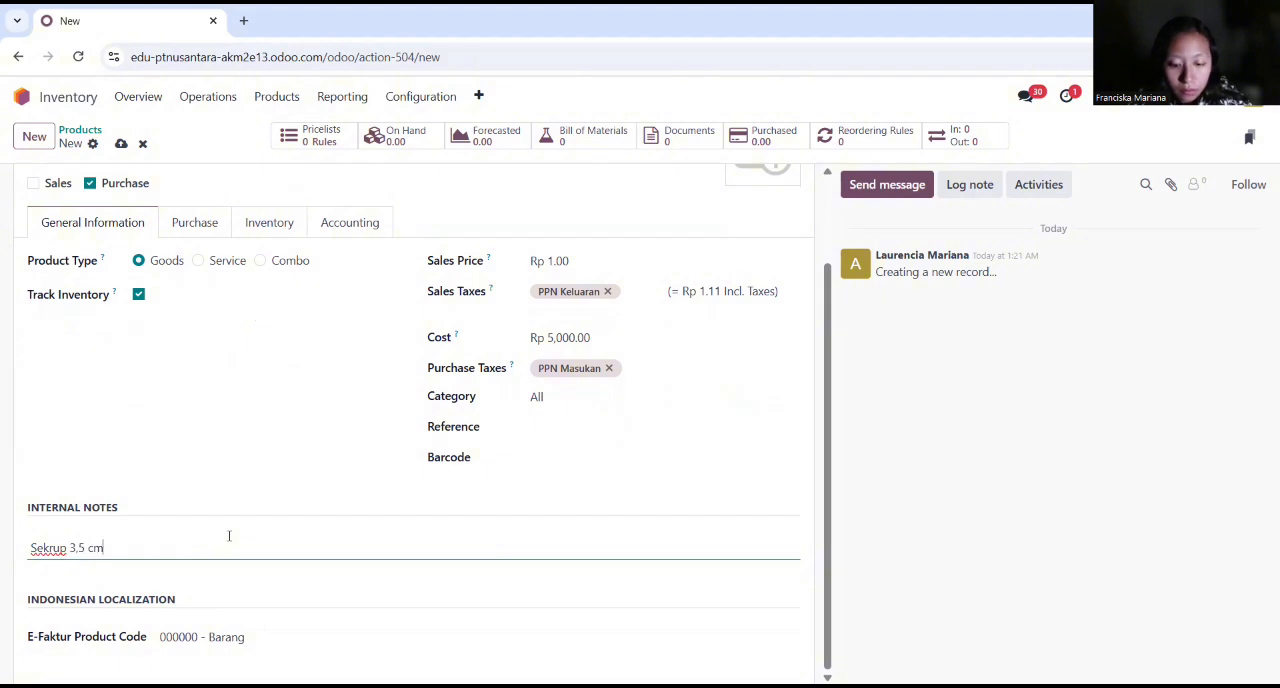
pyautogui.write(' cm + Fischer')
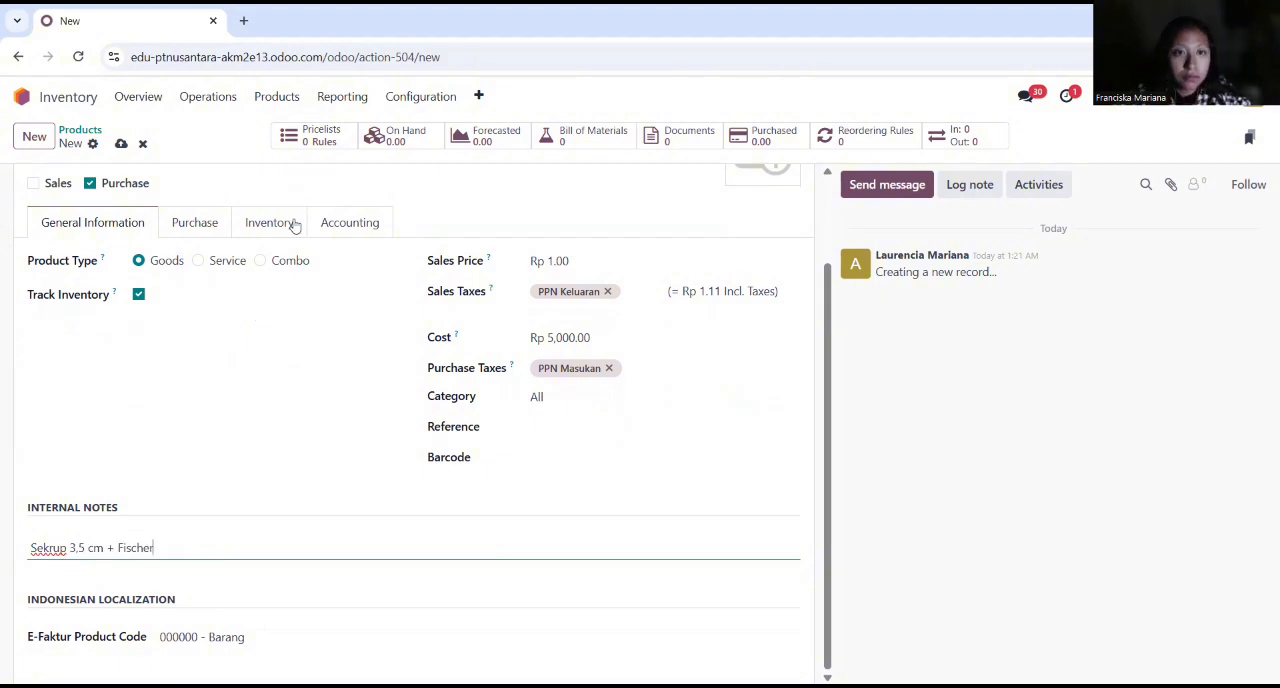
# Step: Set the expense account of Sekrup dan Fischer to 51000010 Cost of Goods Sold and return to the product list
pyautogui.click(348, 222)
pyautogui.click(578, 425)
pyautogui.press('Return')
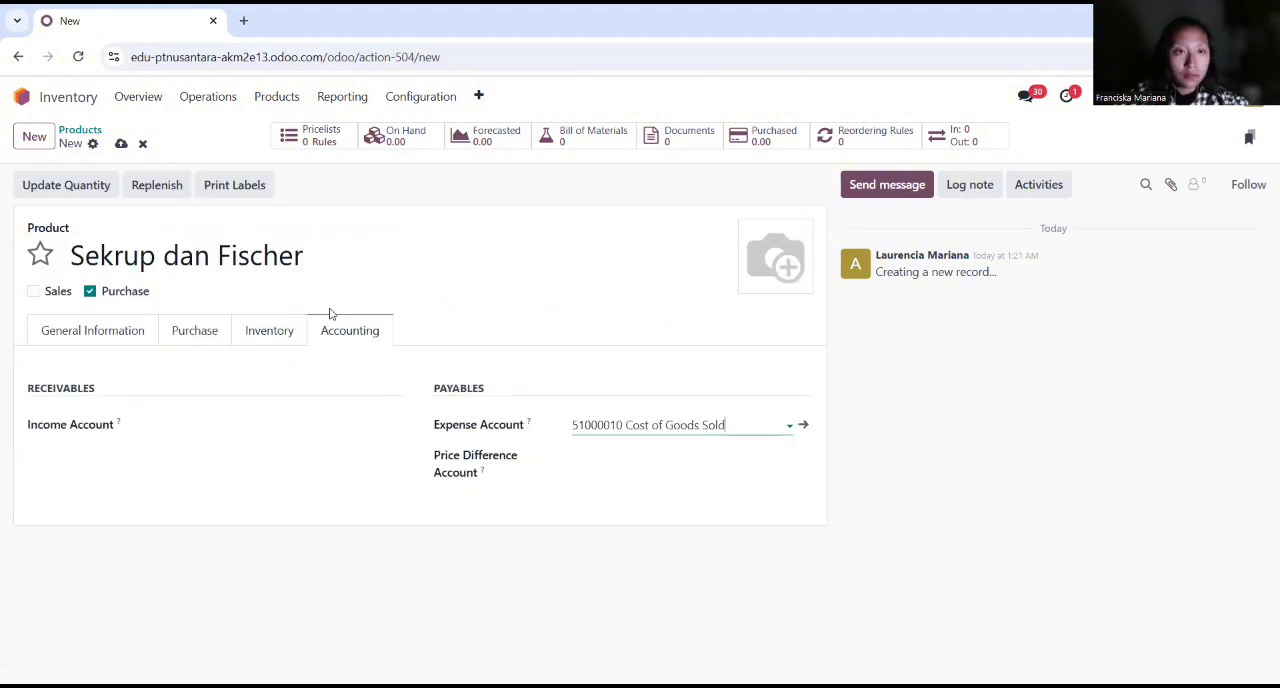
pyautogui.click(84, 135)
# Step: Switch to Manufacturing and start a new bill of materials for the product Papan Tulis
pyautogui.click(21, 97)
pyautogui.click(697, 413)
pyautogui.click(244, 97)
pyautogui.click(270, 158)
pyautogui.click(34, 136)
pyautogui.write('Papan Tulis')
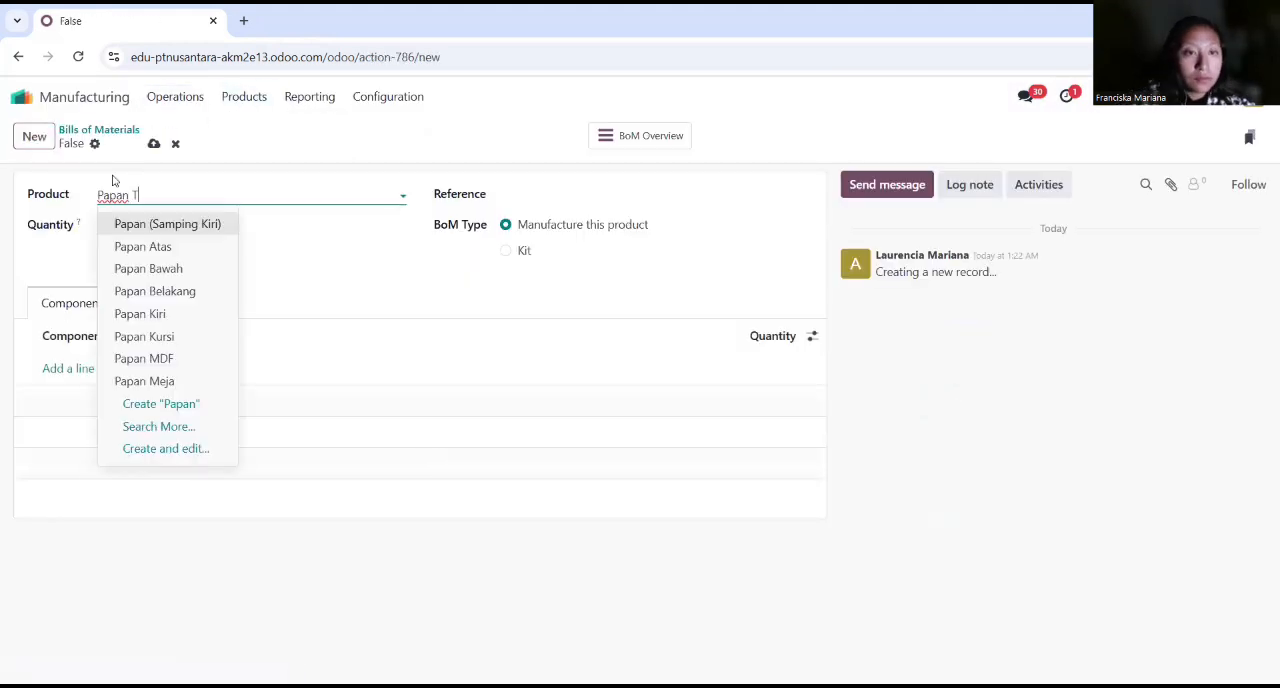
pyautogui.click(150, 223)
# Step: Add Papan MDF and Bingkai Aluminium as components of the Papan Tulis bill of materials
pyautogui.click(68, 368)
pyautogui.write('Papan')
pyautogui.click(94, 400)
pyautogui.click(94, 400)
pyautogui.write('Bingkai')
pyautogui.click(106, 429)
# Step: Add the components Dudukan Dinding with quantity 2 and Sekrup dan Fischer with quantity 4 to the bill of materials
pyautogui.click(70, 436)
pyautogui.write('D')
pyautogui.click(129, 457)
pyautogui.click(785, 437)
pyautogui.write('2')
pyautogui.click(86, 469)
pyautogui.write('Sek')
pyautogui.click(90, 502)
pyautogui.click(780, 469)
pyautogui.write('4')
pyautogui.press('Return')
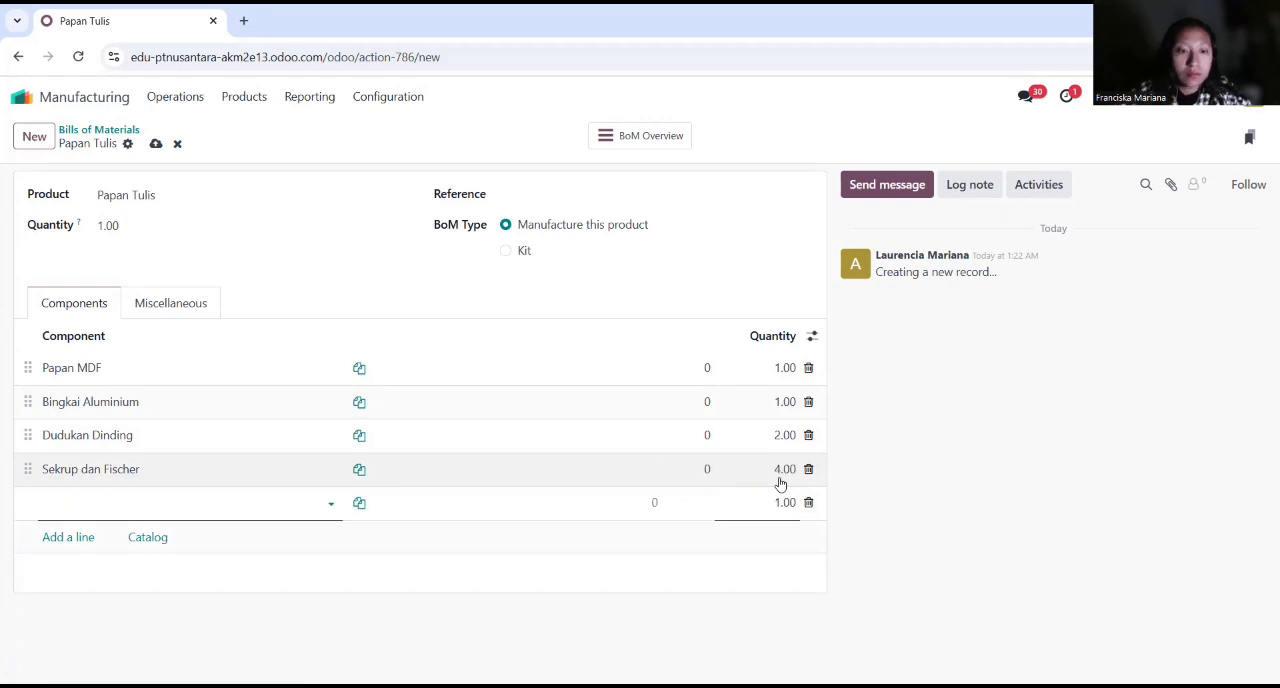
# Step: Create a manufacturing order for Papan Tulis and confirm it
pyautogui.click(174, 102)
pyautogui.click(219, 134)
pyautogui.click(36, 142)
pyautogui.write('Papan')
pyautogui.click(270, 314)
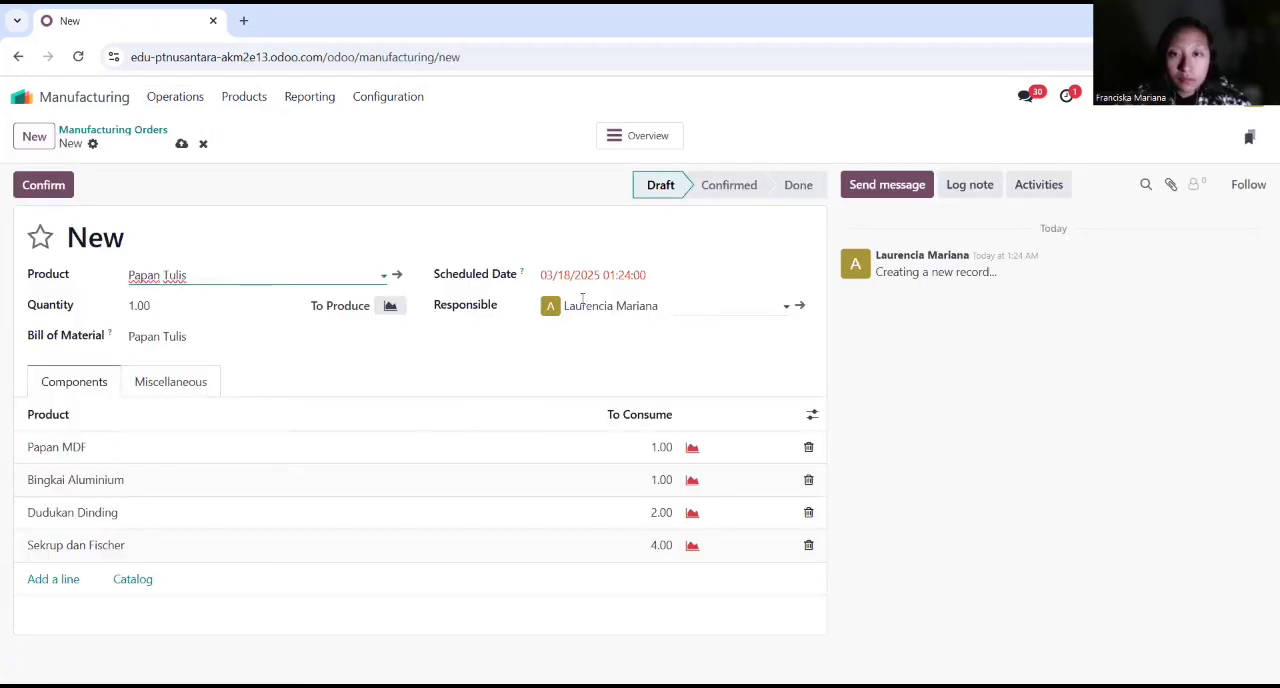
pyautogui.click(43, 184)
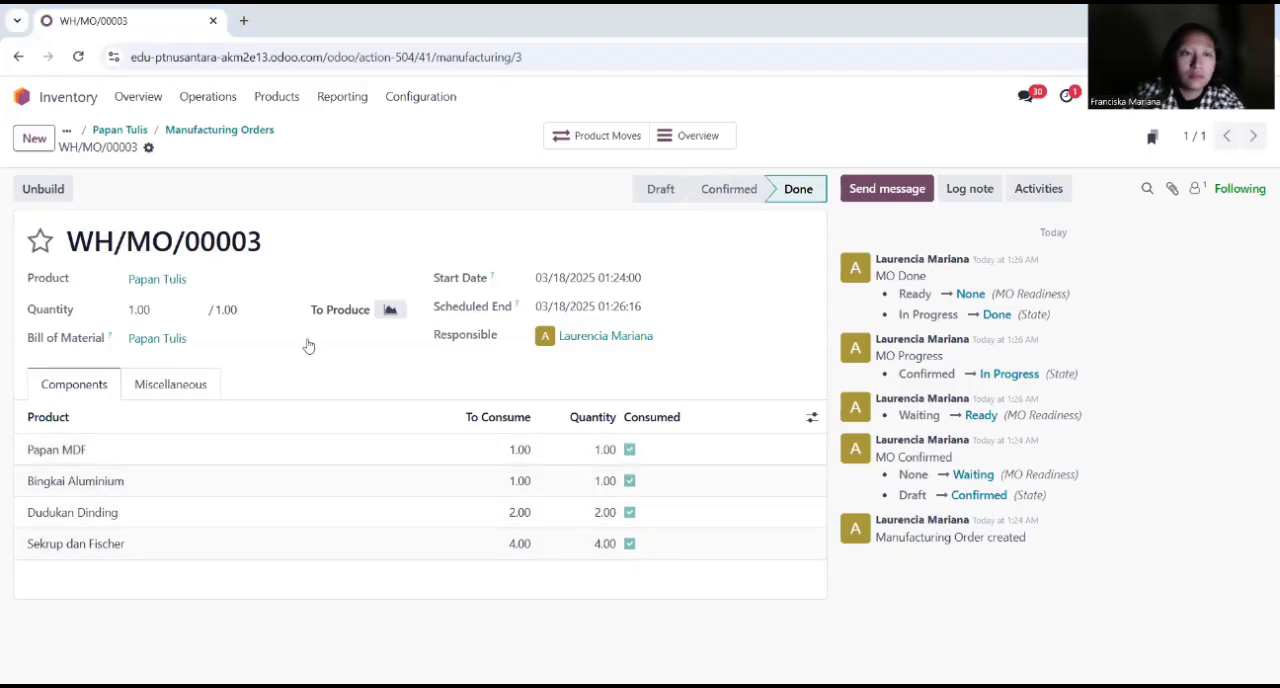
# Step: Return to the product list and review the price, cost and notes of the product Set Dipan dan Nakas
pyautogui.click(66, 131)
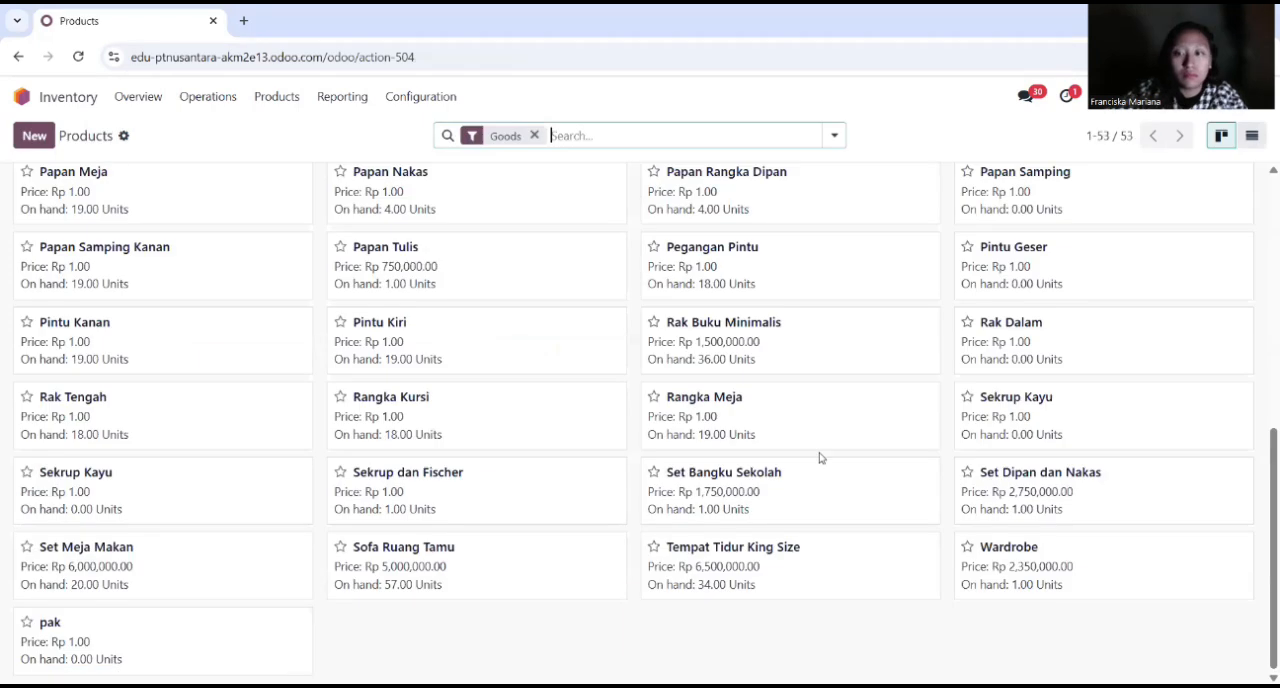
pyautogui.click(1036, 476)
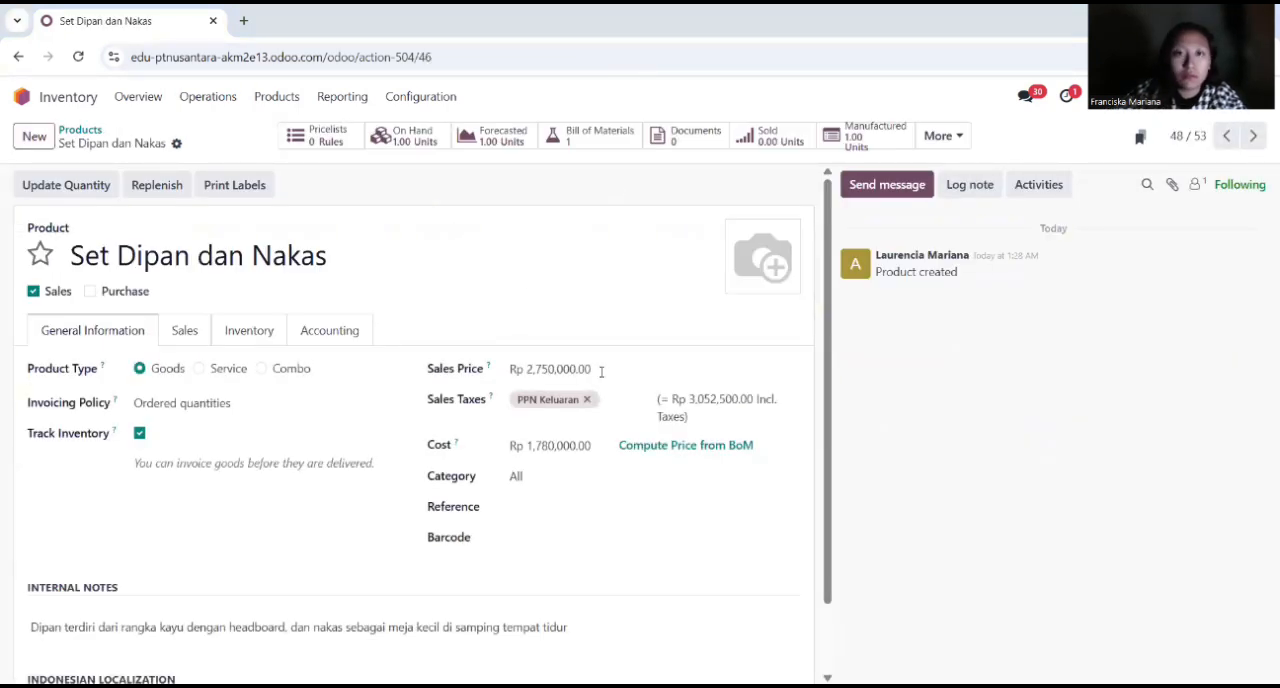
pyautogui.scroll(-1, 300, 420)
pyautogui.scroll(1, 317, 408)
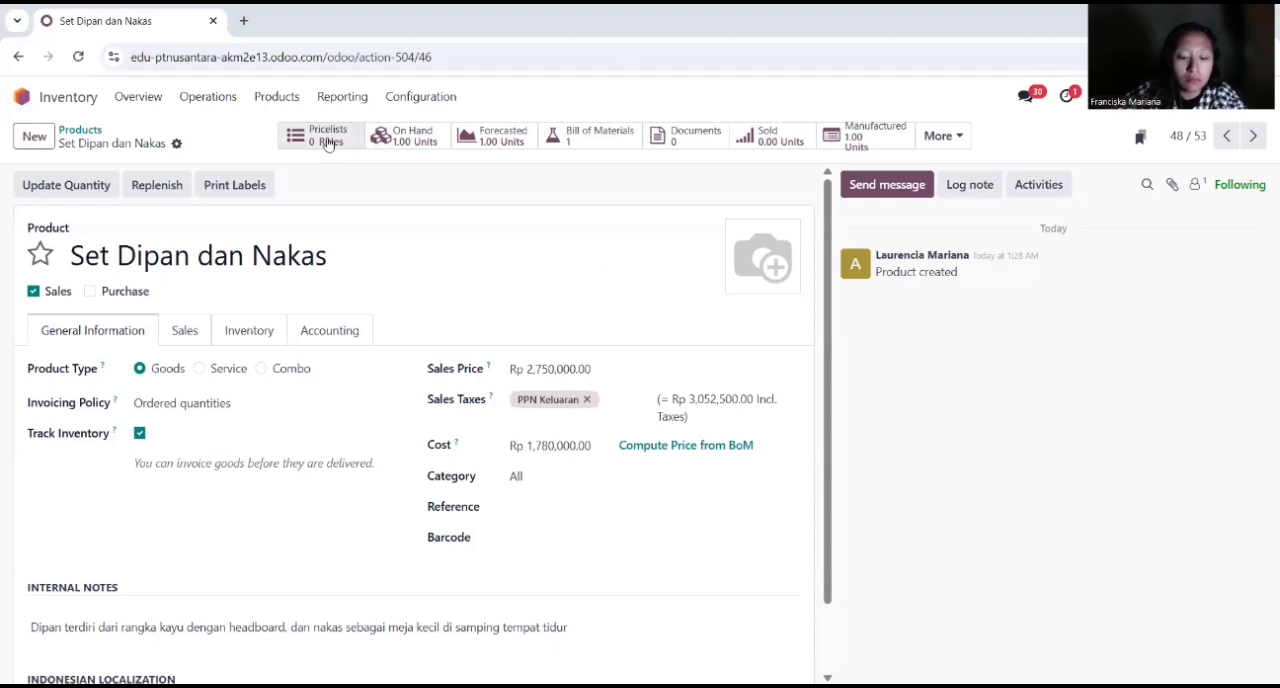
# Step: Create a product named Set Dipan dan Nakas that is not purchasable, with a sales price of Rp 2,750,000
pyautogui.click(80, 130)
pyautogui.click(34, 135)
pyautogui.write('Set Dipan dan Nakas')
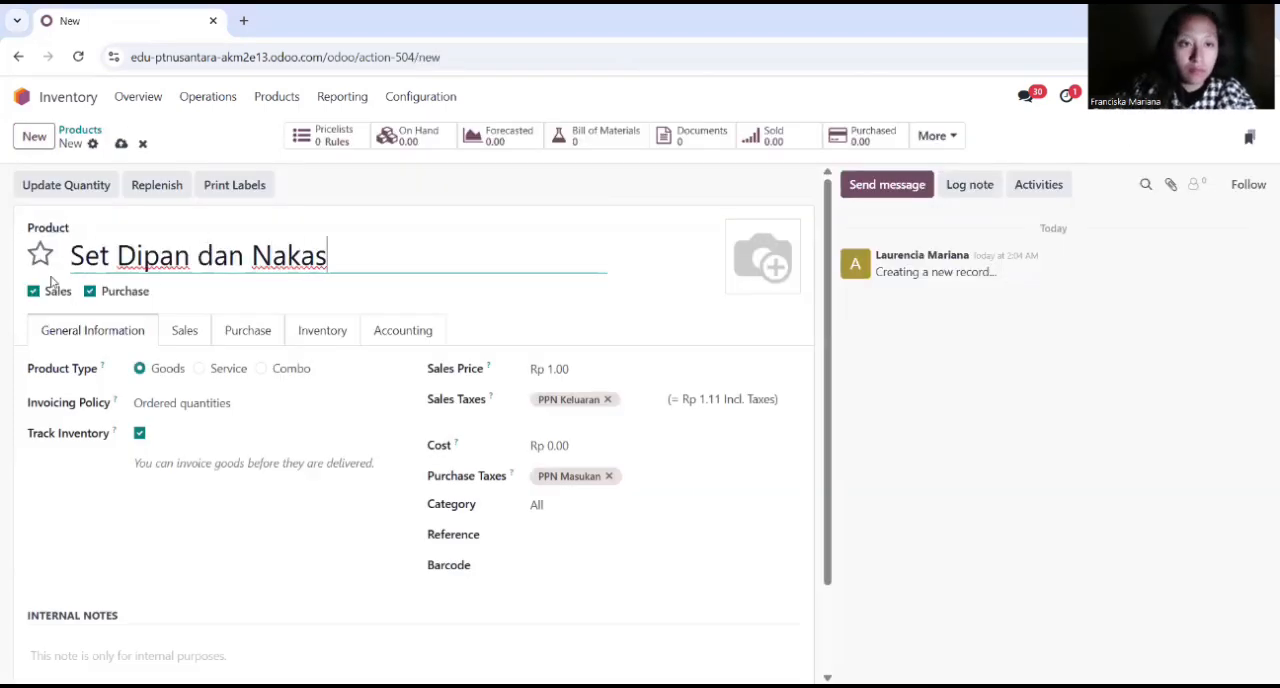
pyautogui.click(90, 291)
pyautogui.click(556, 370)
pyautogui.write('2,750,')
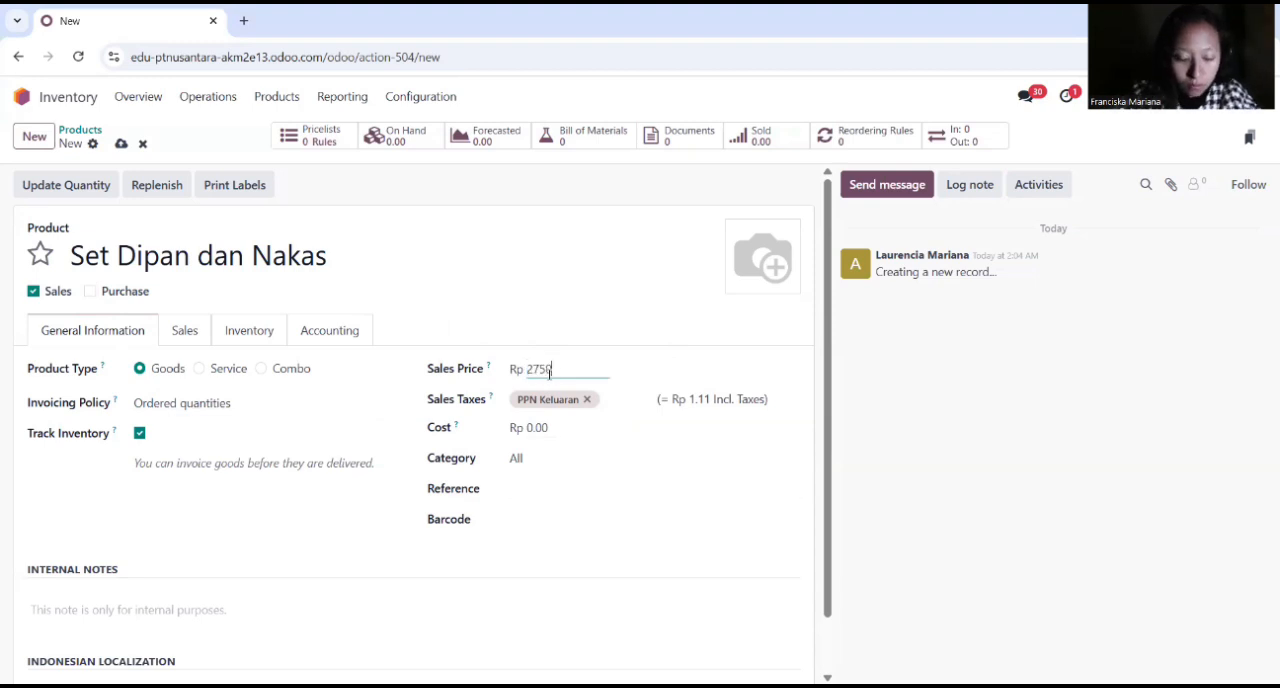
pyautogui.write('000')
pyautogui.press('Return')
# Step: Add the internal note "Dipan terdiri dari rangka kayu dengan headboard, dan nakas sebagai meja kecil di samping tempat tidur." to the new product
pyautogui.scroll(-2, 149, 514)
pyautogui.click(228, 535)
pyautogui.write('Dipan terdiri dari i')
pyautogui.write('angka kayu dengan headboard, dan nakas sebagai meja kecil di samping tempat tidur.')
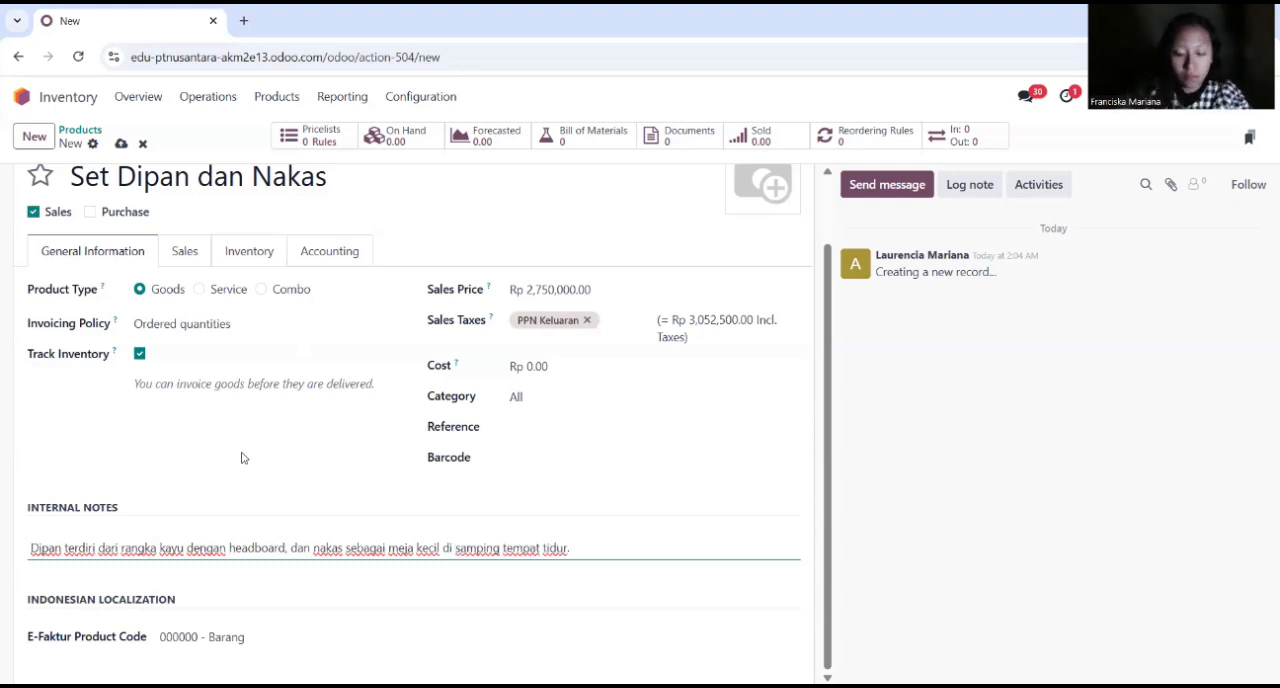
# Step: Check the routes of Set Dipan dan Nakas, set its expense account to 51000010 Cost of Goods Sold, and return to the product list
pyautogui.click(252, 252)
pyautogui.click(330, 332)
pyautogui.click(668, 426)
pyautogui.write('cost')
pyautogui.click(688, 456)
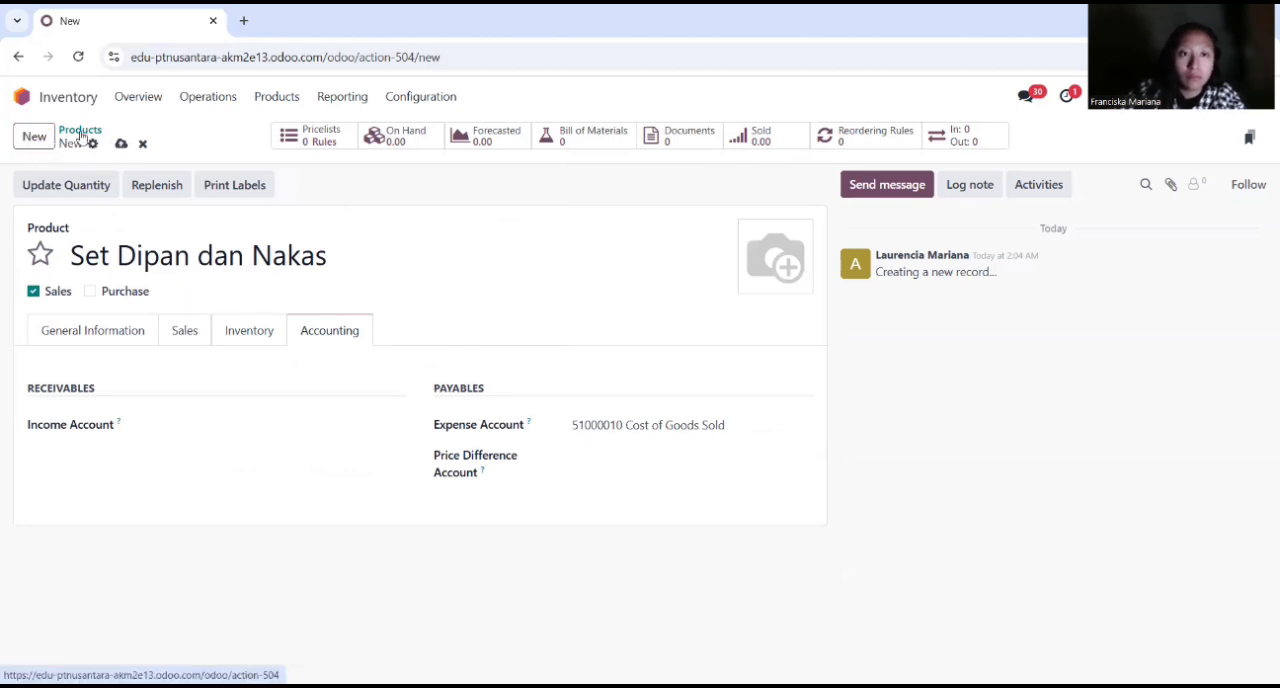
pyautogui.click(80, 130)
# Step: Open the product Papan Rangka Dipan and review its expense account, cost and internal notes
pyautogui.click(731, 186)
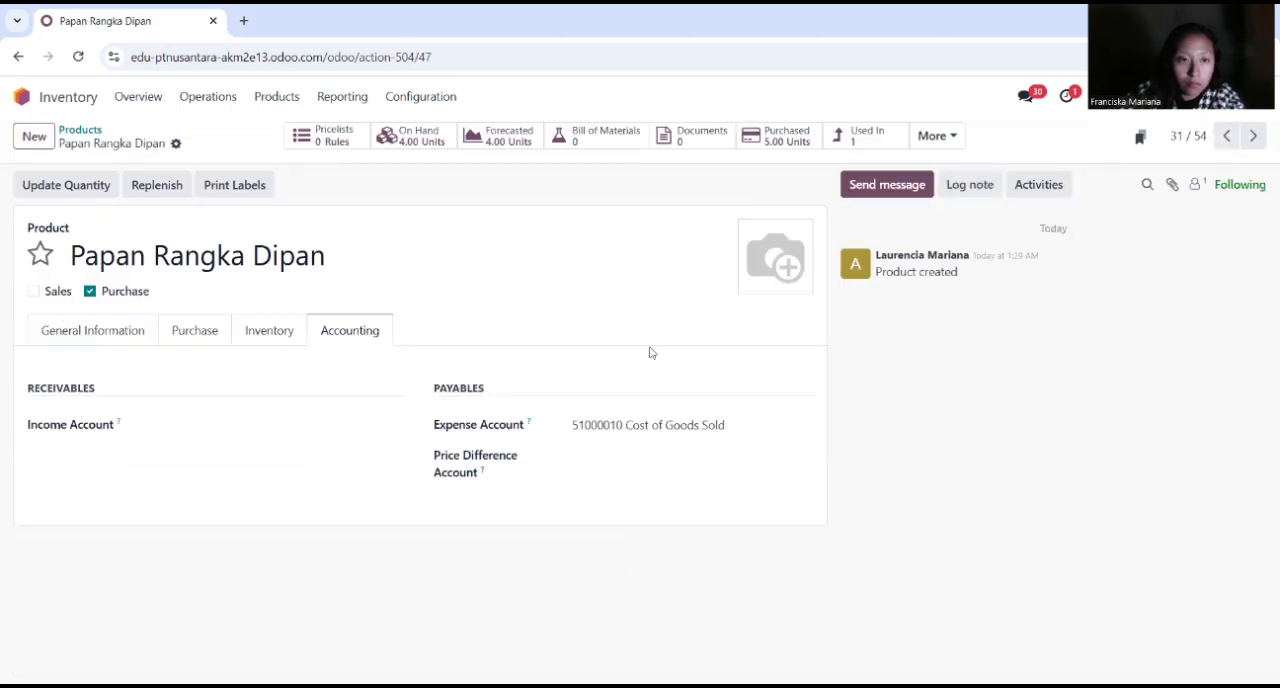
pyautogui.click(586, 447)
pyautogui.scroll(-2, 586, 447)
pyautogui.click(257, 549)
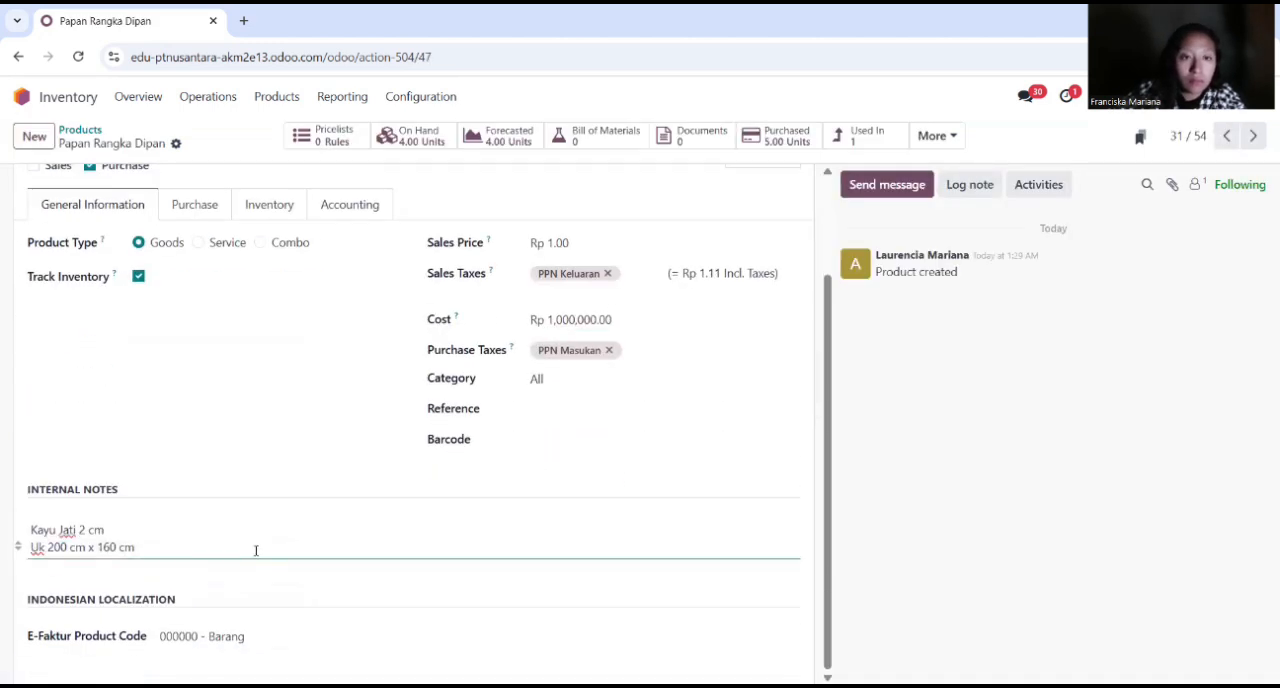
pyautogui.scroll(2, 234, 523)
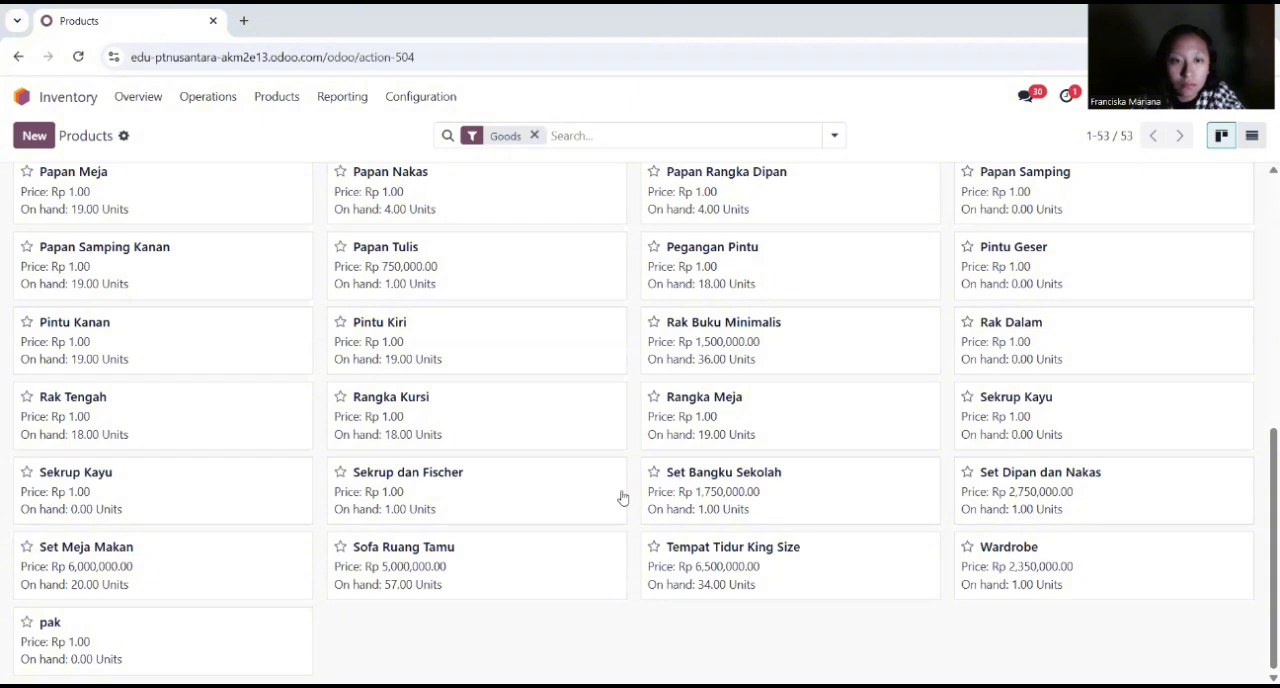
# Step: Review the cost, internal notes, routes and accounting settings of the product Headboard, then return to the product list
pyautogui.scroll(5, 621, 497)
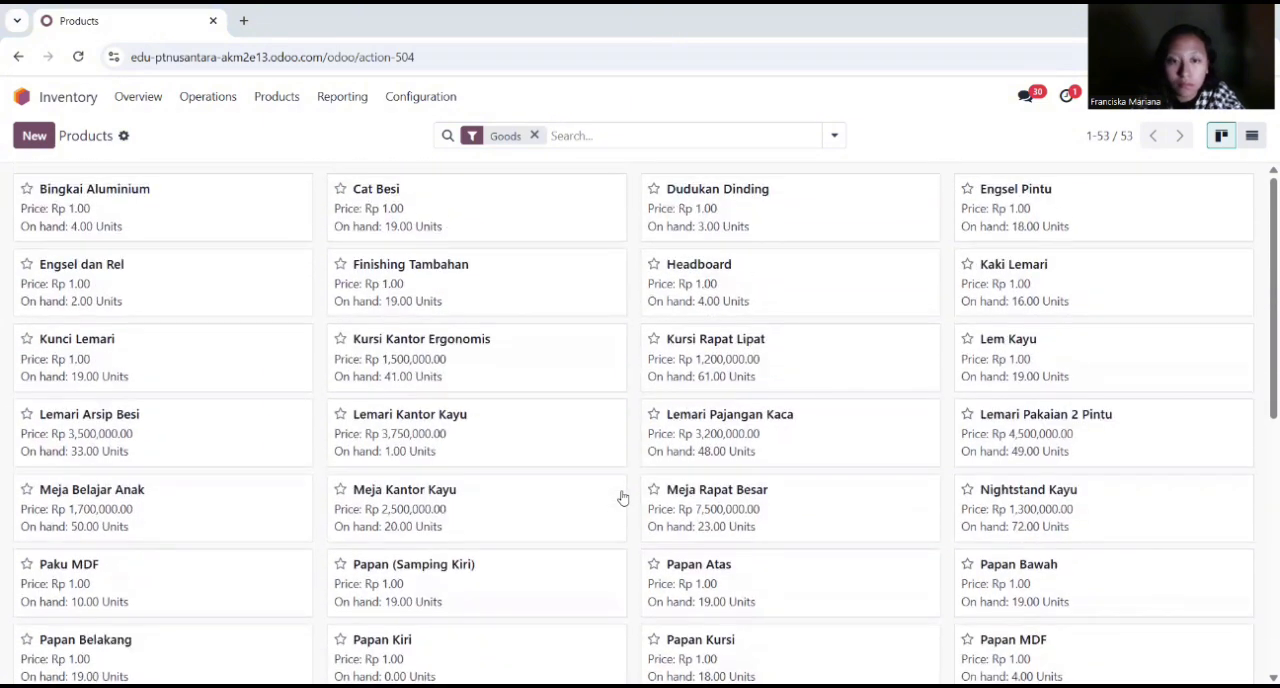
pyautogui.scroll(-2, 537, 475)
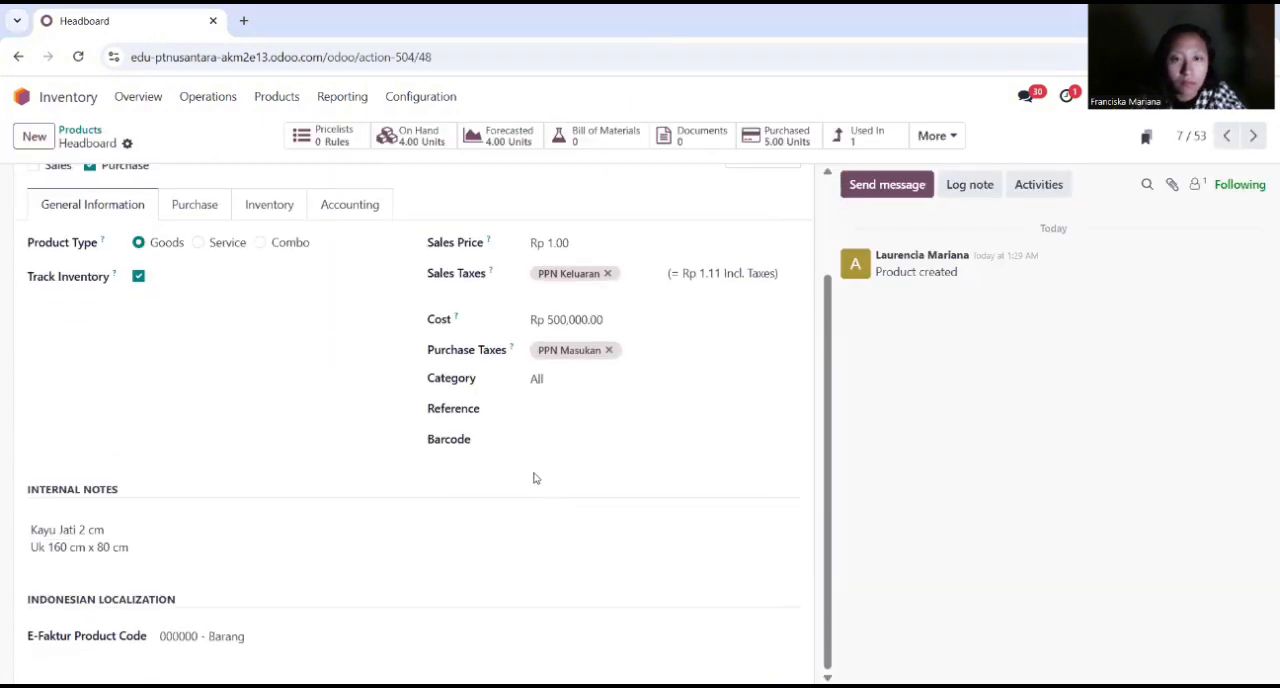
pyautogui.scroll(2, 534, 477)
pyautogui.click(270, 331)
pyautogui.click(349, 331)
pyautogui.click(82, 130)
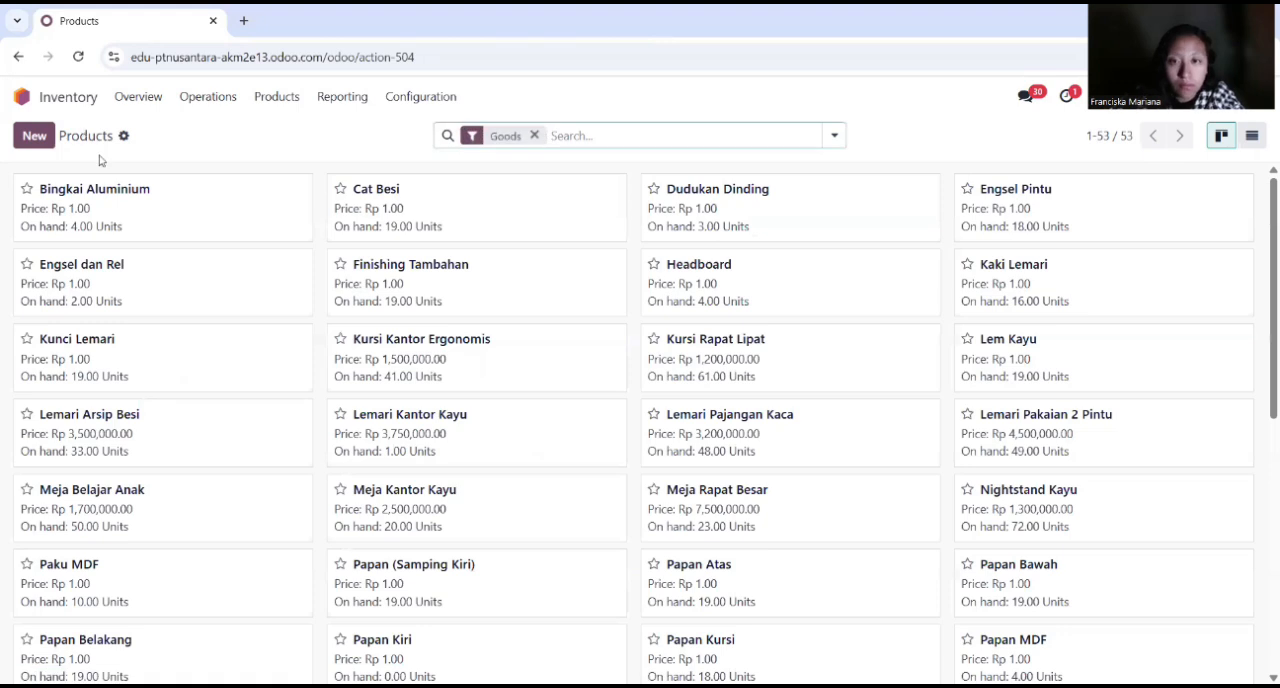
# Step: Open the product Papan Nakas and review its general information, routes and accounting settings
pyautogui.scroll(-4, 933, 363)
pyautogui.click(534, 345)
pyautogui.click(93, 331)
pyautogui.scroll(-2, 328, 457)
pyautogui.click(266, 222)
pyautogui.click(365, 333)
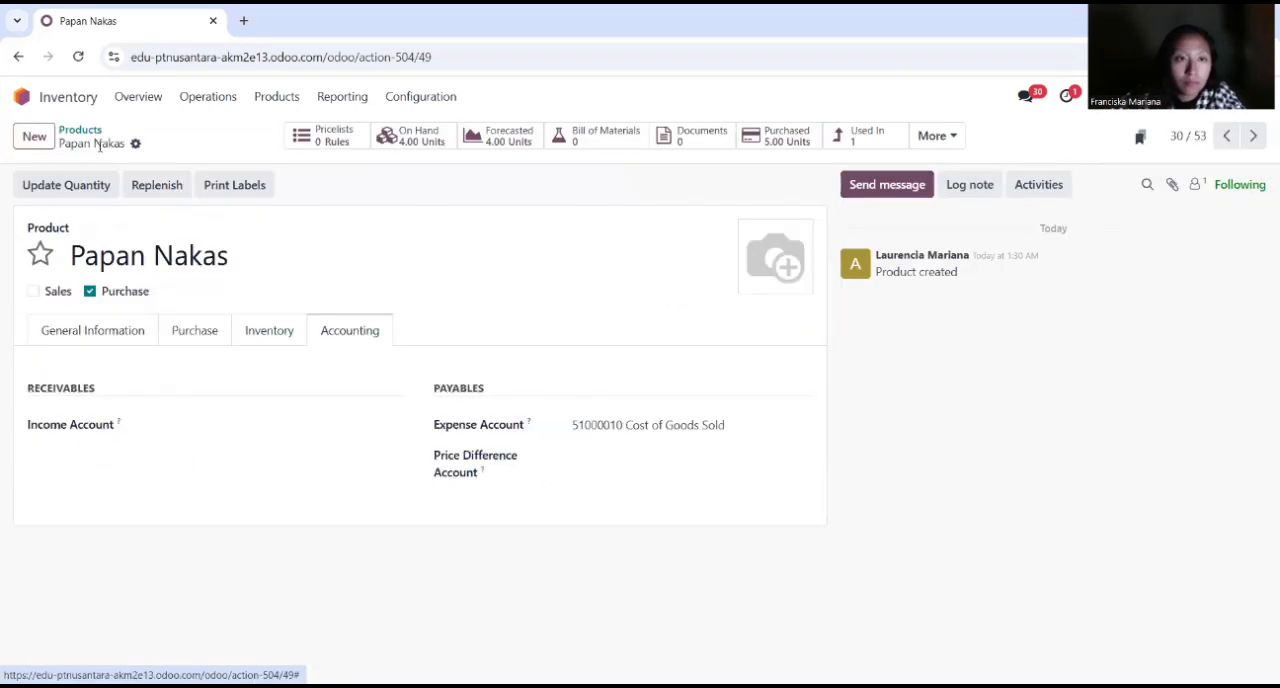
# Step: Open the product Sekrup Kayu from the product list and review its general information and accounting settings
pyautogui.click(80, 130)
pyautogui.scroll(-2, 206, 434)
pyautogui.click(150, 515)
pyautogui.click(140, 328)
pyautogui.scroll(-1, 256, 599)
pyautogui.click(355, 323)
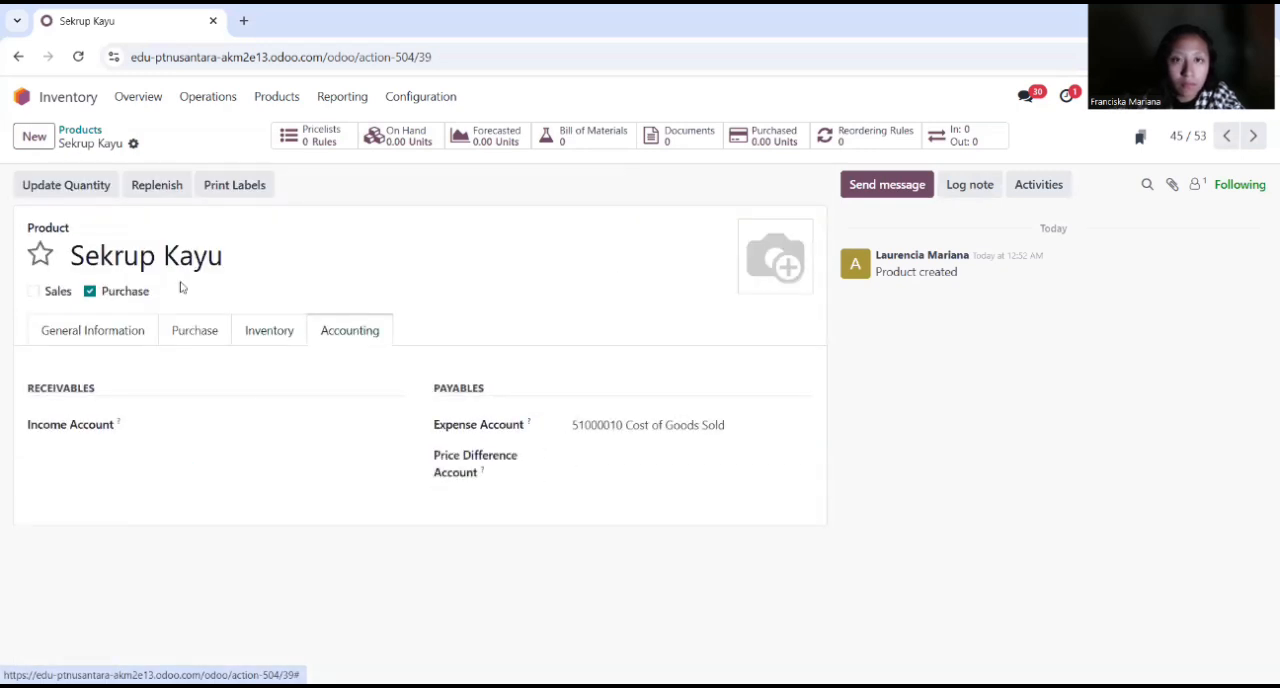
# Step: Switch to Manufacturing and review the components in the bill of materials of Set Dipan dan Nakas
pyautogui.click(74, 100)
pyautogui.click(705, 418)
pyautogui.click(244, 97)
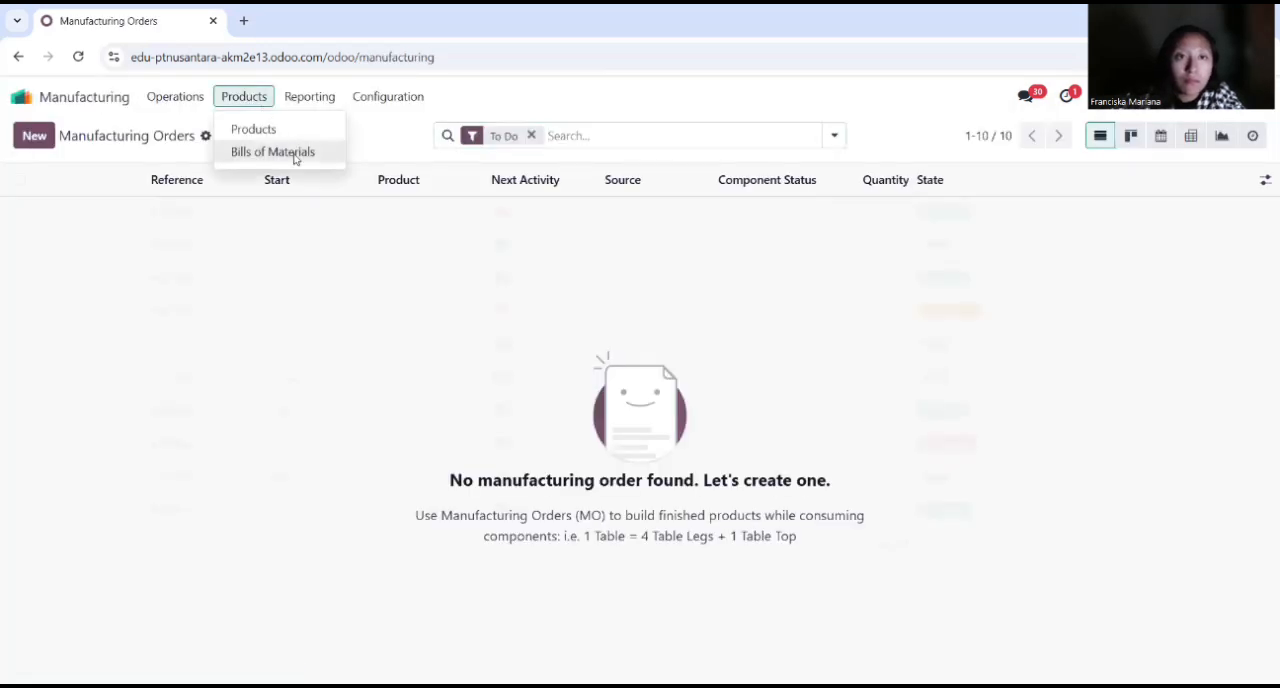
pyautogui.click(285, 153)
pyautogui.click(143, 313)
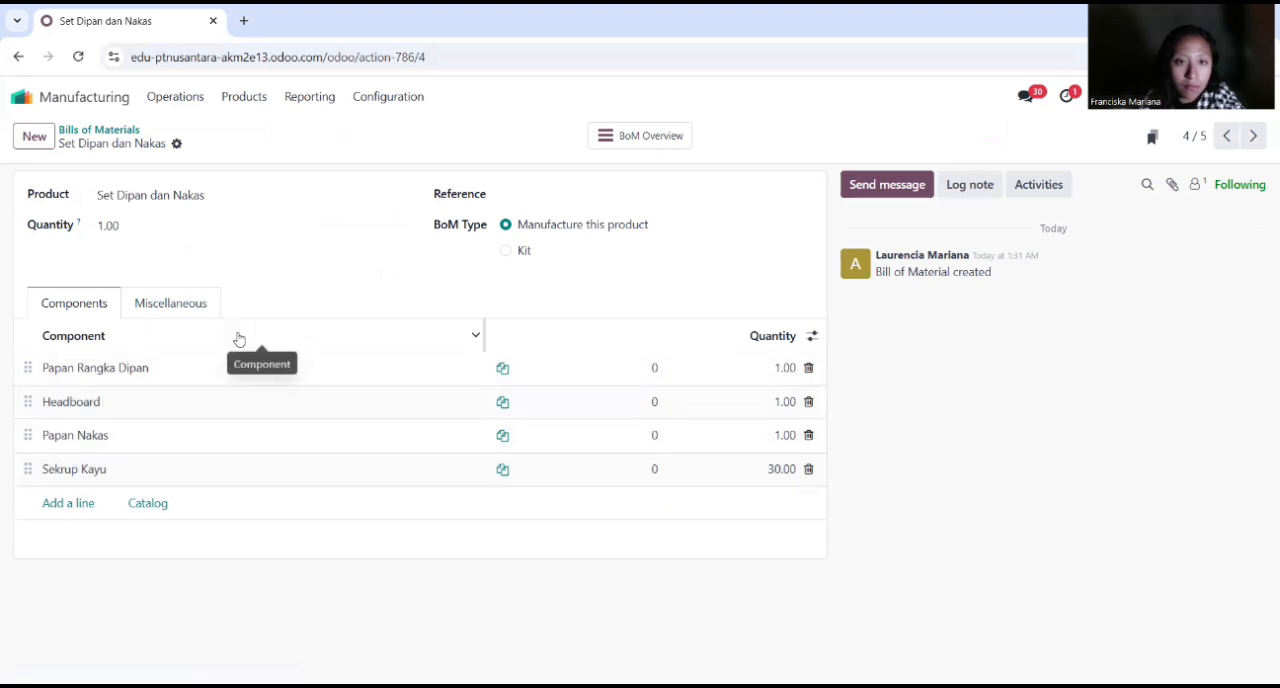
# Step: Switch to Inventory and open the manufacturing order linked to the product Set Dipan dan Nakas
pyautogui.click(93, 103)
pyautogui.click(565, 415)
pyautogui.click(277, 97)
pyautogui.click(299, 136)
pyautogui.scroll(-6, 955, 543)
pyautogui.click(1010, 490)
pyautogui.click(862, 143)
pyautogui.click(320, 211)
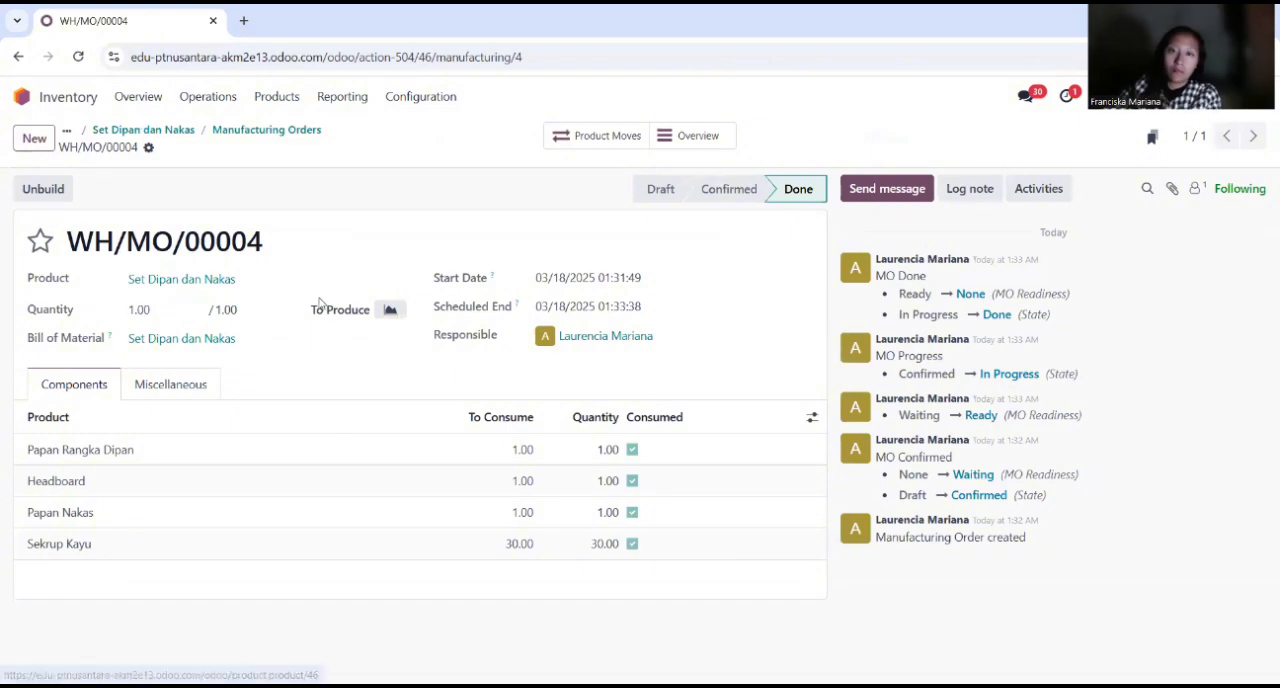
# Step: Open the product Wardrobe from the product list and check its routes and accounting settings
pyautogui.click(84, 104)
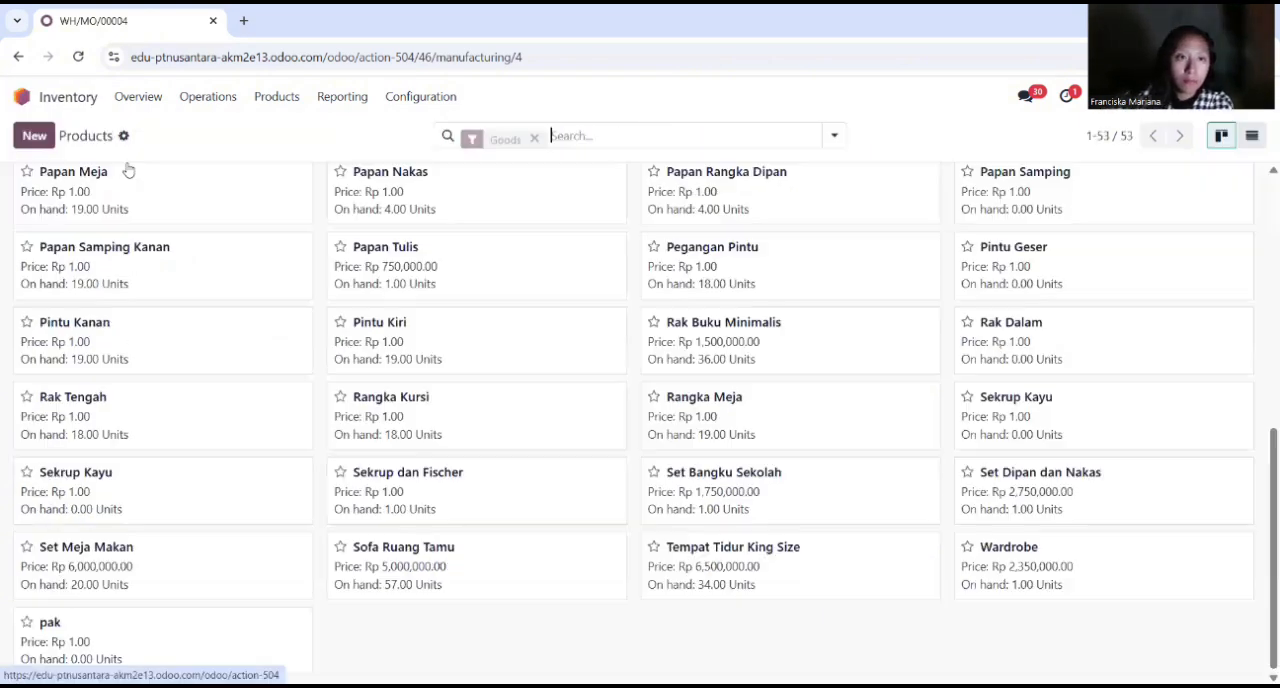
pyautogui.click(1000, 558)
pyautogui.click(240, 260)
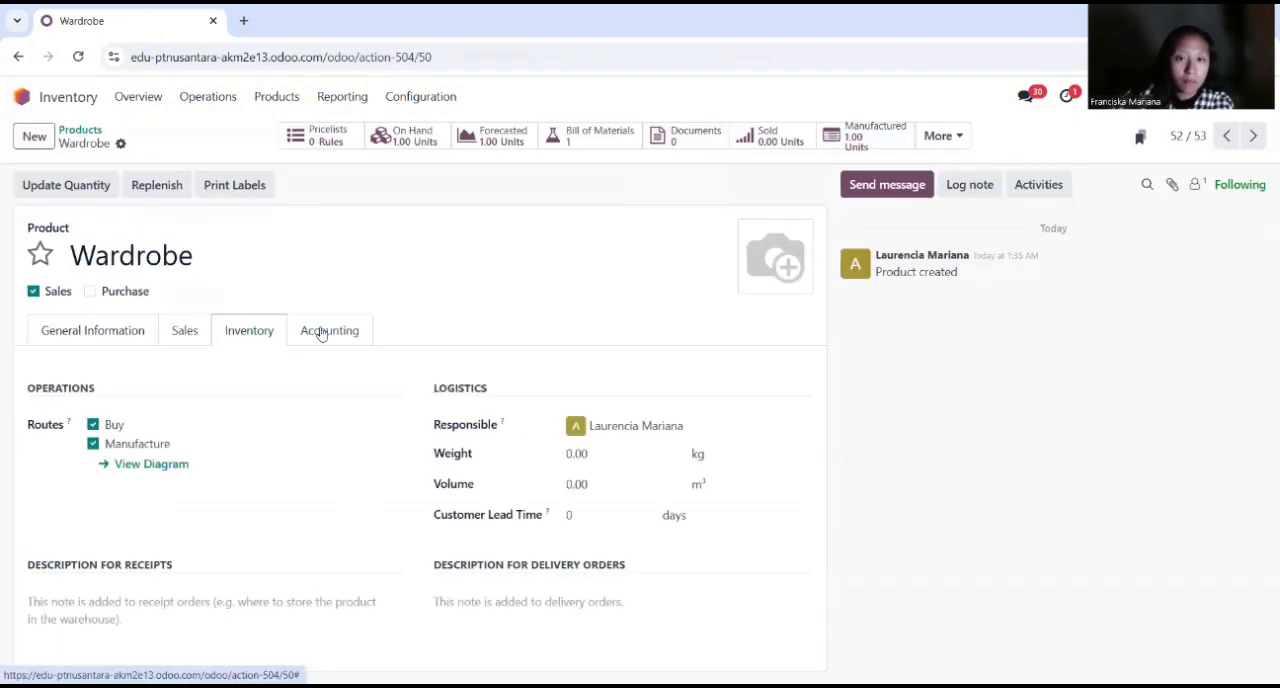
pyautogui.click(320, 330)
pyautogui.click(602, 425)
pyautogui.click(194, 359)
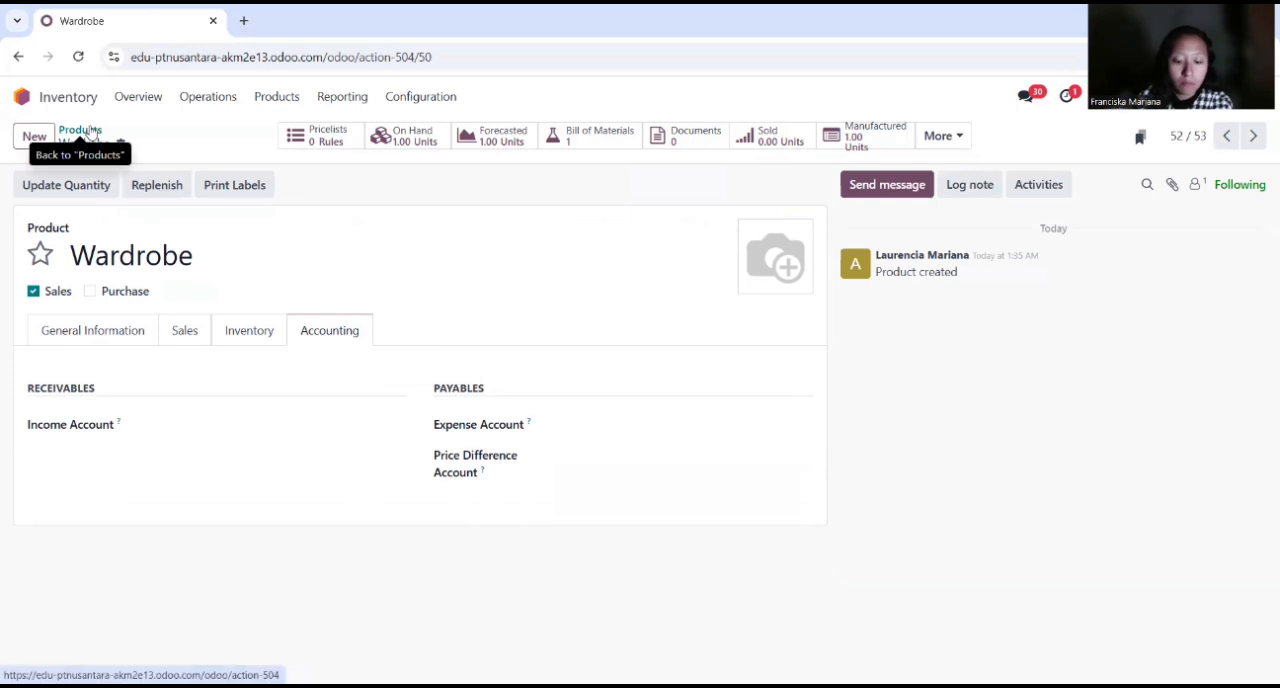
# Step: Open the product Papan Samping from the product list and review its routes and accounting settings
pyautogui.click(80, 130)
pyautogui.click(1025, 180)
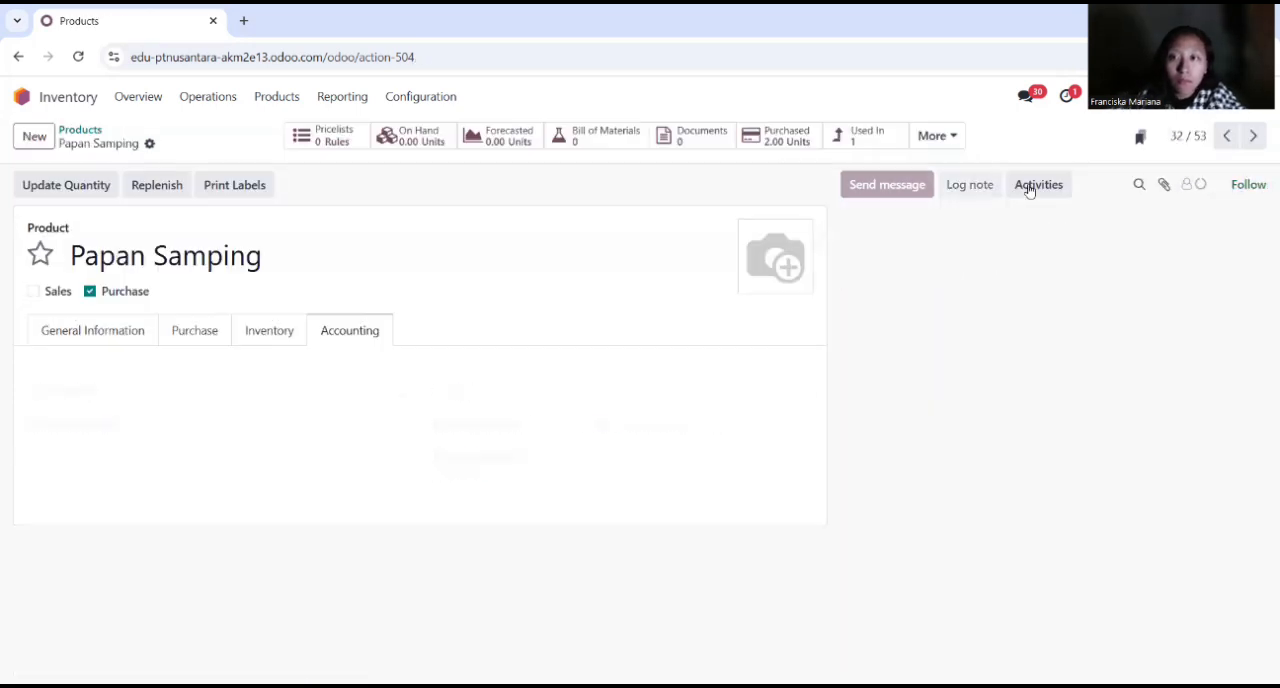
pyautogui.scroll(-2, 277, 463)
pyautogui.click(268, 203)
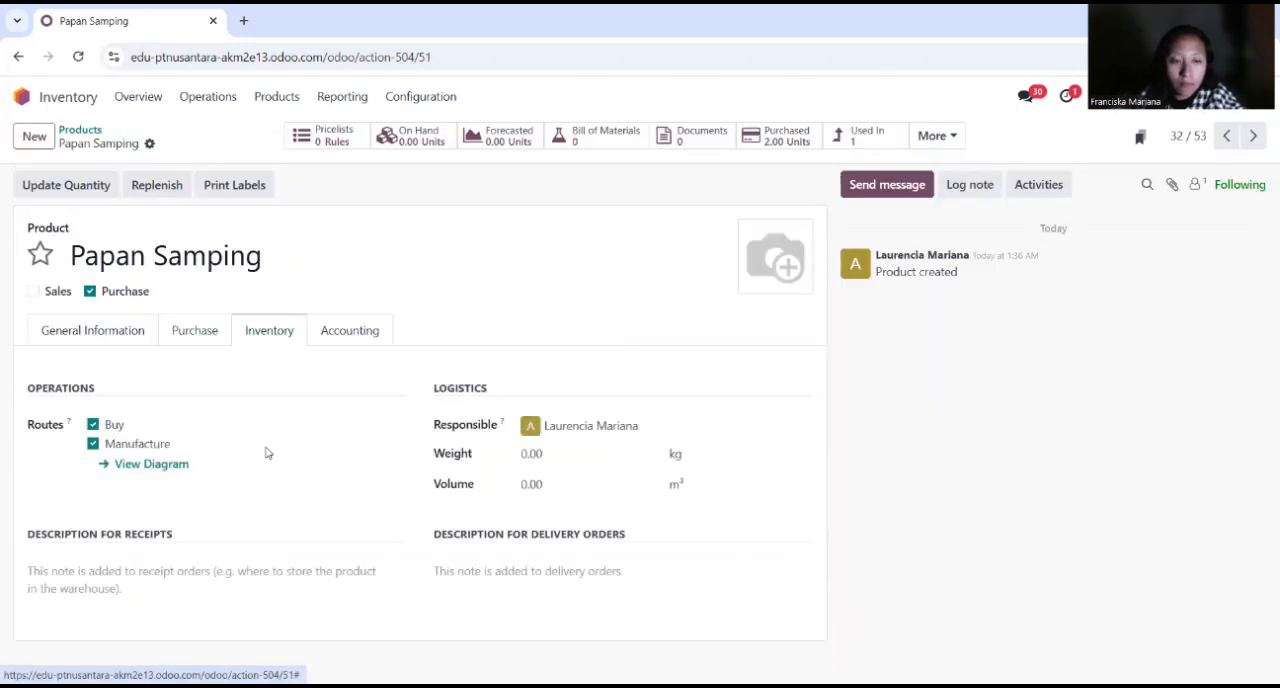
pyautogui.click(350, 332)
# Step: Open the product Pintu Geser from the product list and review its general information, inventory and accounting settings
pyautogui.click(82, 131)
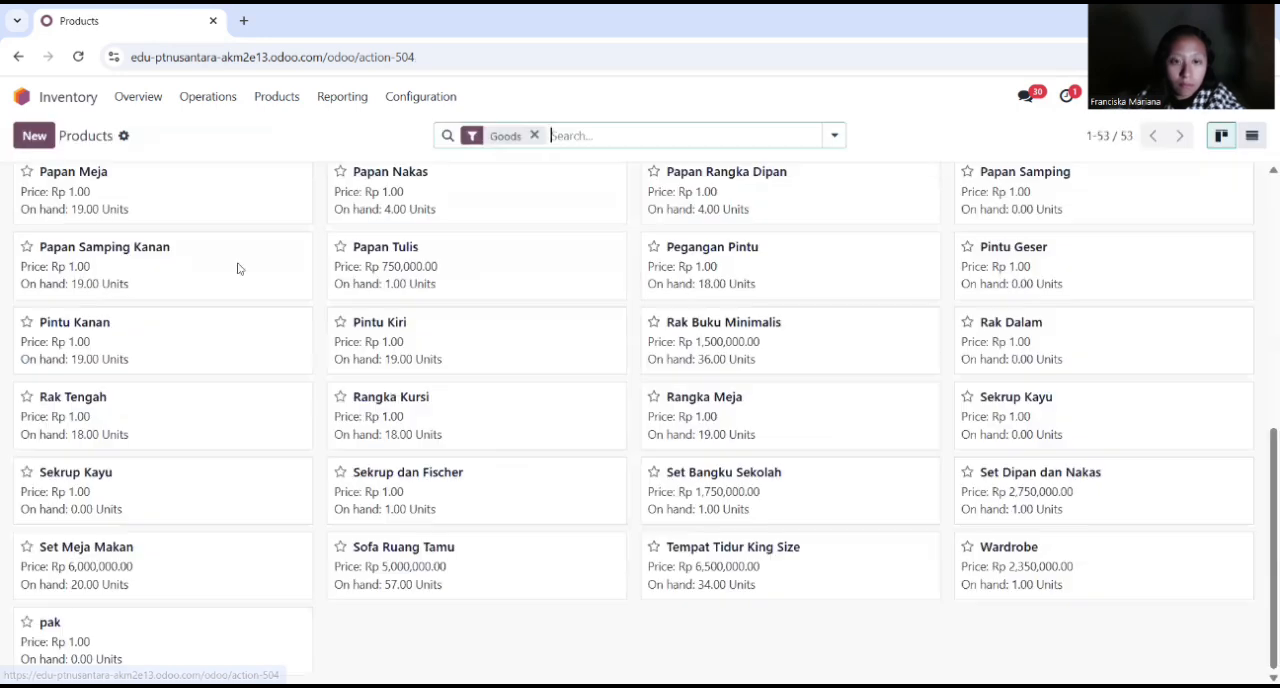
pyautogui.click(1015, 247)
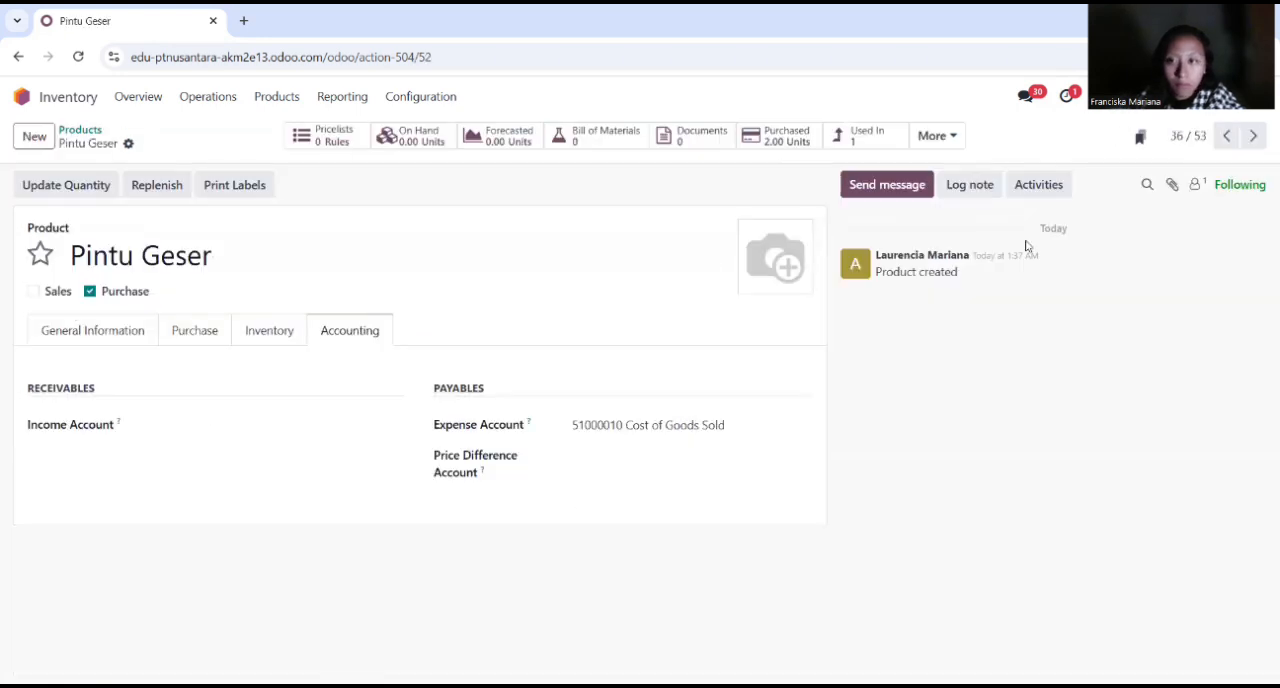
pyautogui.click(94, 329)
pyautogui.scroll(-1, 331, 429)
pyautogui.click(266, 205)
pyautogui.click(350, 330)
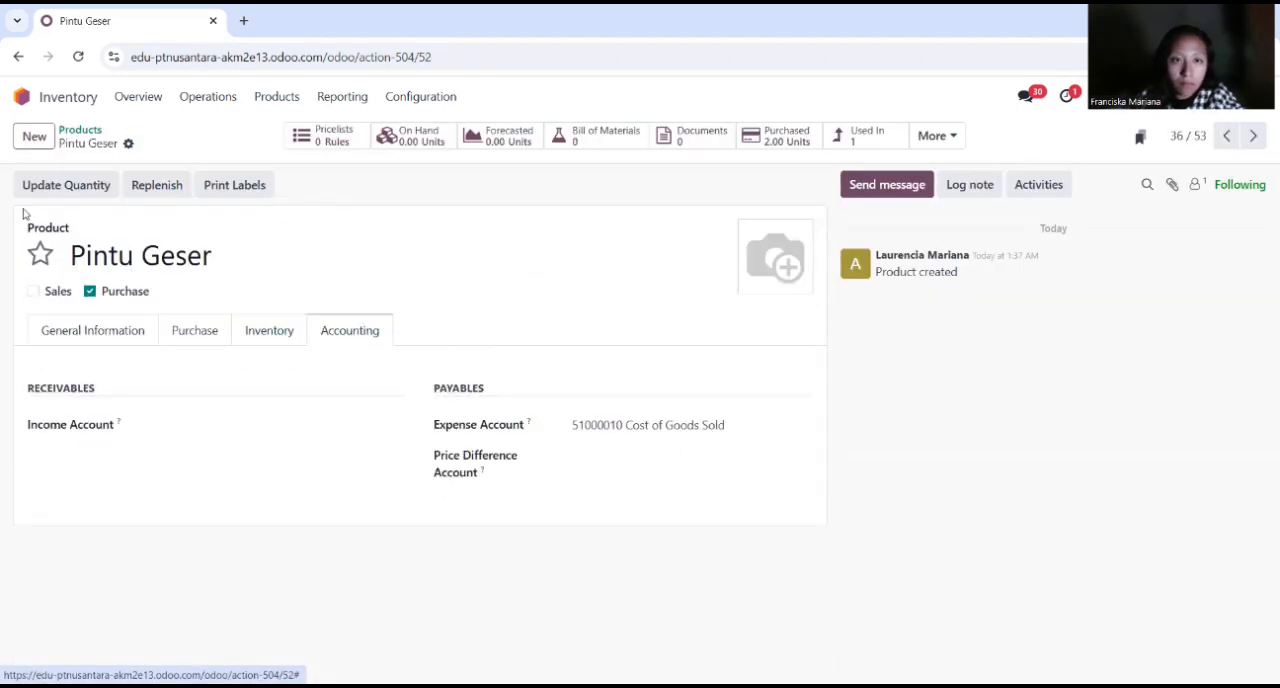
# Step: Open the product Rak Dalam from the product list and review its general information, inventory and accounting settings
pyautogui.click(80, 130)
pyautogui.click(1010, 405)
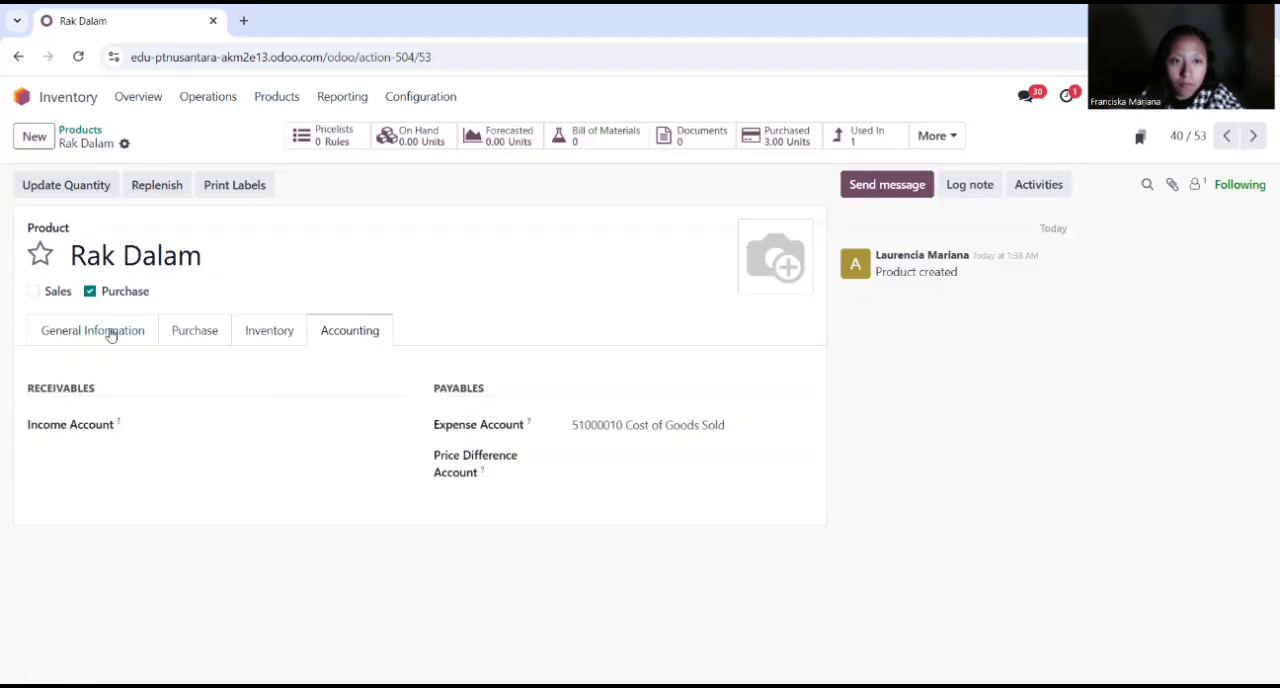
pyautogui.click(93, 330)
pyautogui.scroll(-1, 166, 600)
pyautogui.click(266, 203)
pyautogui.click(360, 331)
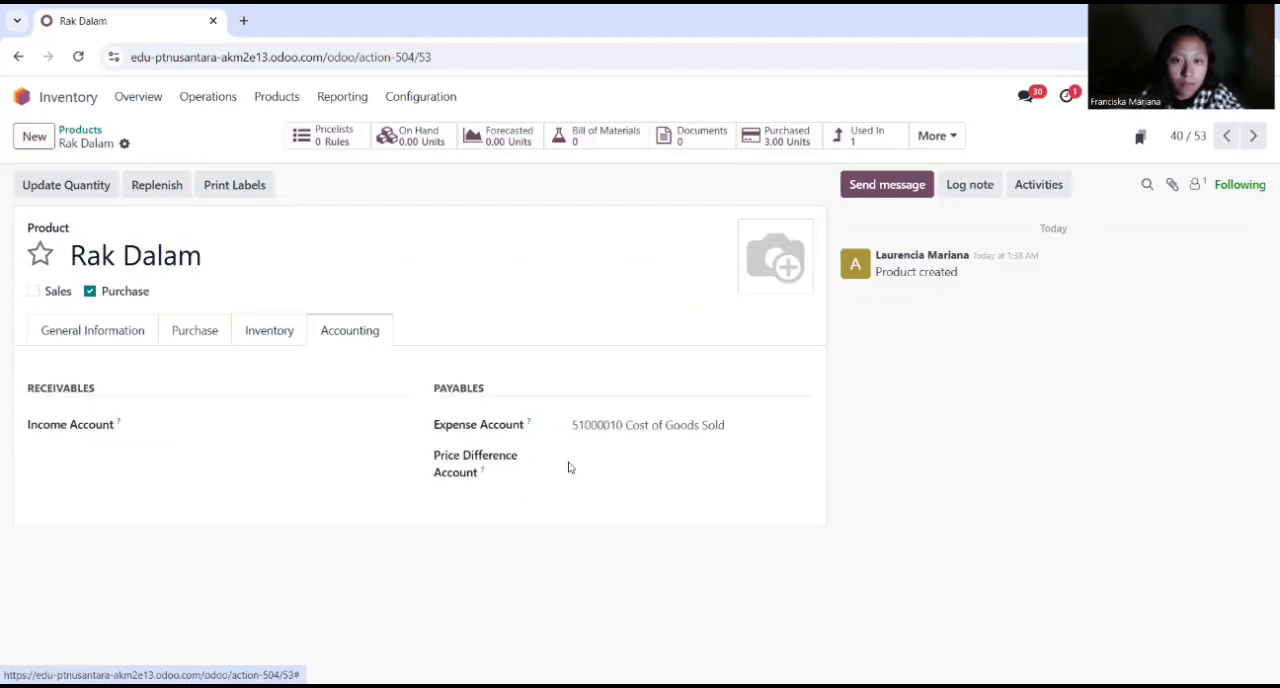
# Step: Open the product Engsel dan Rel from the product list and check its accounting settings
pyautogui.click(80, 130)
pyautogui.scroll(5, 444, 468)
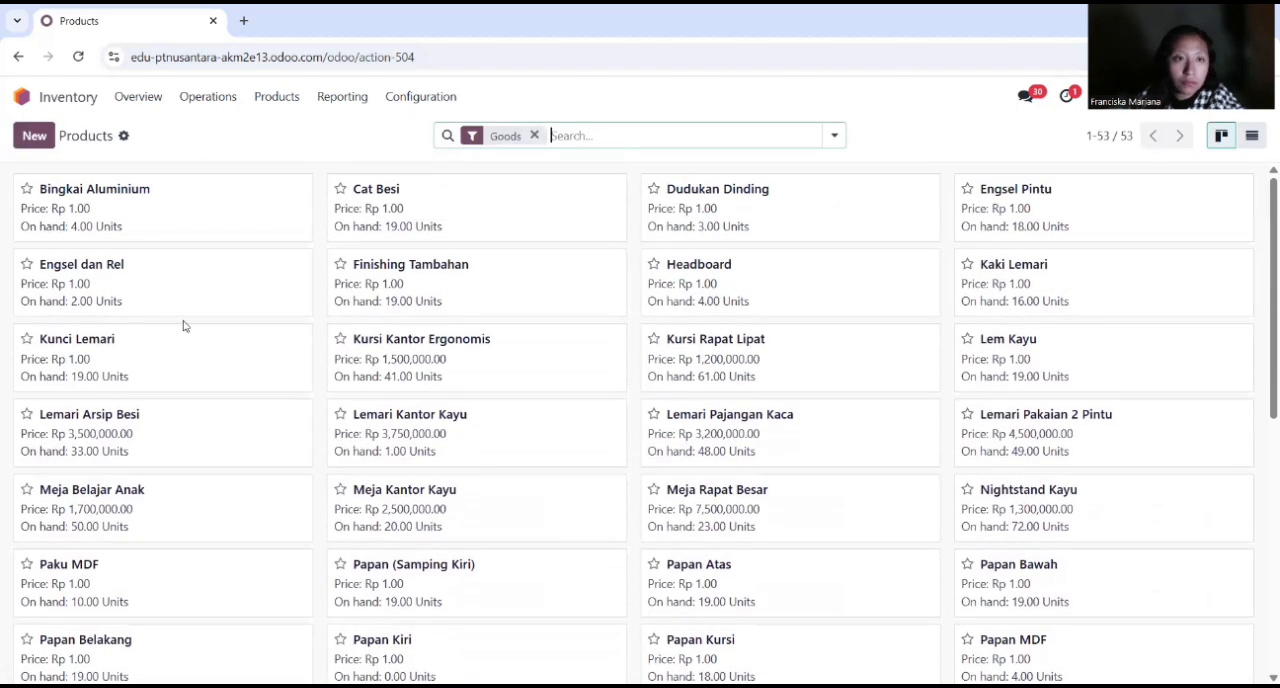
pyautogui.click(110, 280)
pyautogui.scroll(-2, 110, 345)
pyautogui.scroll(2, 289, 220)
pyautogui.click(350, 330)
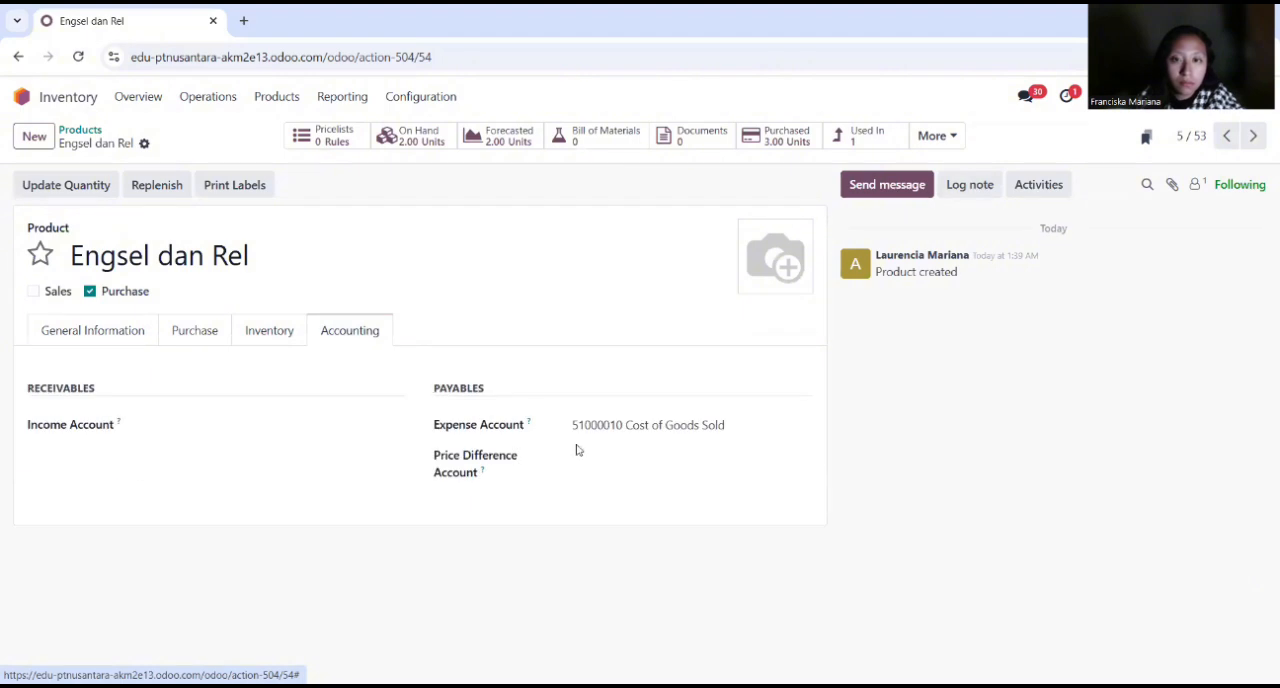
# Step: Switch to Manufacturing and review the components in the bill of materials of Wardrobe
pyautogui.click(82, 130)
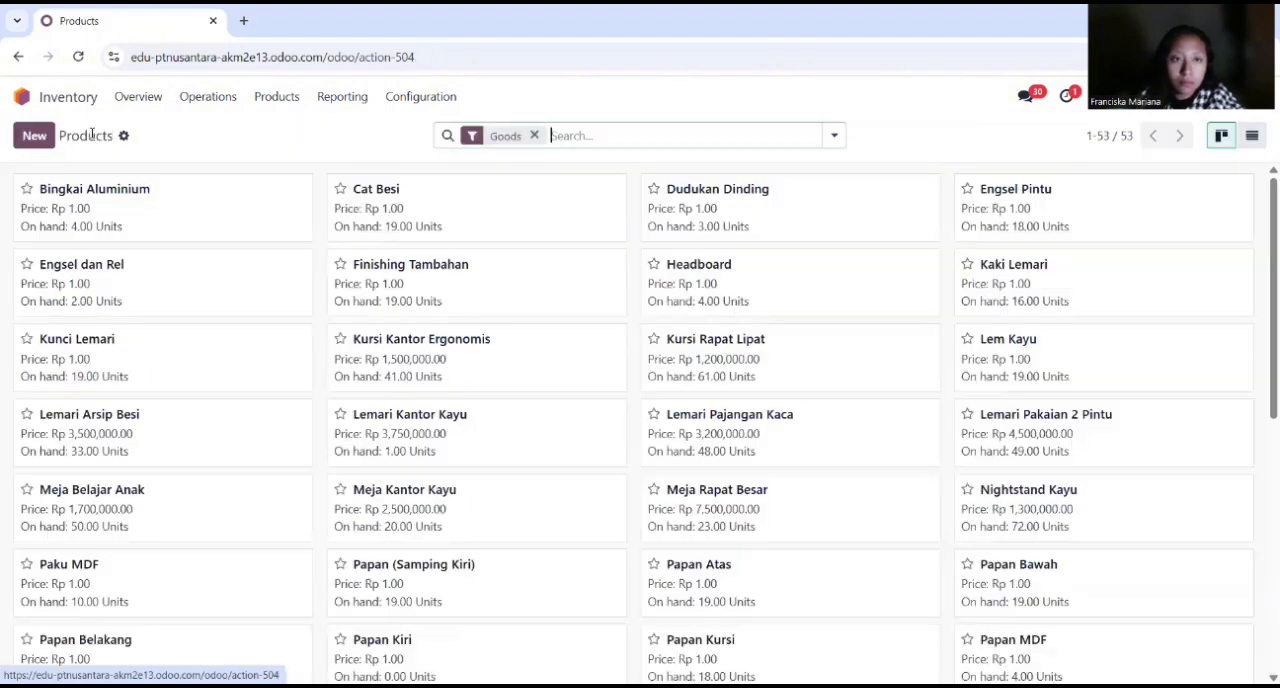
pyautogui.click(22, 97)
pyautogui.click(680, 414)
pyautogui.click(245, 98)
pyautogui.click(262, 158)
pyautogui.click(90, 348)
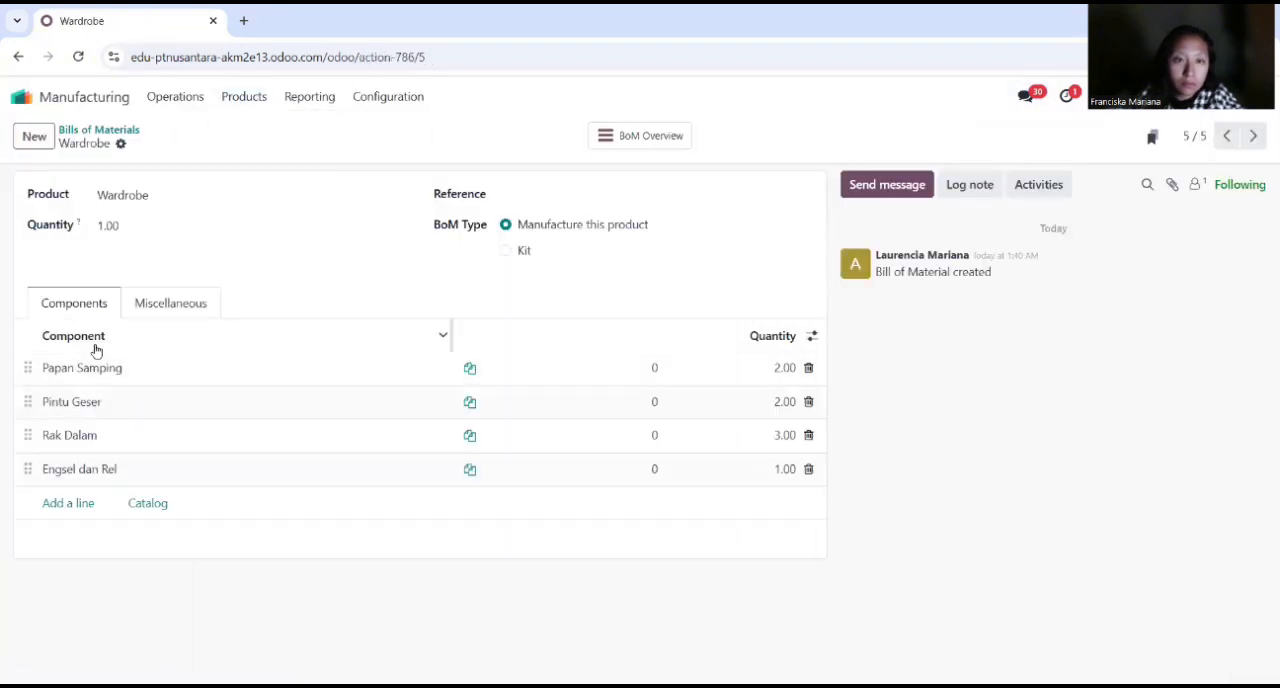
# Step: Switch to Inventory and open the manufacturing order linked to the product Wardrobe
pyautogui.click(104, 132)
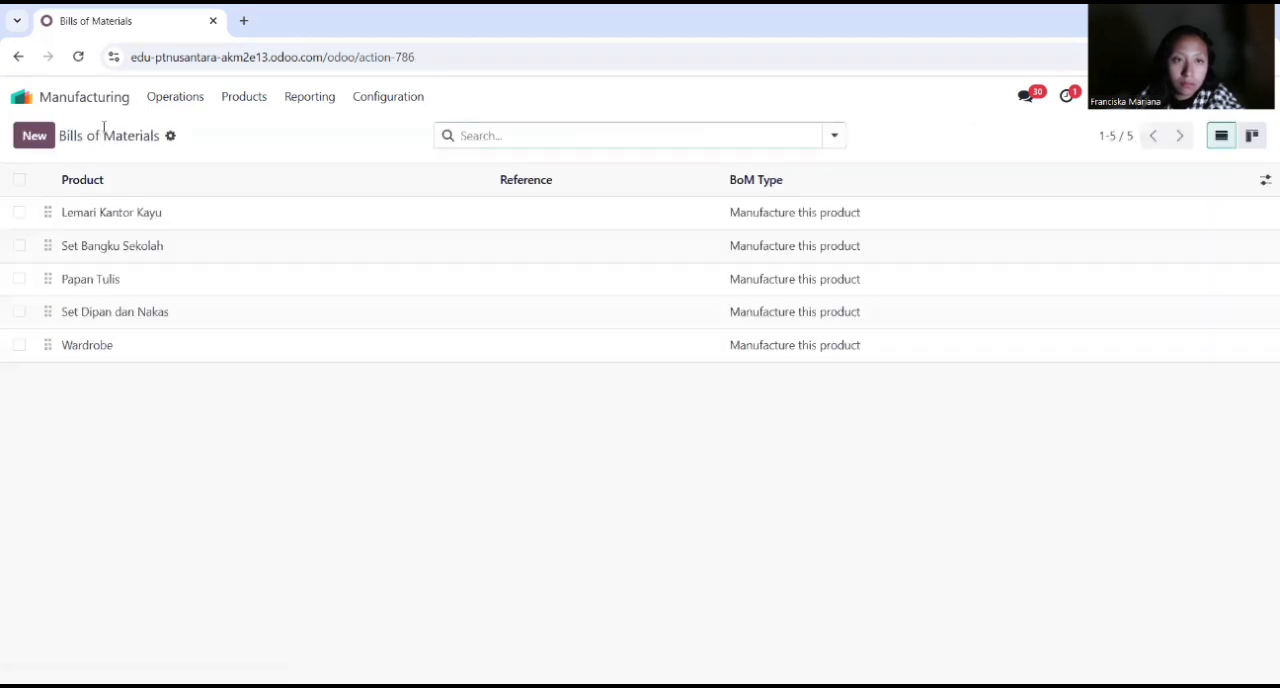
pyautogui.click(21, 96)
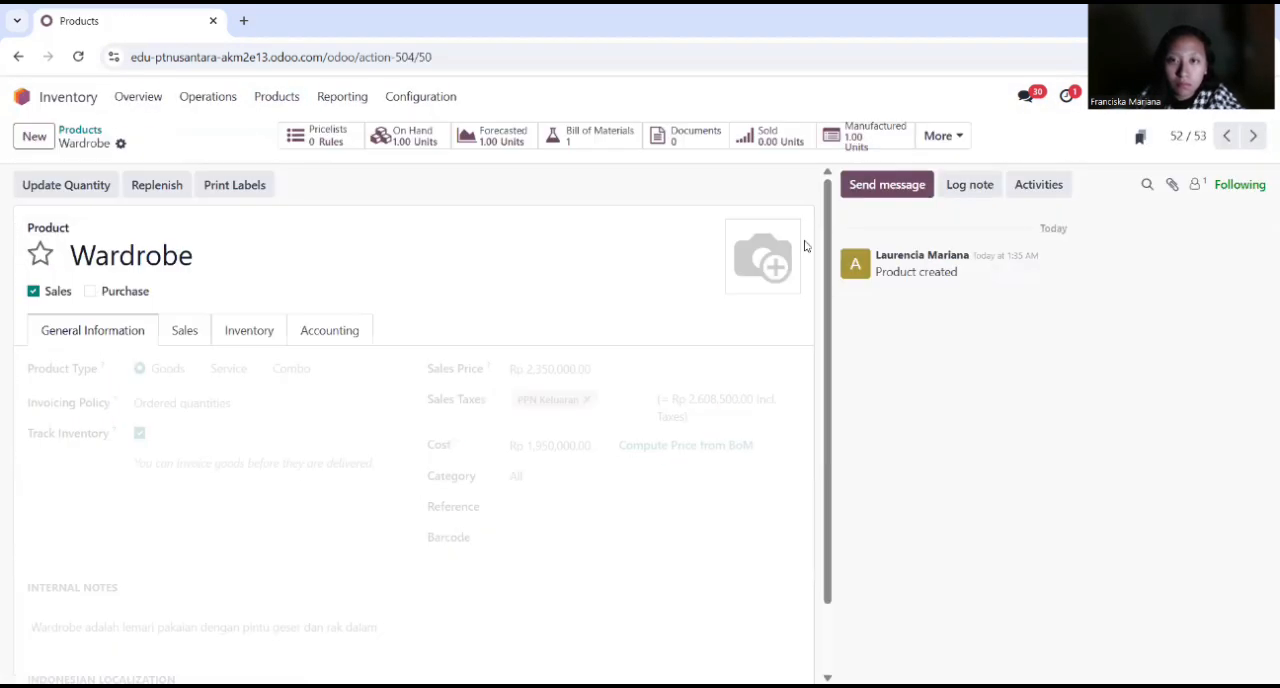
pyautogui.click(866, 131)
pyautogui.click(207, 222)
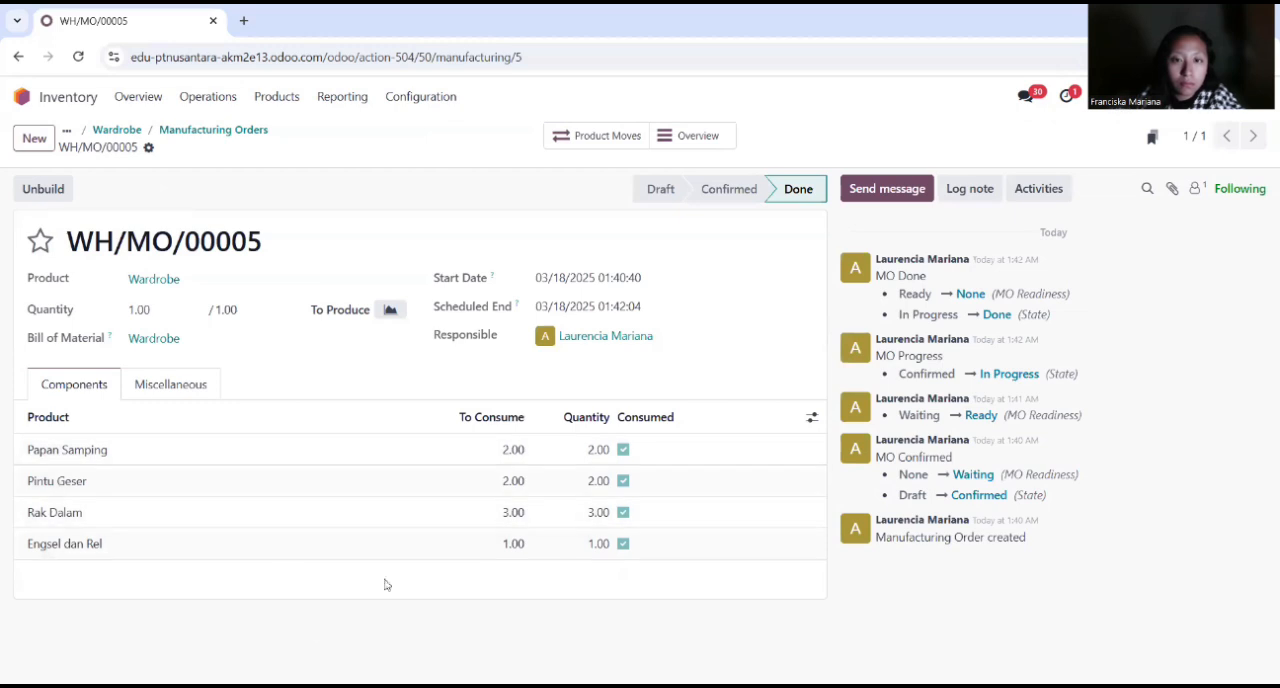